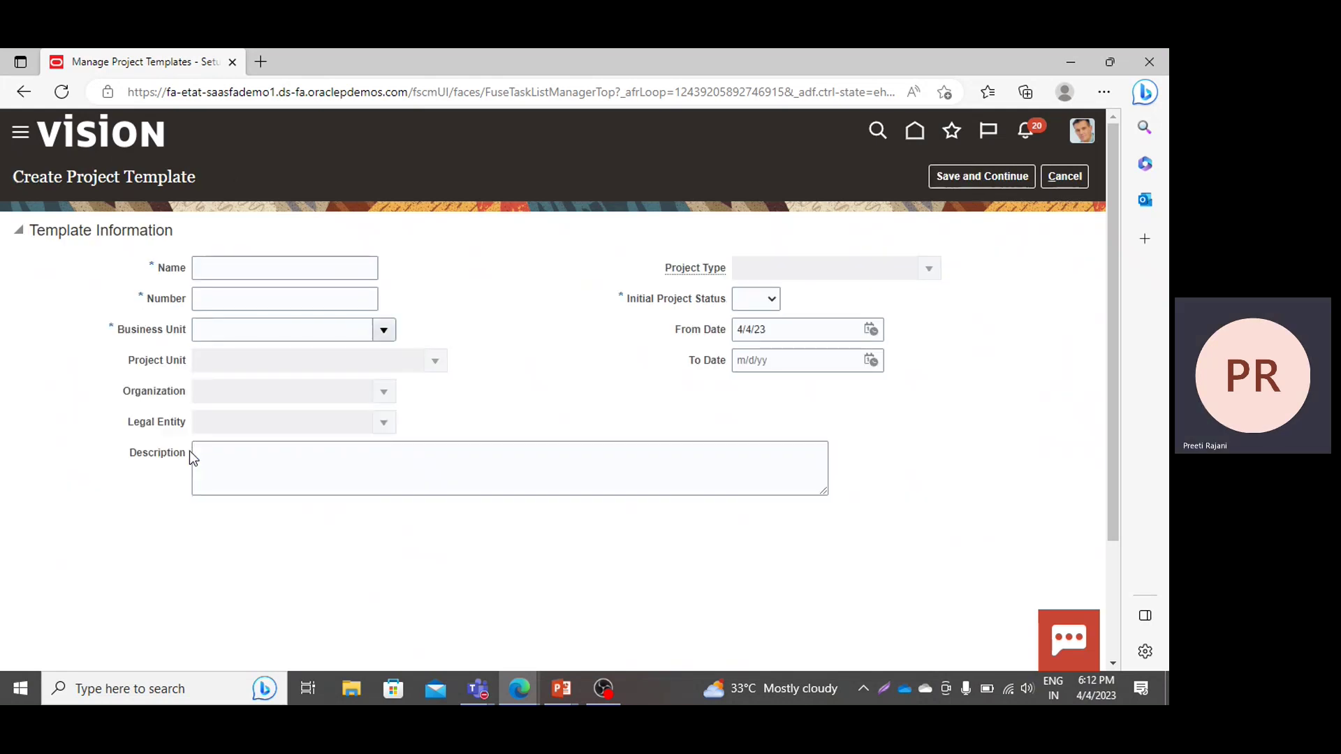
# Enter PPM-01 as both the name and the number of the new project template.
pyautogui.click(256, 275)
pyautogui.write('PPM')
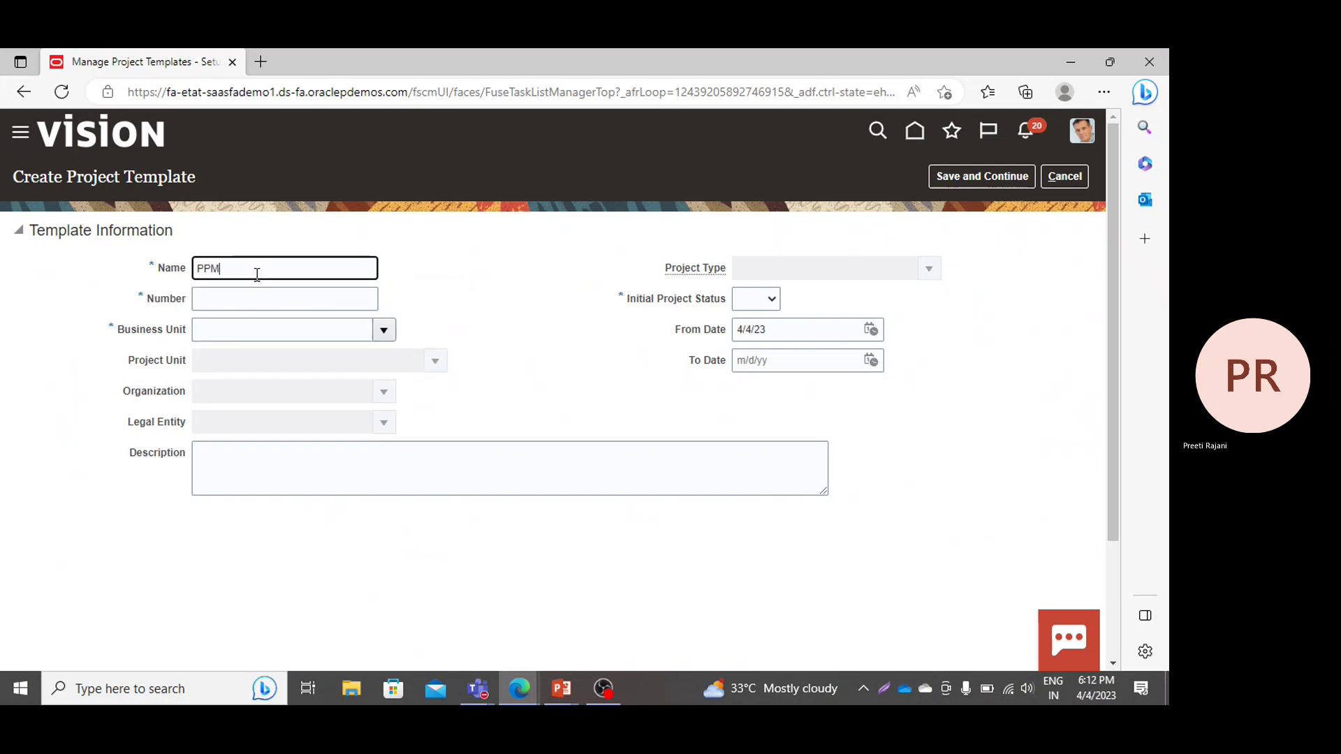
pyautogui.write('-01')
pyautogui.hotkey('ctrl', 'a')
pyautogui.hotkey('ctrl', 'c')
pyautogui.click(253, 292)
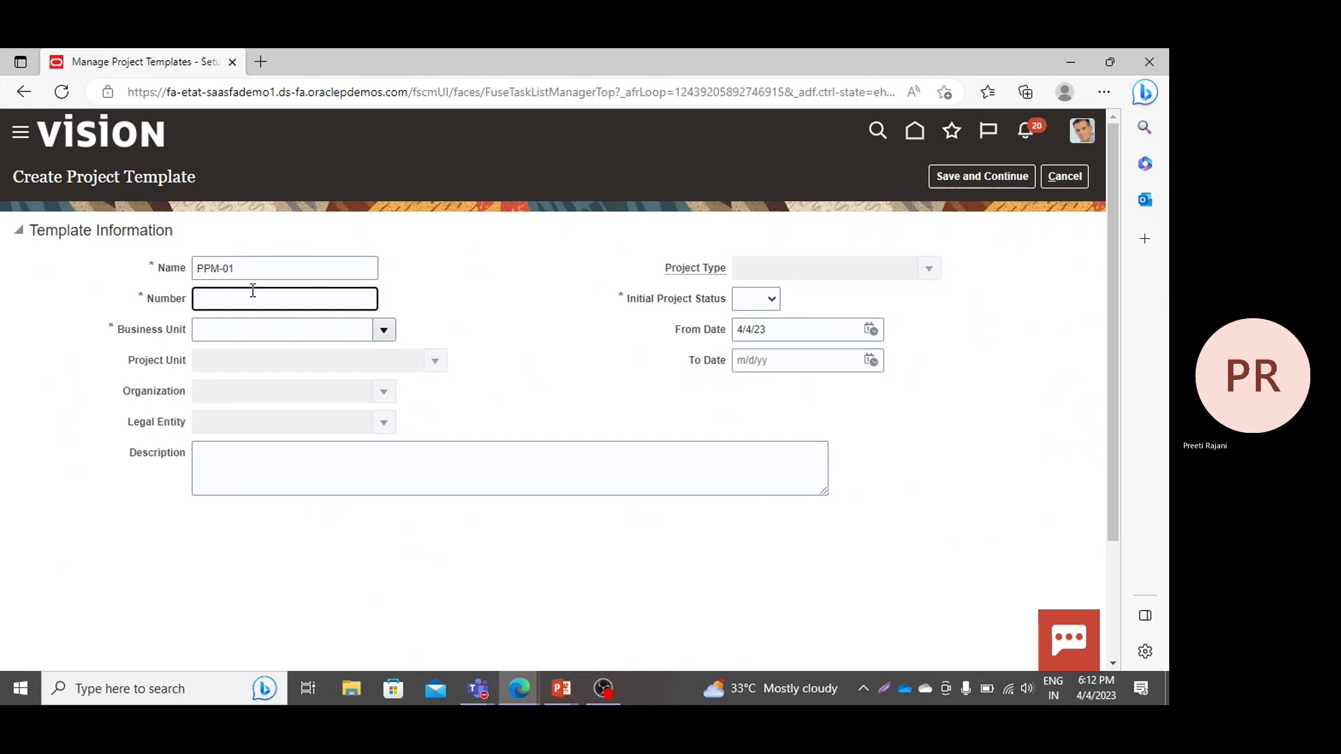
pyautogui.hotkey('ctrl', 'v')
# Set the template's business unit to US1 Business Unit.
pyautogui.click(317, 333)
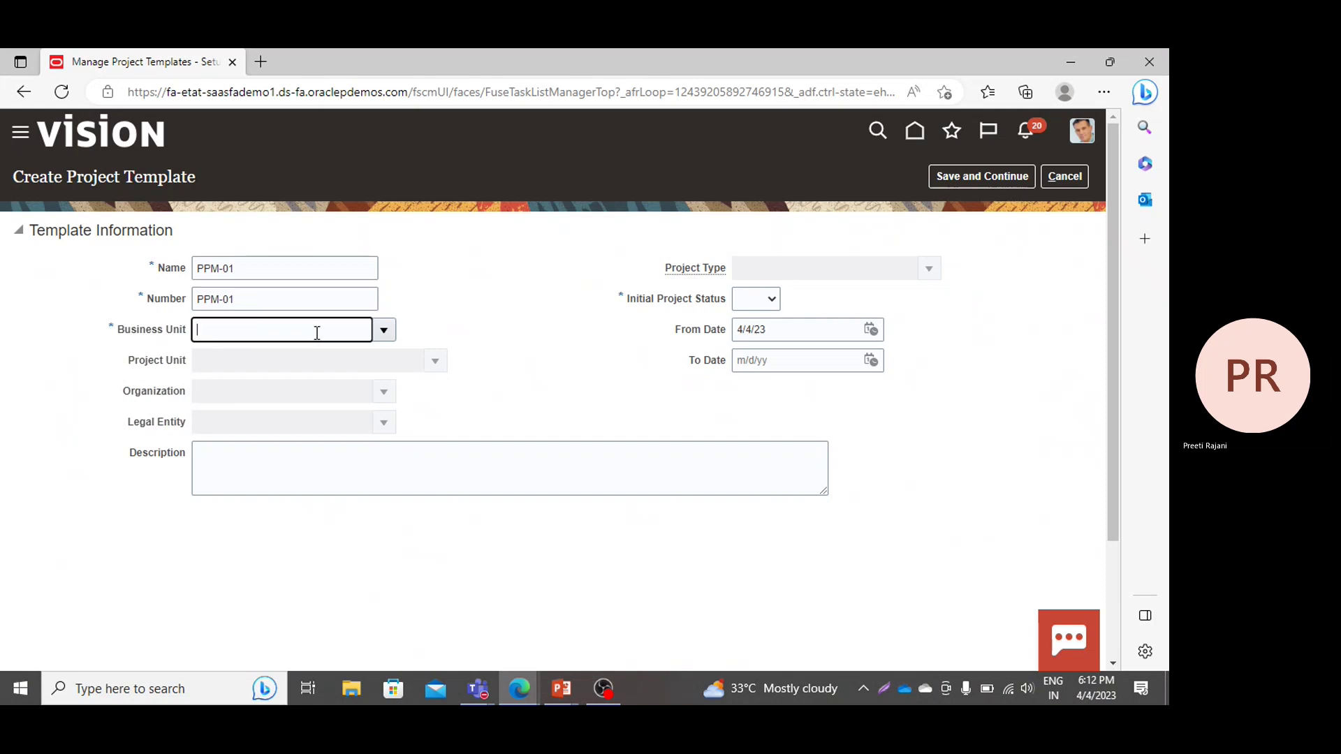
pyautogui.write('us')
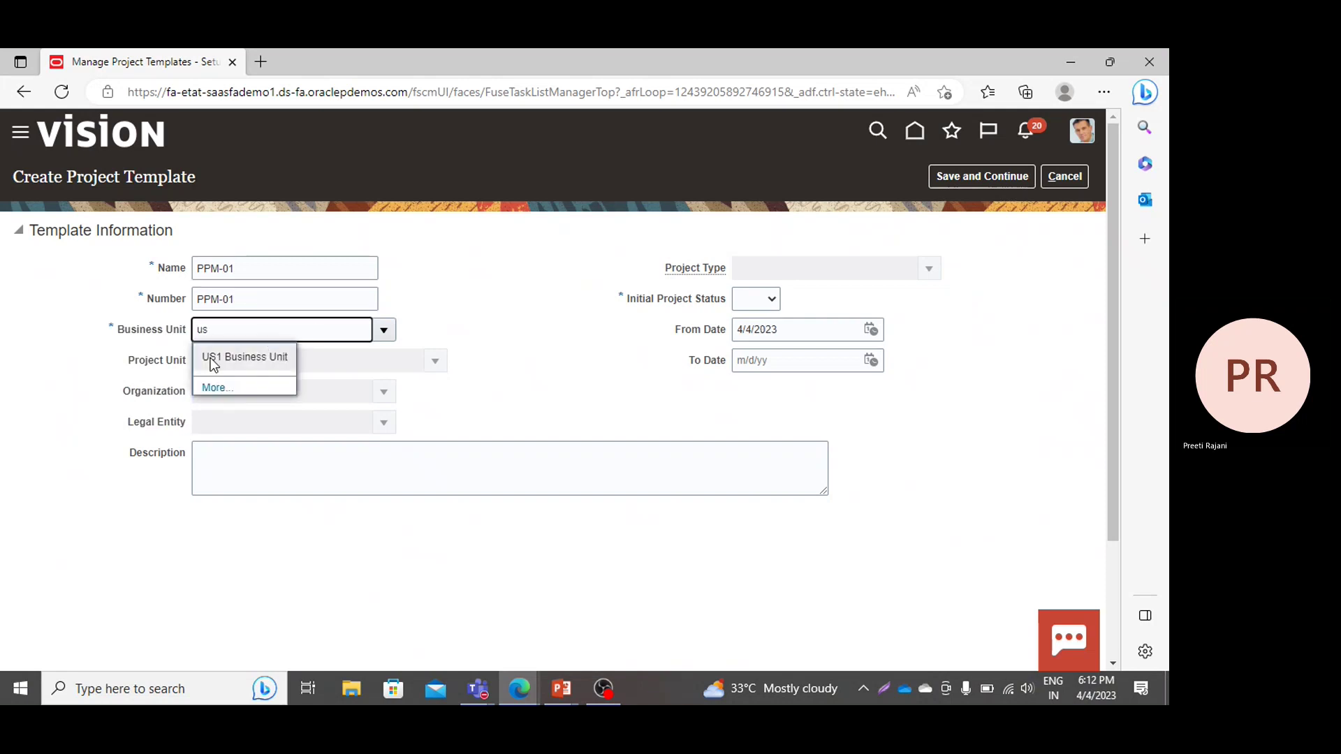
pyautogui.click(213, 361)
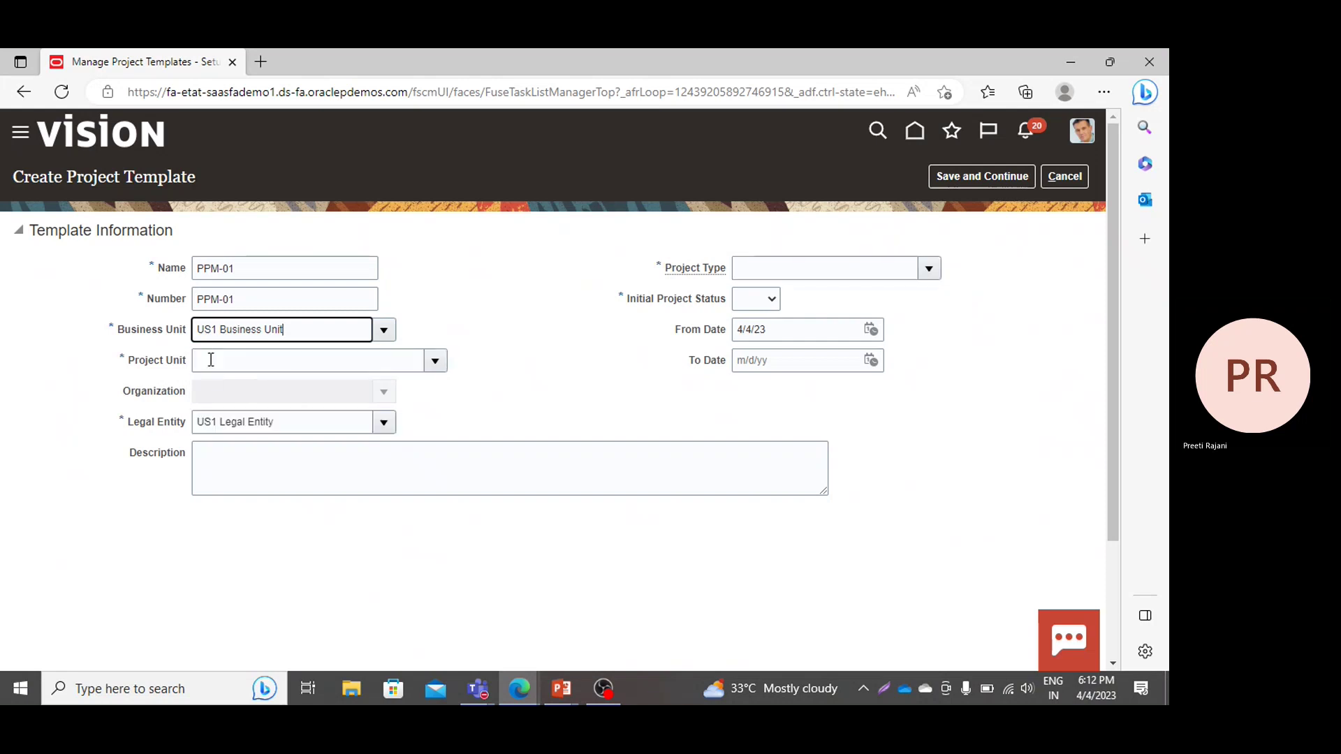
# Set the project unit to Consulting Services and the organization to Accounting HC US.
pyautogui.click(211, 360)
pyautogui.click(428, 364)
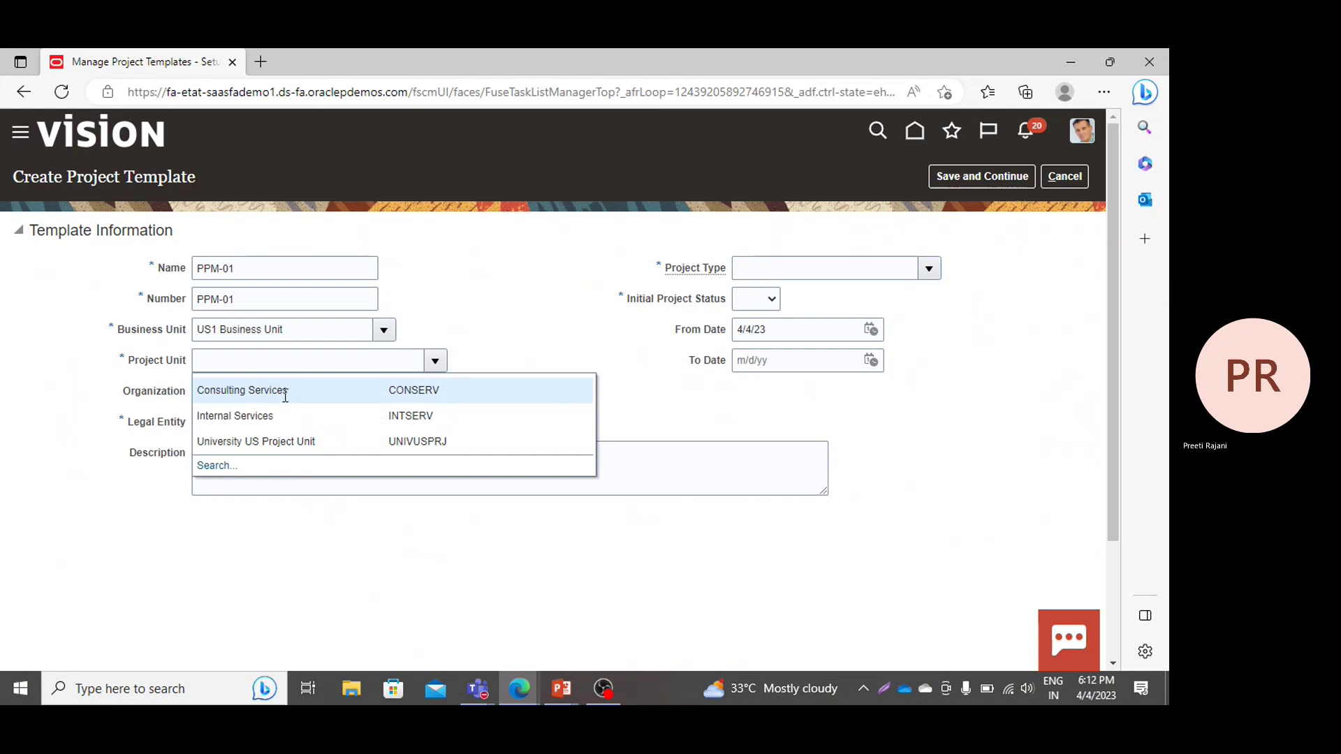
pyautogui.click(285, 396)
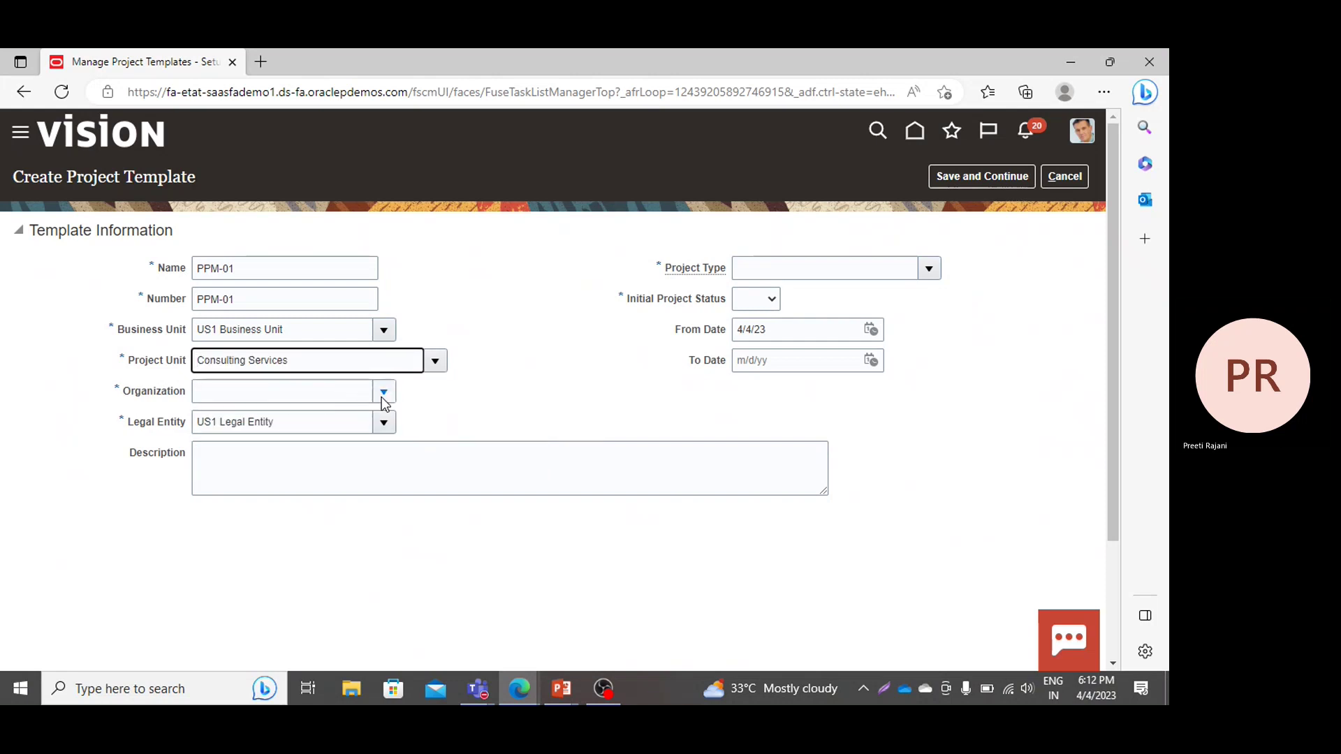
pyautogui.click(383, 392)
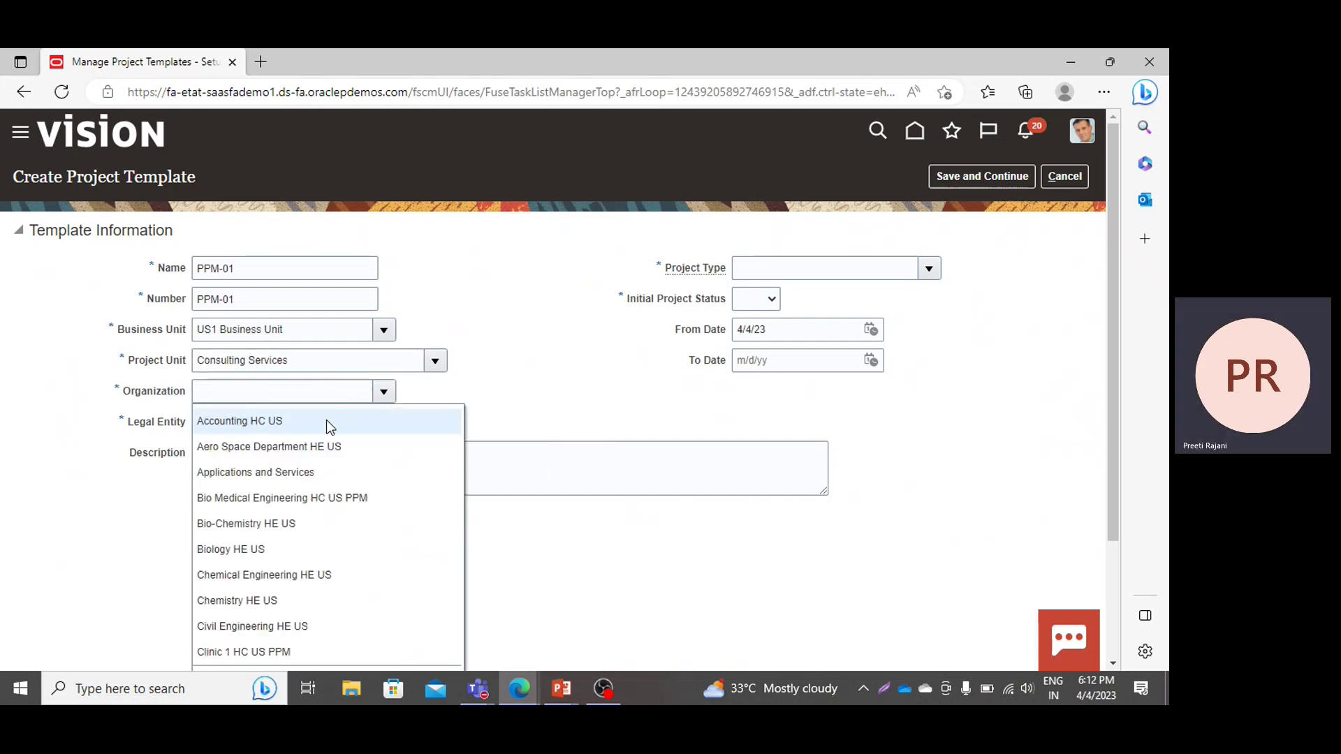
pyautogui.click(326, 421)
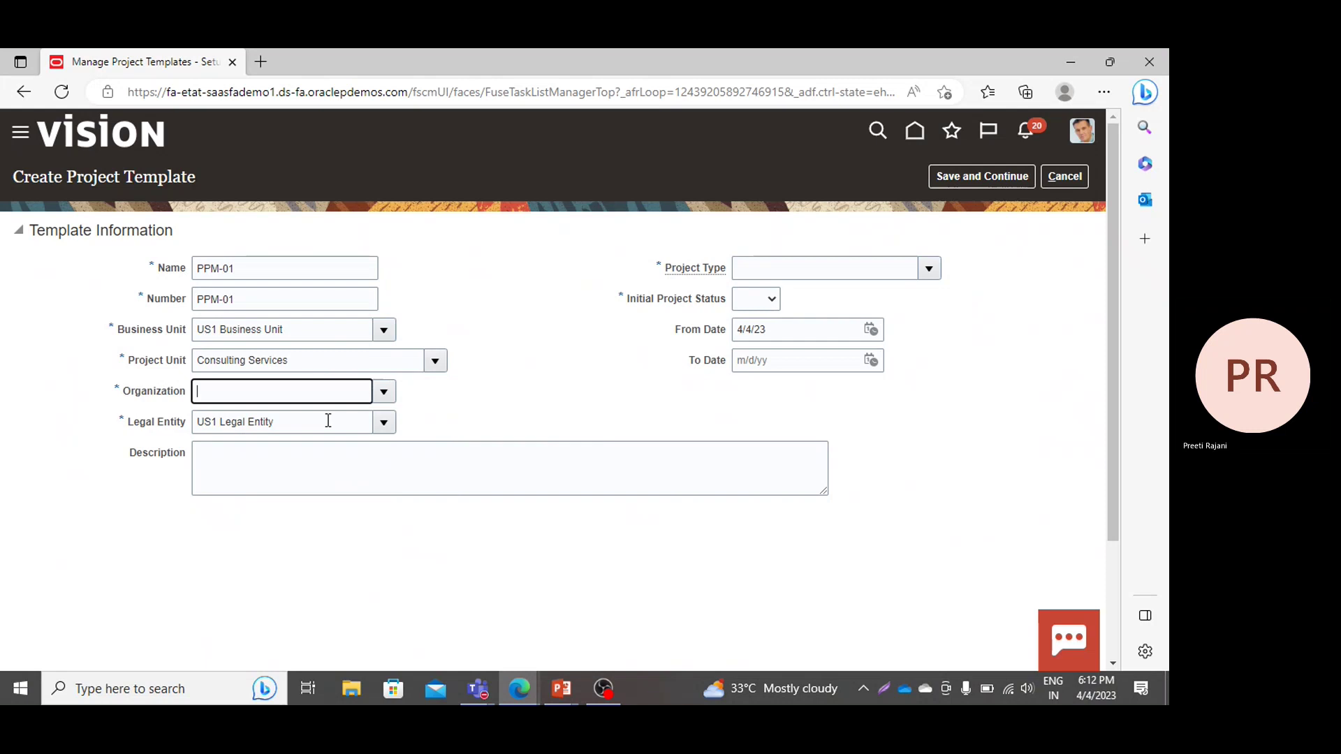
# Set the project type to US Internal no Burden and the initial project status to Active.
pyautogui.click(928, 269)
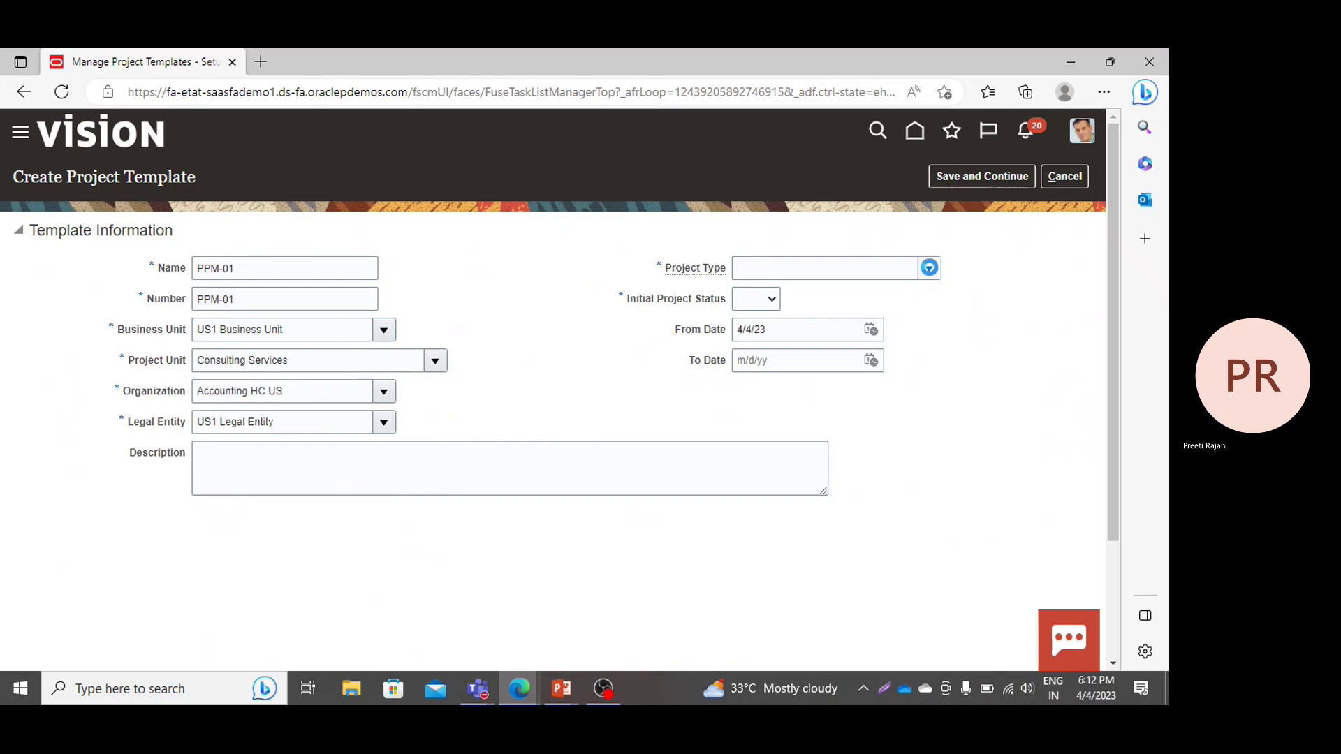
pyautogui.click(929, 269)
pyautogui.click(929, 268)
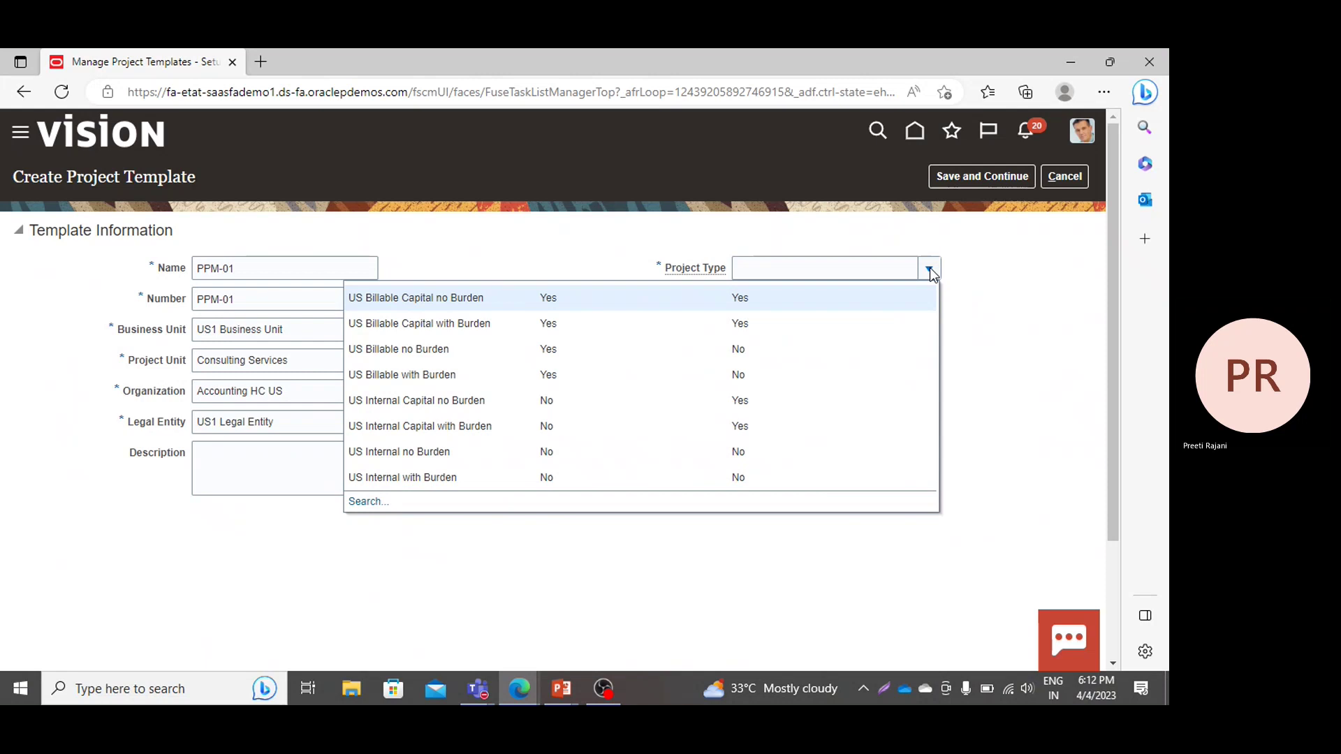
pyautogui.click(442, 451)
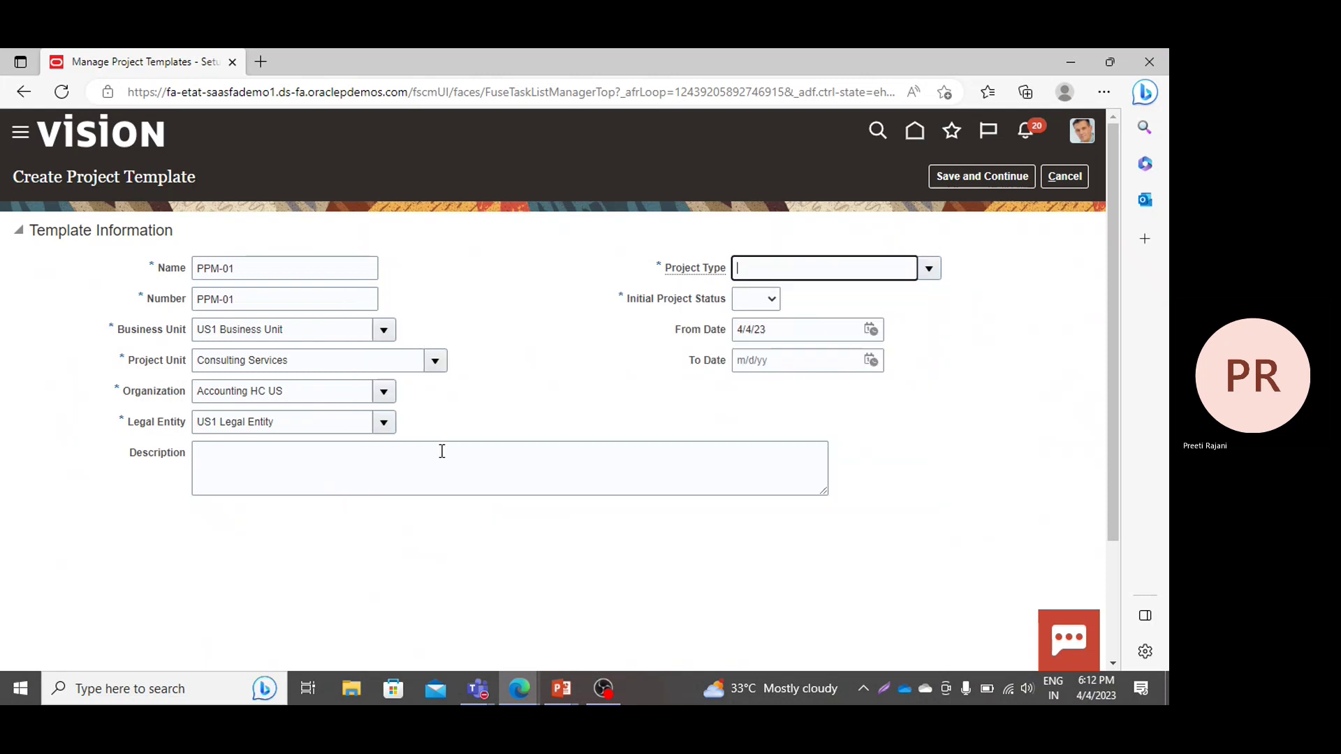
pyautogui.click(756, 302)
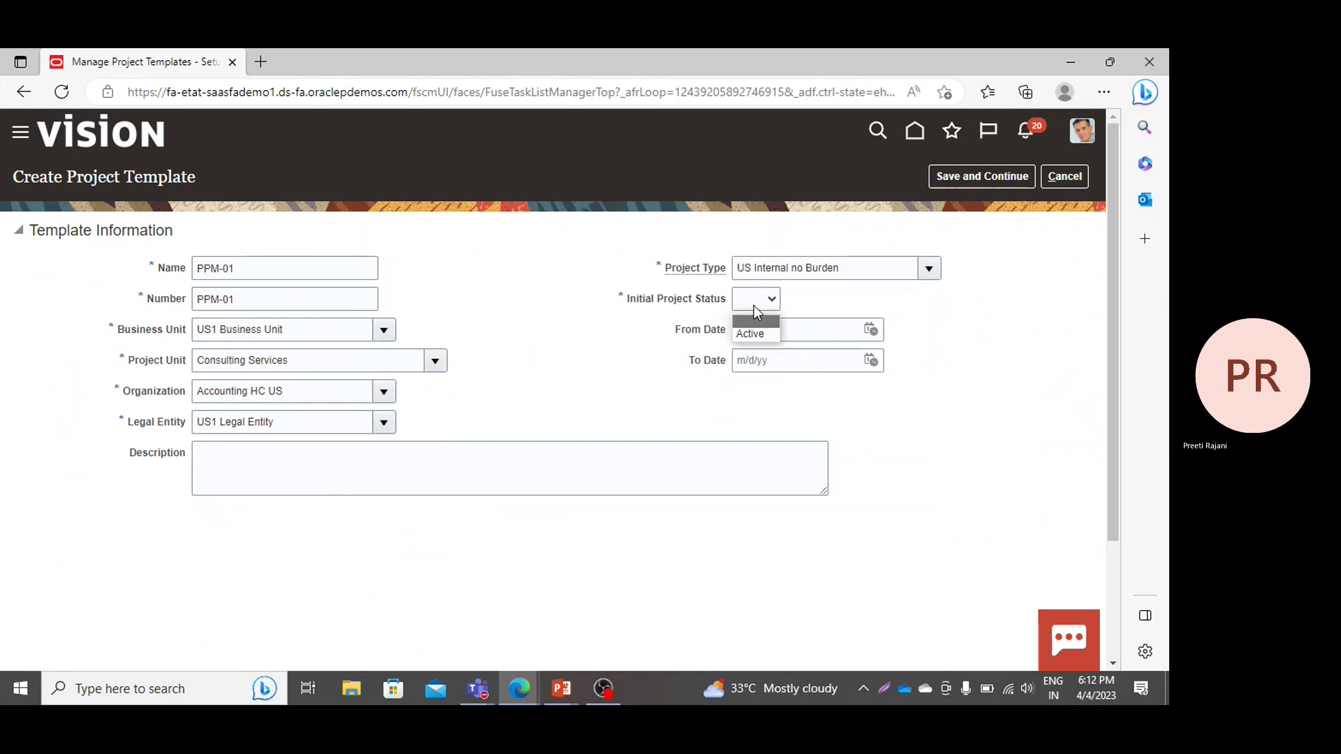
pyautogui.click(751, 334)
# Set the template's From Date to 1/1/23, then save the template and continue to its setup options.
pyautogui.tripleClick(836, 330)
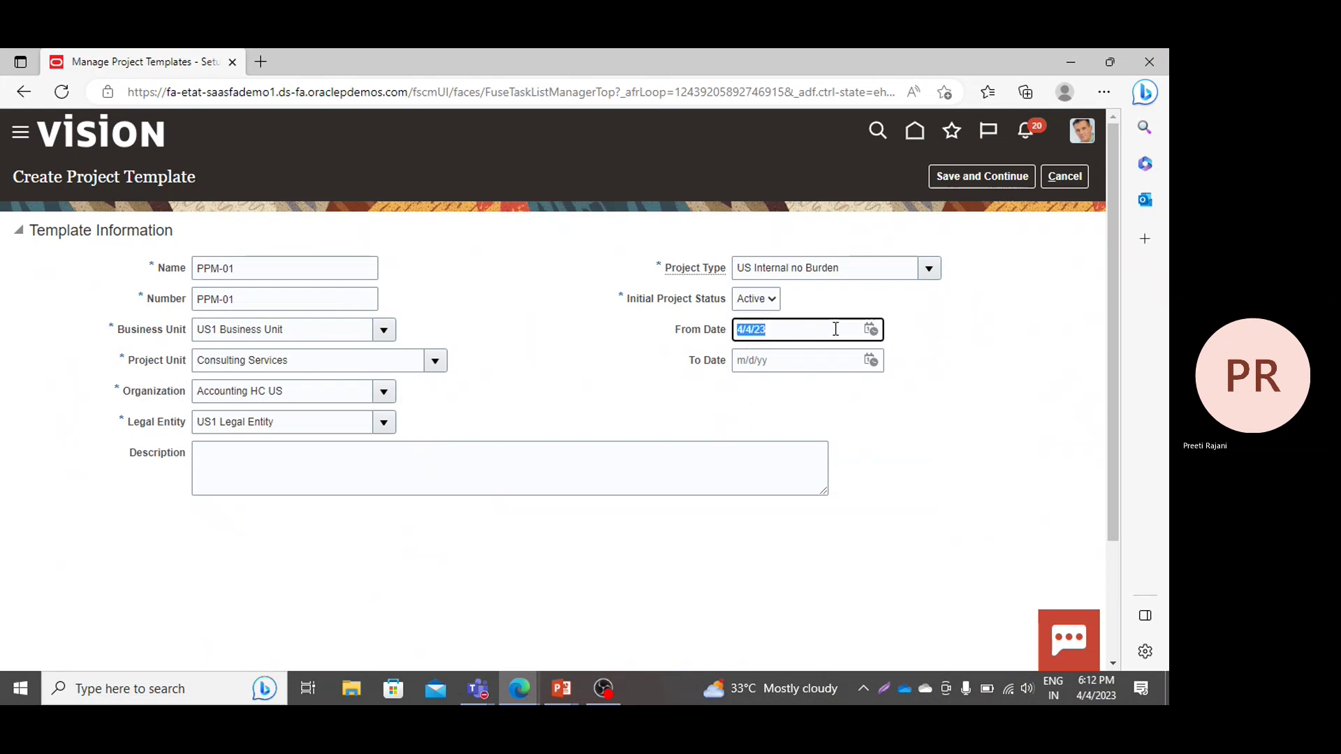
pyautogui.write('1/1/23')
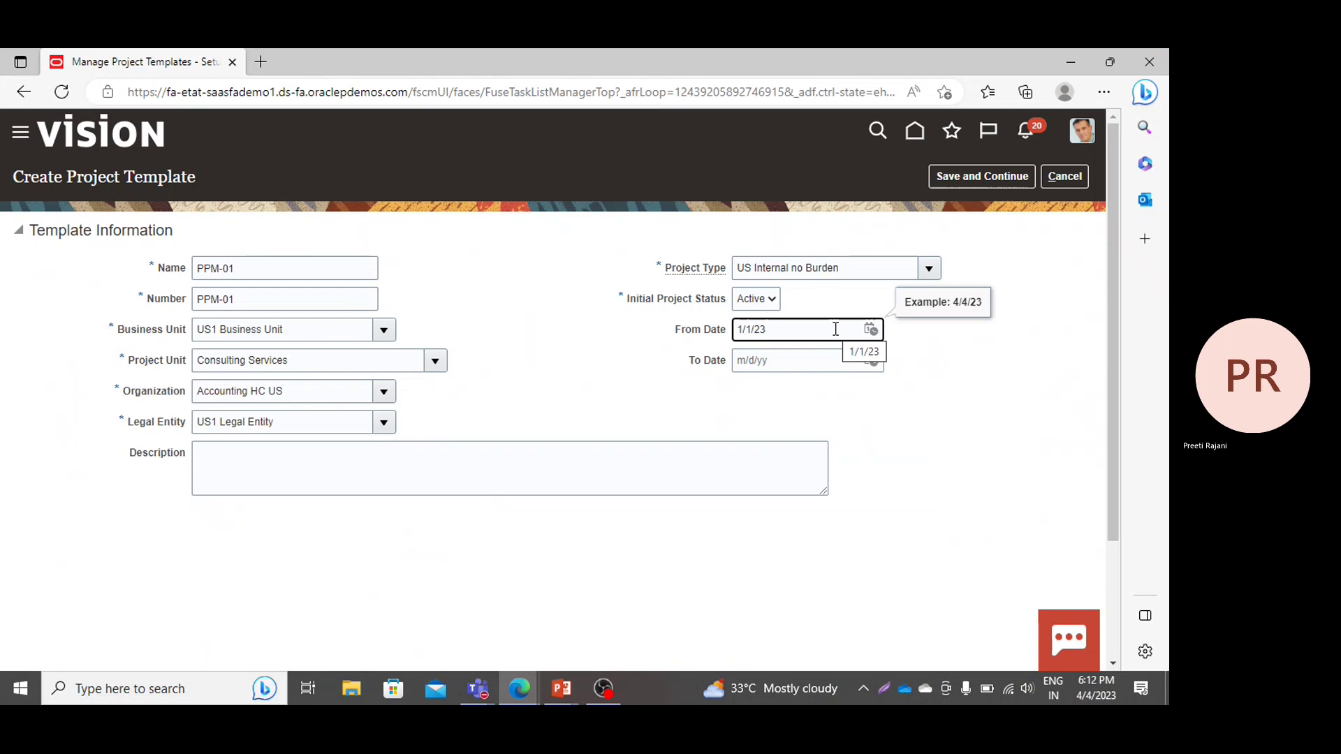
pyautogui.click(958, 175)
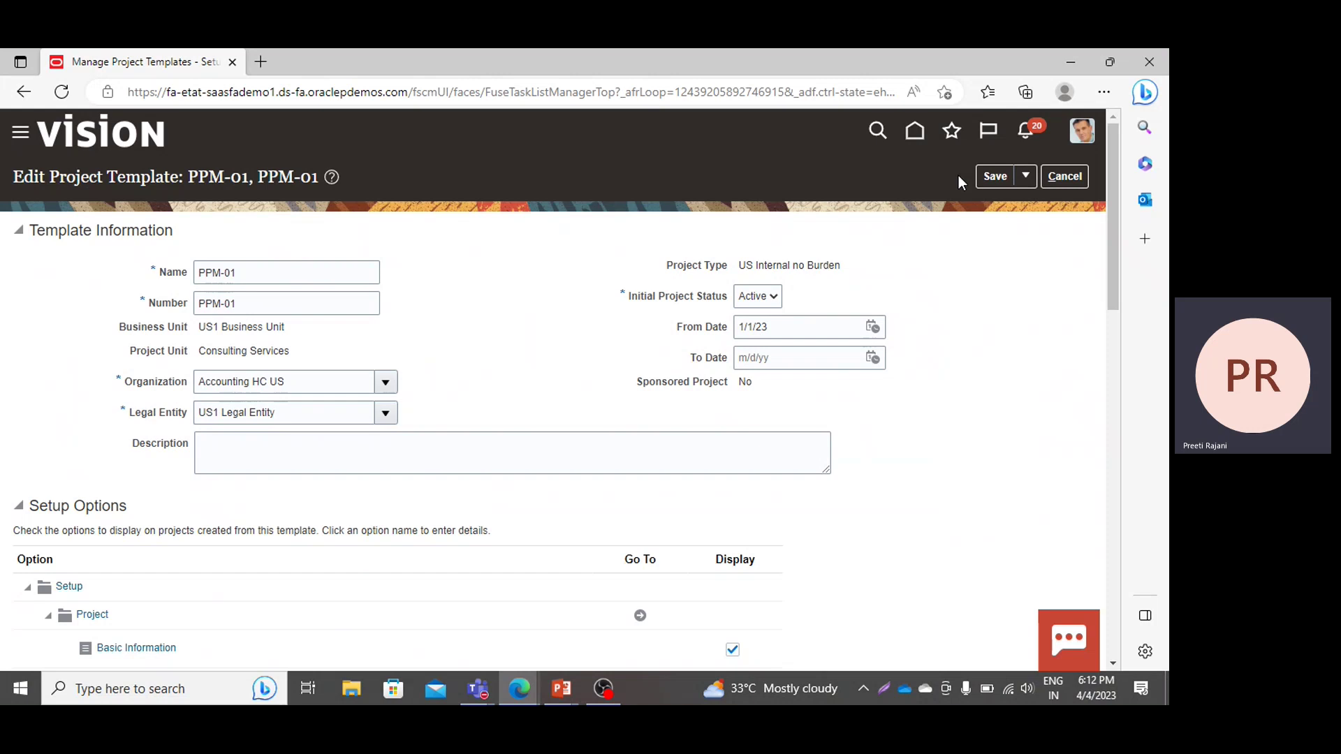
# Open the template's Basic Information setup option and try to edit its project plan.
pyautogui.scroll(-3, 912, 515)
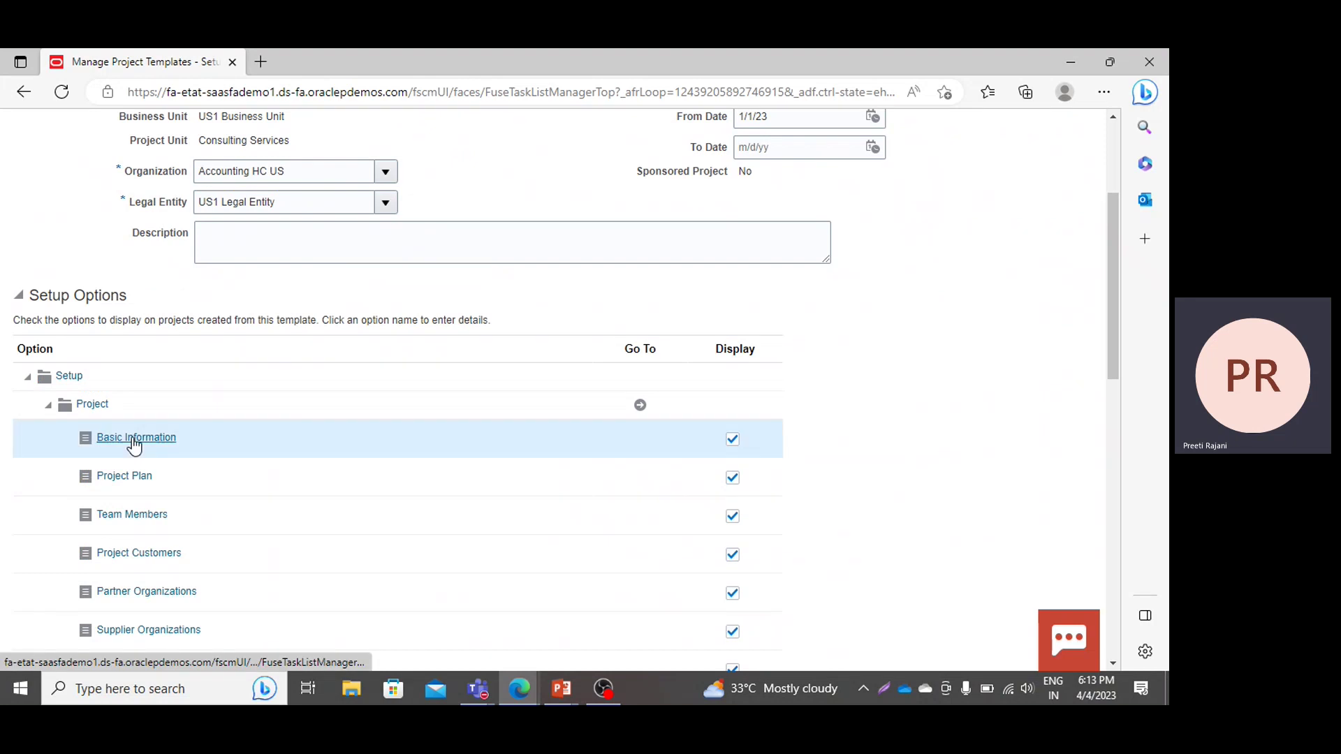
pyautogui.click(134, 444)
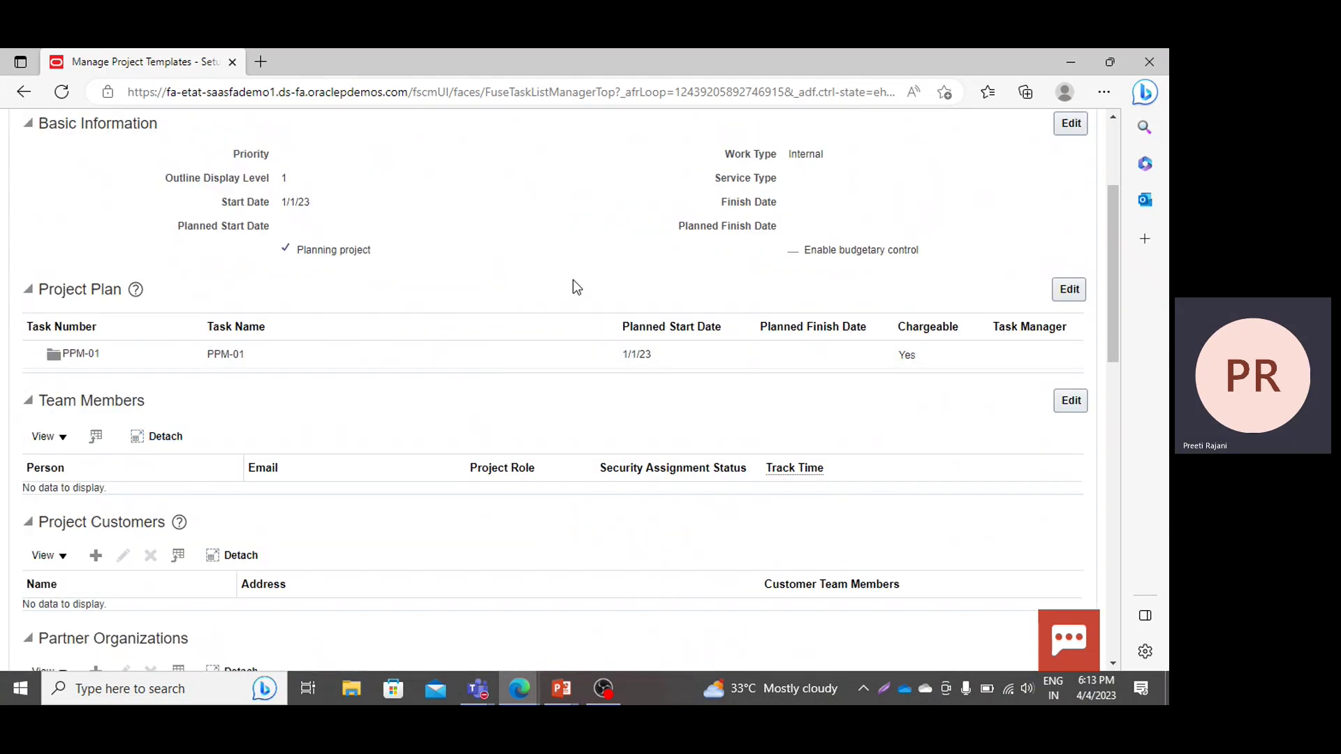
pyautogui.scroll(3, 573, 287)
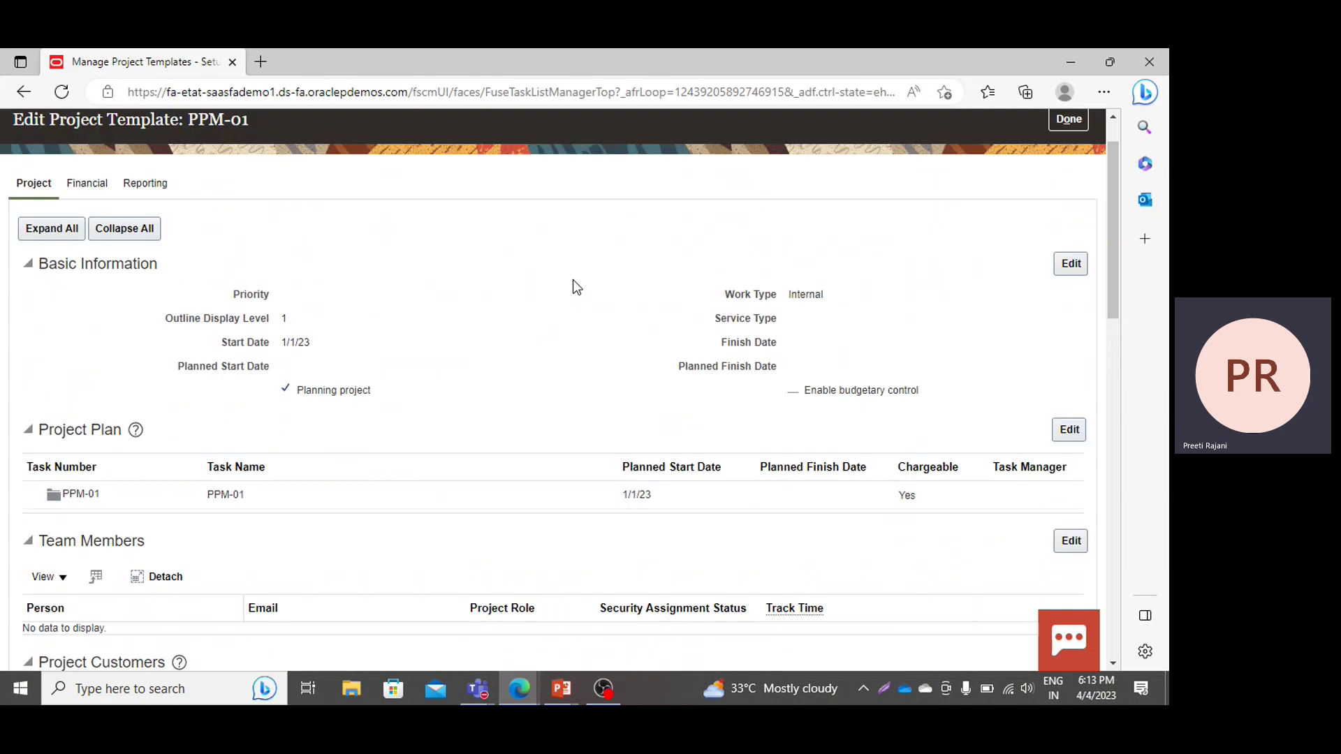
pyautogui.scroll(-2, 574, 281)
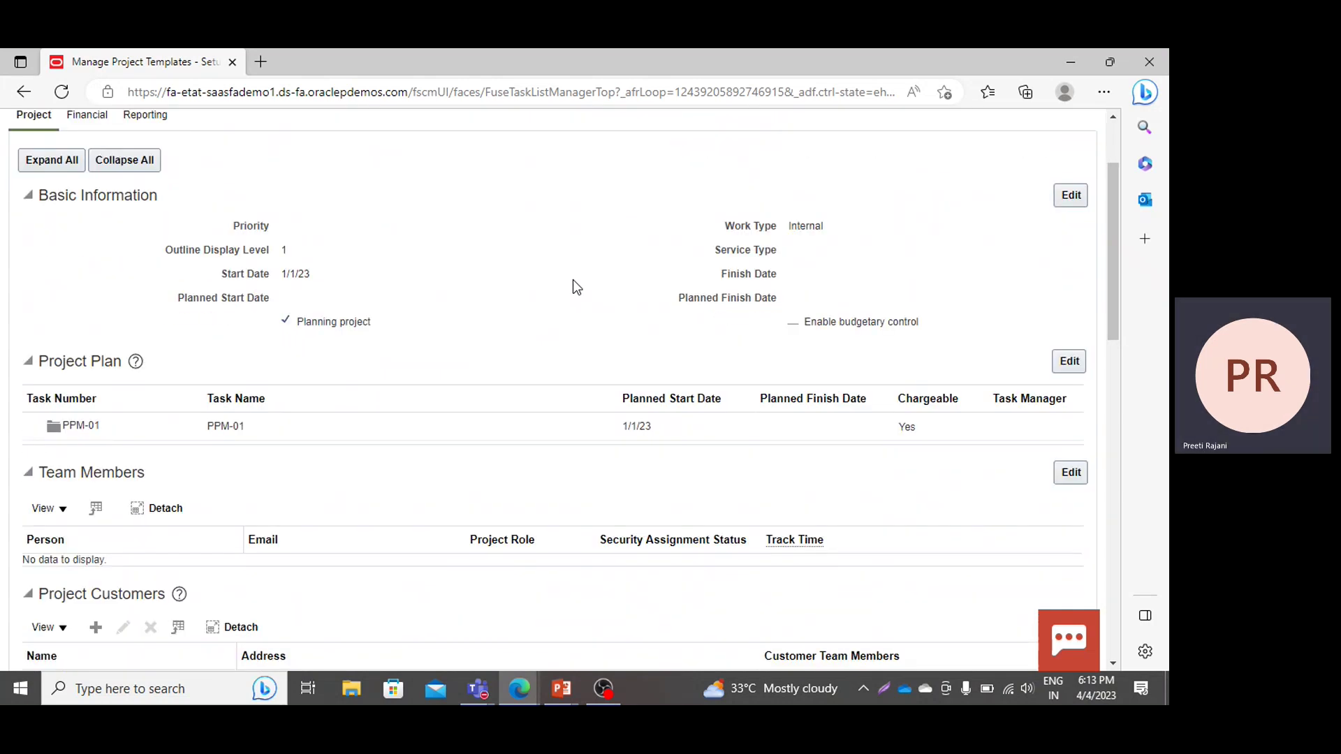
pyautogui.scroll(2, 575, 286)
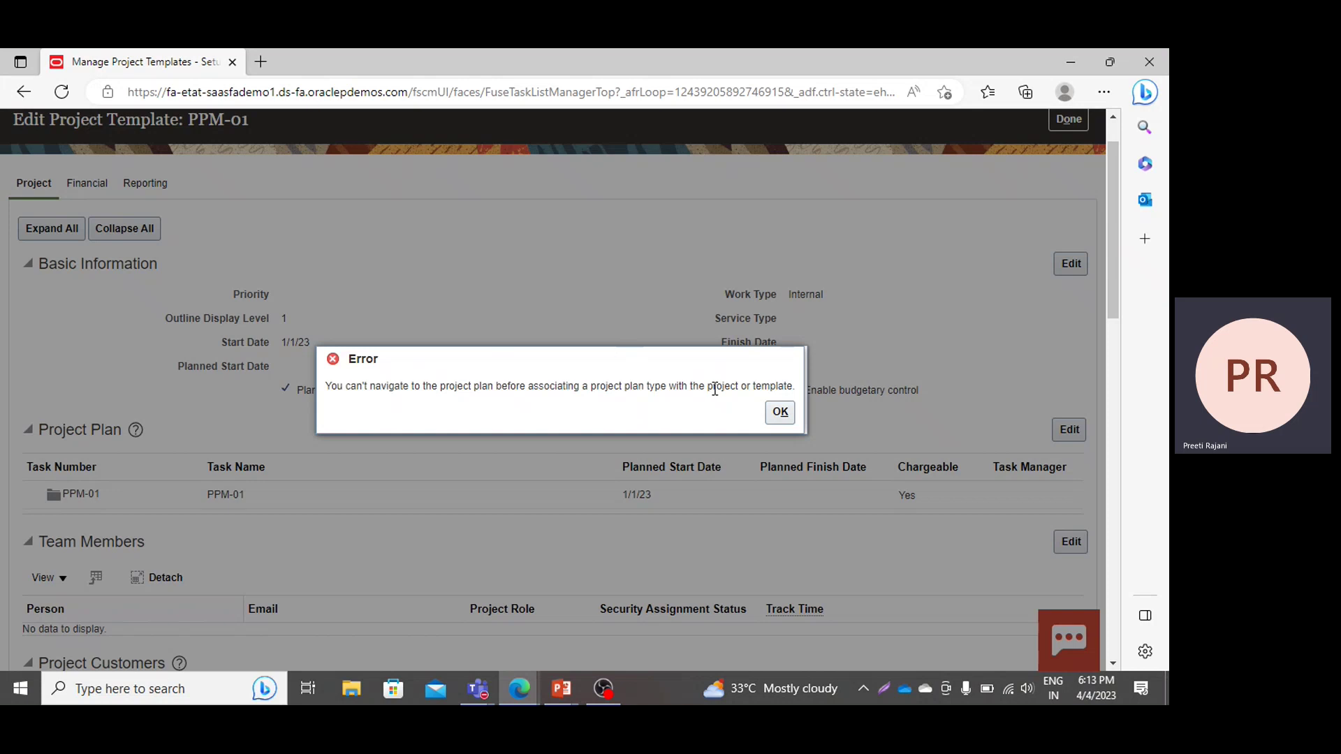
pyautogui.click(780, 412)
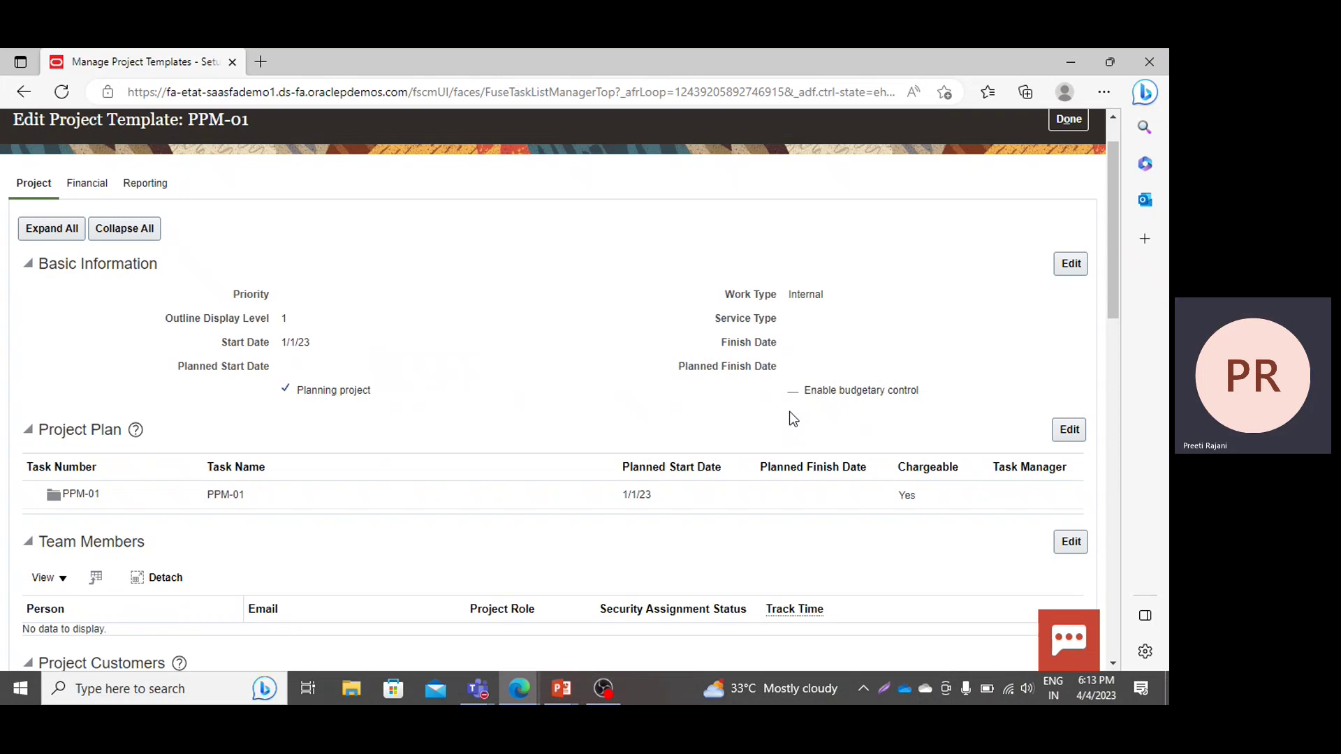
# Add the Standard Project Plan Type as the template's project plan type and save it.
pyautogui.scroll(-4, 789, 412)
pyautogui.scroll(-7, 790, 412)
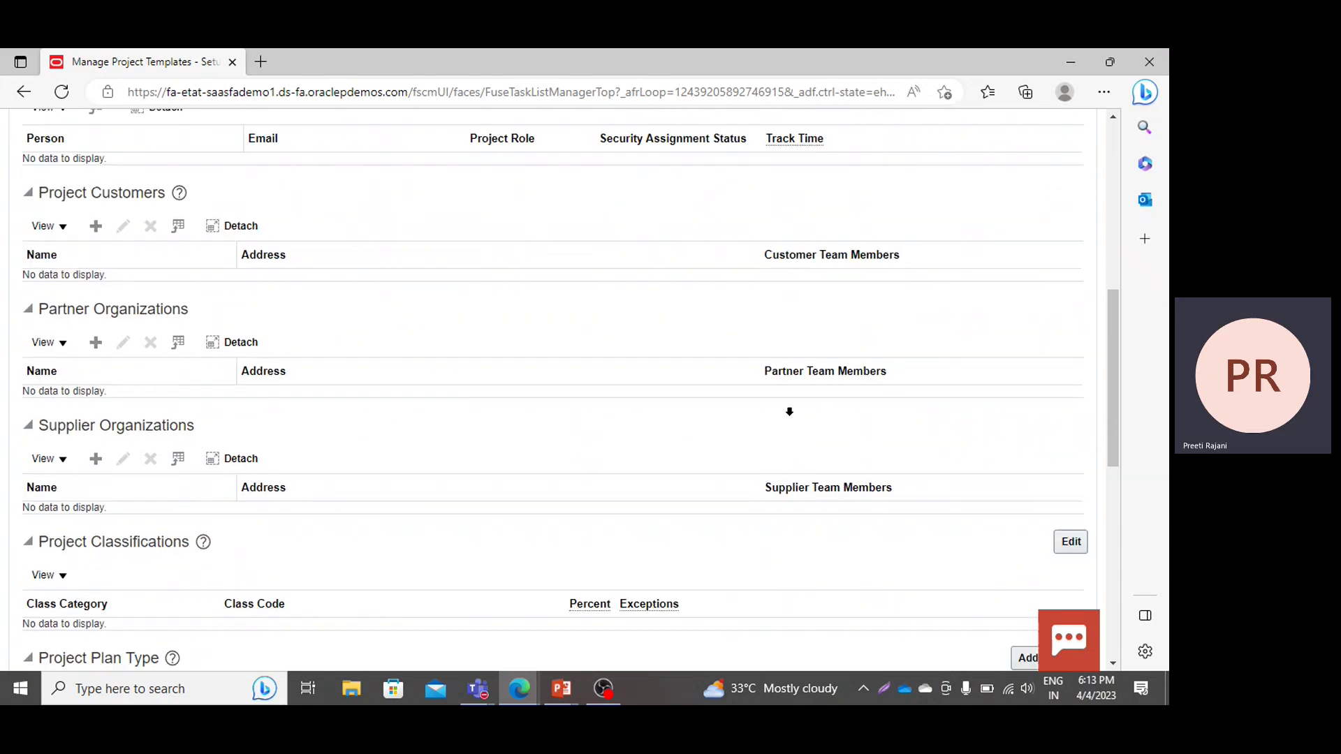
pyautogui.scroll(-2, 789, 412)
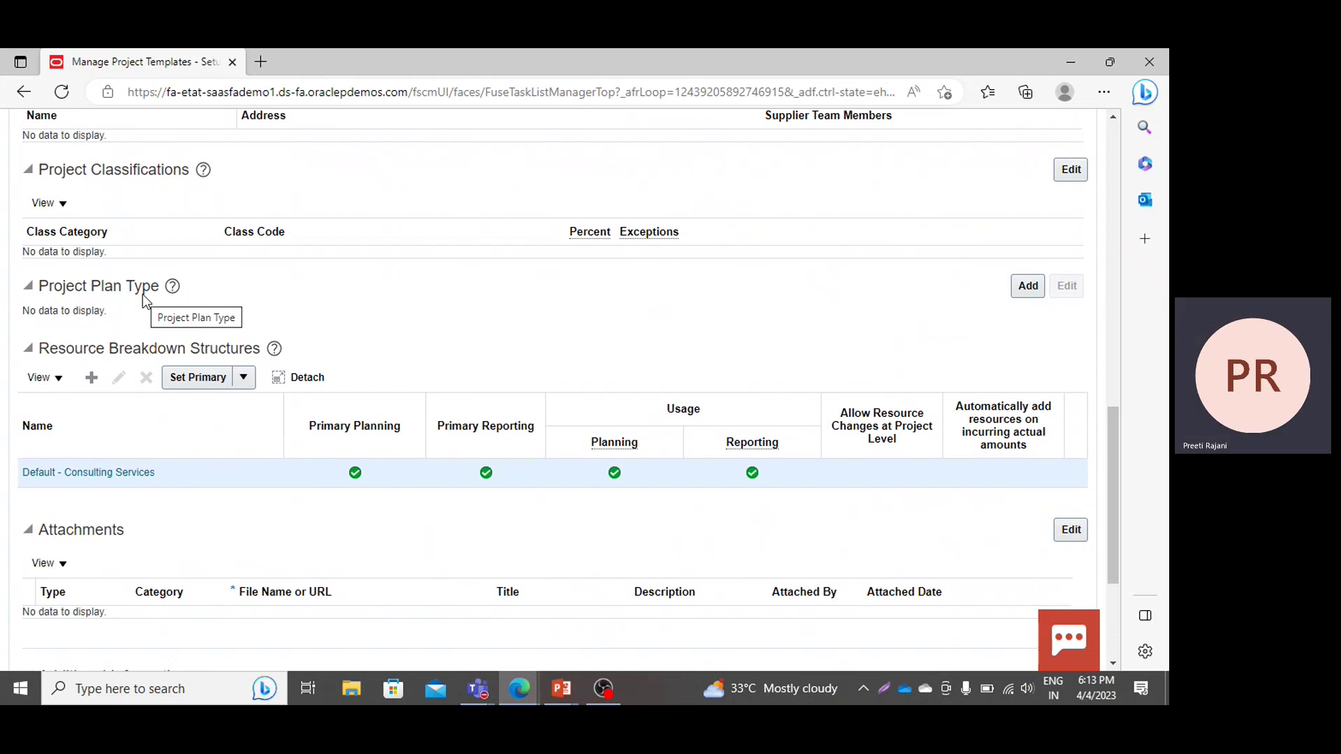
pyautogui.click(1025, 295)
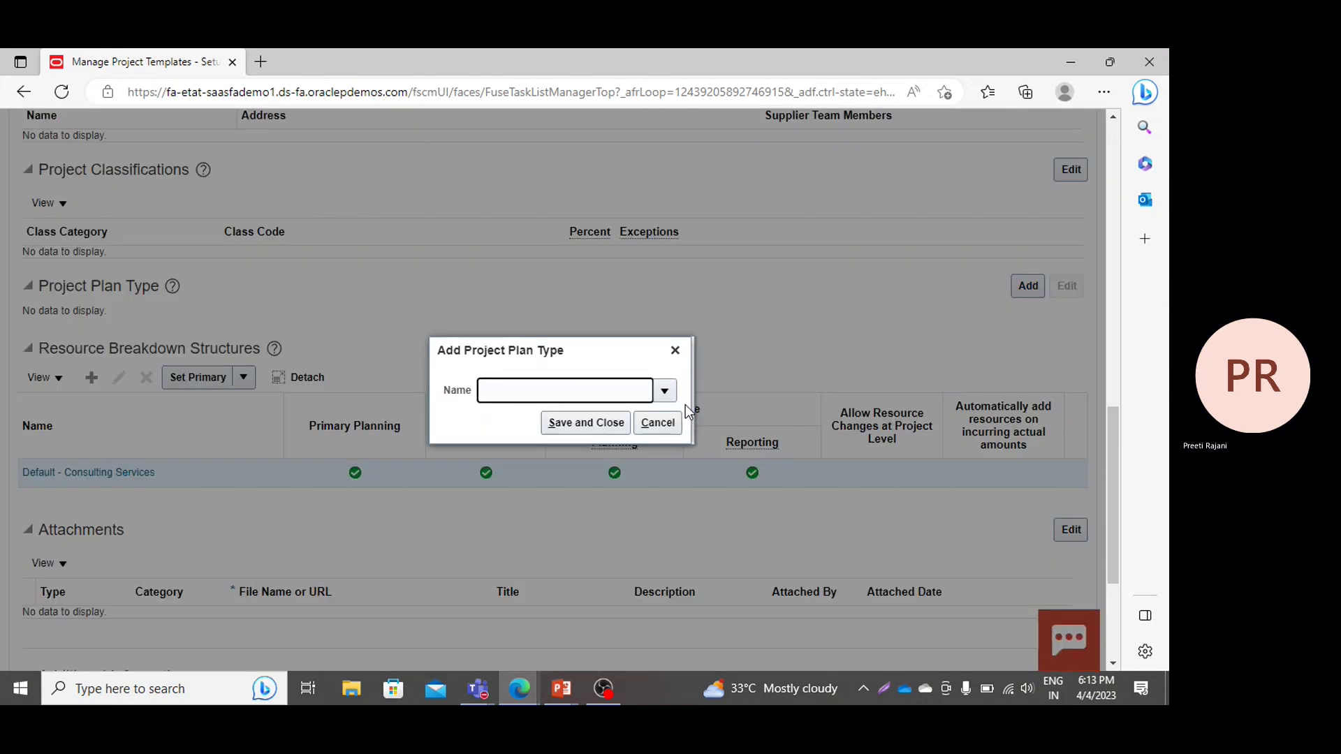
pyautogui.click(665, 393)
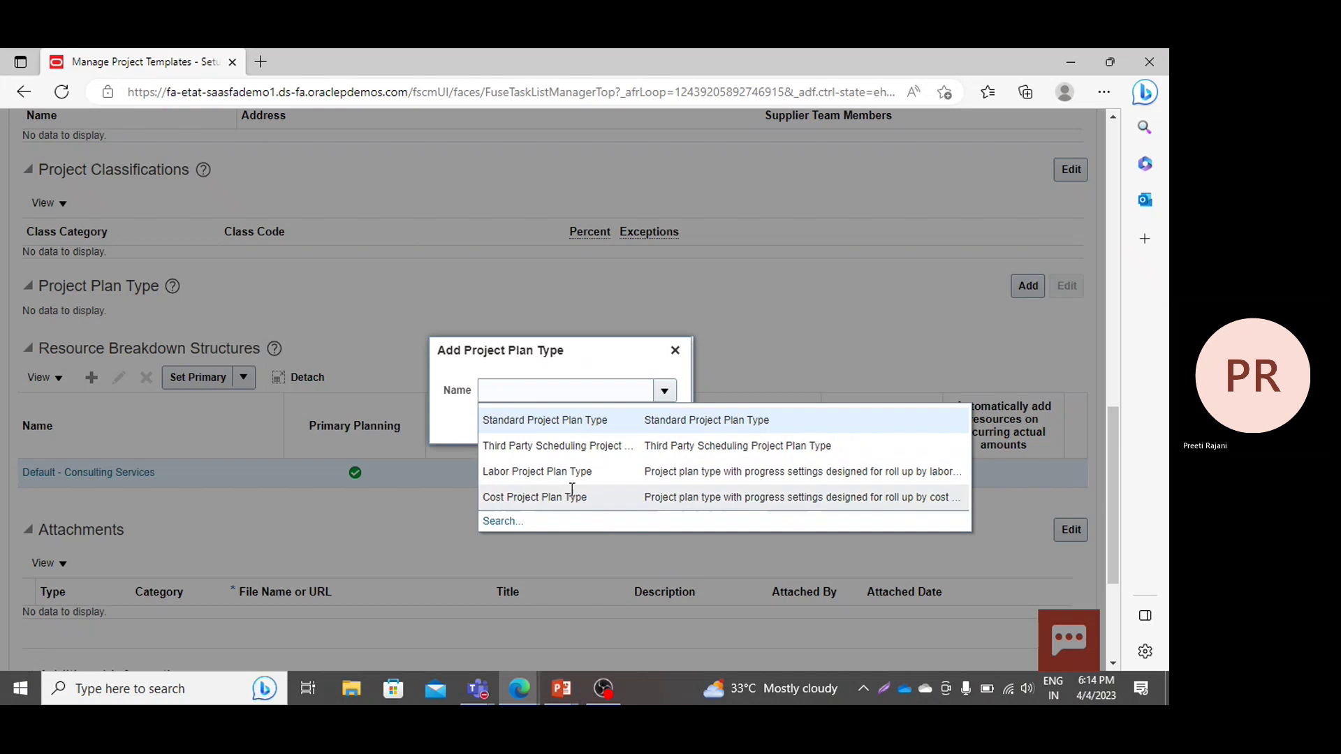
pyautogui.click(606, 420)
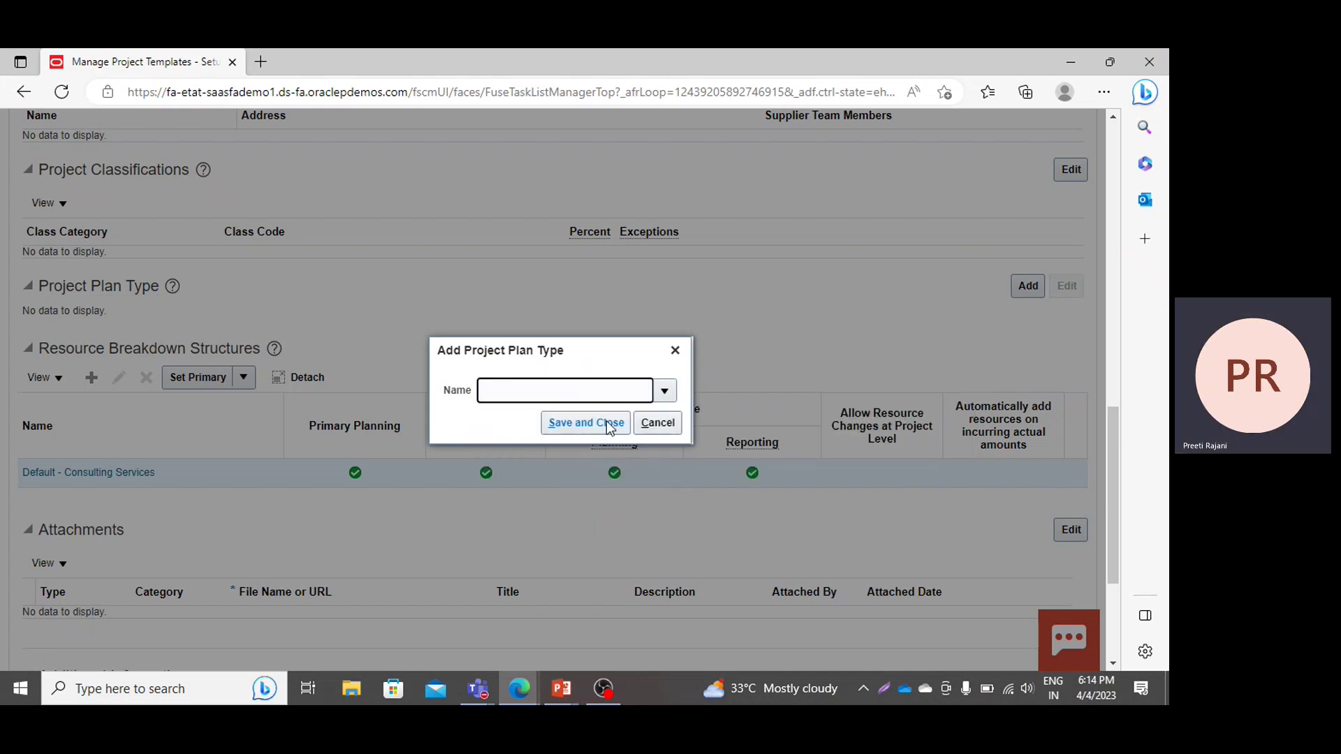
pyautogui.click(606, 421)
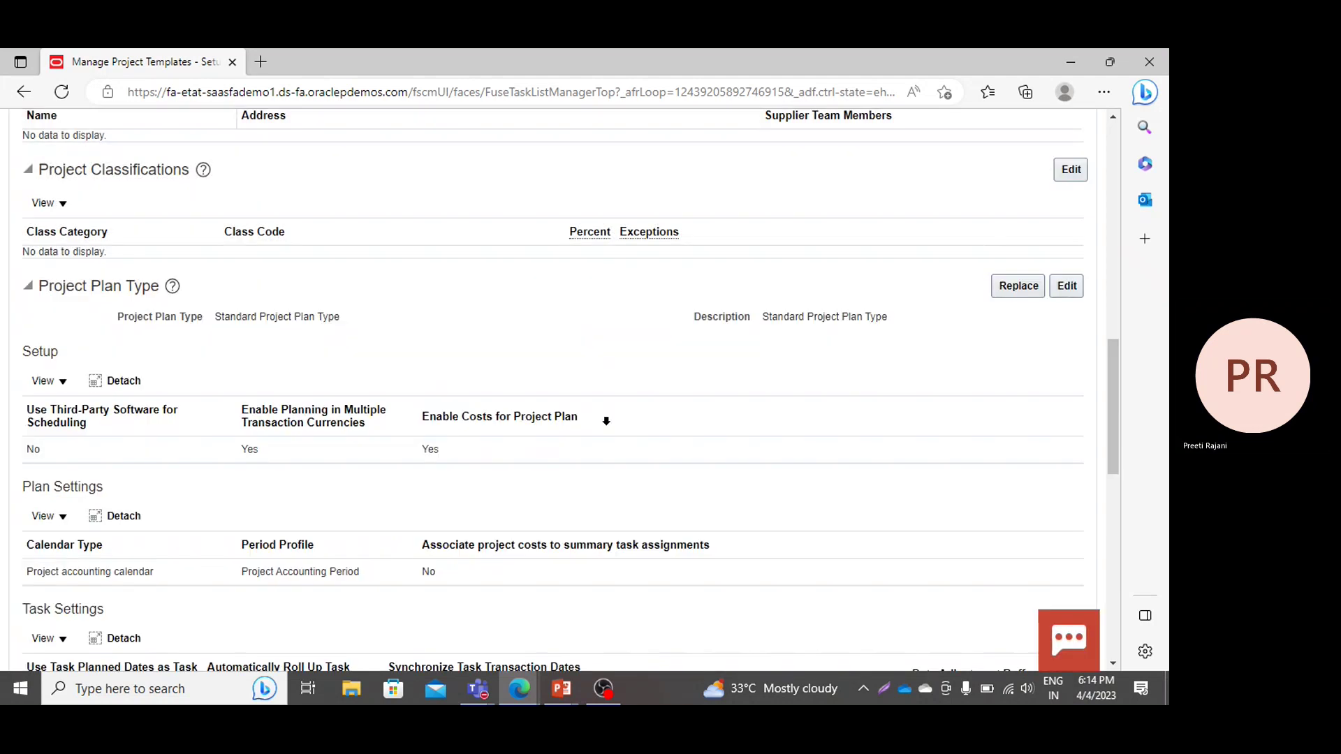
# Open the template's project plan in the financial plan editor, then save and close it.
pyautogui.scroll(10, 607, 420)
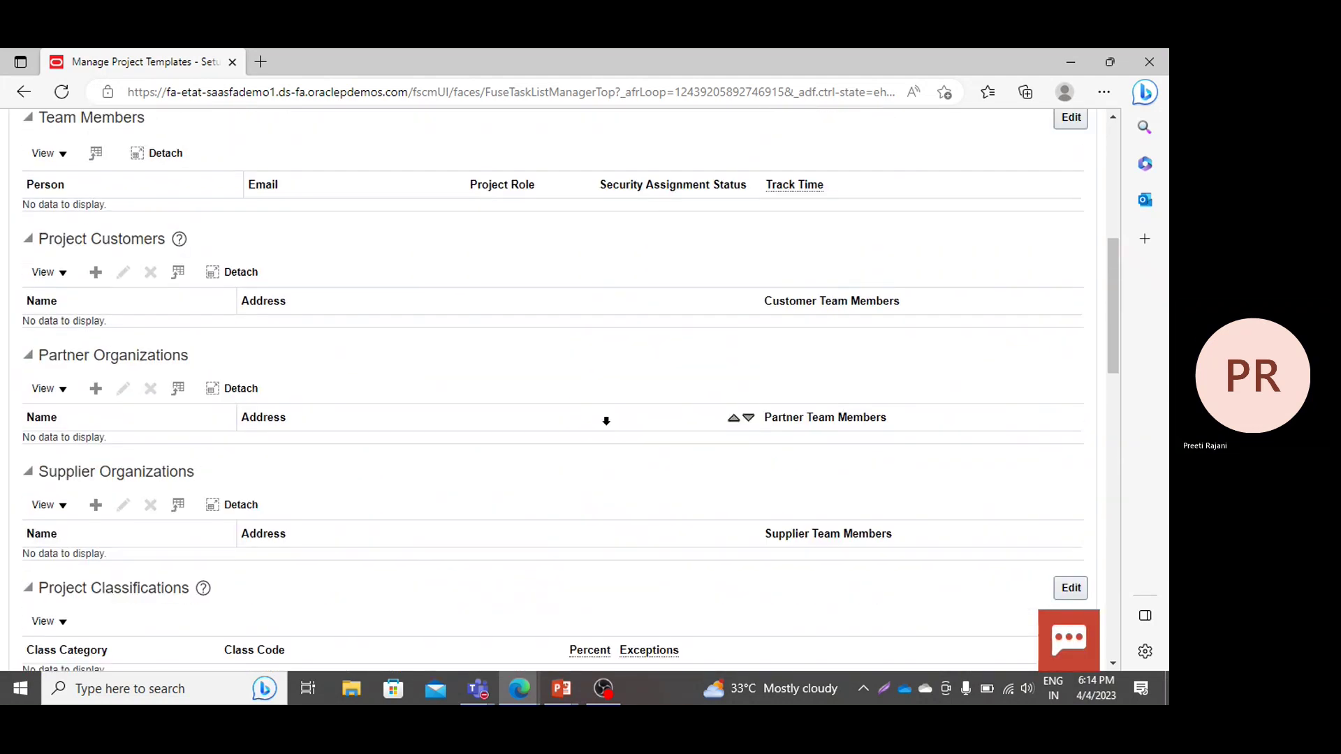
pyautogui.scroll(3, 606, 421)
pyautogui.scroll(-2, 606, 421)
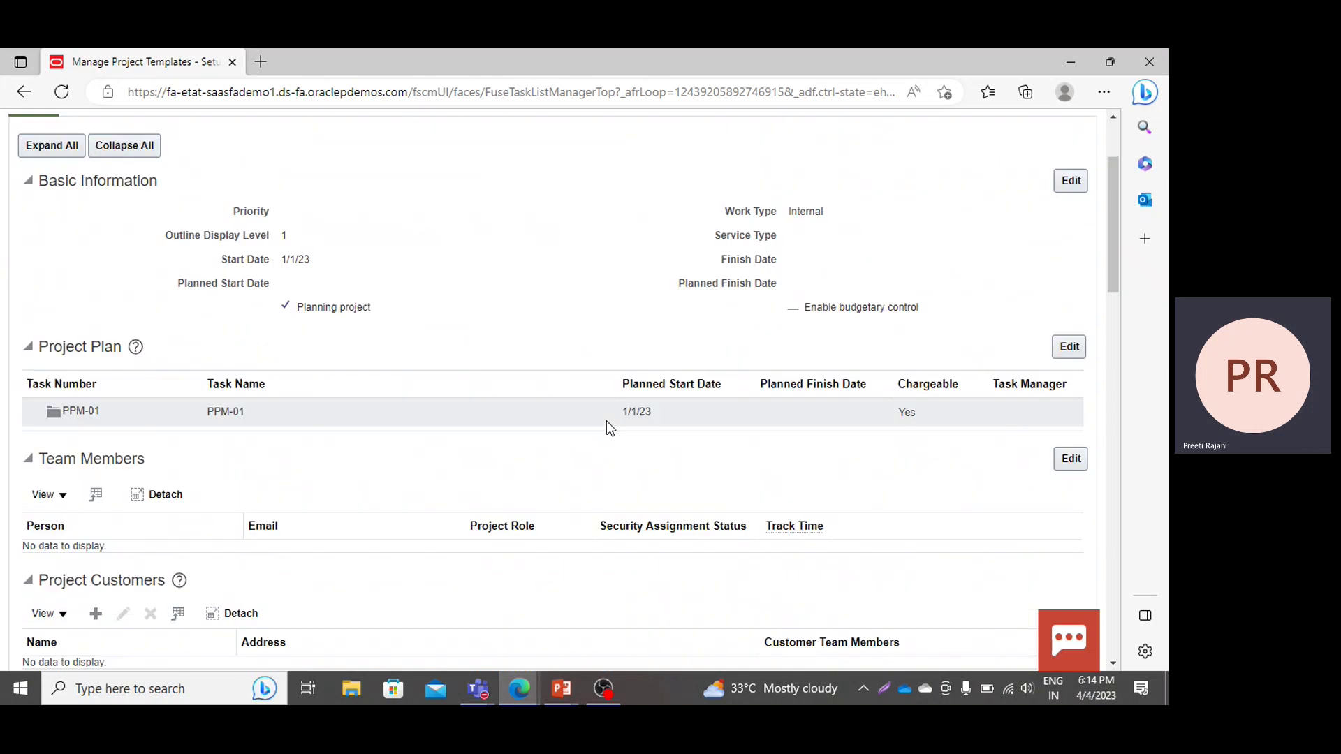
pyautogui.click(1070, 348)
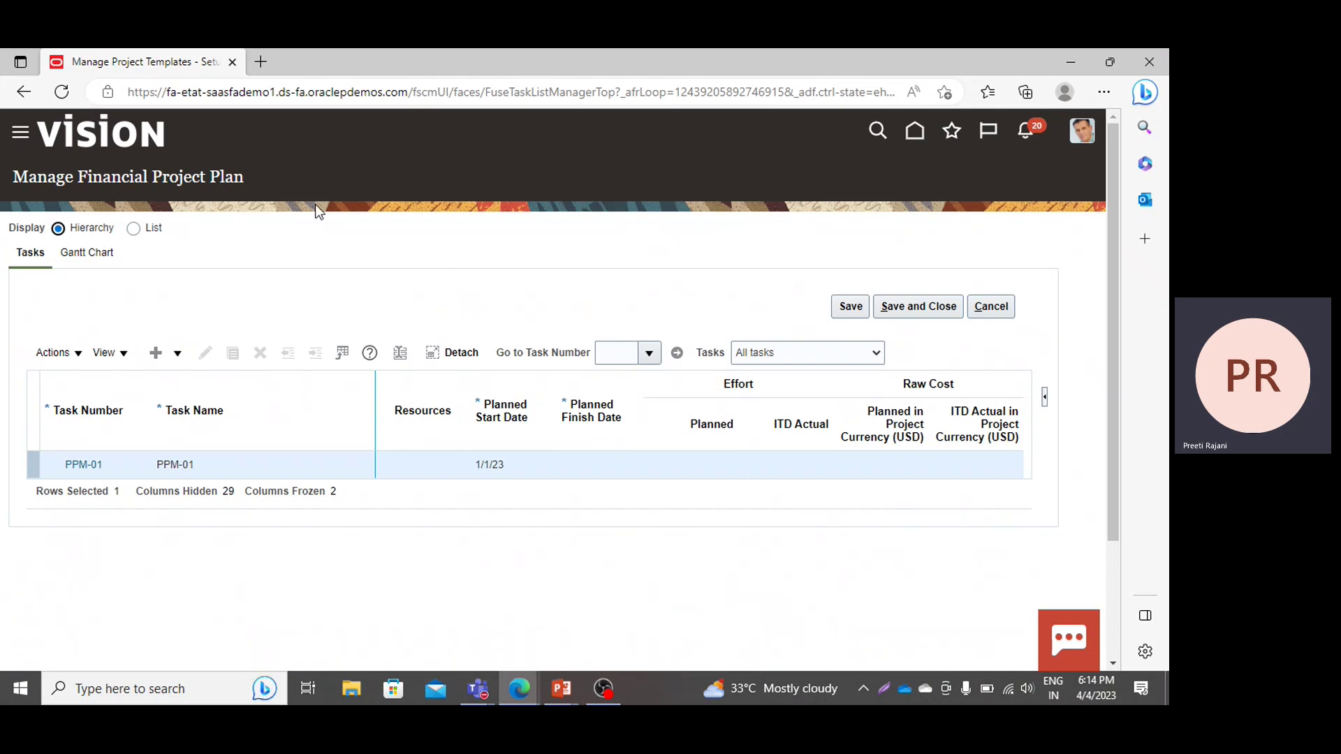
pyautogui.click(902, 307)
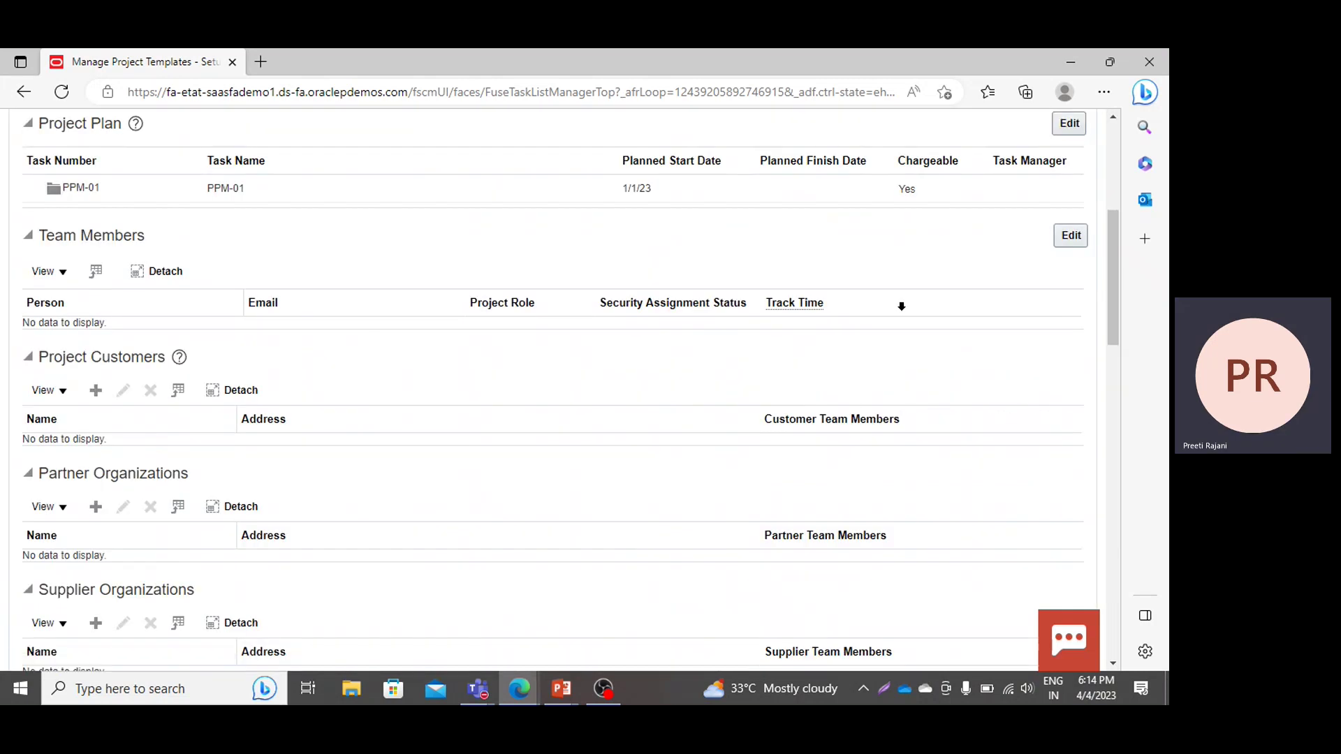
# Leave the PPM-01 template details and return to the application's home page.
pyautogui.scroll(1, 633, 202)
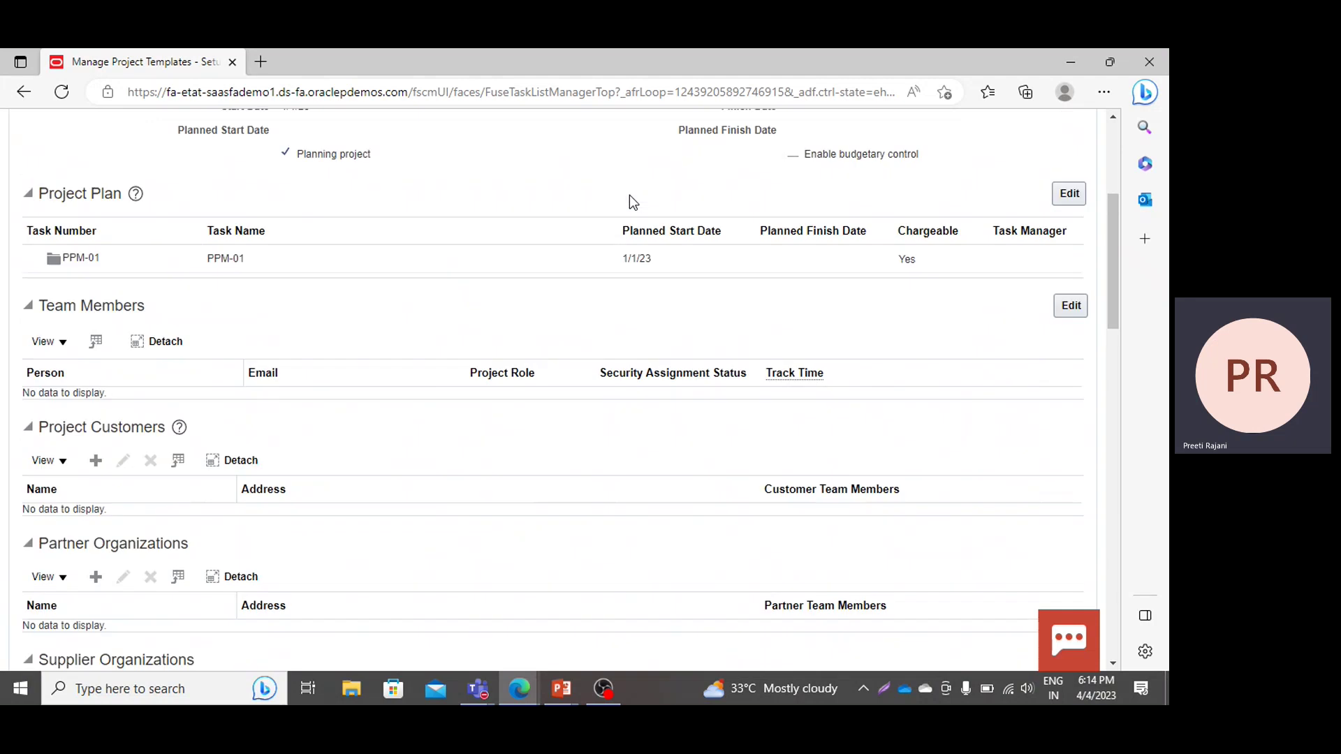
pyautogui.scroll(4, 630, 198)
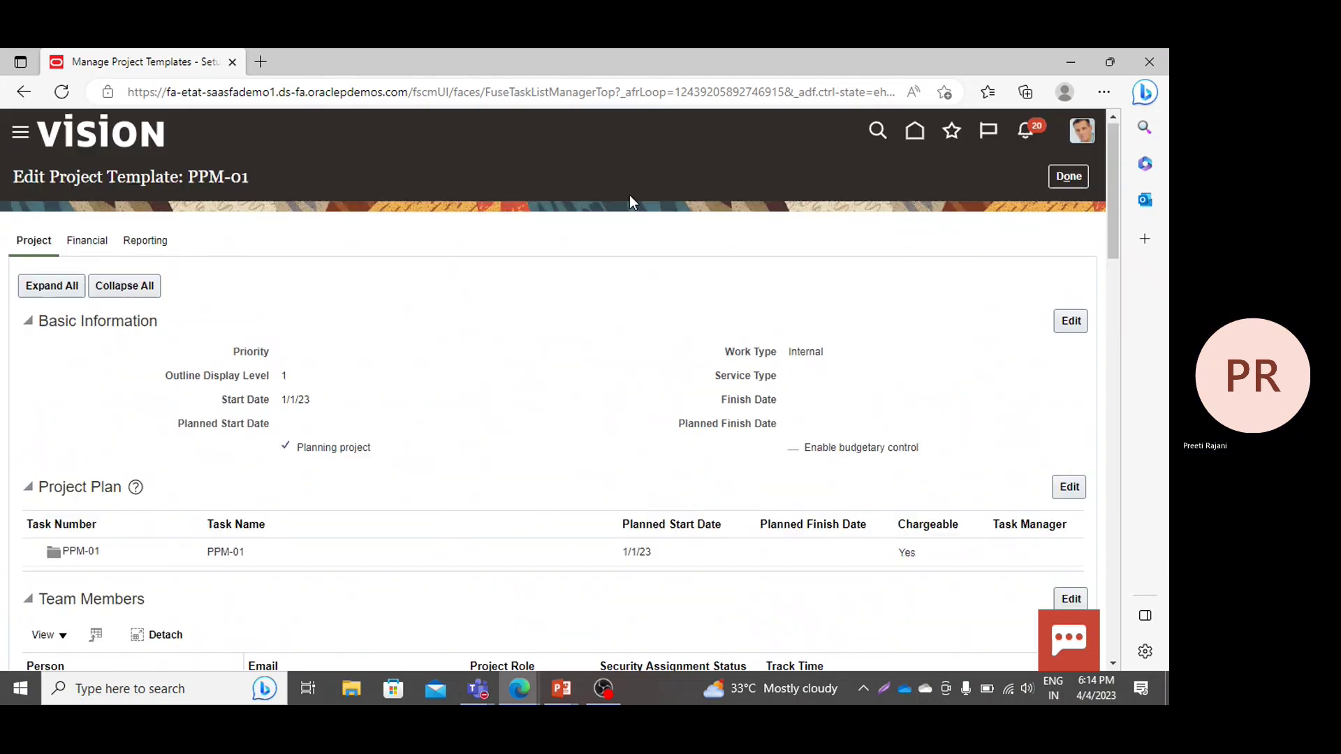
pyautogui.click(914, 133)
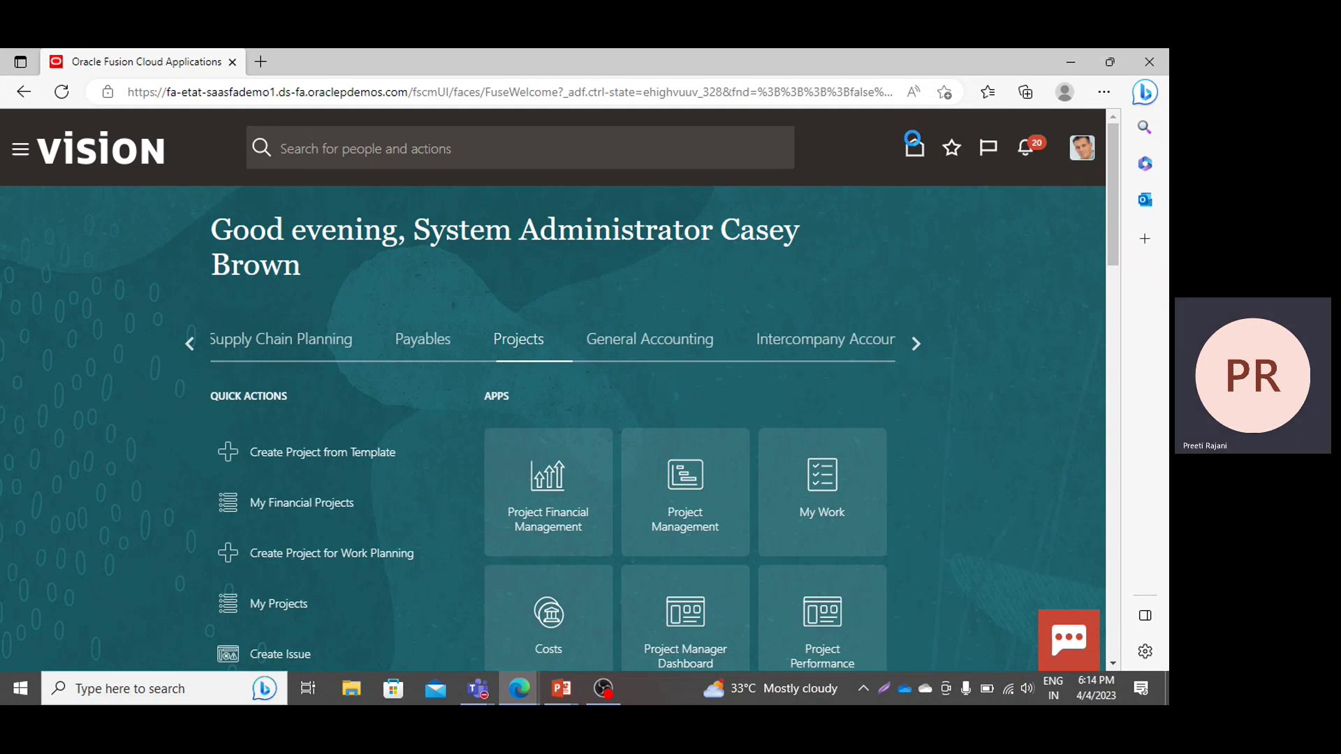
# Open Setup and Maintenance and switch the setup offering to Project Financial Management.
pyautogui.click(1082, 158)
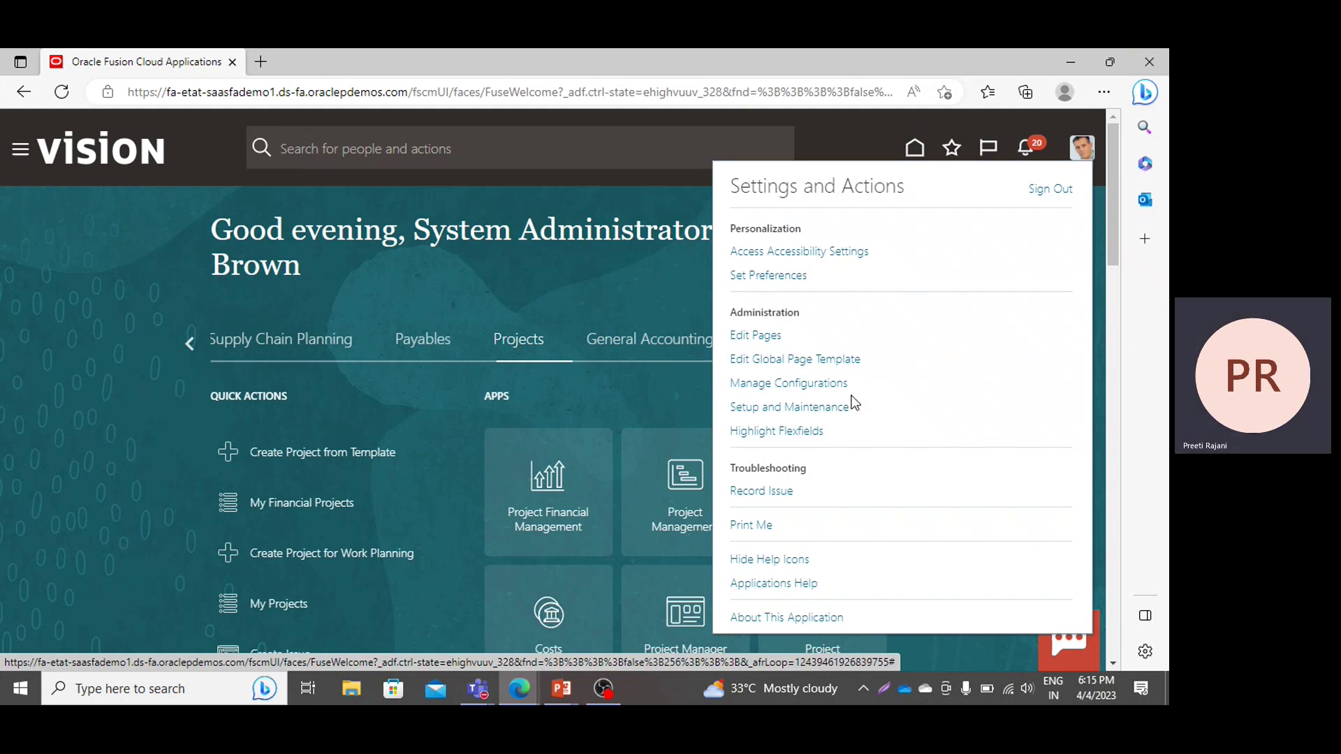
pyautogui.click(824, 410)
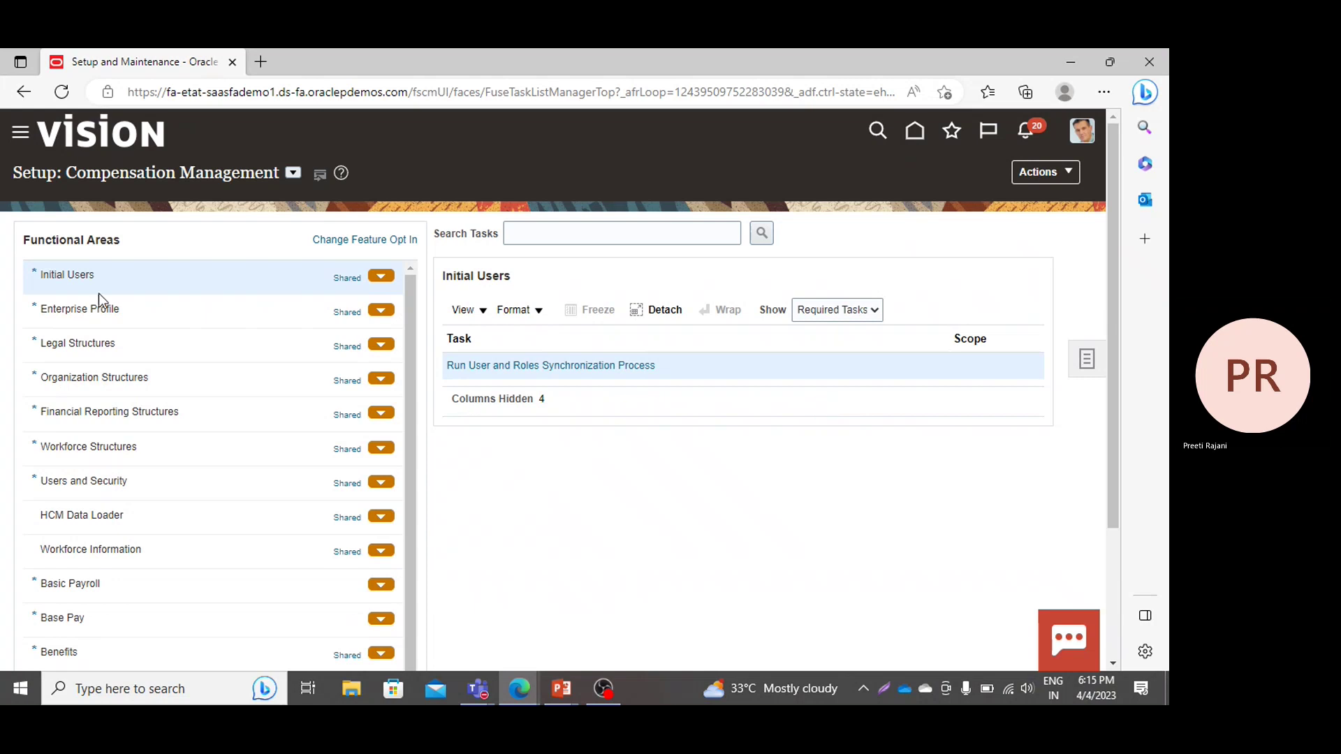
pyautogui.click(293, 172)
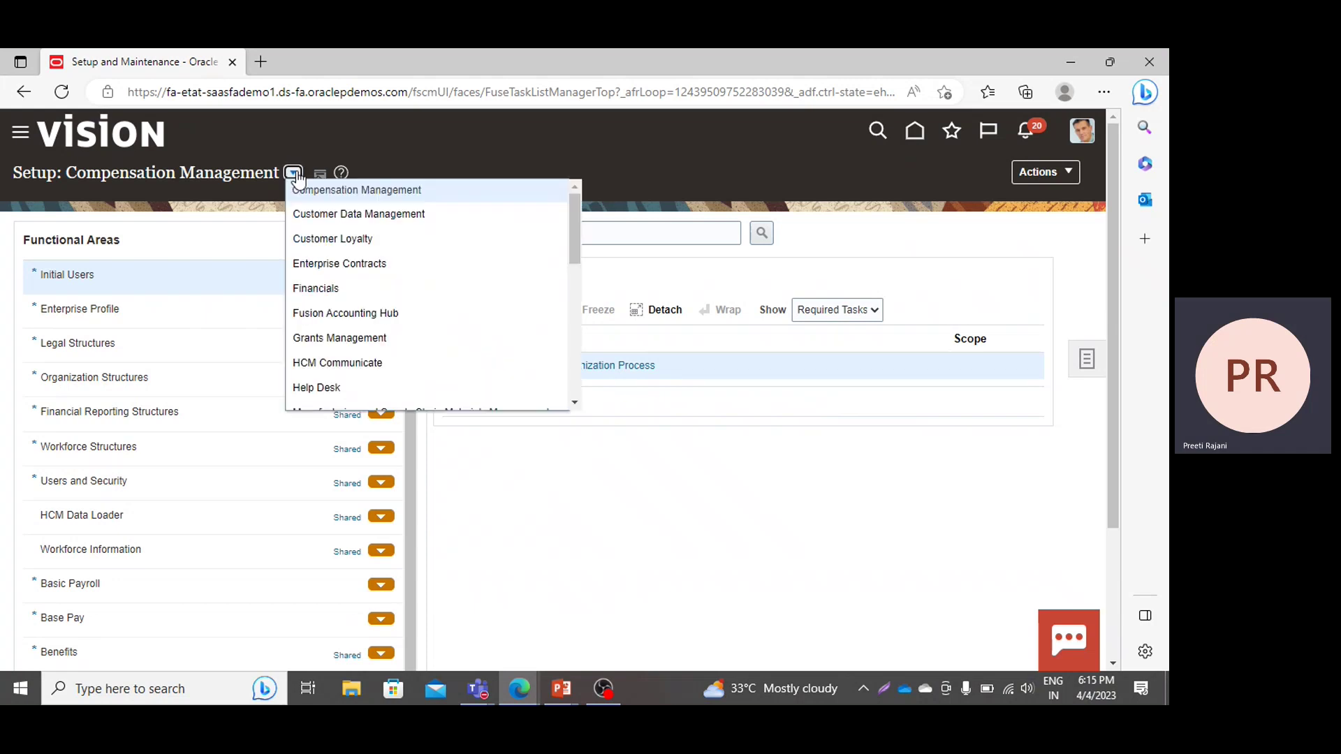
pyautogui.scroll(-3, 489, 363)
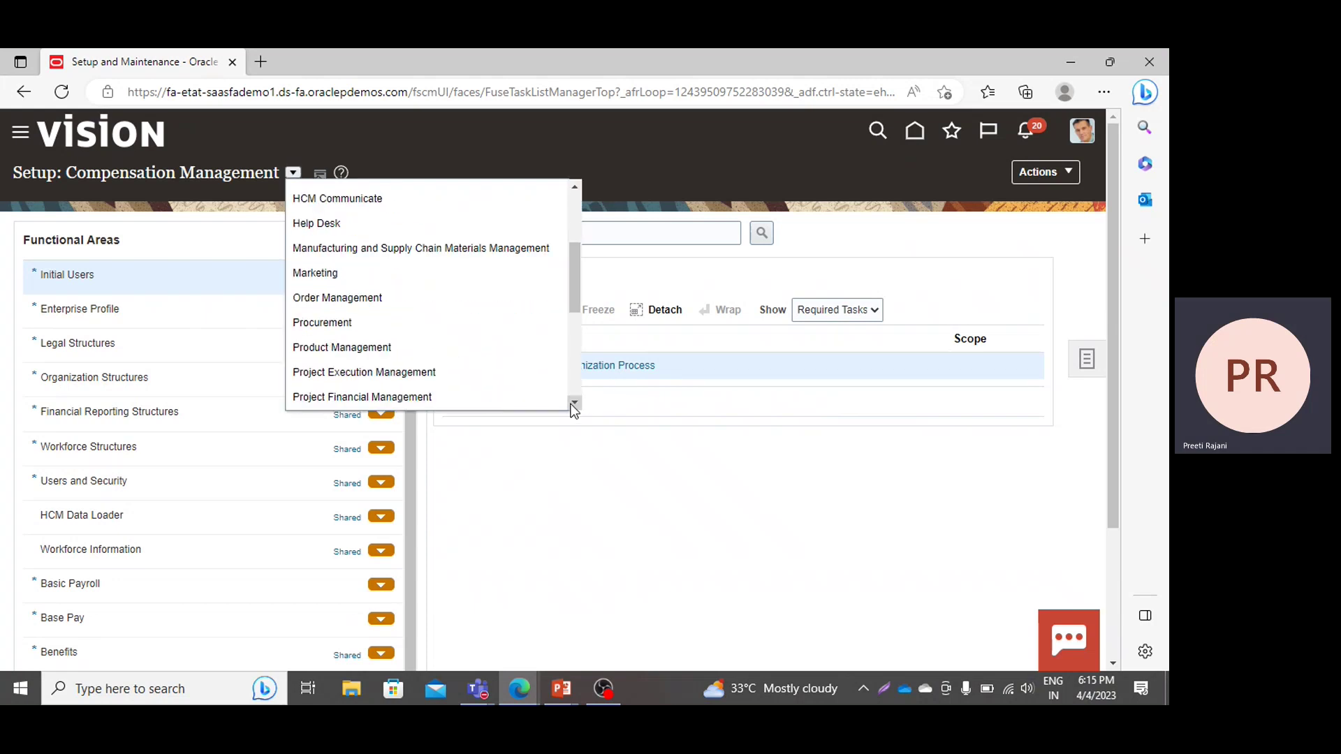
pyautogui.click(391, 329)
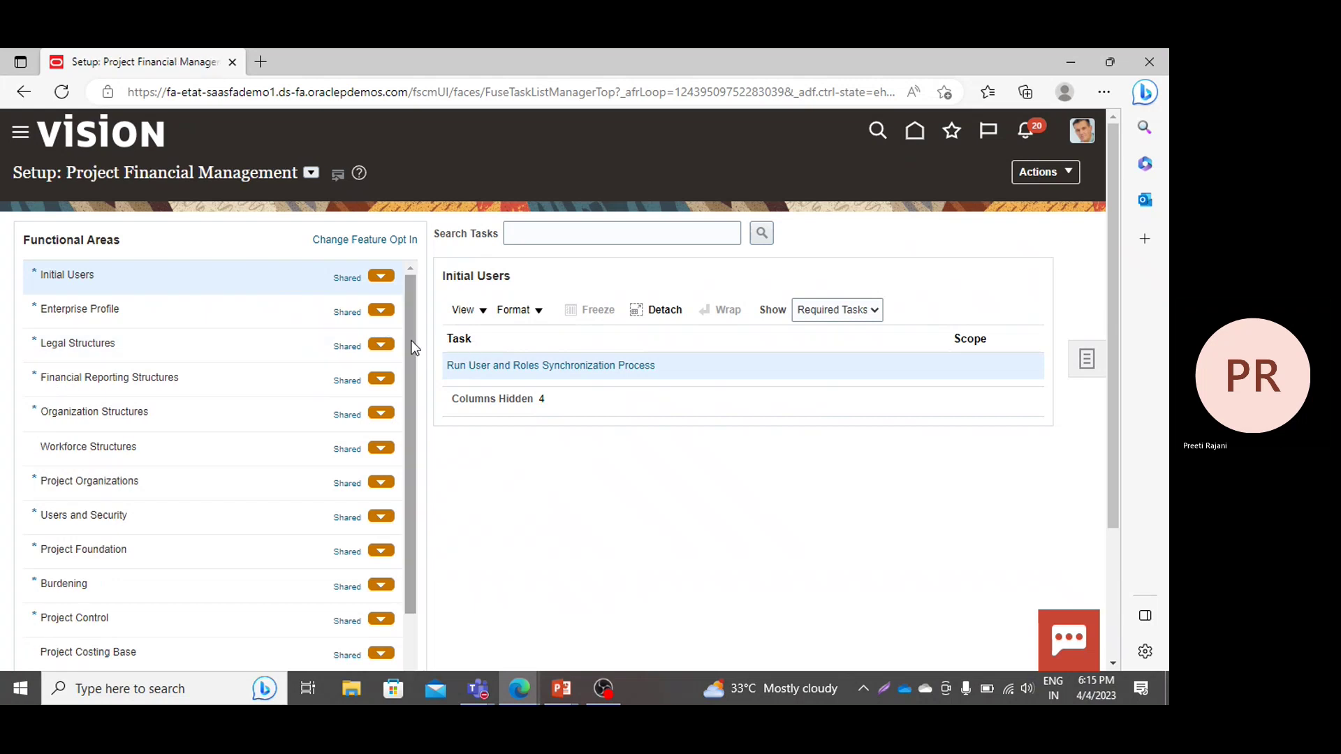
# Open the Manage Project Plan Types task in the Project Control functional area.
pyautogui.moveTo(412, 341); pyautogui.dragTo(422, 399)
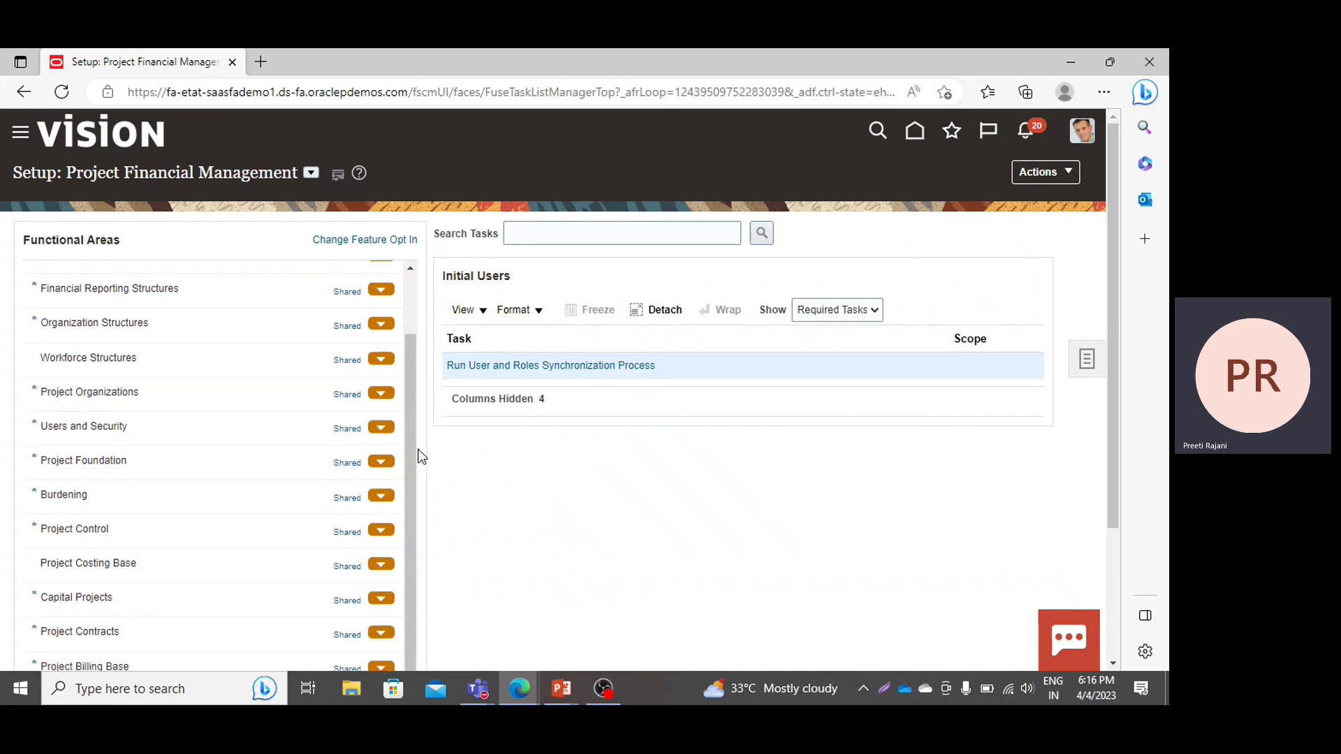
pyautogui.click(76, 529)
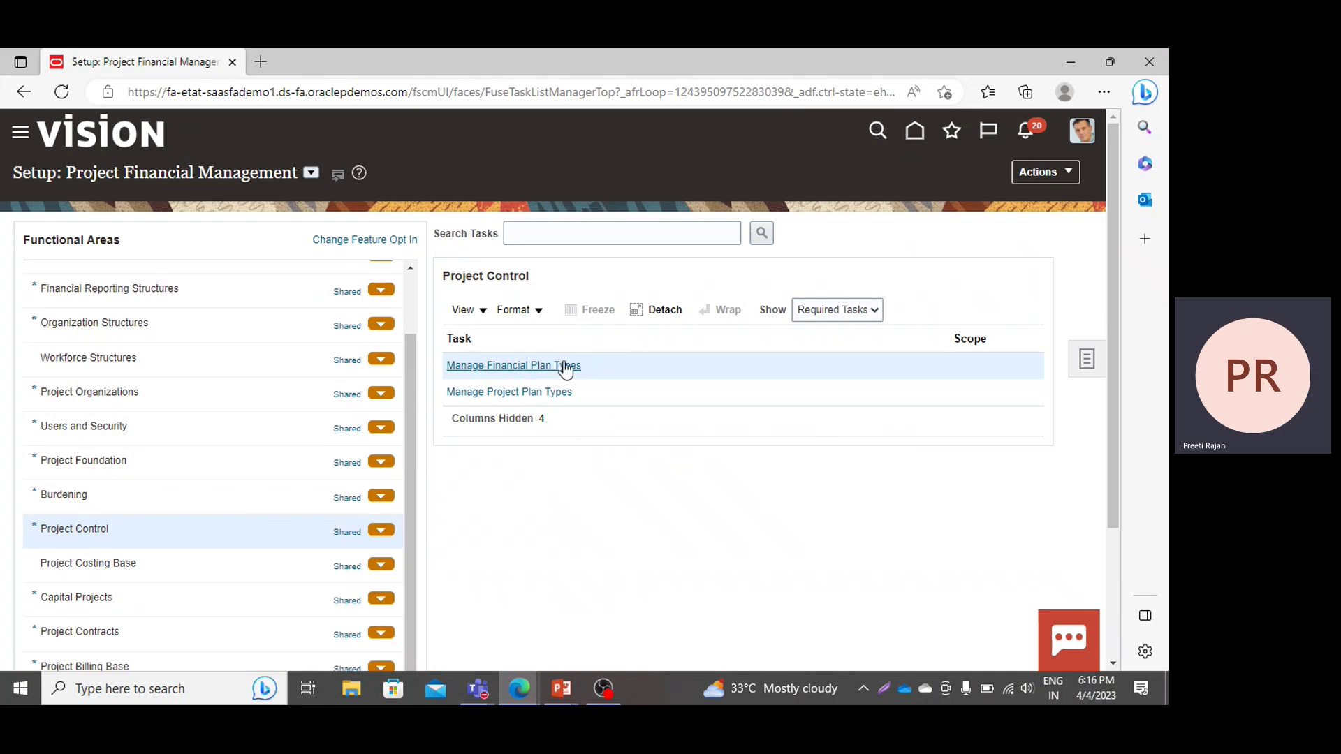
pyautogui.click(489, 393)
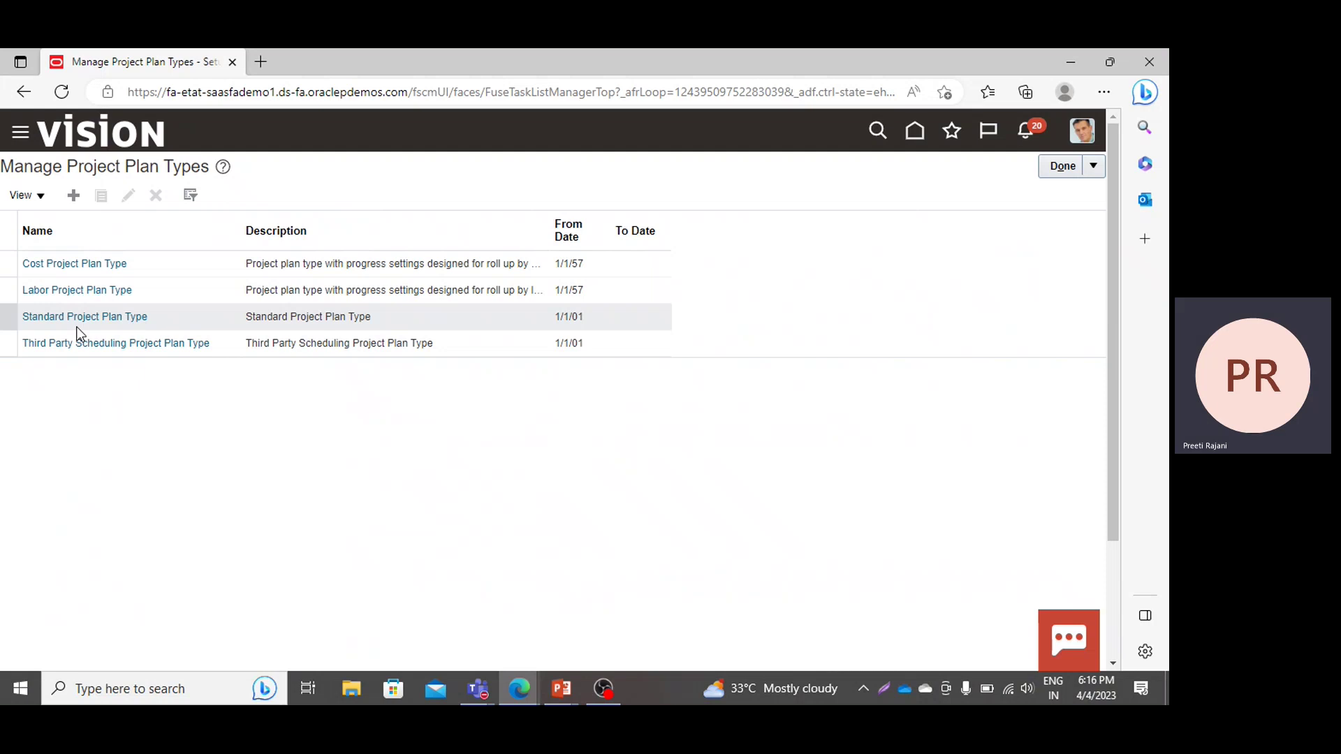
# Start a new project plan type and name it PPM Project Plan Type.
pyautogui.click(68, 202)
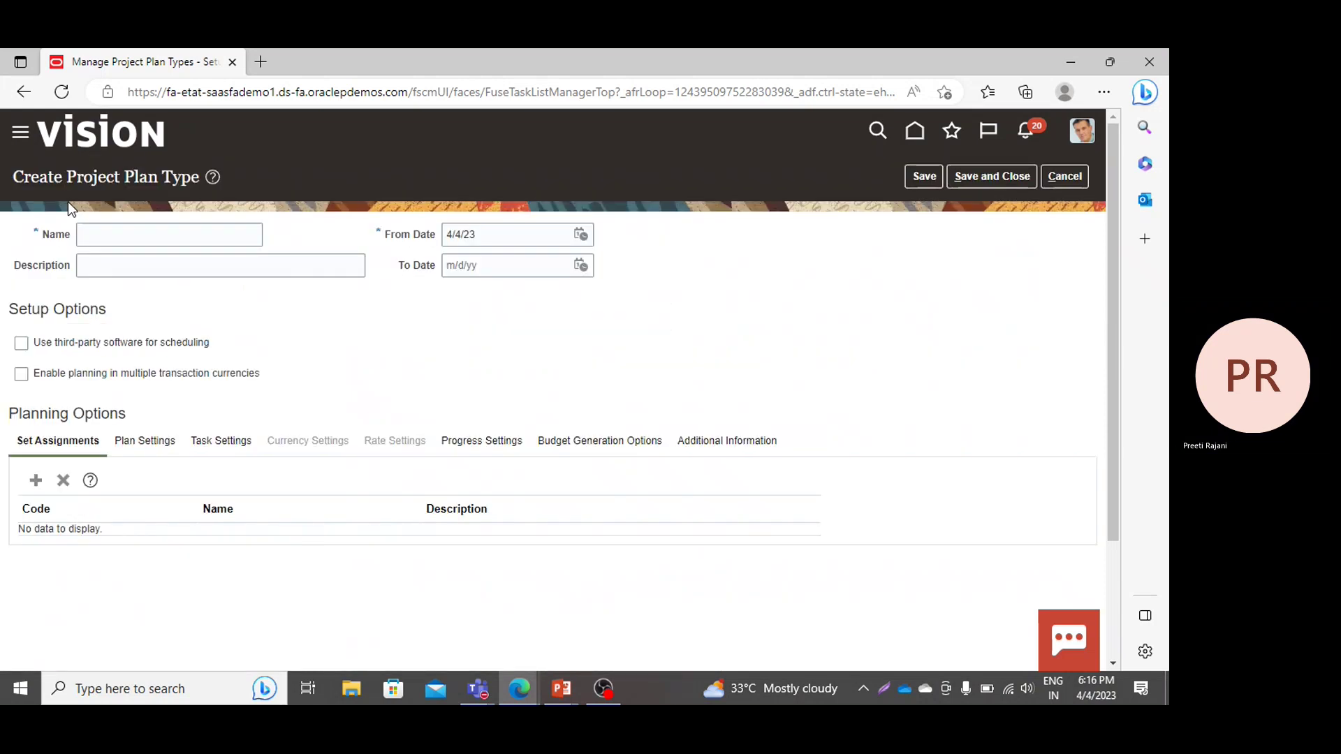
pyautogui.click(101, 227)
pyautogui.write('P')
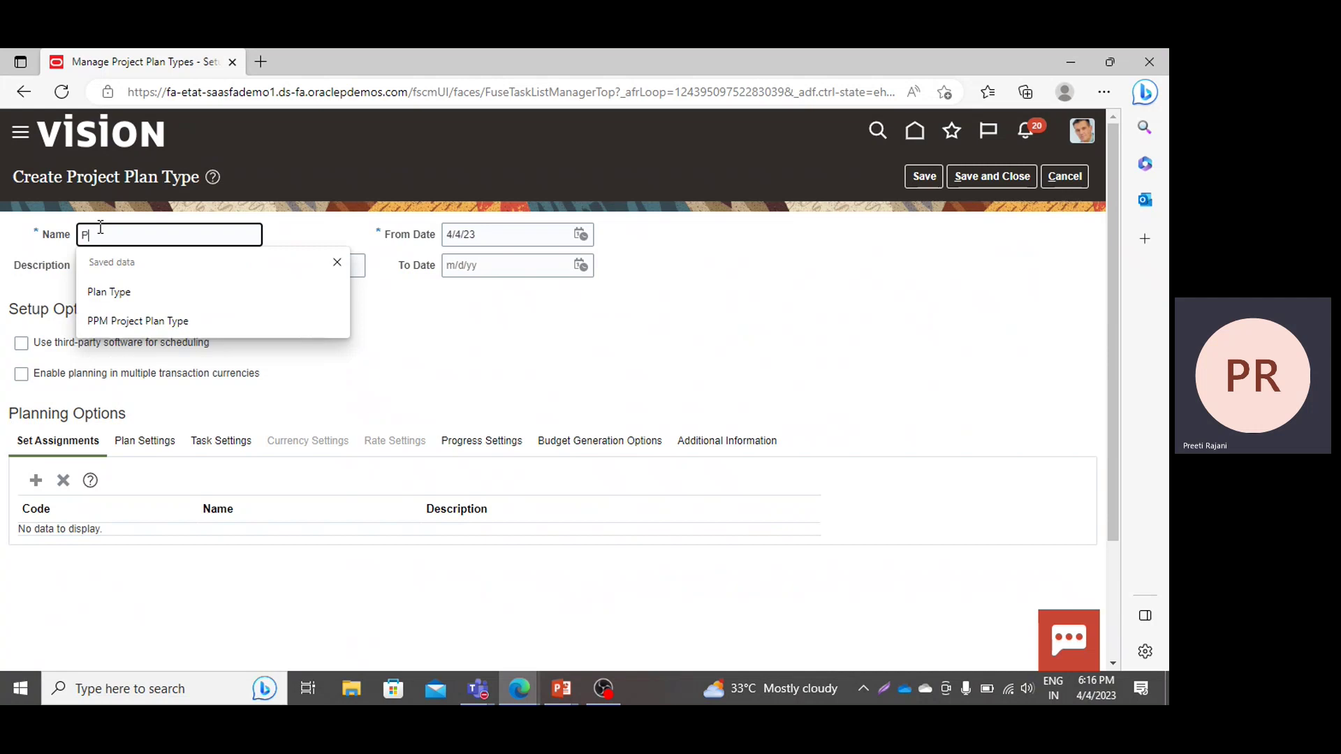
pyautogui.write('PM ')
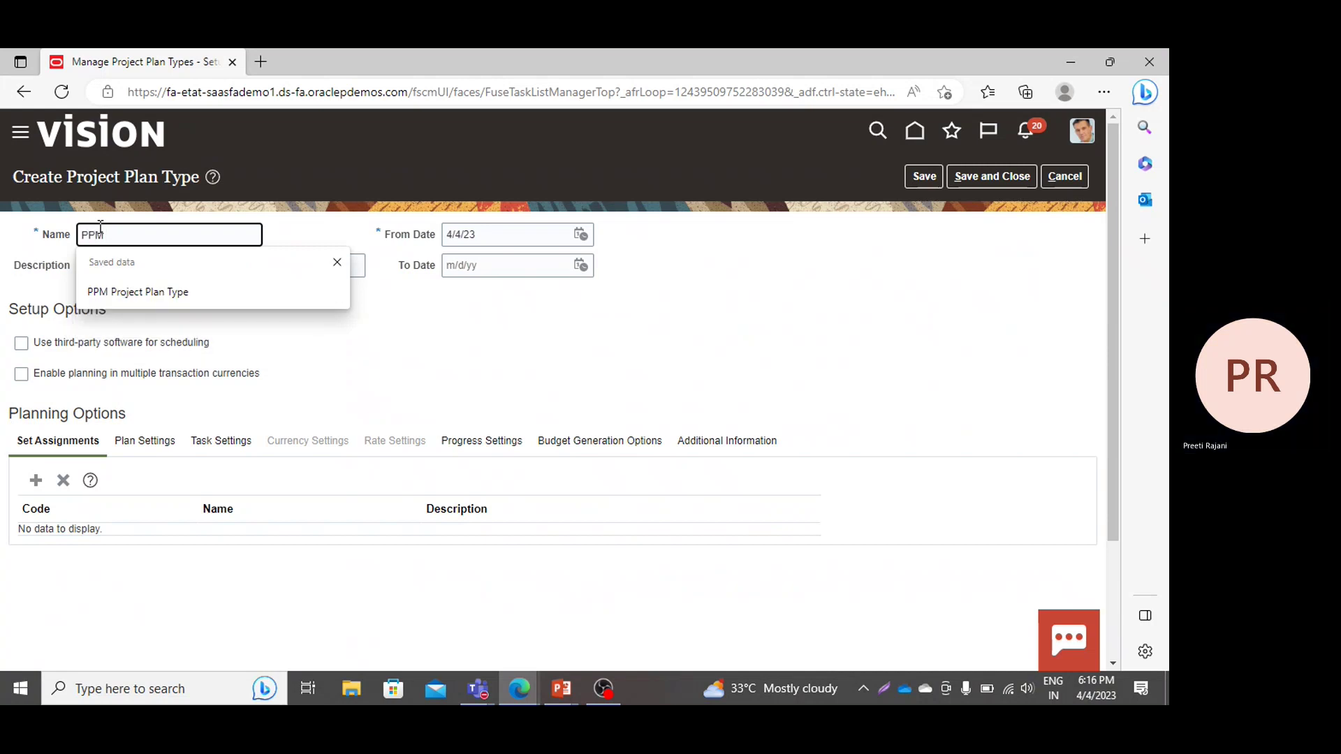
pyautogui.write('Ptoject')
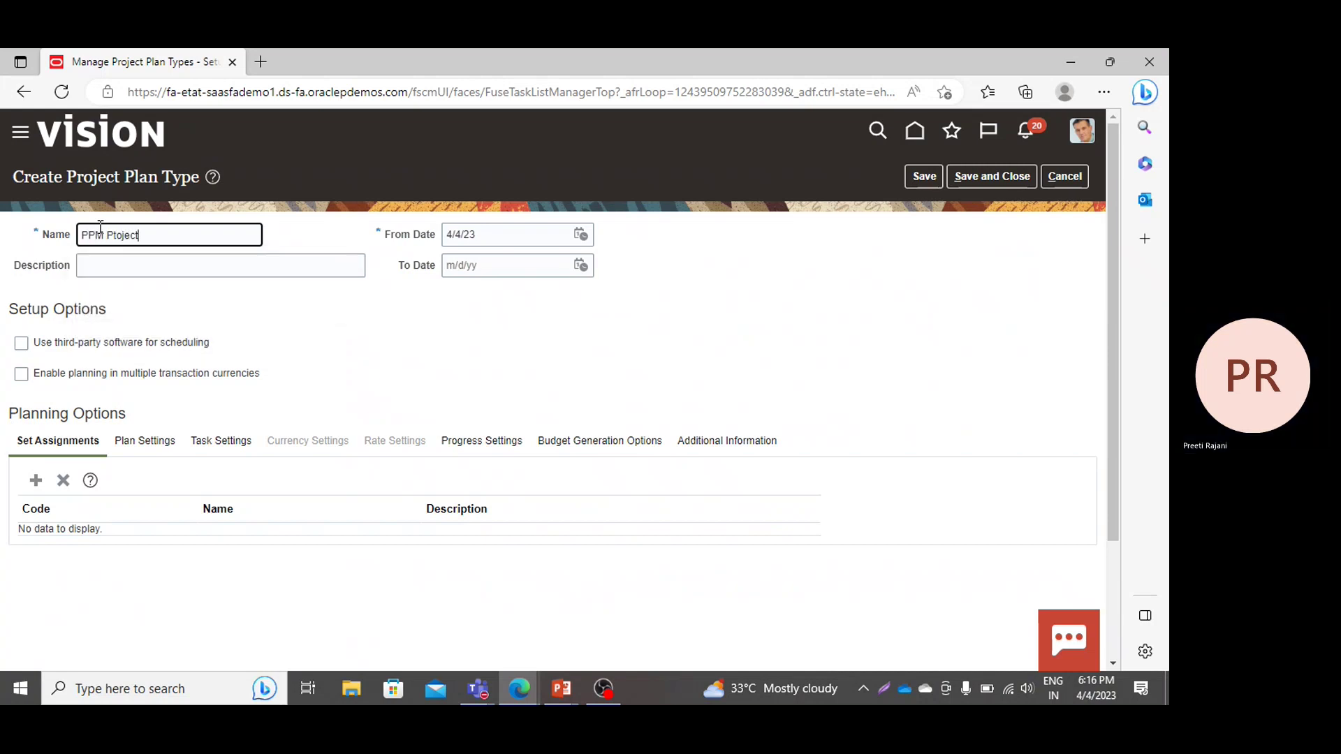
pyautogui.press('Left')
pyautogui.press('Left')
pyautogui.press('Left')
pyautogui.write('r')
pyautogui.press('End')
pyautogui.write('Plan Type')
# Copy the plan type's name into its description, PPM Project Plan Type.
pyautogui.tripleClick(215, 230)
pyautogui.hotkey('ctrl', 'c')
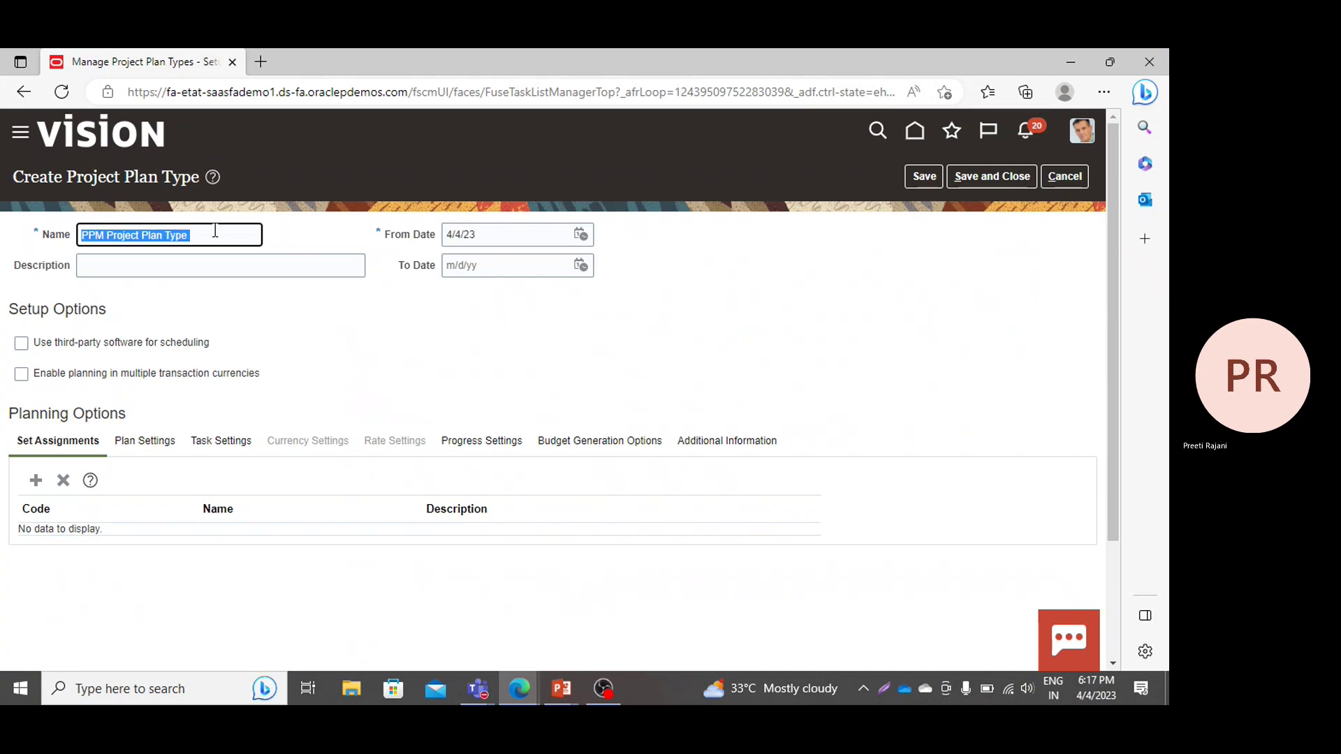
pyautogui.click(205, 268)
pyautogui.hotkey('ctrl', 'v')
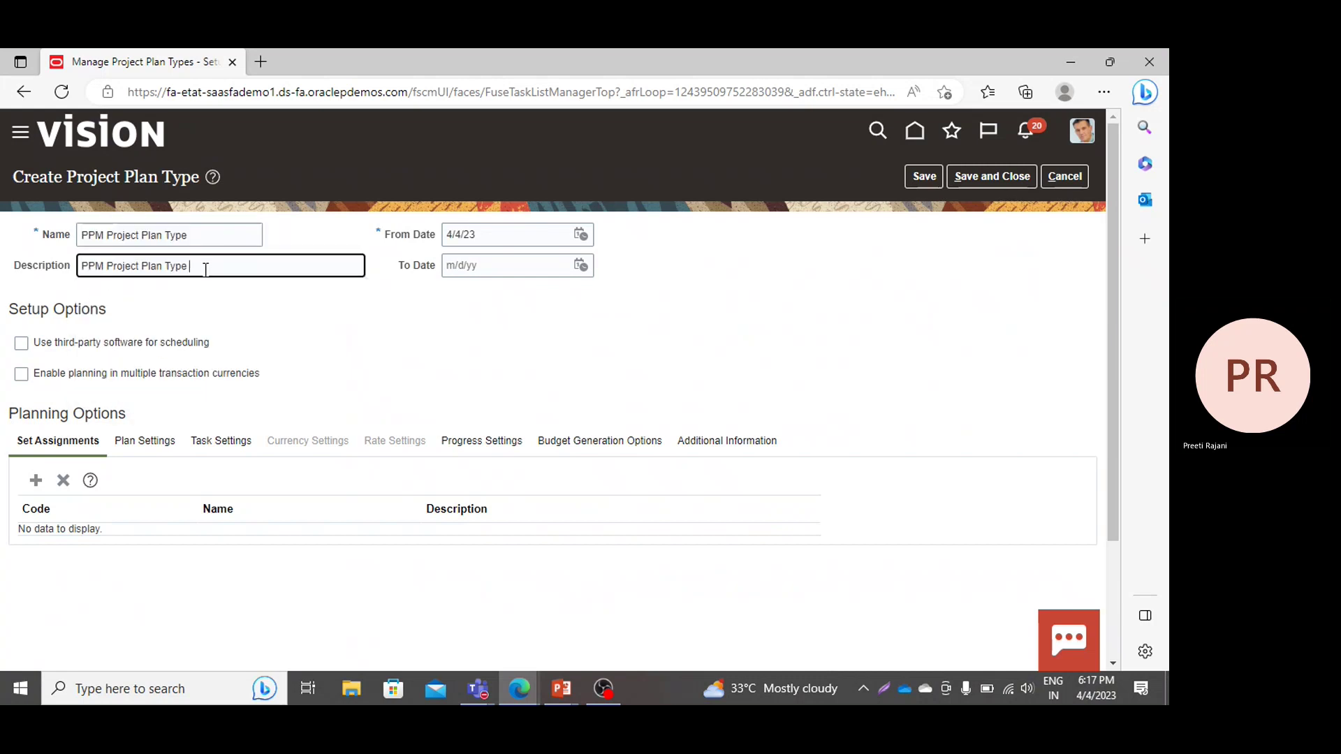
# Set the plan type's From Date to 1/1/23 and enable planning in multiple transaction currencies.
pyautogui.click(582, 235)
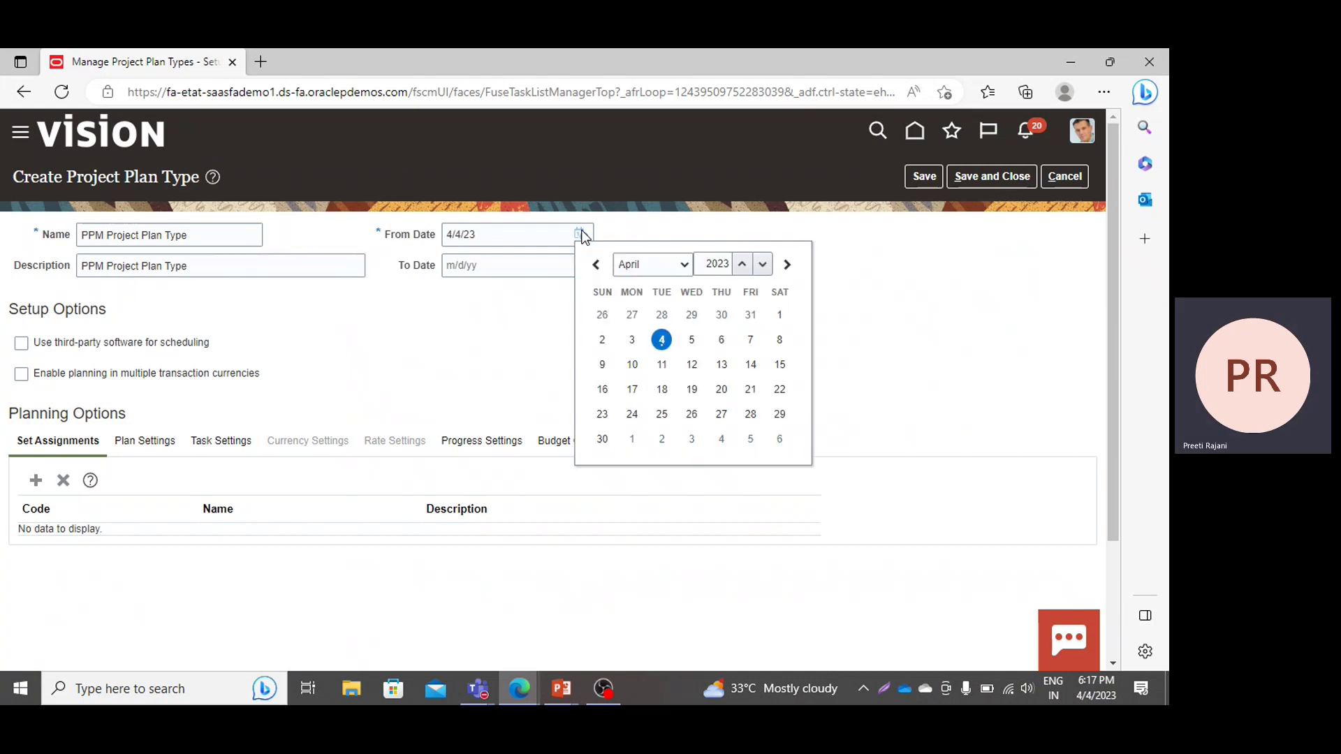
pyautogui.click(508, 234)
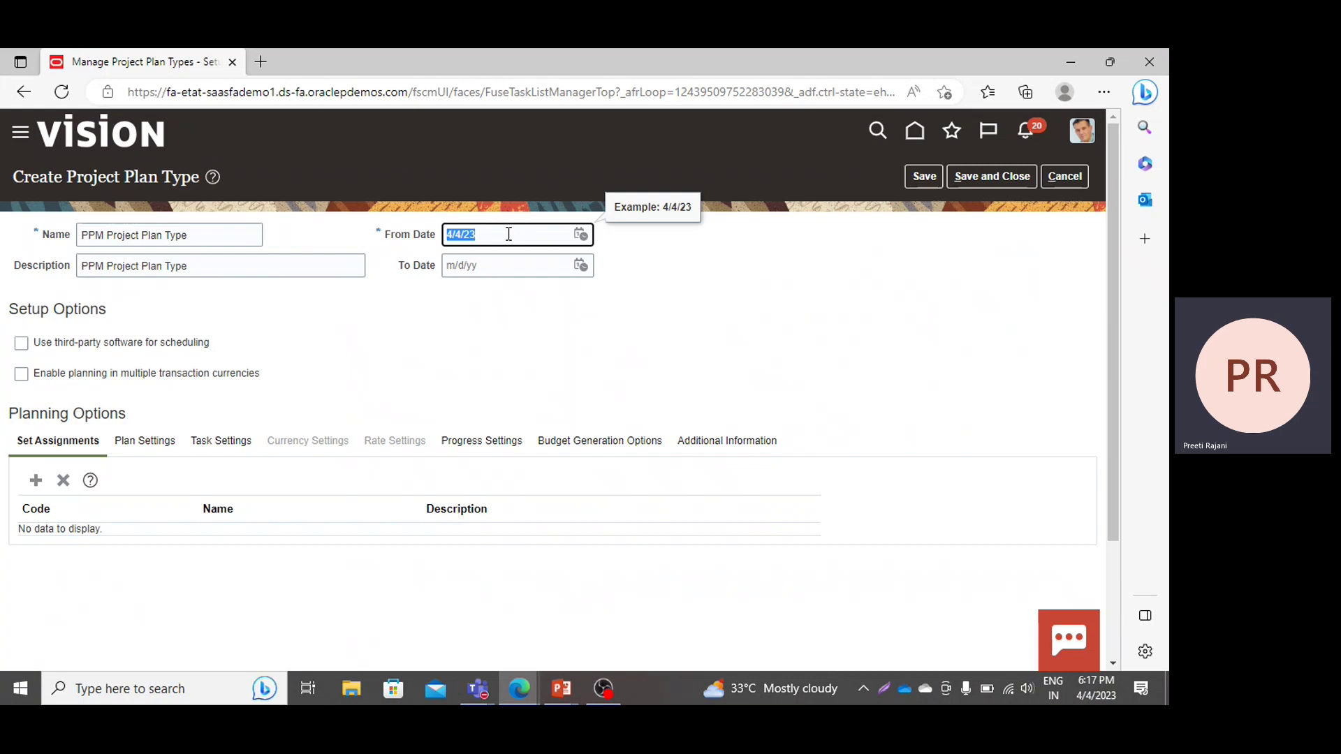
pyautogui.write('1/1/23')
pyautogui.click(21, 375)
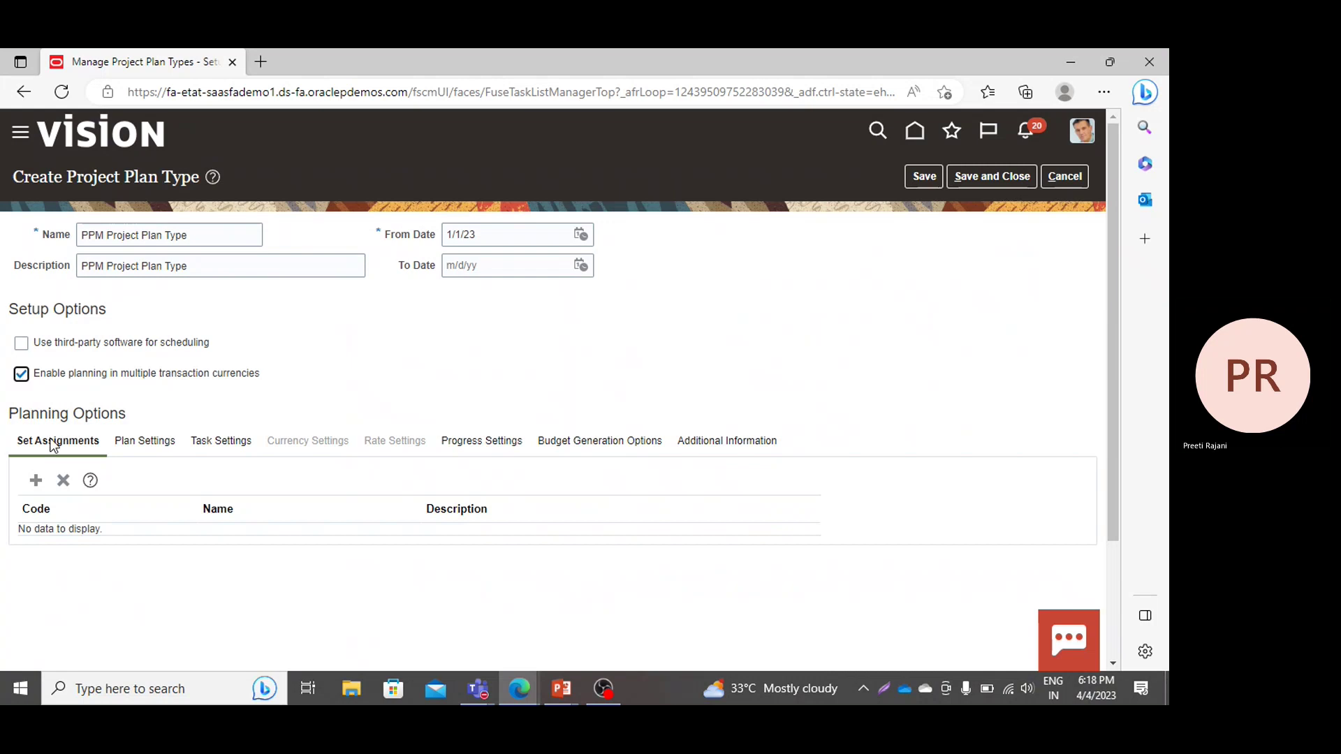
# Add a set assignment with the code Common to the plan type.
pyautogui.click(38, 481)
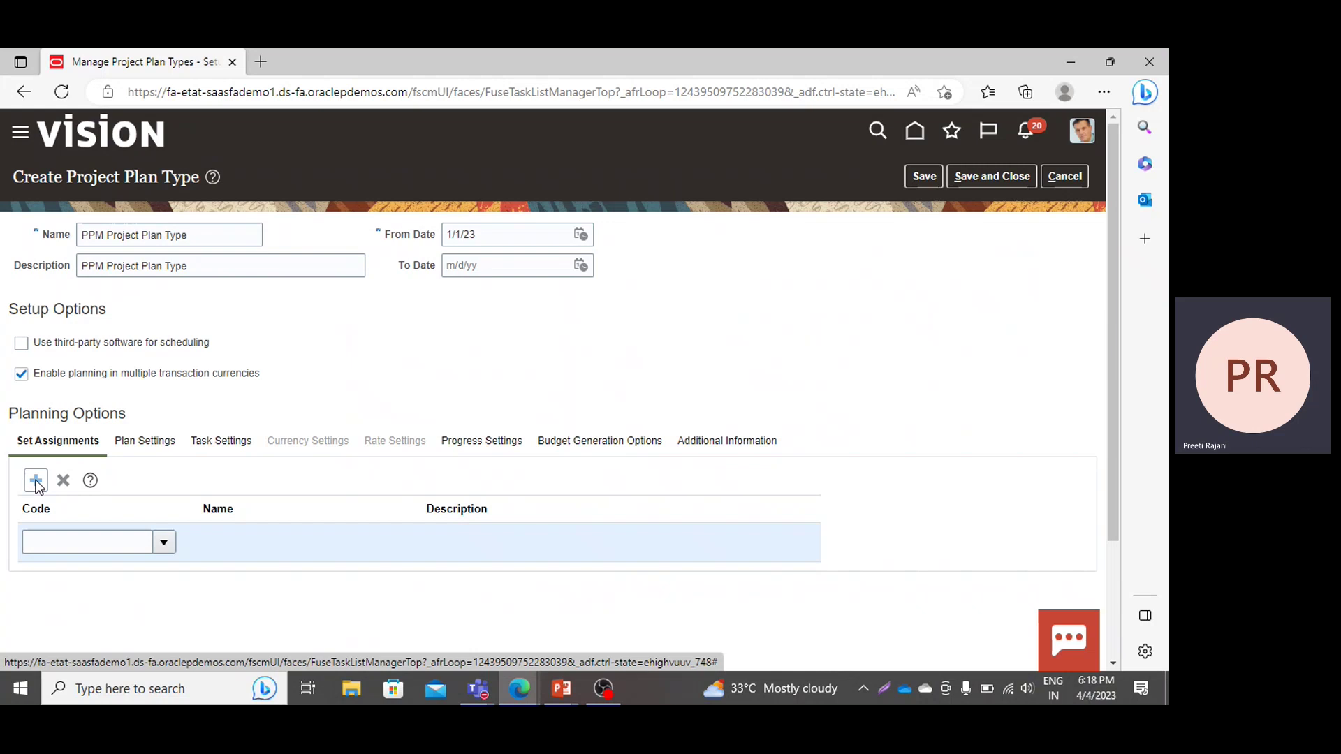
pyautogui.click(64, 541)
pyautogui.write('C')
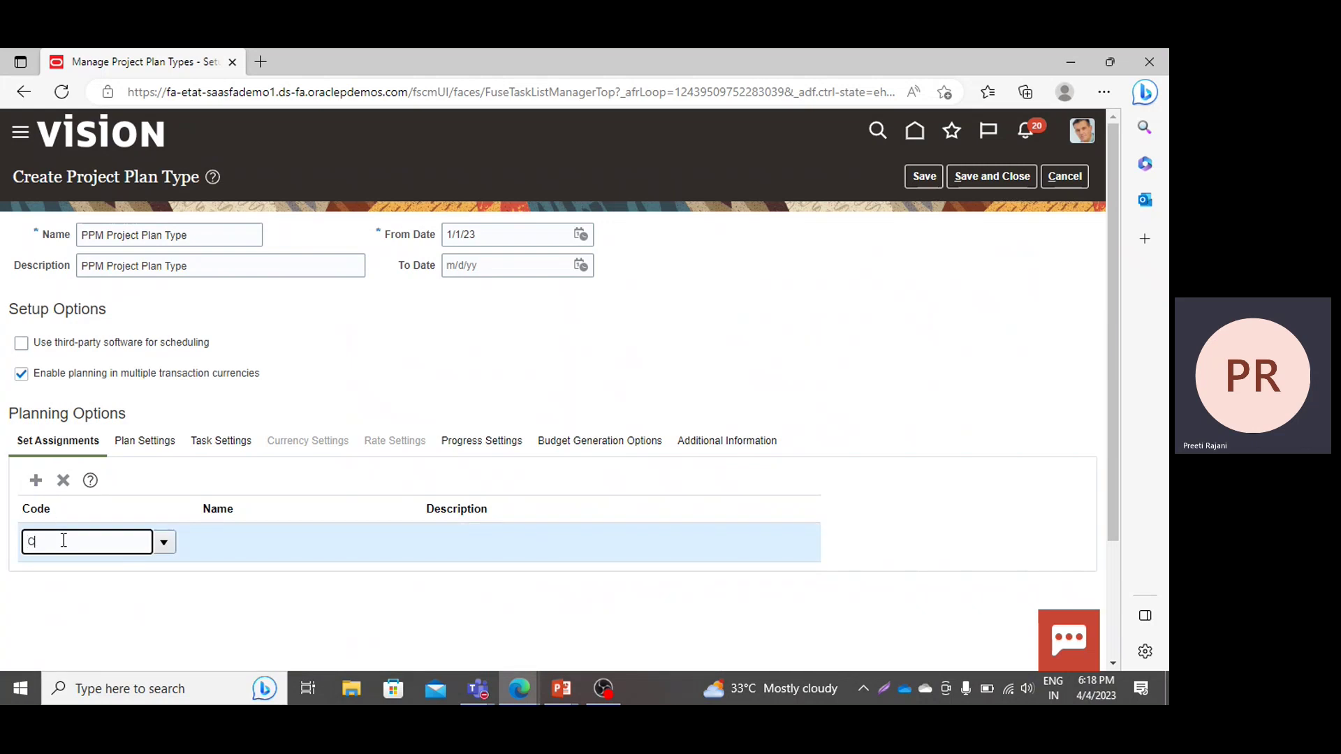
pyautogui.write('ommon')
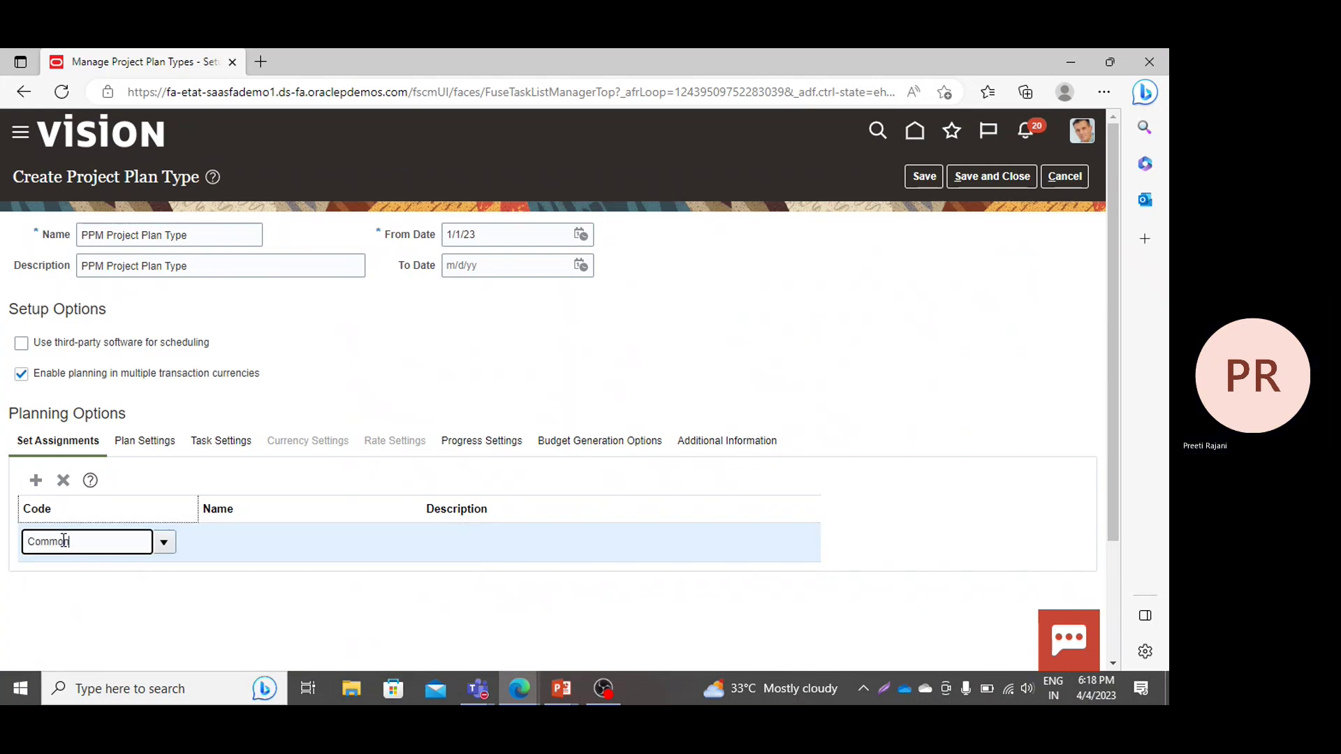
pyautogui.click(78, 562)
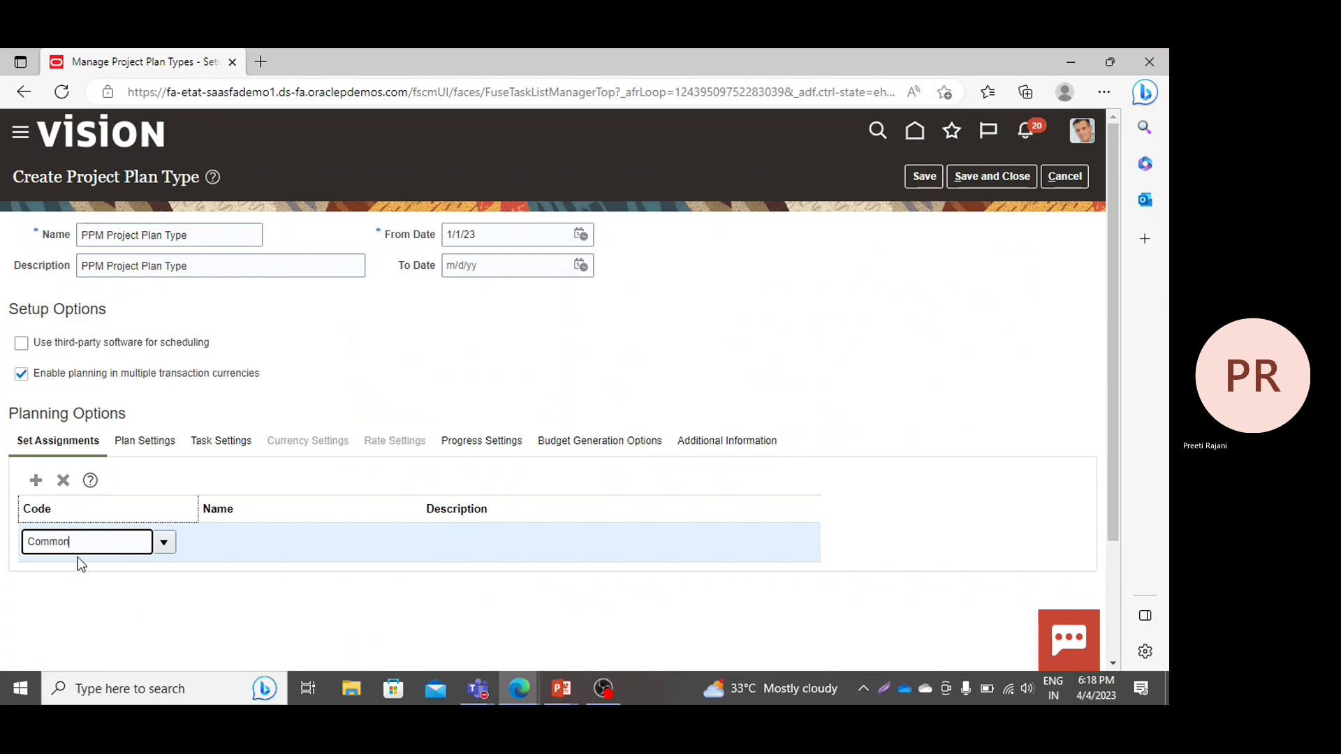
# In the plan settings, enable costs for the project plan and set unplanned assignments as planned assignments.
pyautogui.click(141, 441)
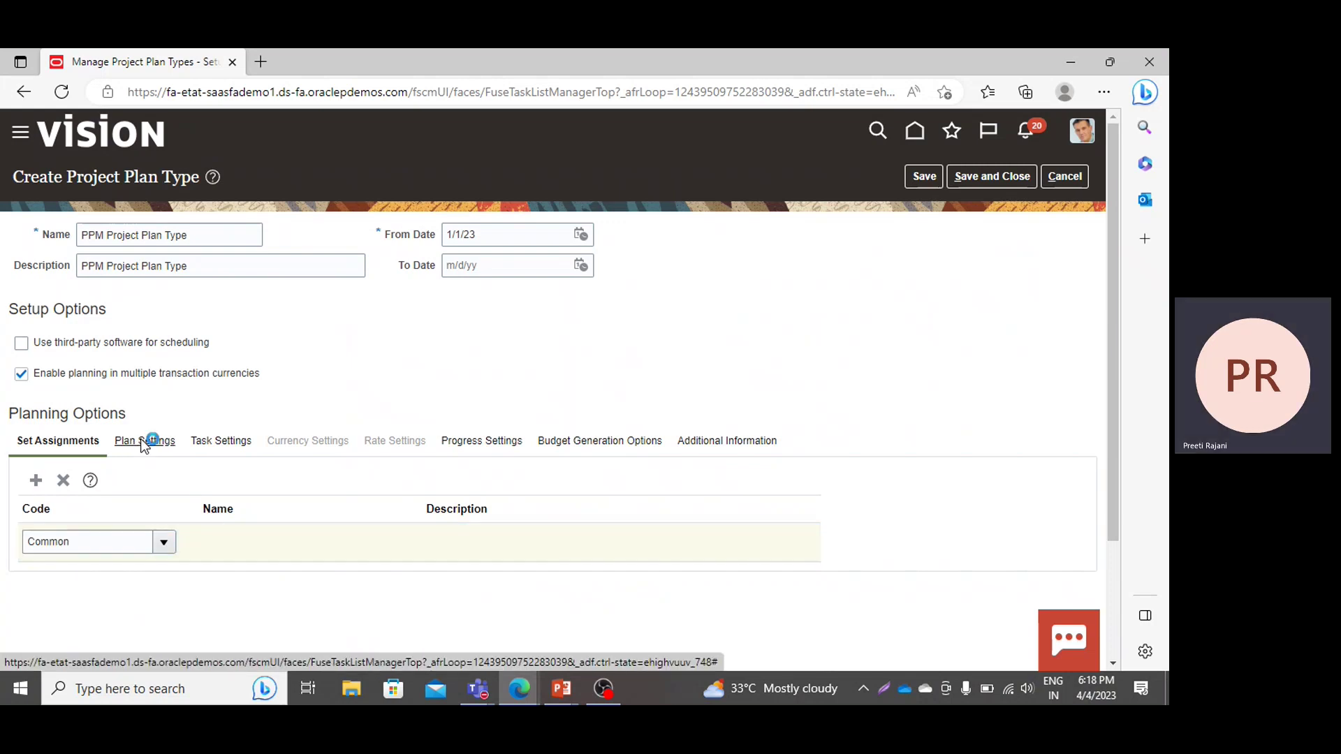
pyautogui.click(142, 441)
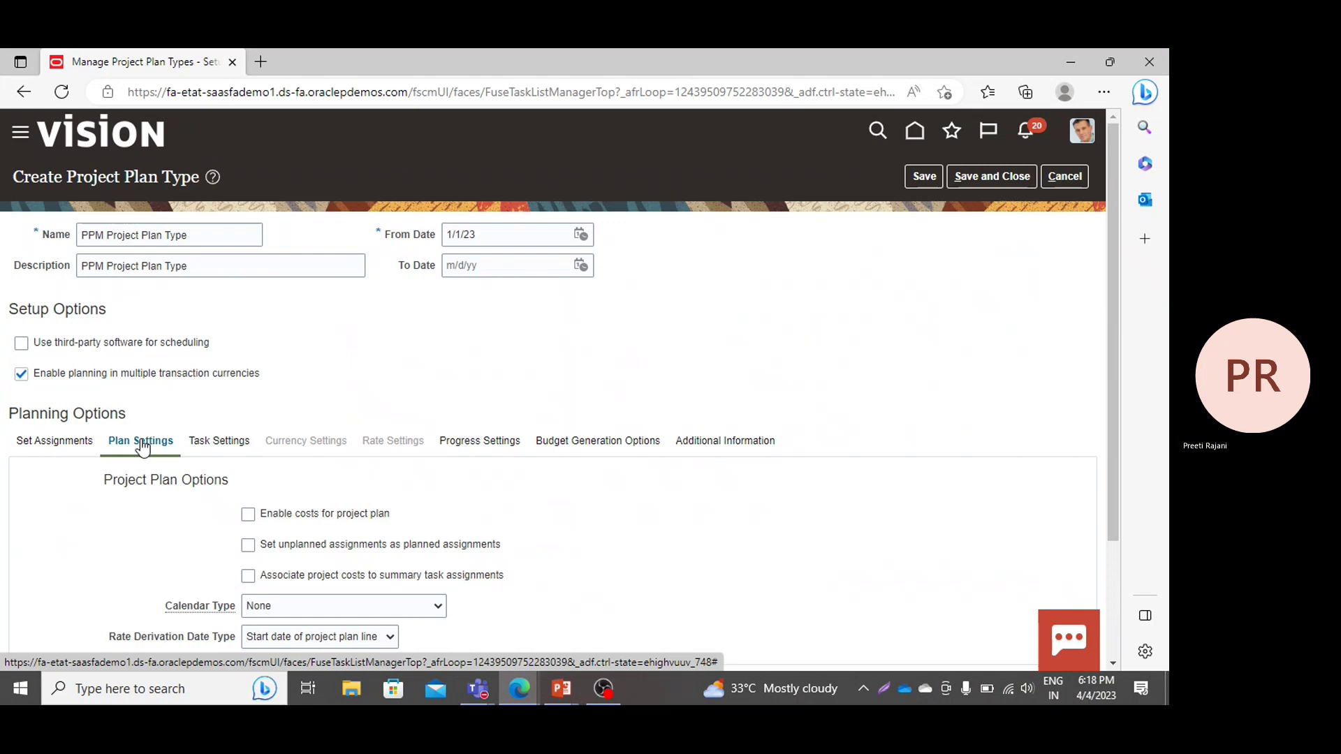
pyautogui.click(248, 519)
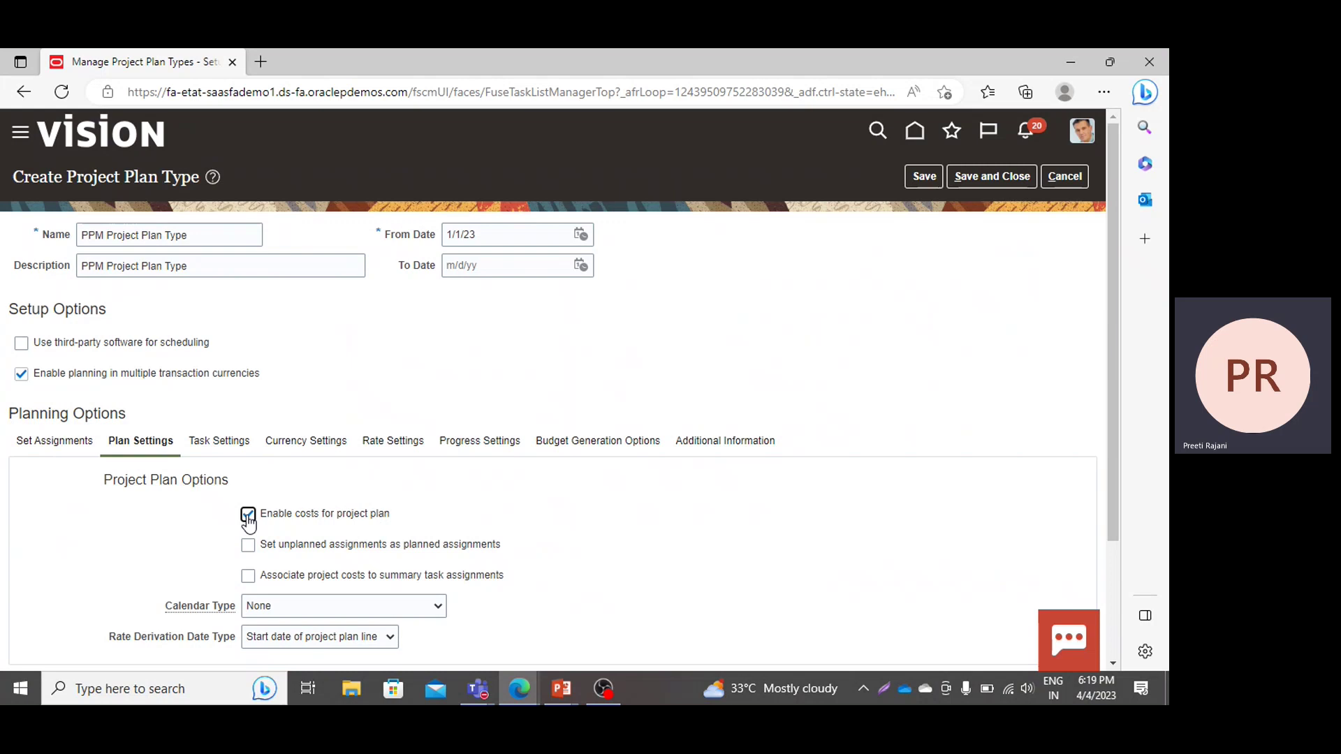
pyautogui.click(248, 517)
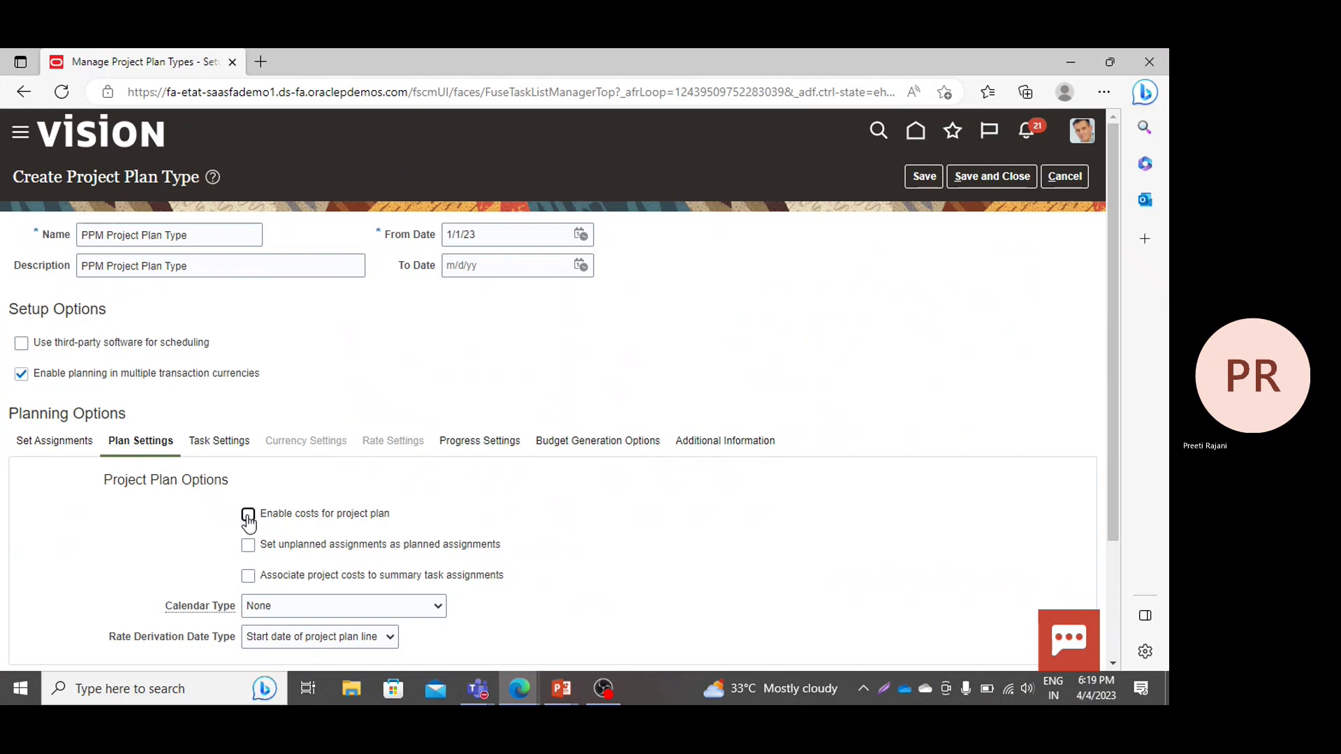
pyautogui.click(248, 517)
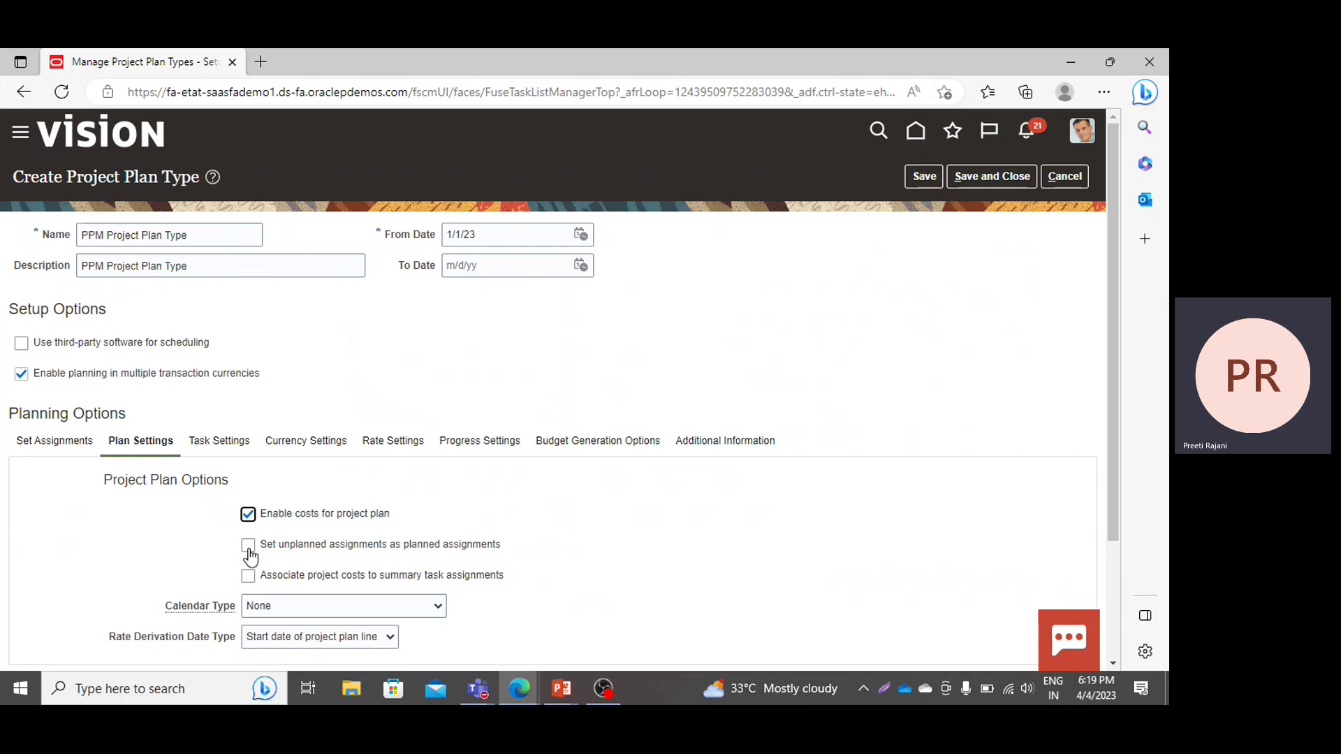
pyautogui.click(249, 545)
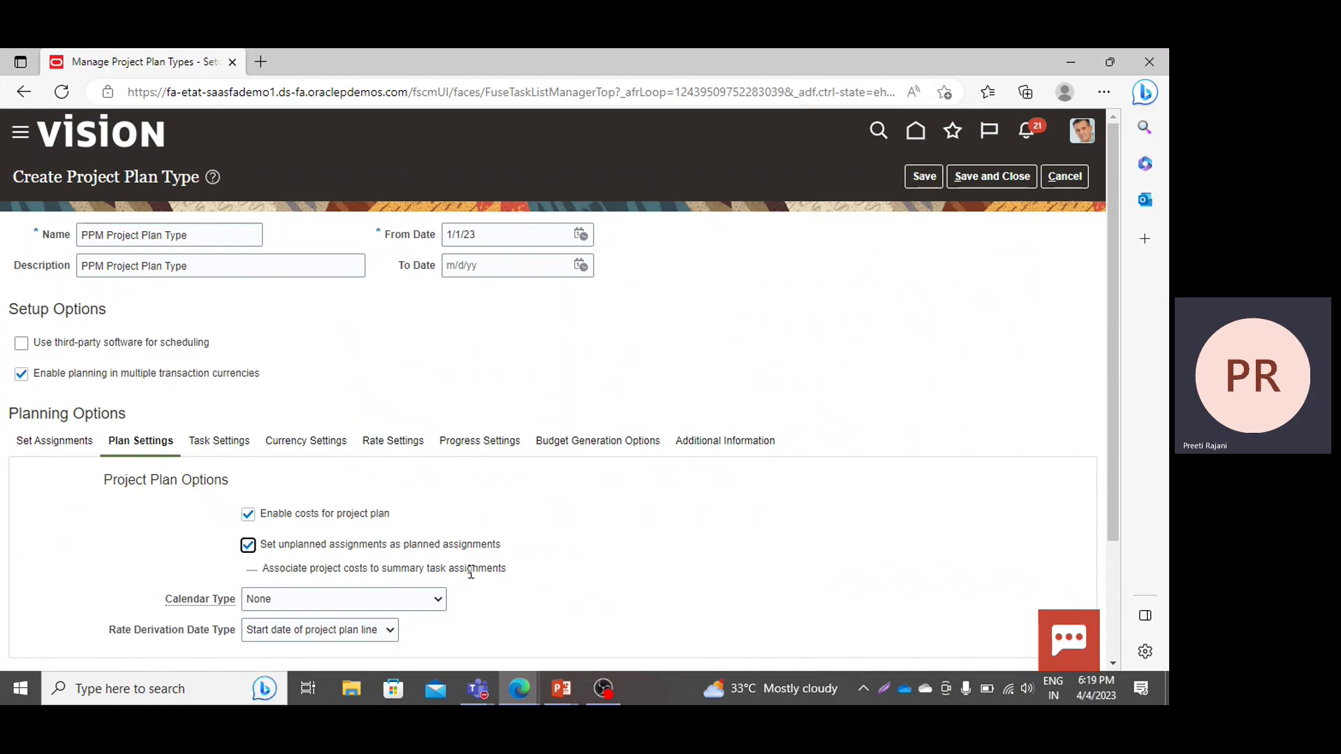
# Set the calendar type to Accounting calendar, keeping Start date of project plan line for rate derivation and Accounting Period as the period profile.
pyautogui.click(422, 599)
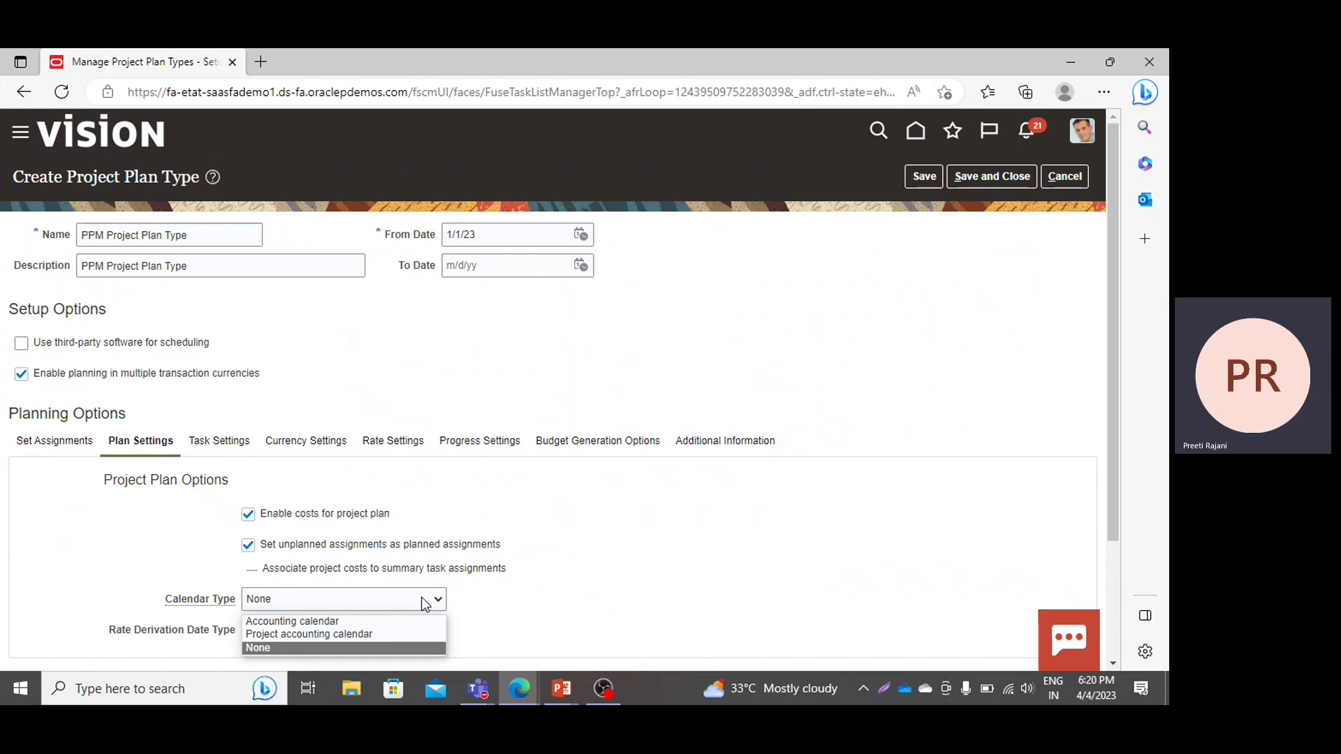
pyautogui.click(318, 624)
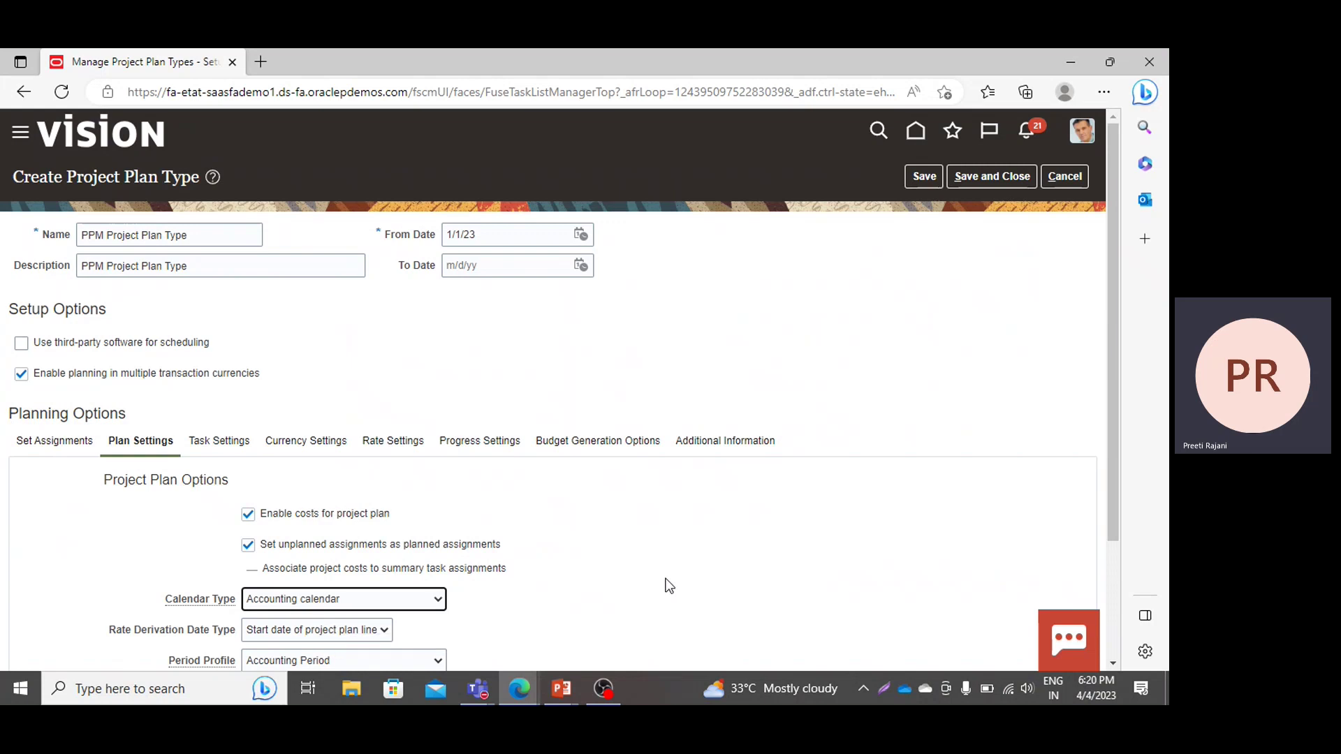
pyautogui.scroll(-2, 667, 585)
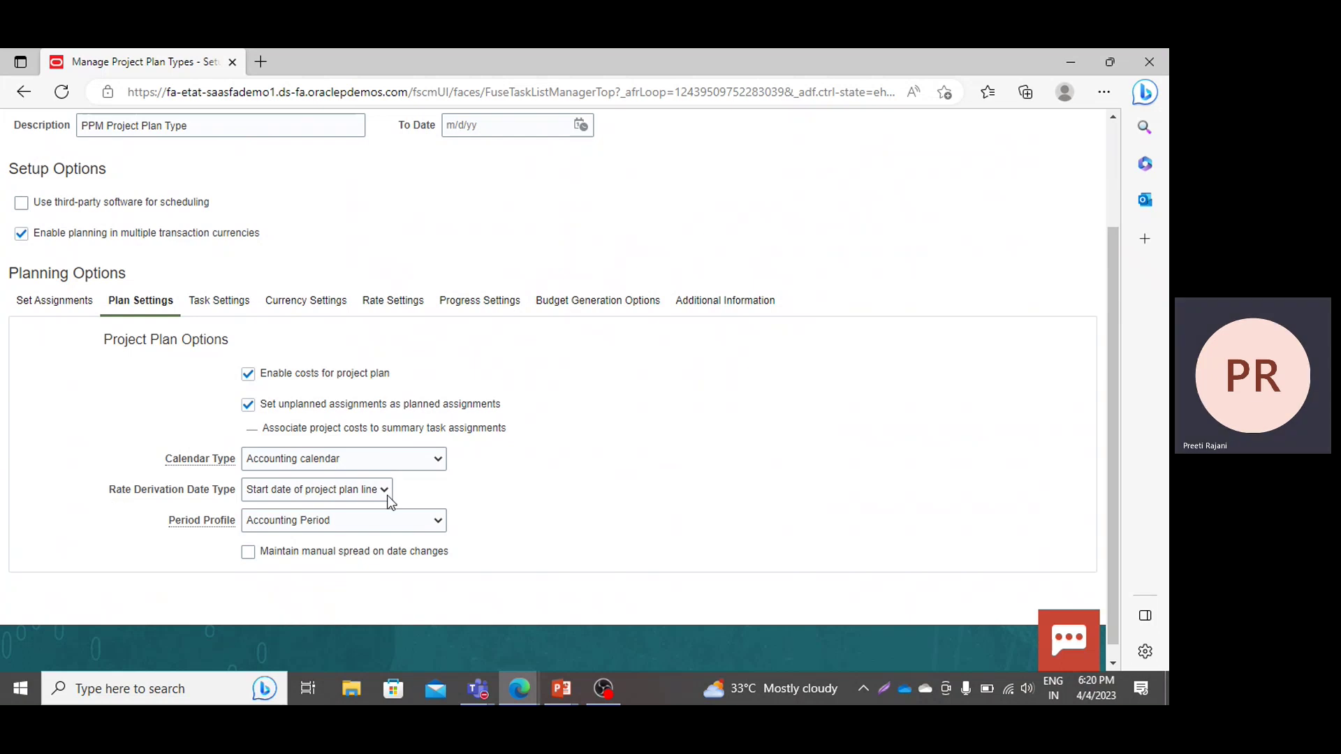
pyautogui.click(368, 490)
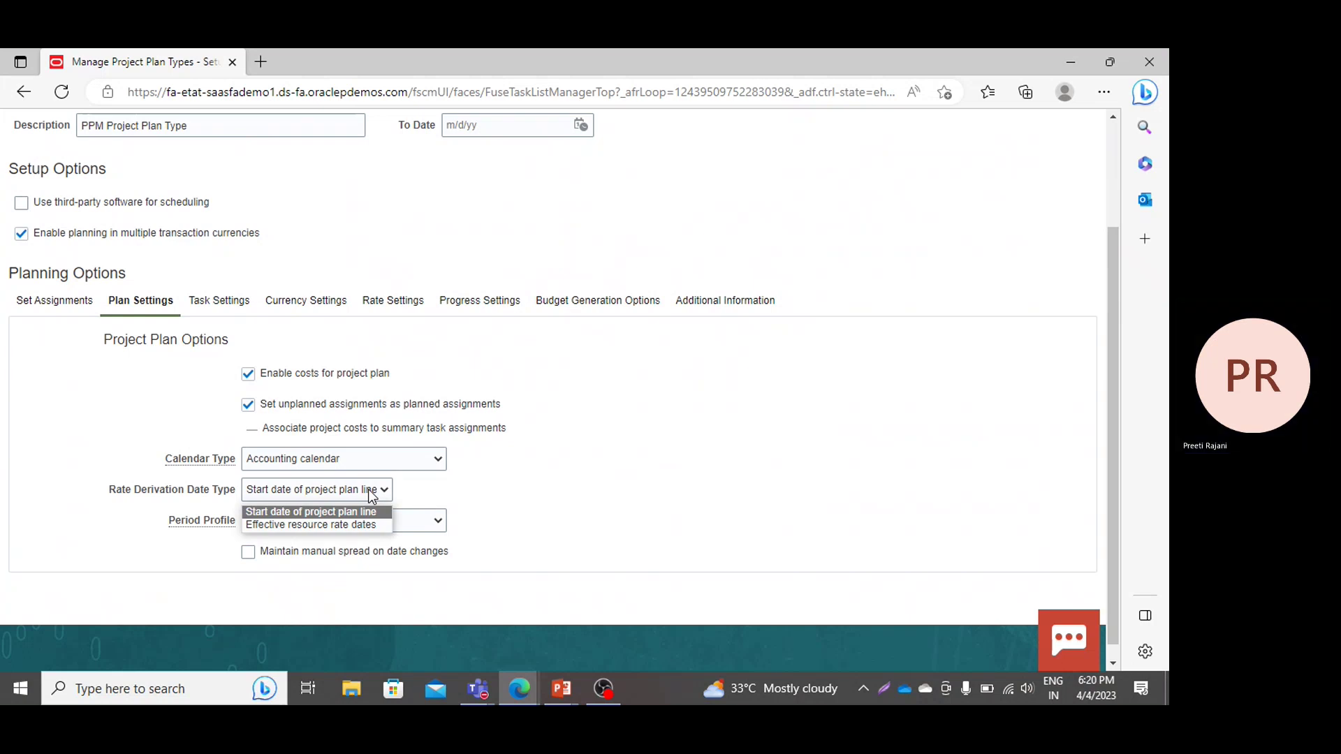
pyautogui.click(299, 511)
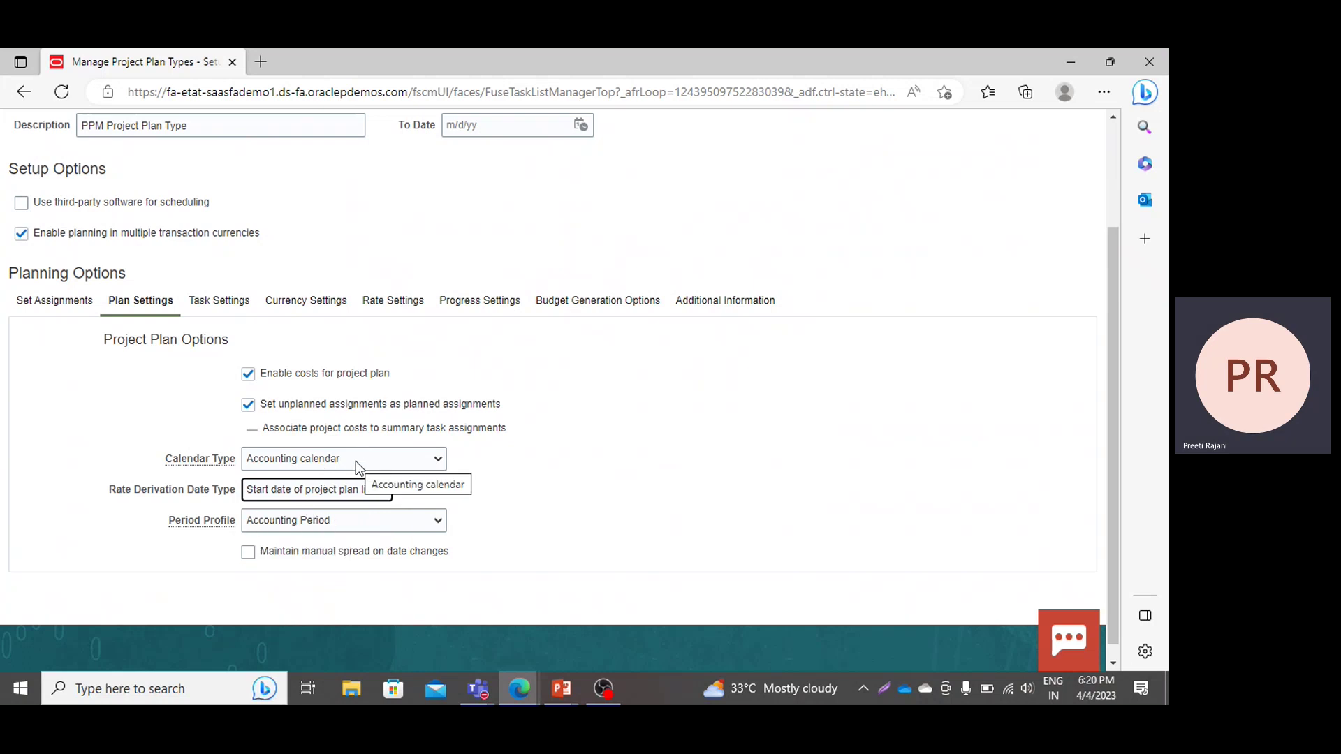
pyautogui.click(317, 526)
pyautogui.click(317, 526)
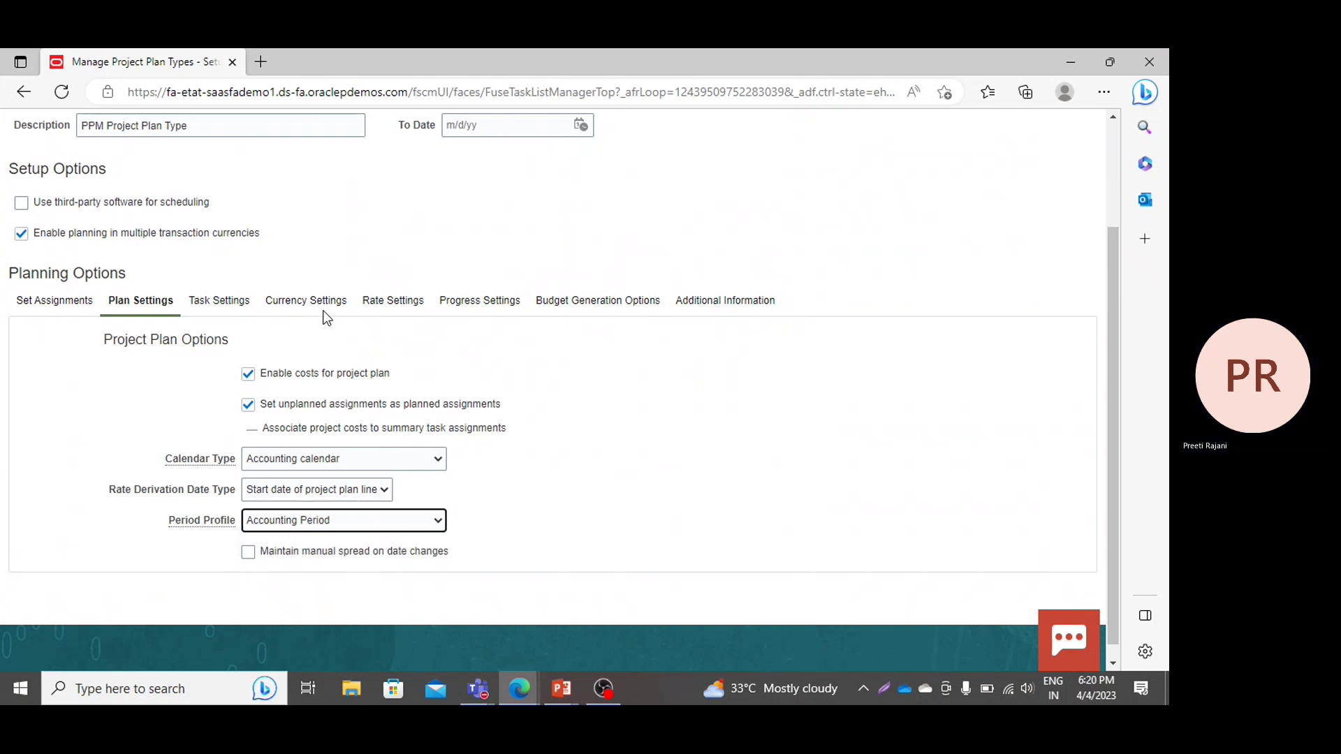
# In the task settings, enable the use of task planned dates as task assignment dates.
pyautogui.click(217, 303)
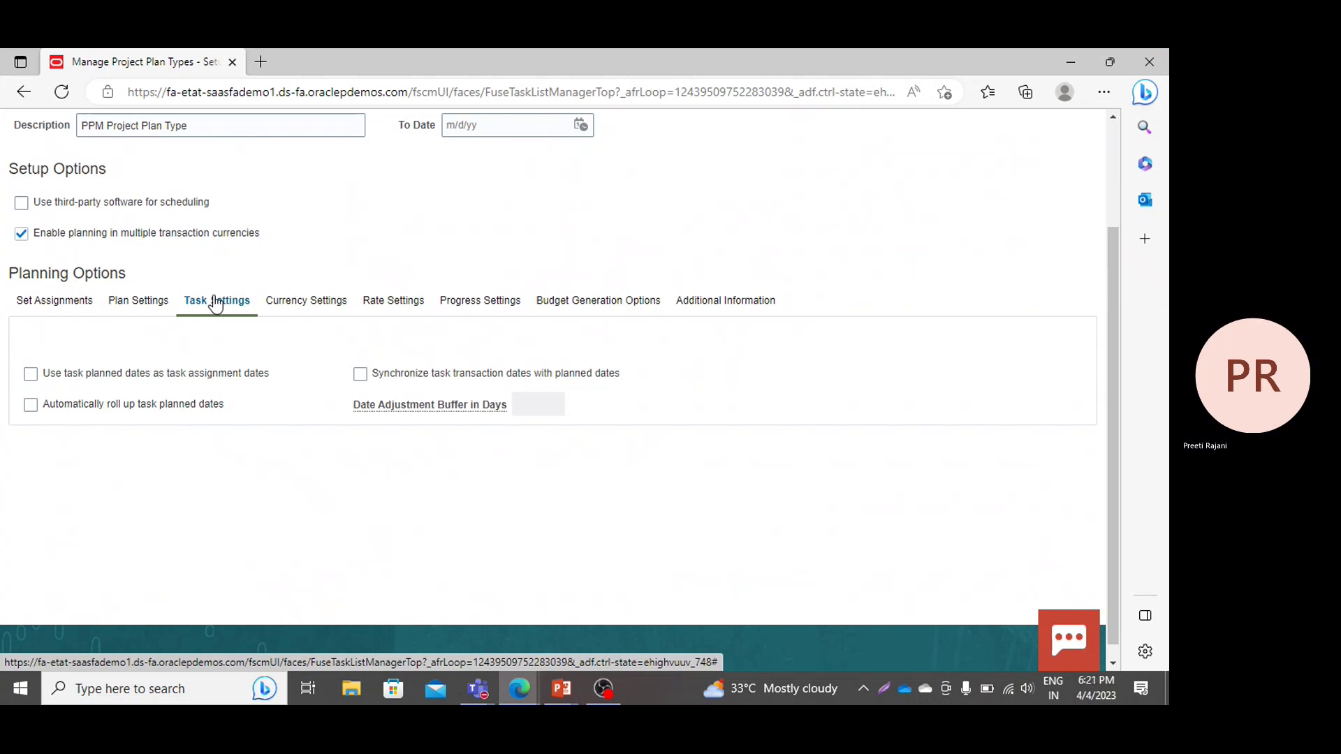
pyautogui.click(32, 375)
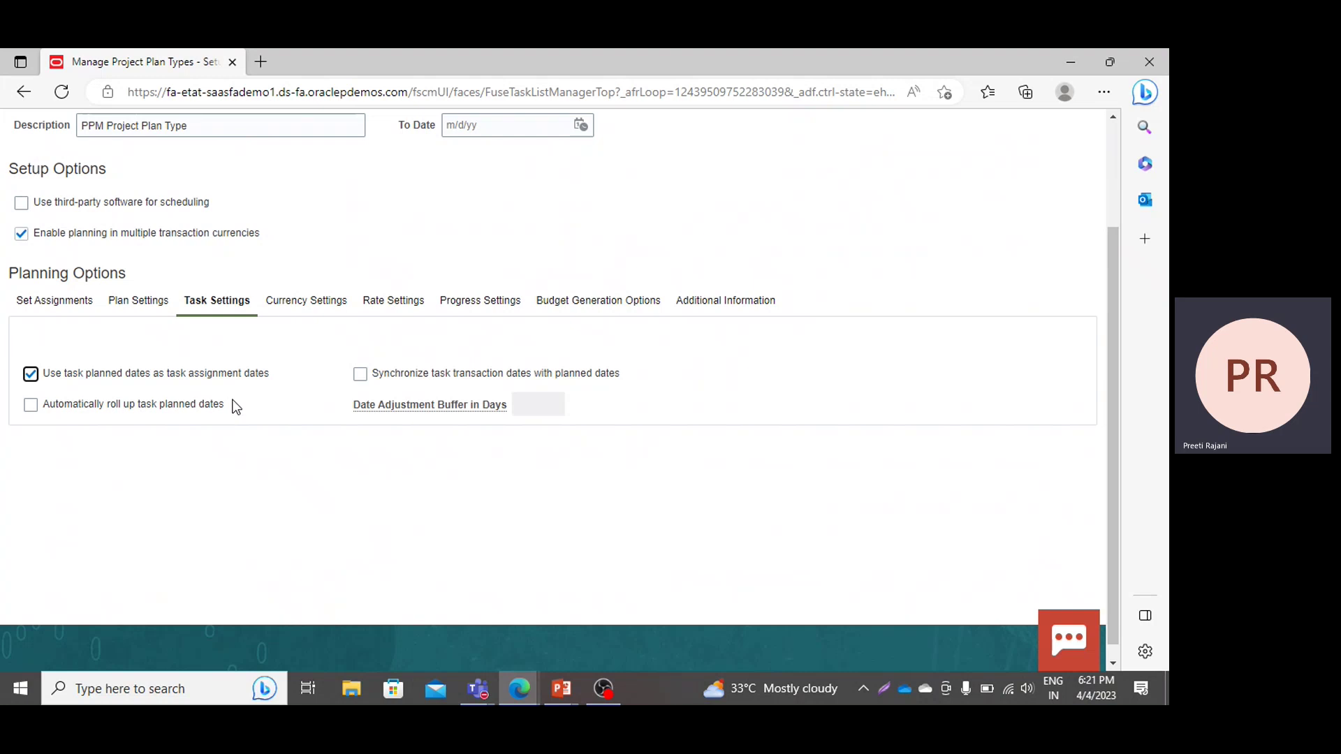
# Enable automatic rollup of task planned dates and synchronization of task transaction dates with planned dates, with a date adjustment buffer of 0 days.
pyautogui.click(35, 407)
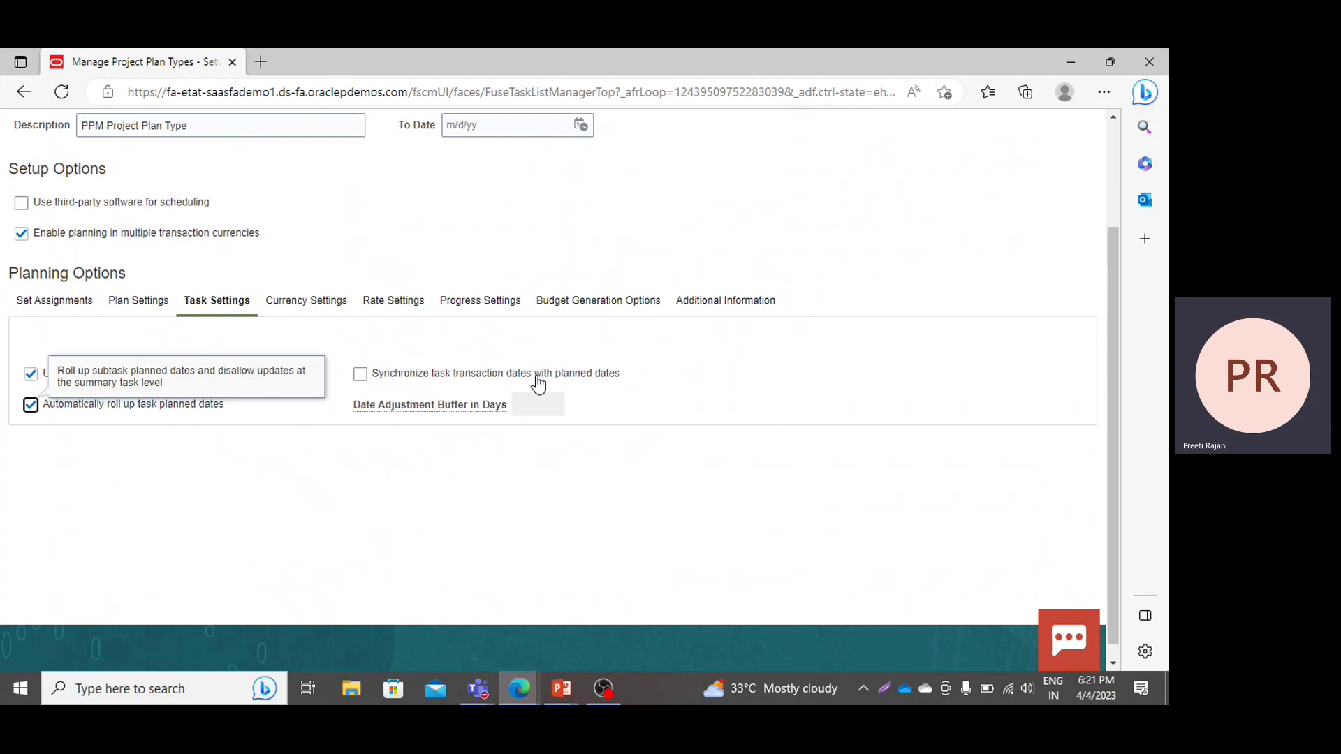
pyautogui.click(360, 375)
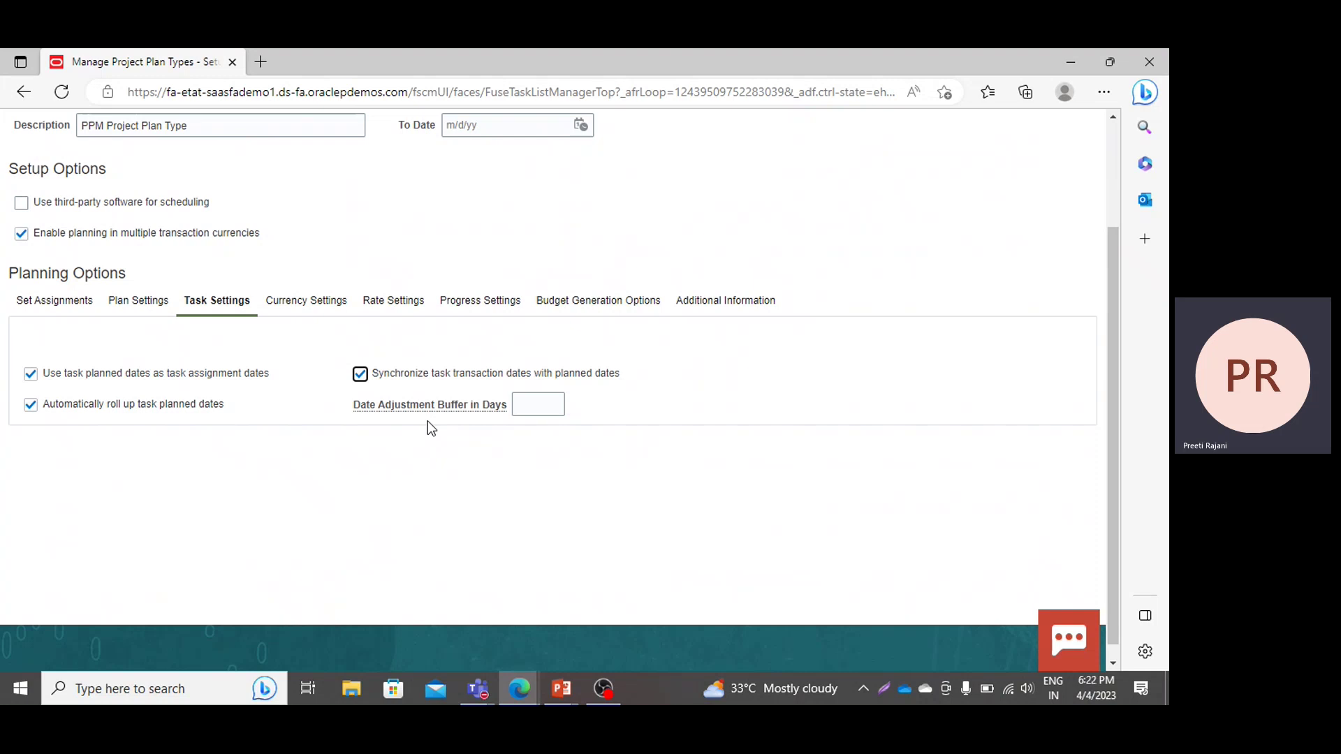
pyautogui.click(520, 402)
pyautogui.write('1')
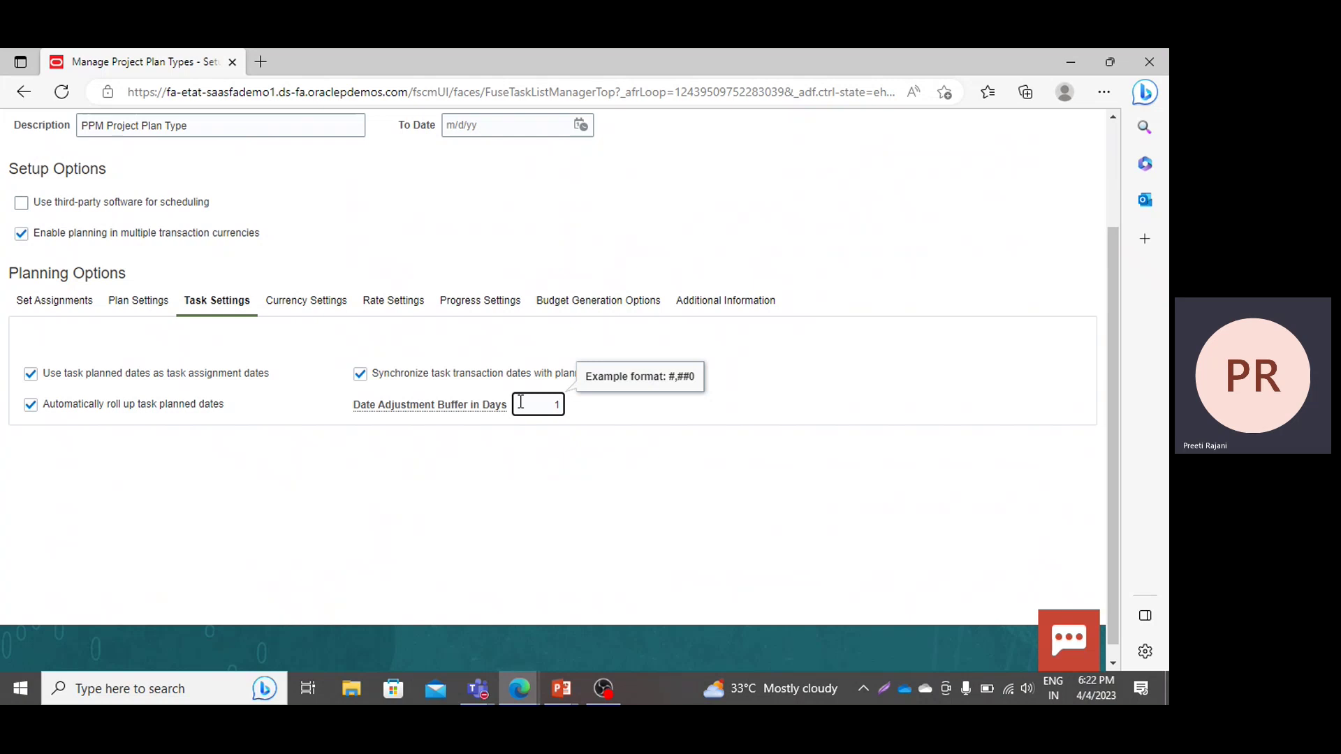
pyautogui.press('BackSpace')
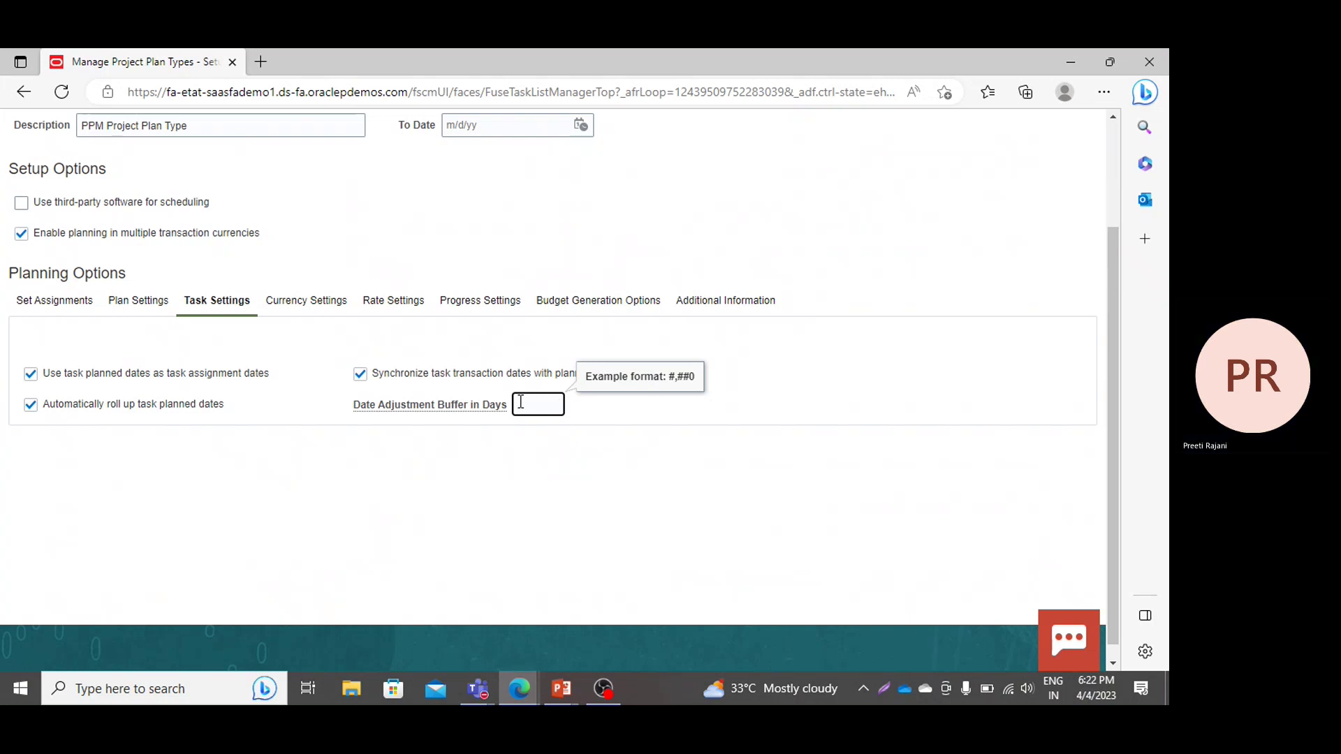
pyautogui.write('0')
# In the currency settings, add INR, USD and GBP as planning currencies.
pyautogui.click(335, 307)
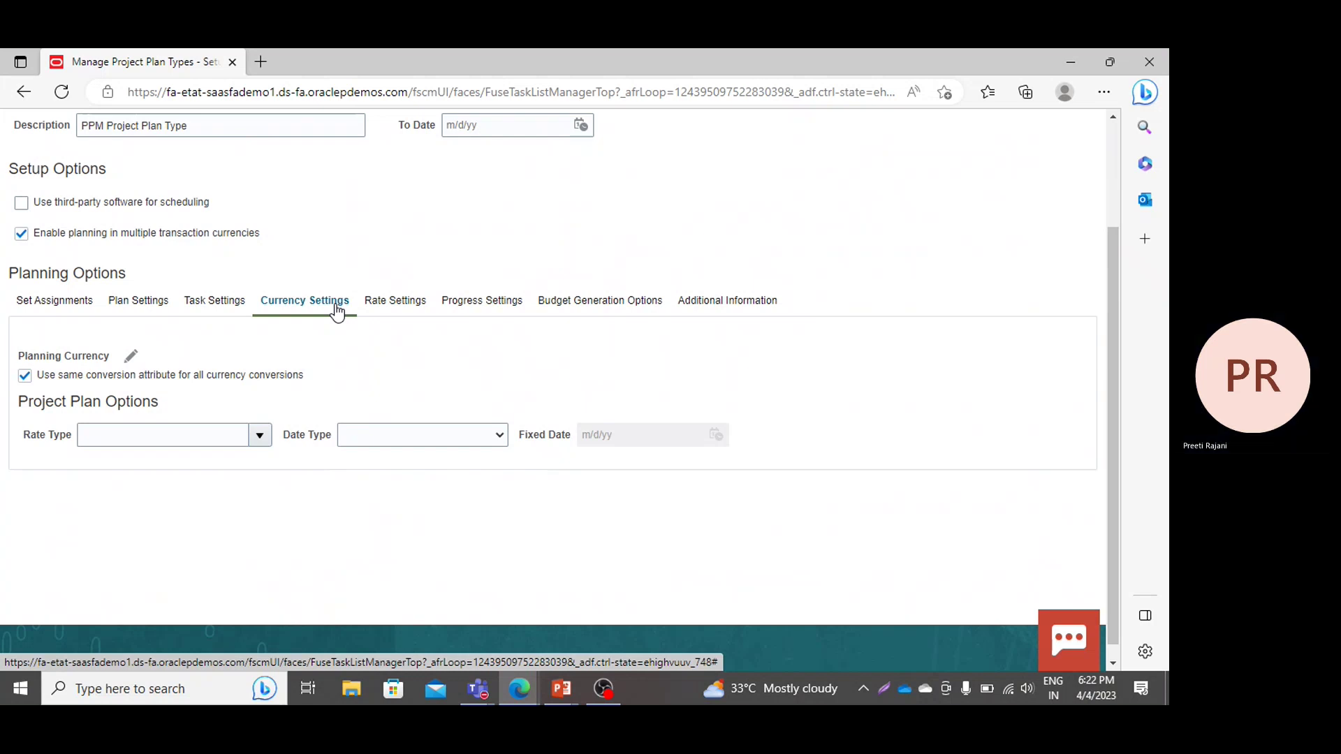
pyautogui.click(130, 360)
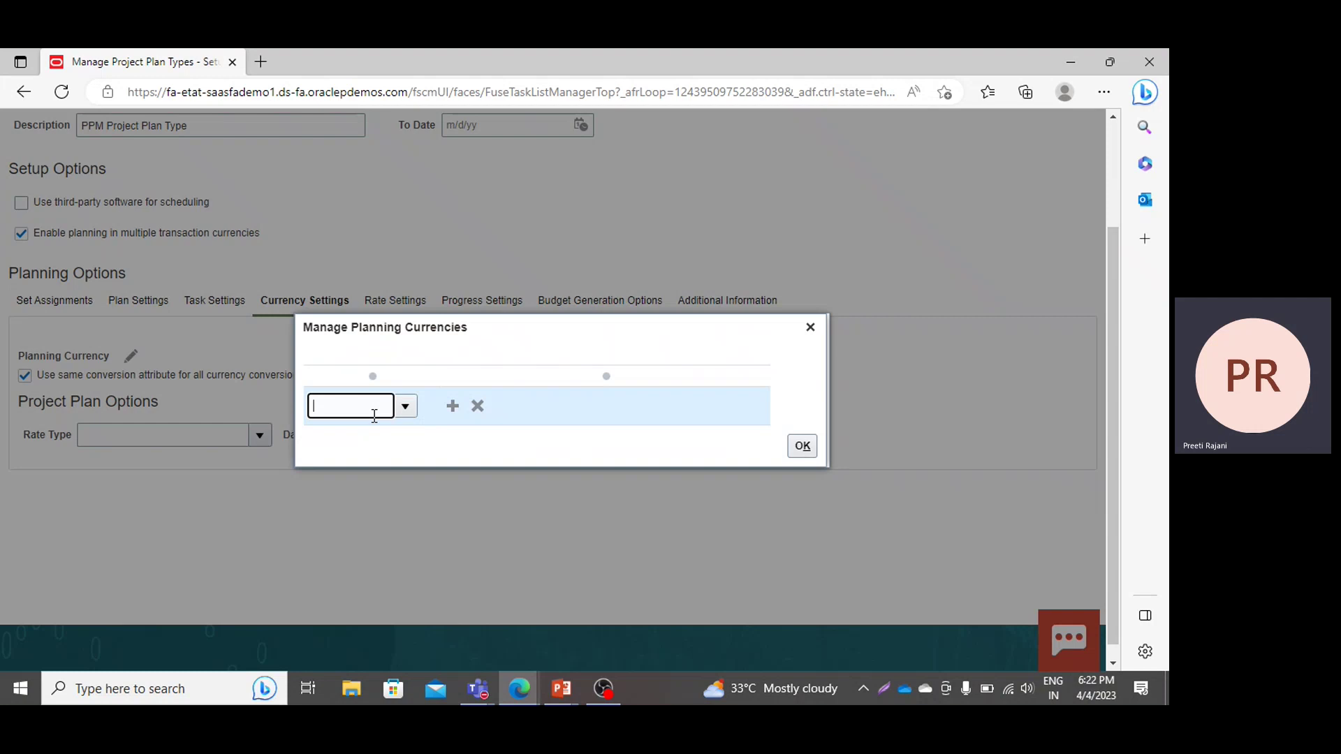
pyautogui.write('inr')
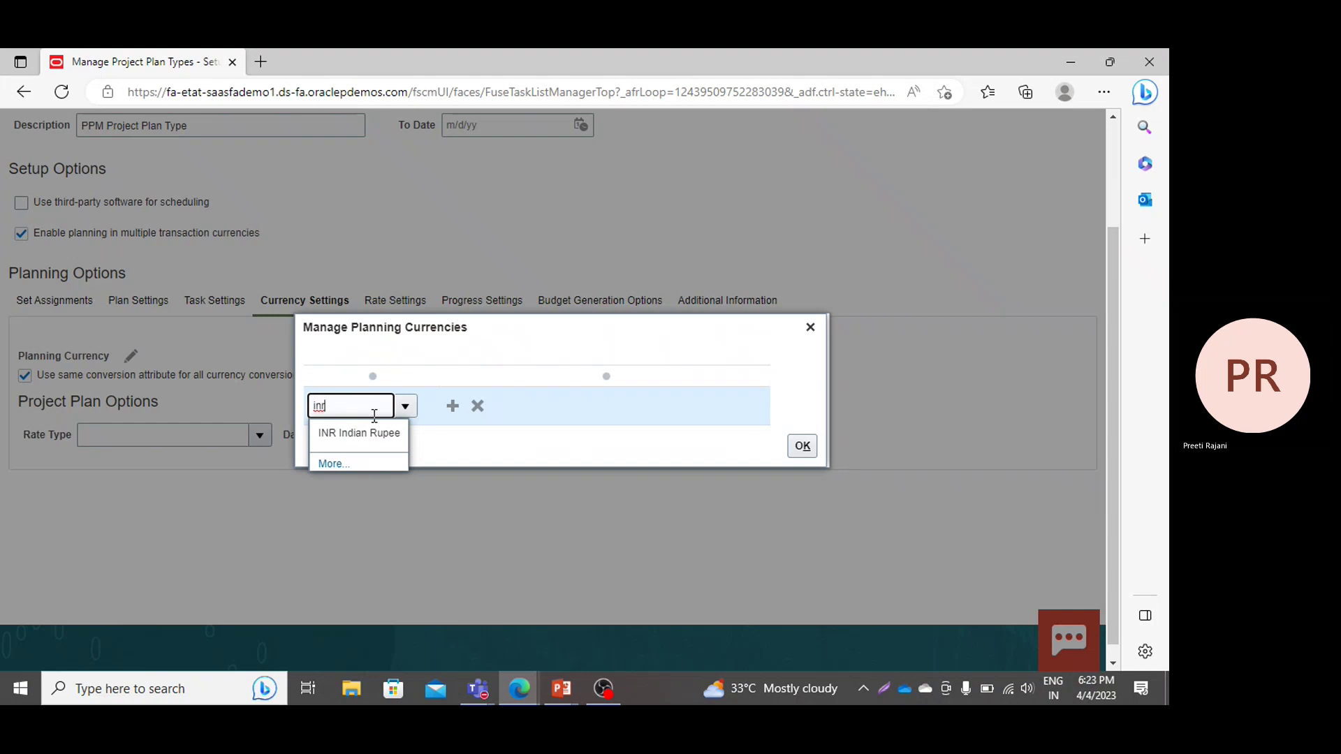
pyautogui.click(373, 434)
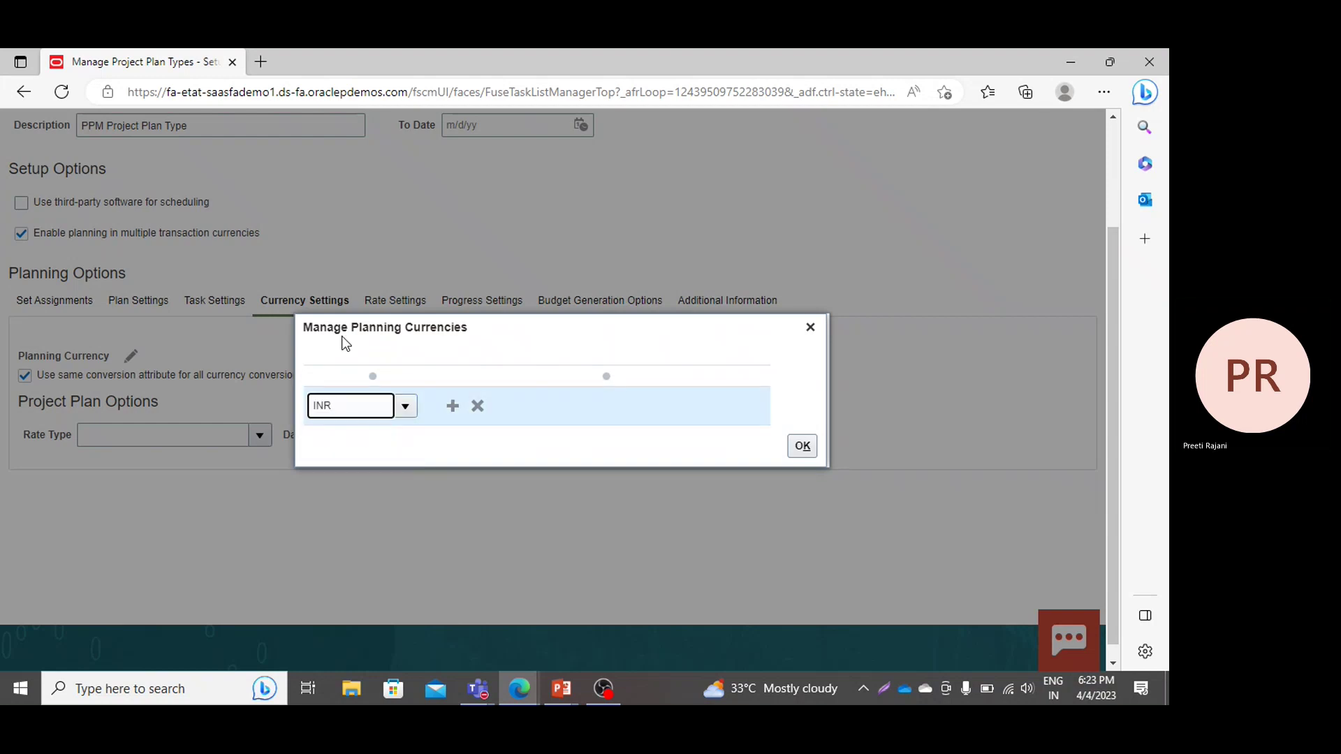
pyautogui.click(452, 406)
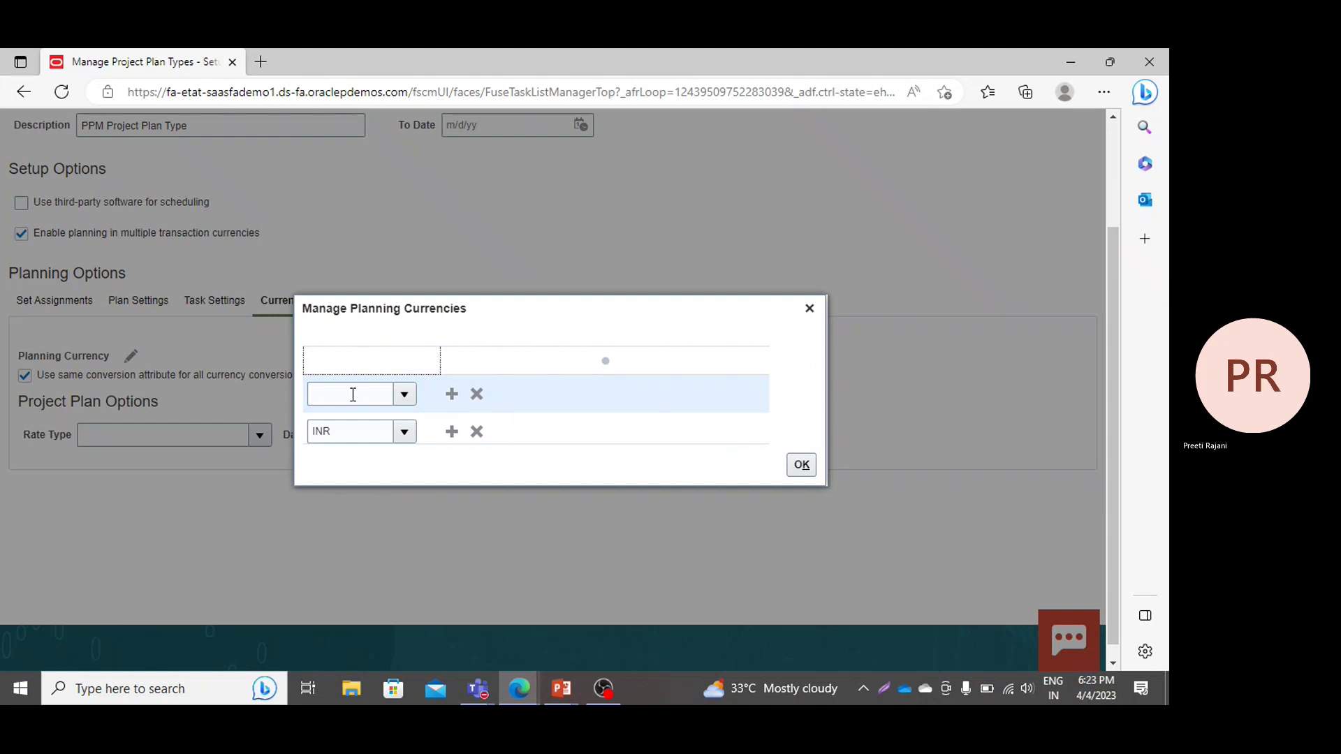
pyautogui.click(353, 392)
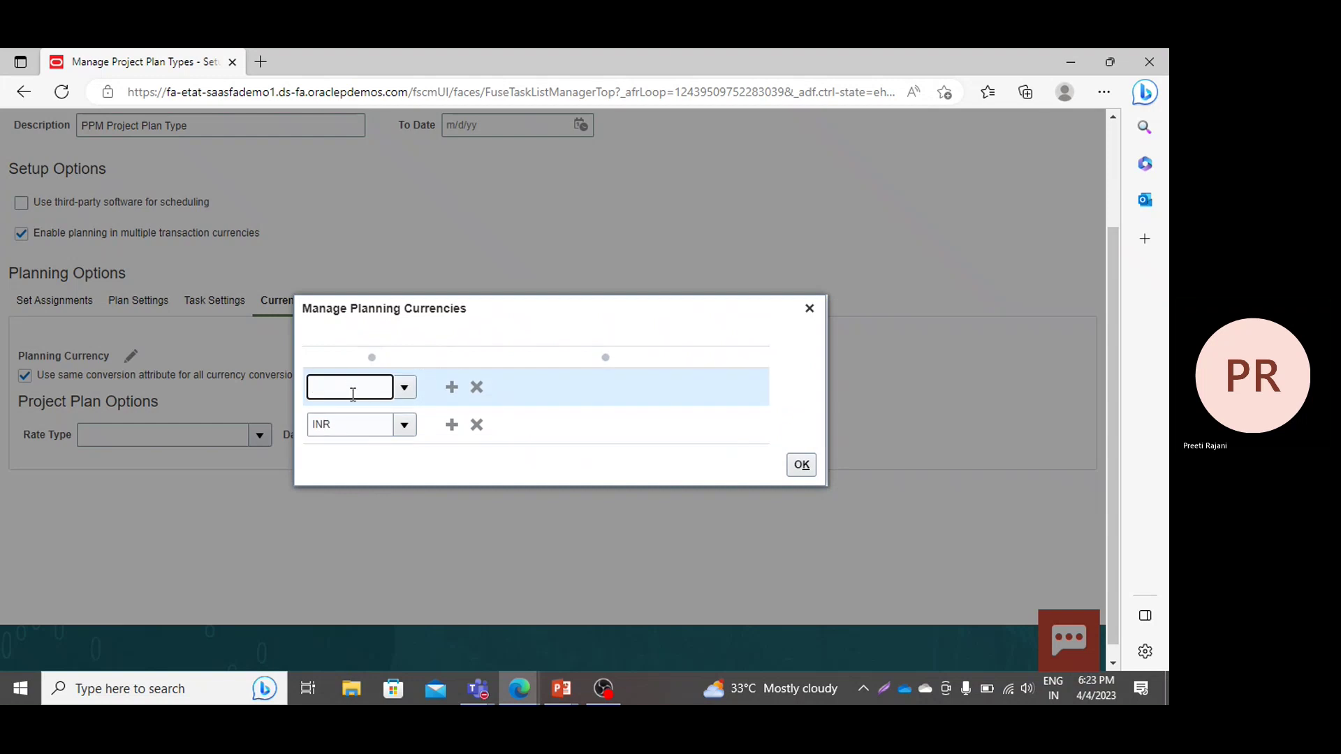
pyautogui.write('usd')
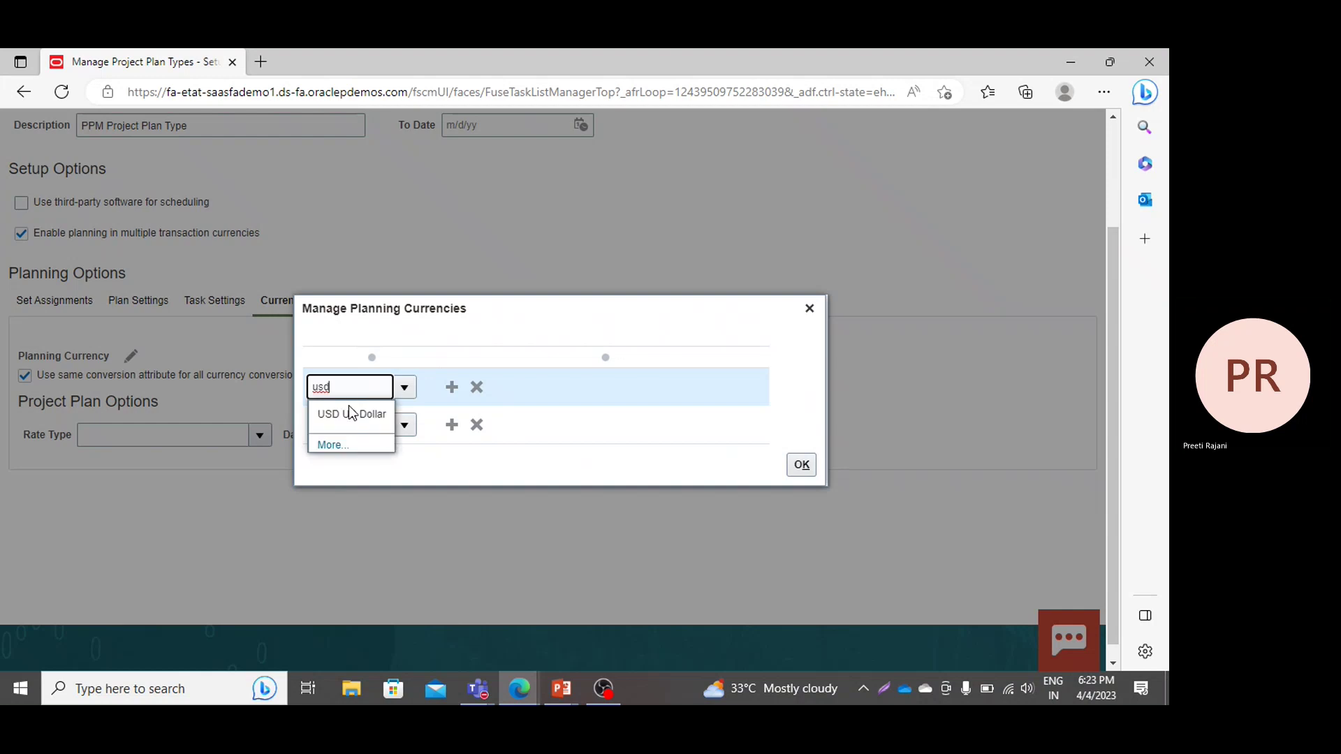
pyautogui.click(345, 418)
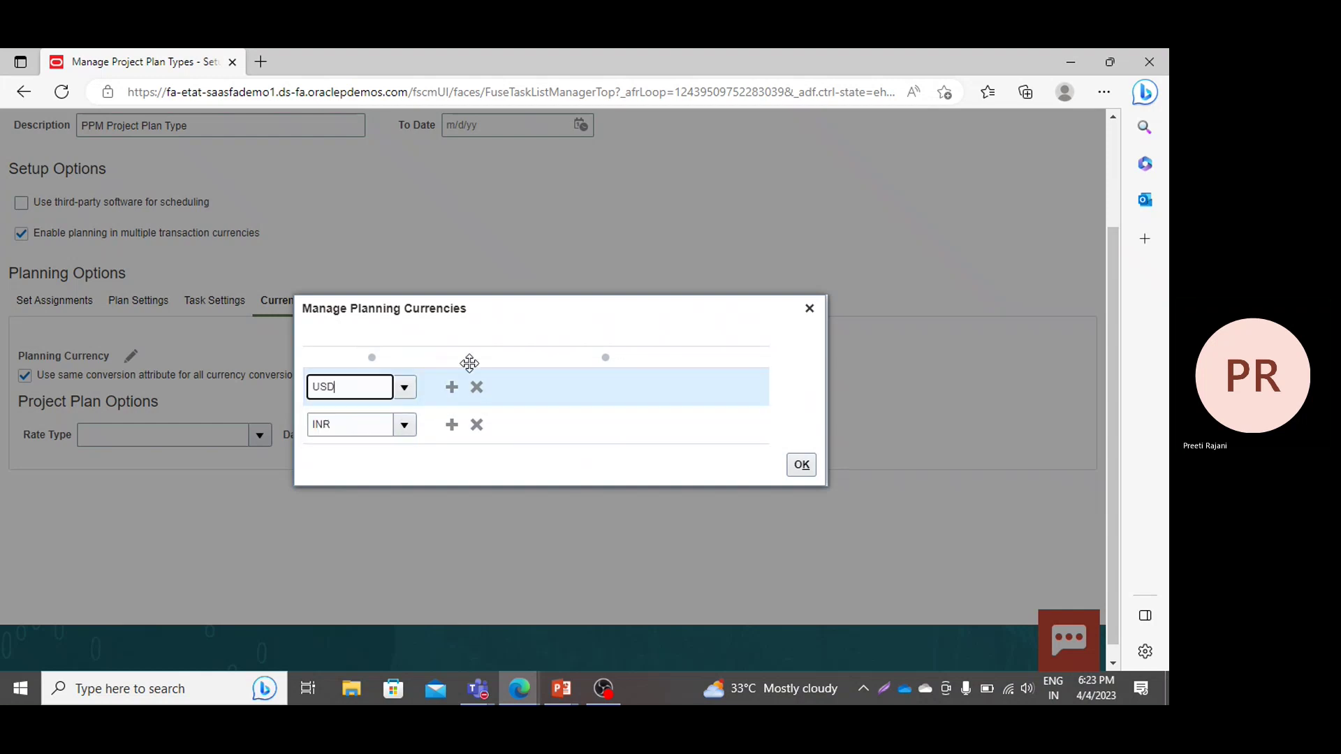
pyautogui.click(452, 387)
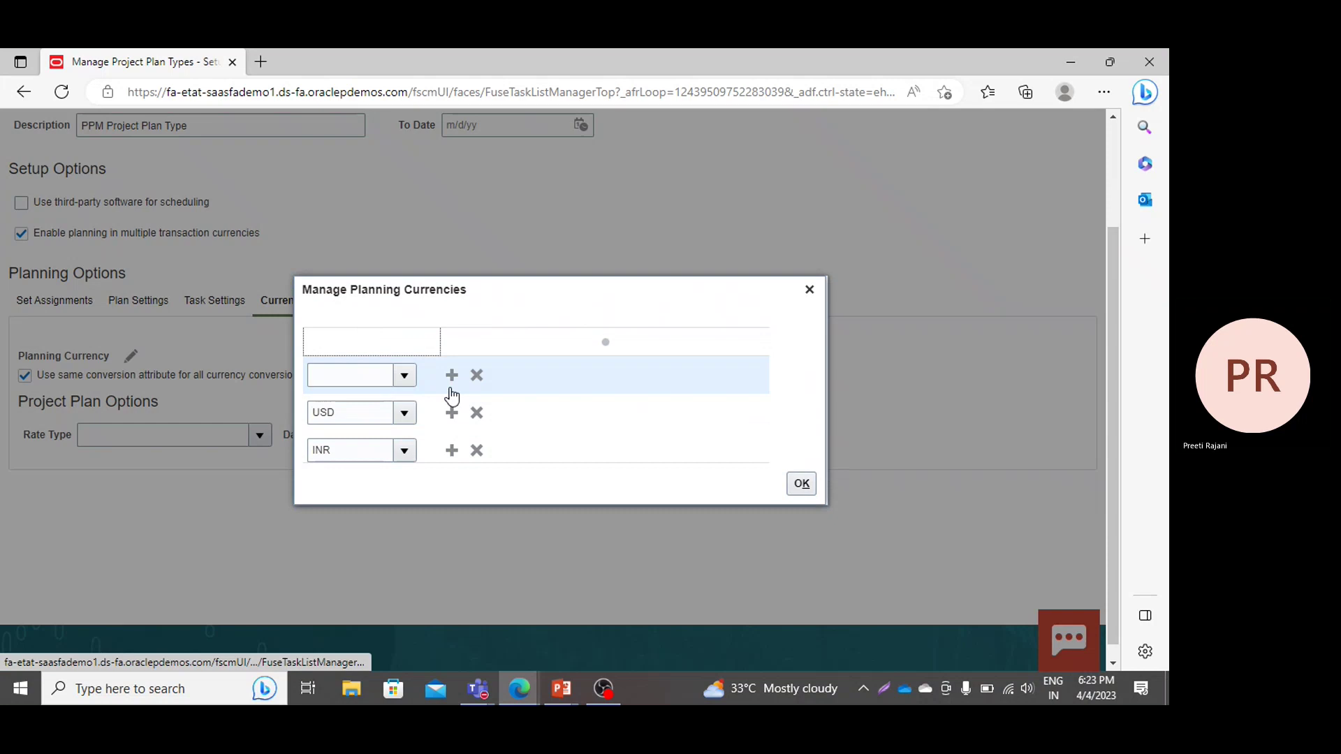
pyautogui.click(372, 373)
pyautogui.write('gbp')
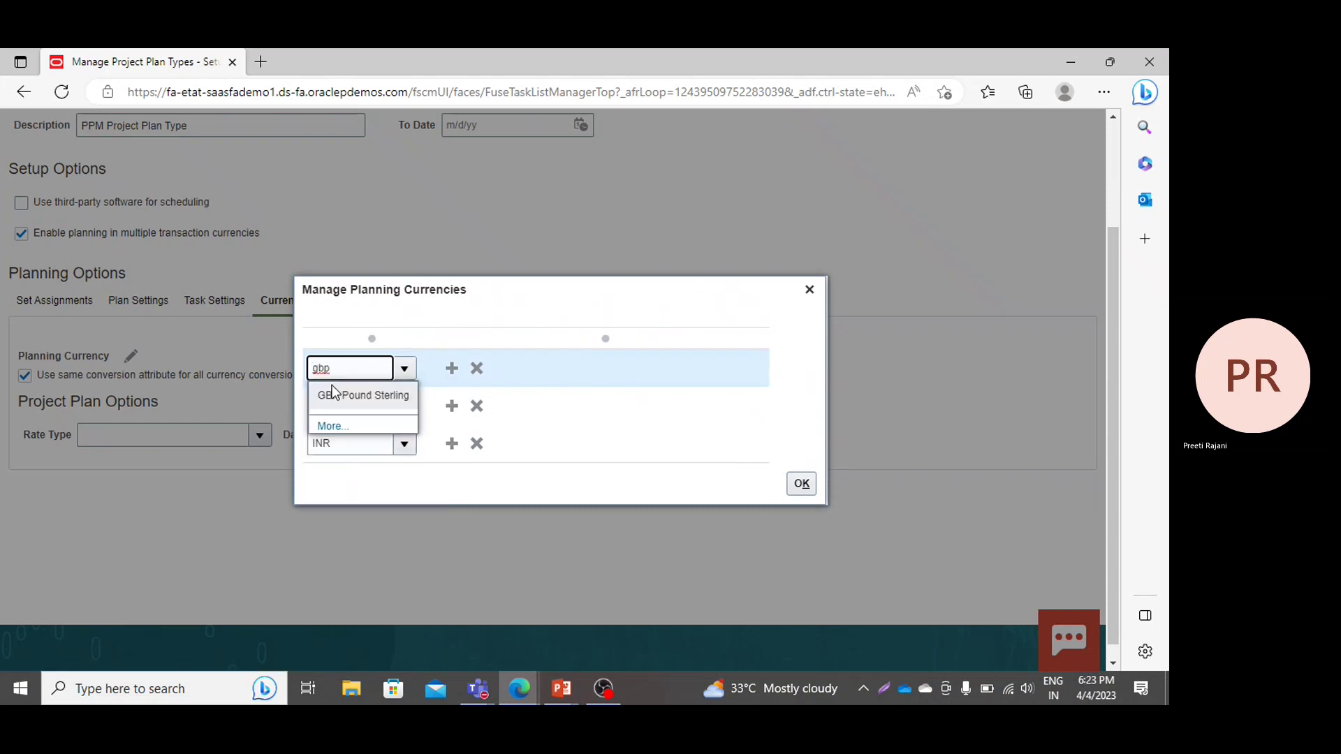
pyautogui.click(335, 392)
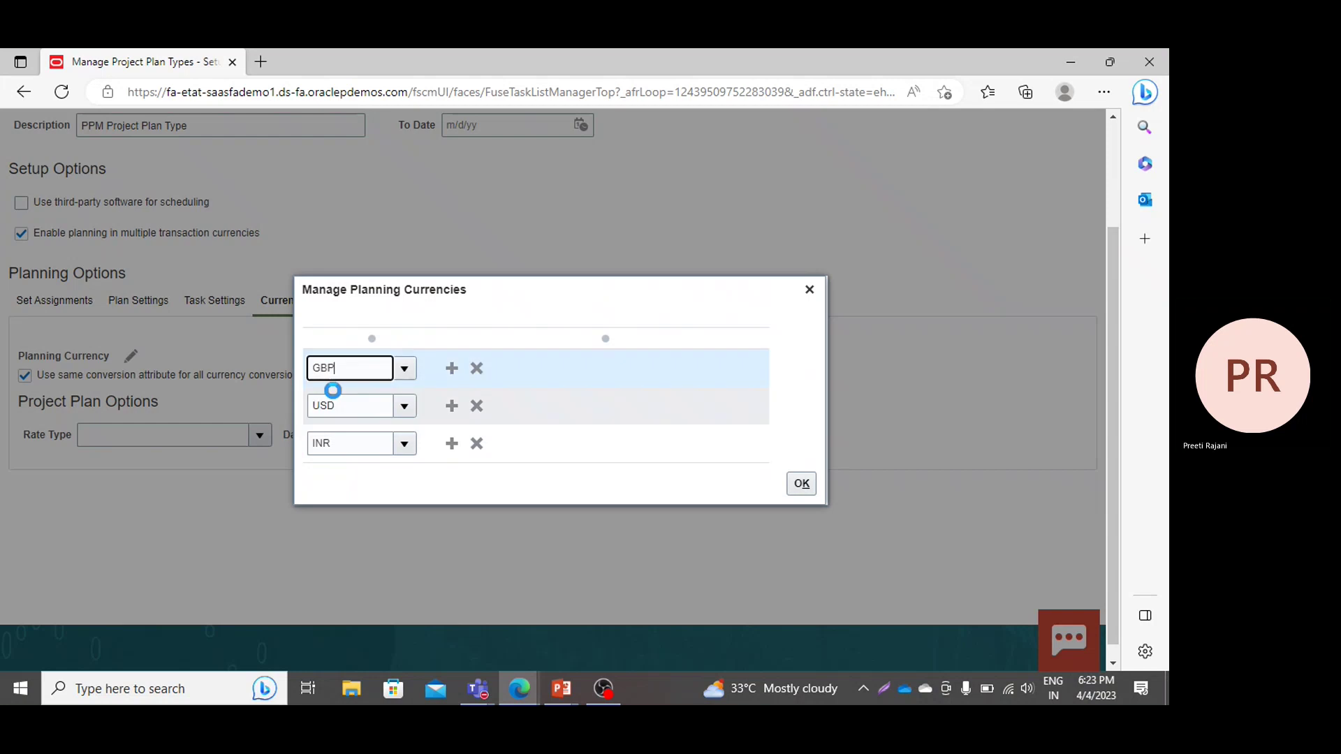
# Try to add a fourth planning currency by looking up "uae" in a new currency row.
pyautogui.click(452, 368)
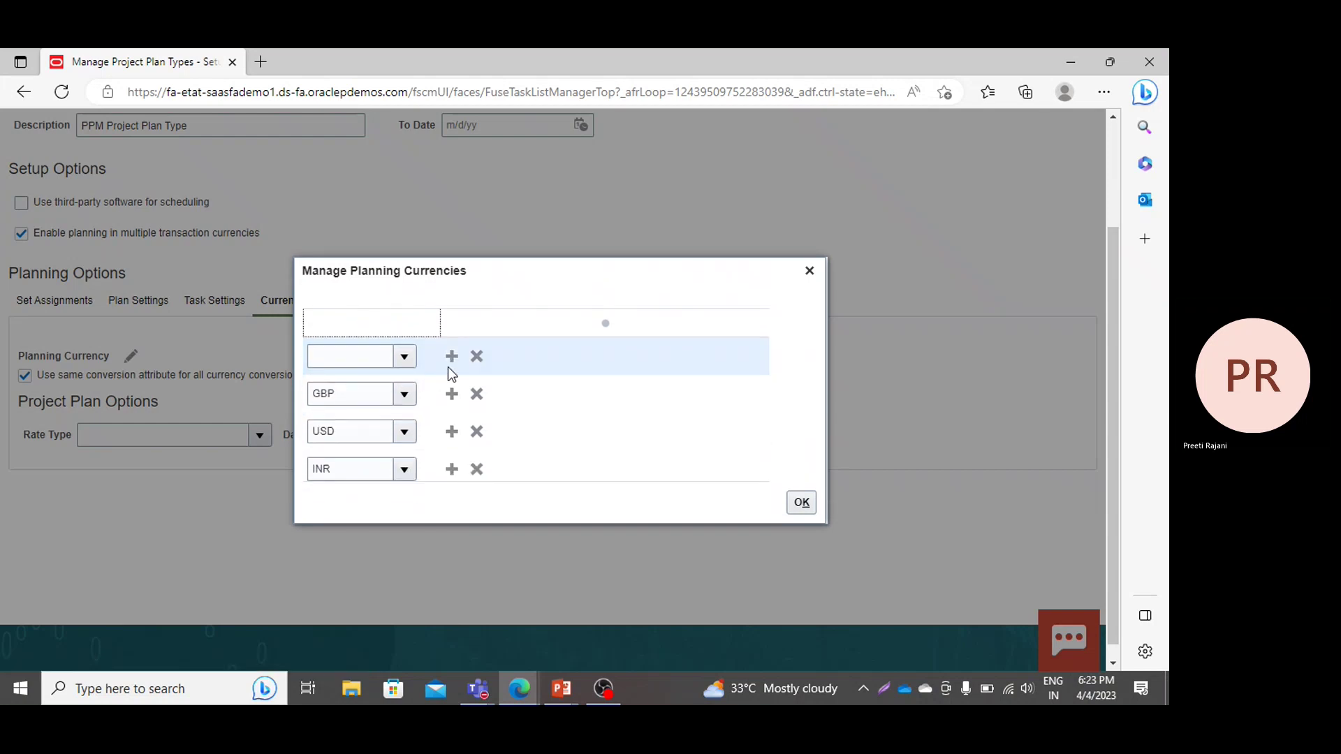
pyautogui.click(373, 354)
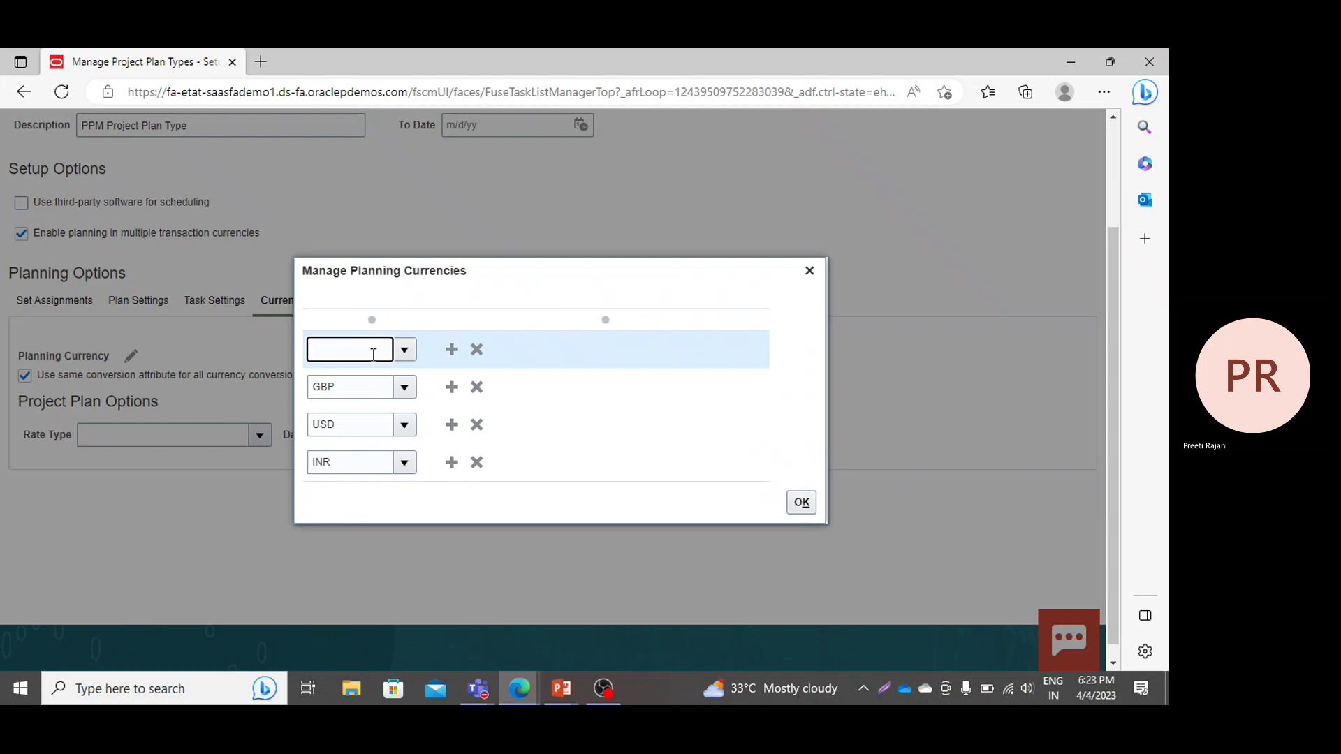
pyautogui.write('uae')
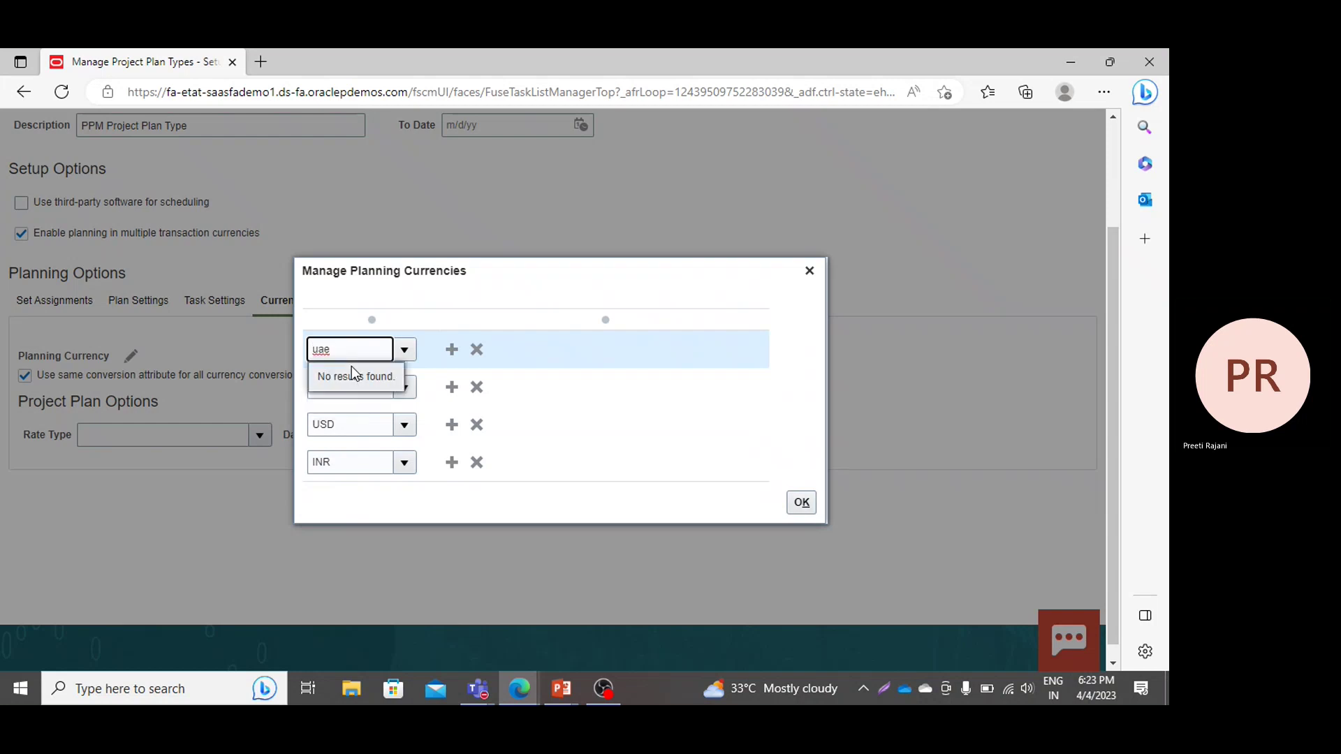
pyautogui.rightClick(343, 354)
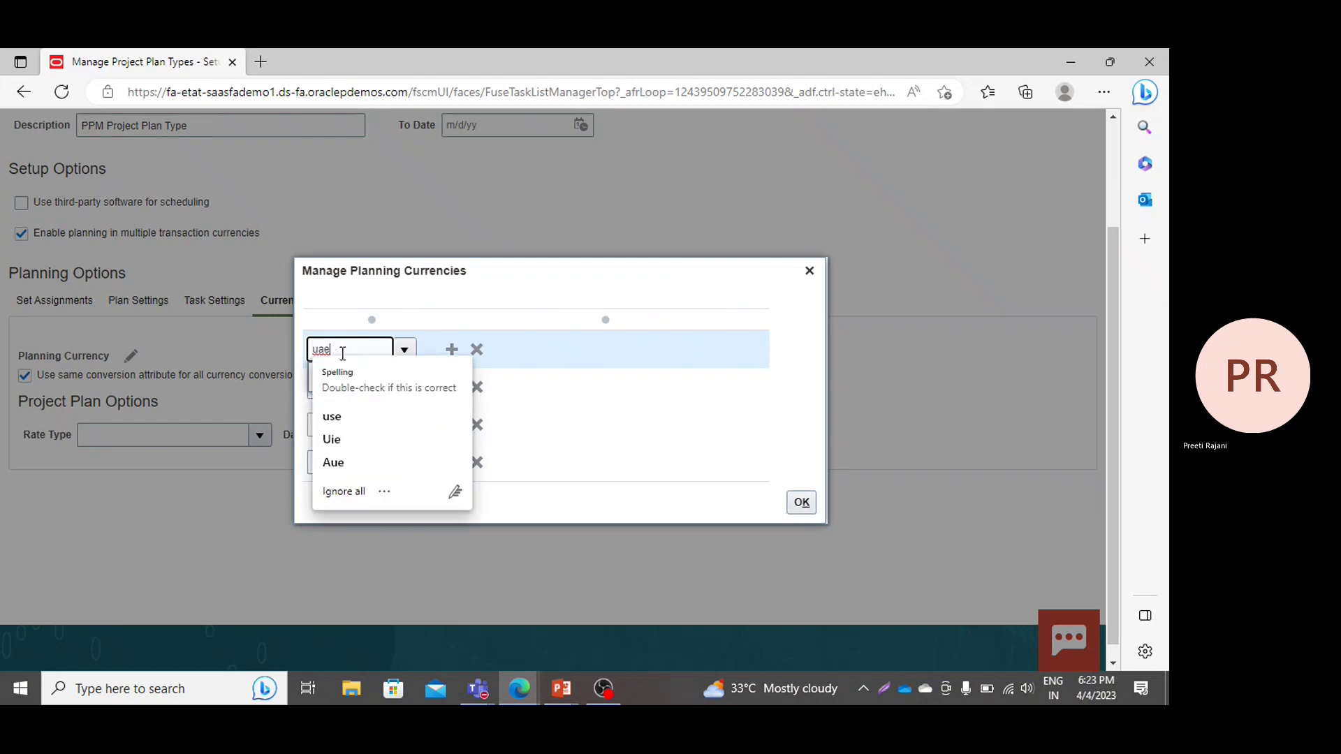
pyautogui.click(342, 354)
pyautogui.press('BackSpace')
pyautogui.press('BackSpace')
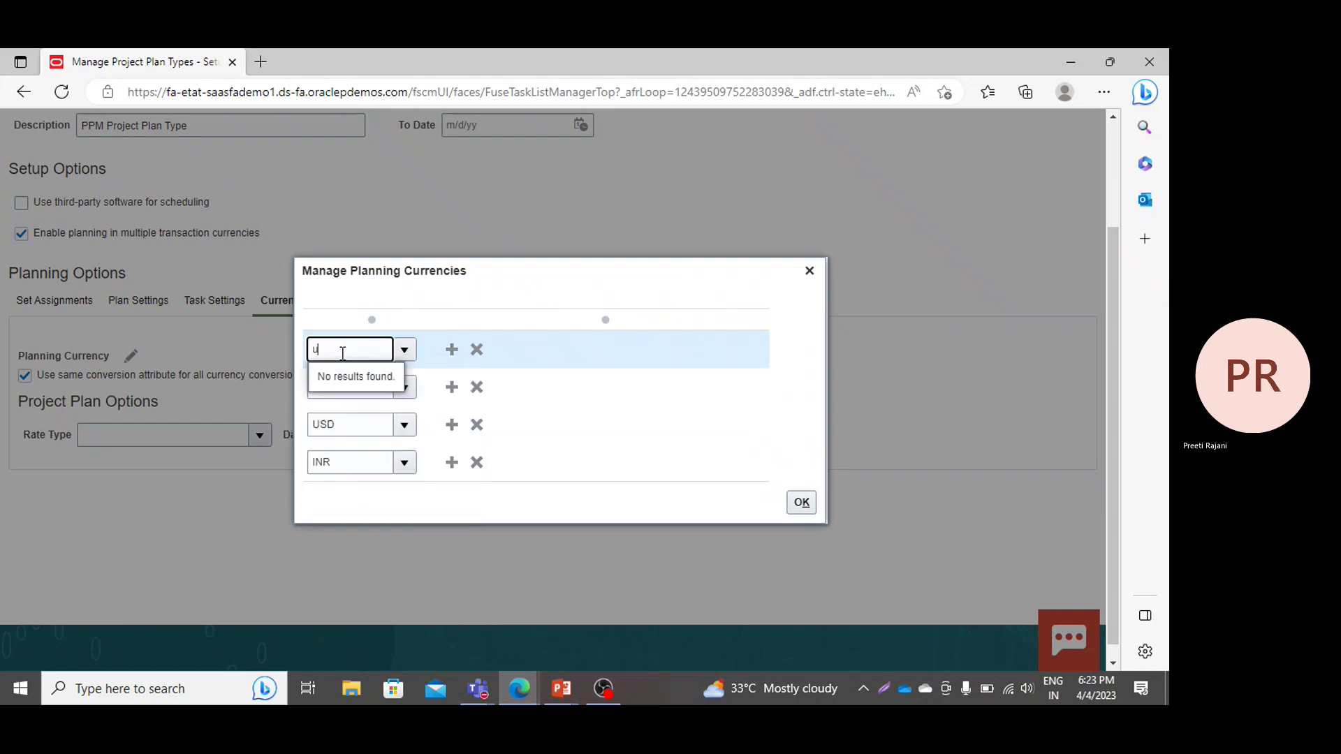
pyautogui.write('ed')
pyautogui.press('BackSpace')
pyautogui.press('BackSpace')
pyautogui.press('BackSpace')
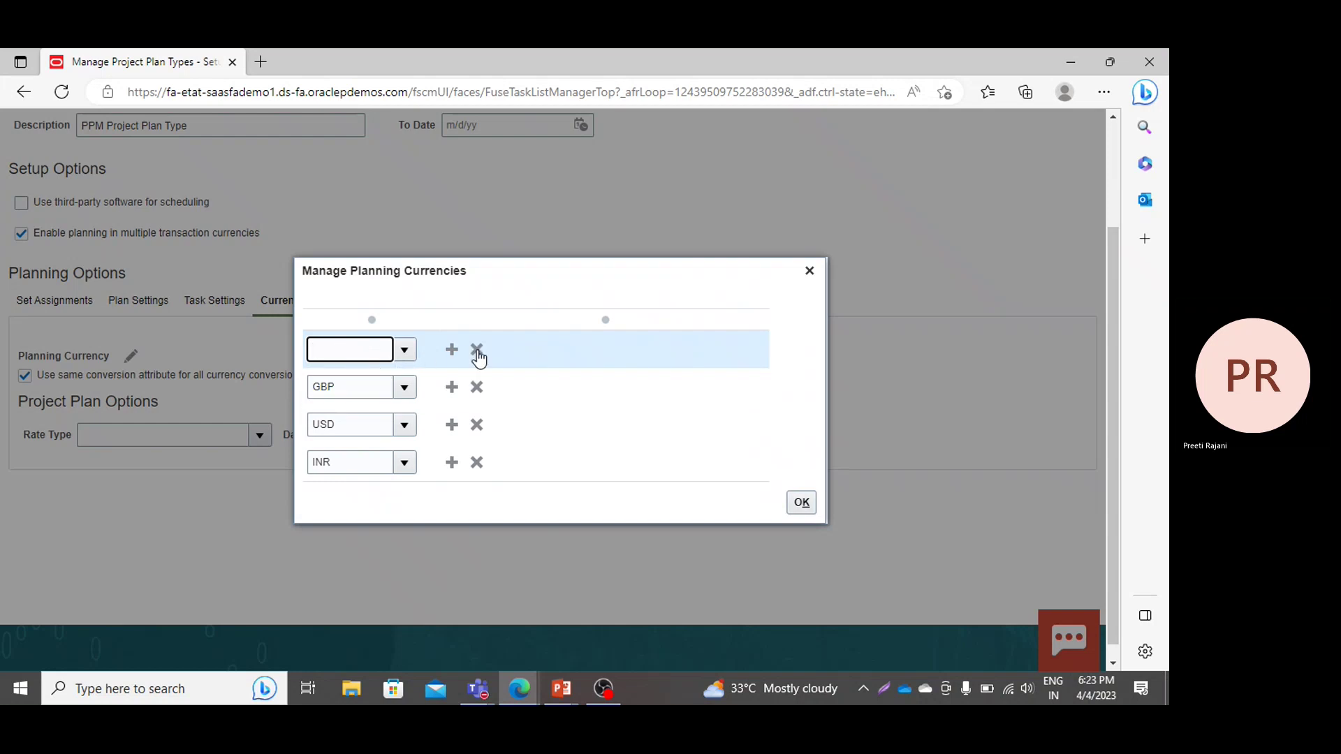
# Search the full currency list for codes starting with "u", then cancel the selection and remove the blank currency row.
pyautogui.click(403, 350)
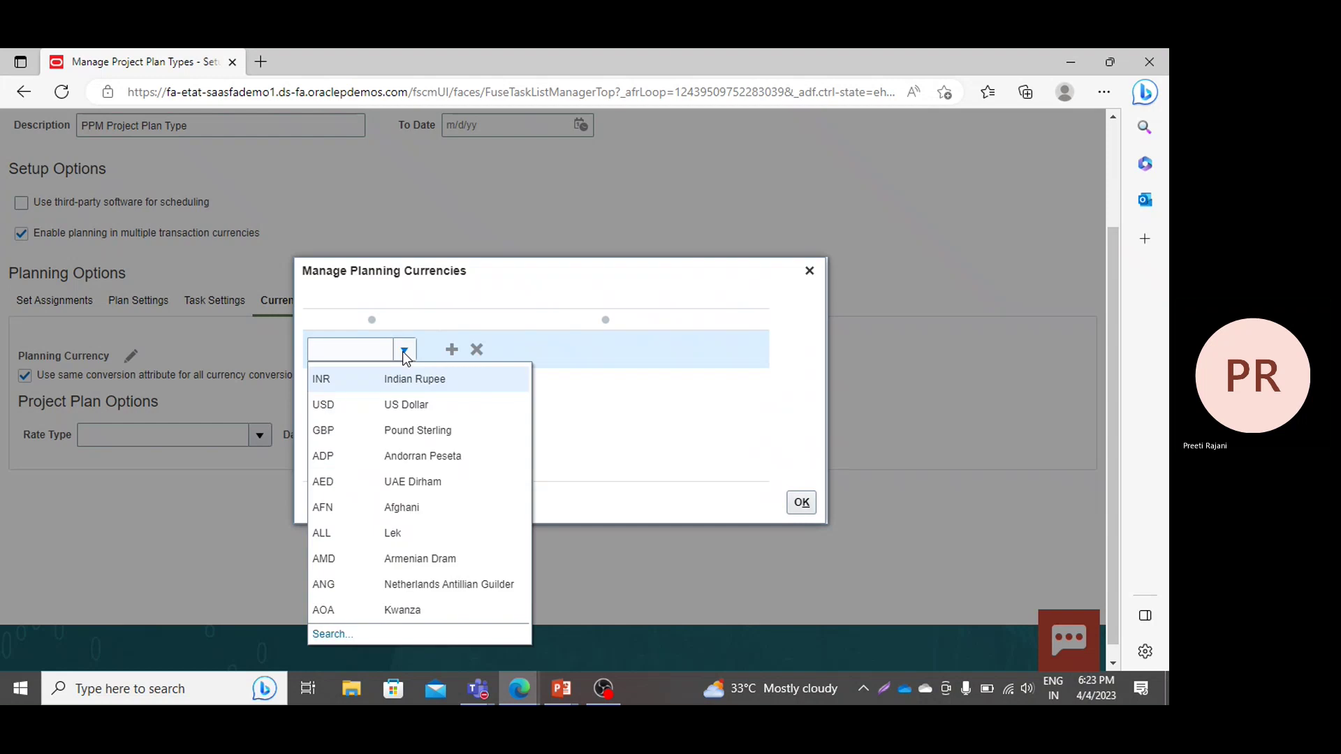
pyautogui.click(320, 636)
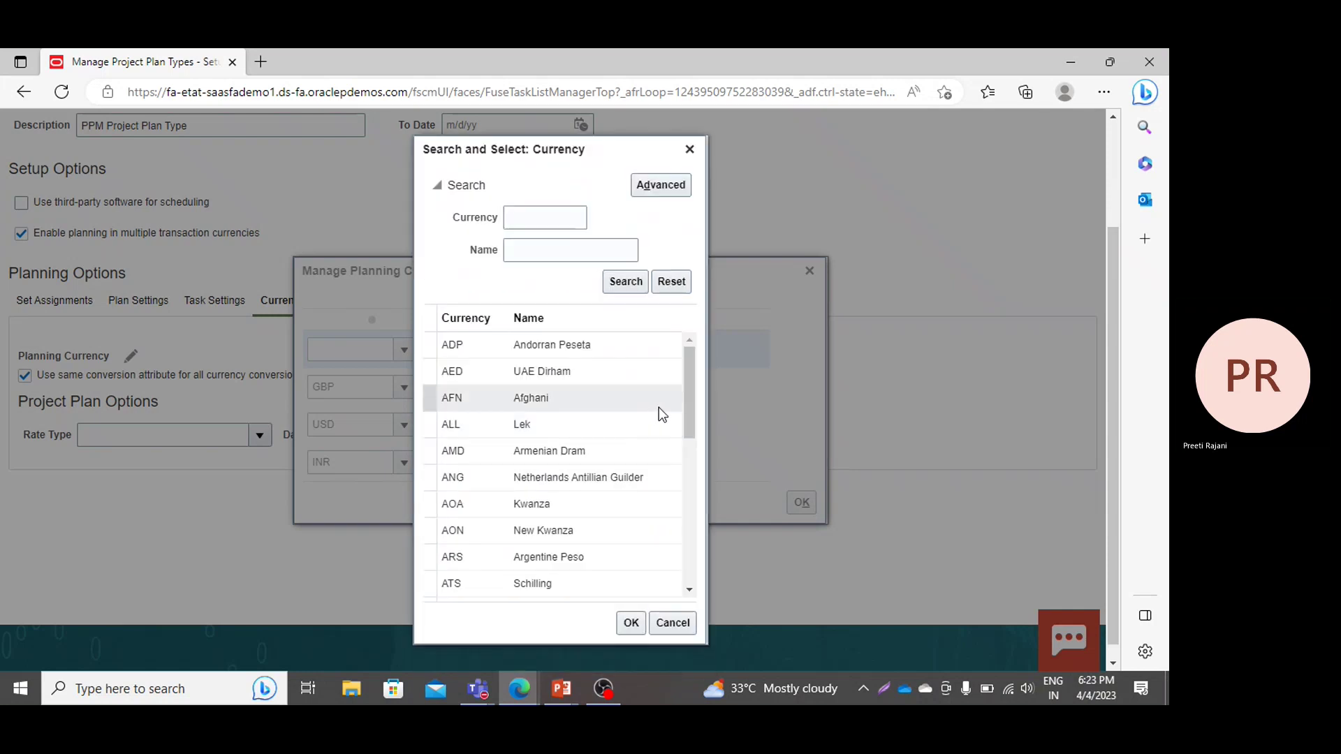
pyautogui.moveTo(686, 422); pyautogui.dragTo(706, 592)
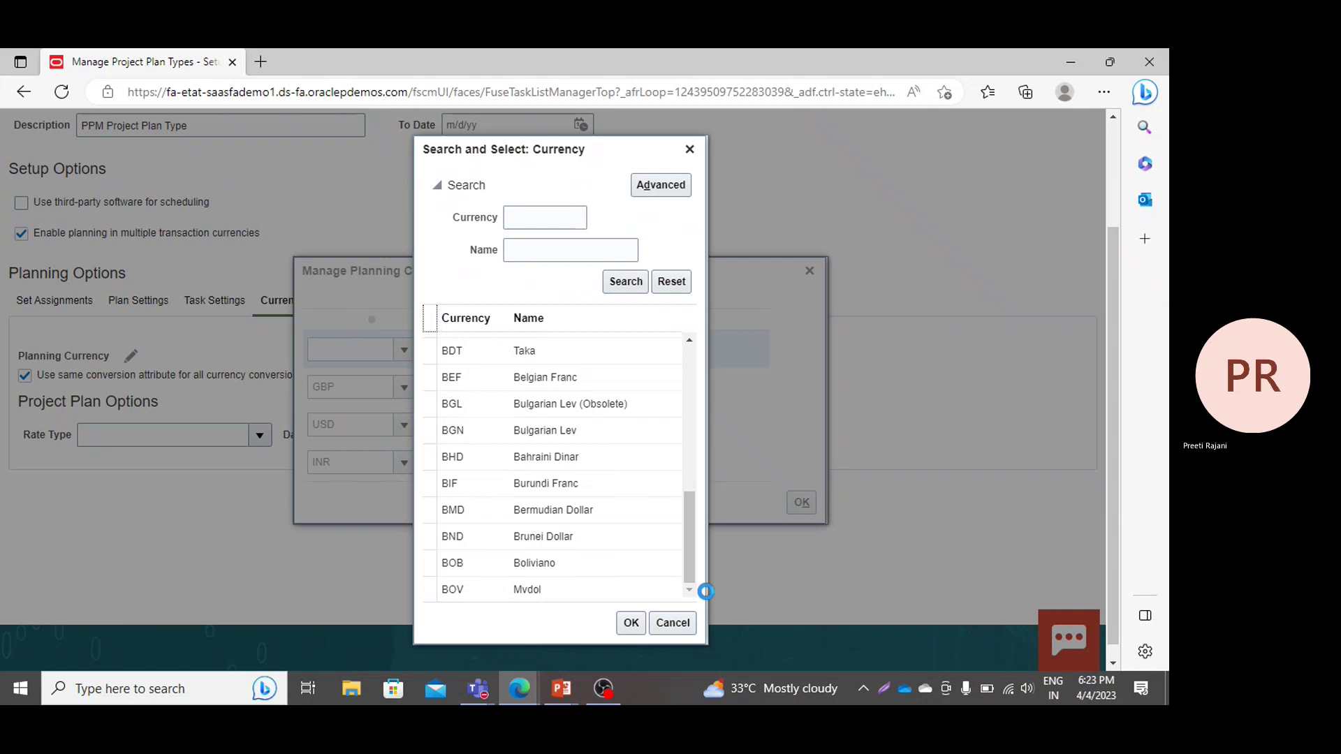
pyautogui.click(511, 219)
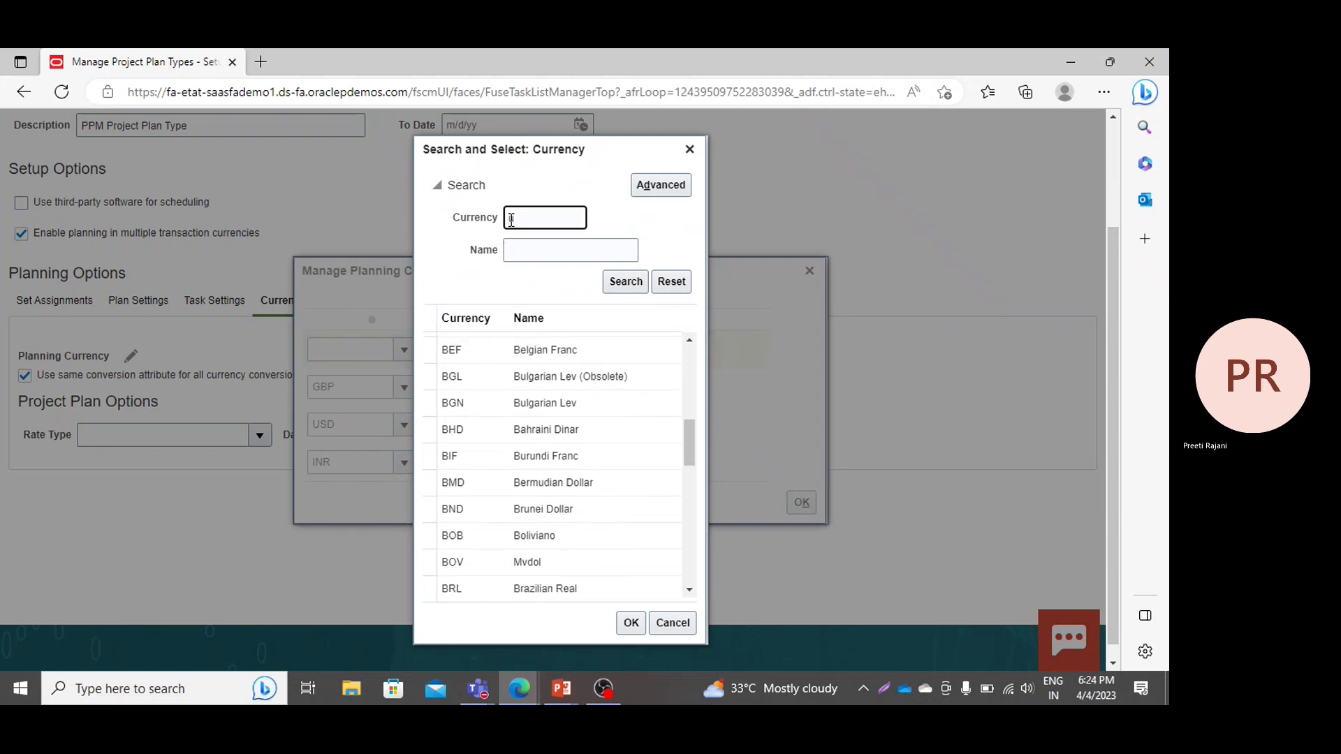
pyautogui.write('u')
pyautogui.click(617, 283)
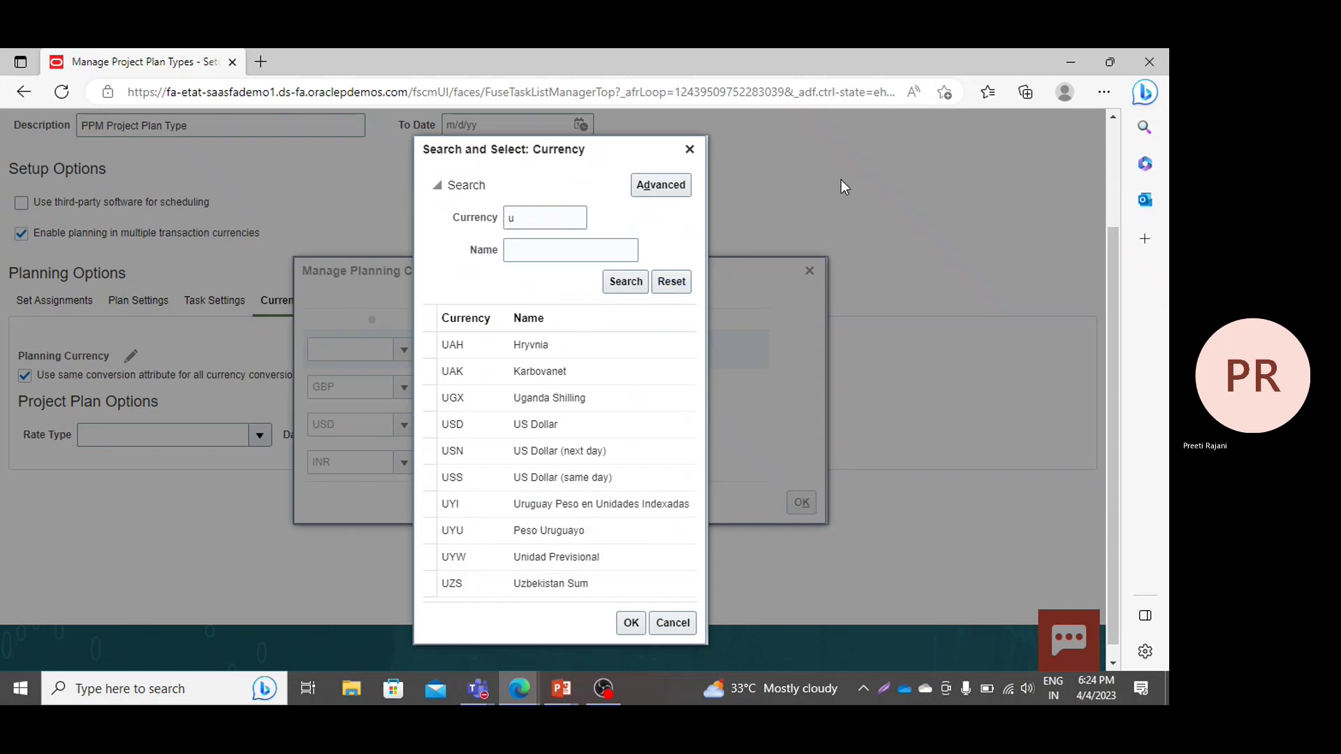
pyautogui.click(672, 623)
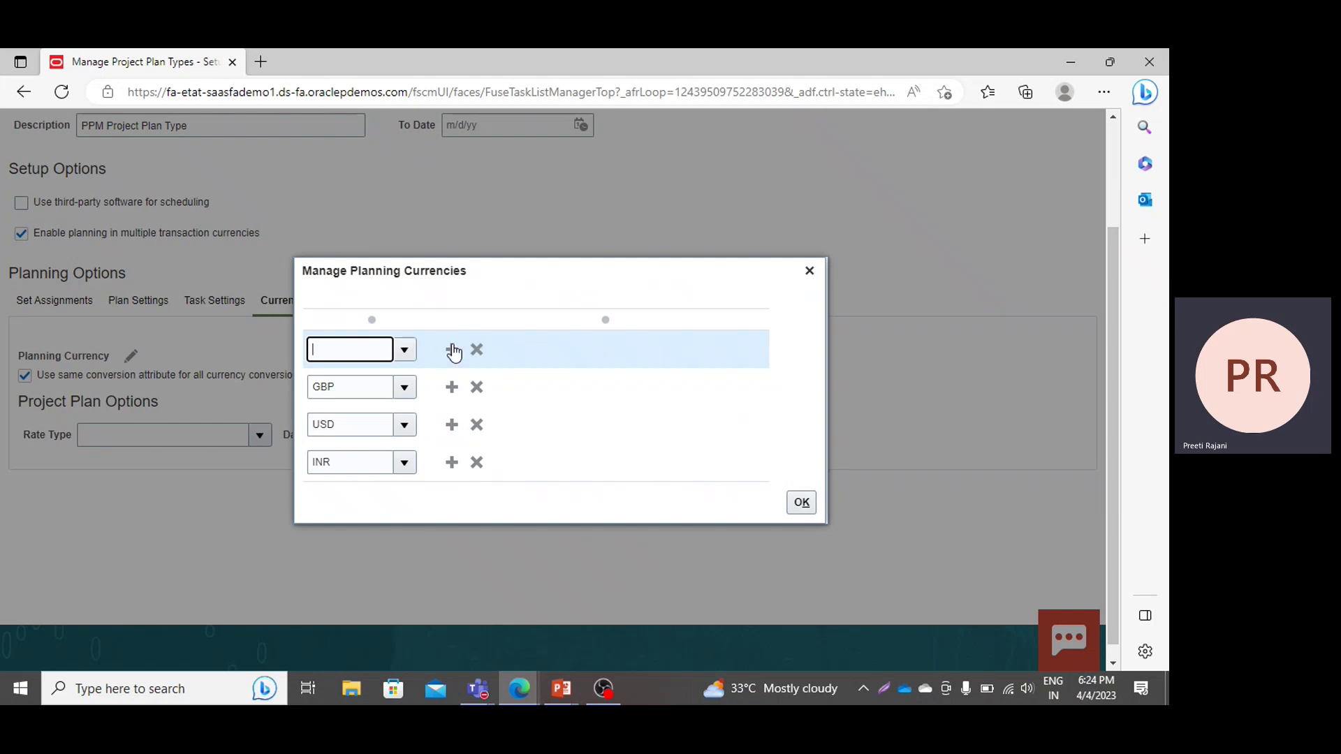
pyautogui.click(477, 350)
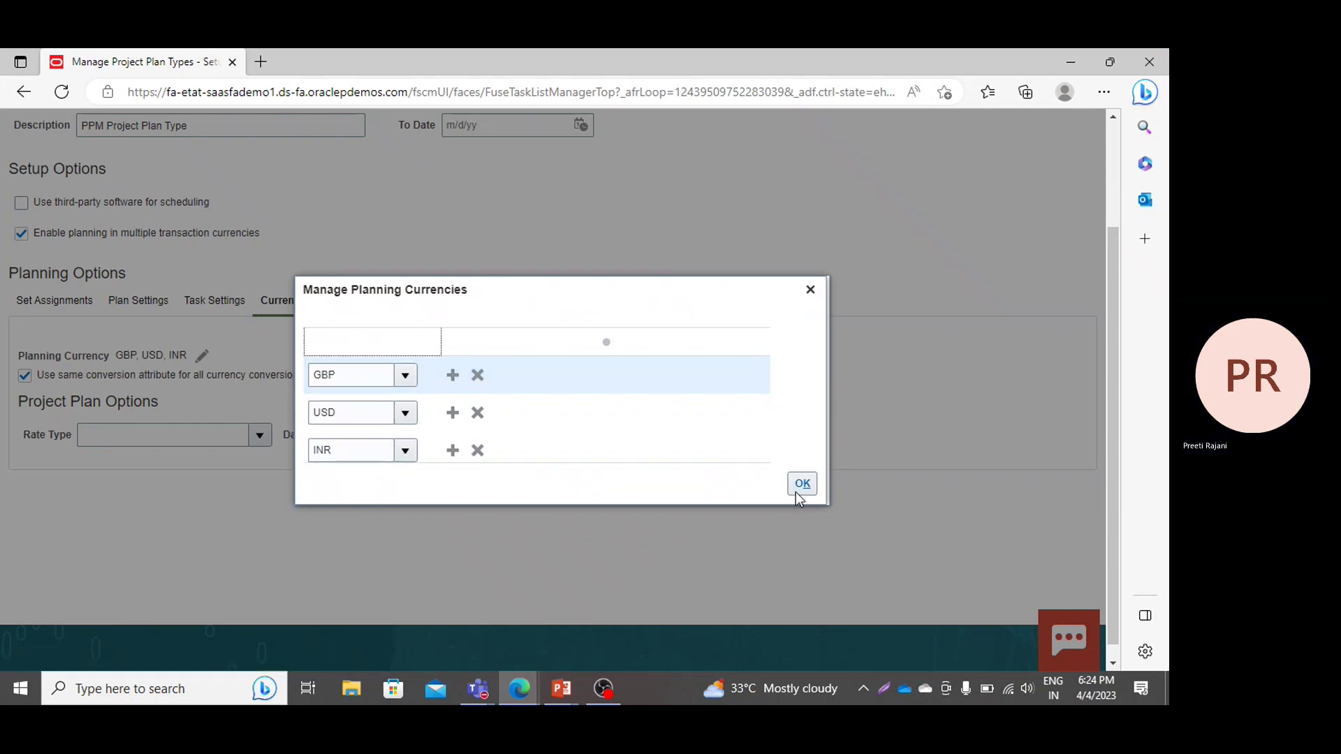
# Confirm the planning currencies and set the project plan's currency conversion to rate type Corporate and date type Start date of project plan line.
pyautogui.click(797, 492)
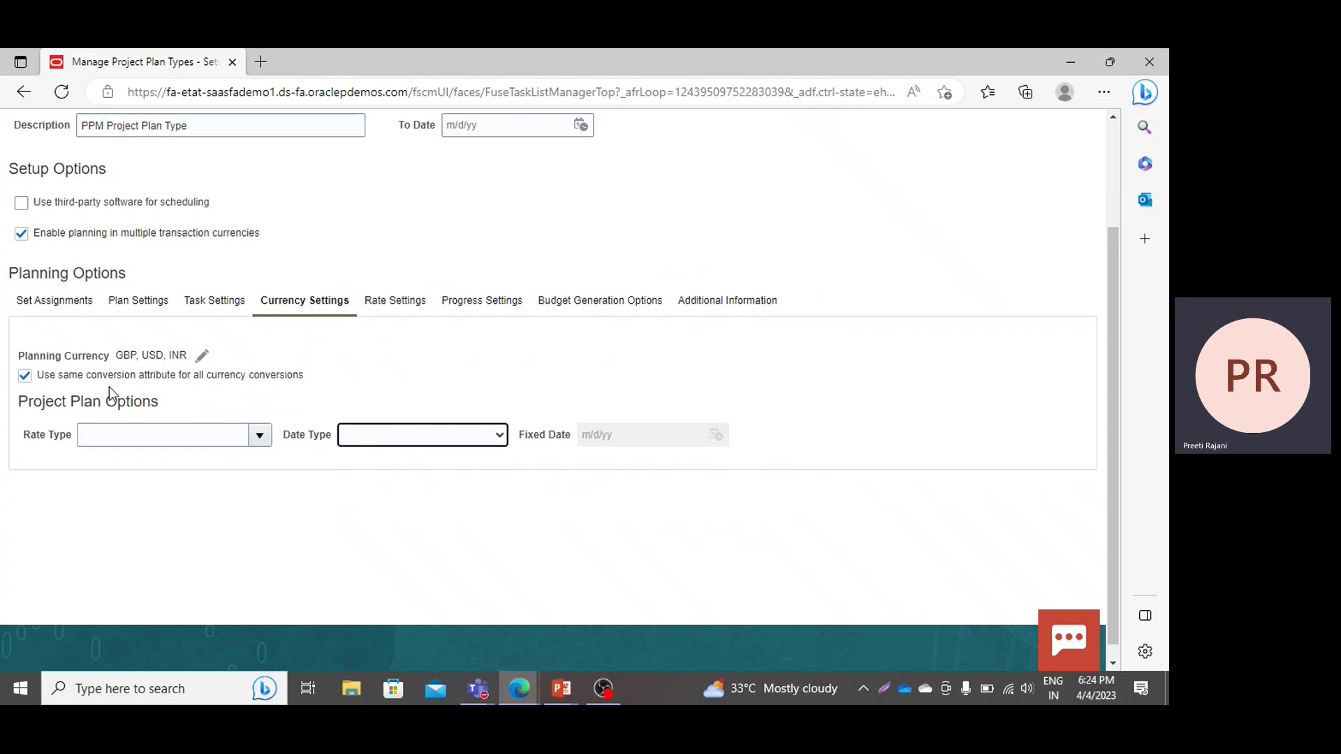
pyautogui.click(25, 377)
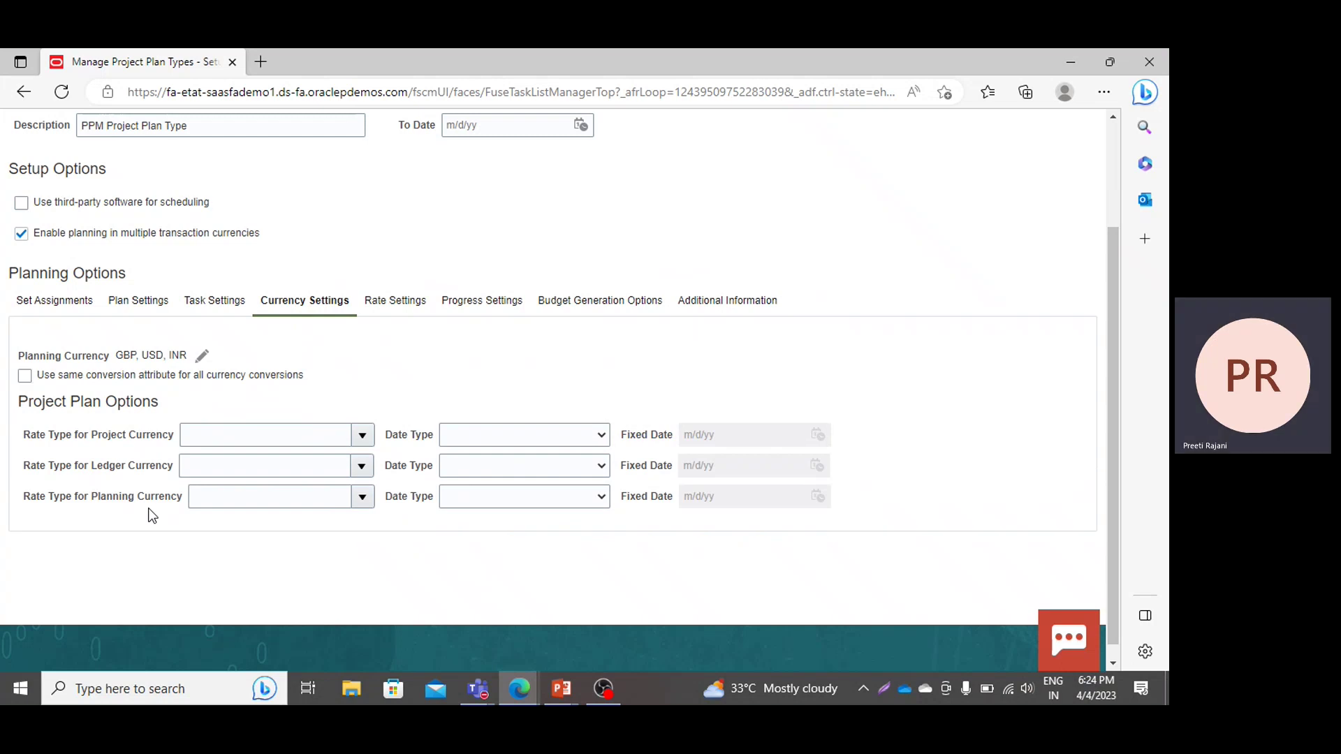
pyautogui.click(25, 378)
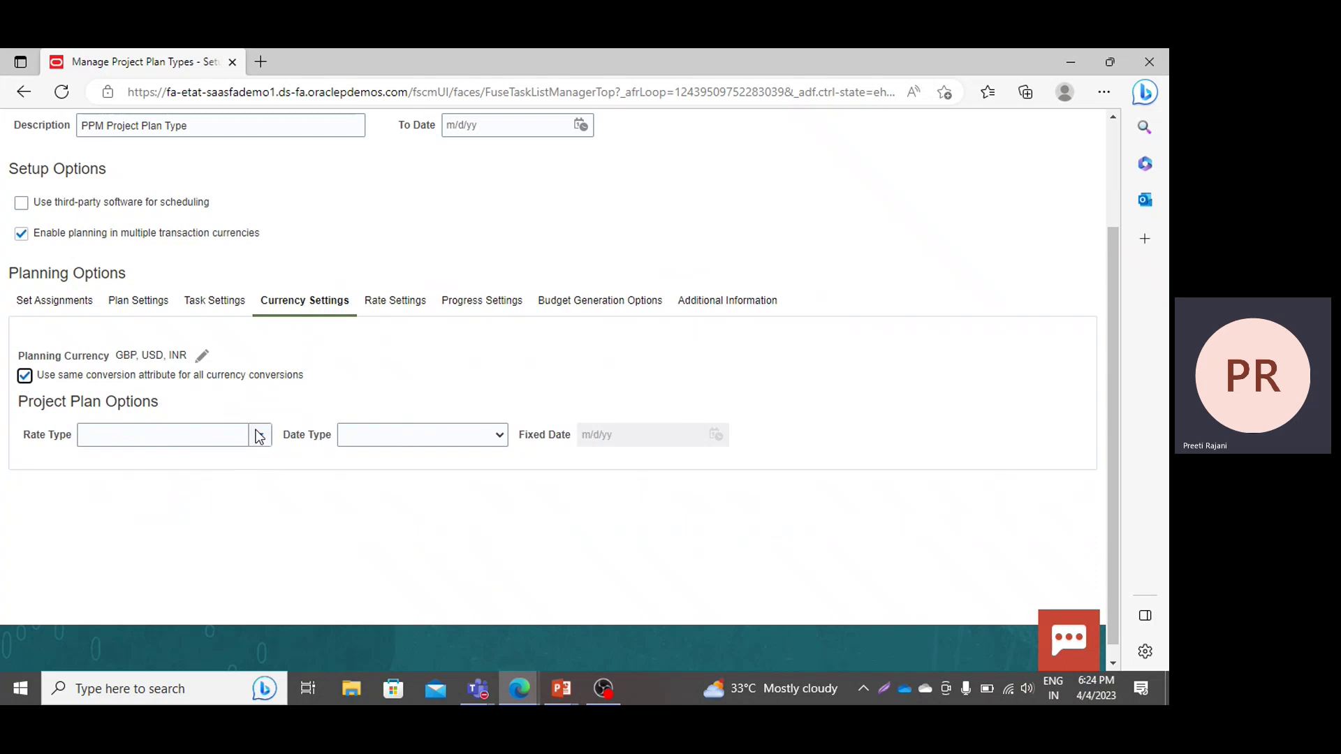
pyautogui.click(257, 433)
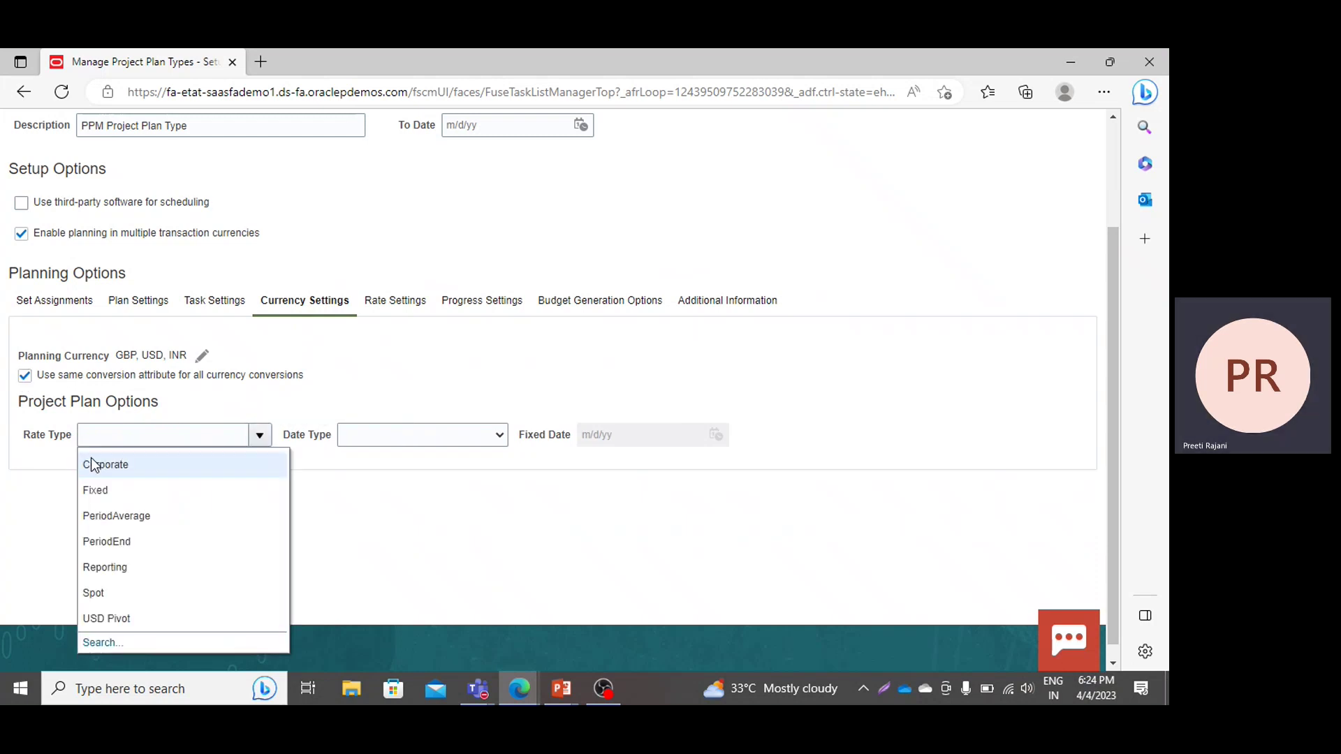
pyautogui.click(125, 466)
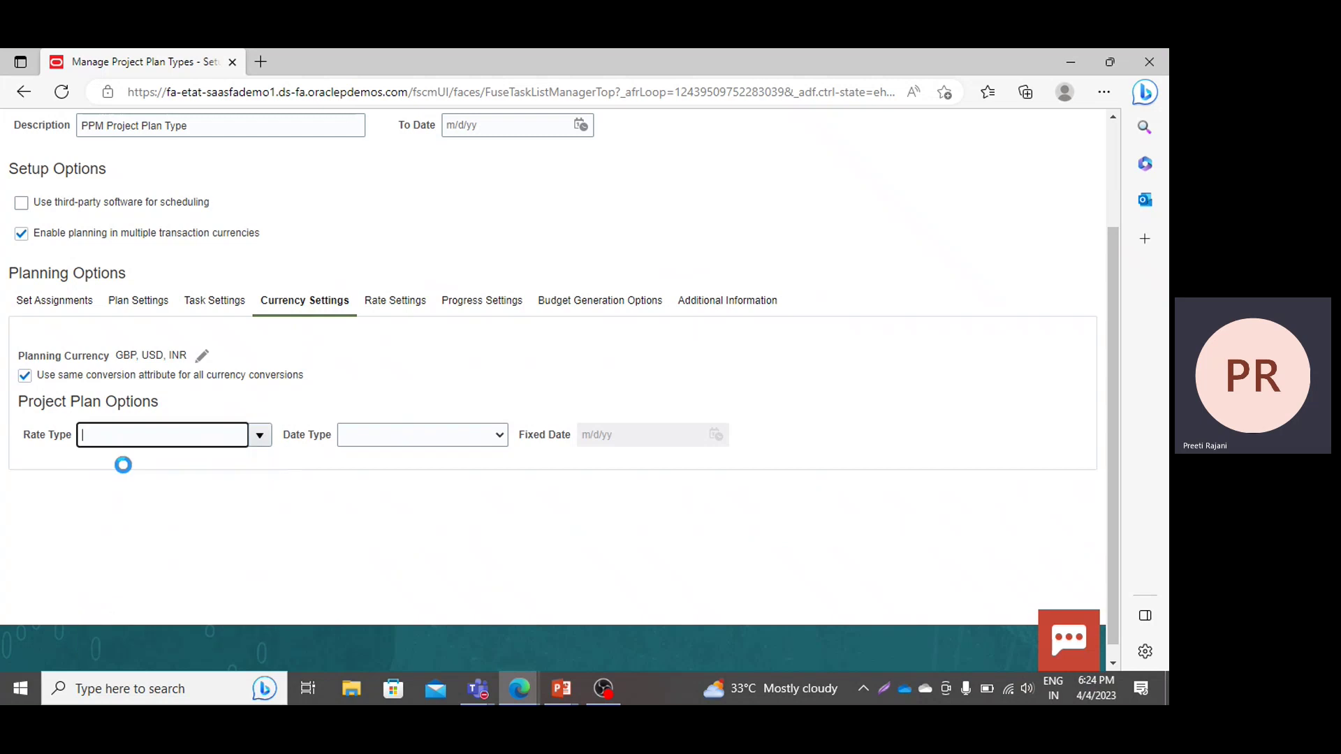
pyautogui.click(448, 447)
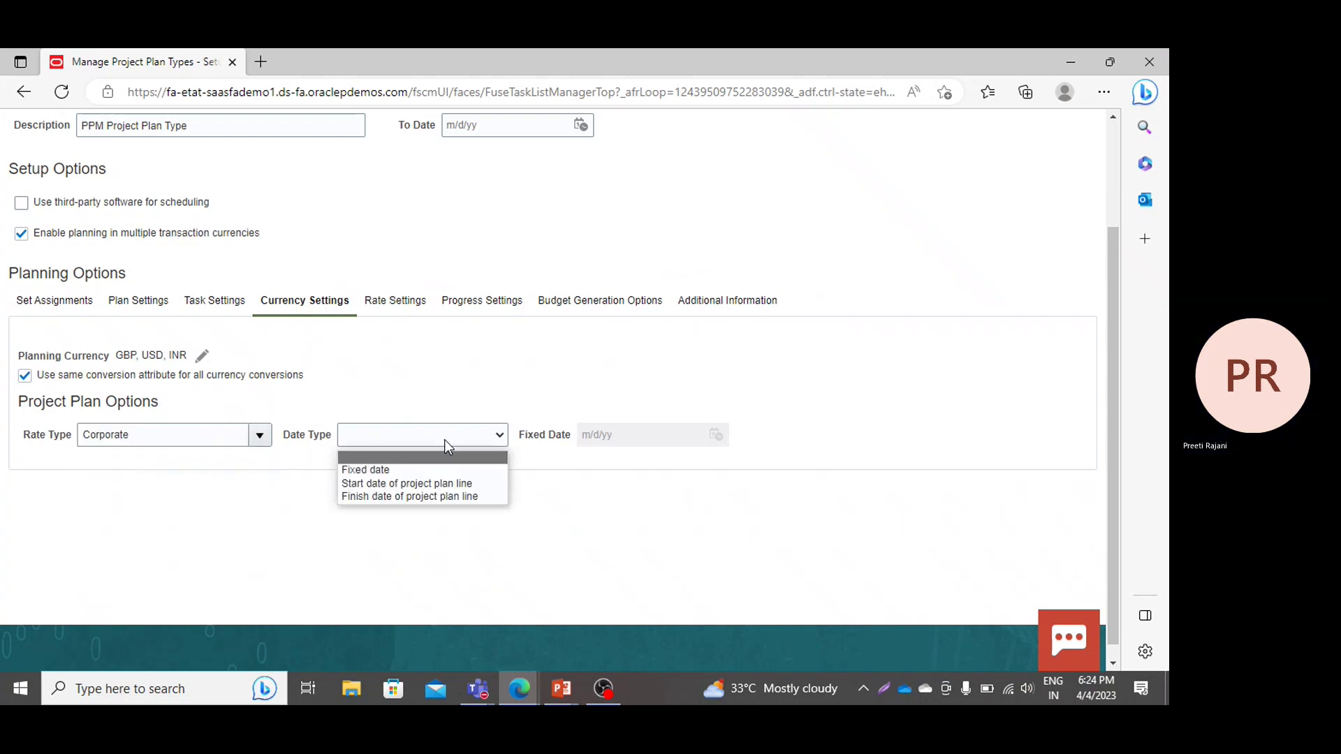
pyautogui.click(408, 484)
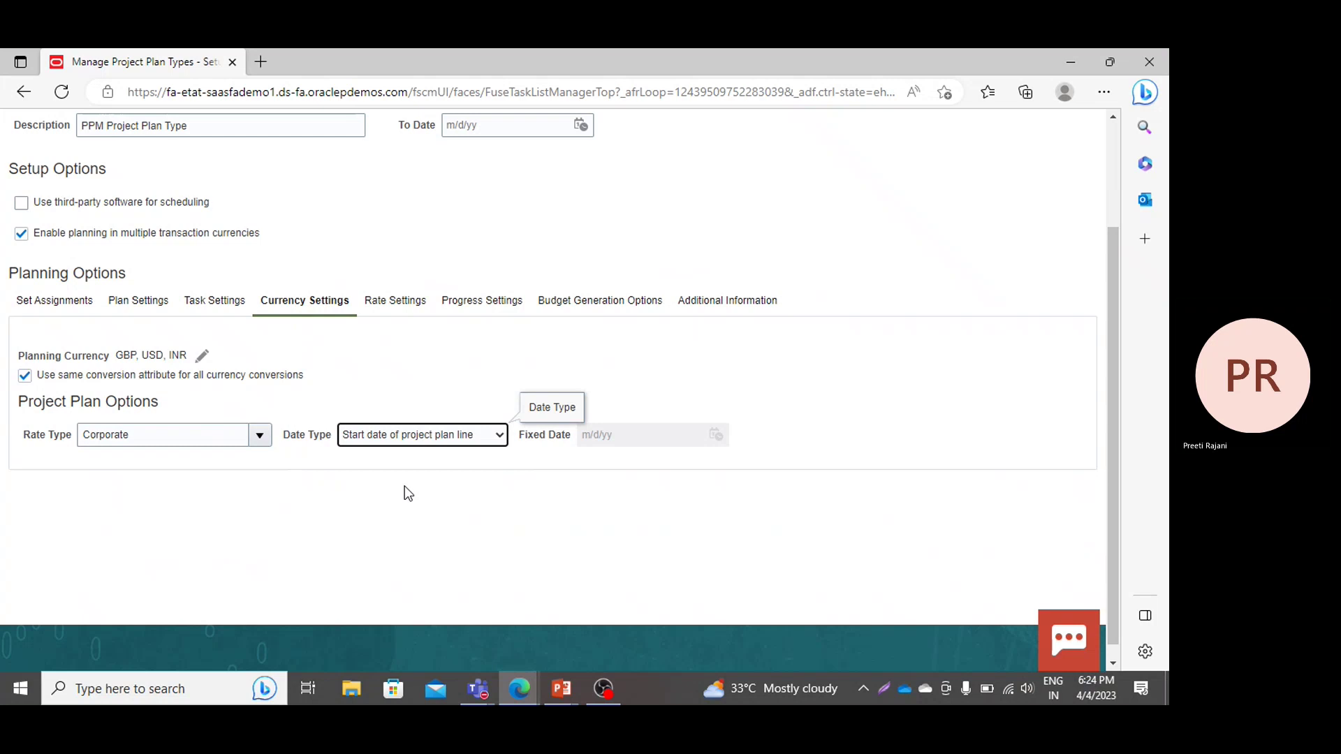
# In the rate settings, add a rate schedule for US1 Business Unit and enable the use of planning rates.
pyautogui.click(394, 305)
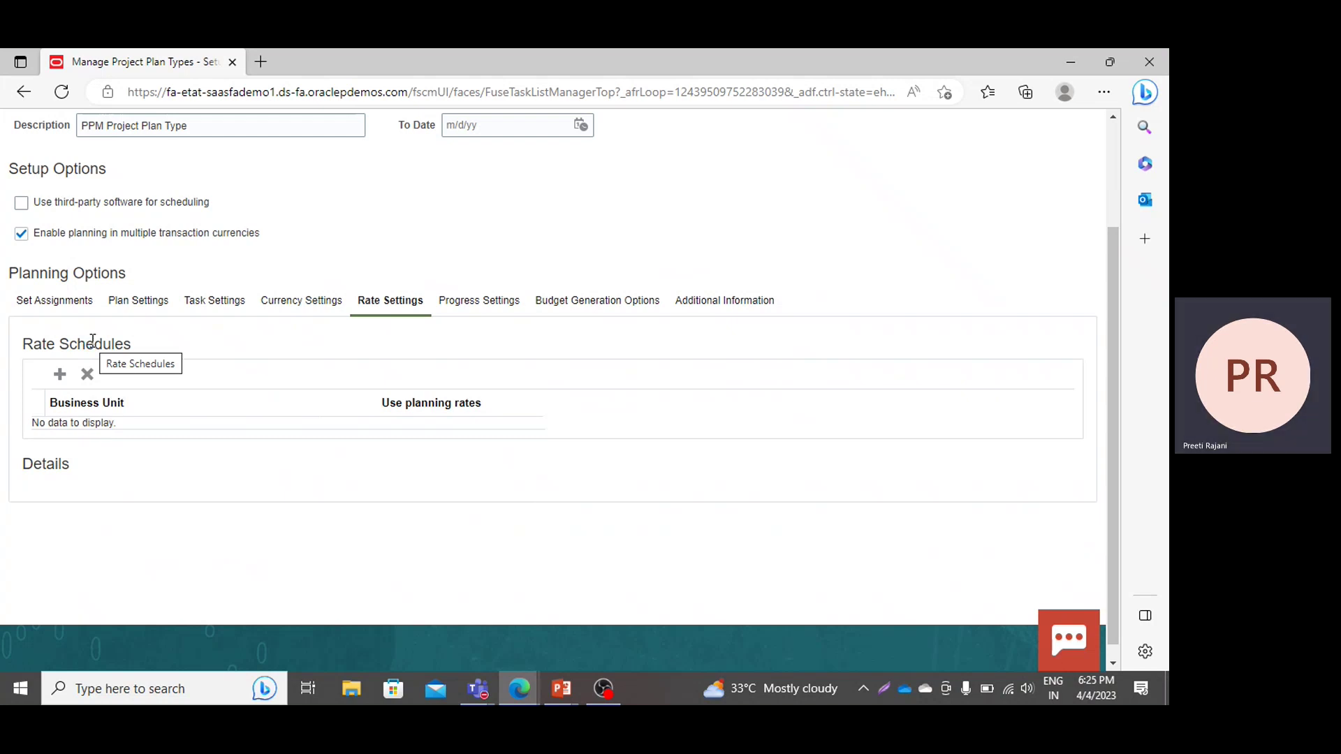
pyautogui.click(60, 375)
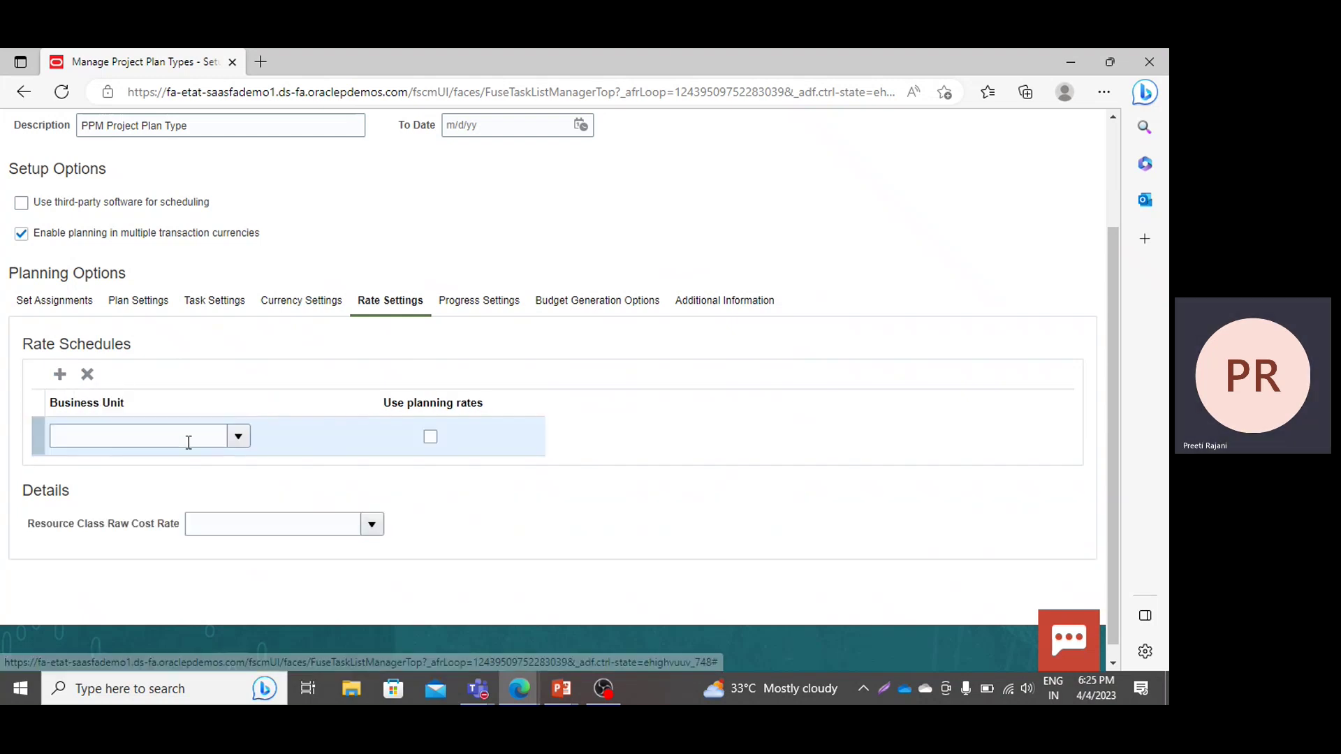
pyautogui.click(239, 437)
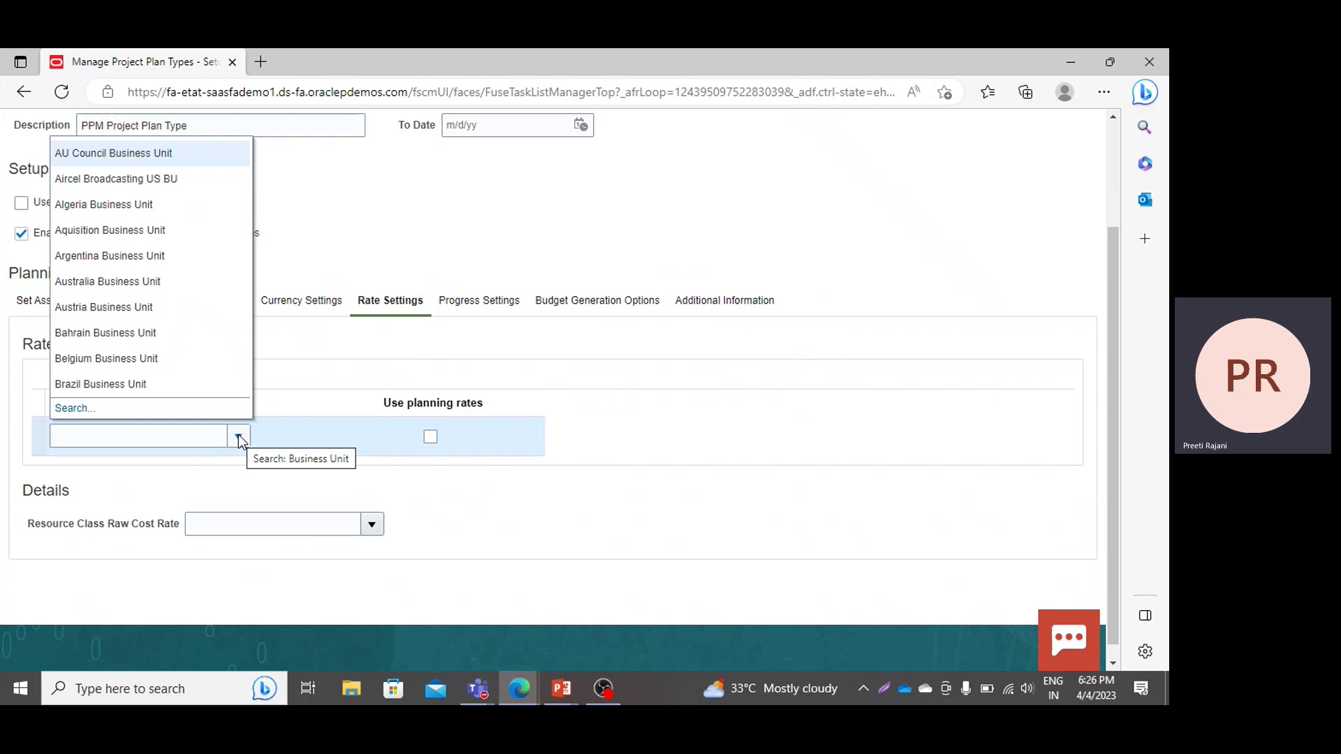
pyautogui.click(168, 432)
pyautogui.write('us')
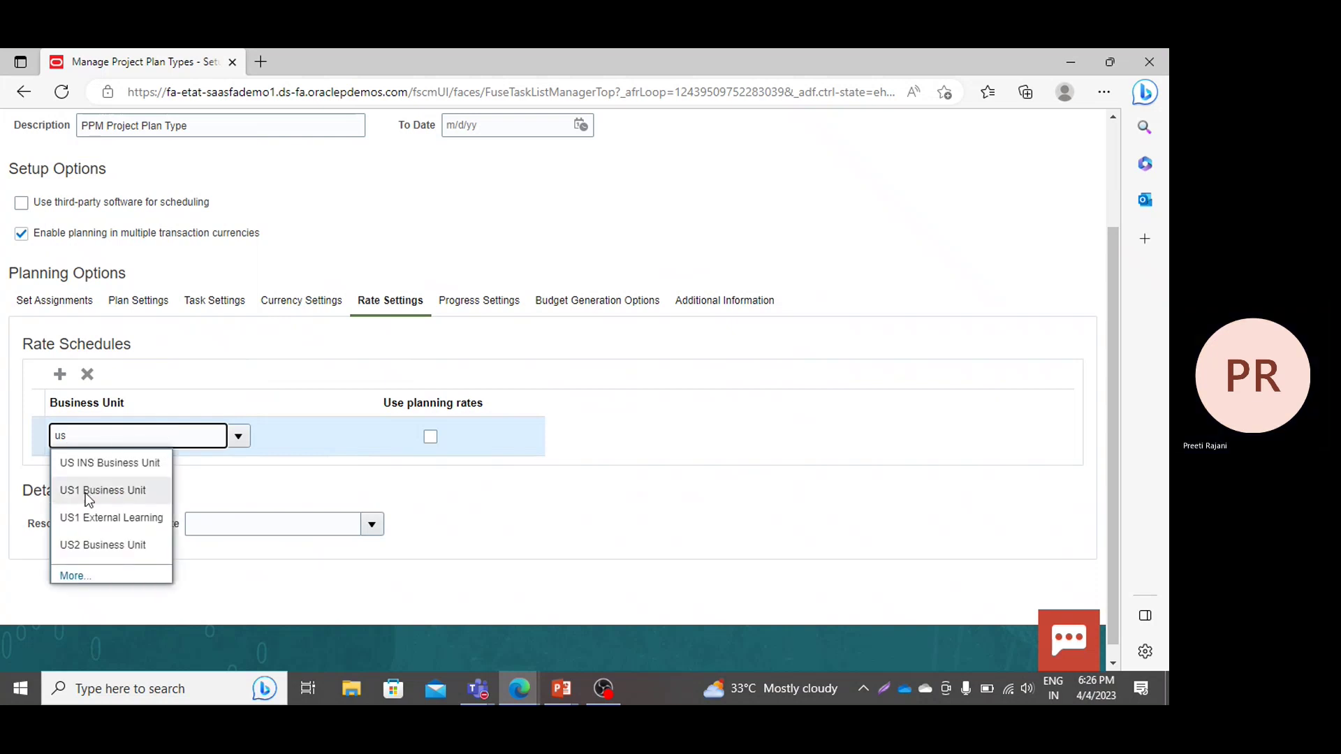
pyautogui.click(89, 493)
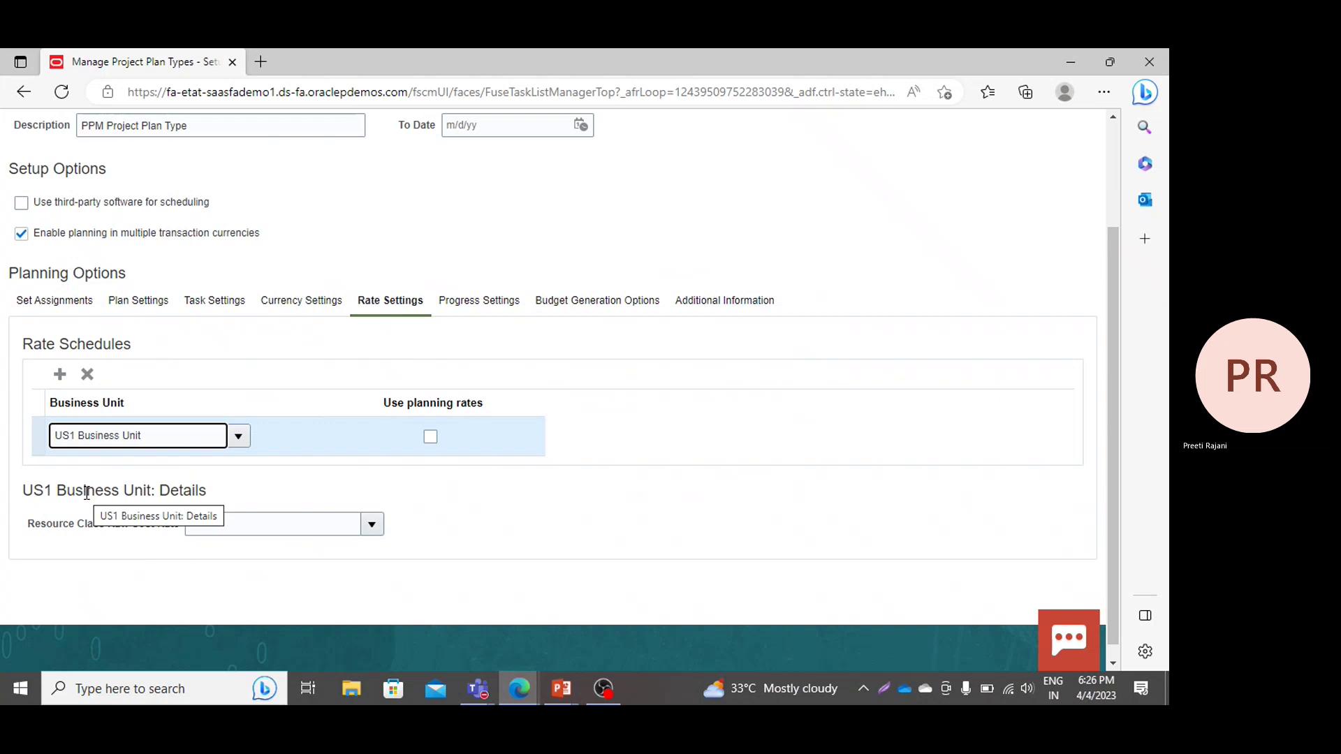
pyautogui.click(430, 439)
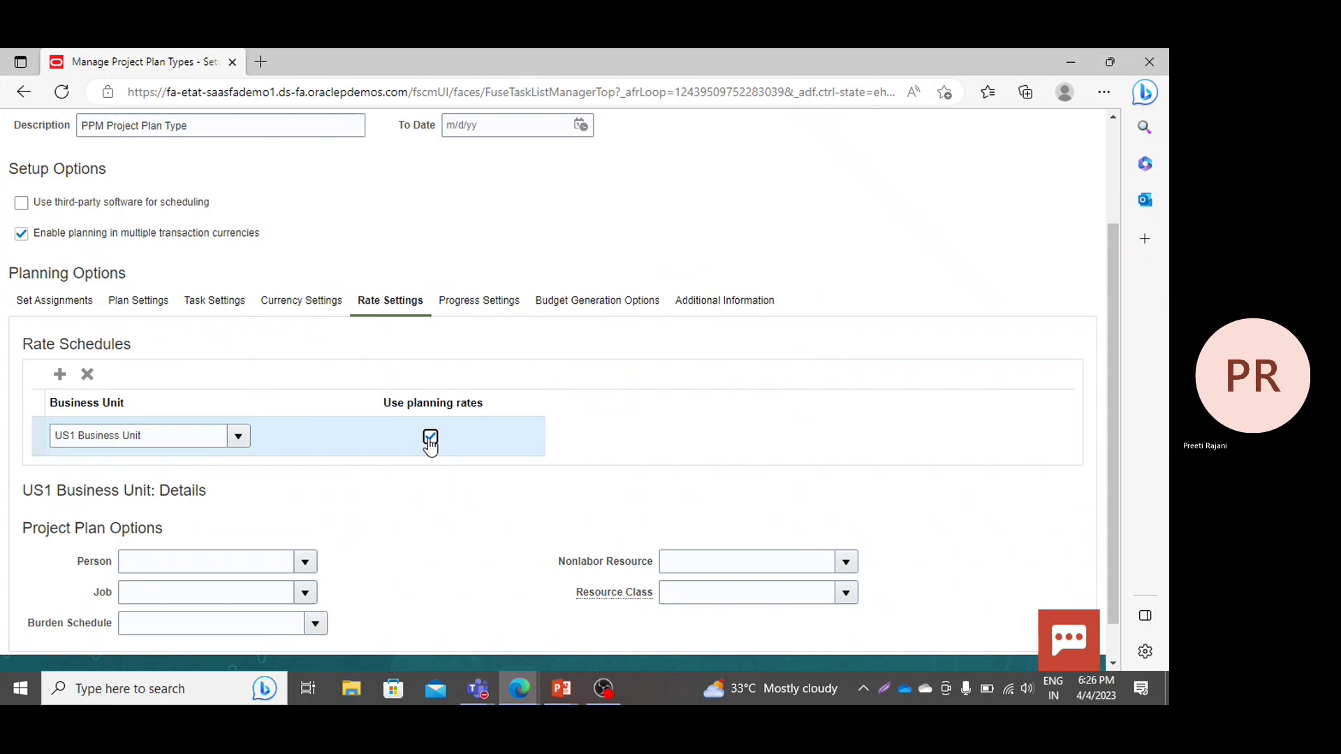
# Turn off planning rates for US1 Business Unit, check its resource class raw cost rate choices, and delete the rate schedule row.
pyautogui.scroll(-1, 412, 528)
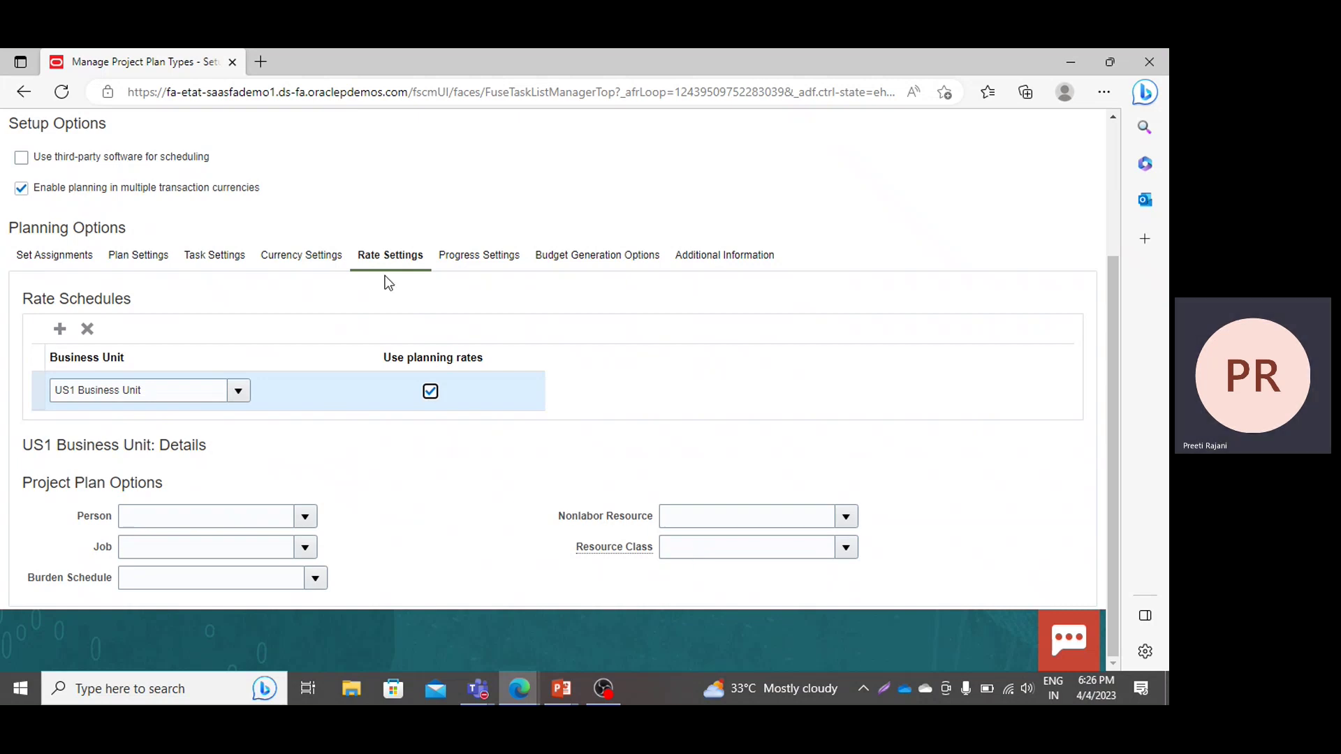
pyautogui.click(430, 392)
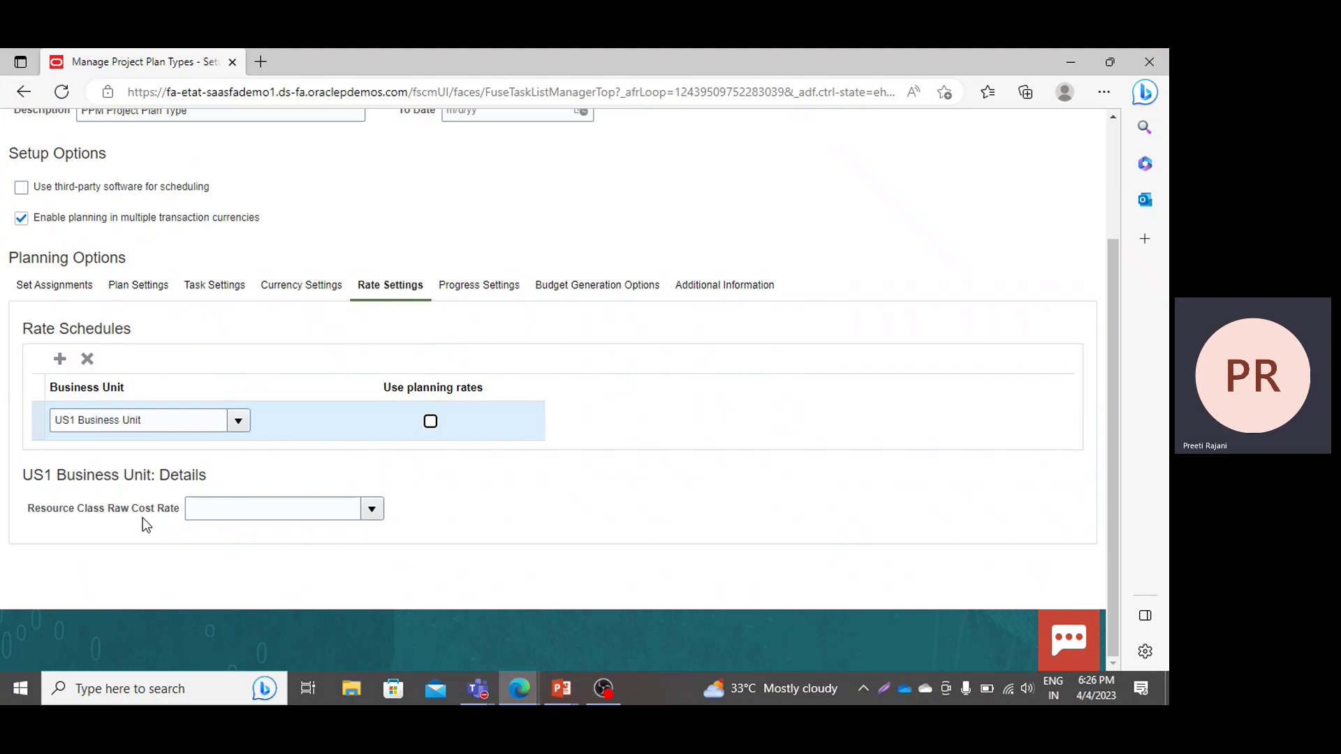
pyautogui.click(381, 509)
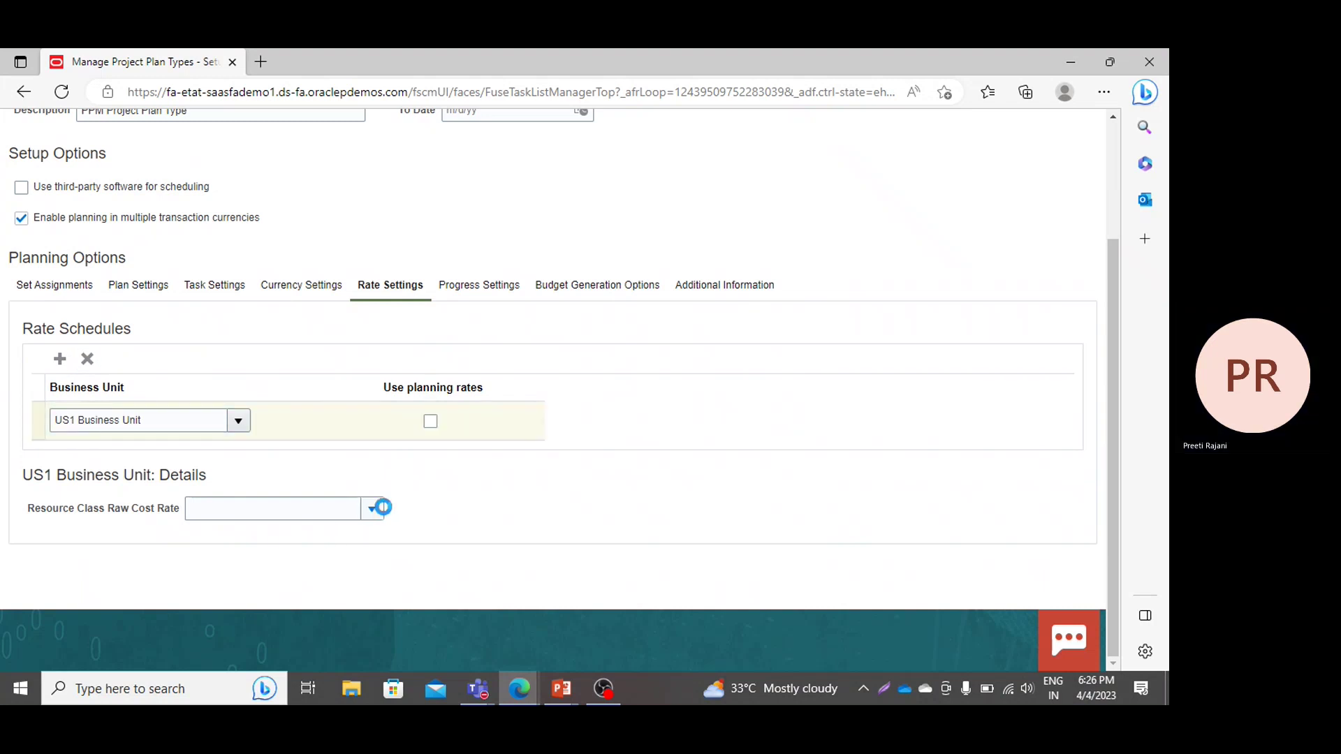
pyautogui.click(383, 509)
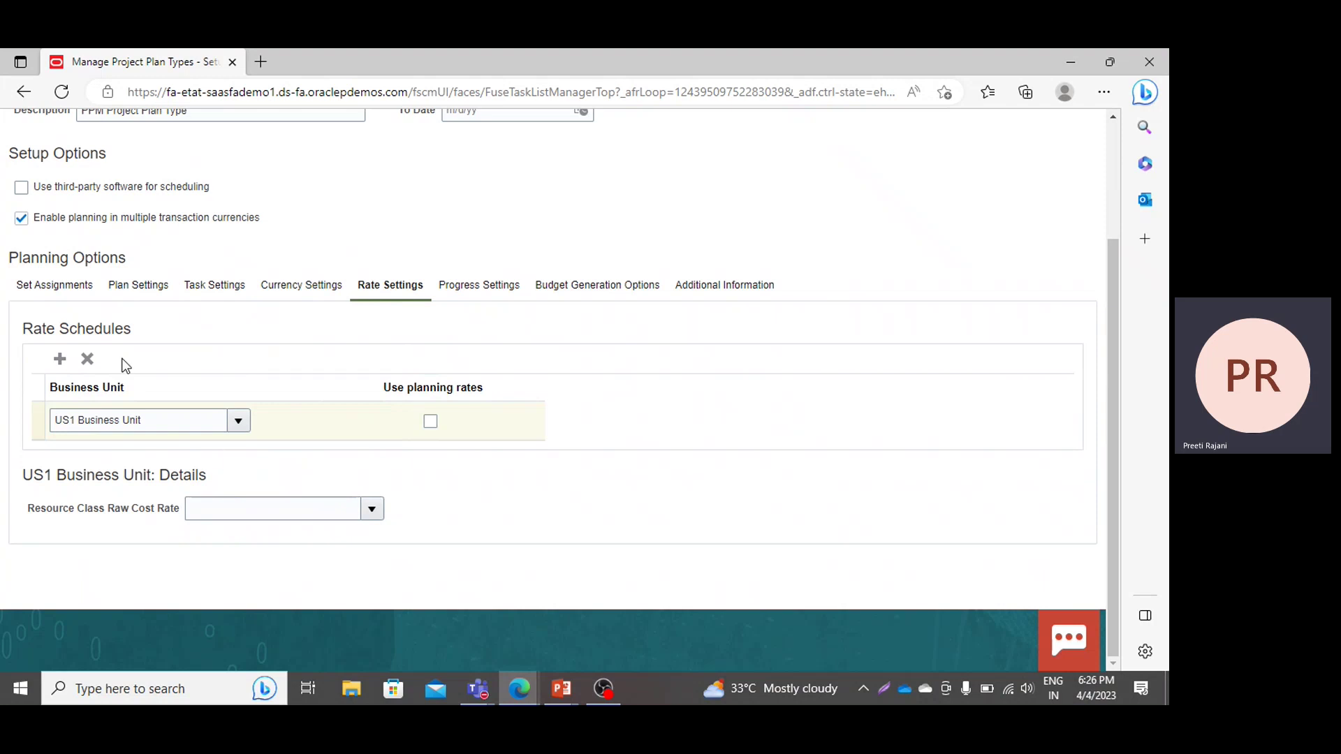
pyautogui.click(87, 358)
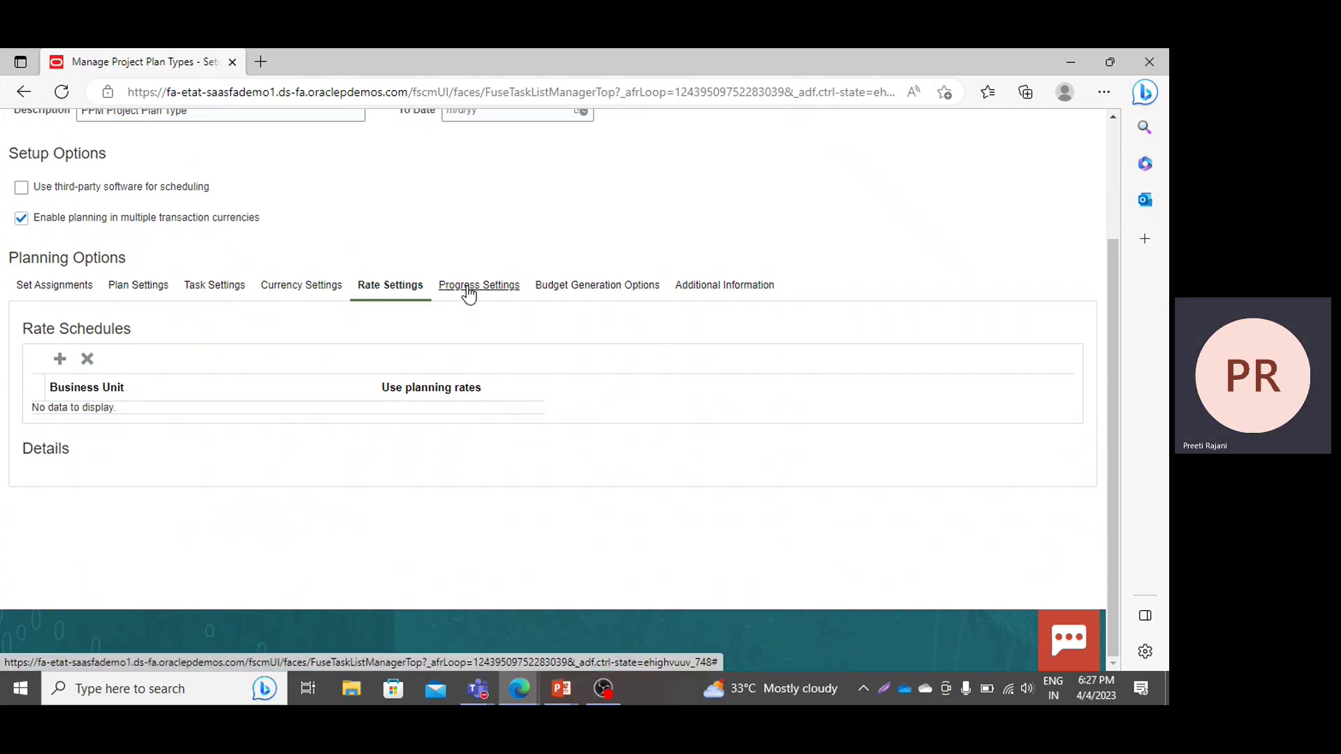
# In the progress settings, set the physical percent complete calculation method to Cost and the ETC method to Remaining plan.
pyautogui.click(470, 292)
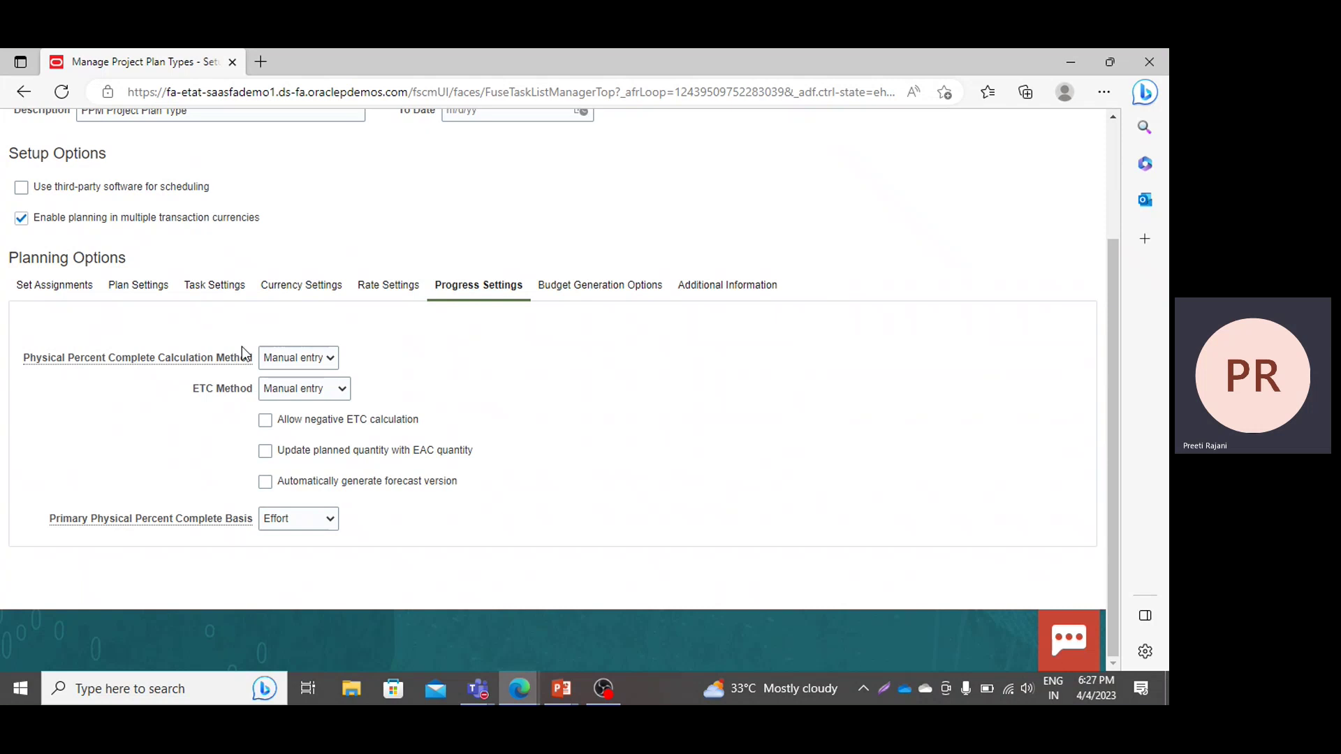
pyautogui.click(330, 359)
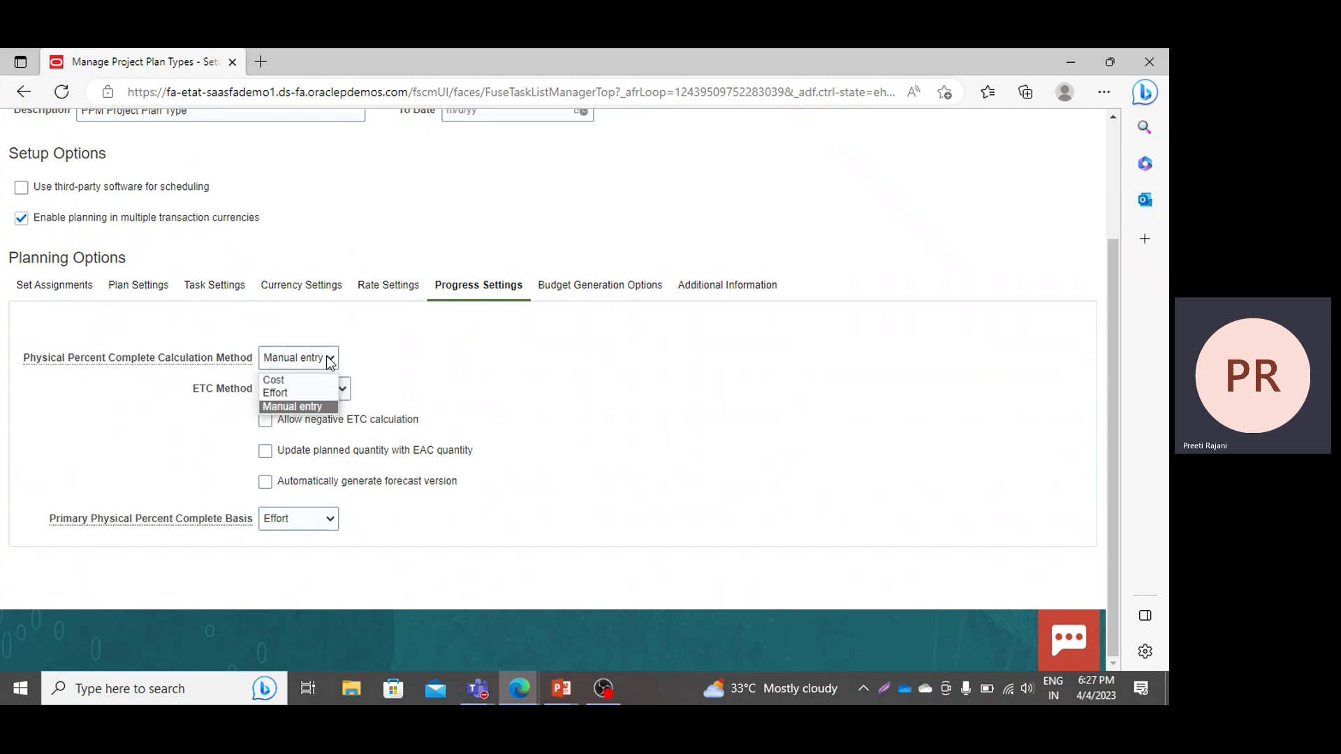
pyautogui.click(292, 380)
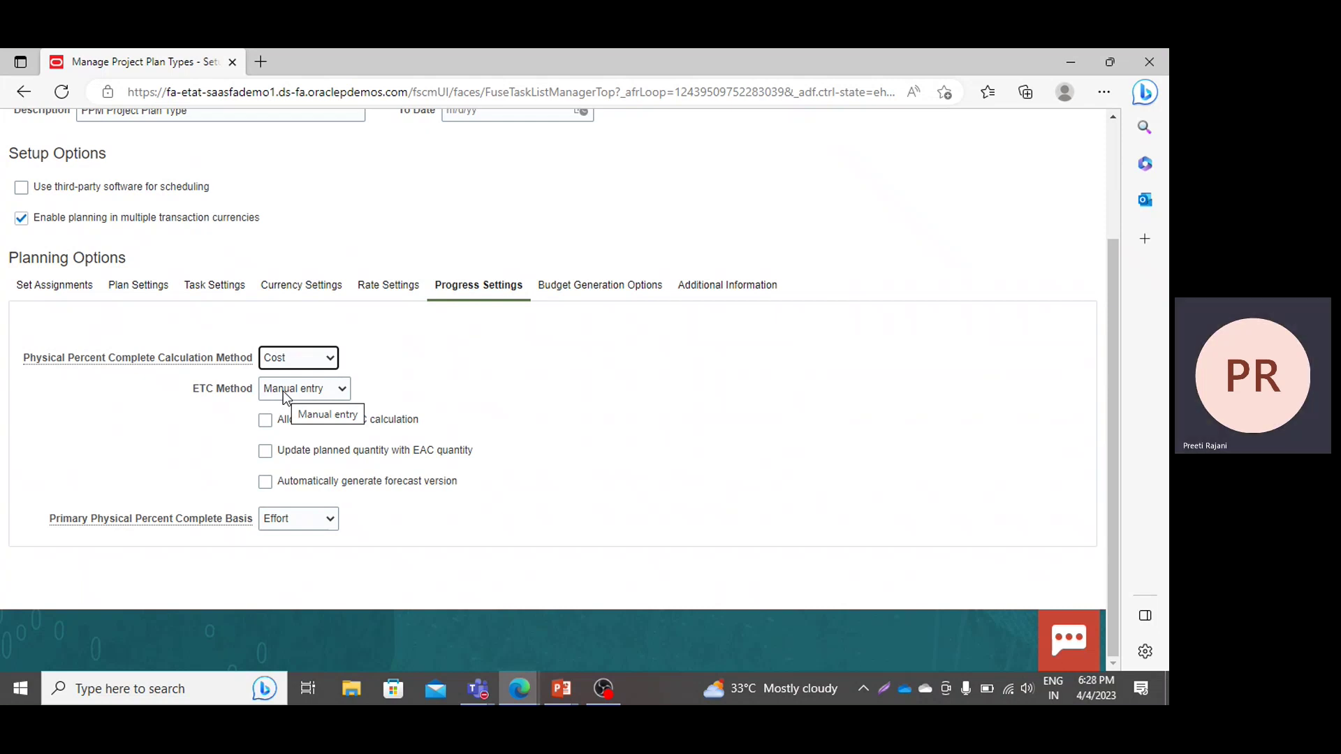
pyautogui.click(283, 391)
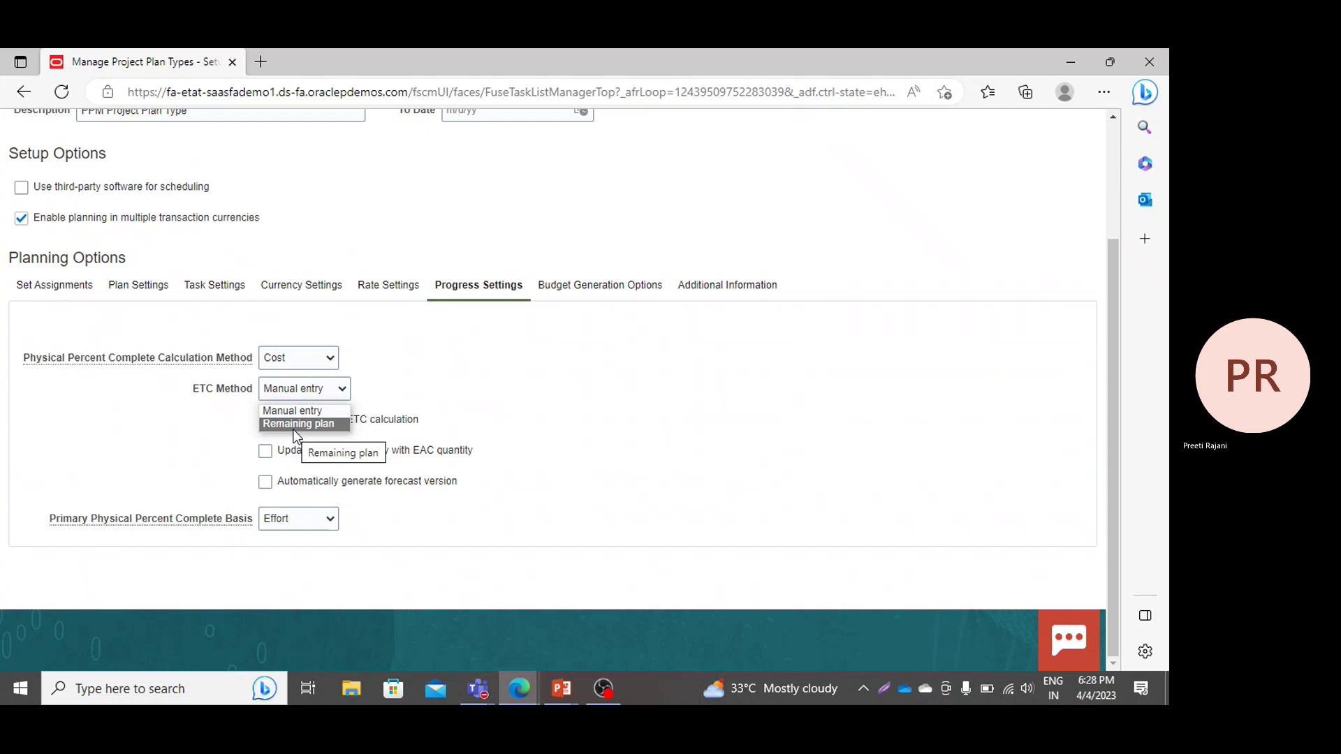
pyautogui.click(295, 426)
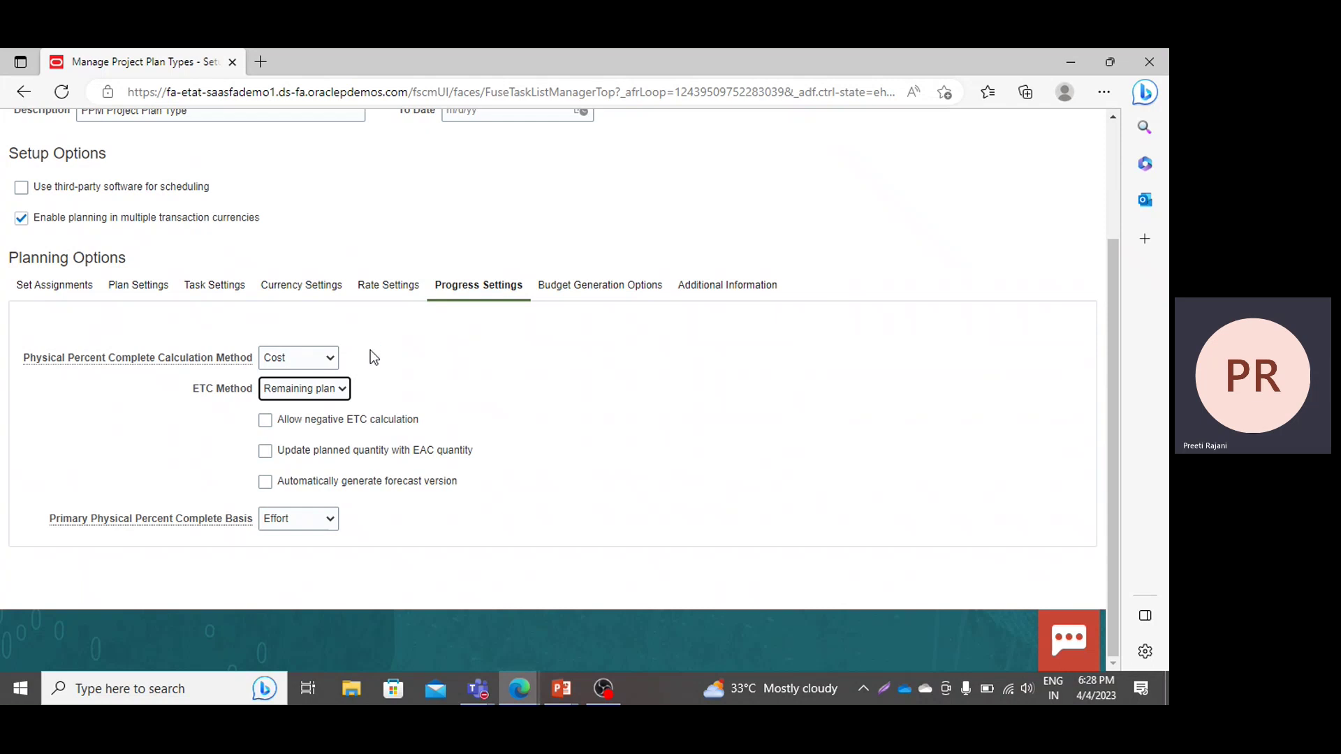
# Allow negative ETC calculation, enable updating planned quantity with EAC quantity, and set the primary physical percent complete basis to Cost.
pyautogui.click(266, 426)
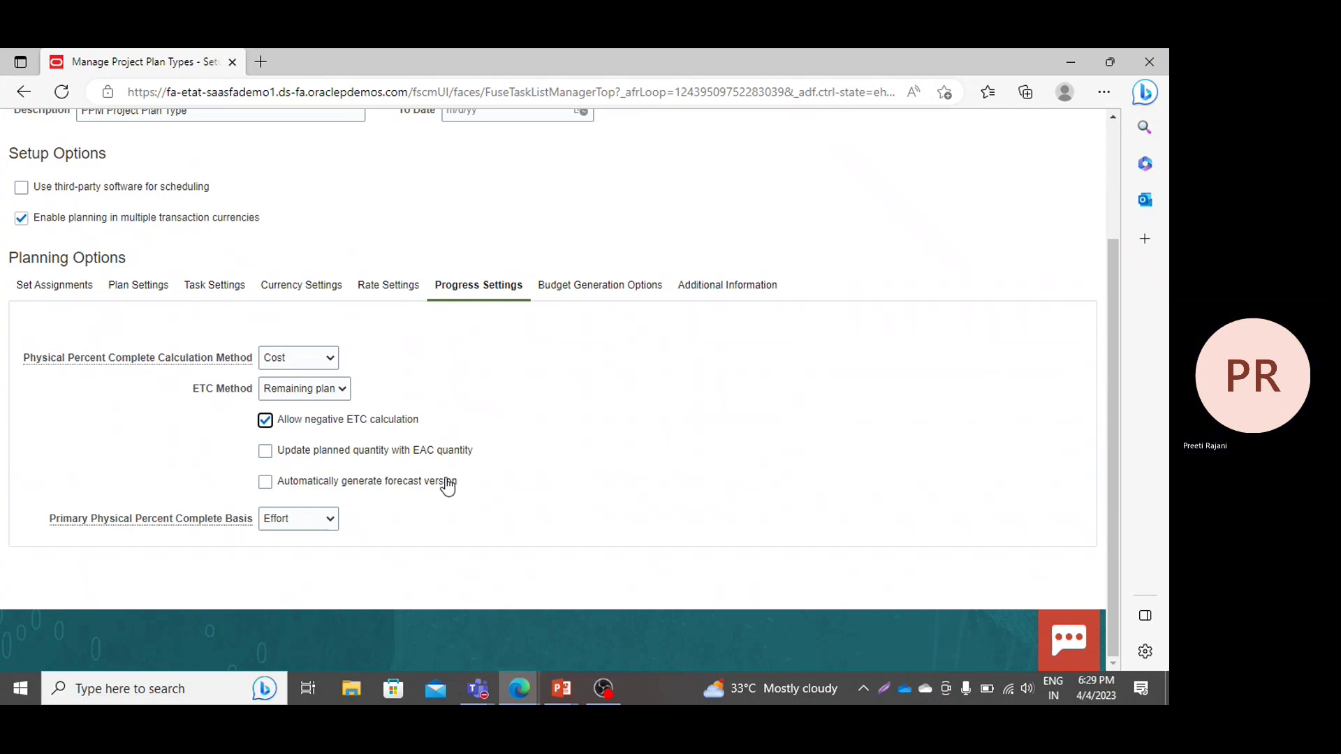
pyautogui.click(266, 454)
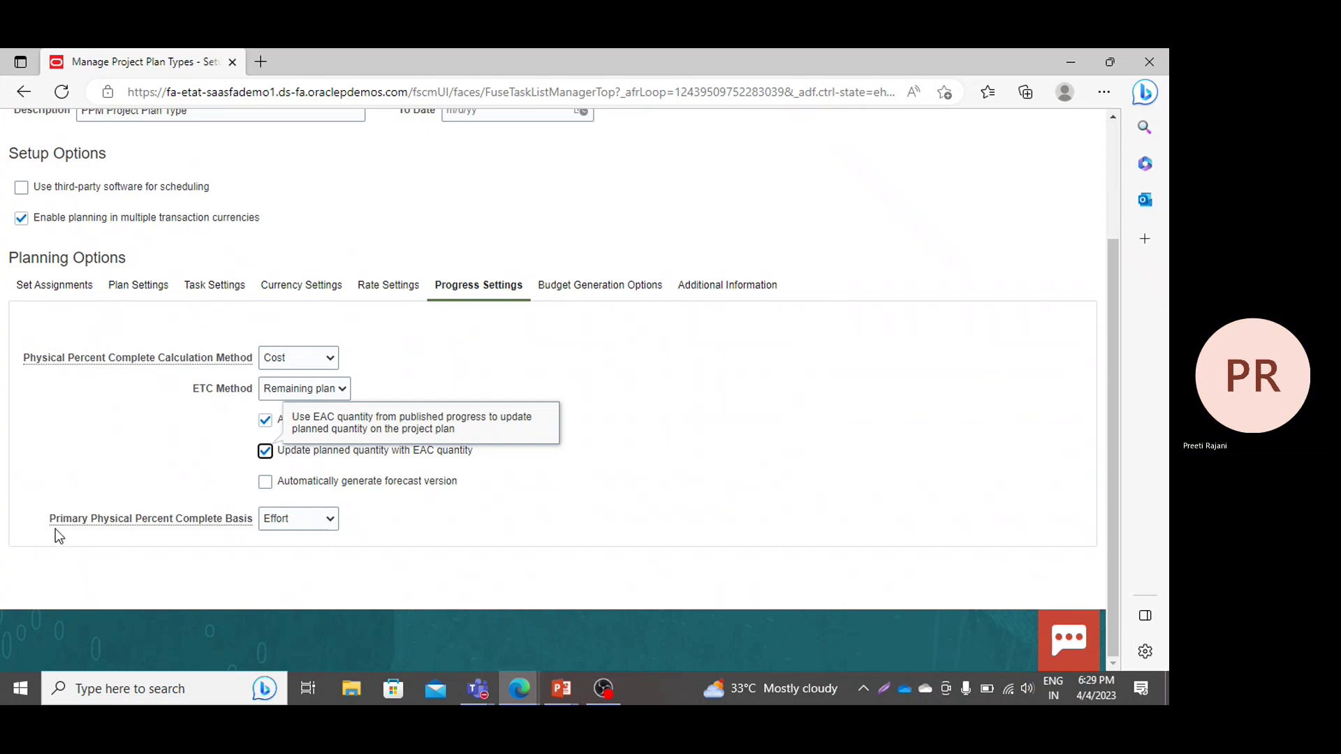
pyautogui.moveTo(112, 523)
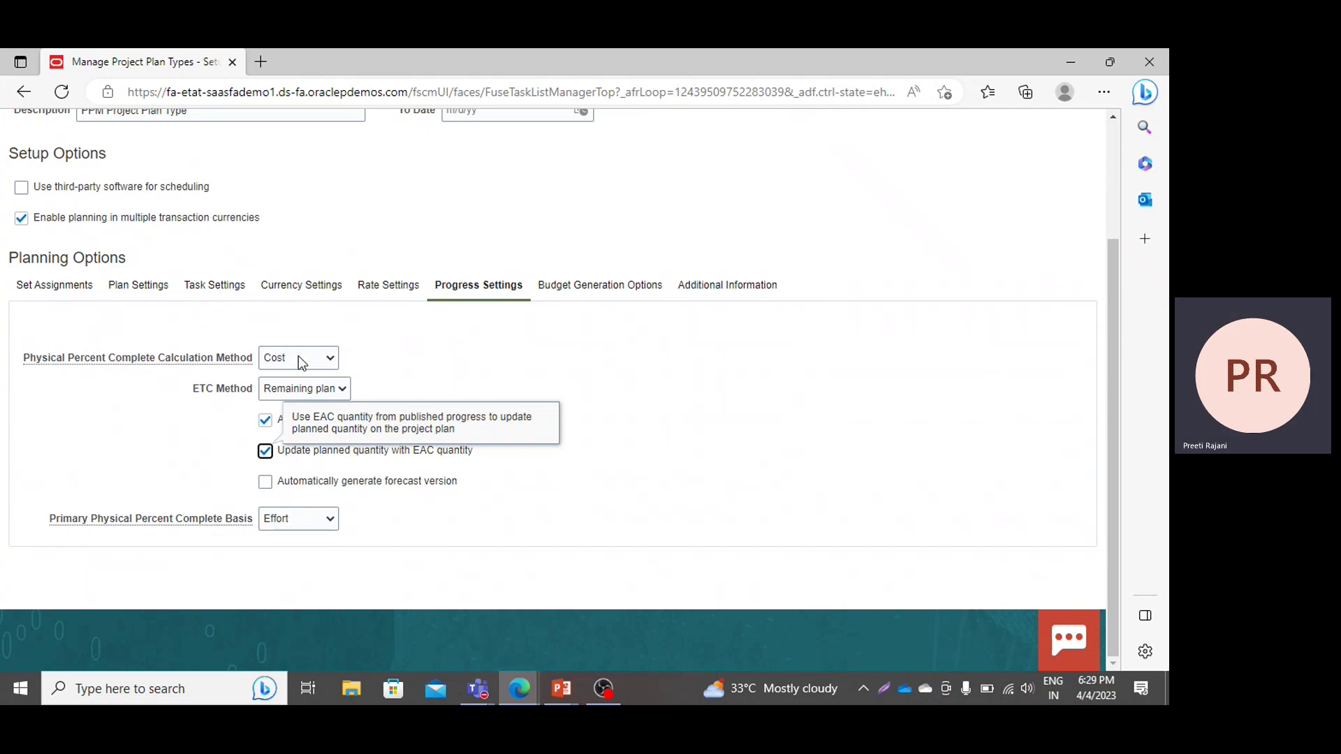
pyautogui.click(318, 520)
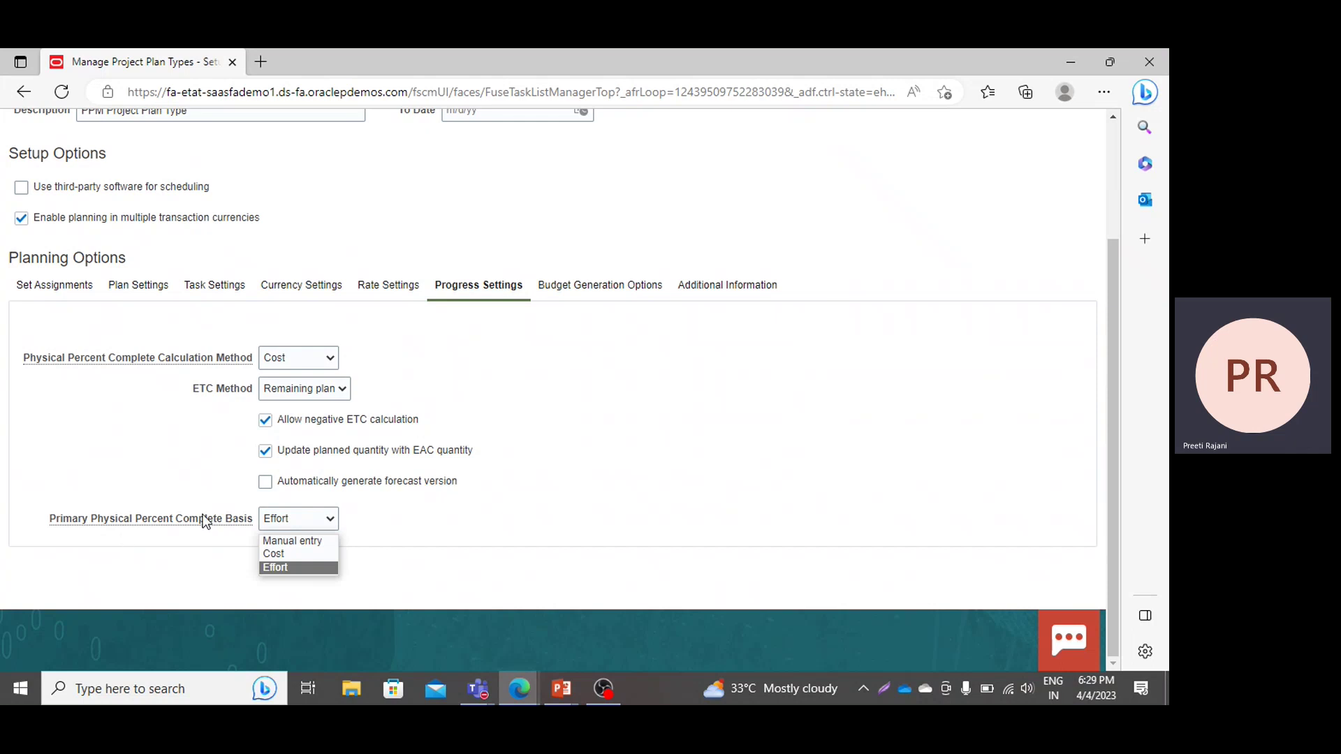
pyautogui.click(310, 555)
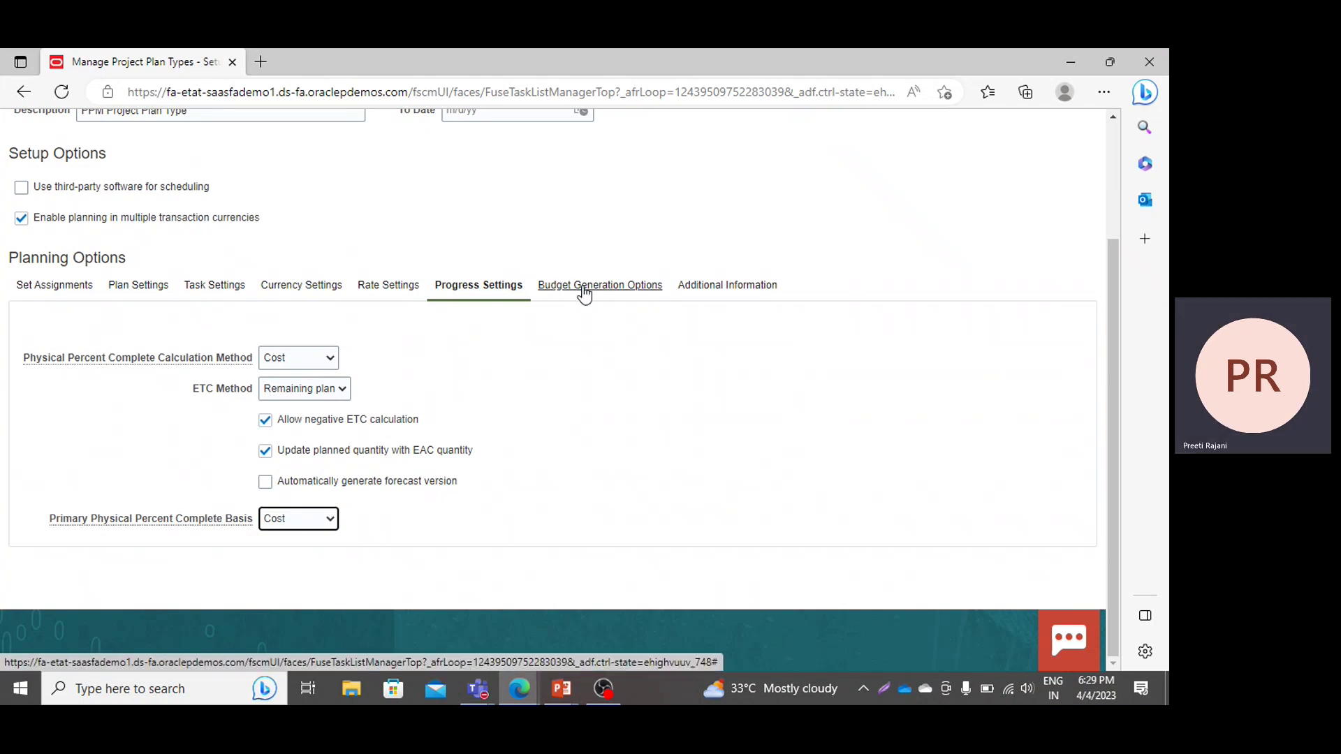
# Review the budget generation options and additional information without changing them, and save and close the PPM Project Plan Type.
pyautogui.click(585, 287)
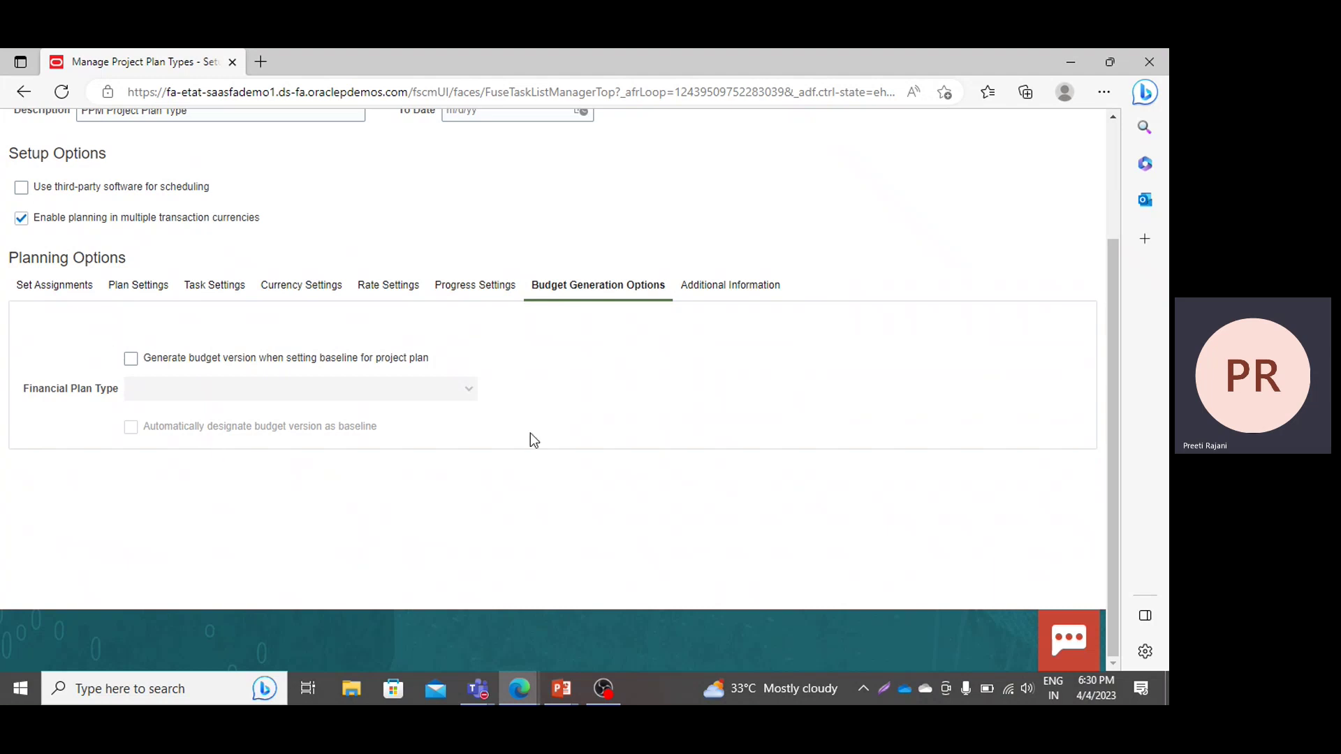
pyautogui.click(714, 288)
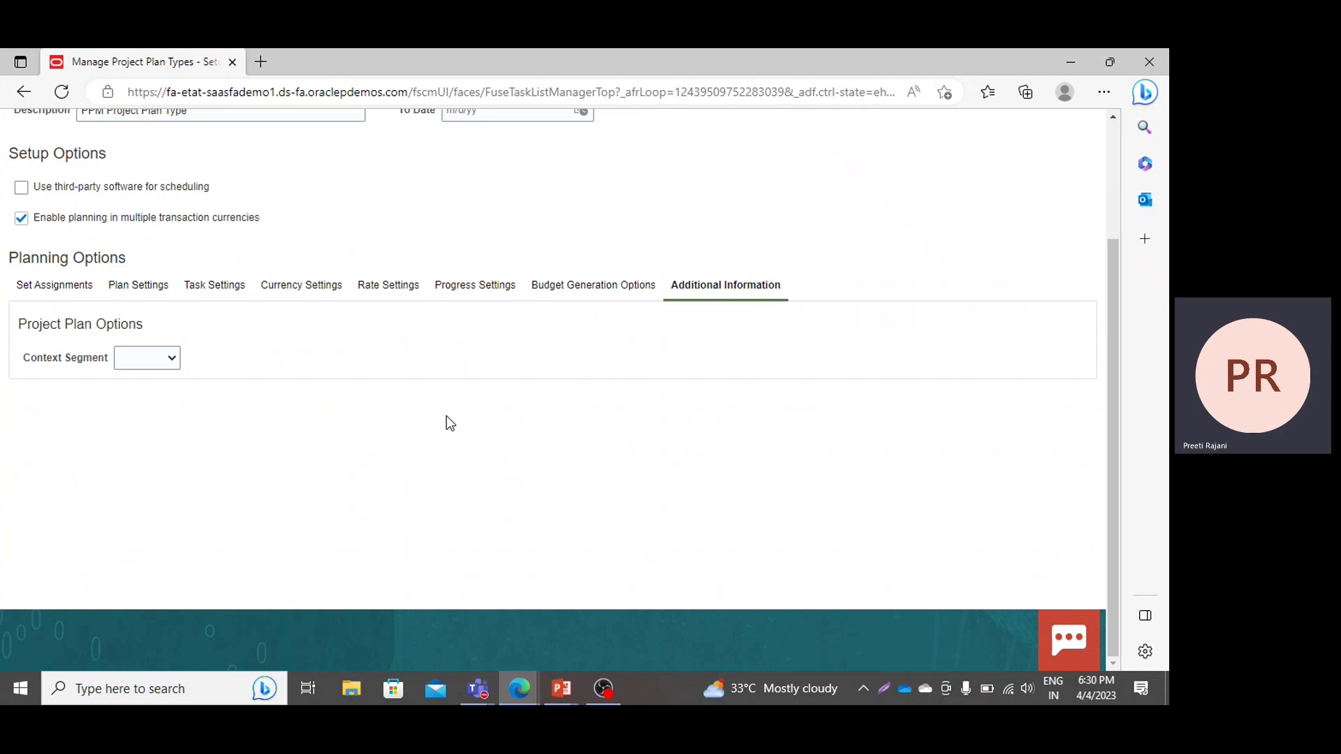
pyautogui.scroll(3, 952, 230)
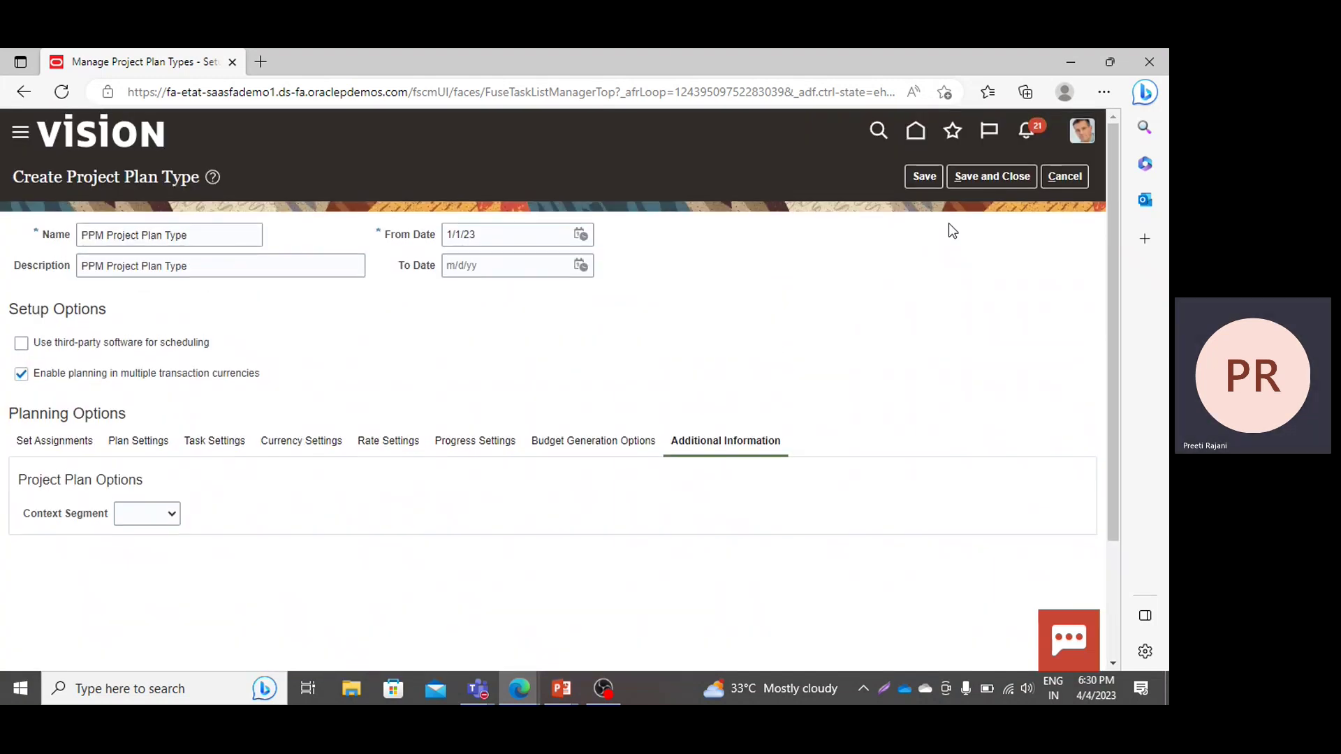
pyautogui.click(983, 176)
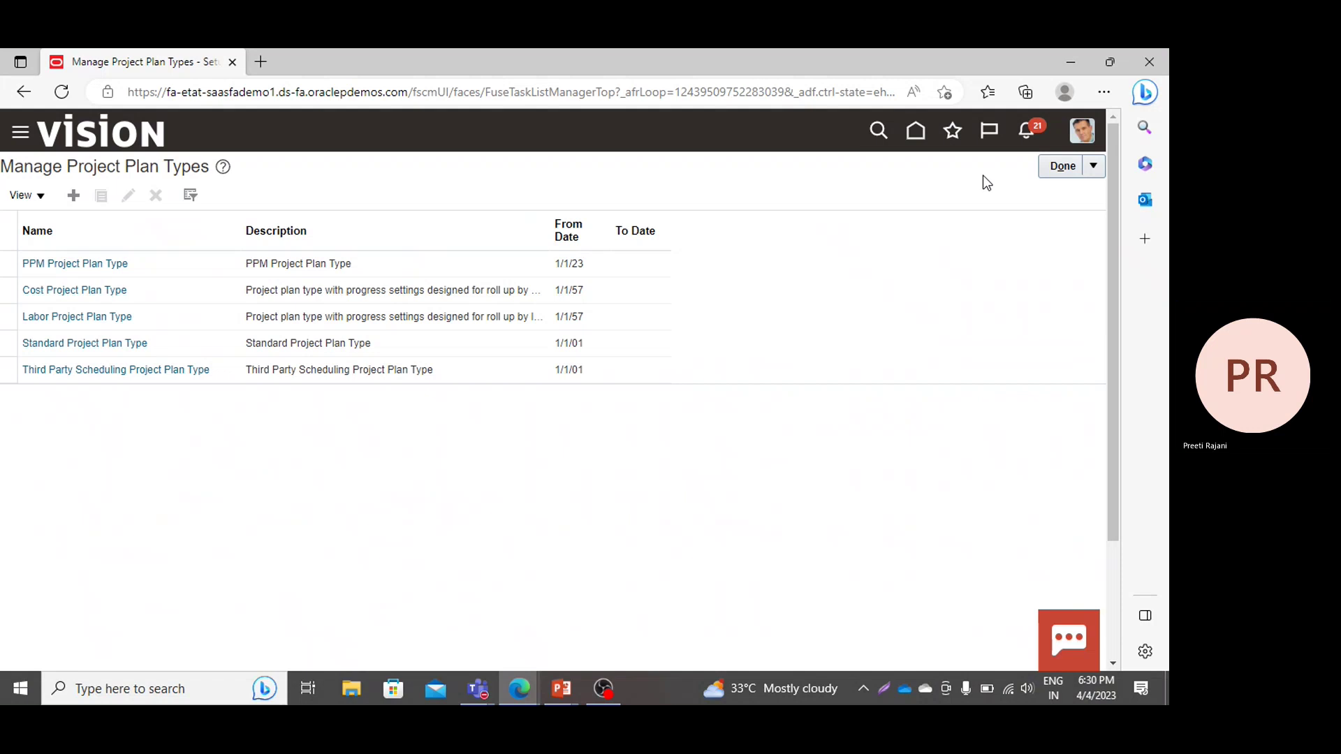
pyautogui.click(1082, 133)
pyautogui.click(638, 185)
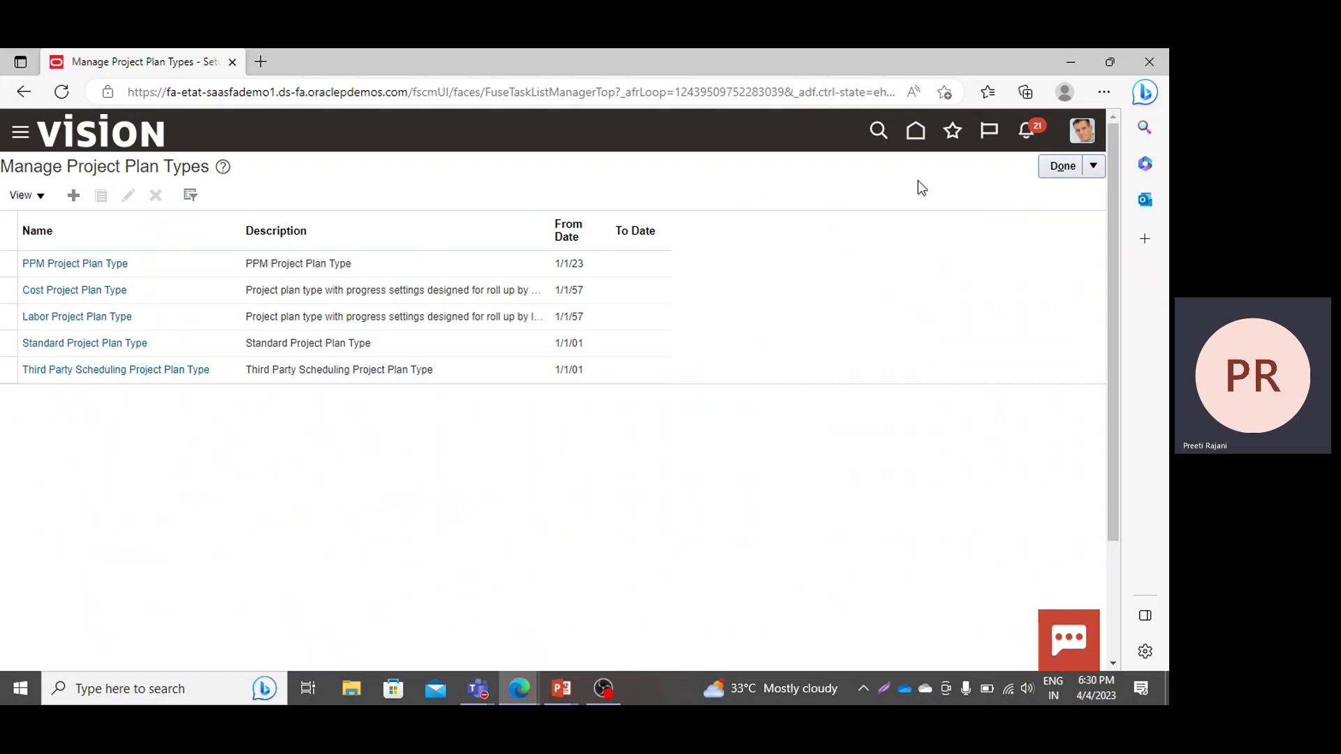
# Leave the project plan types list and open the Manage Project Templates task of the Project Foundation area.
pyautogui.click(1063, 166)
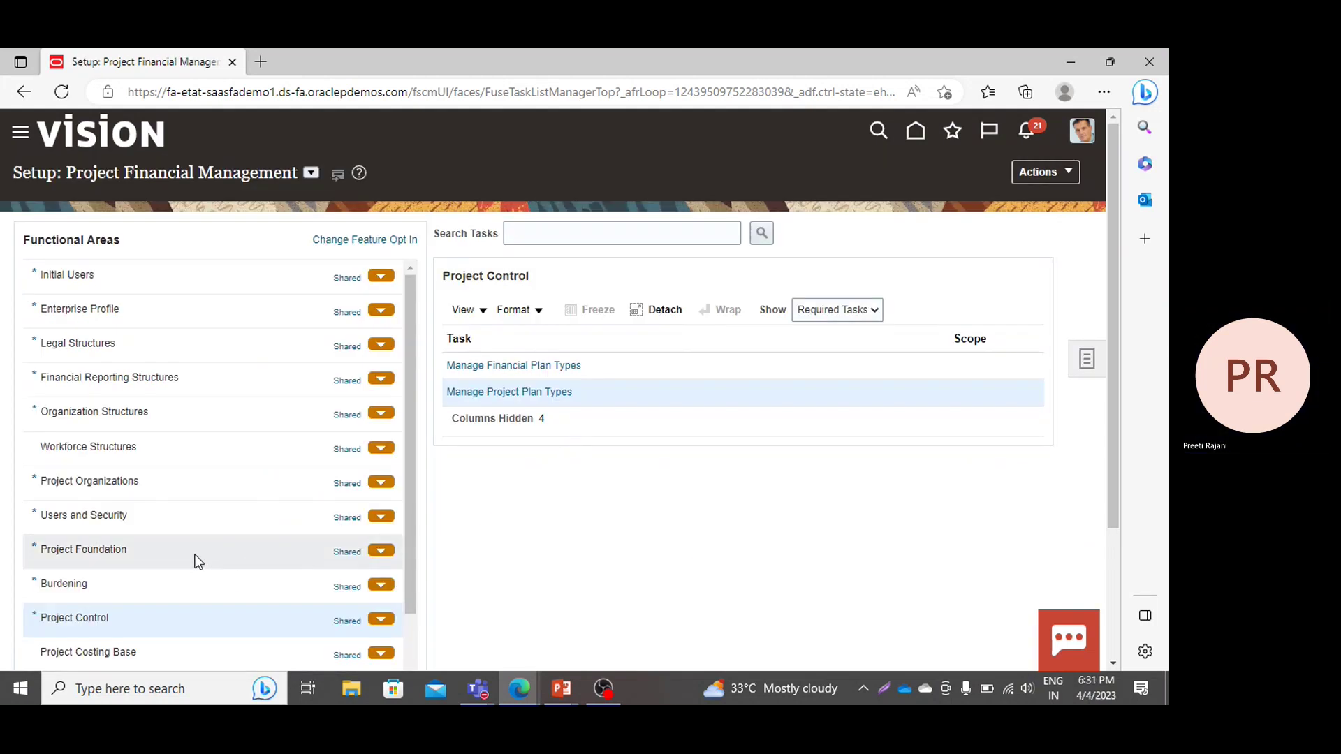
pyautogui.click(195, 557)
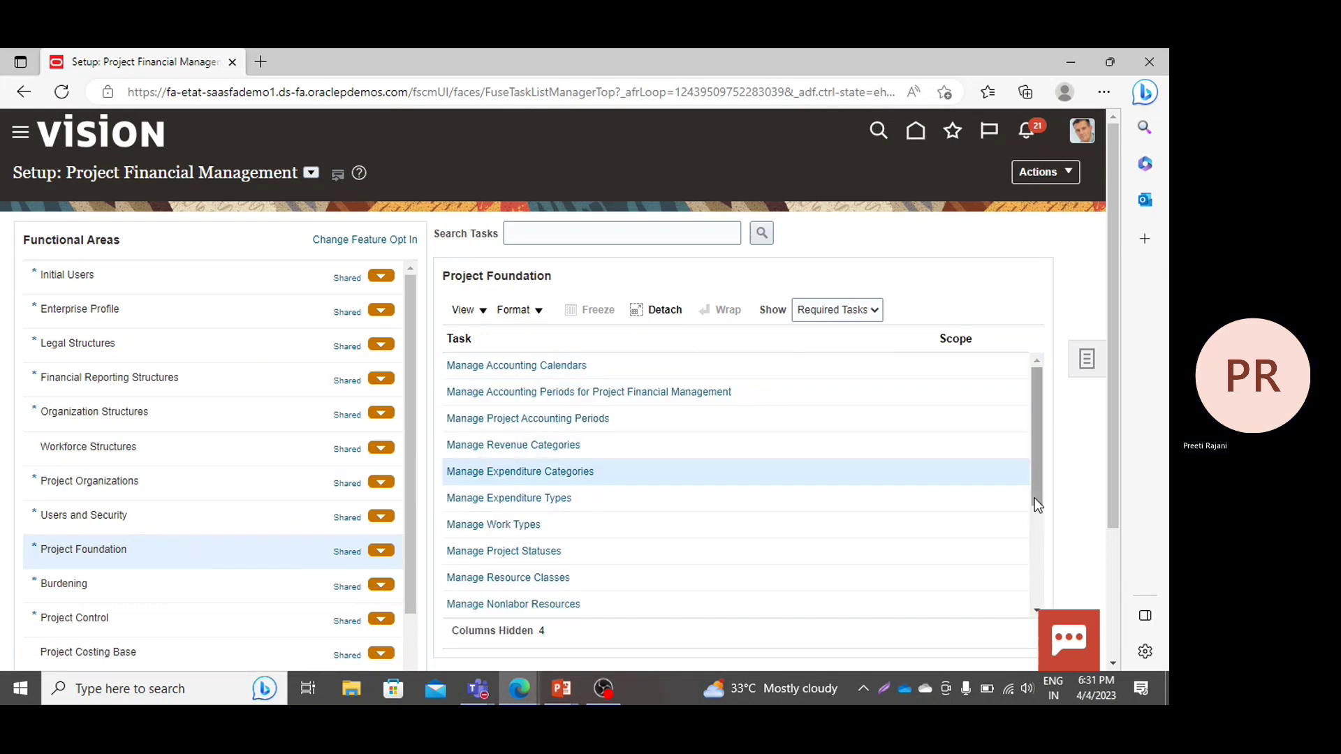
pyautogui.moveTo(1034, 498); pyautogui.dragTo(1035, 601)
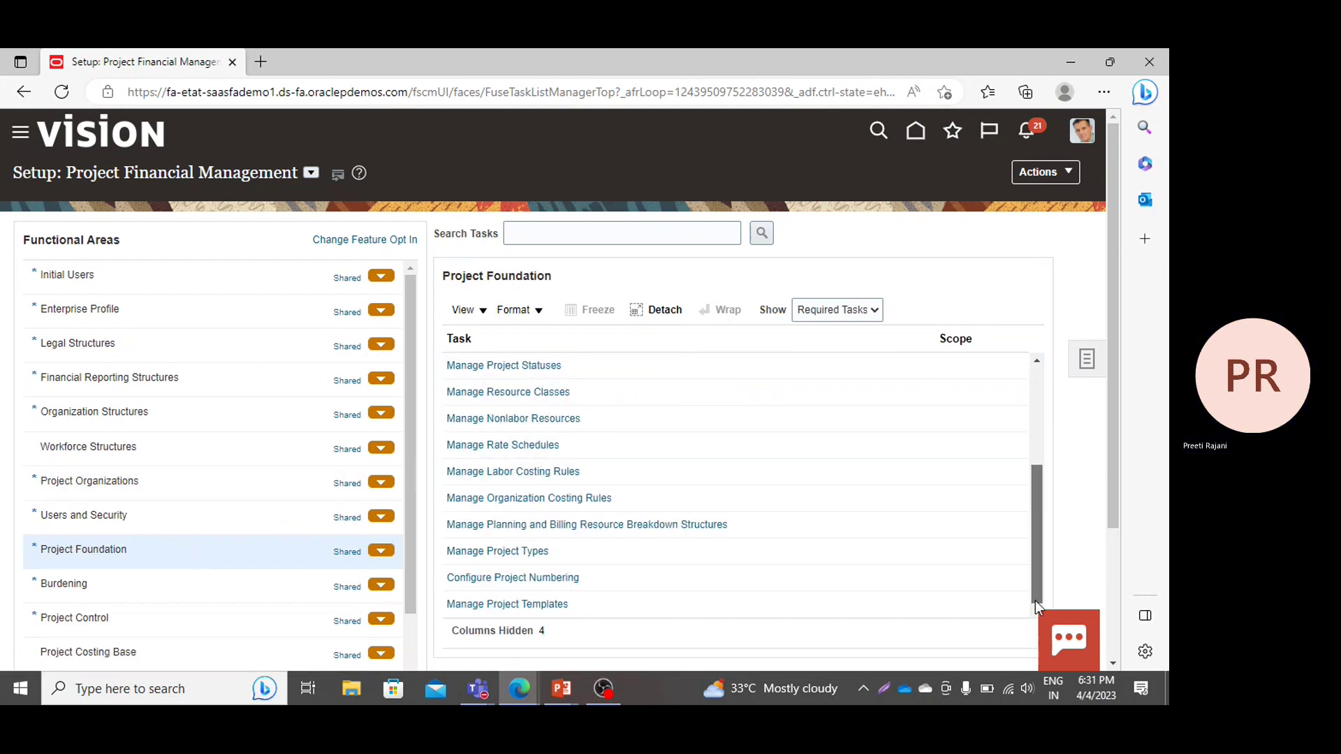
pyautogui.click(470, 605)
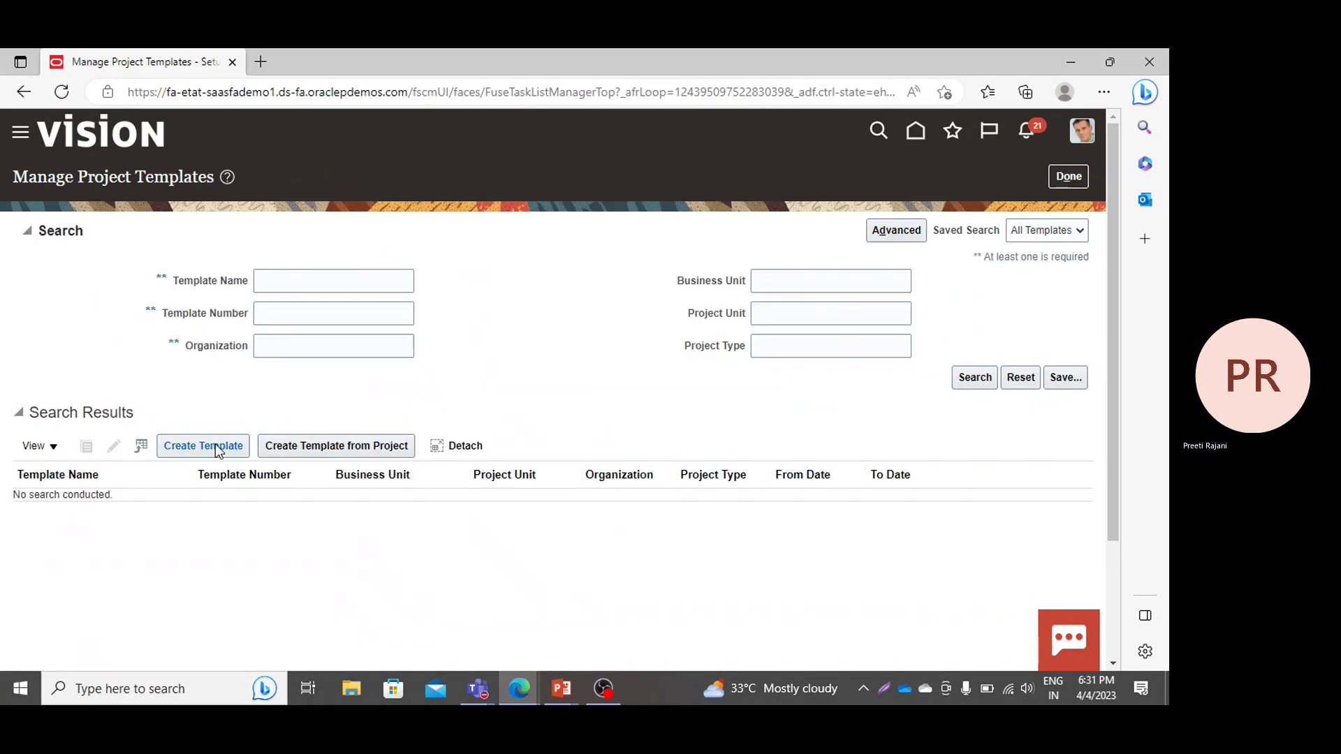
# Search the project templates by the name "PPM" and open the Basic Information of template PPM-01 for editing.
pyautogui.click(306, 285)
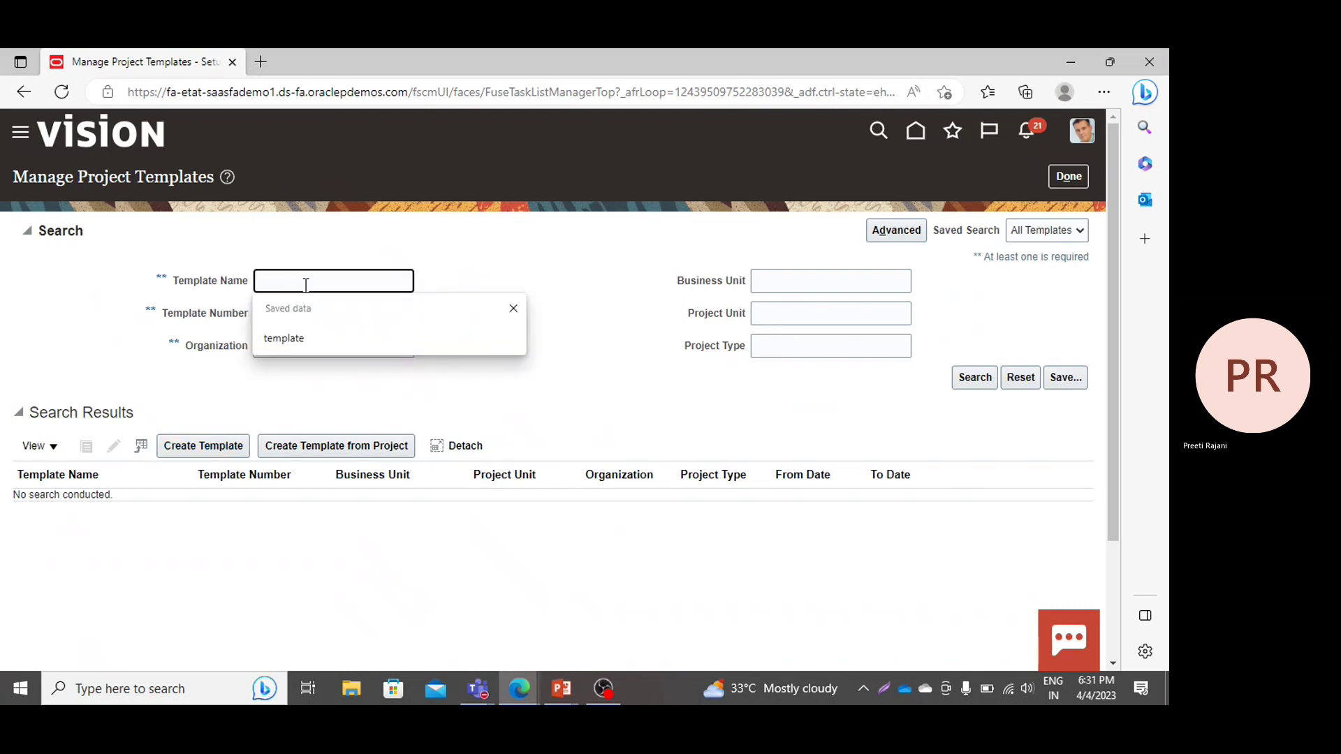
pyautogui.write('PPM')
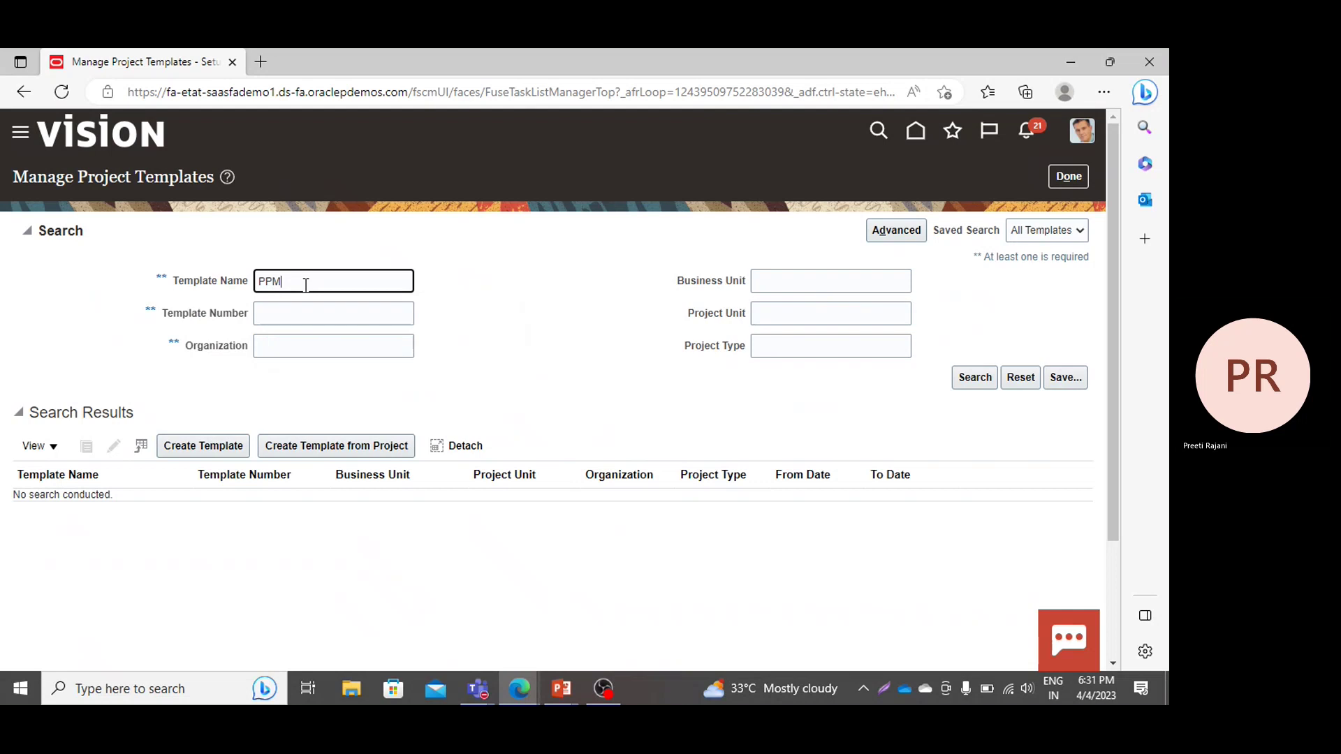
pyautogui.press('Return')
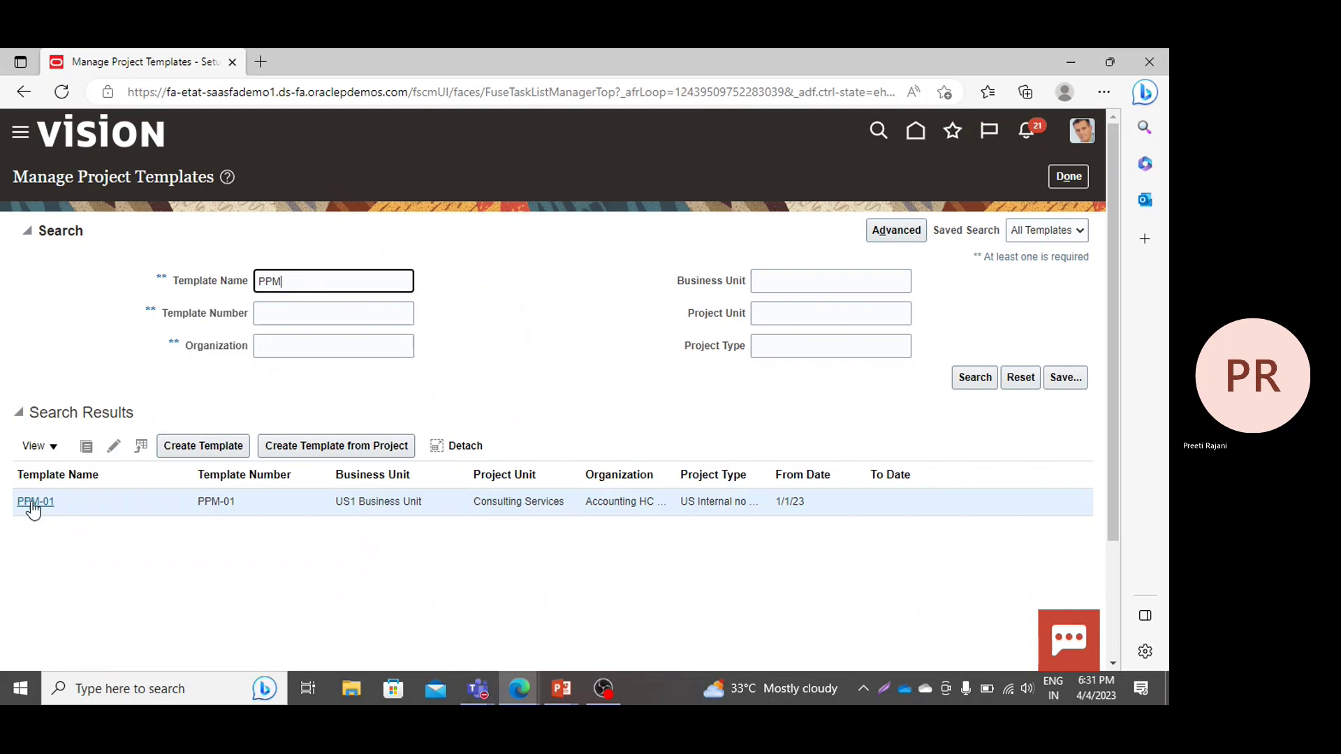
pyautogui.click(113, 446)
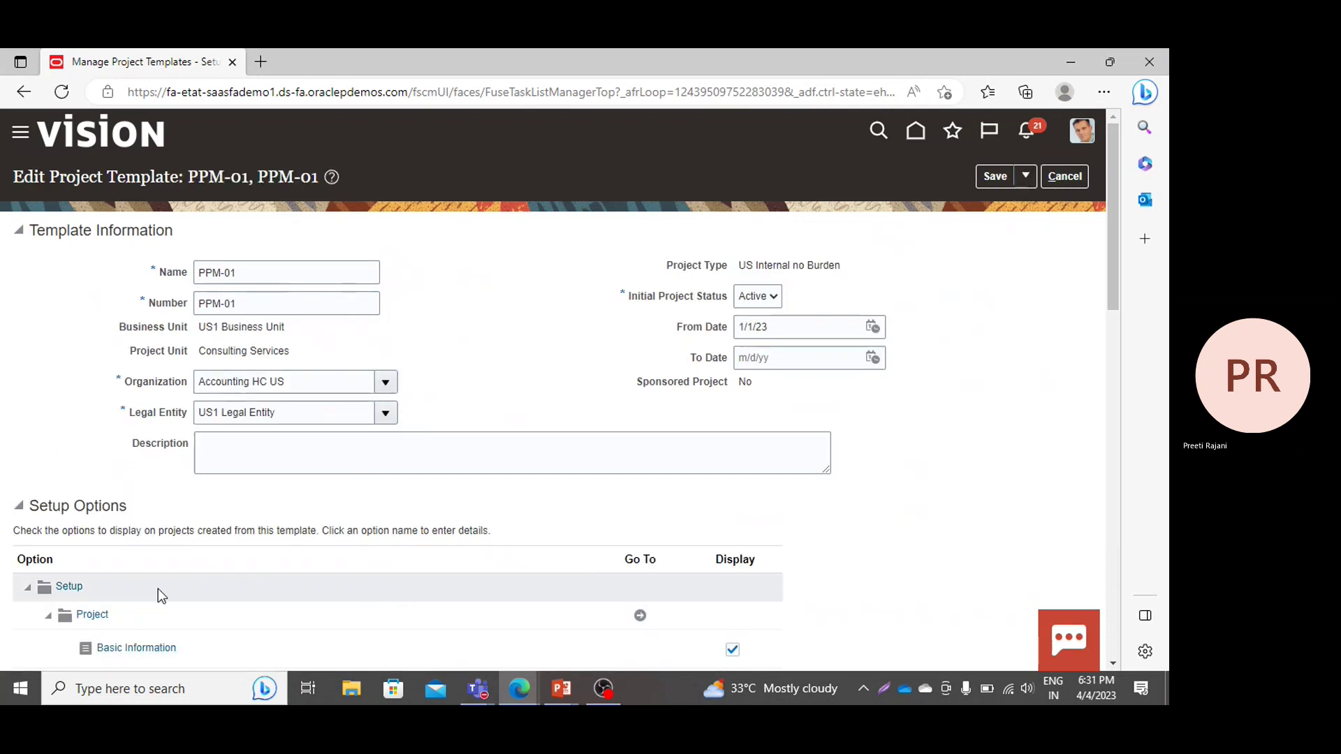
pyautogui.click(134, 649)
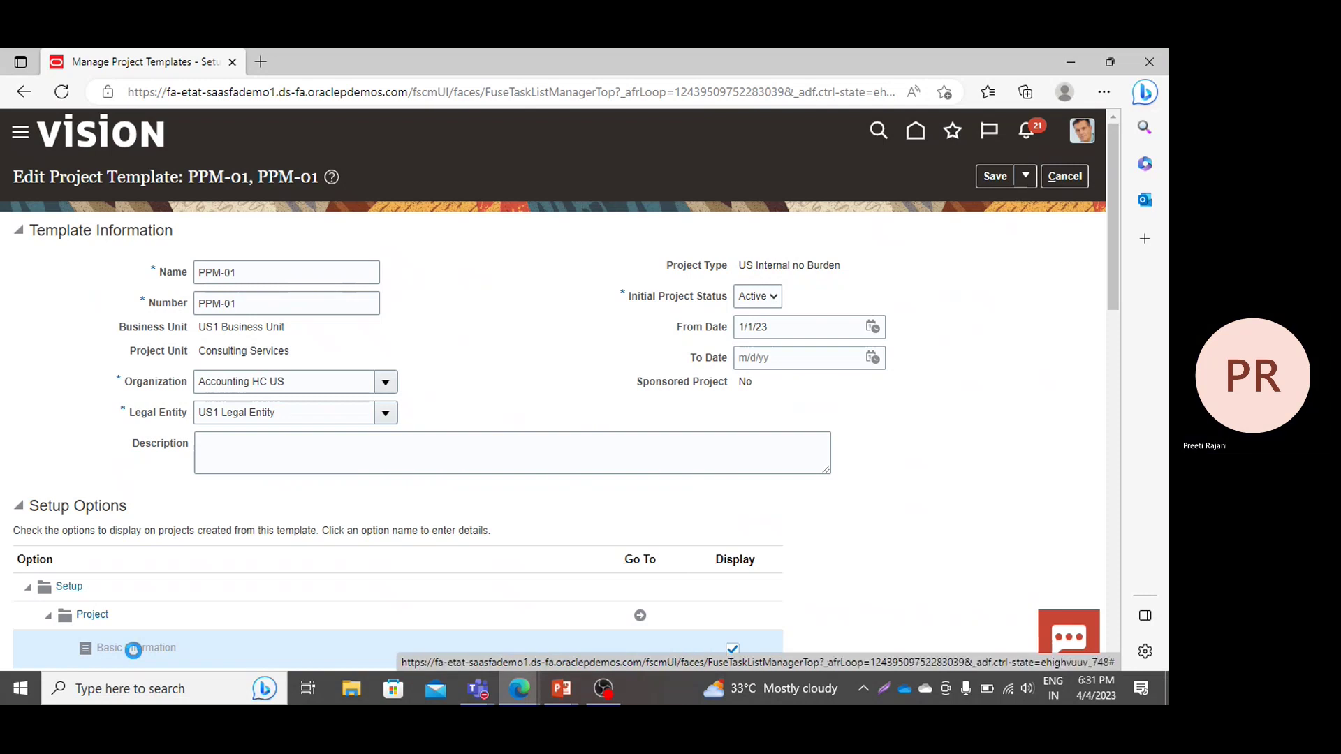
# Open the template's project plan type for editing, review its plan settings without changing them, and save and close it.
pyautogui.scroll(-3, 105, 647)
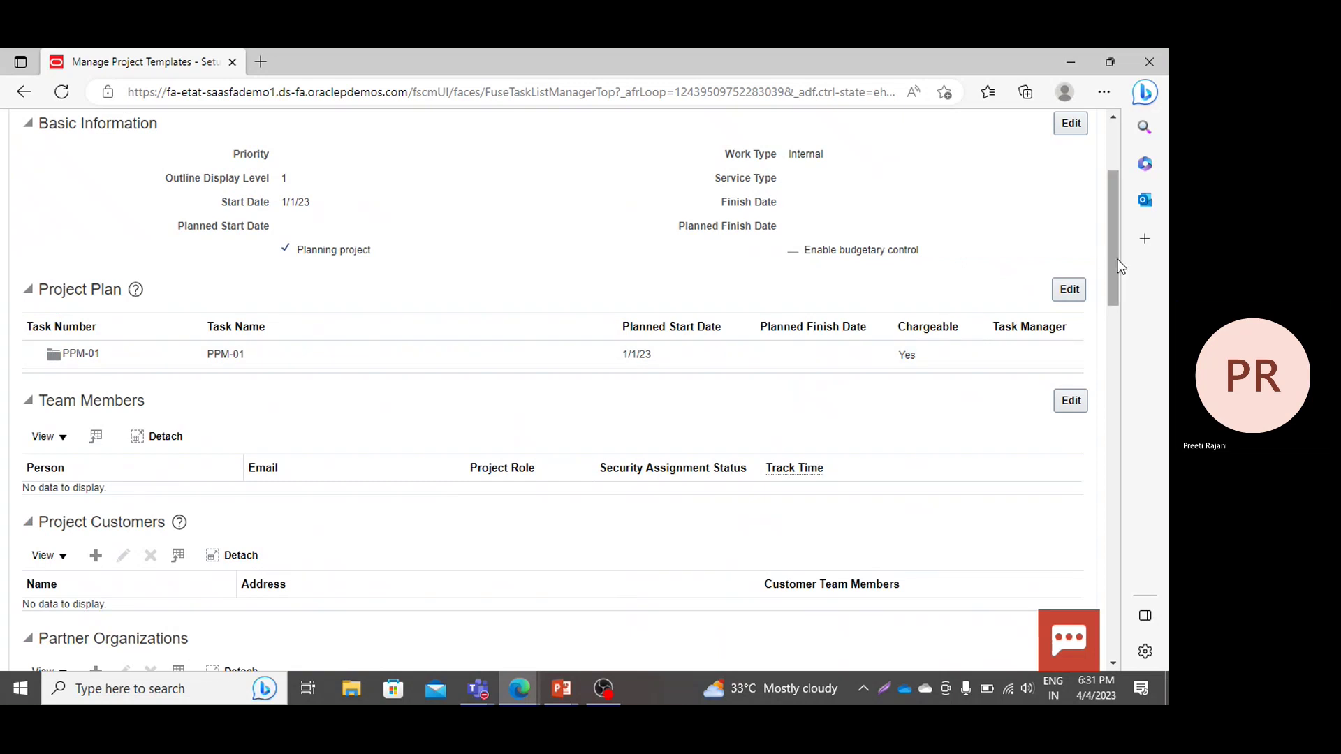
pyautogui.moveTo(1113, 259); pyautogui.dragTo(1086, 419)
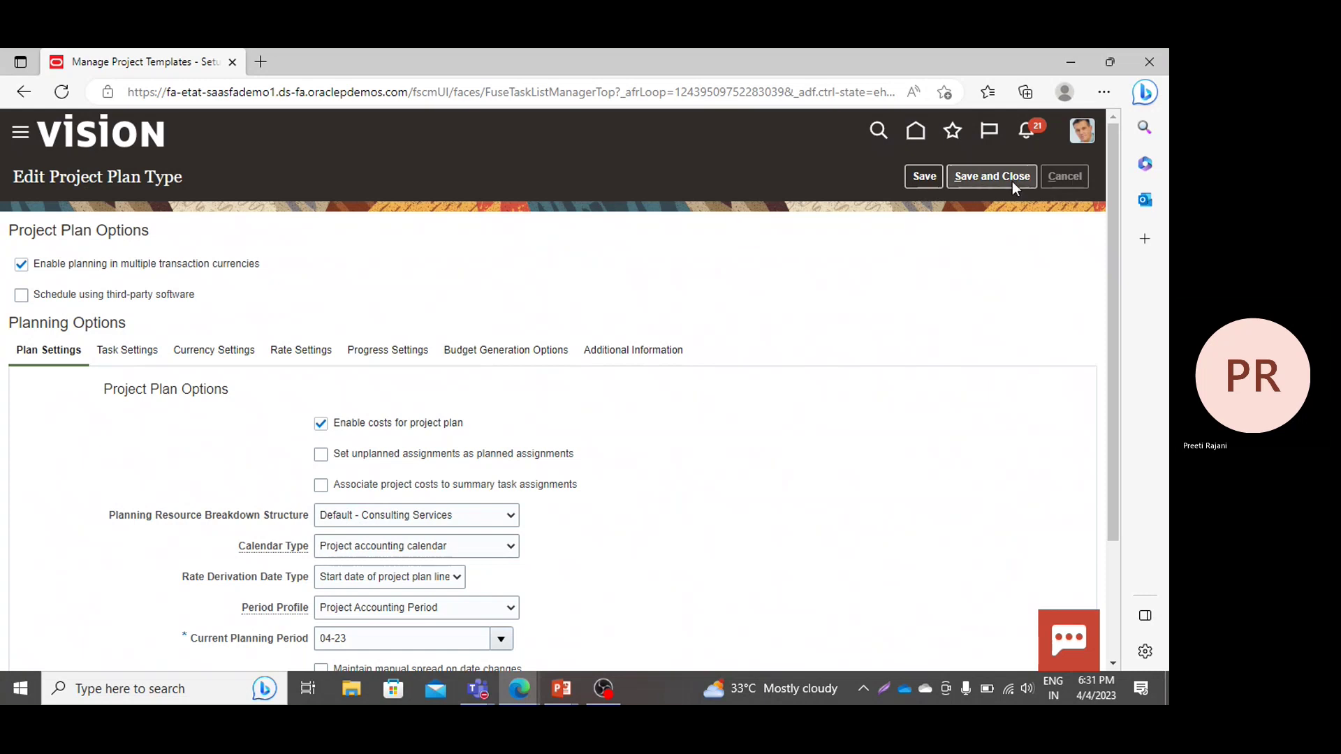
pyautogui.scroll(-2, 982, 374)
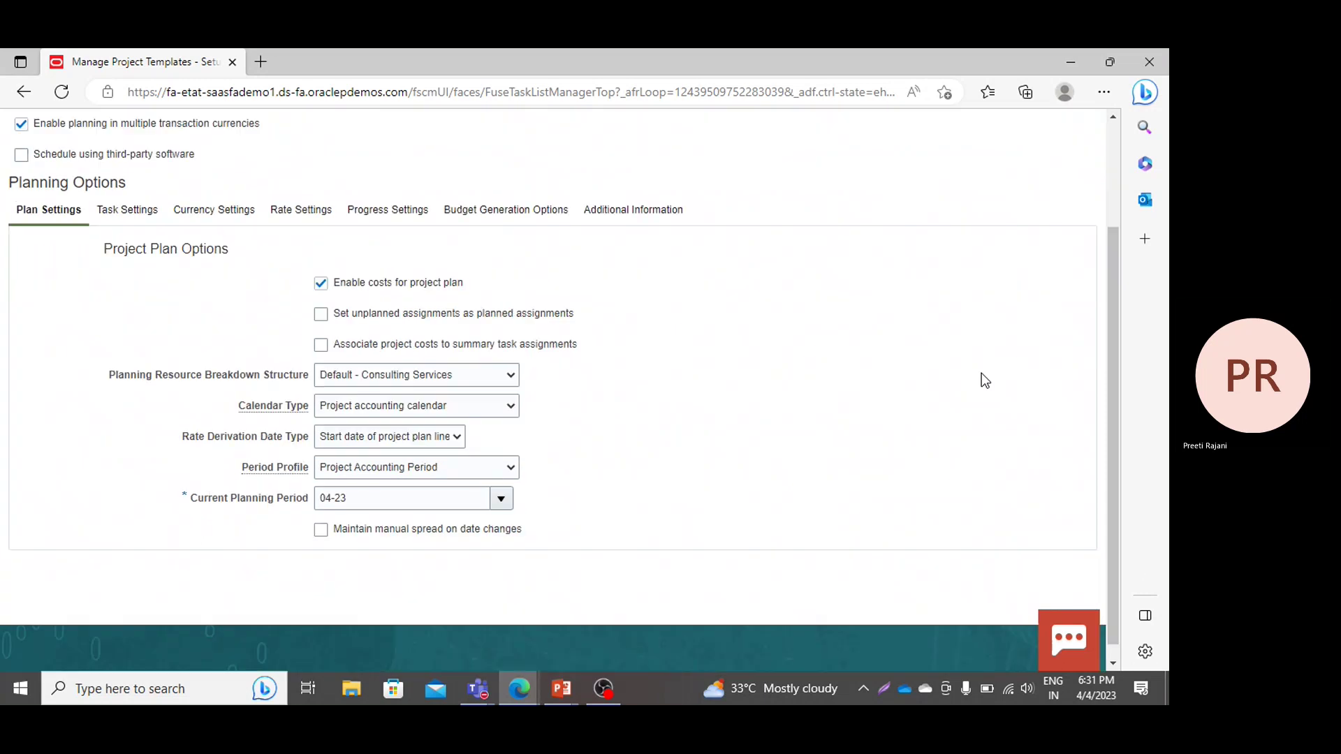
pyautogui.scroll(2, 981, 374)
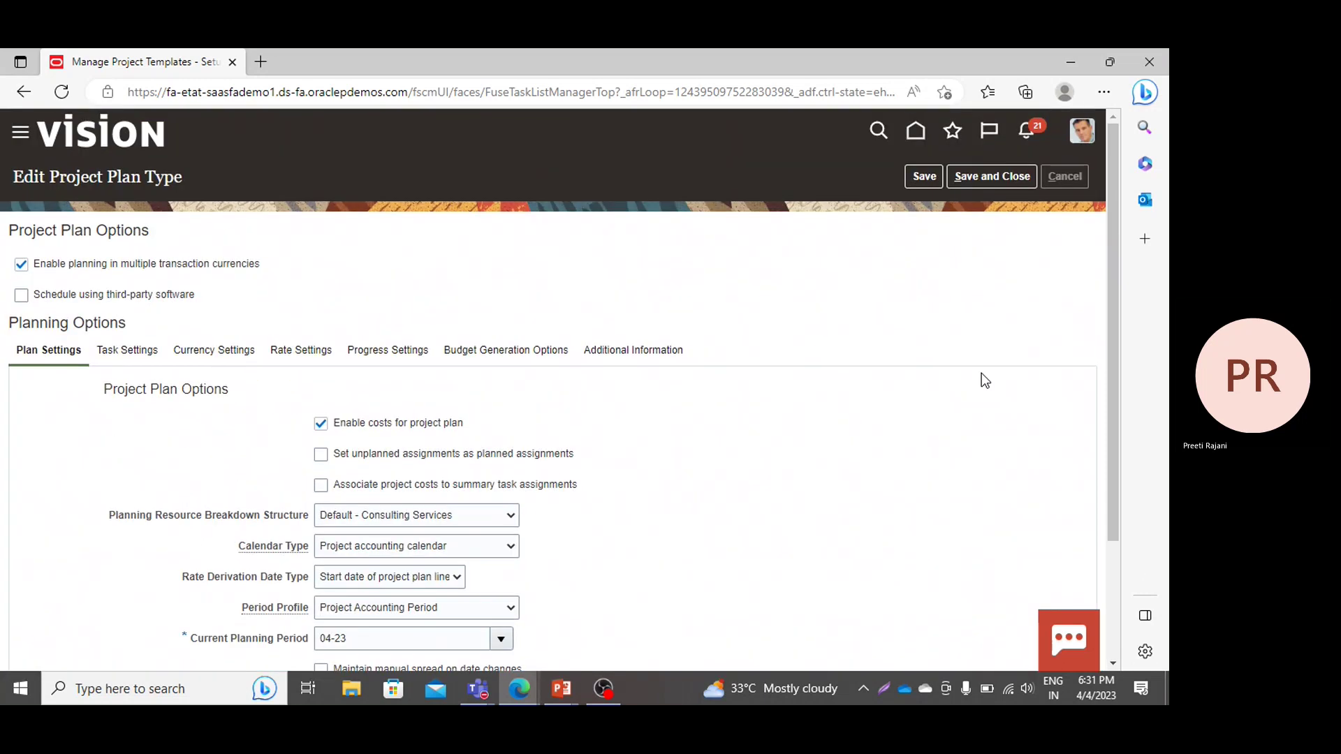
pyautogui.click(974, 174)
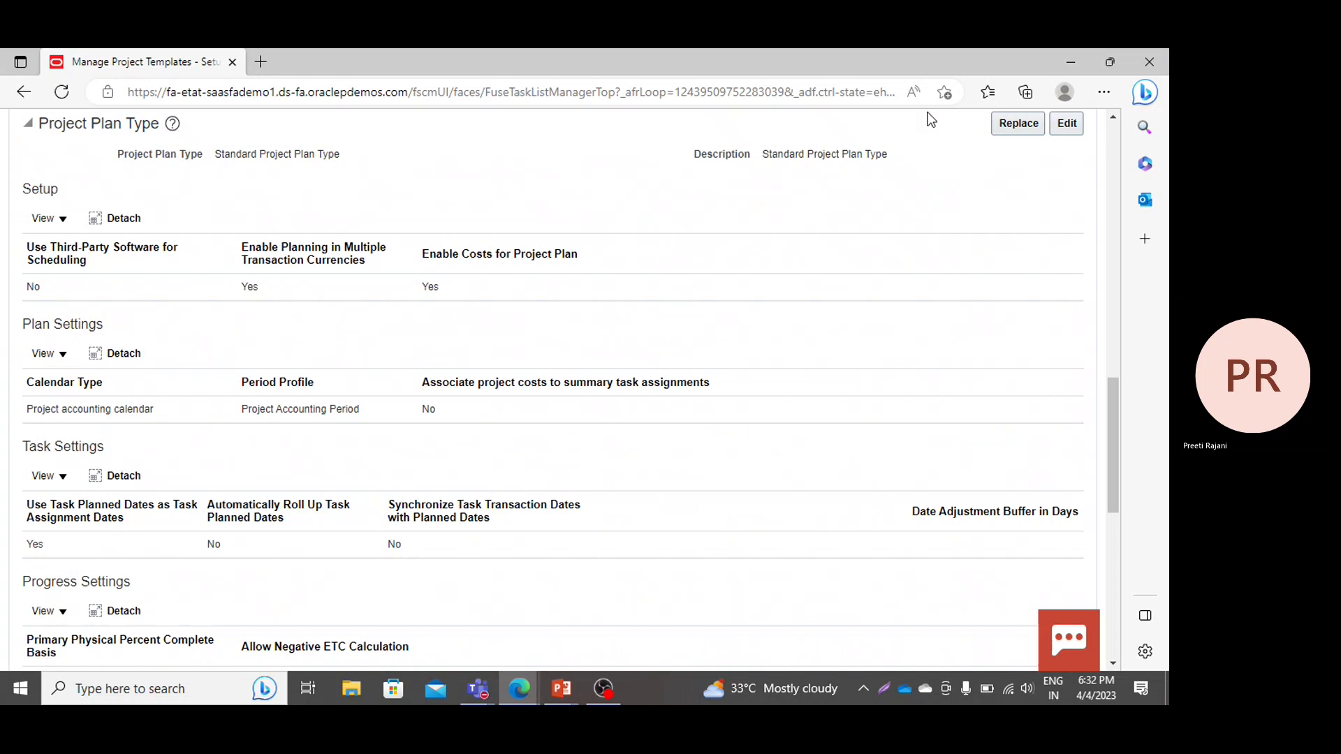
# Replace the template's Standard Project Plan Type with PPM Project Plan Type and save the replacement.
pyautogui.click(1024, 126)
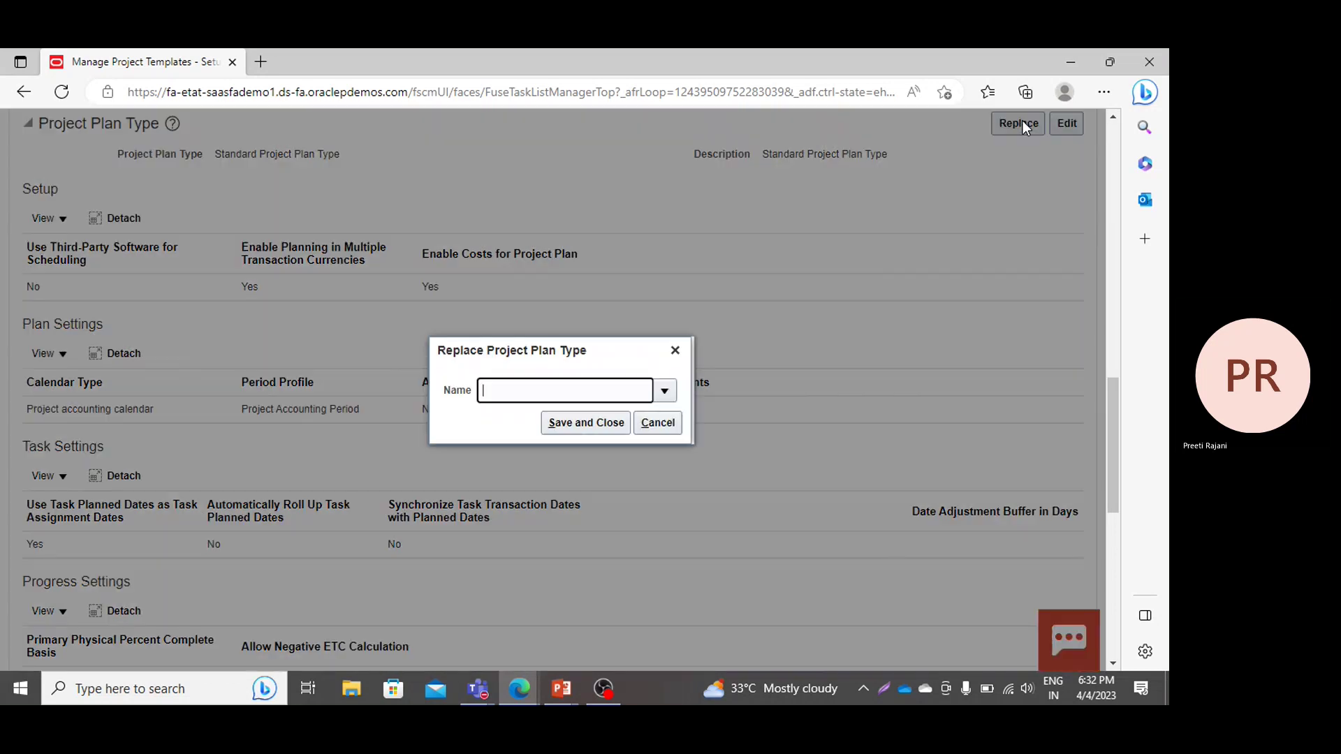
pyautogui.write('PPM')
pyautogui.click(609, 410)
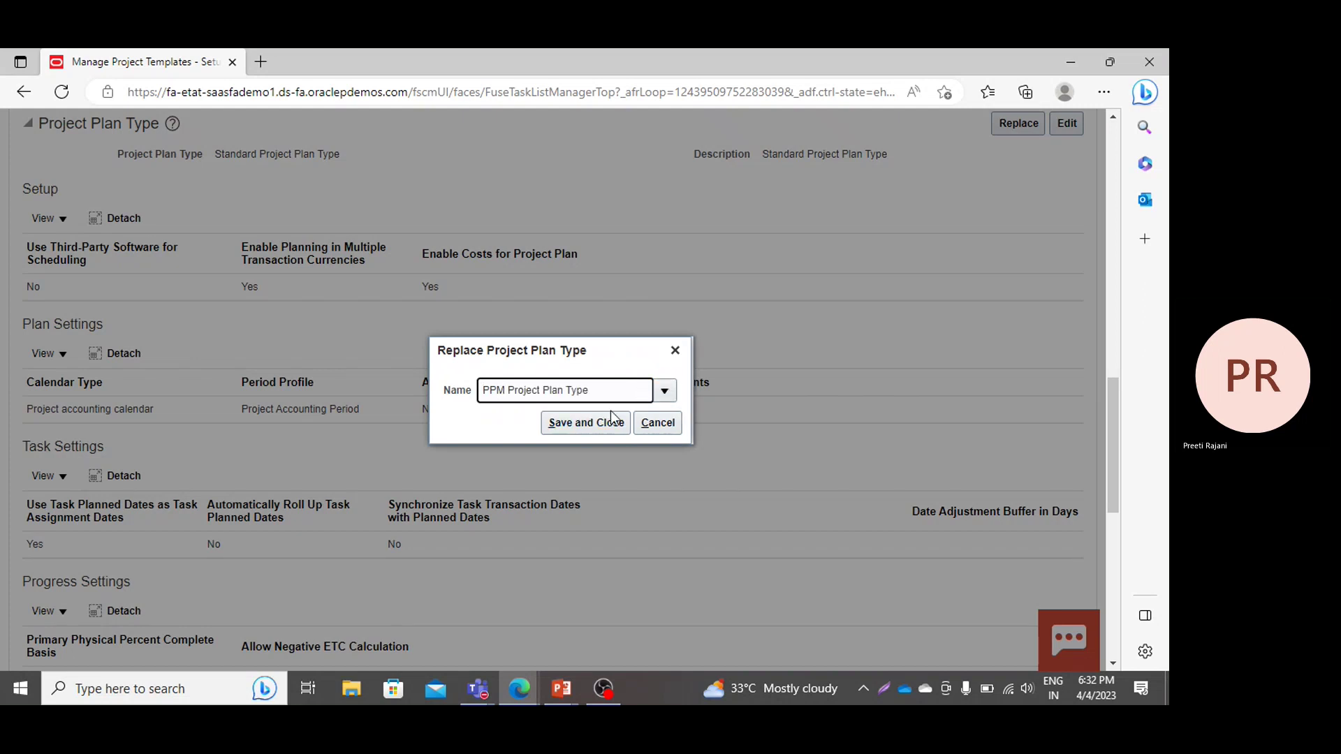
pyautogui.click(598, 424)
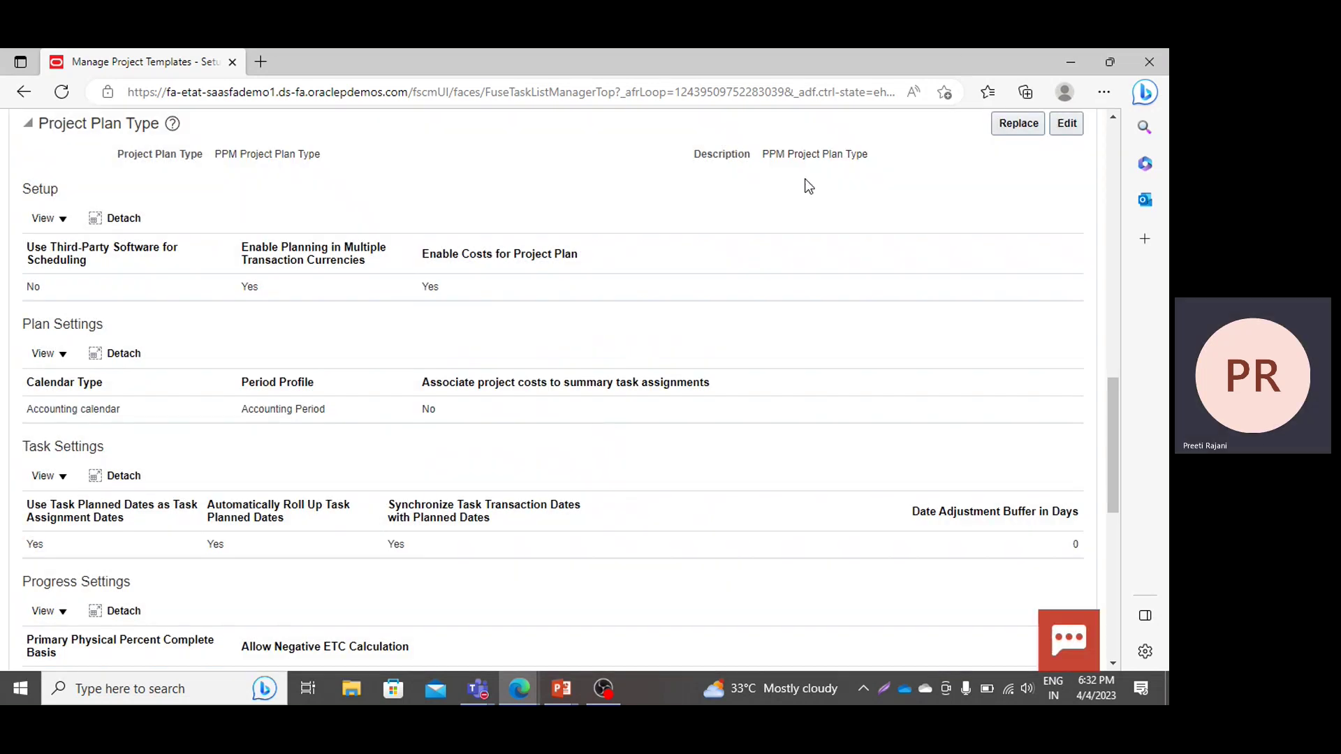
# Open the project plan of template PPM-01, review its tasks without changing them, and save and close it.
pyautogui.scroll(12, 903, 118)
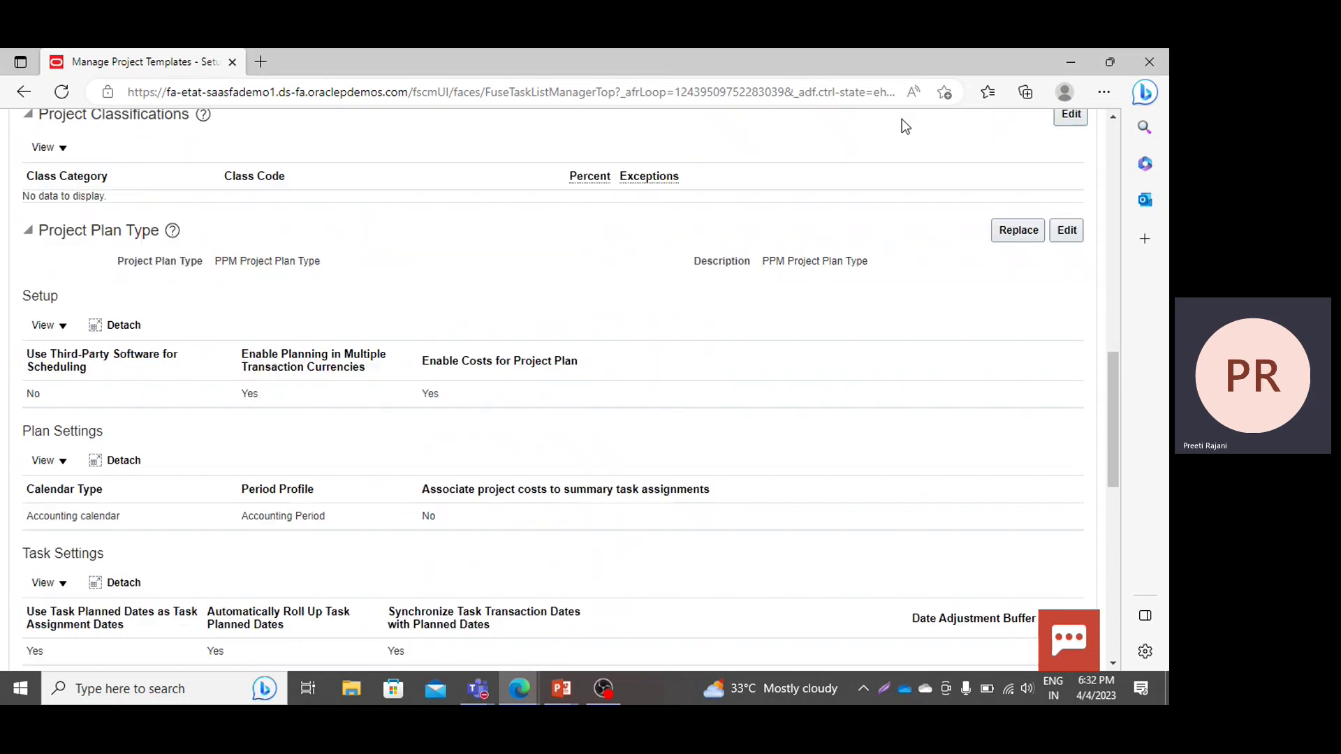
pyautogui.scroll(5, 903, 119)
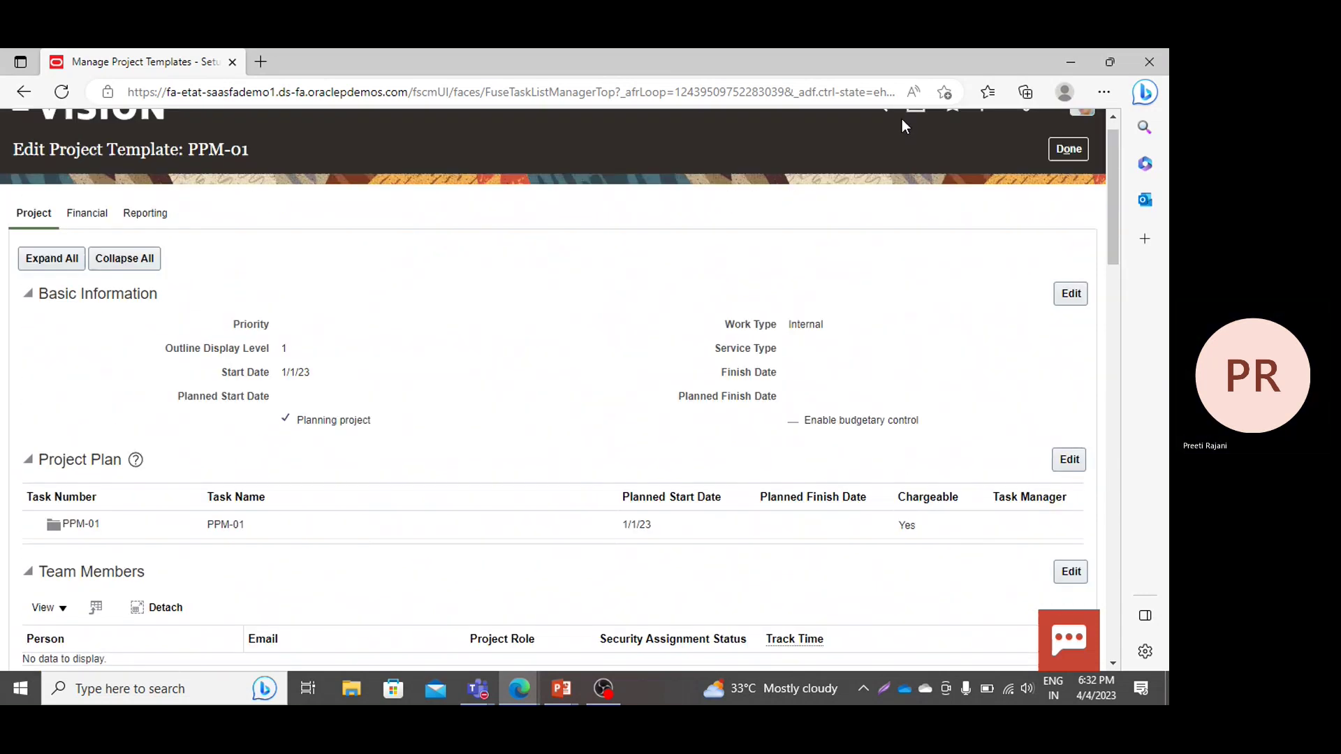
pyautogui.click(1071, 488)
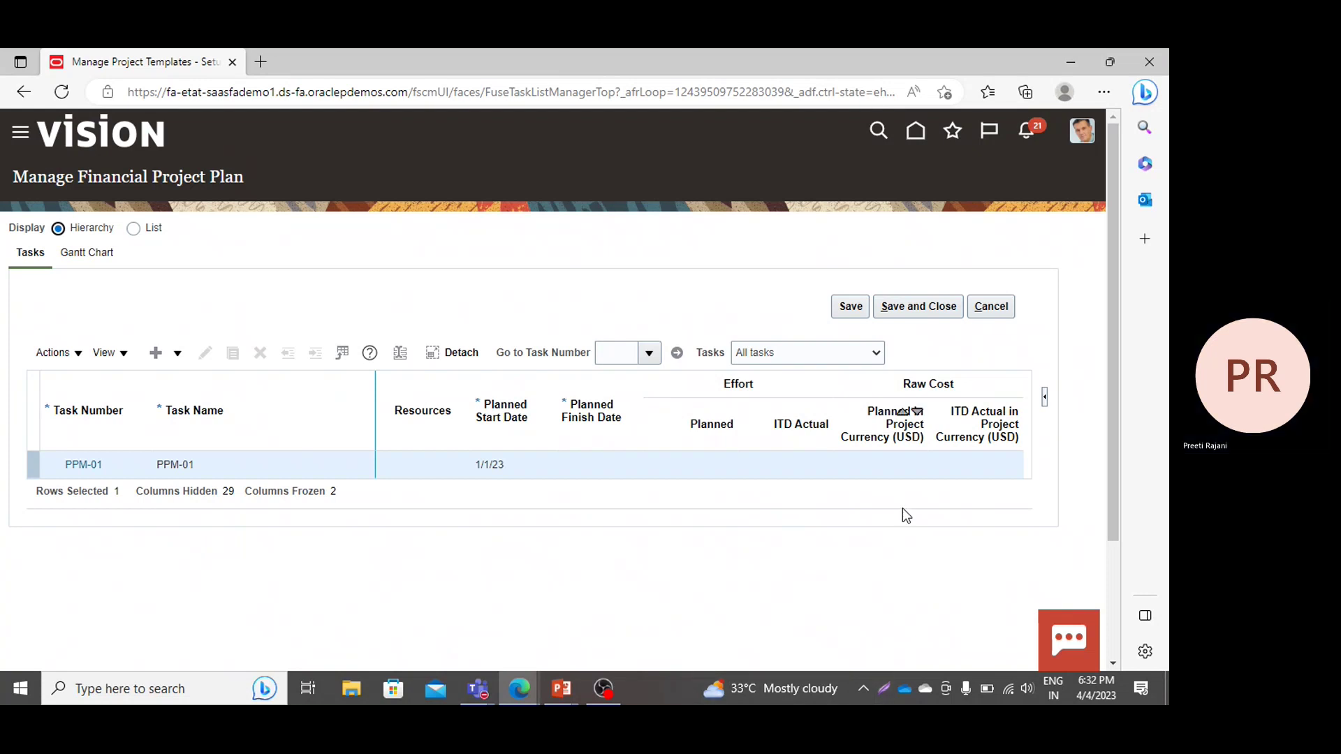
pyautogui.click(913, 308)
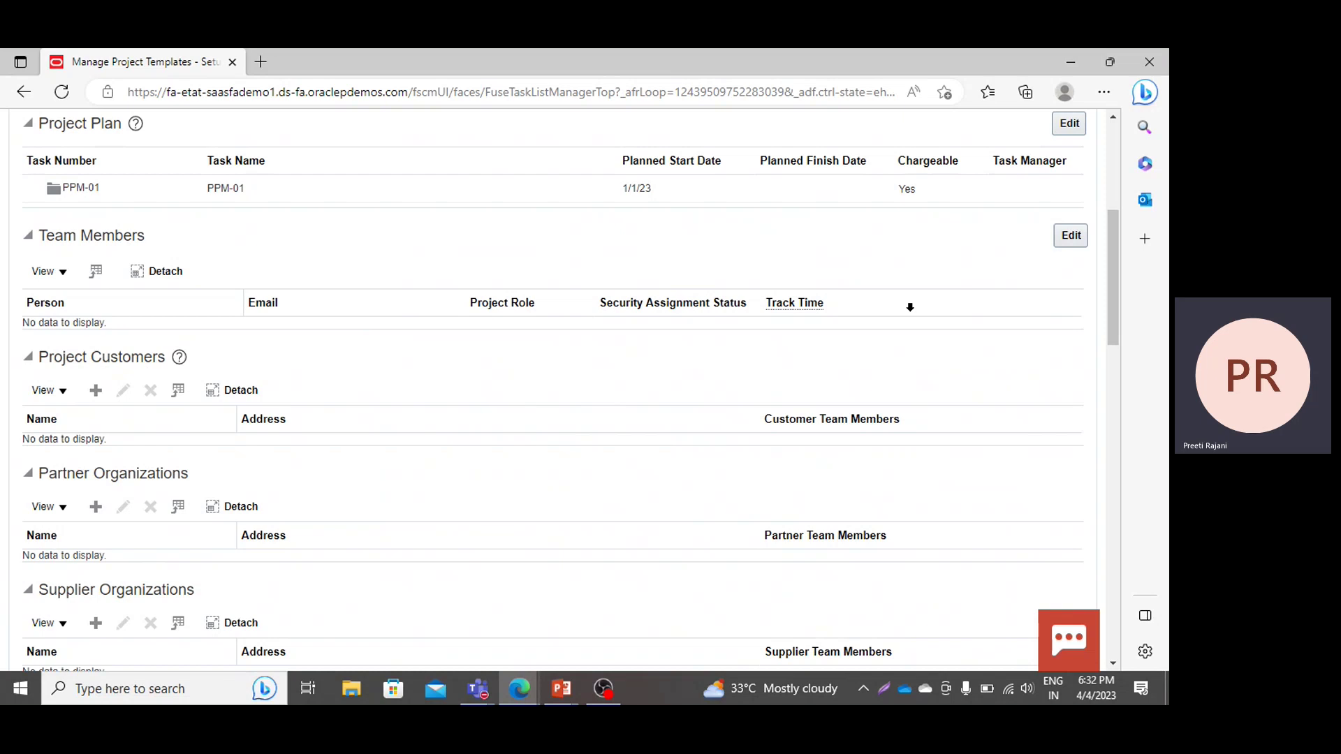
# Finish editing template PPM-01 and return to the application home page.
pyautogui.scroll(1, 909, 308)
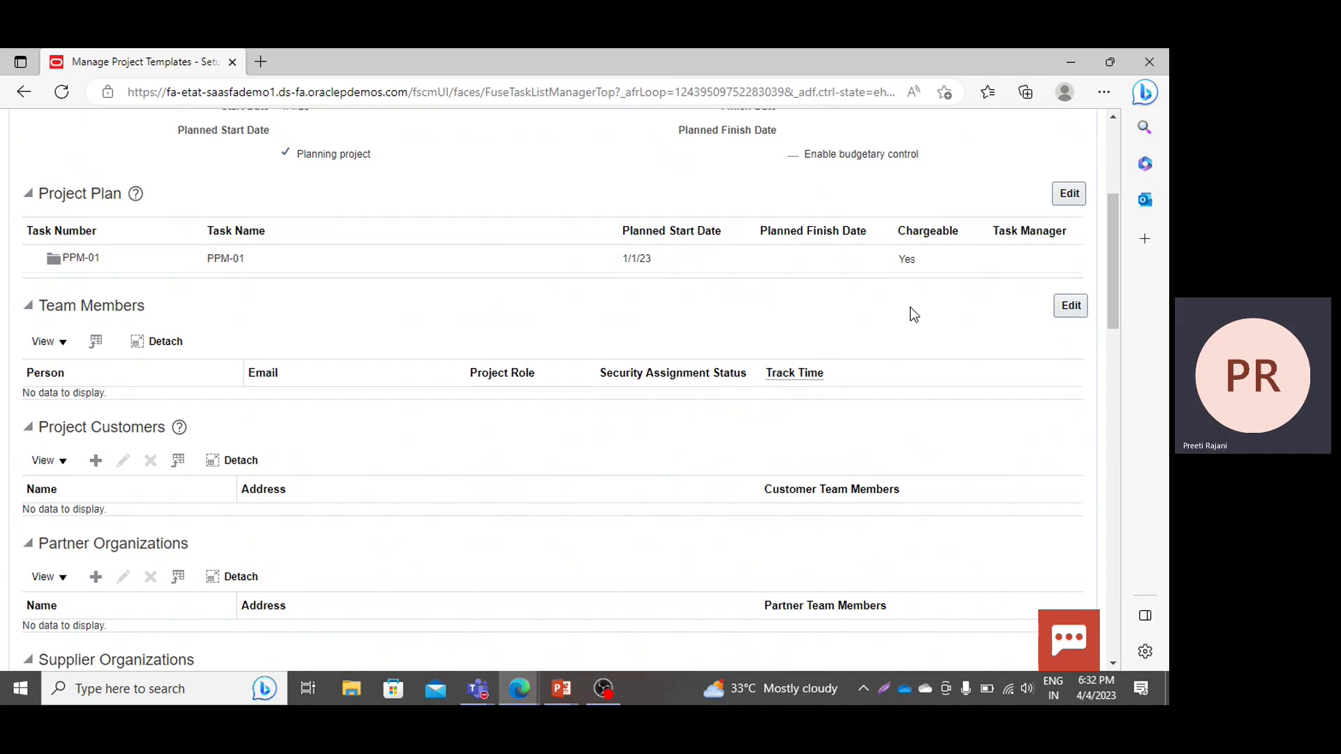
pyautogui.scroll(4, 911, 307)
pyautogui.click(1065, 177)
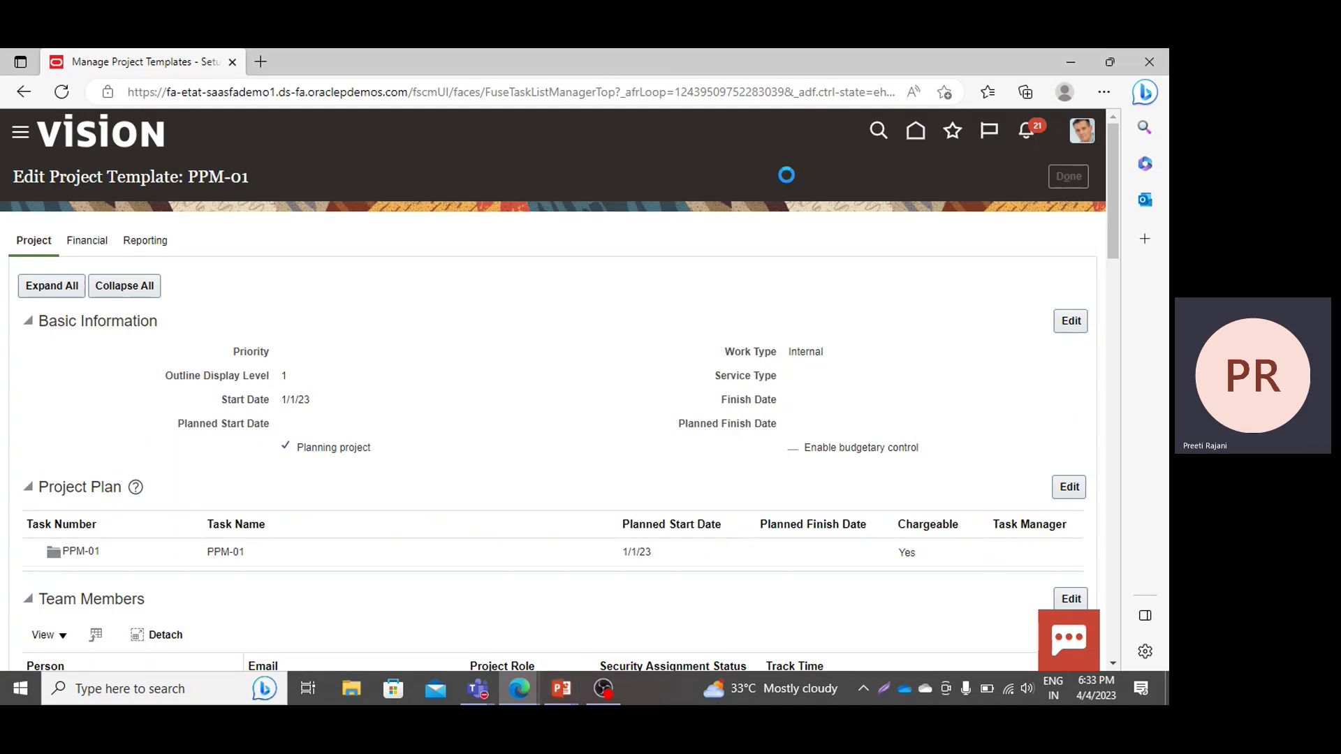
pyautogui.click(915, 131)
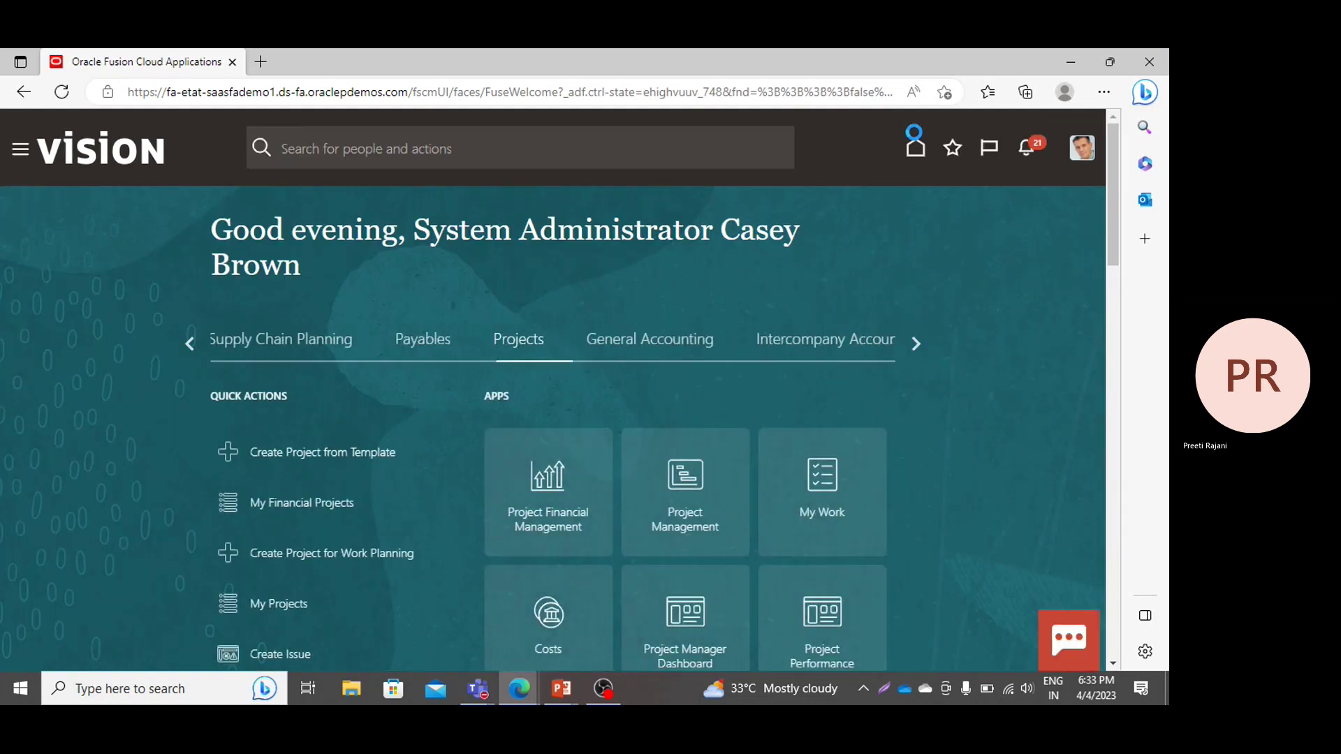
# Switch to the running PowerPoint slide show and advance to the slide about creating financial plan types.
pyautogui.click(568, 693)
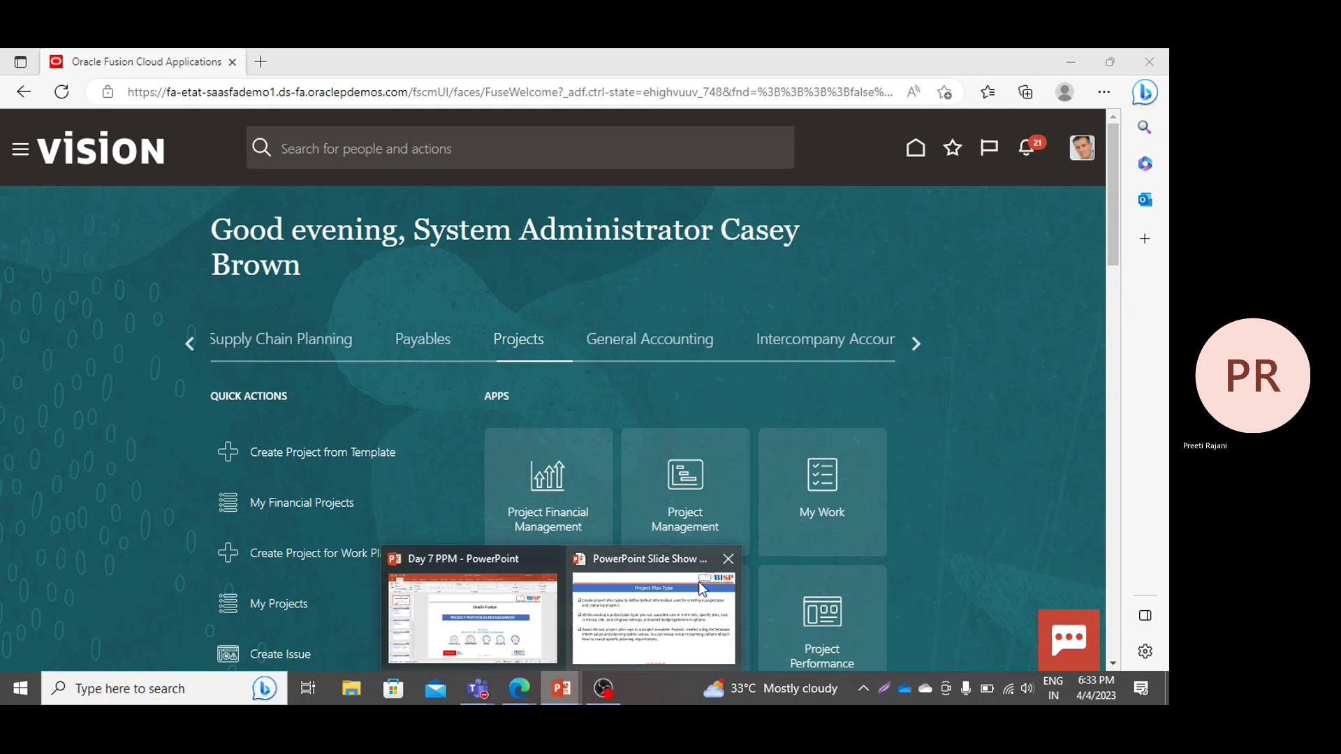
pyautogui.click(683, 599)
pyautogui.press('Right')
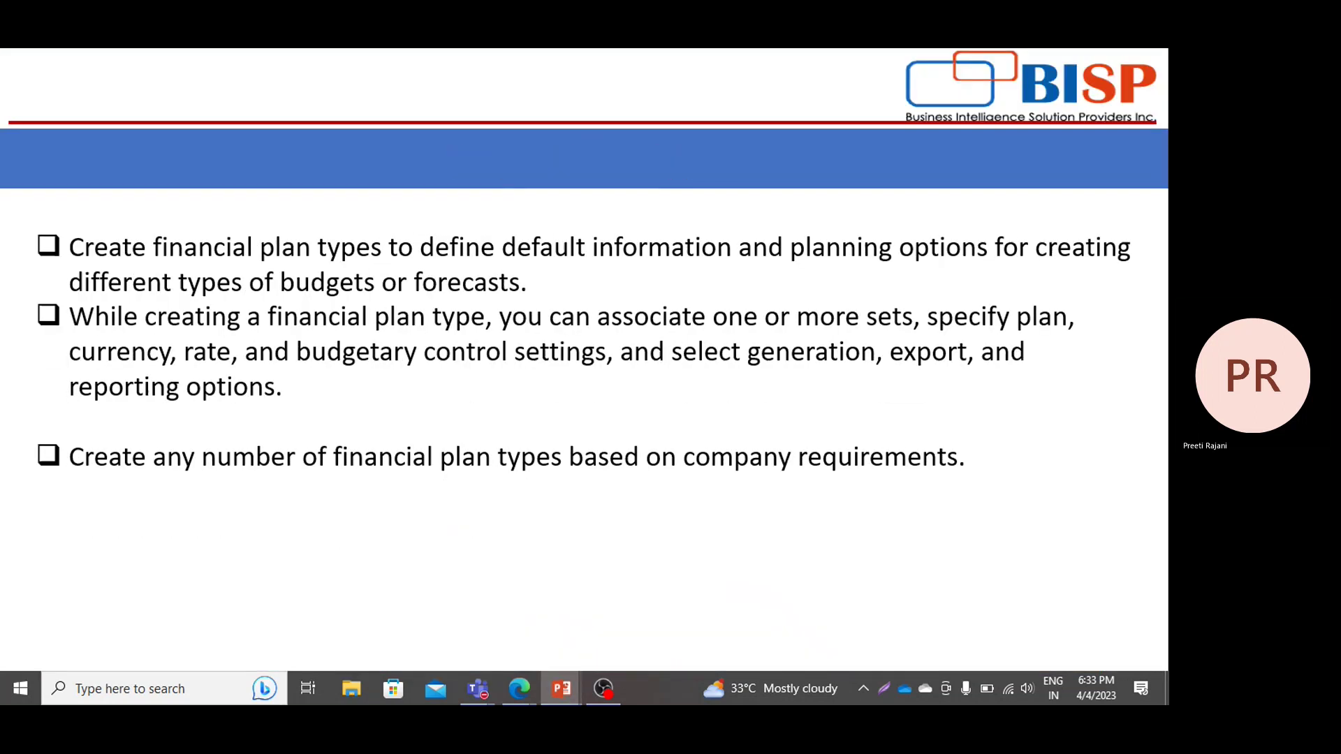
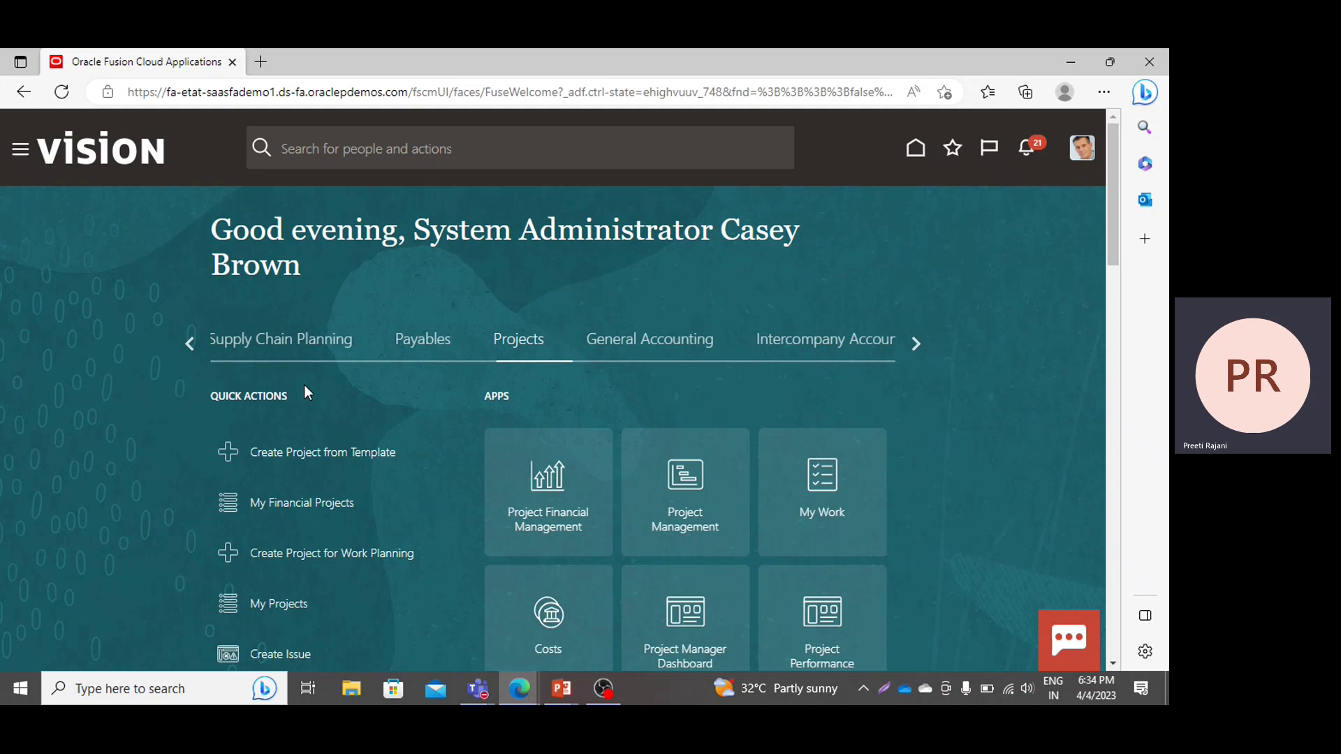
# Open Setup and Maintenance and select the Project Financial Management setup offering.
pyautogui.click(1082, 150)
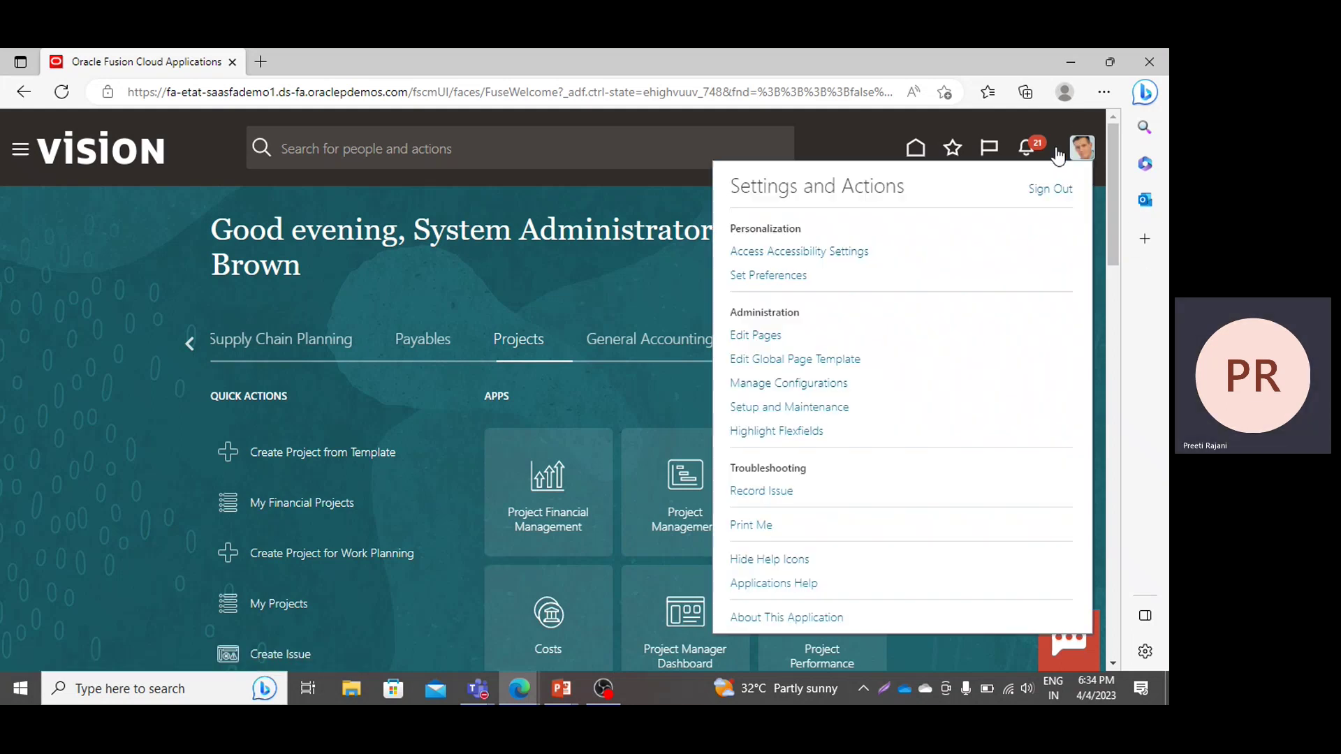
pyautogui.click(774, 412)
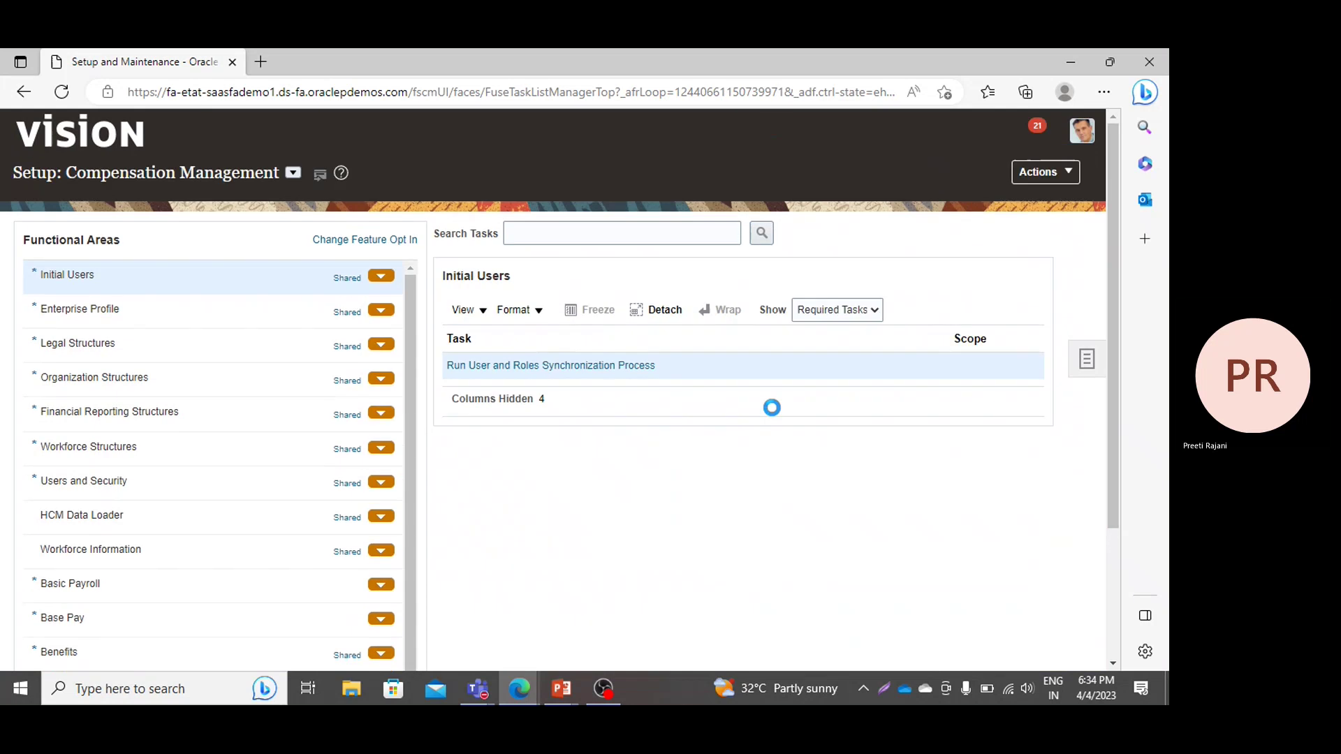
pyautogui.click(293, 173)
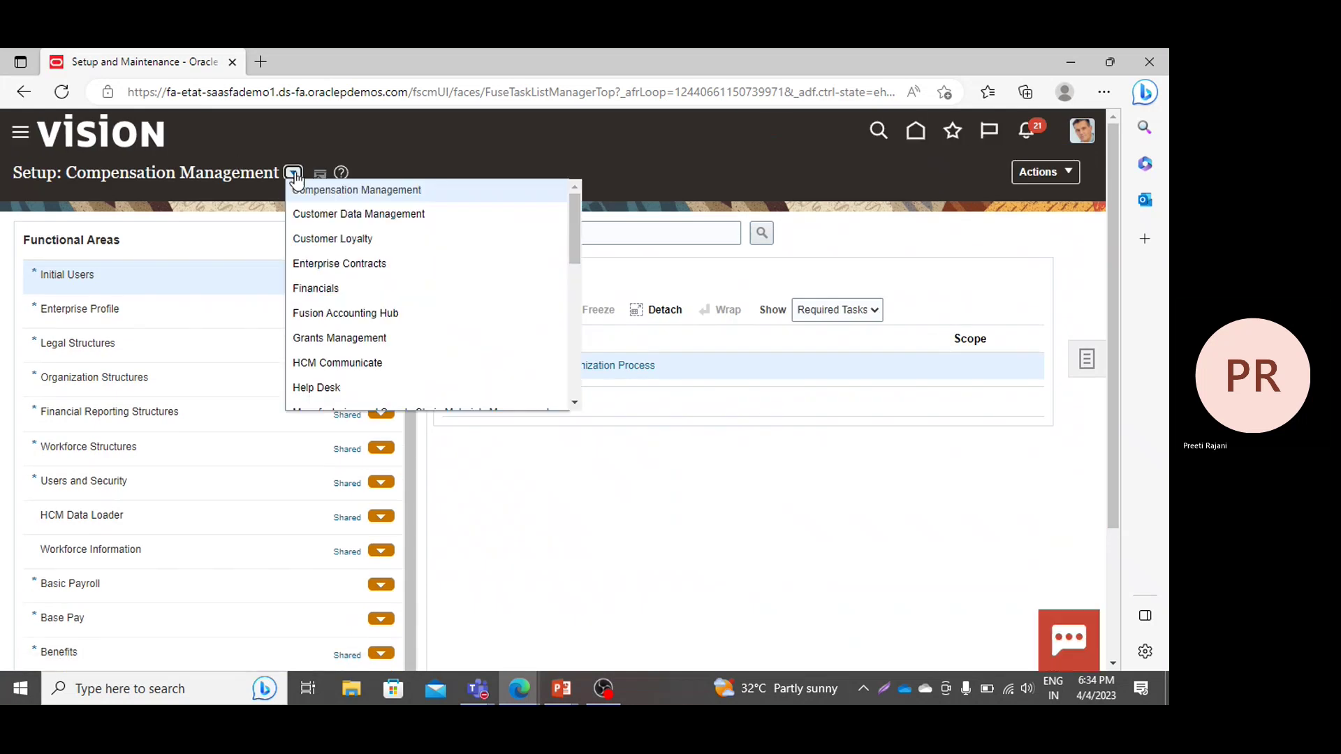
pyautogui.scroll(-5, 577, 404)
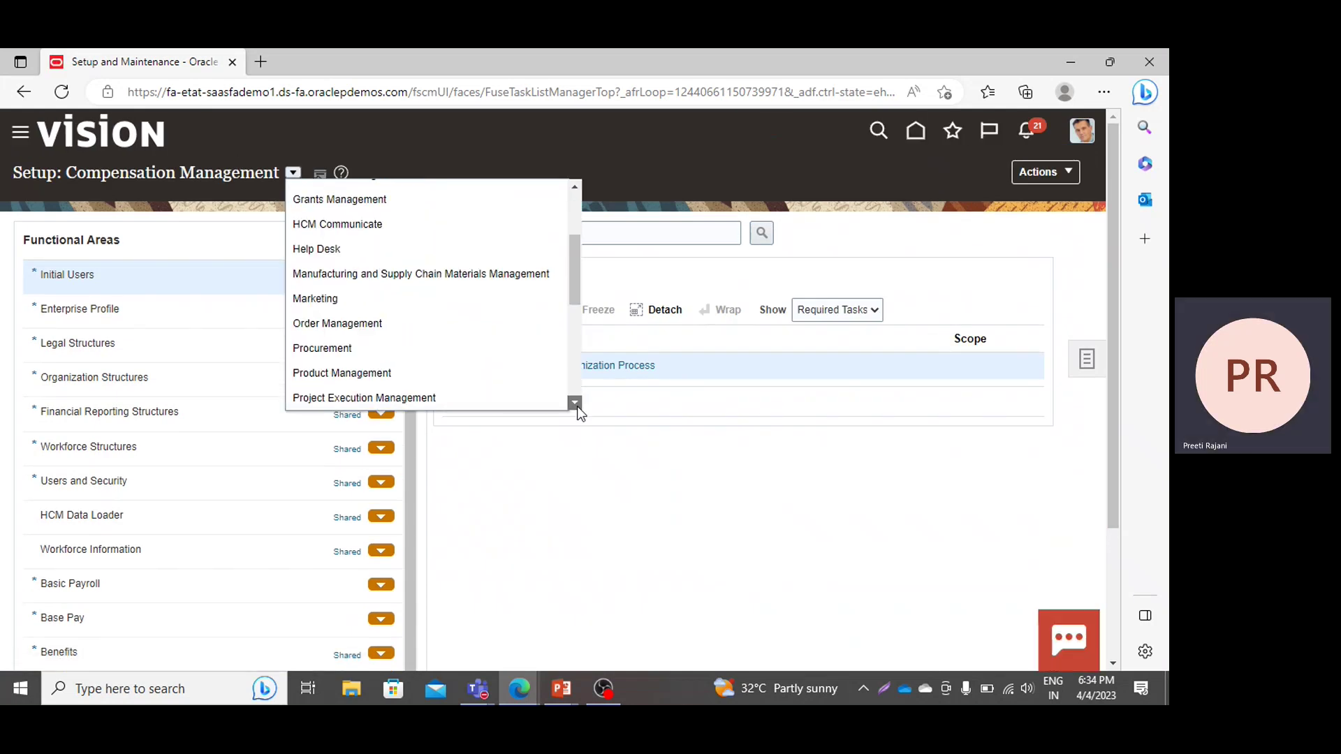
pyautogui.click(424, 330)
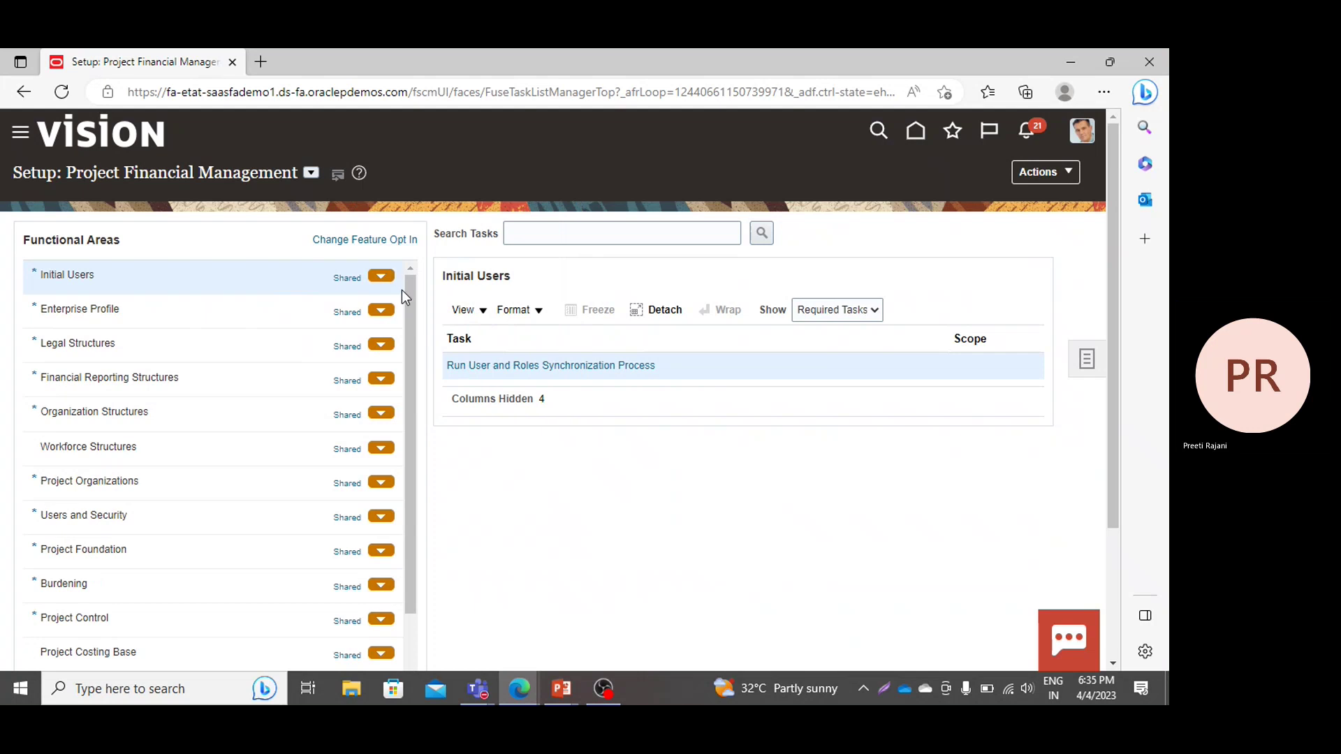
# Open the Manage Financial Plan Types task of the Project Control functional area.
pyautogui.moveTo(409, 297); pyautogui.dragTo(424, 416)
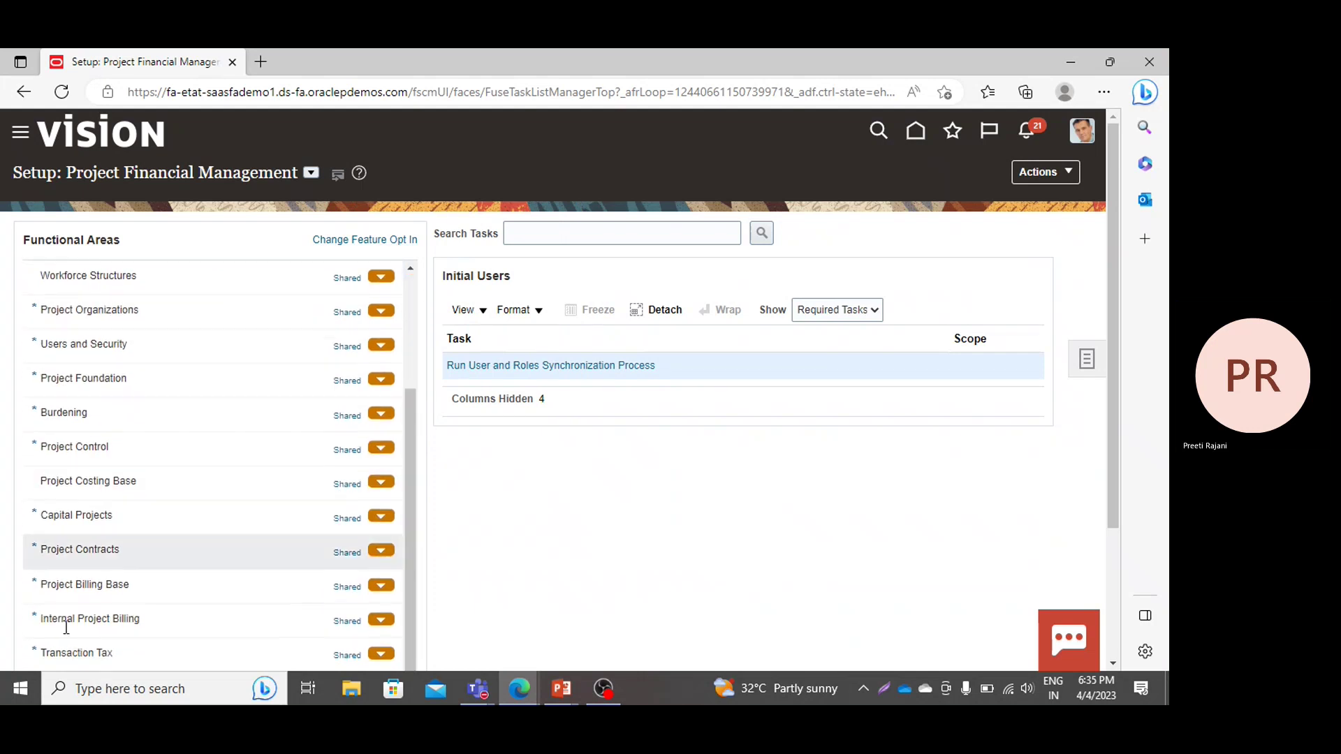
pyautogui.click(70, 447)
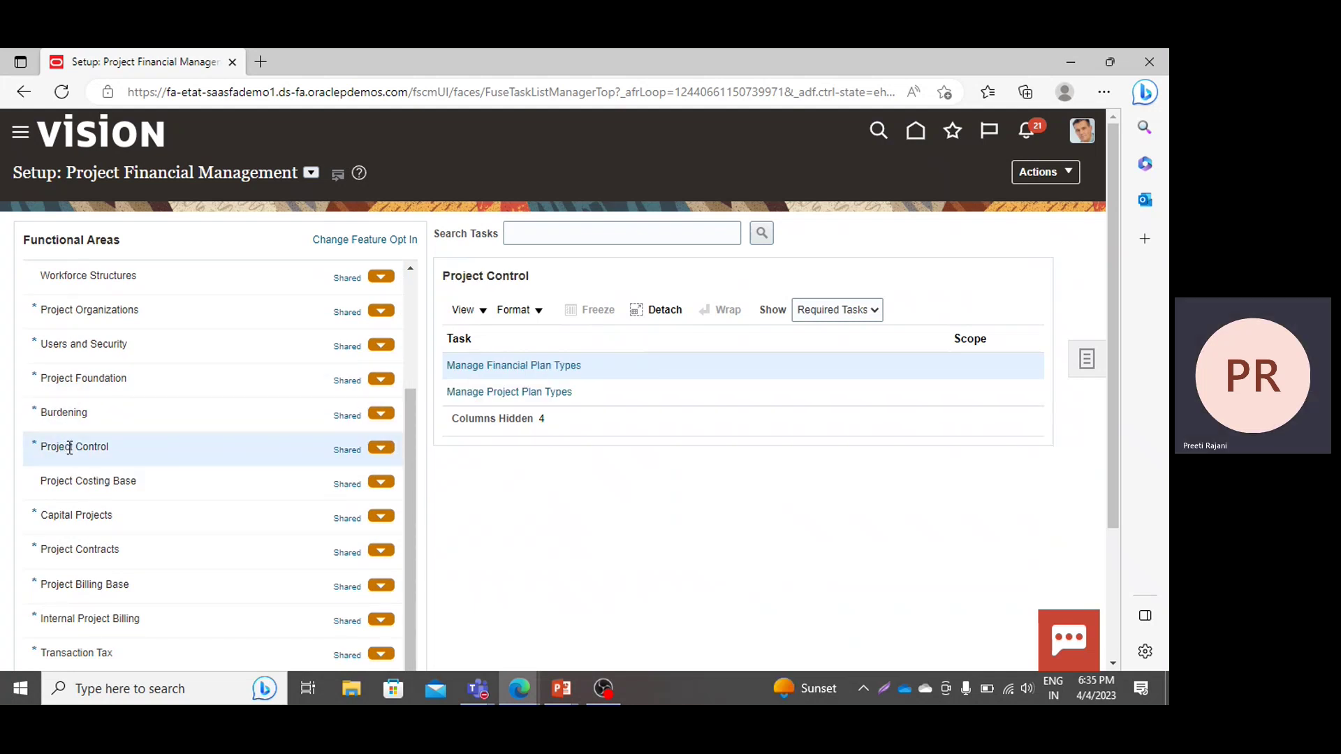
pyautogui.click(535, 368)
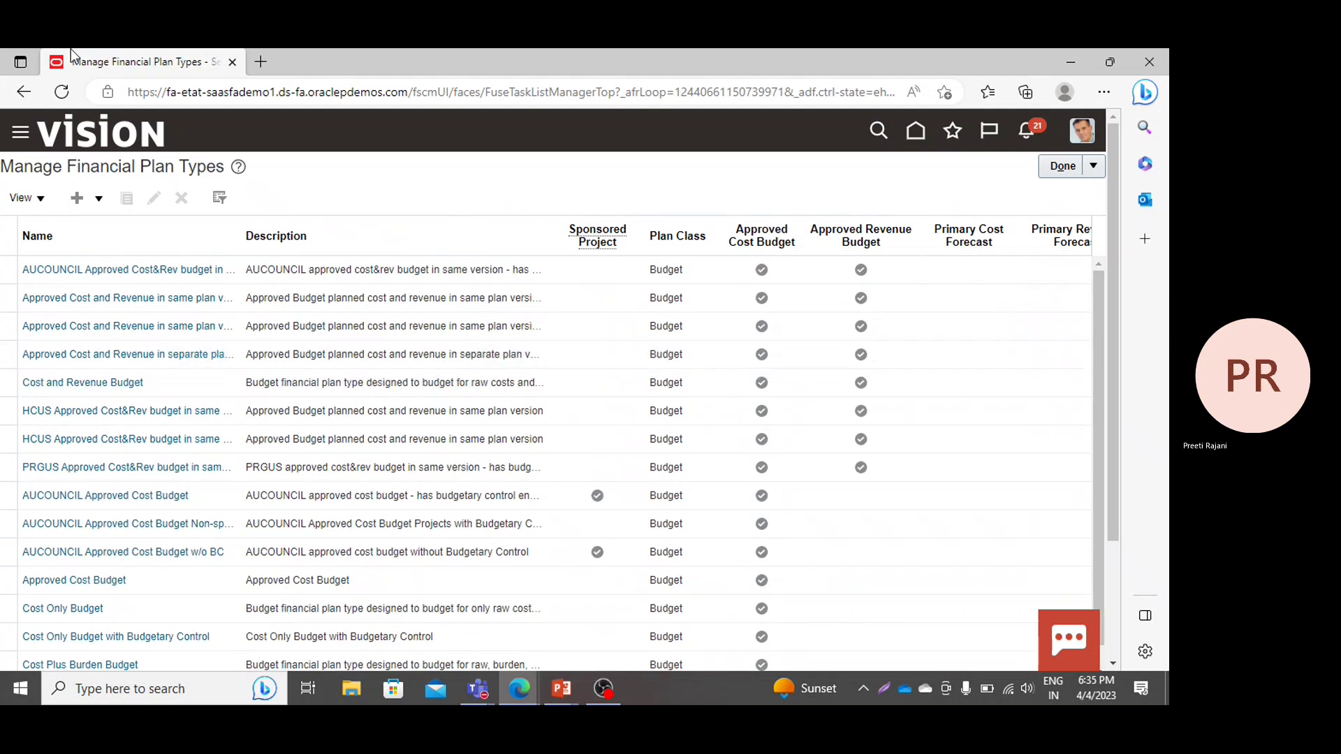
# Create a financial plan type for a non-sponsored project and name it "PPM Cost Budget".
pyautogui.click(99, 199)
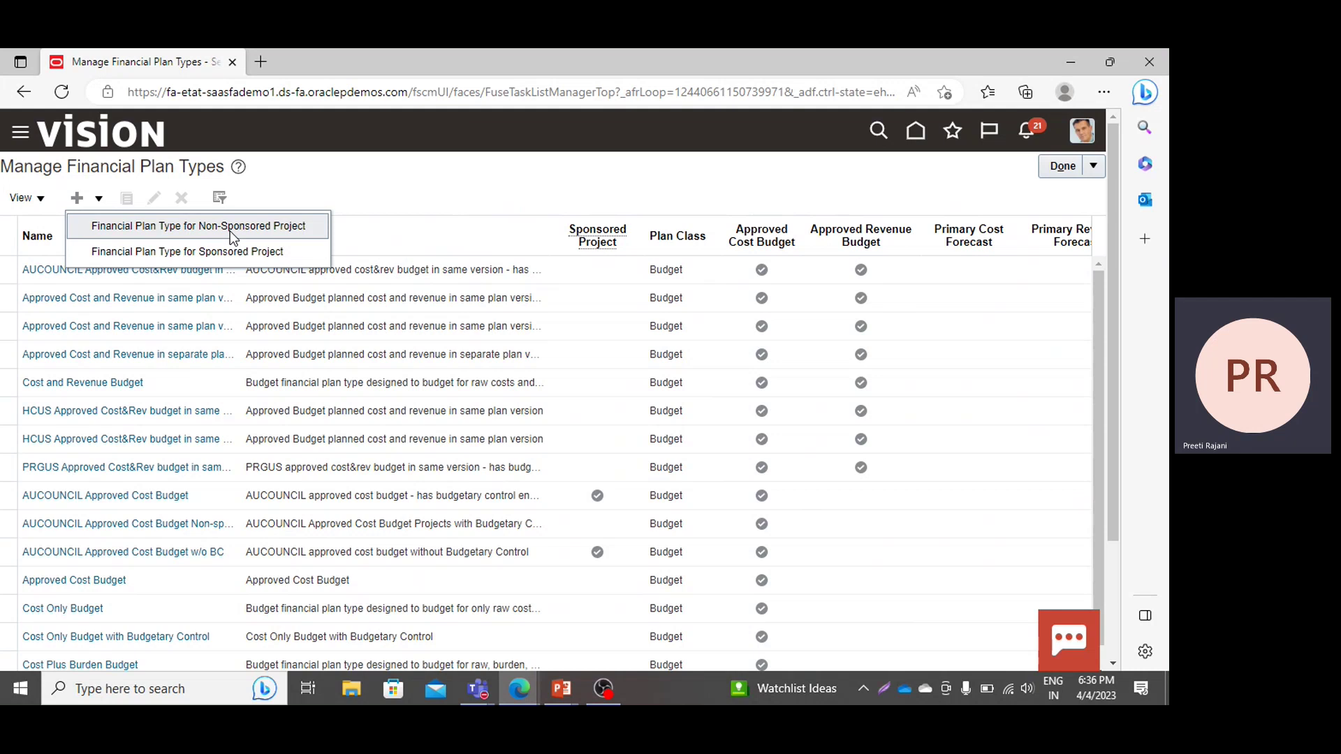
pyautogui.click(117, 226)
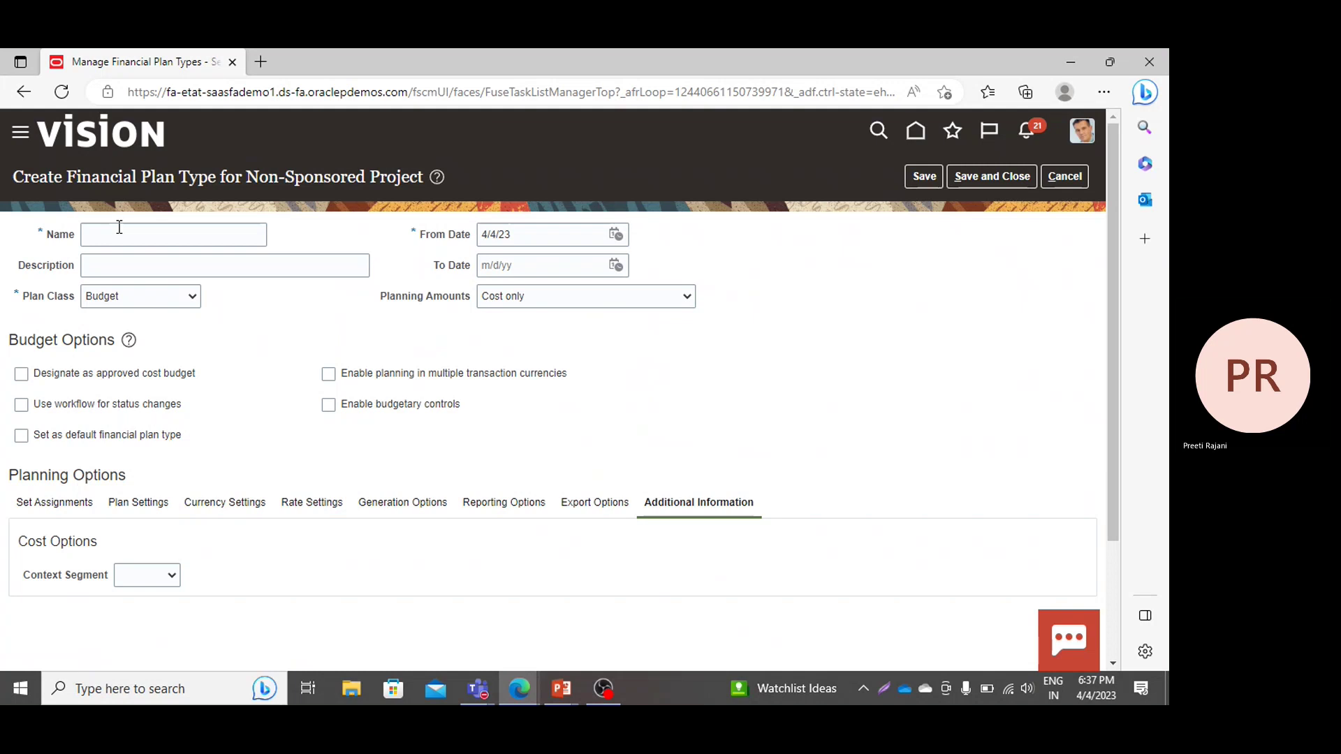
pyautogui.click(119, 228)
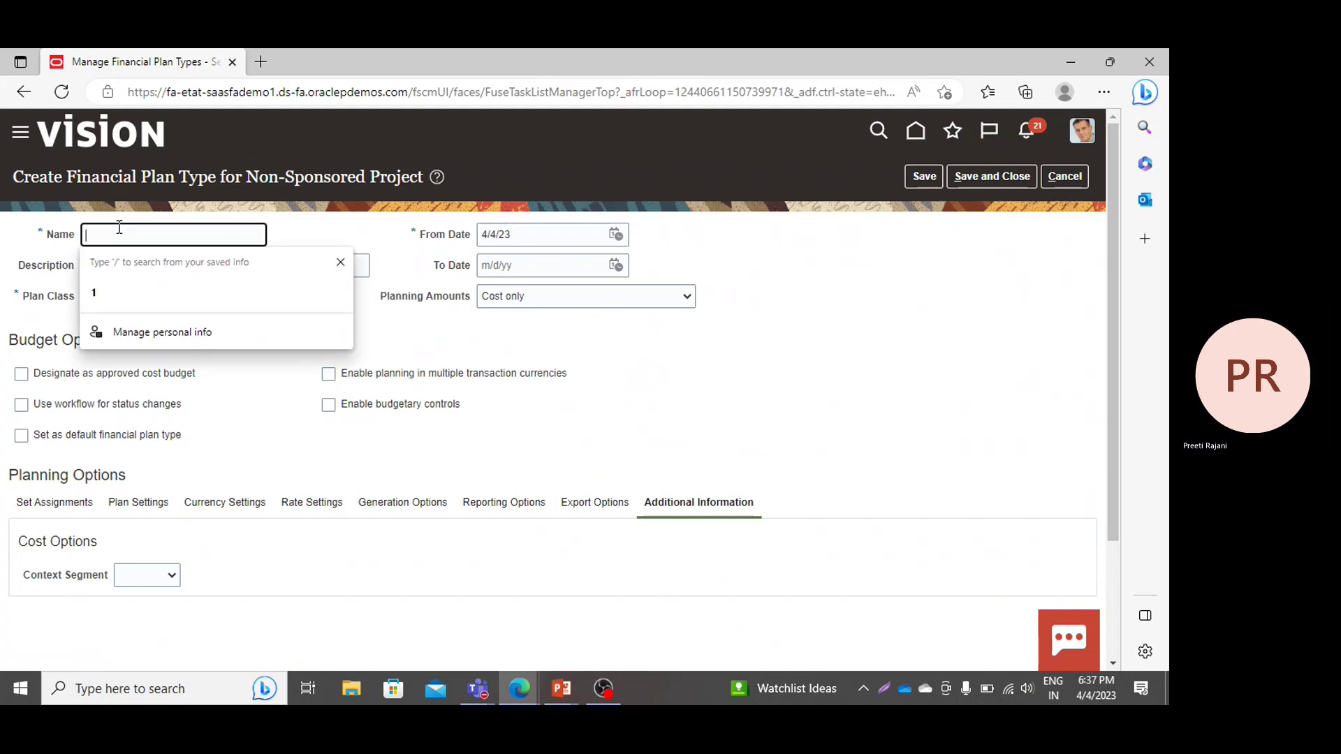
pyautogui.write('PPM')
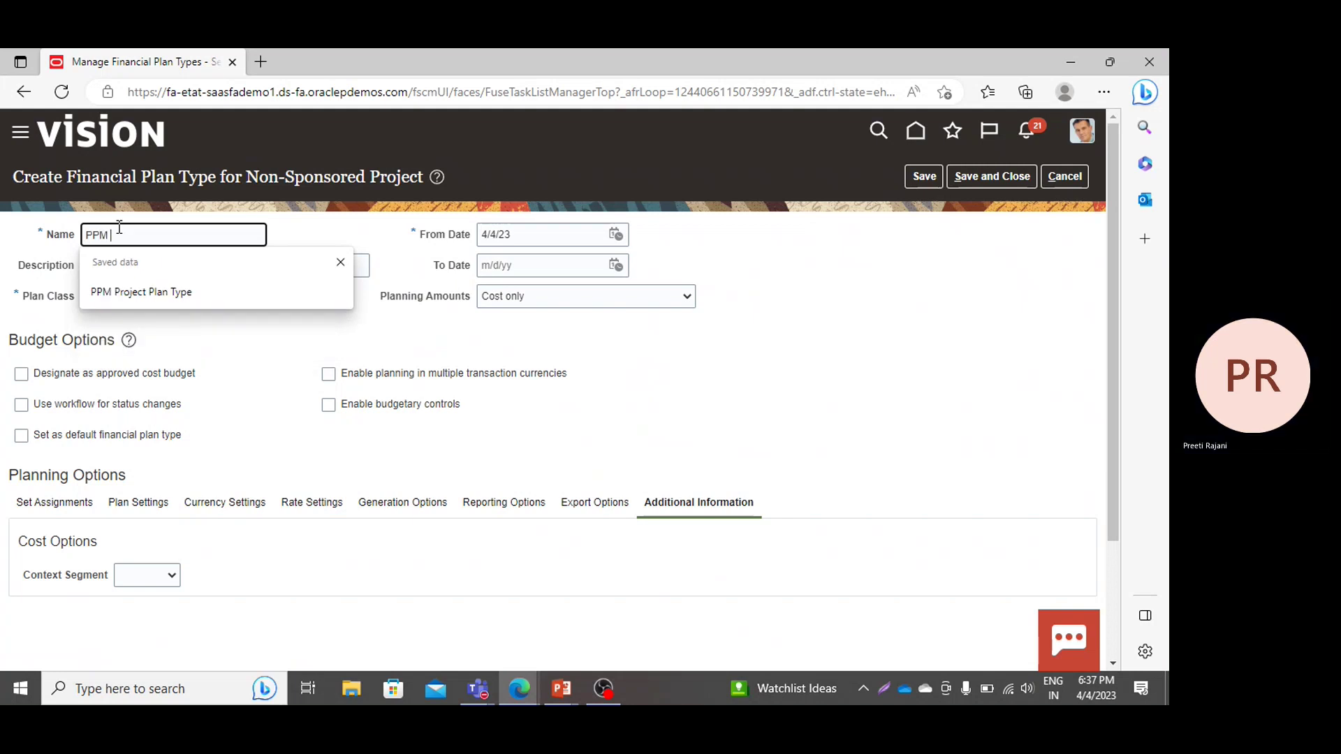
pyautogui.write('  C')
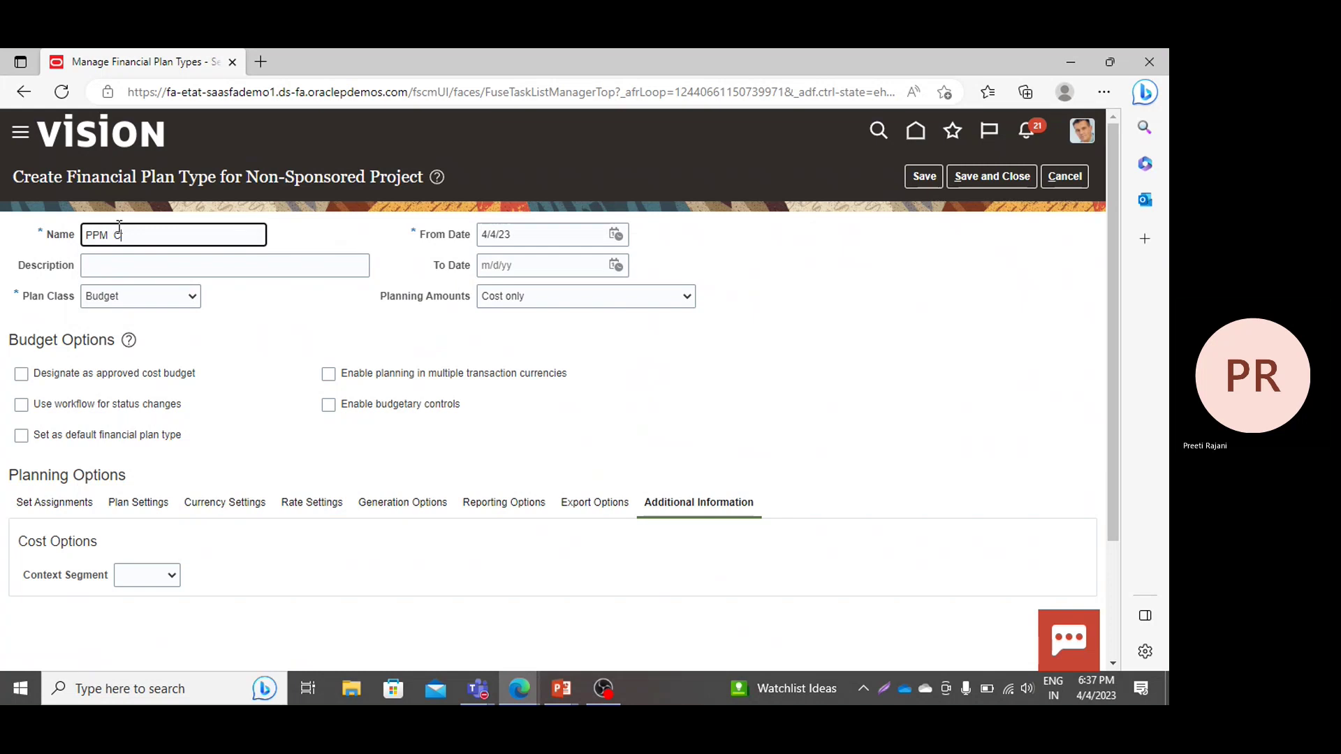
pyautogui.write('ost Budget')
pyautogui.click(110, 235)
pyautogui.press('BackSpace')
# Copy the plan type's name "PPM Cost Budget" into its description.
pyautogui.tripleClick(141, 239)
pyautogui.hotkey('ctrl', 'c')
pyautogui.click(142, 257)
pyautogui.hotkey('ctrl', 'v')
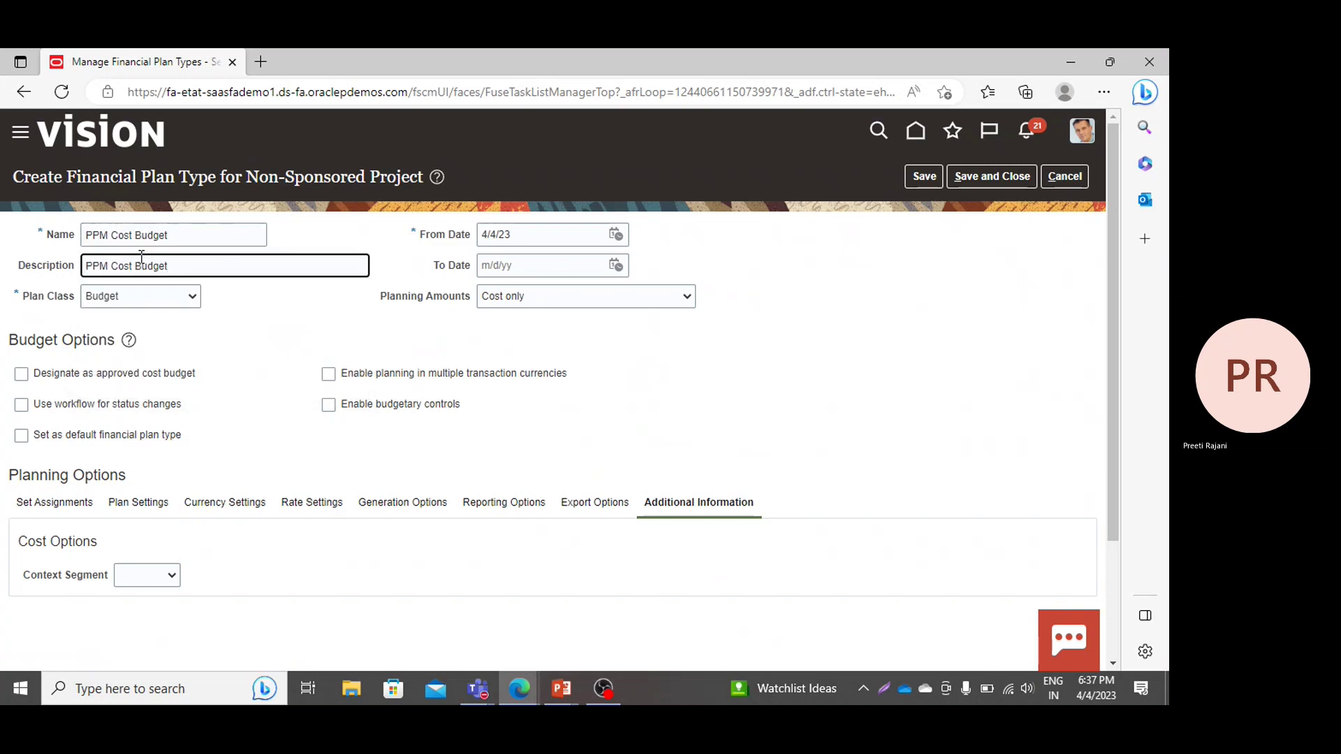
# Set the plan class to Budget and the From Date of the plan type to 1/1/23.
pyautogui.click(120, 296)
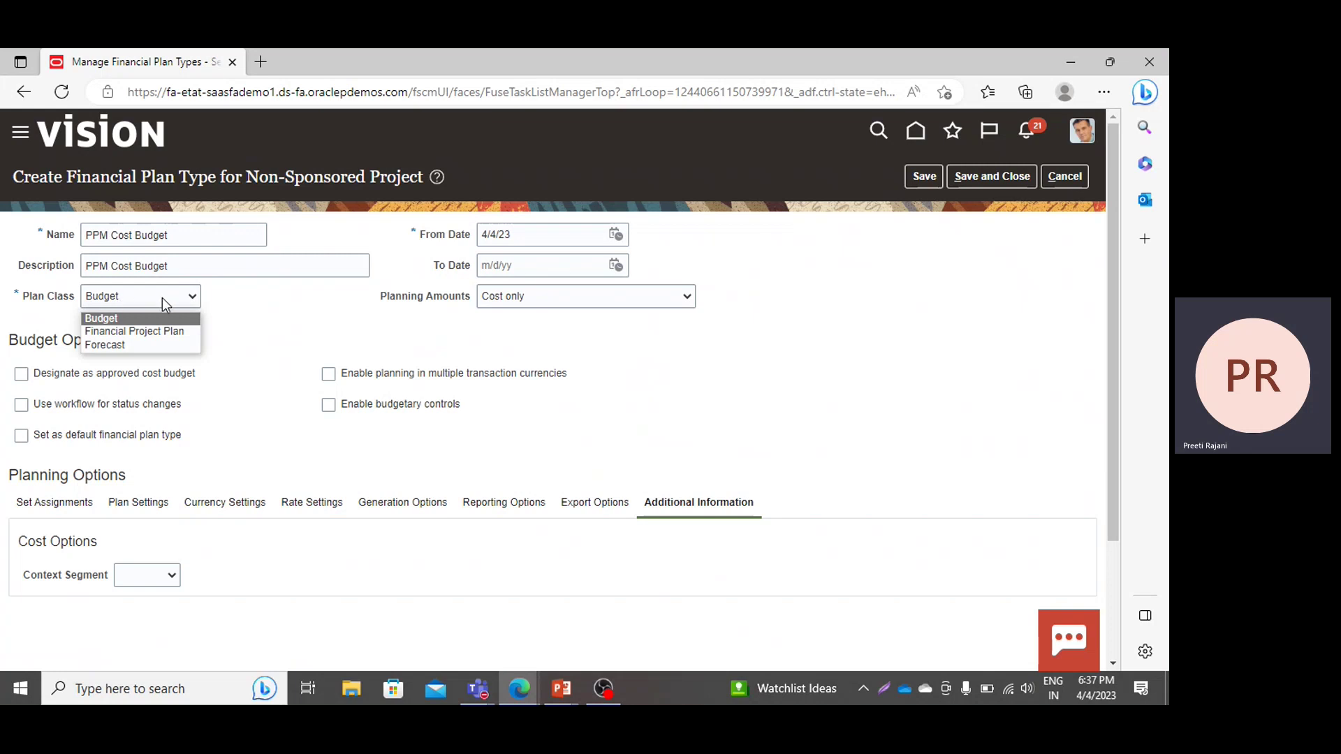
pyautogui.click(126, 320)
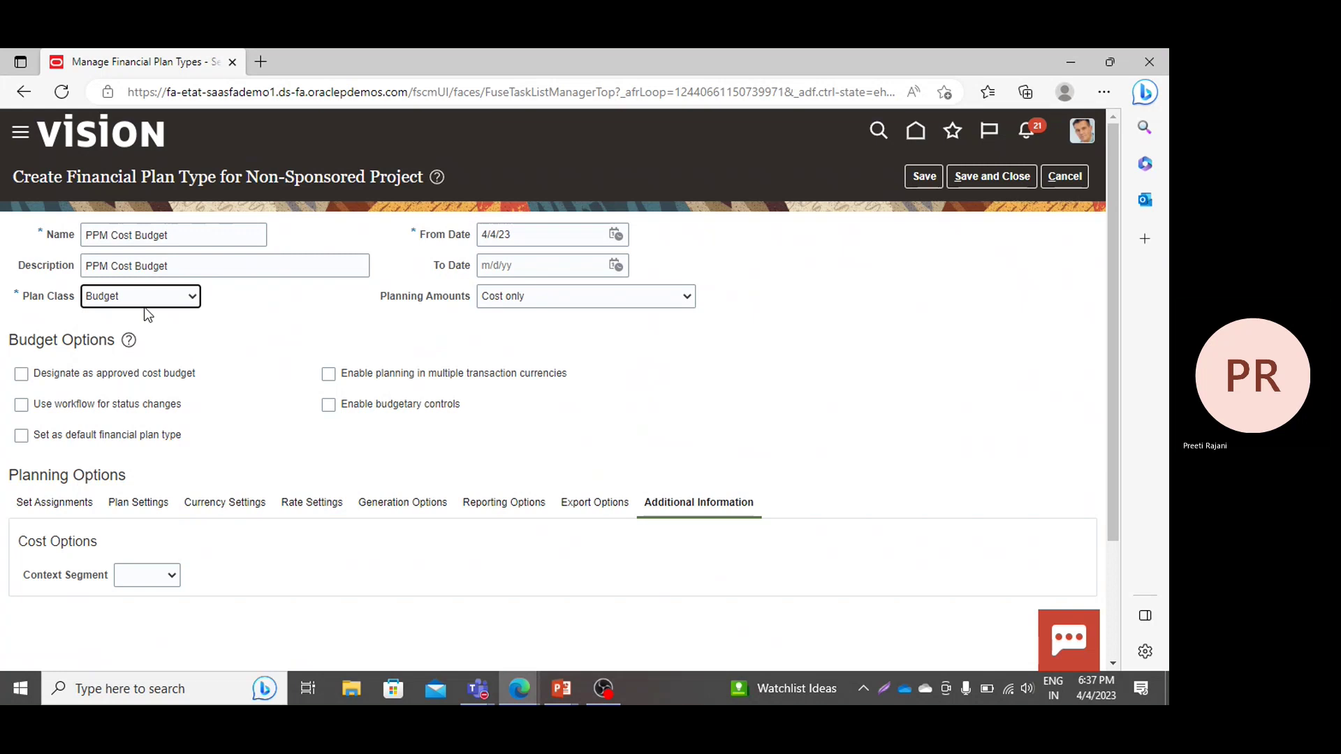
pyautogui.click(615, 235)
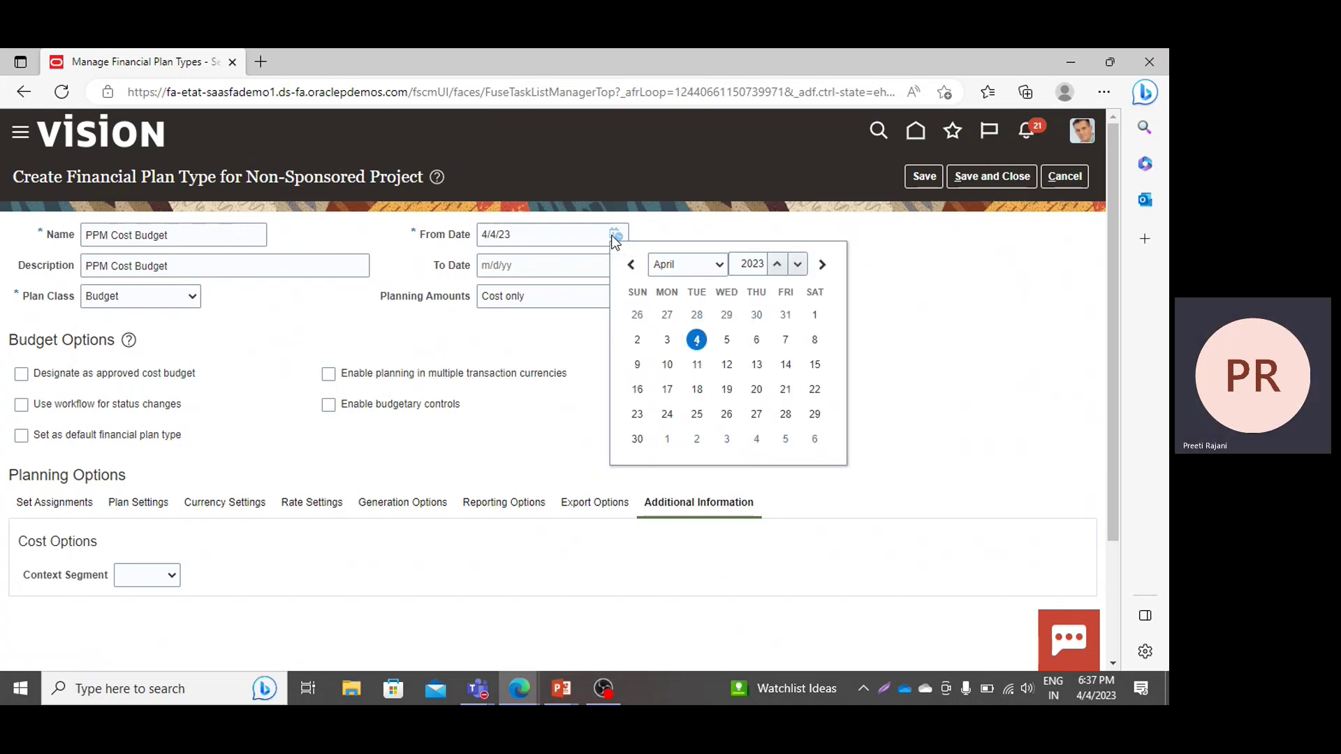
pyautogui.tripleClick(578, 233)
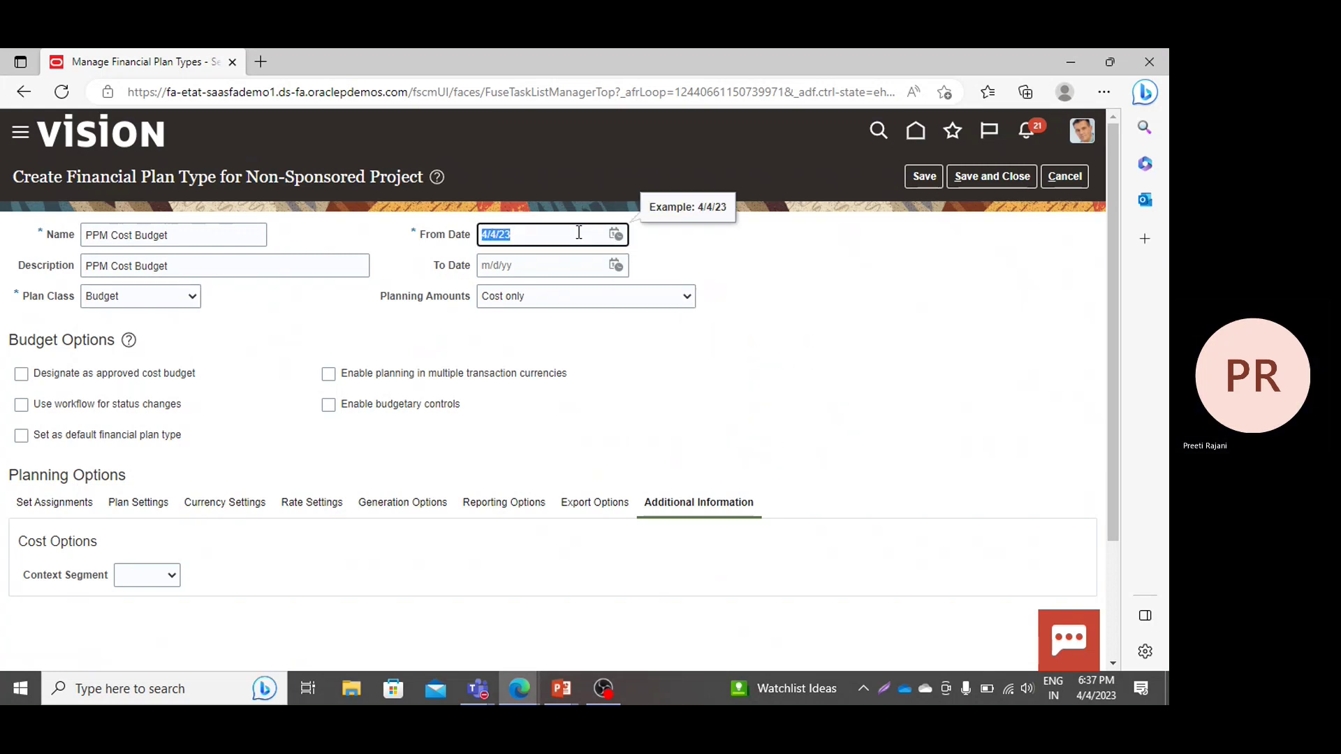
pyautogui.write('1/1/23')
# Set planning amounts to Cost only and enable approved cost budget designation, default financial plan type and planning in multiple transaction currencies.
pyautogui.click(577, 295)
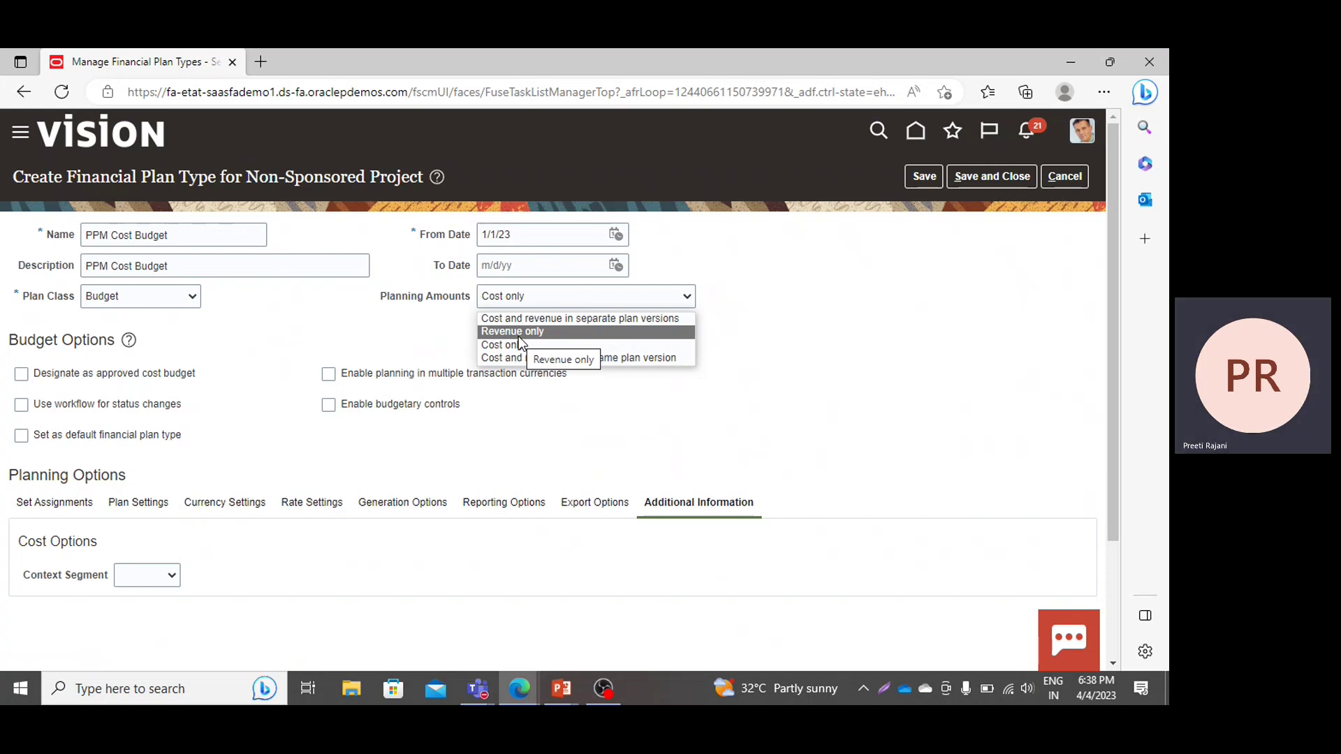
pyautogui.click(626, 343)
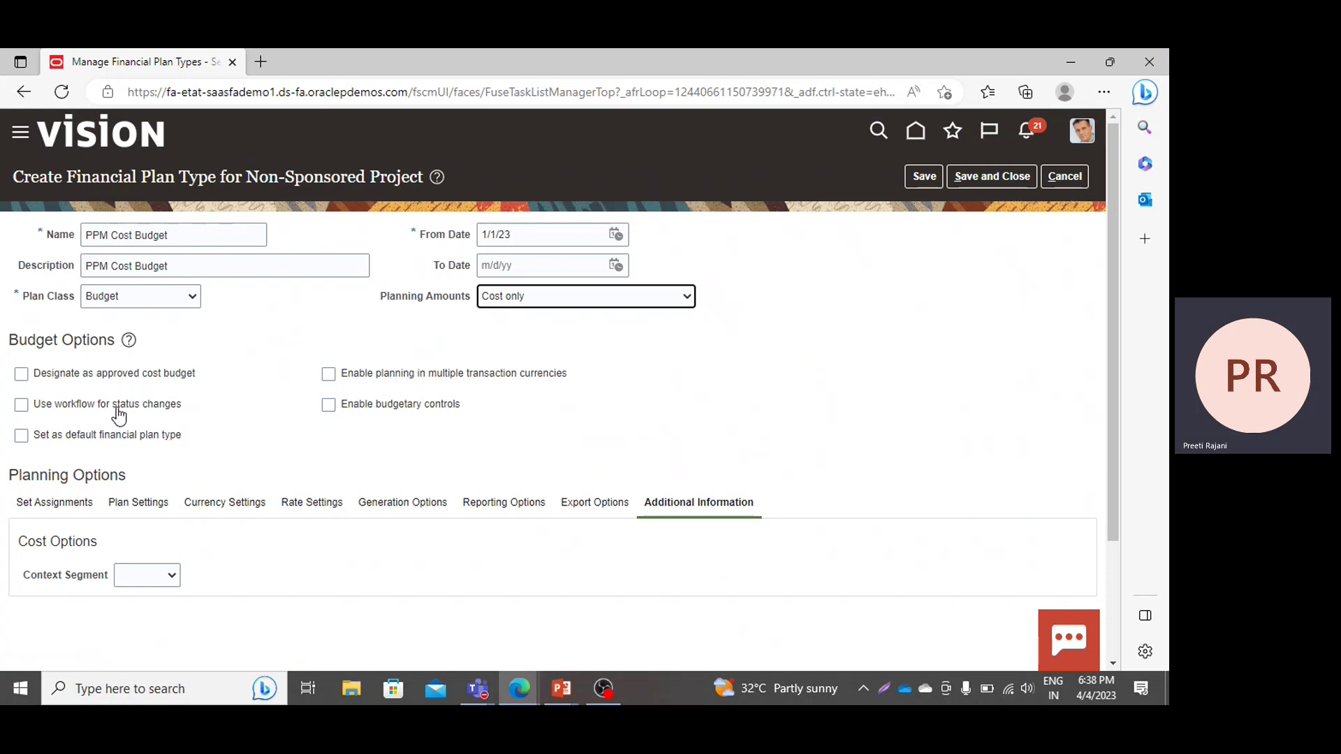
pyautogui.click(22, 377)
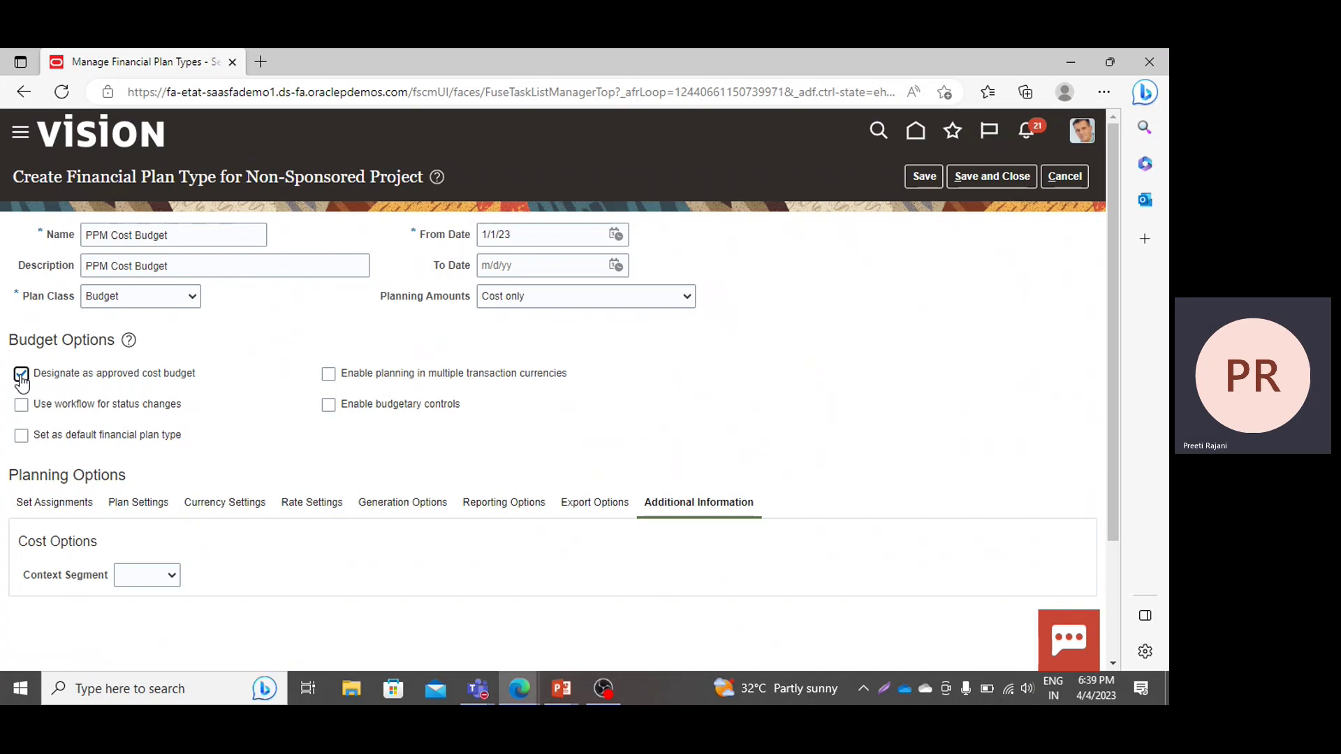
pyautogui.click(21, 437)
pyautogui.click(328, 374)
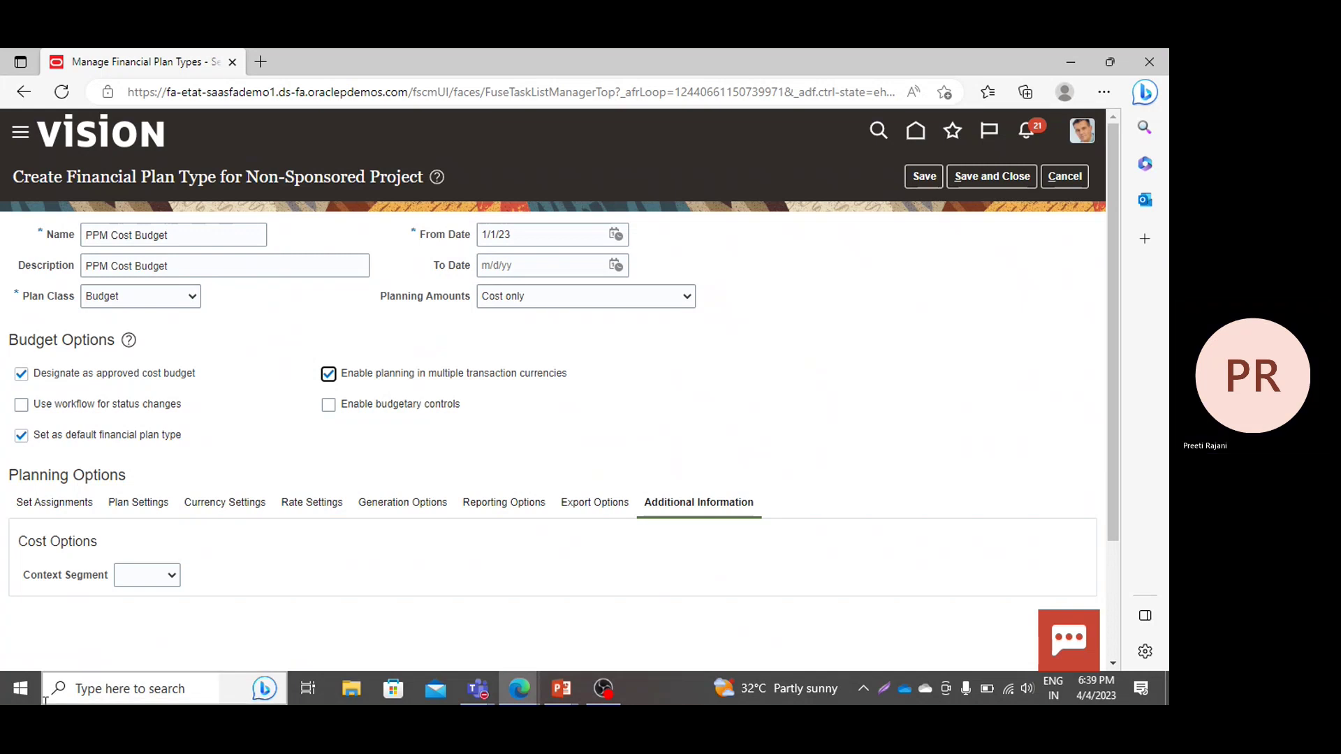
# Add a set assignment with the code Common to the plan type's planning options.
pyautogui.click(68, 501)
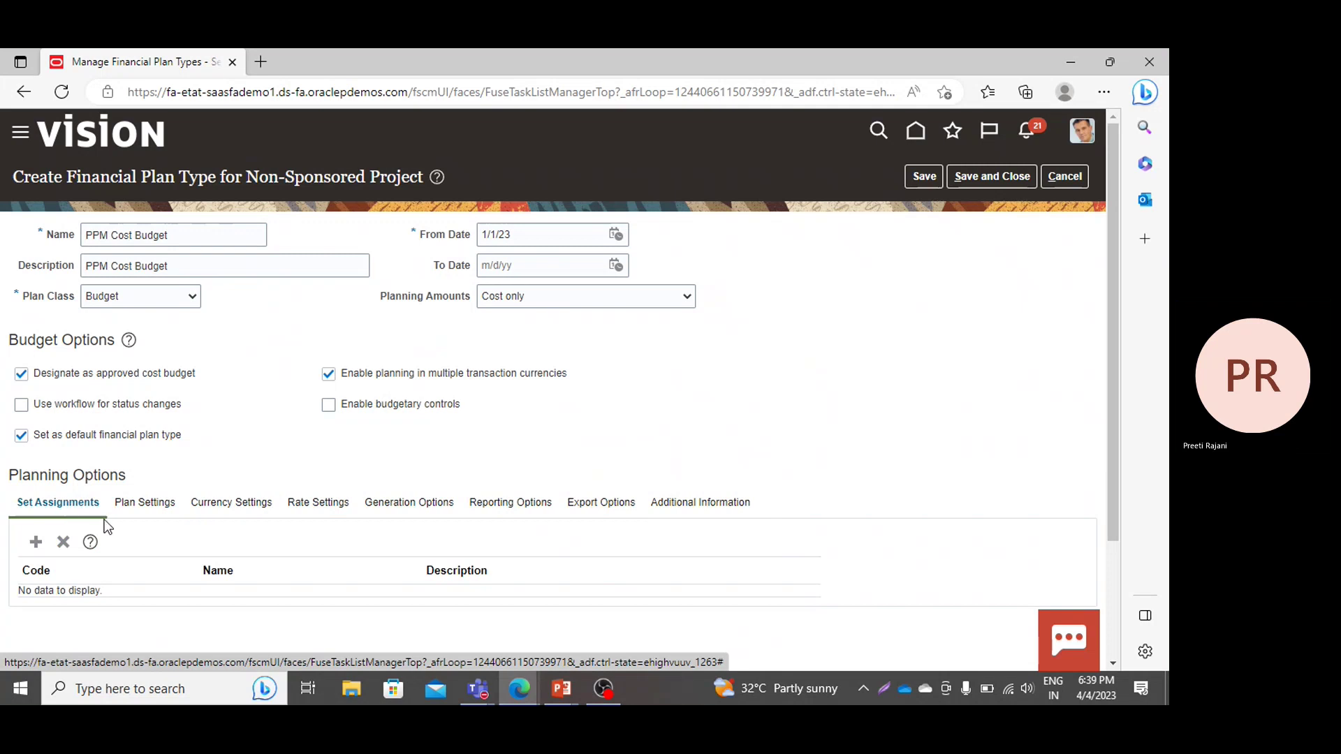
pyautogui.click(35, 543)
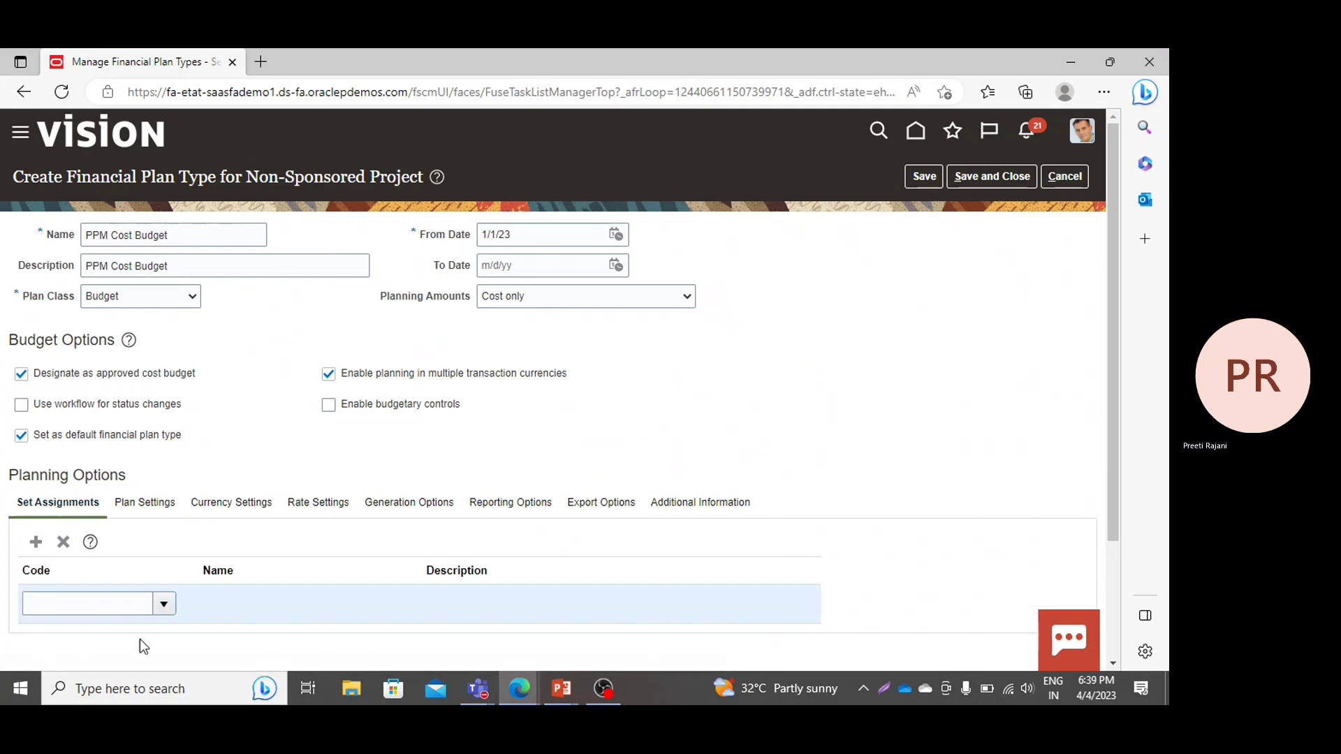
pyautogui.click(84, 607)
pyautogui.write('Common')
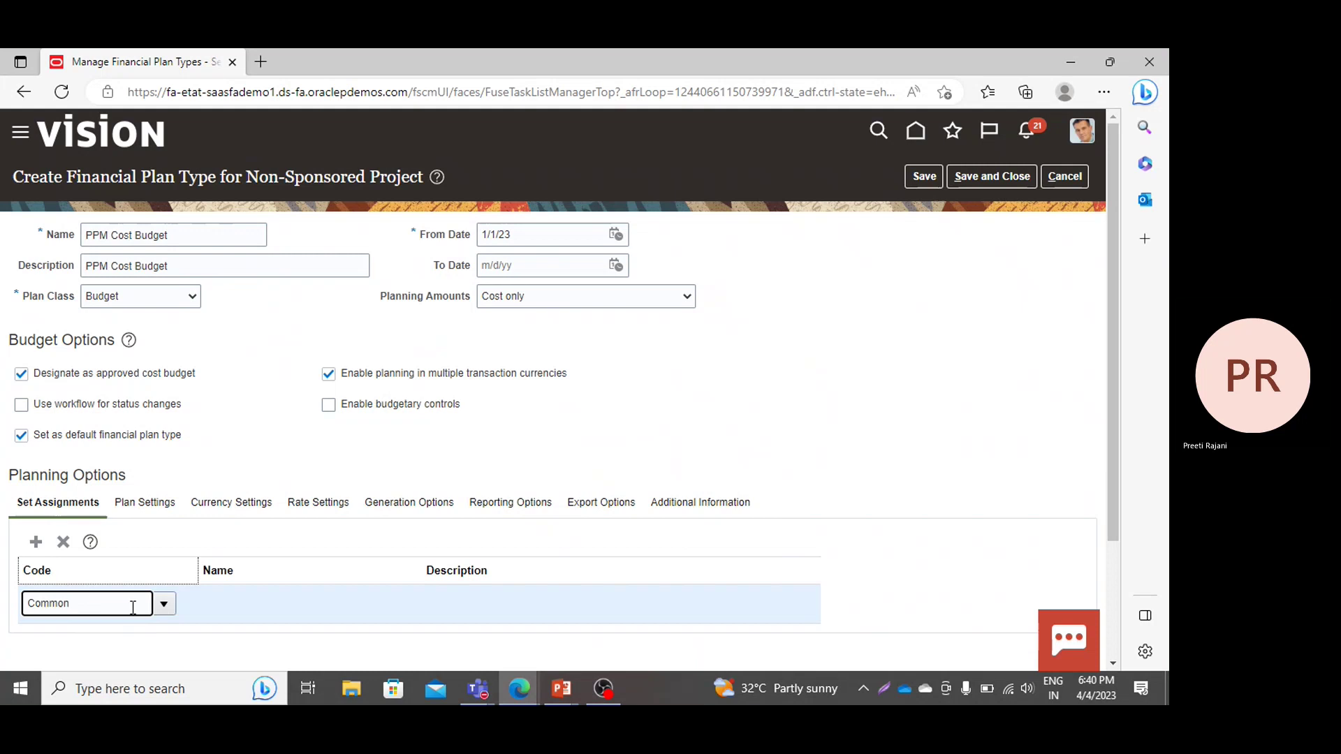
# Exclude cost quantity, raw cost rate and burdened cost rate from the amount types in the plan settings.
pyautogui.click(127, 504)
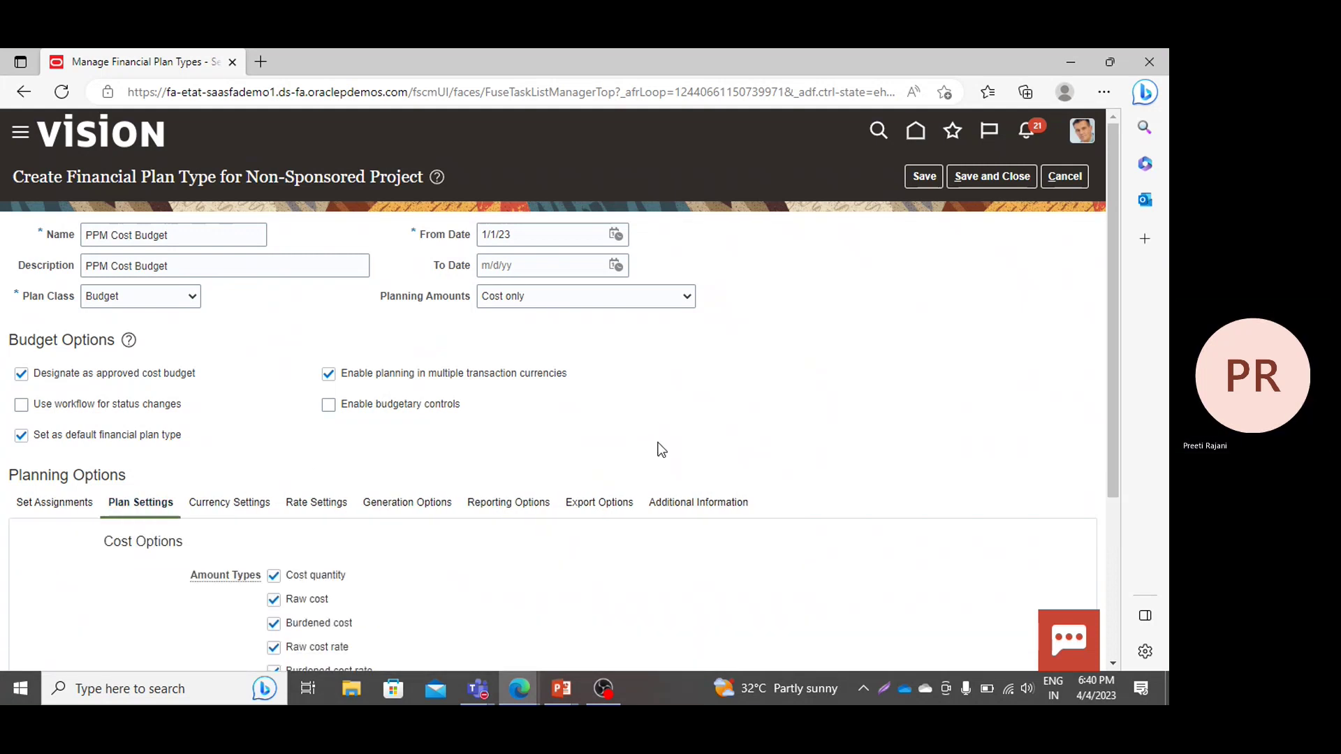
pyautogui.scroll(-3, 659, 444)
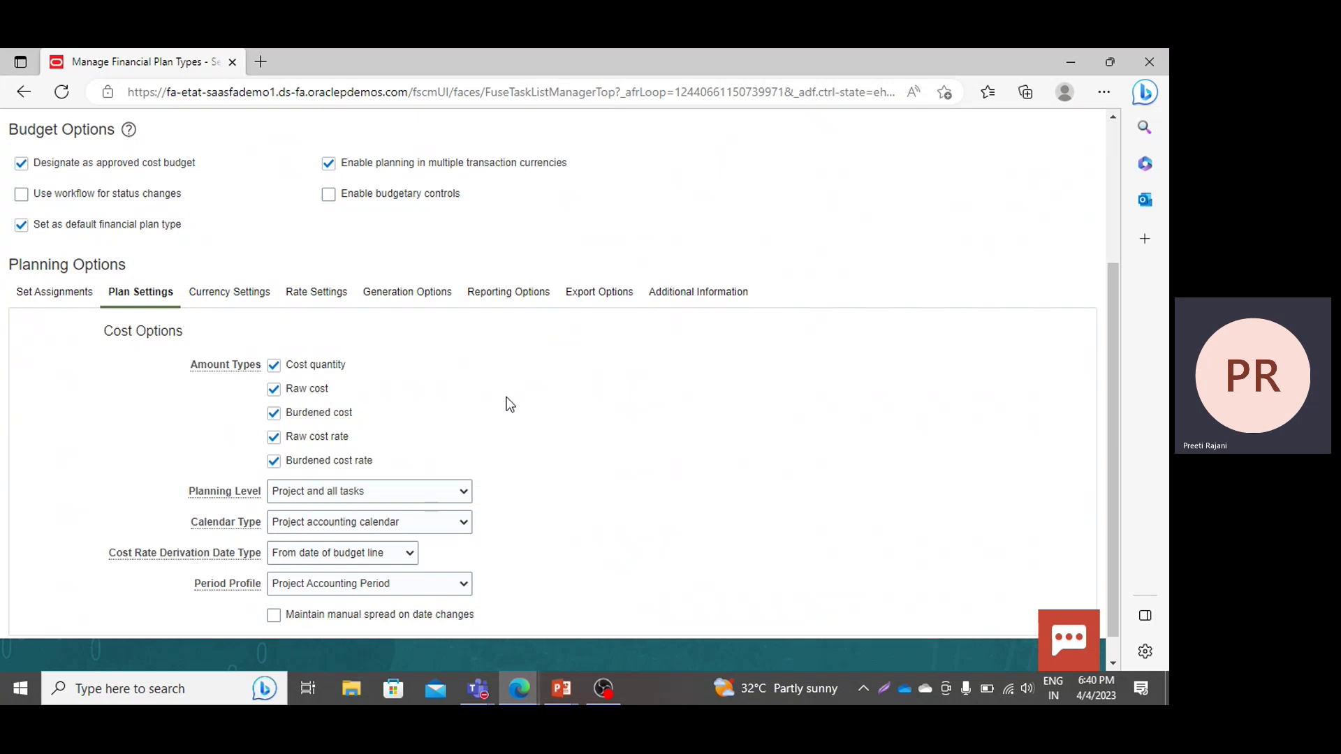
pyautogui.click(274, 367)
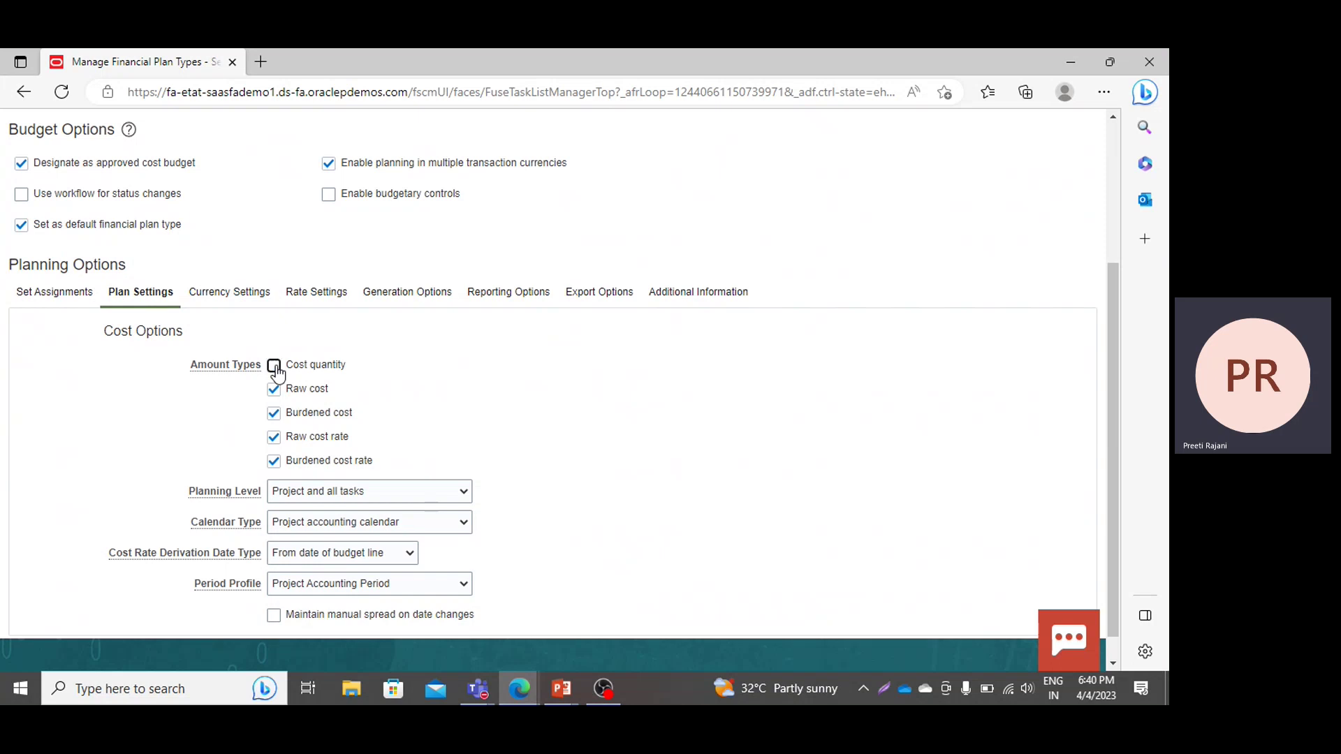
pyautogui.click(274, 438)
pyautogui.click(274, 463)
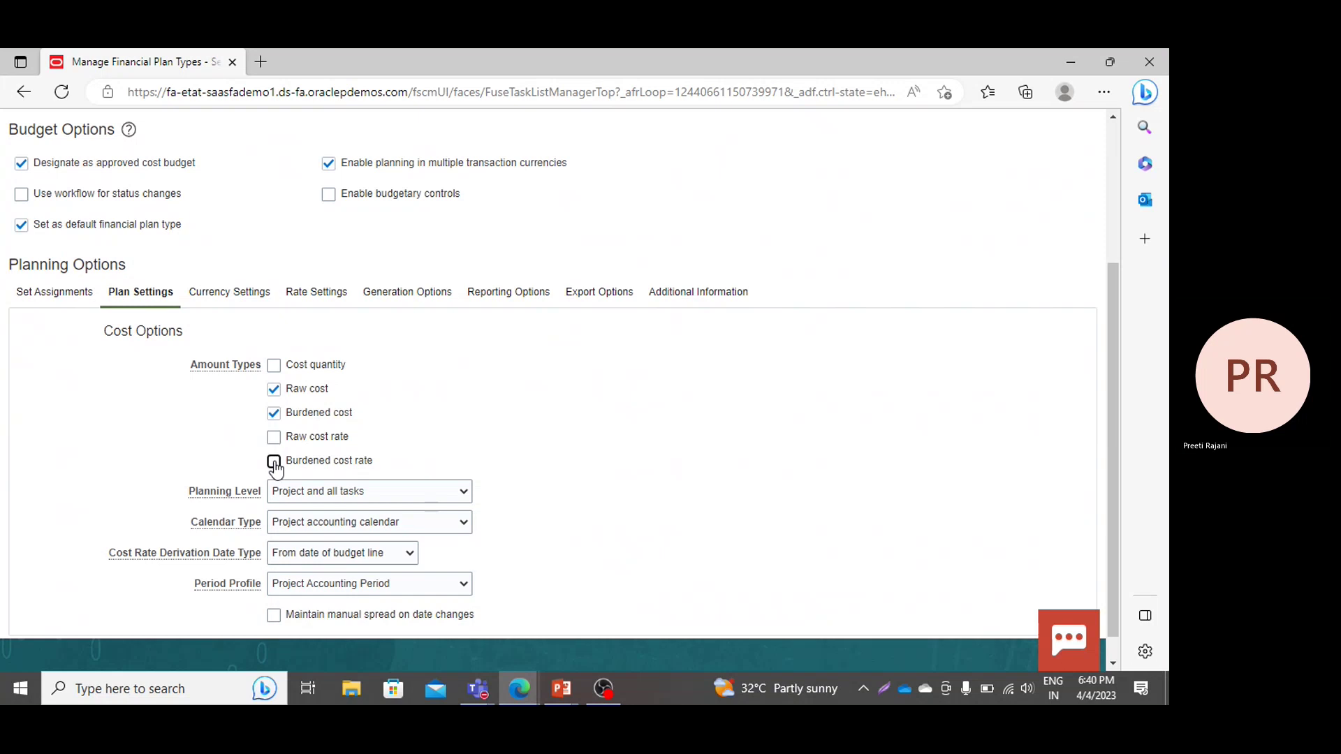
# Set the calendar type to Accounting calendar, keeping planning level Project and all tasks and cost rate derivation From date of budget line.
pyautogui.click(366, 496)
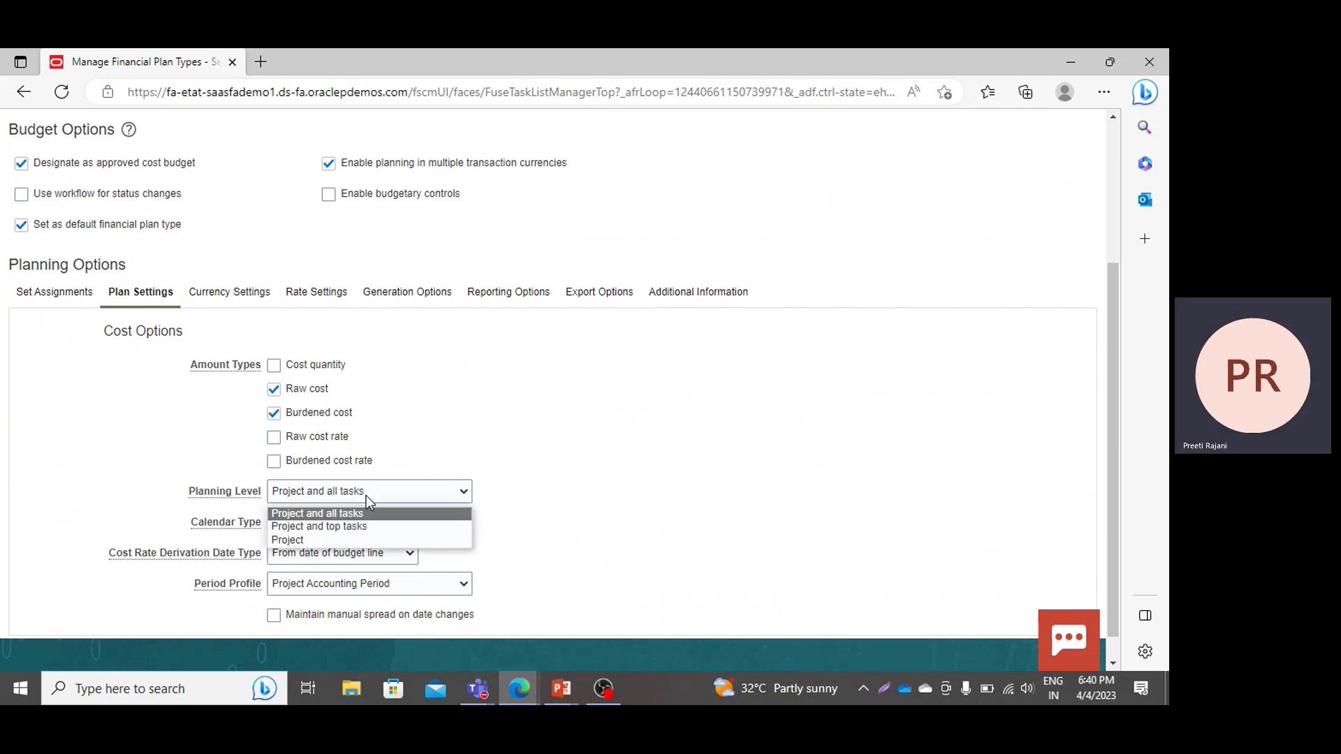
pyautogui.click(366, 496)
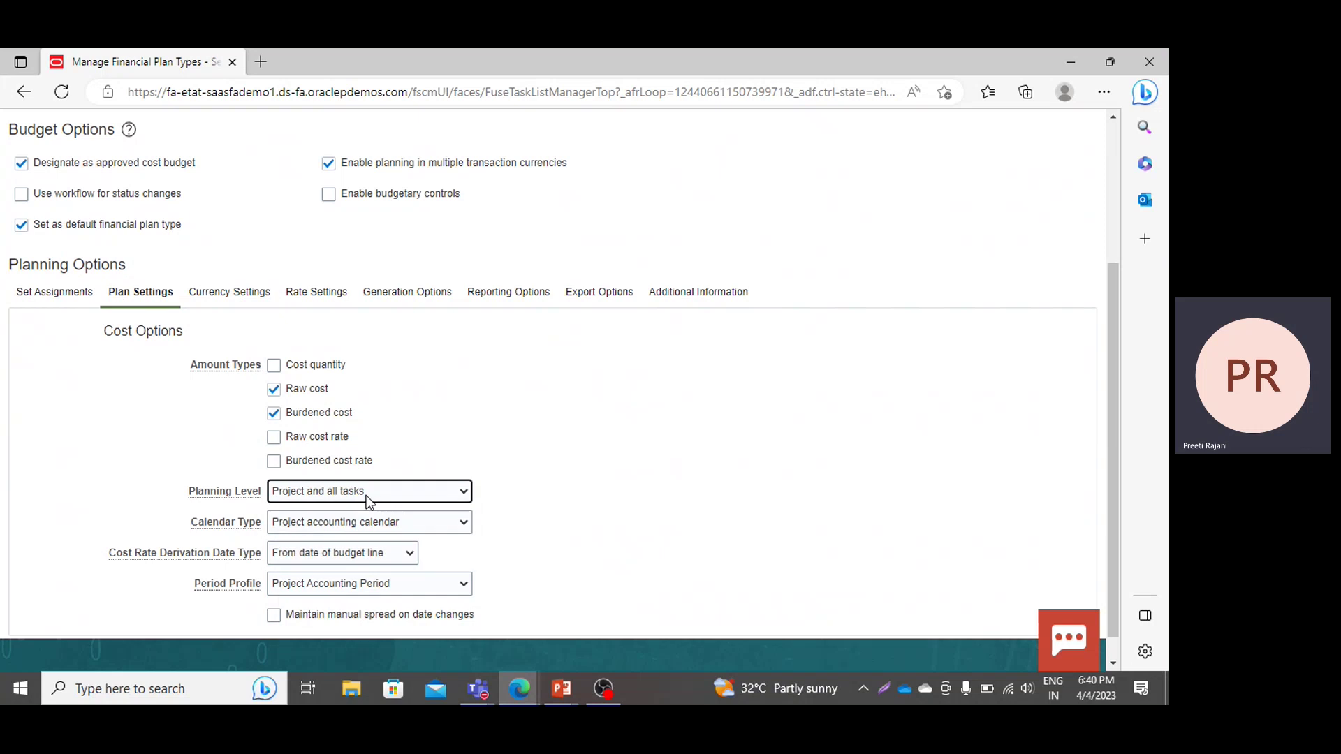
pyautogui.click(356, 526)
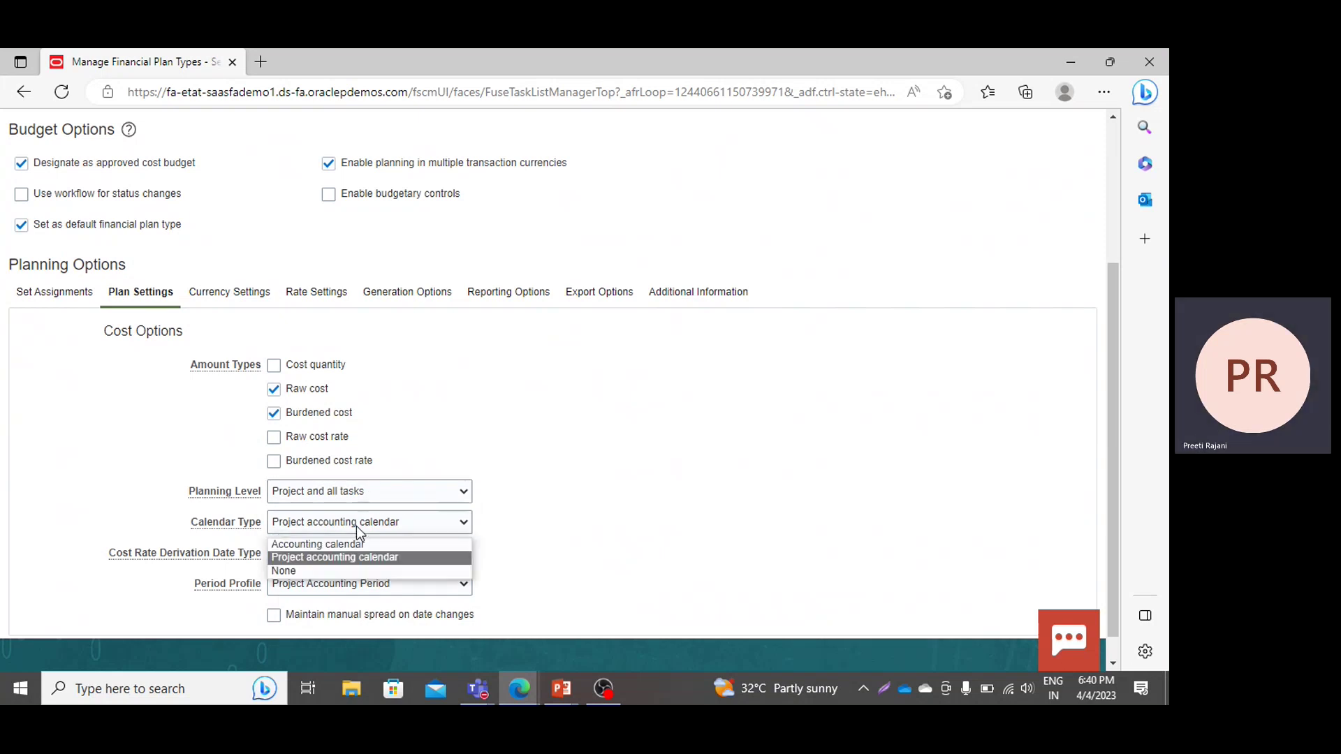
pyautogui.click(350, 544)
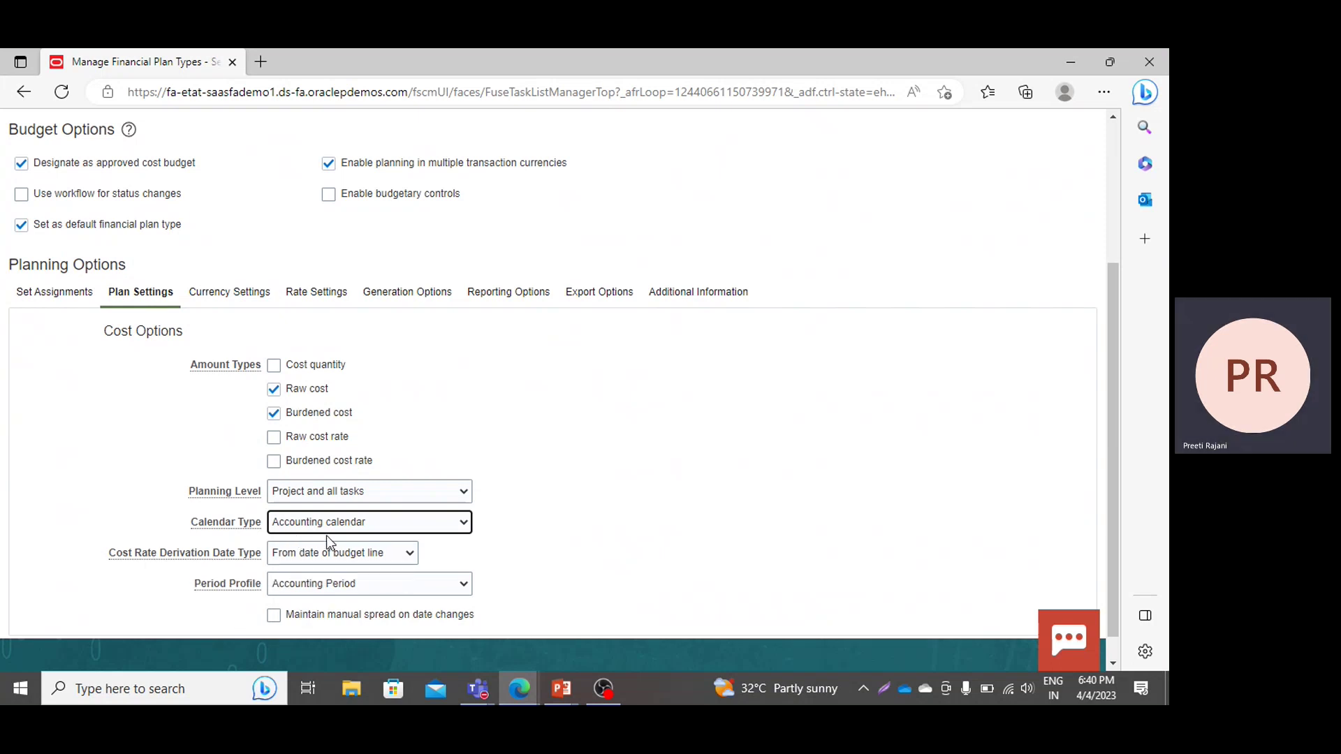
pyautogui.click(333, 555)
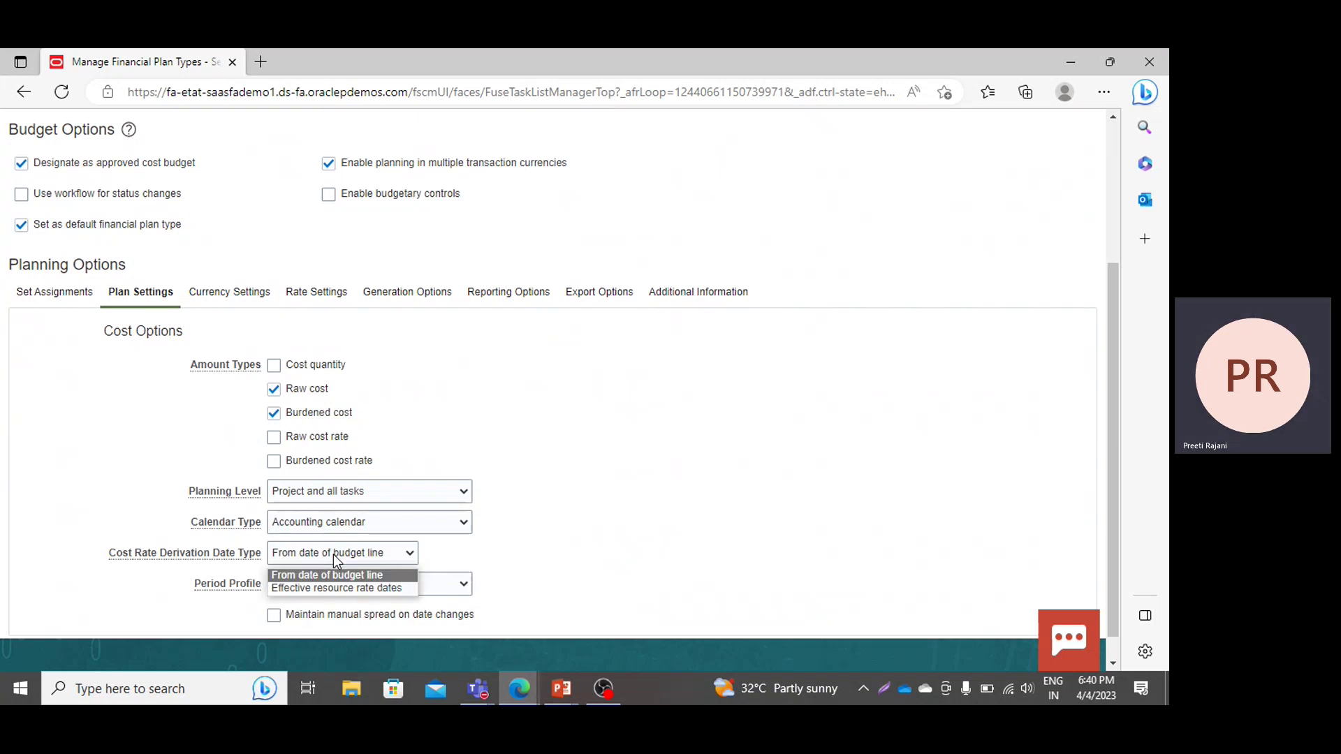
pyautogui.click(328, 576)
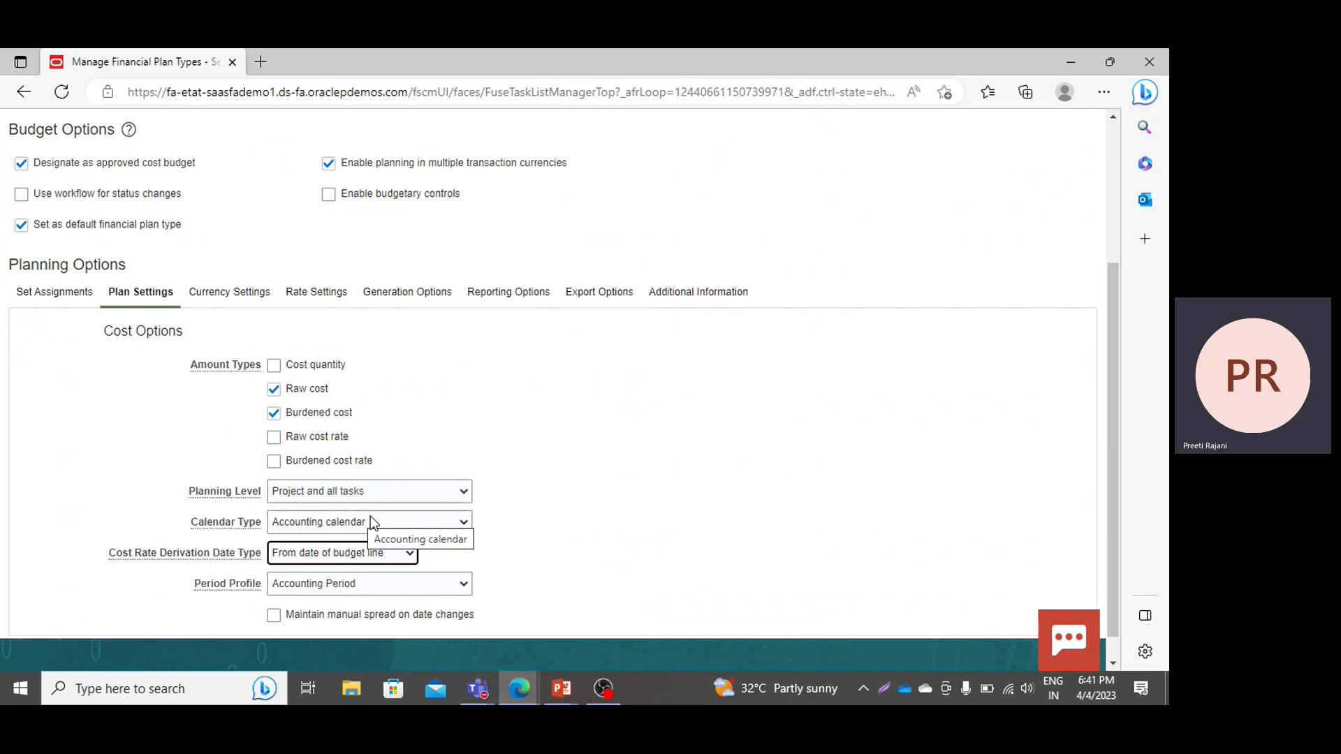
# Add USD and AED as planning currencies in the plan type's currency settings.
pyautogui.click(221, 297)
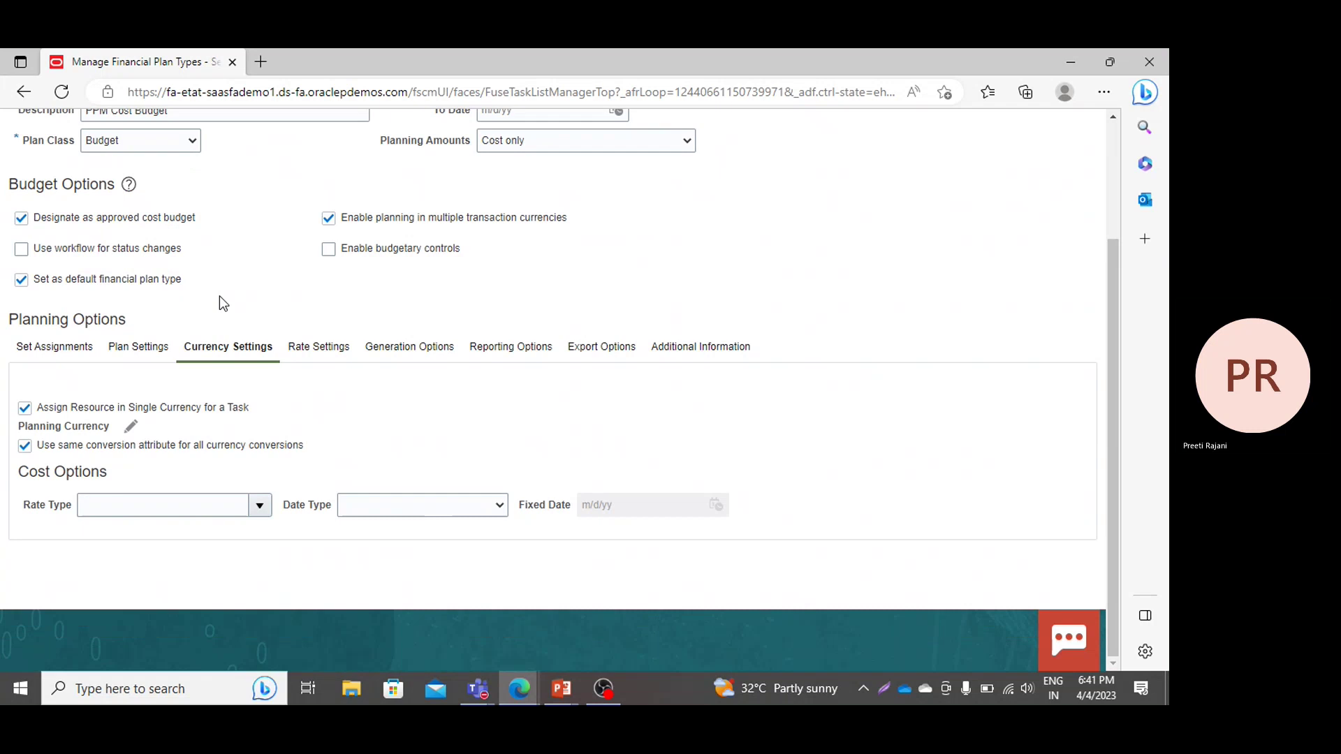
pyautogui.click(131, 427)
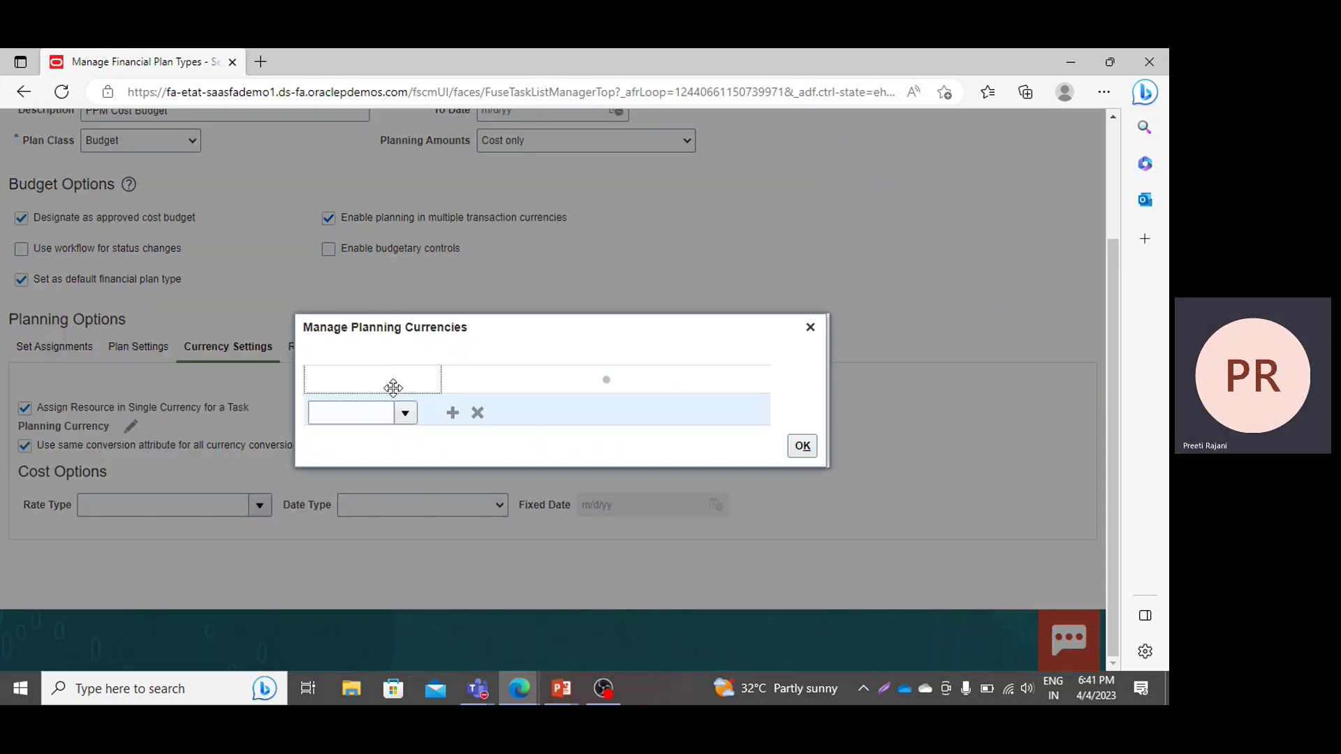
pyautogui.click(338, 422)
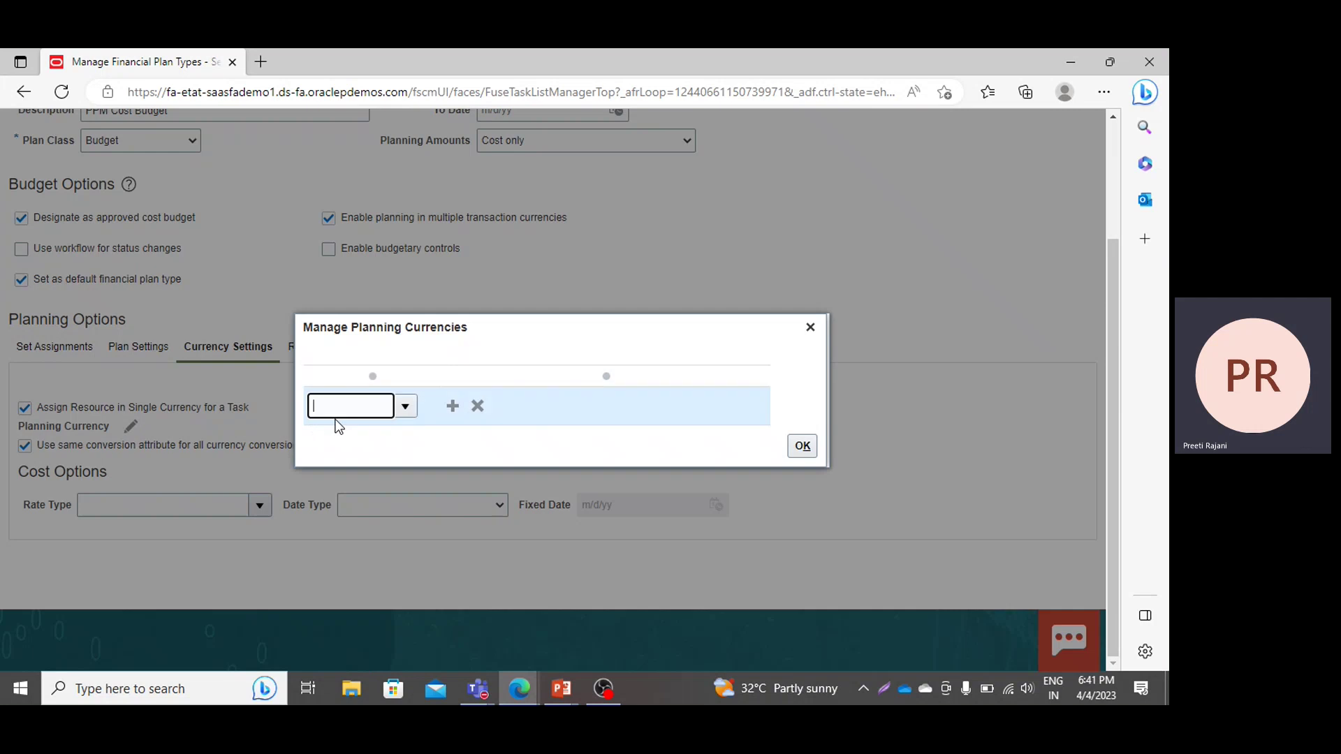
pyautogui.write('Usd')
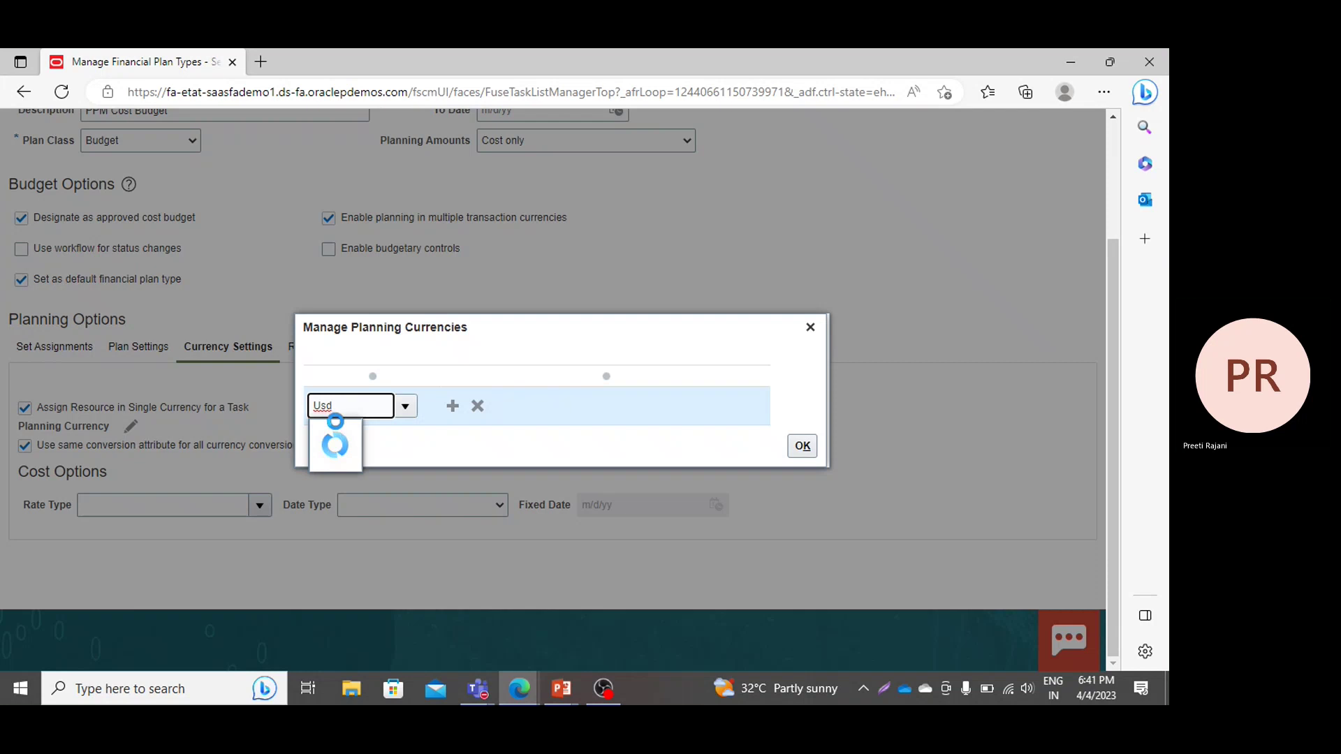
pyautogui.click(335, 428)
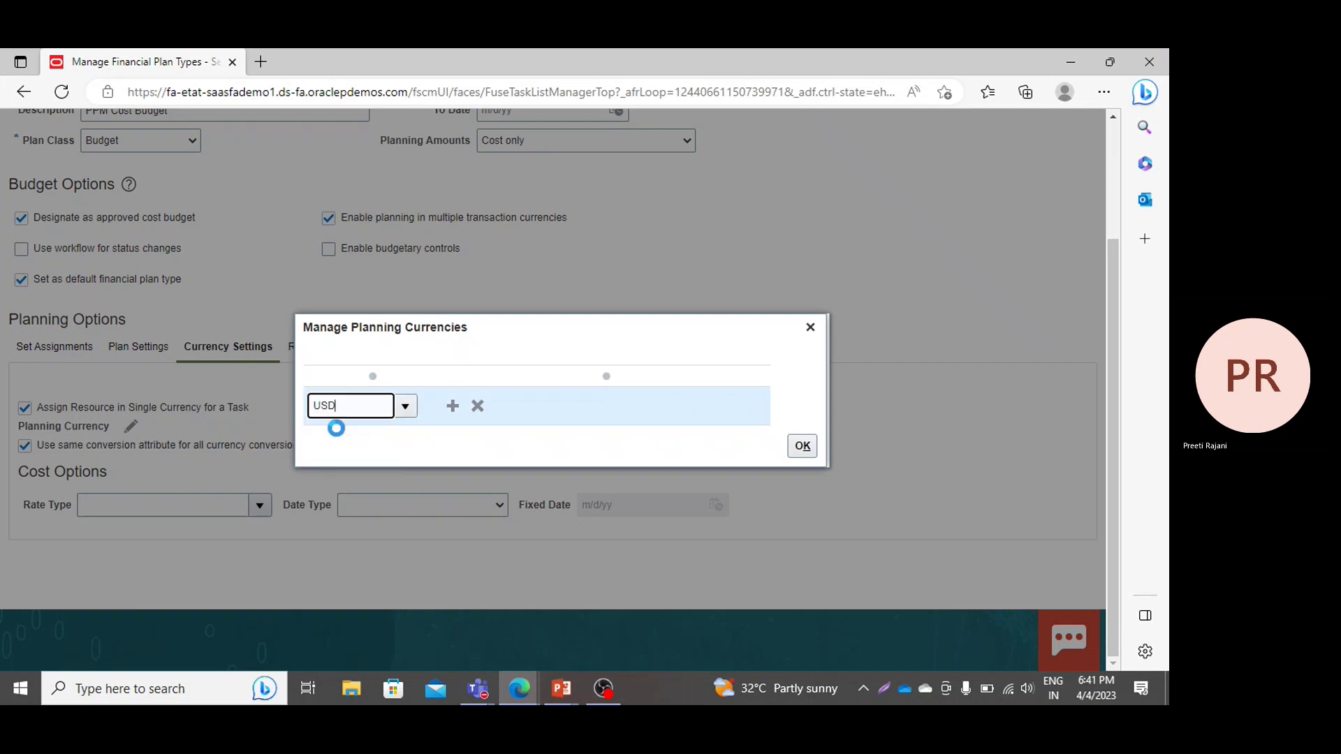
pyautogui.click(453, 406)
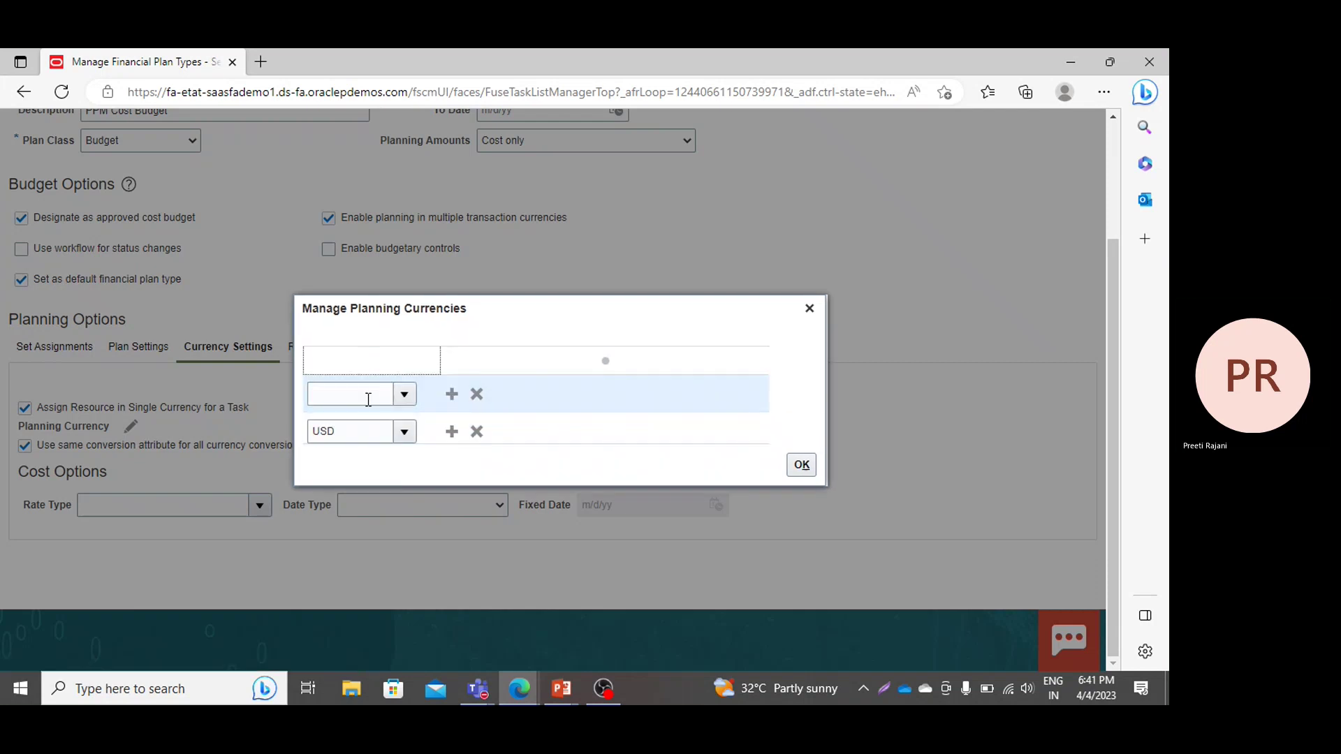
pyautogui.click(364, 396)
pyautogui.write('aed')
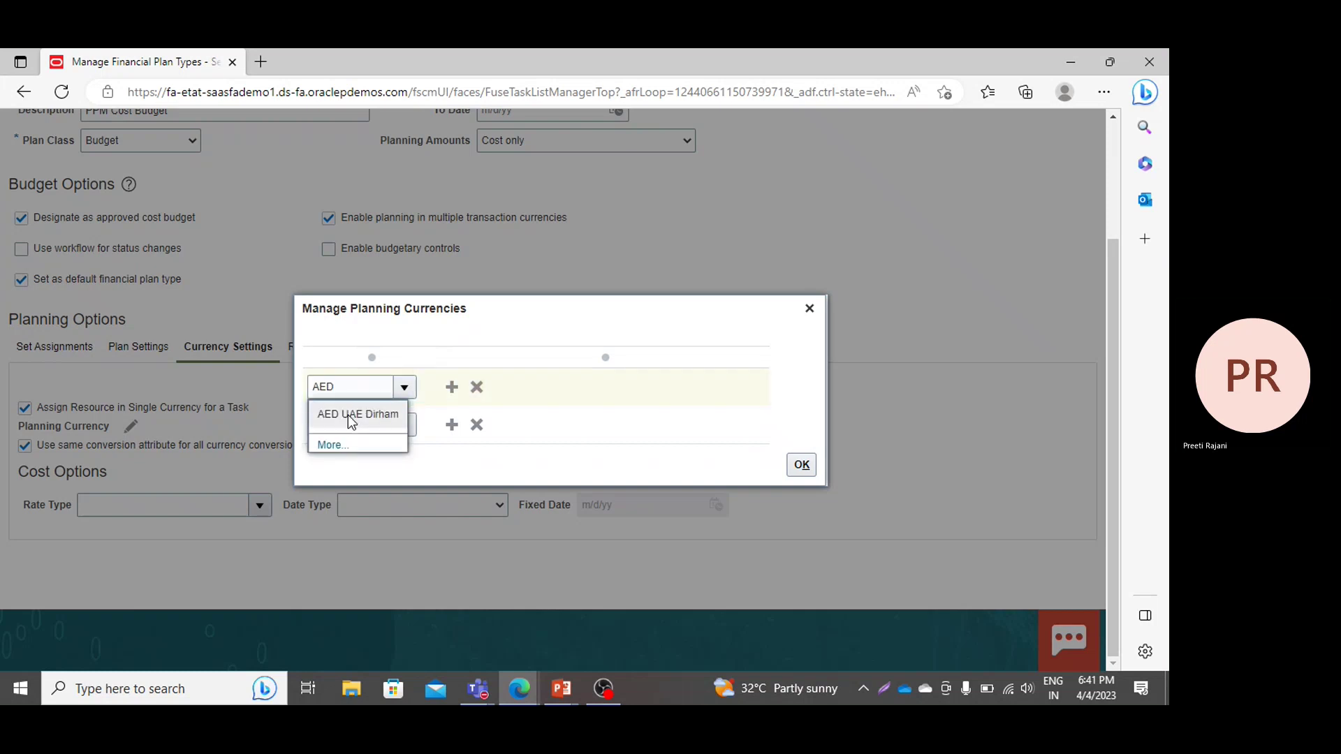
pyautogui.click(349, 415)
# Add INR and GBP to the planning currencies and accept the currency list.
pyautogui.click(451, 387)
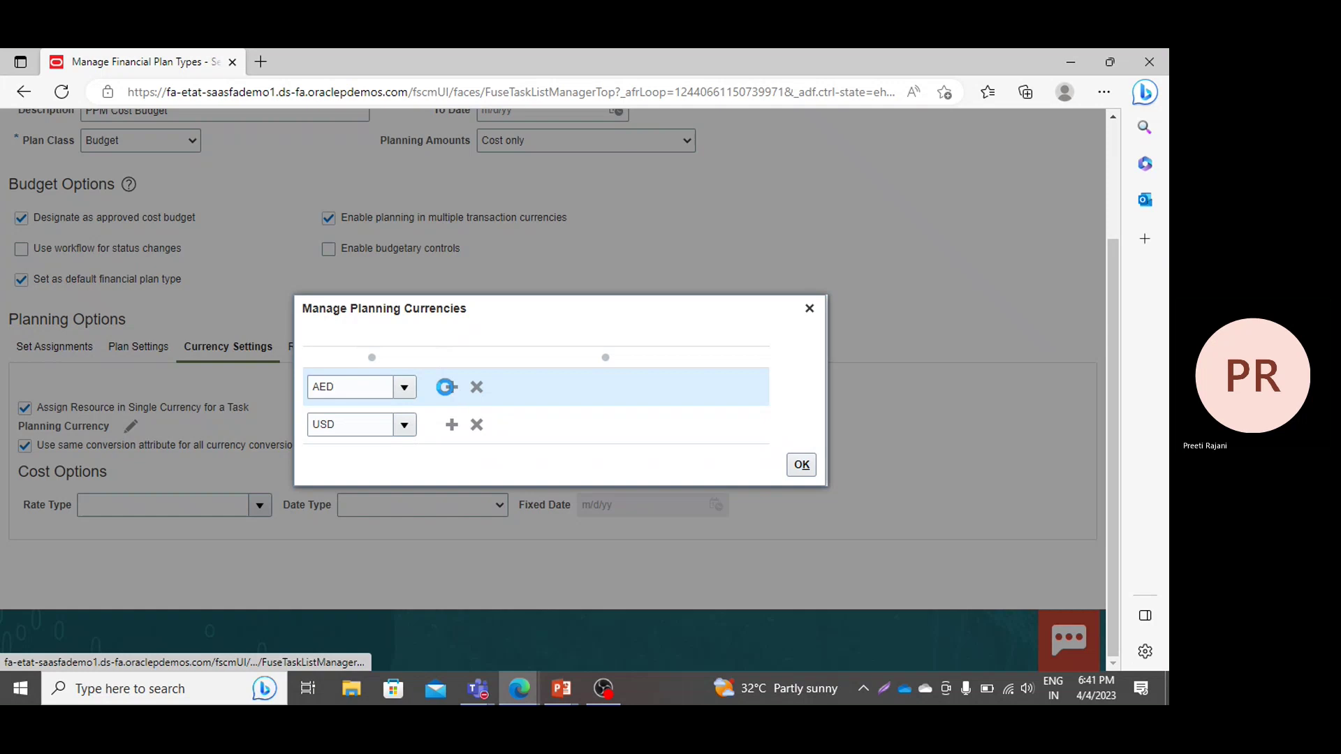
pyautogui.click(326, 378)
pyautogui.write('inr')
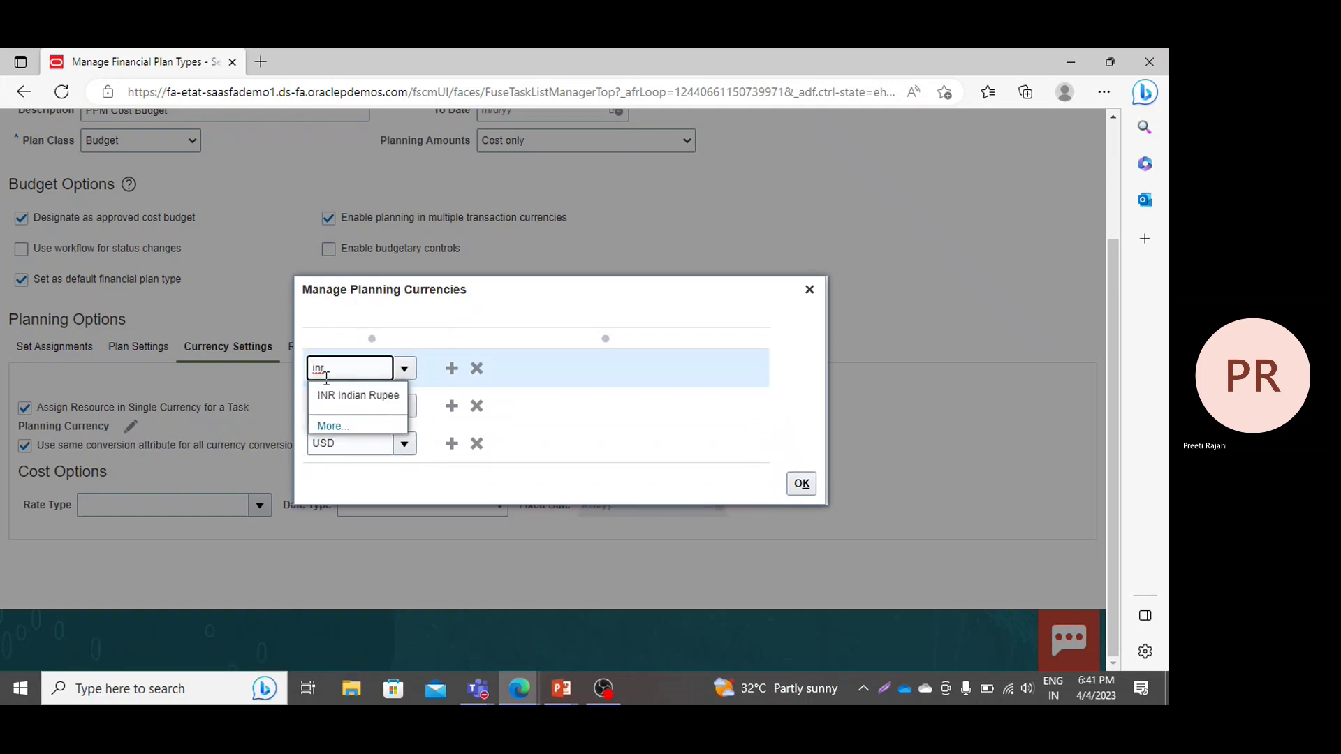
pyautogui.click(331, 396)
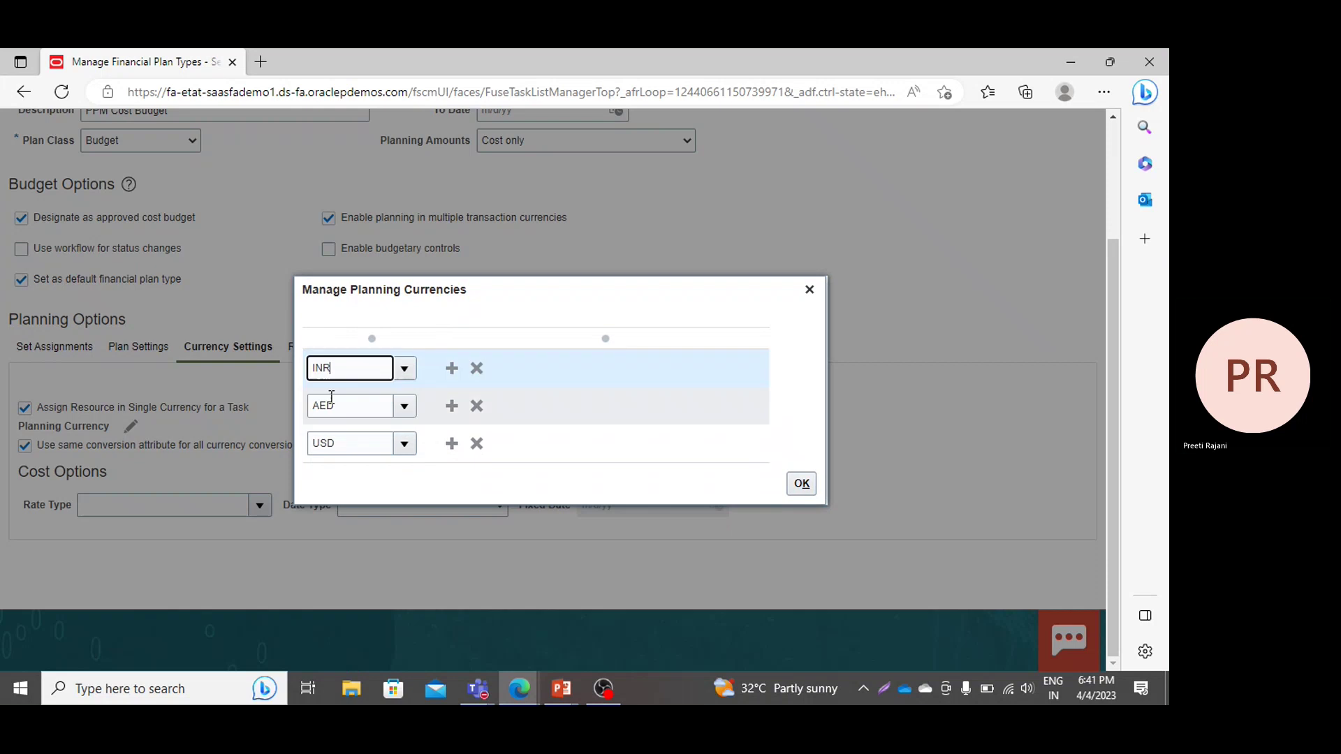
pyautogui.click(452, 368)
pyautogui.click(364, 357)
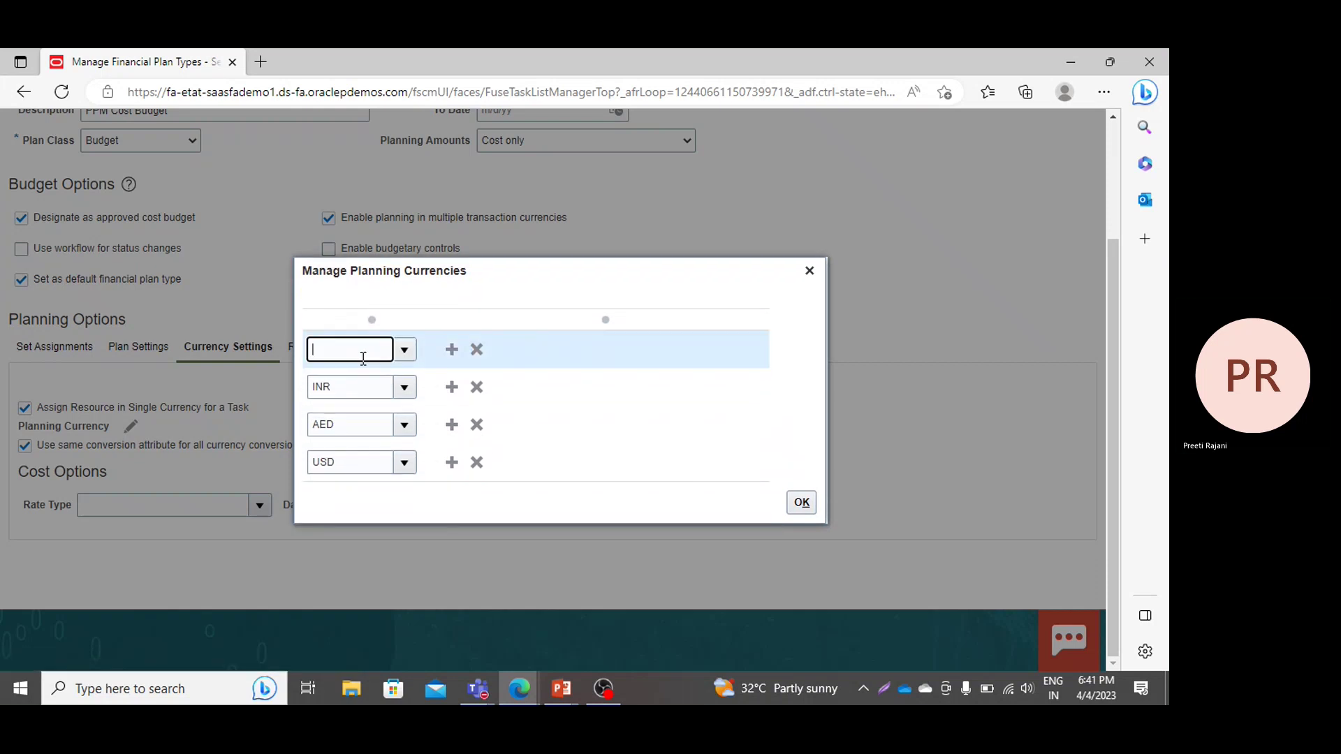
pyautogui.write('gbp')
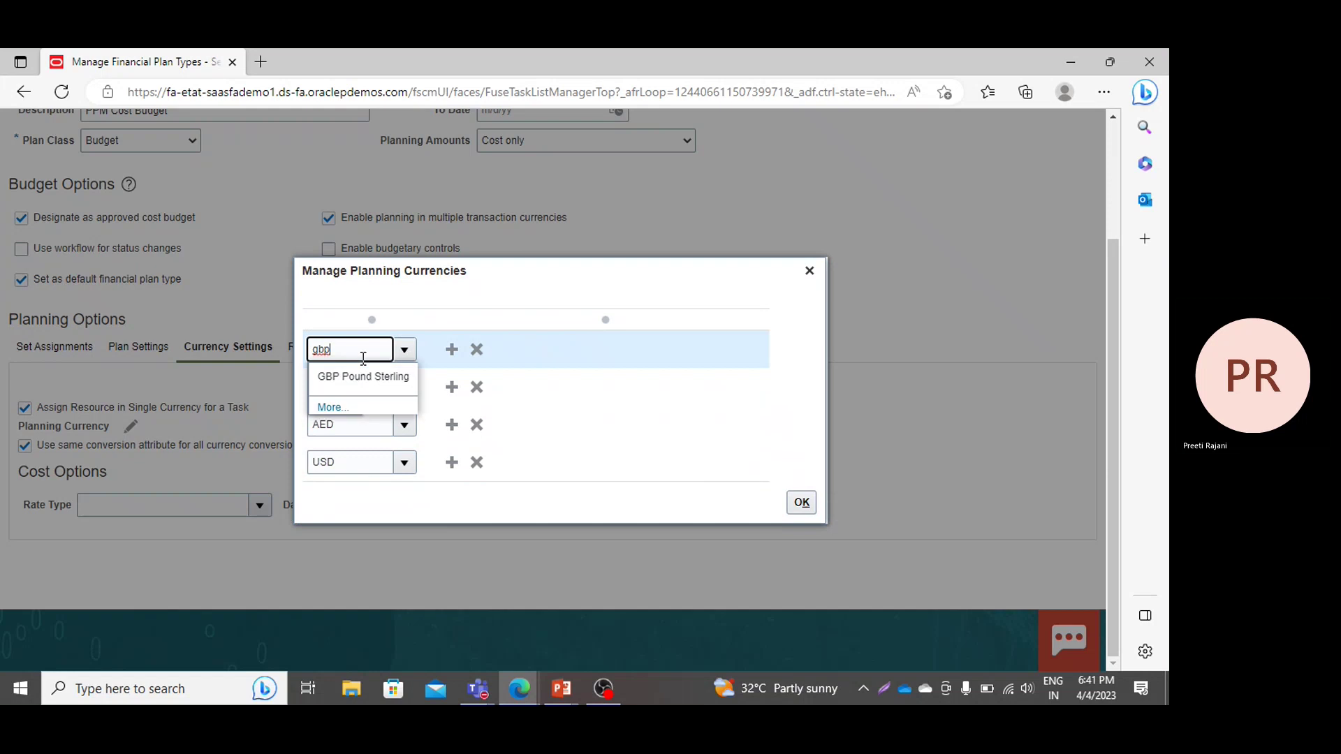
pyautogui.click(347, 381)
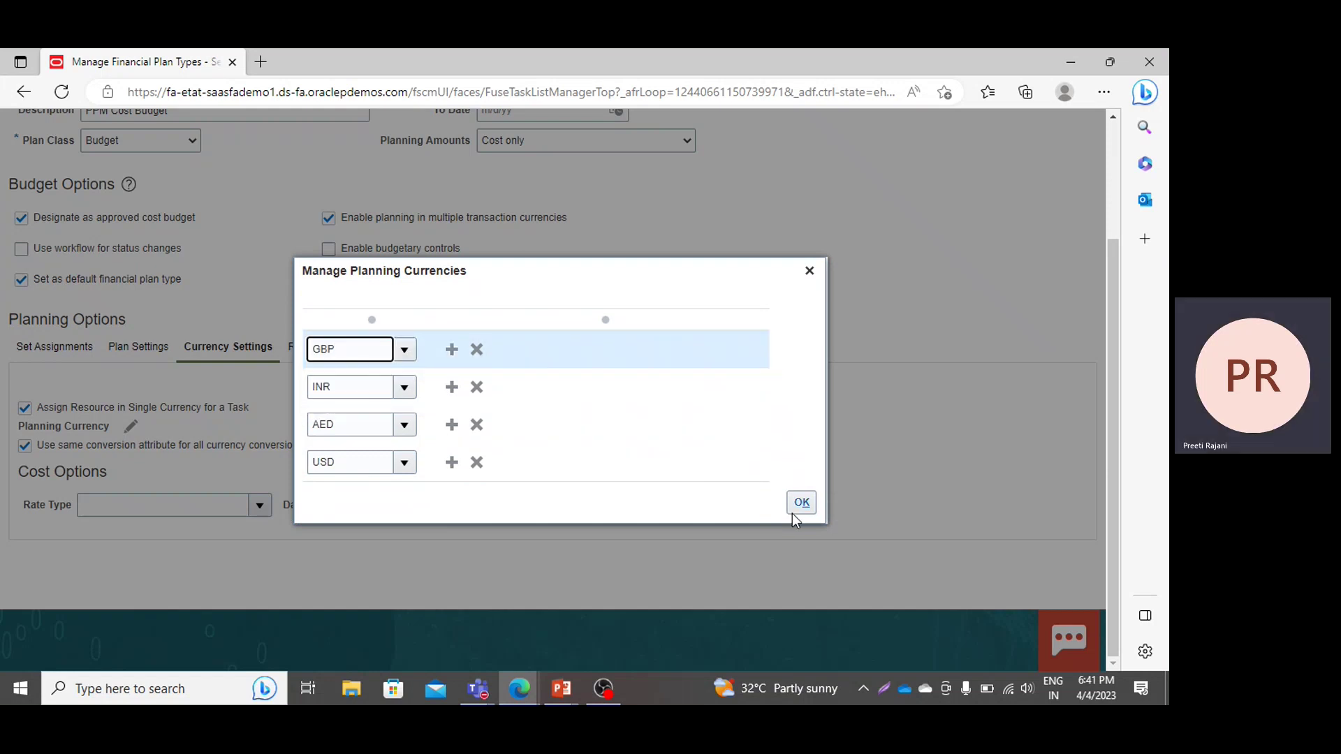
pyautogui.click(813, 500)
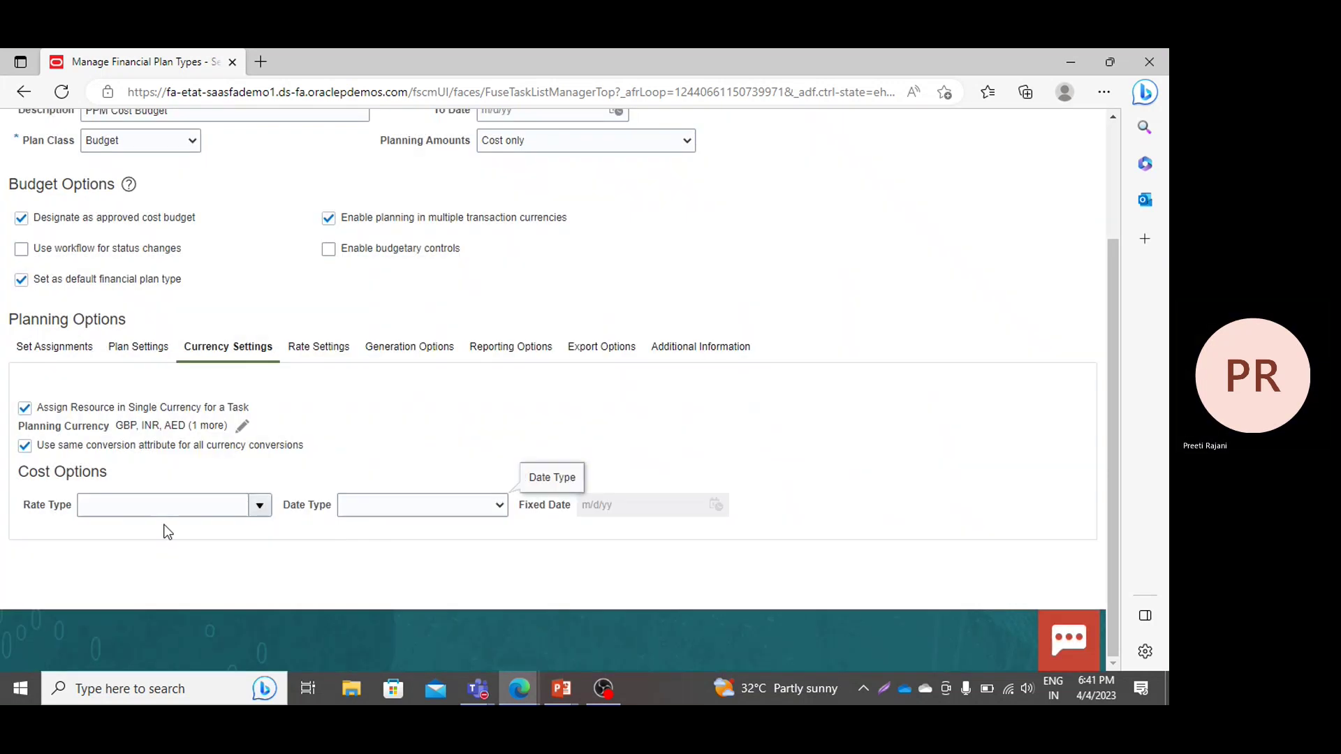
# Set the cost currency conversion to the Corporate rate type and the From date of budget line date type.
pyautogui.click(260, 505)
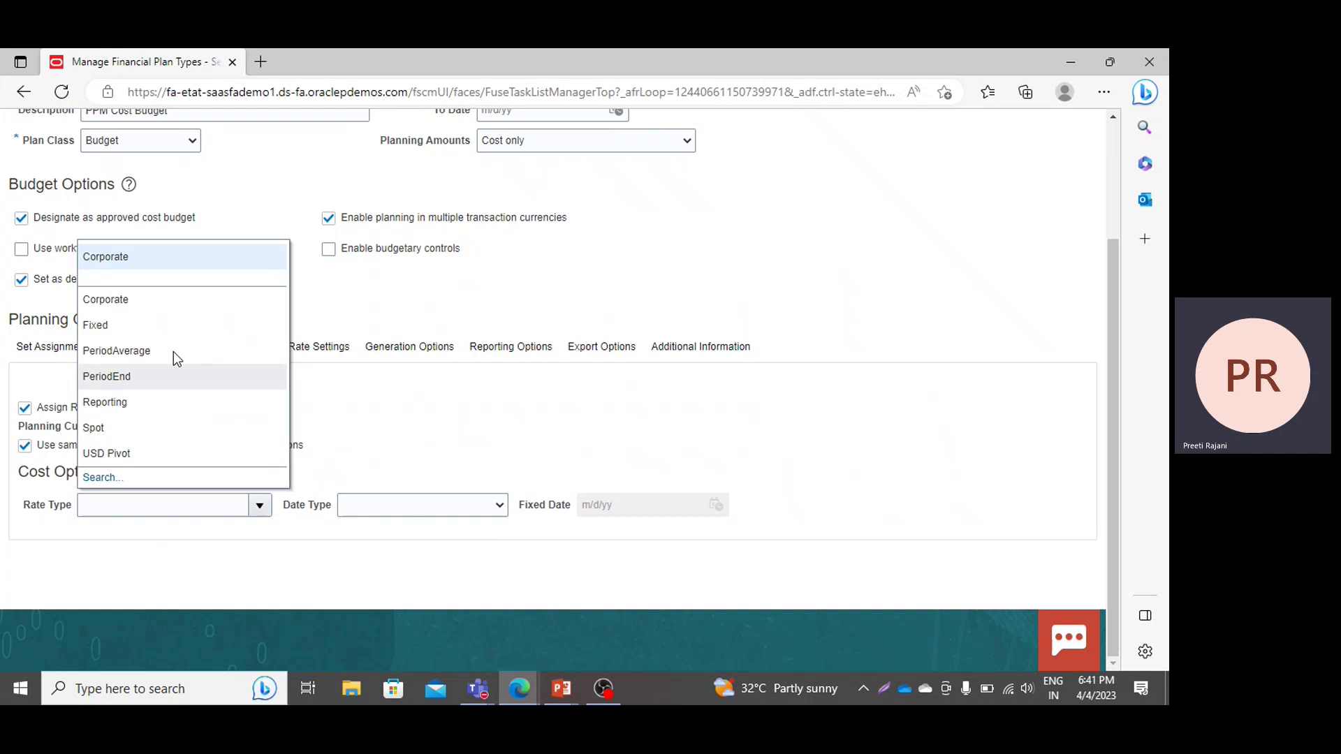
pyautogui.click(171, 263)
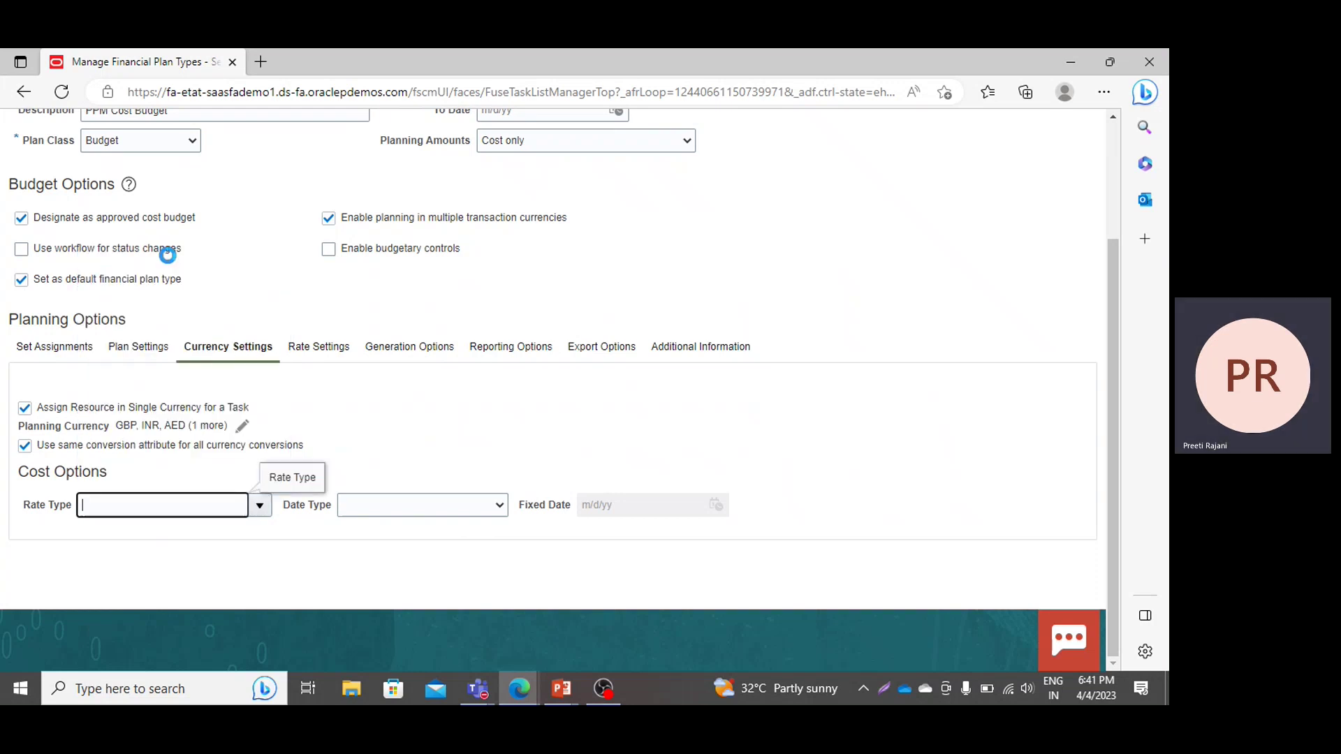
pyautogui.click(391, 504)
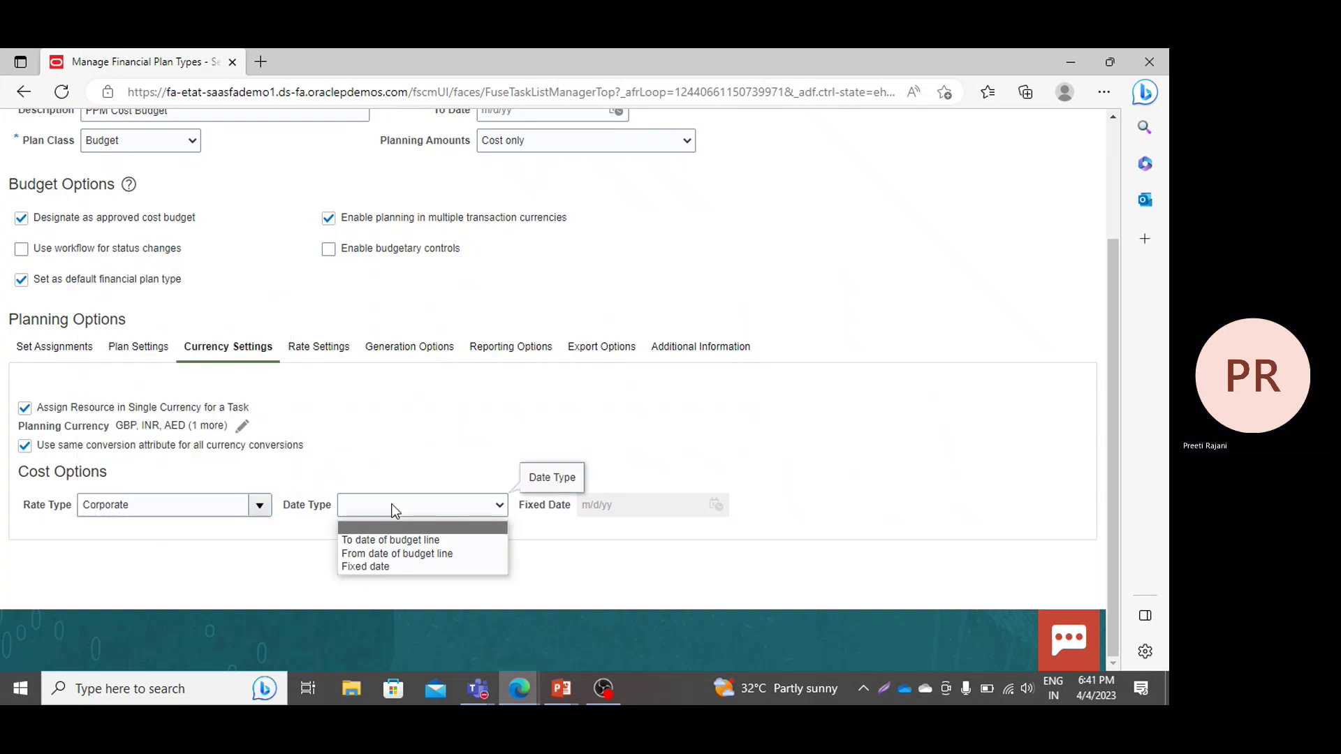
pyautogui.click(387, 553)
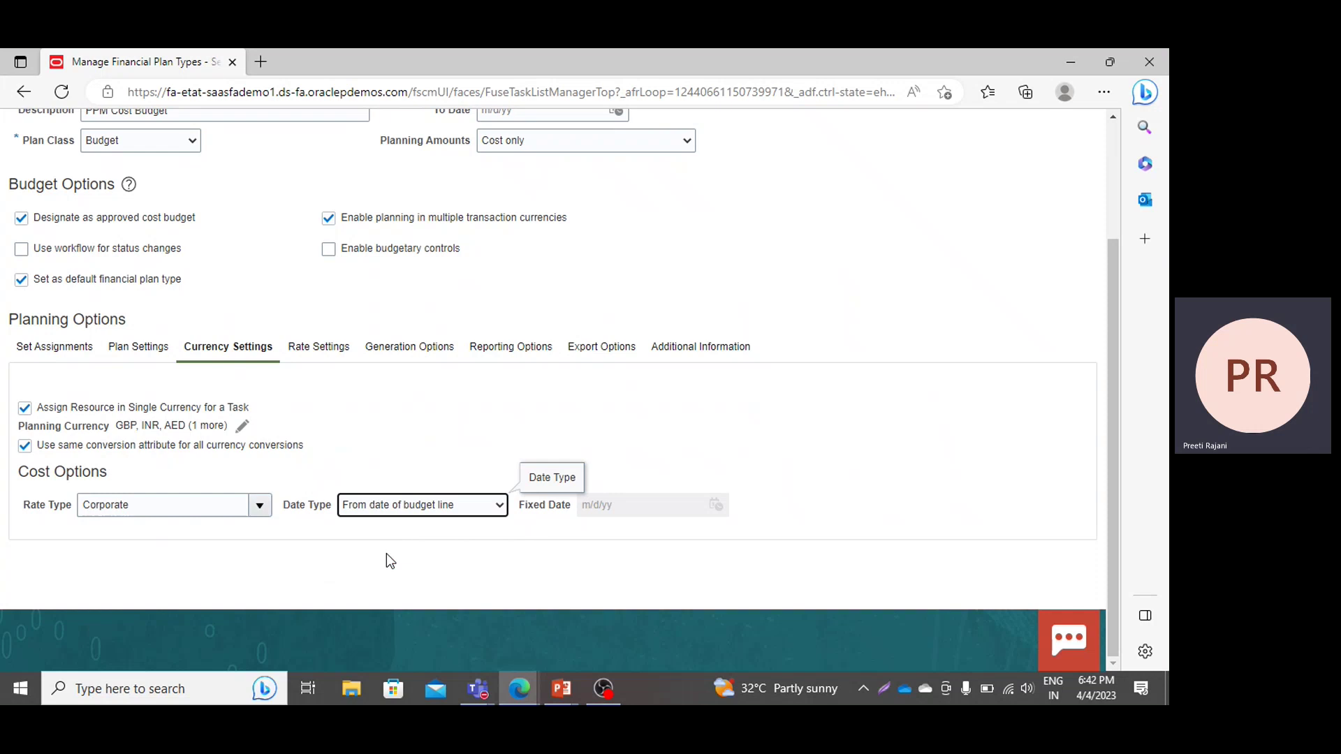
# In the generation options, set the budget creation method to Generate from another source with Project plan type as the generation source.
pyautogui.click(322, 351)
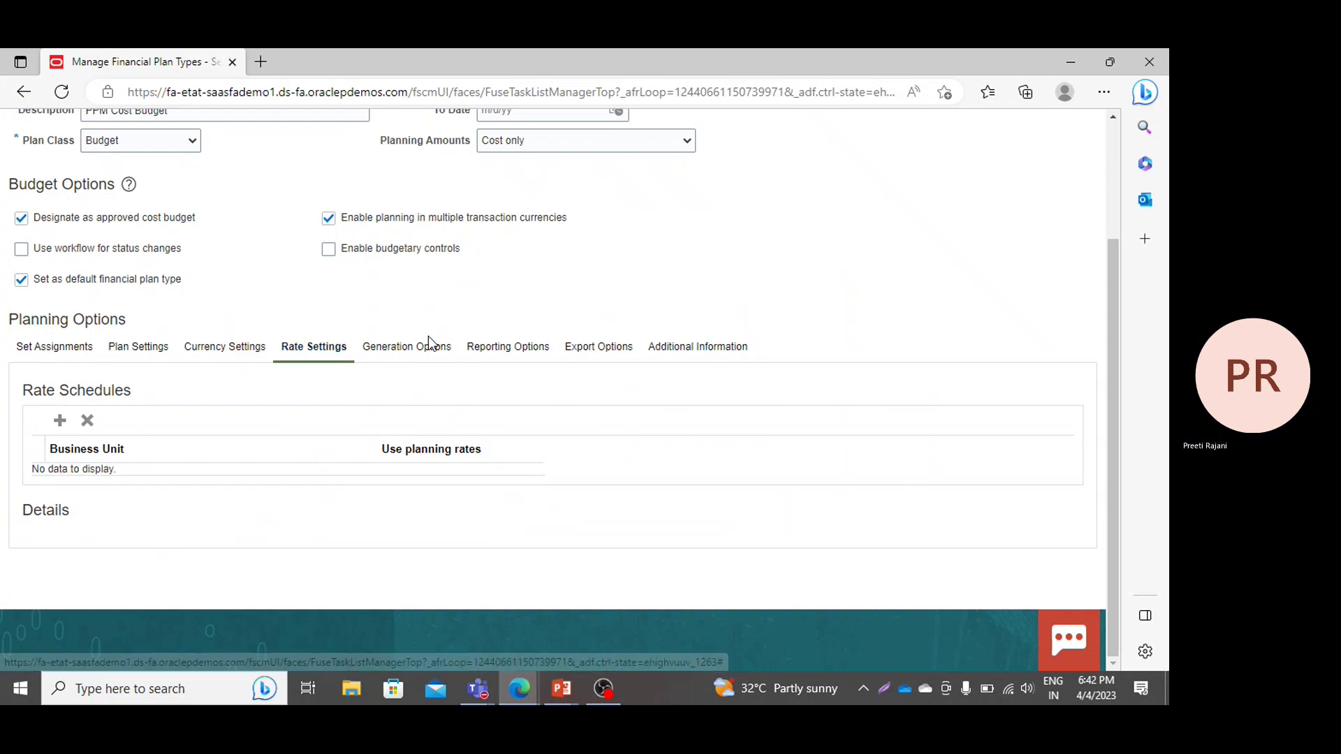
pyautogui.click(409, 347)
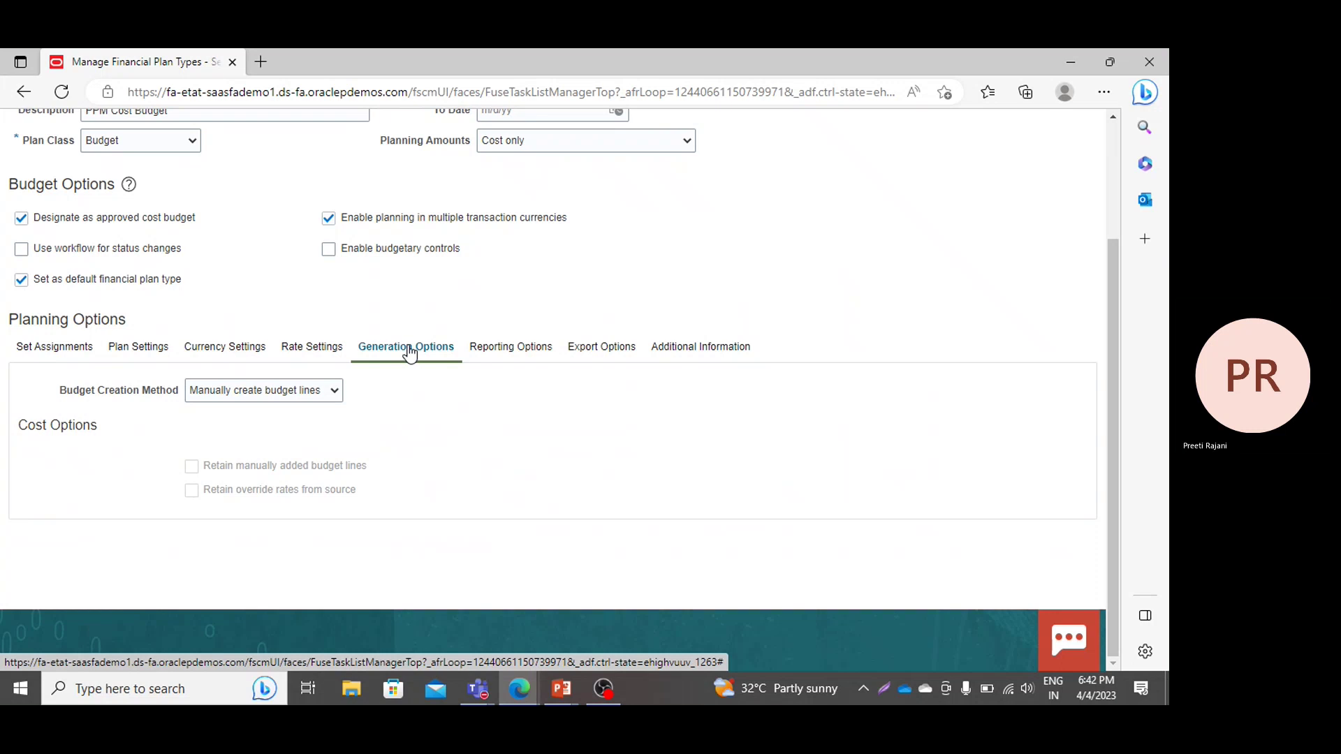
pyautogui.click(273, 396)
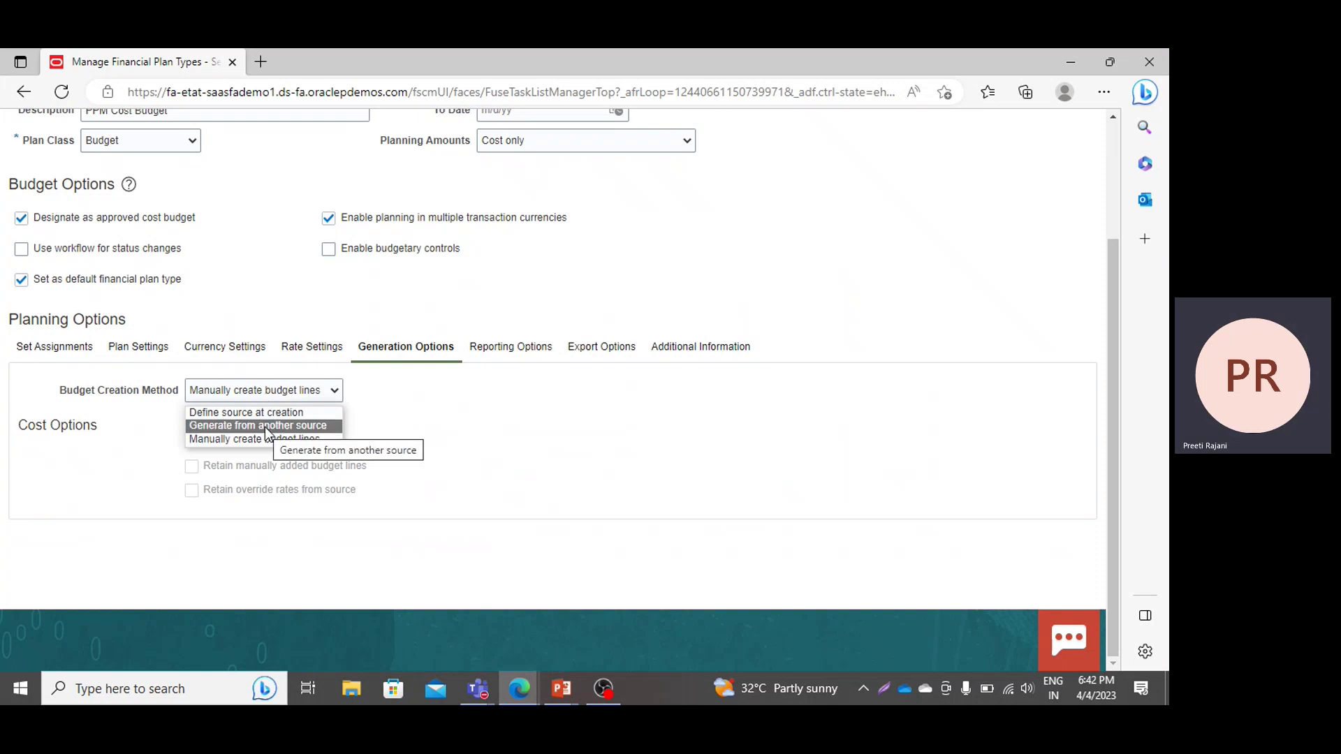
pyautogui.click(243, 425)
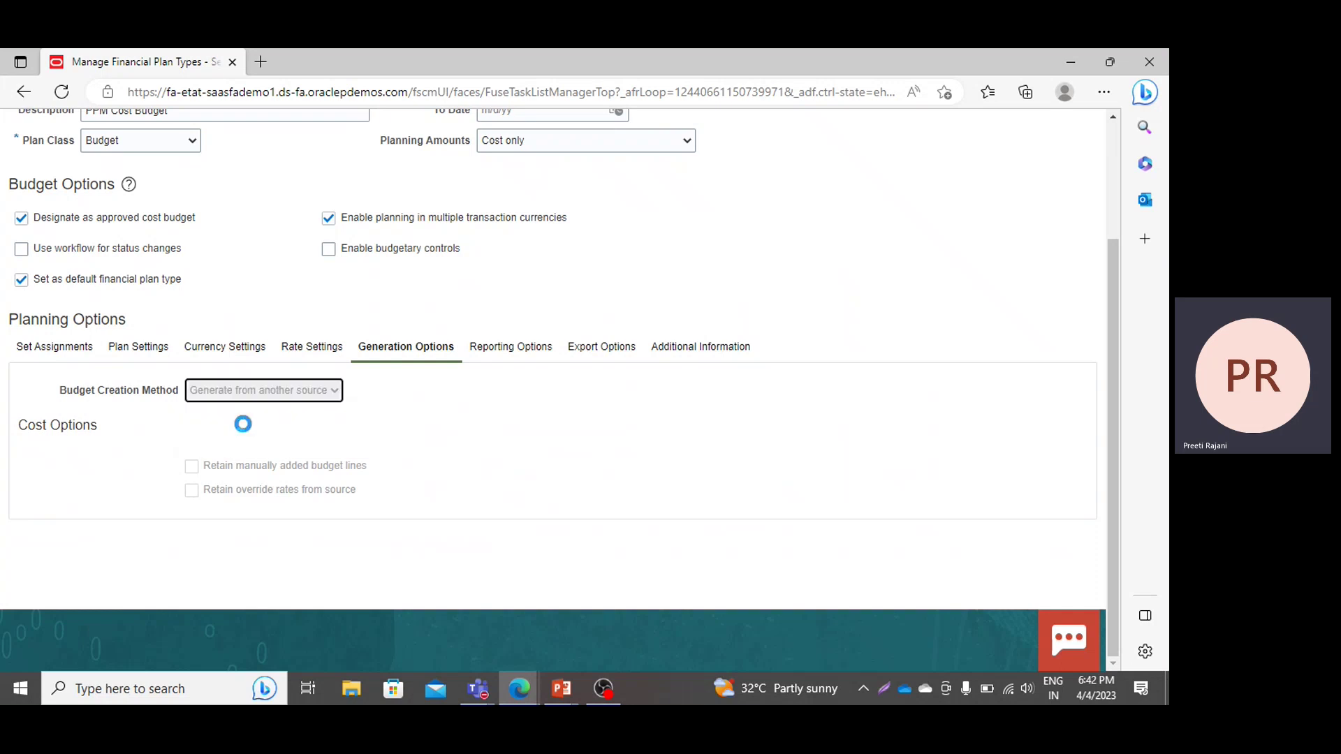
pyautogui.click(264, 461)
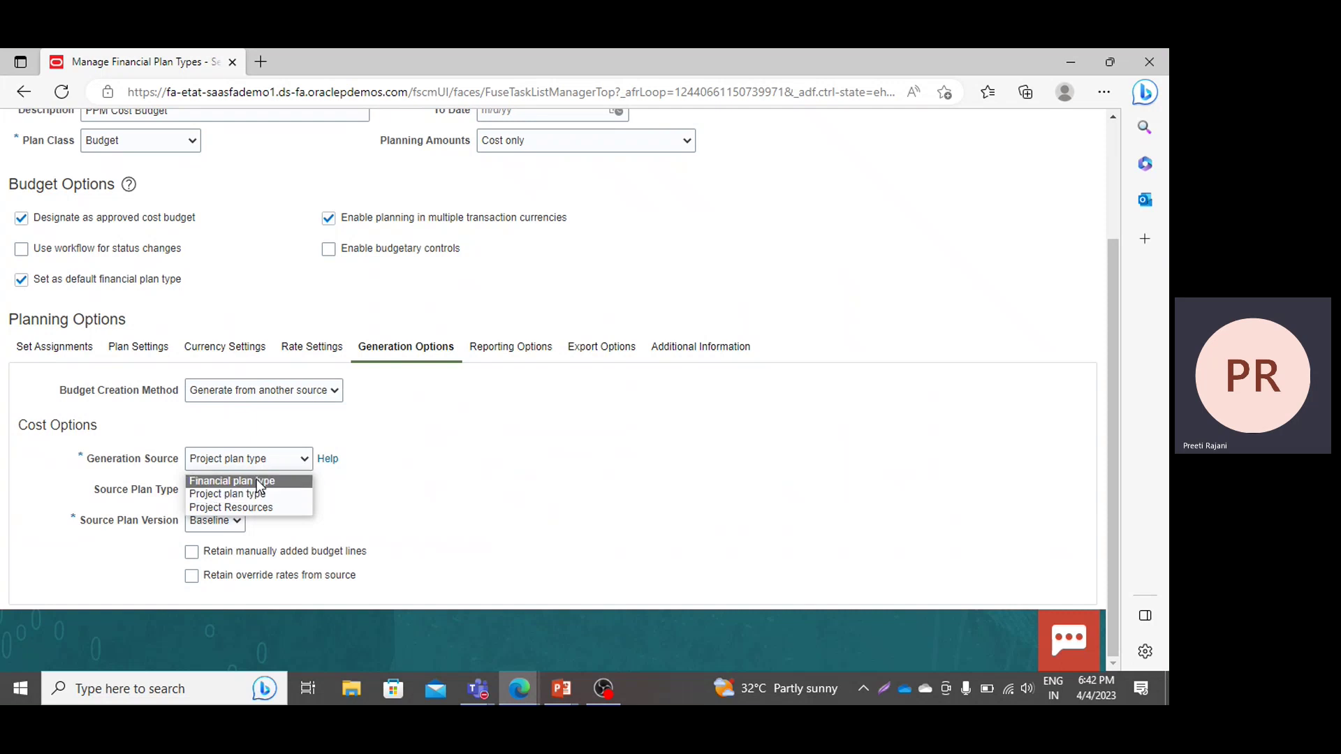
pyautogui.click(246, 496)
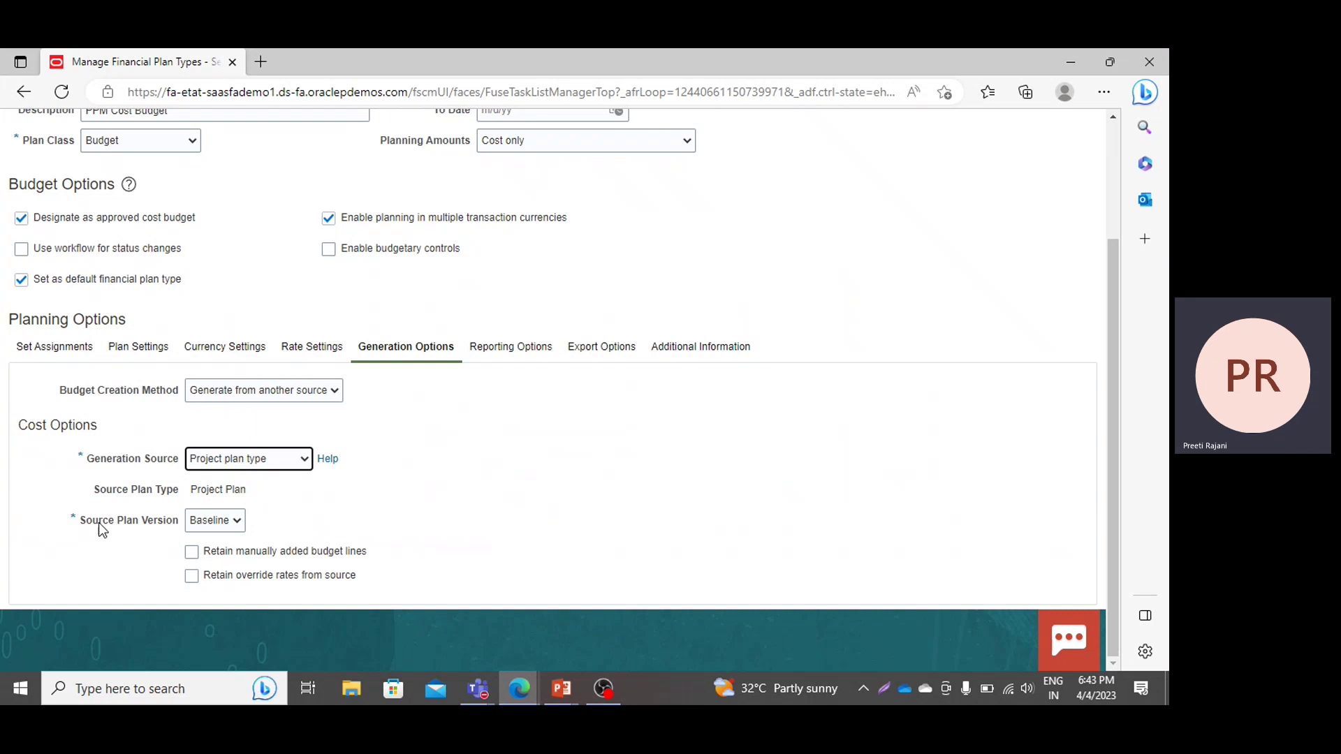
# Keep Baseline as the source plan version and retain manually added budget lines and override rates from source.
pyautogui.click(233, 525)
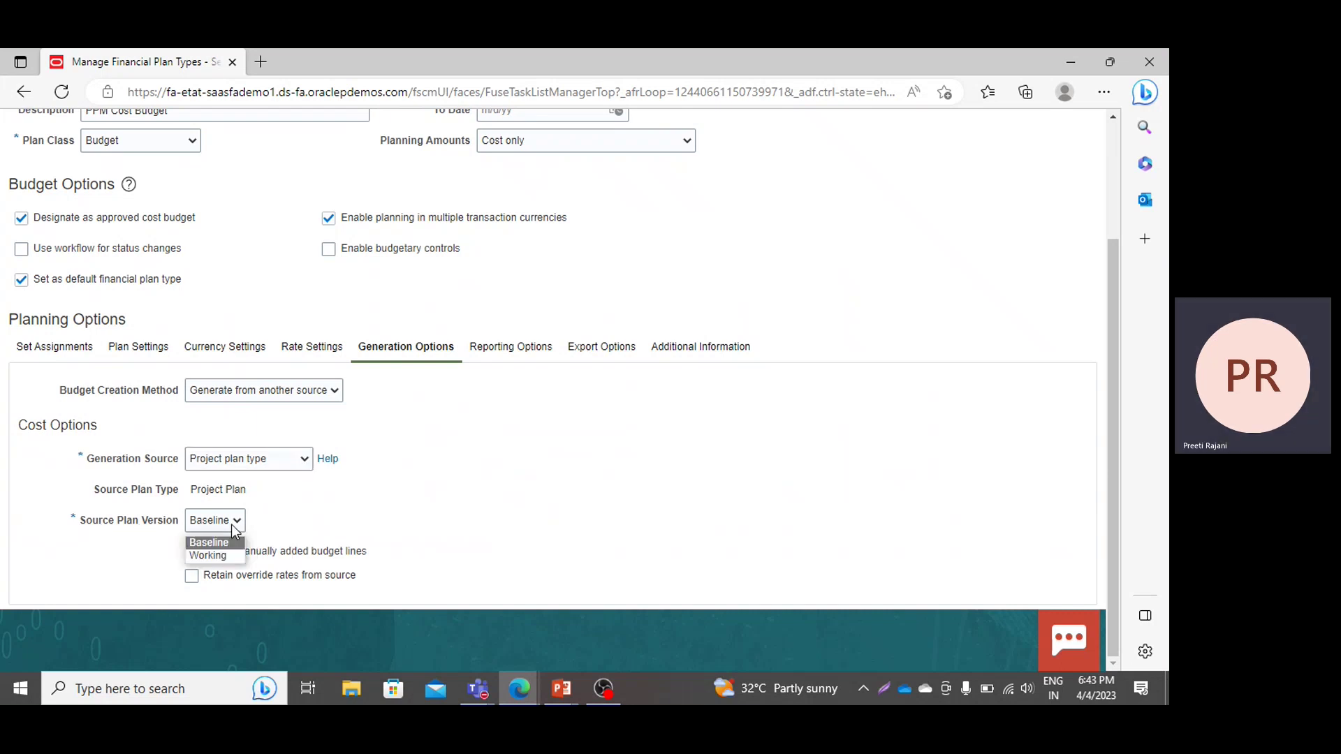
pyautogui.click(305, 479)
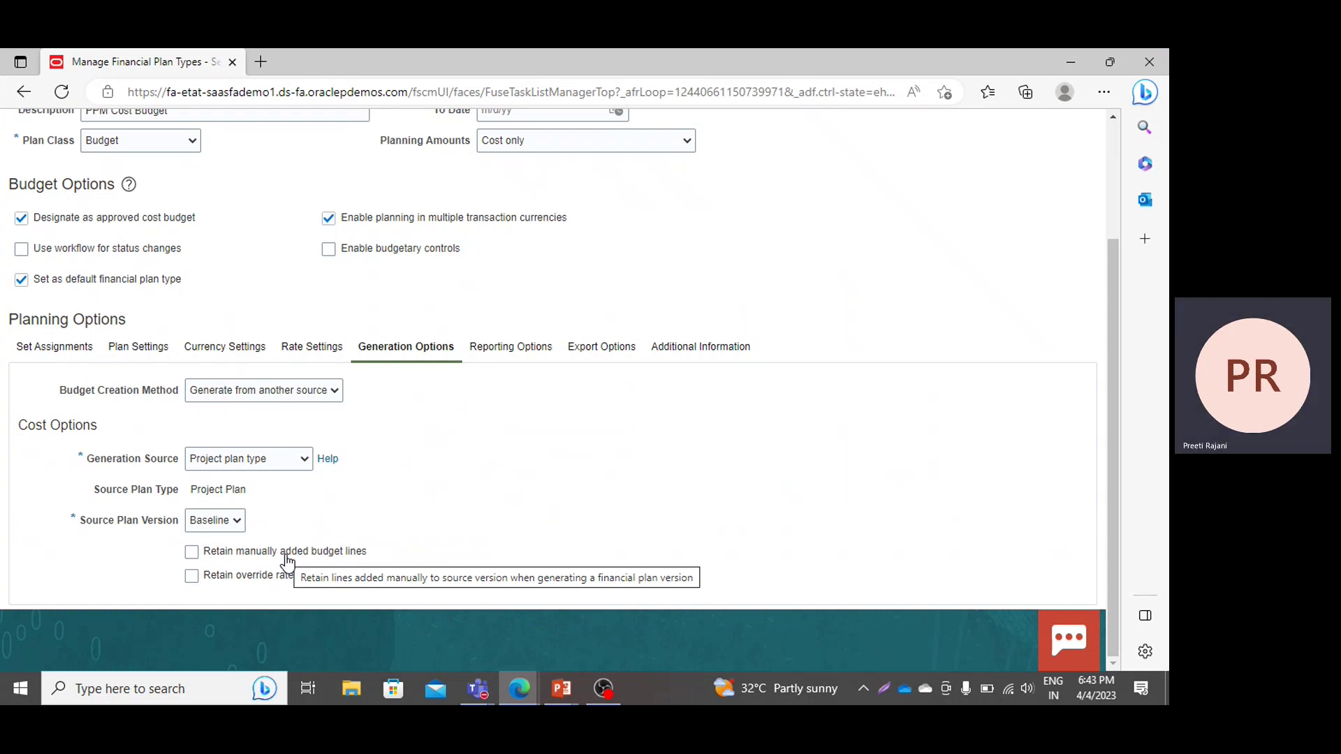
pyautogui.click(192, 558)
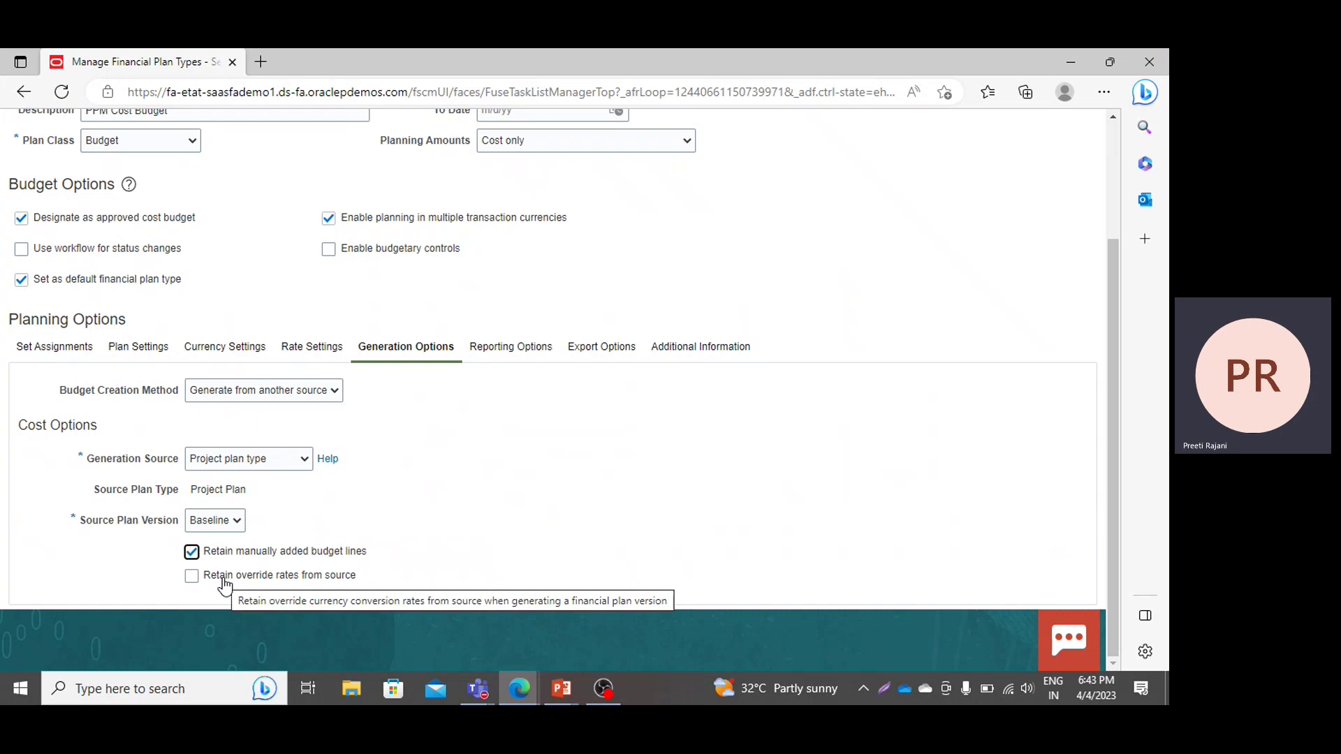
pyautogui.click(193, 583)
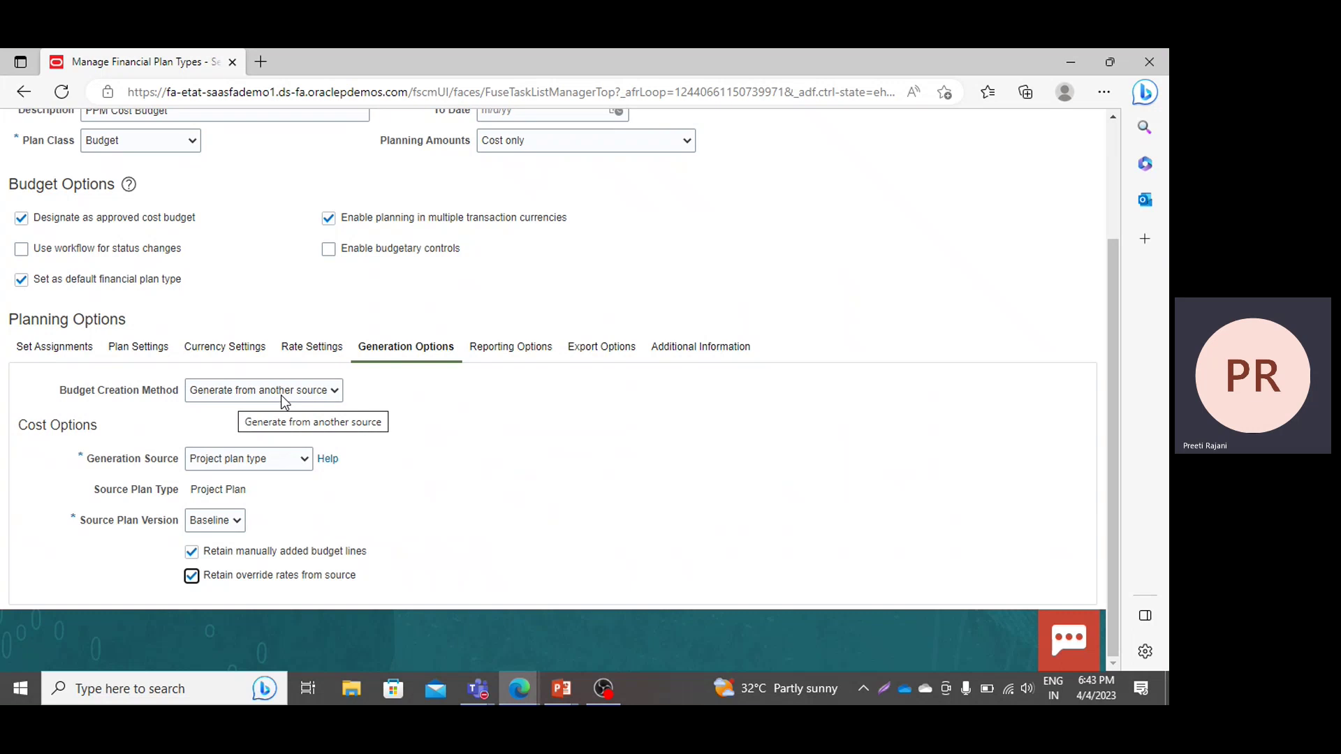
# Set the budget creation method to Manually create budget lines.
pyautogui.click(234, 395)
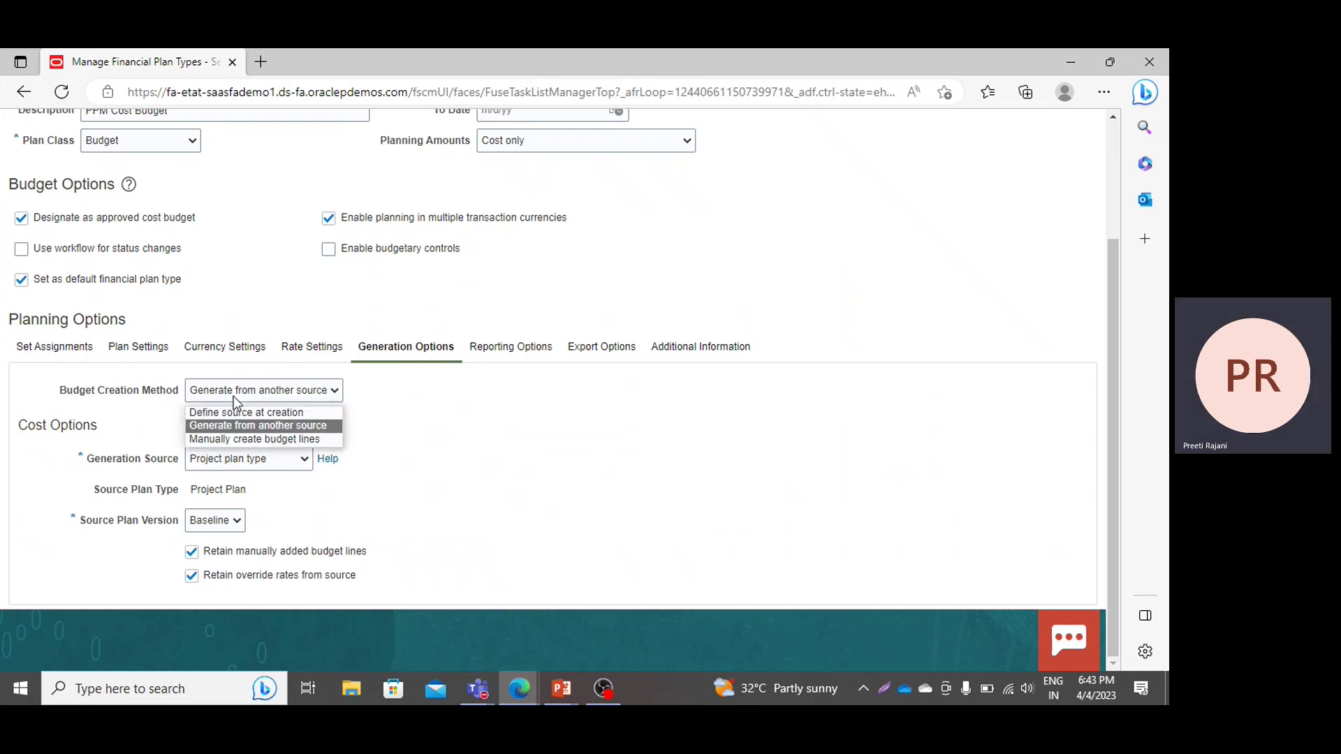
pyautogui.click(233, 397)
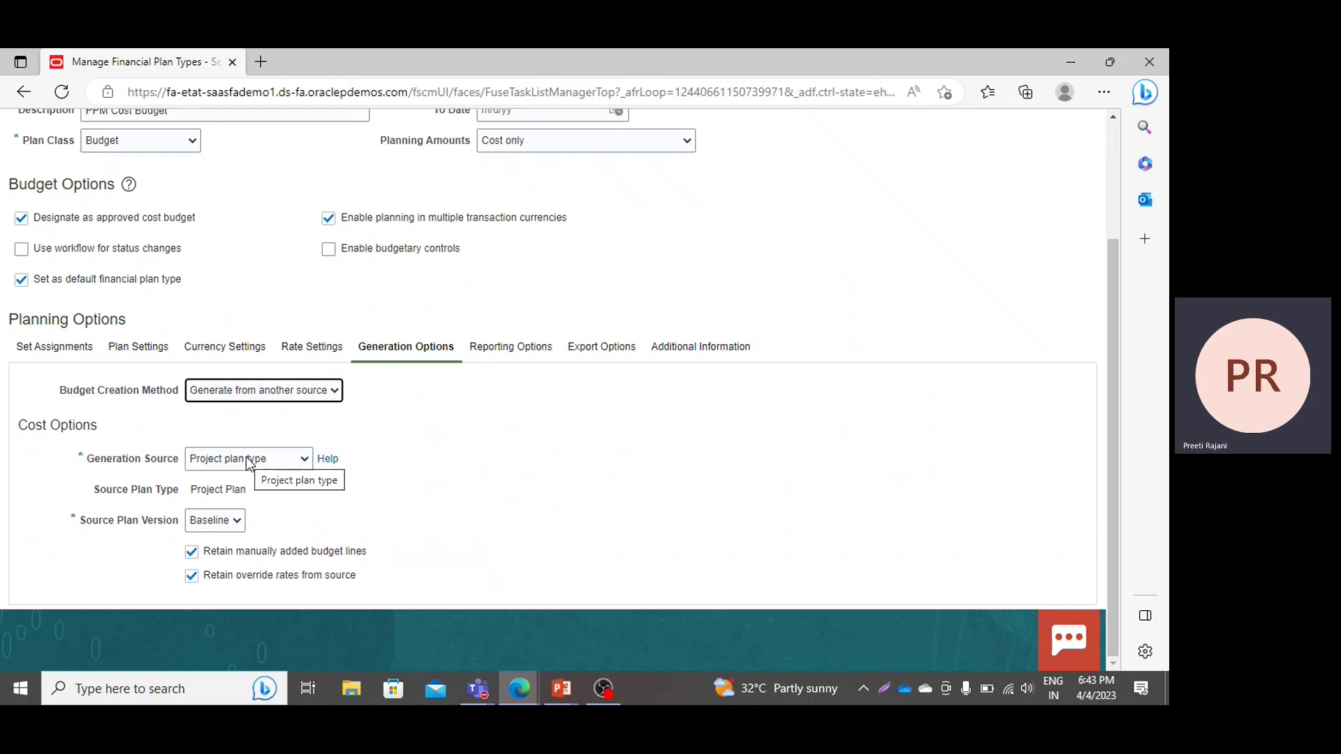
pyautogui.click(338, 388)
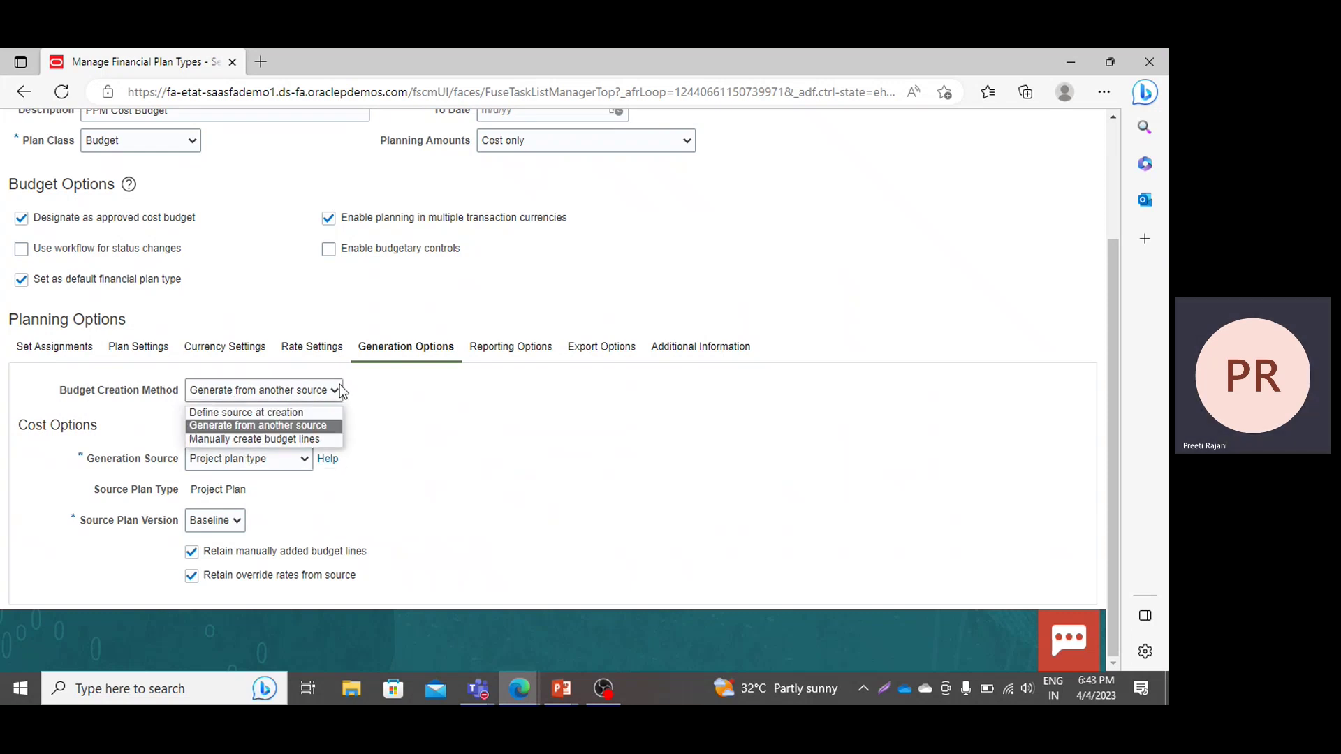
pyautogui.click(250, 440)
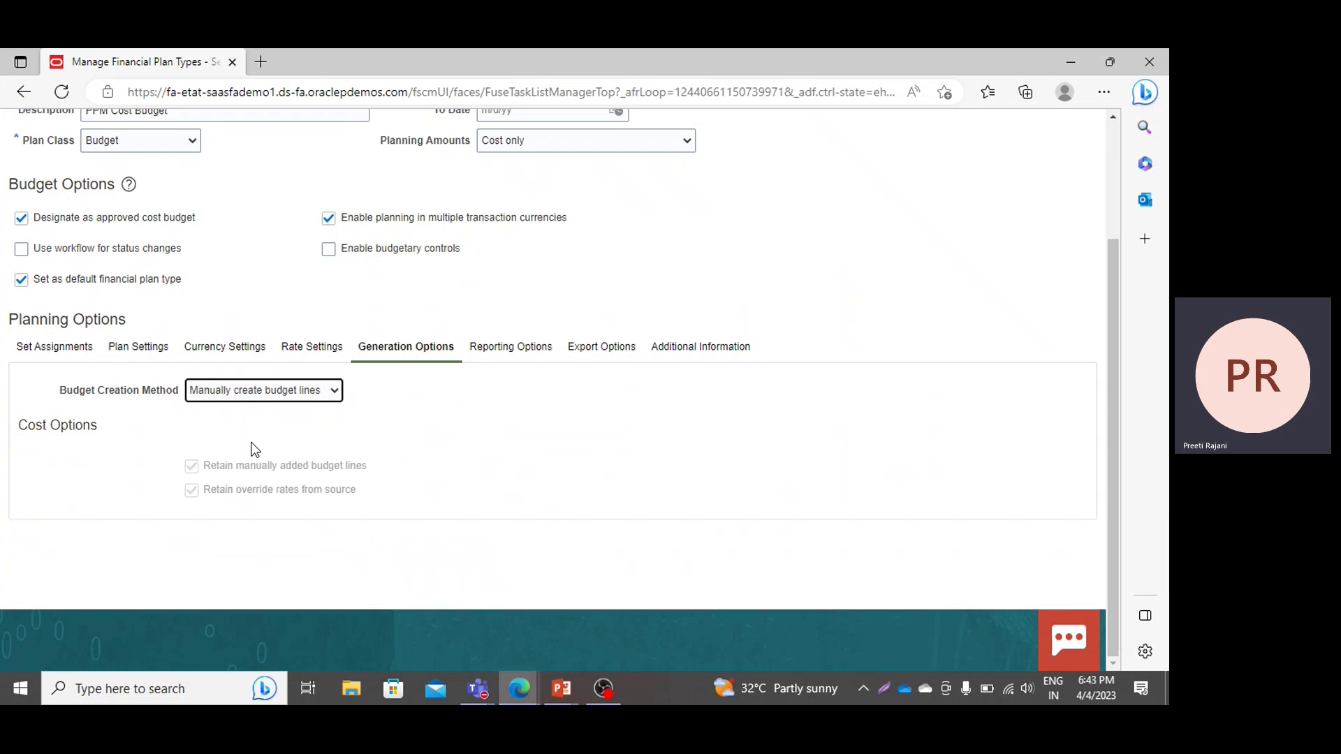
# In the reporting options, keep the amount scale at 1 and choose Project ledger currency as the currency type.
pyautogui.click(497, 353)
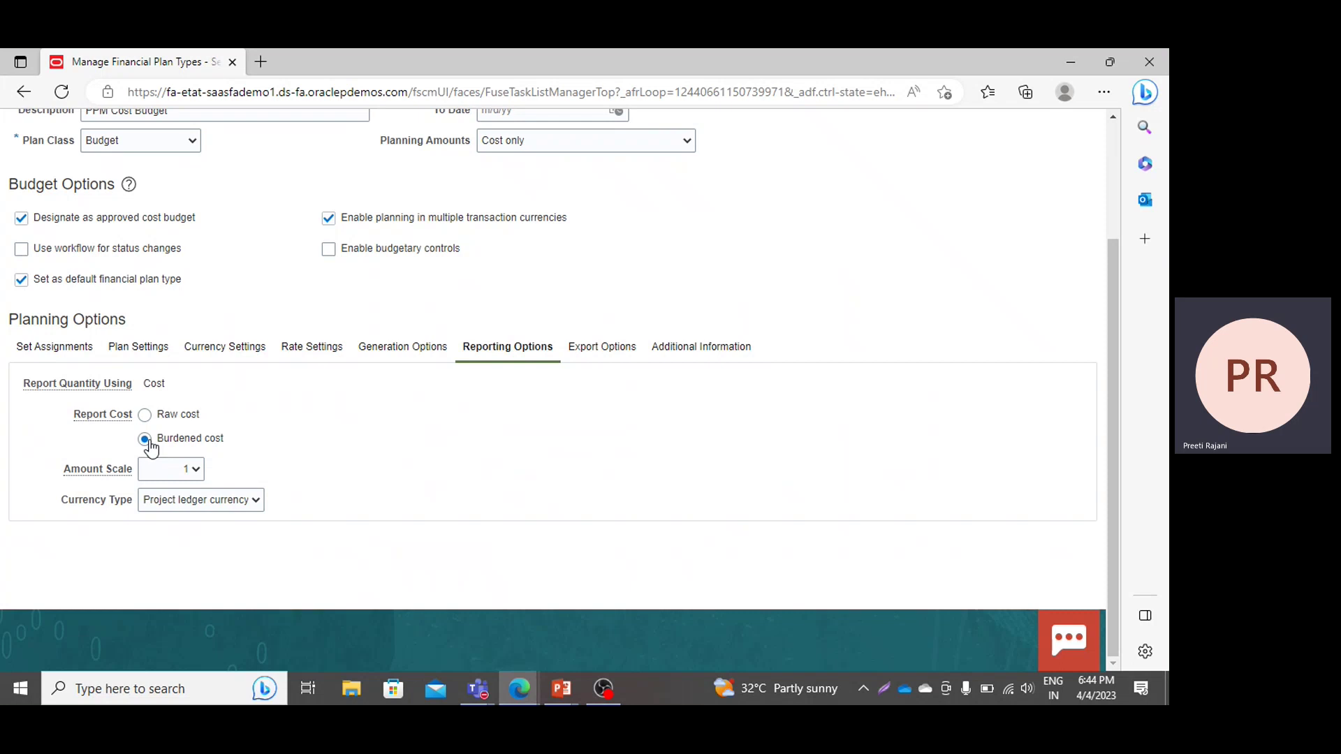
pyautogui.click(161, 469)
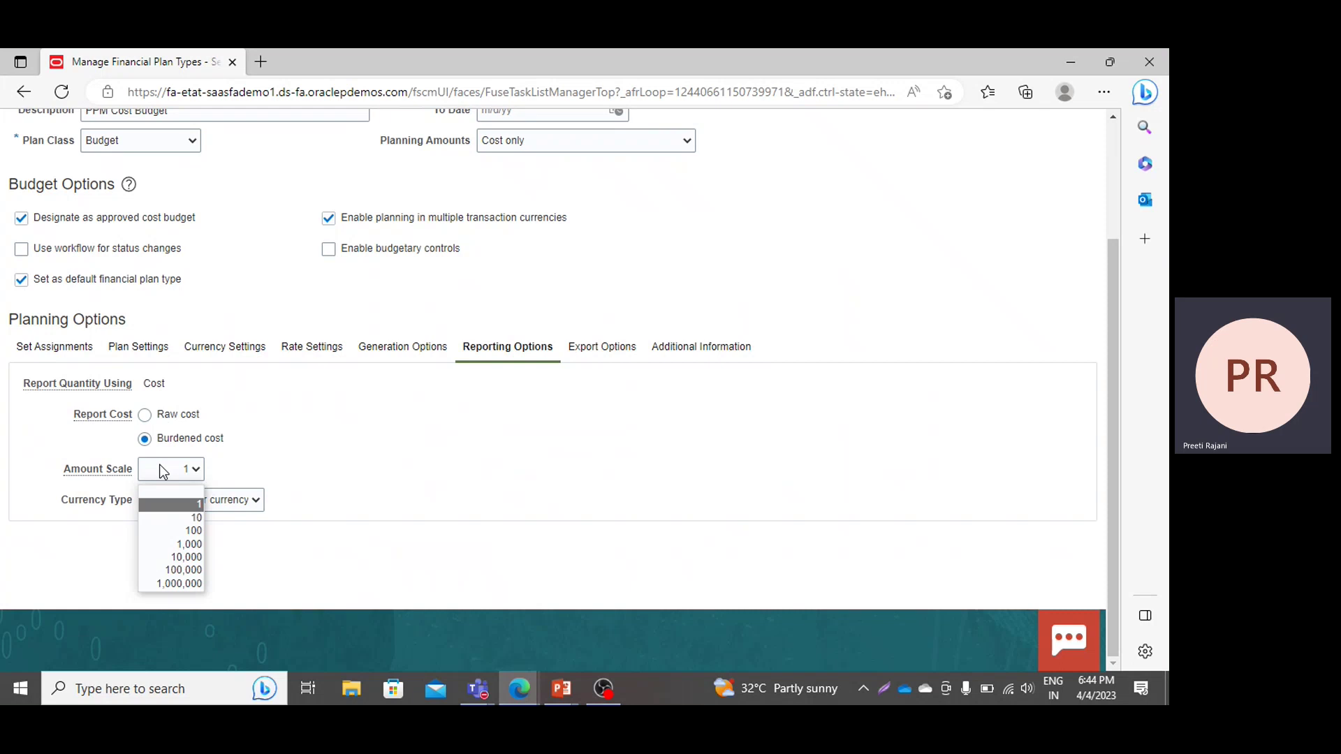
pyautogui.click(163, 472)
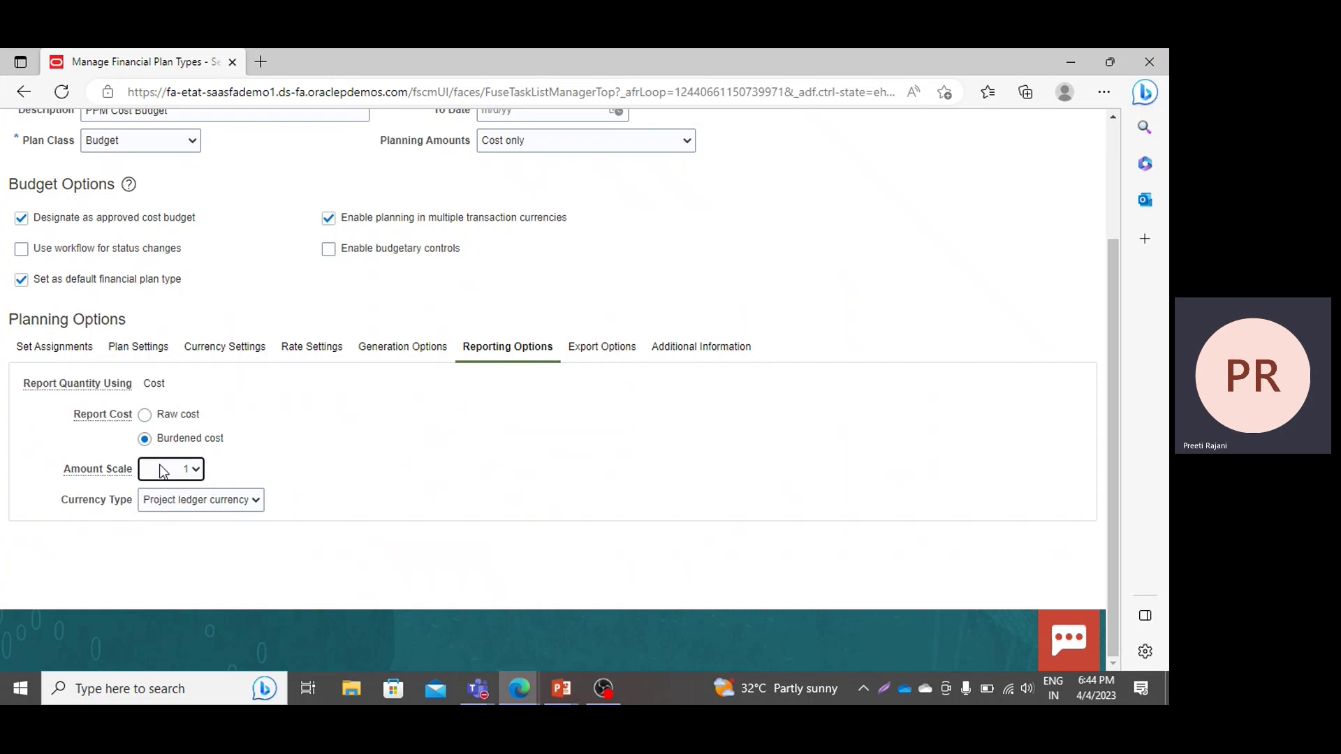
pyautogui.click(207, 502)
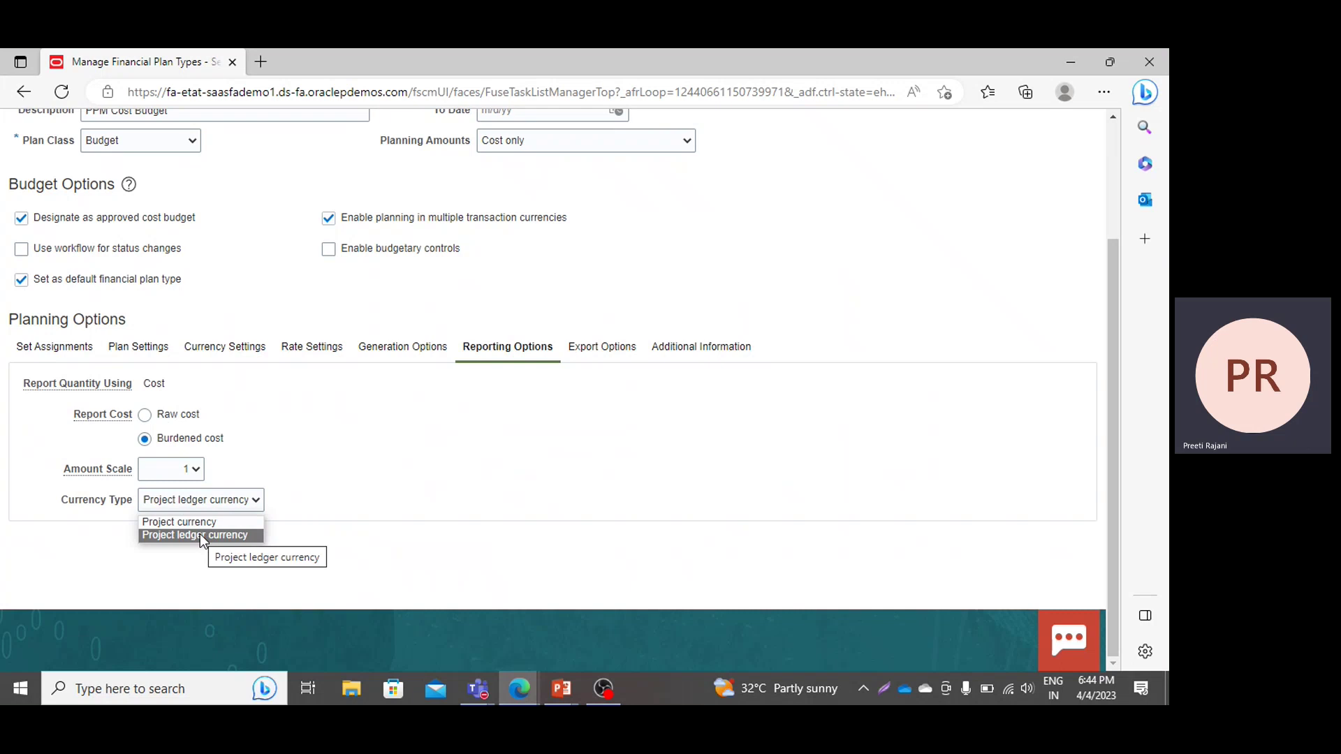
pyautogui.click(199, 536)
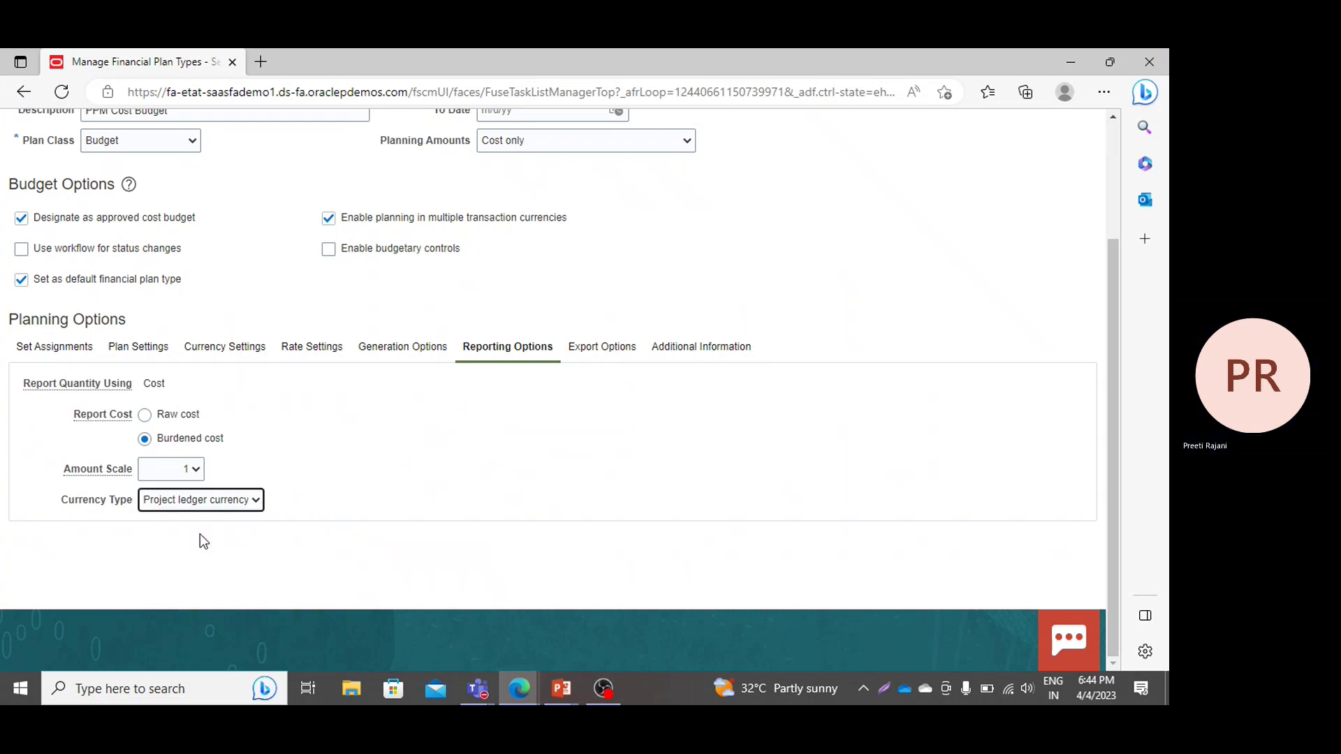
# Examine the available and selected cost measures in the plan type's export options.
pyautogui.click(618, 355)
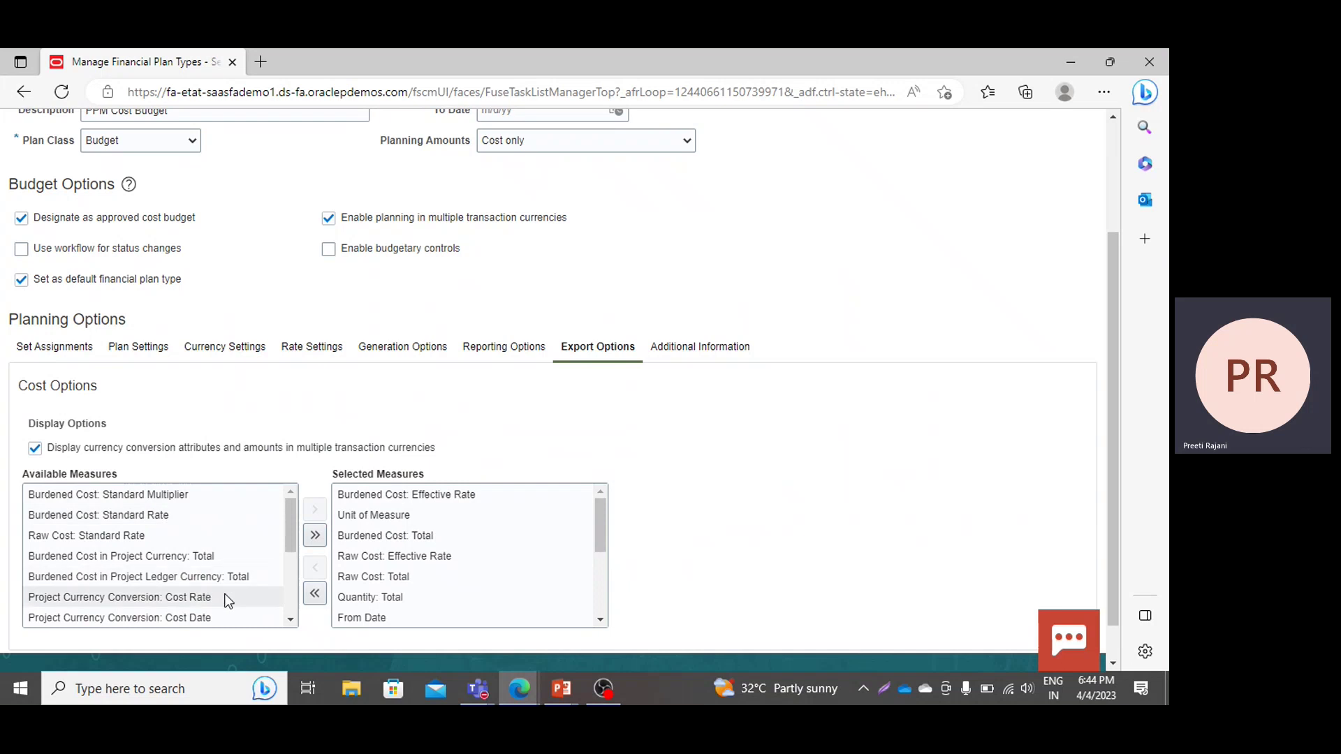
pyautogui.scroll(-3, 290, 619)
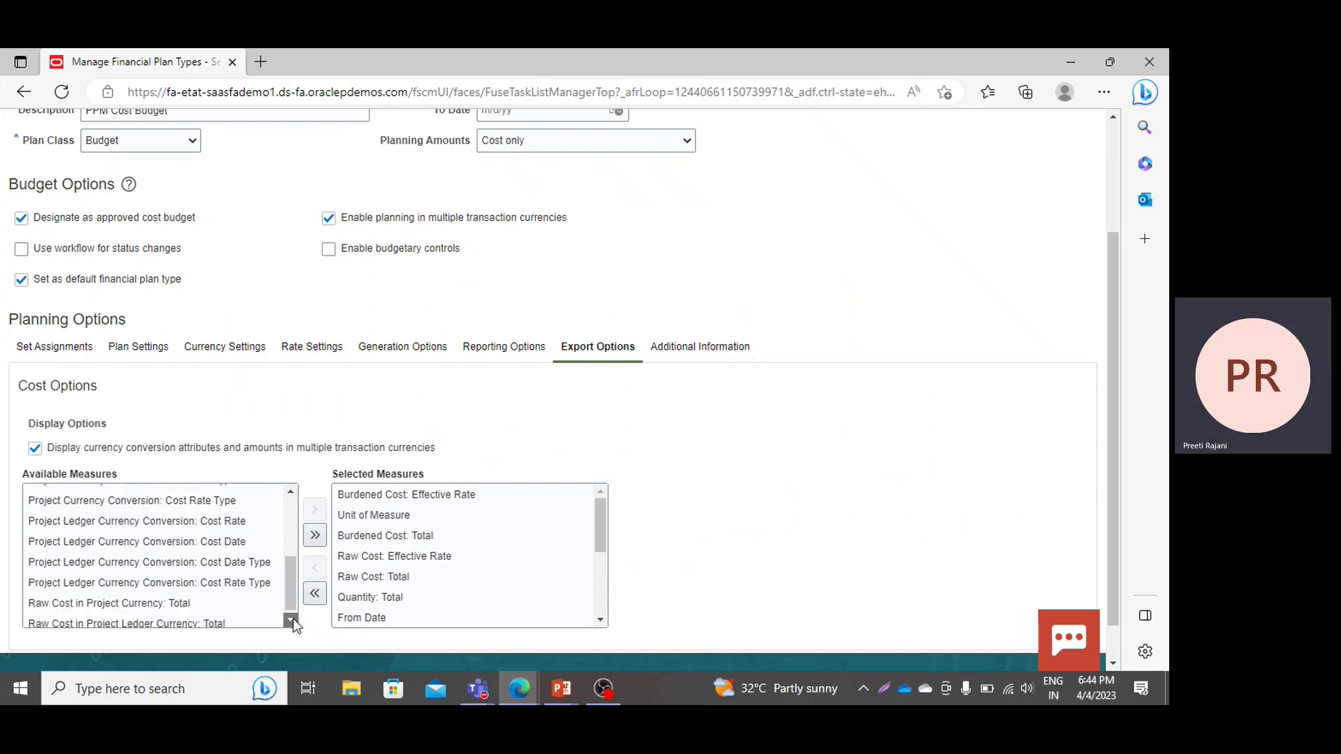
pyautogui.click(291, 619)
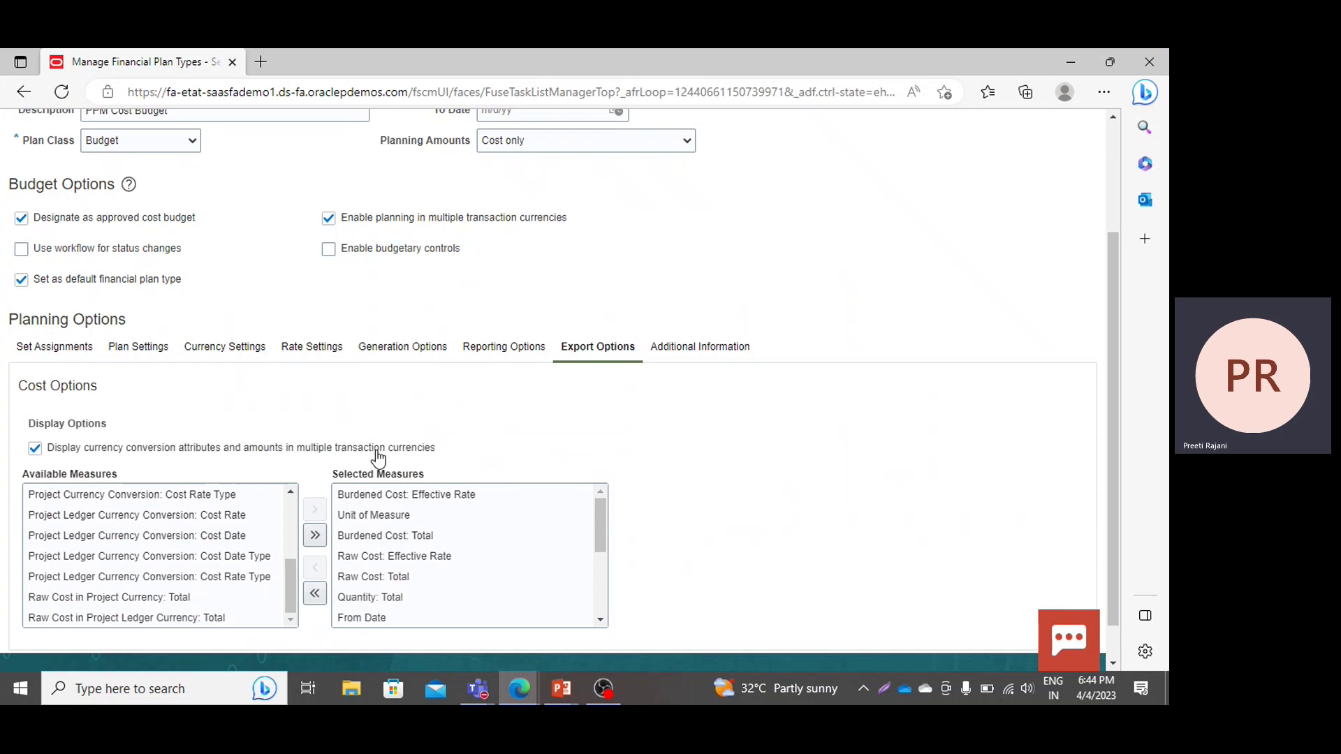
pyautogui.click(369, 497)
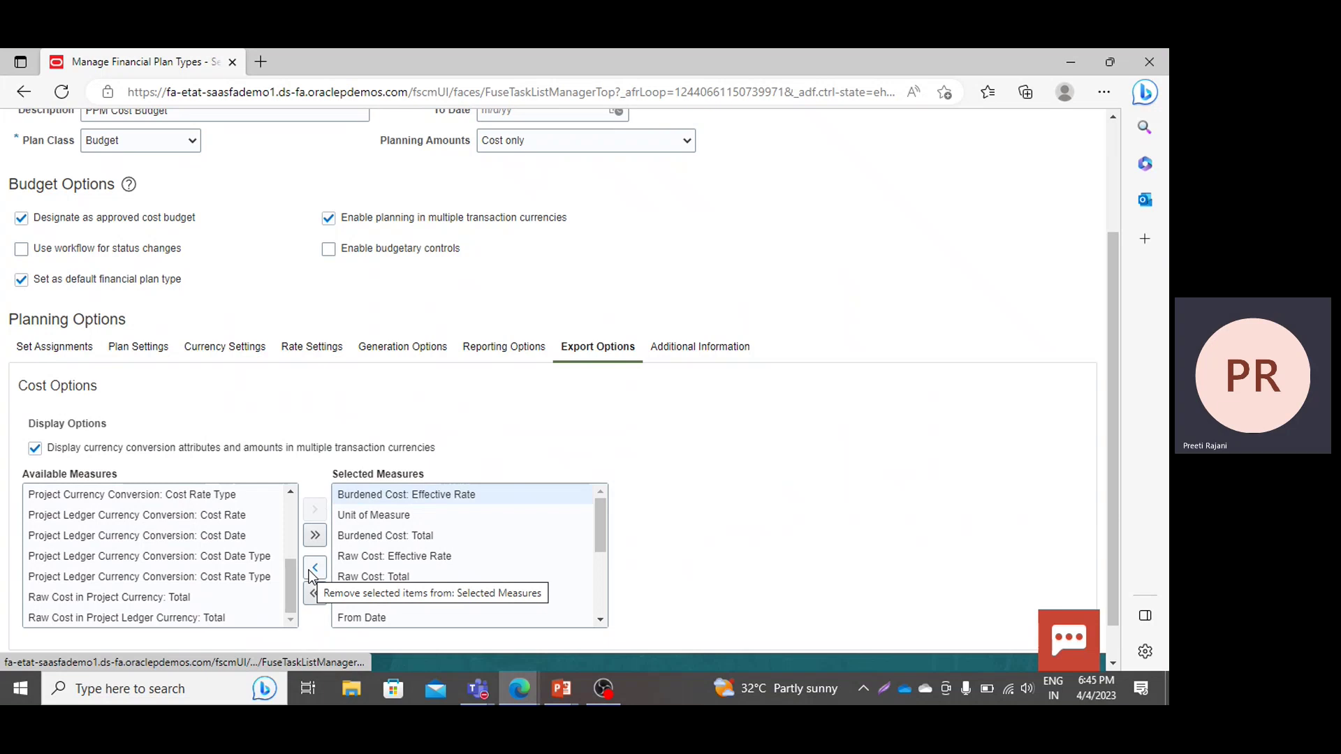
pyautogui.click(600, 619)
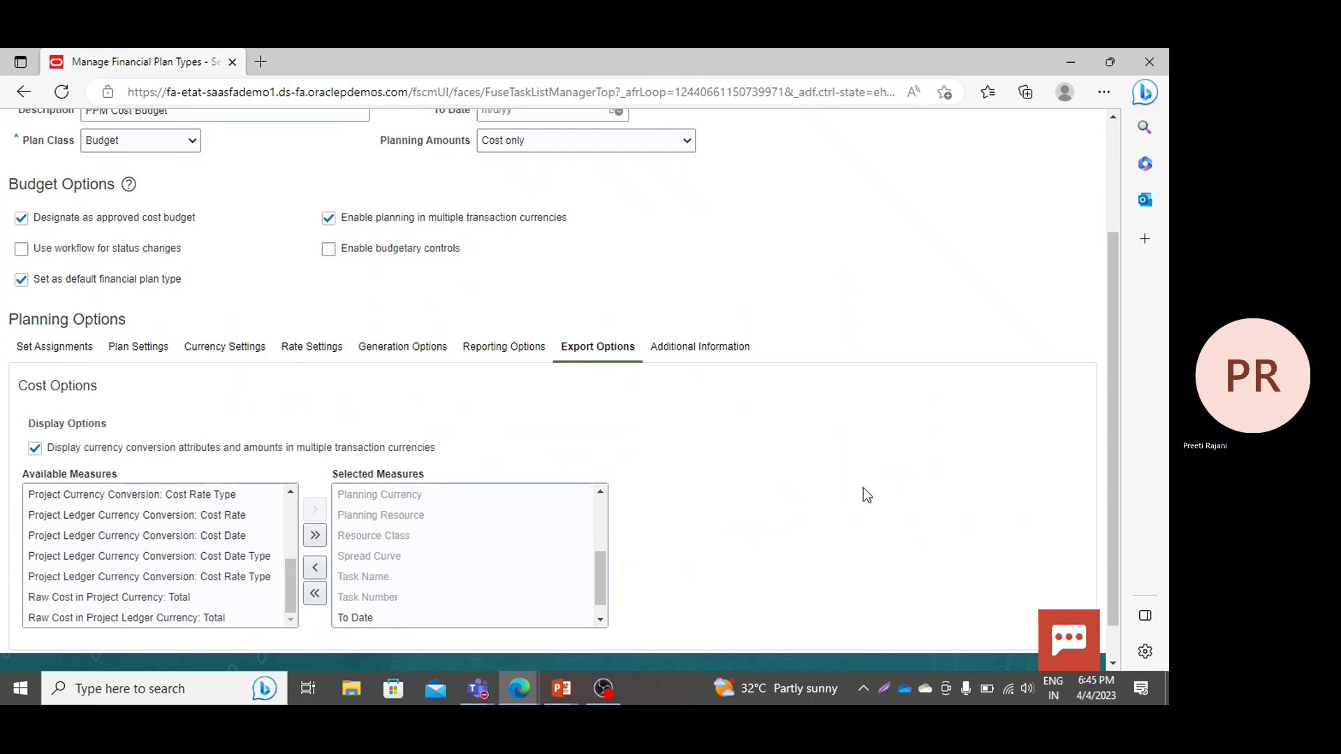
# Check the additional information settings, and save and close the PPM Cost Budget plan type.
pyautogui.click(698, 347)
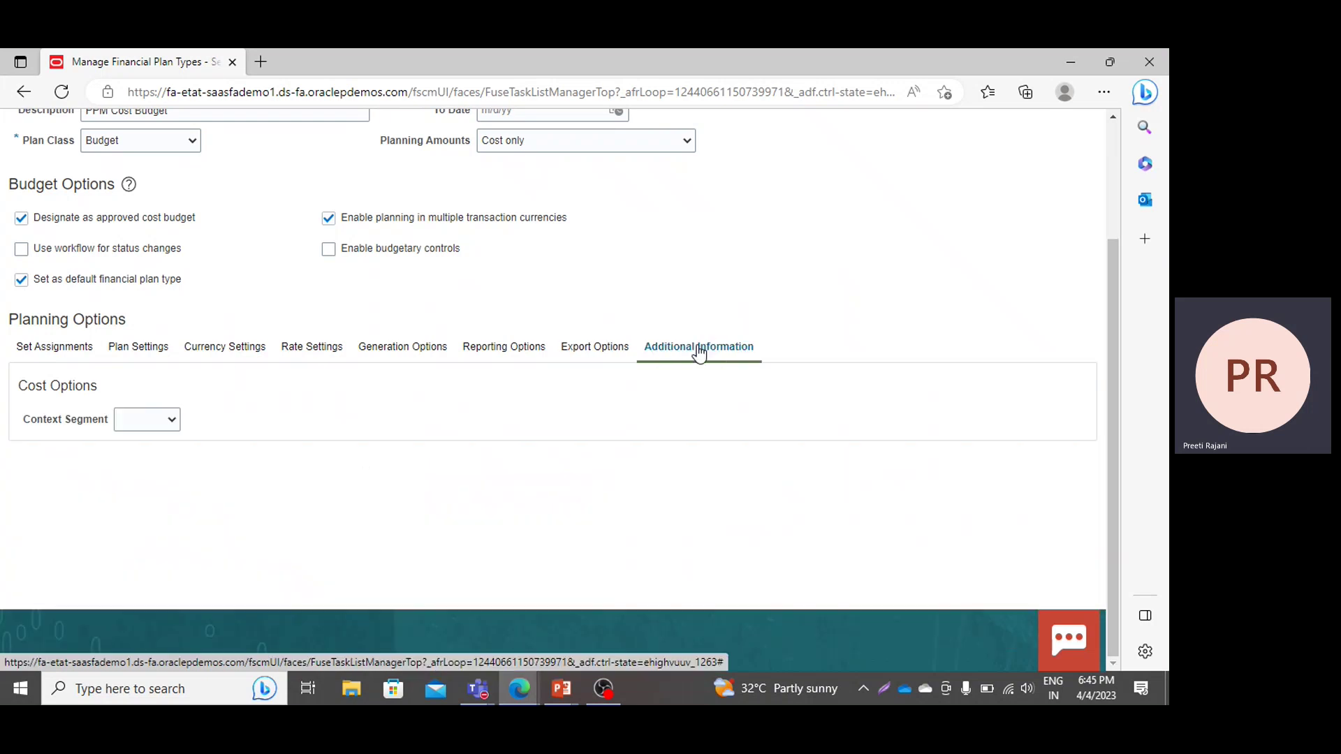
pyautogui.scroll(3, 698, 353)
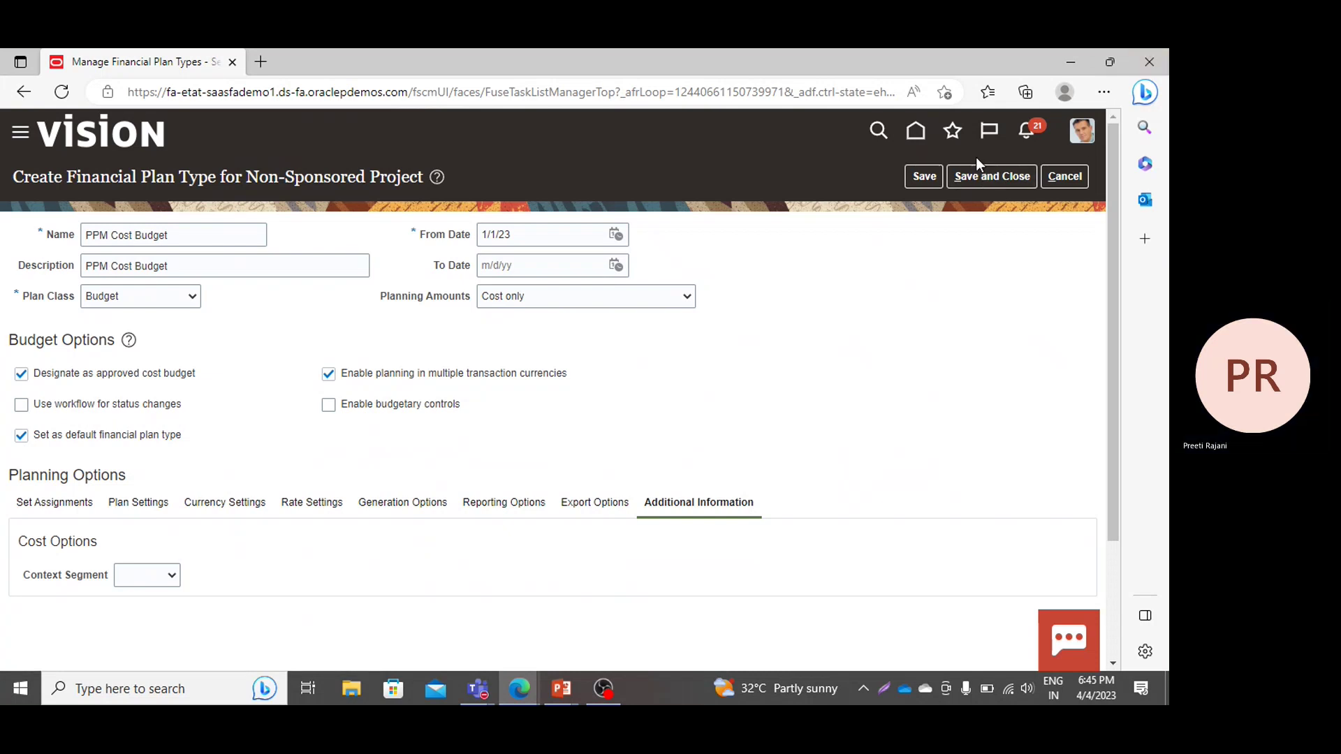
pyautogui.click(976, 179)
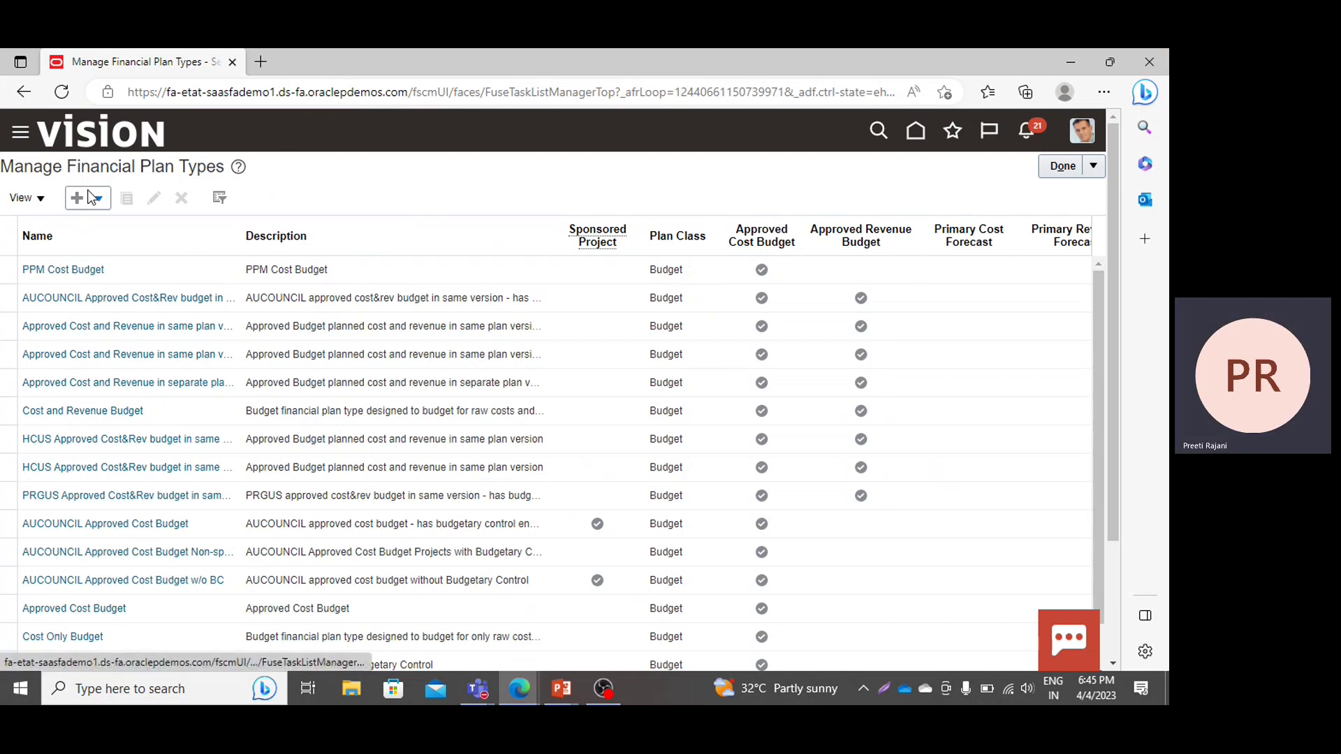
# Create a financial plan type for non-sponsored projects named PPM Cost Budget with BC.
pyautogui.click(100, 202)
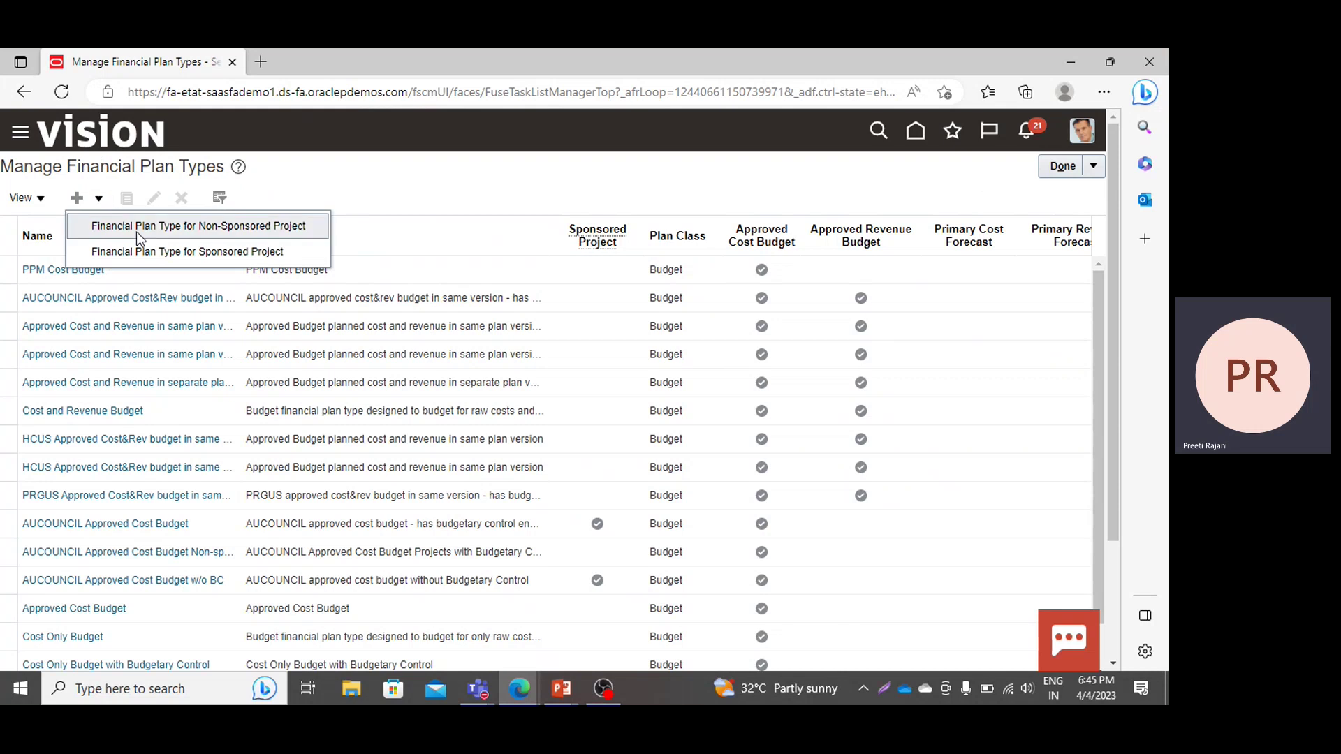
pyautogui.click(153, 227)
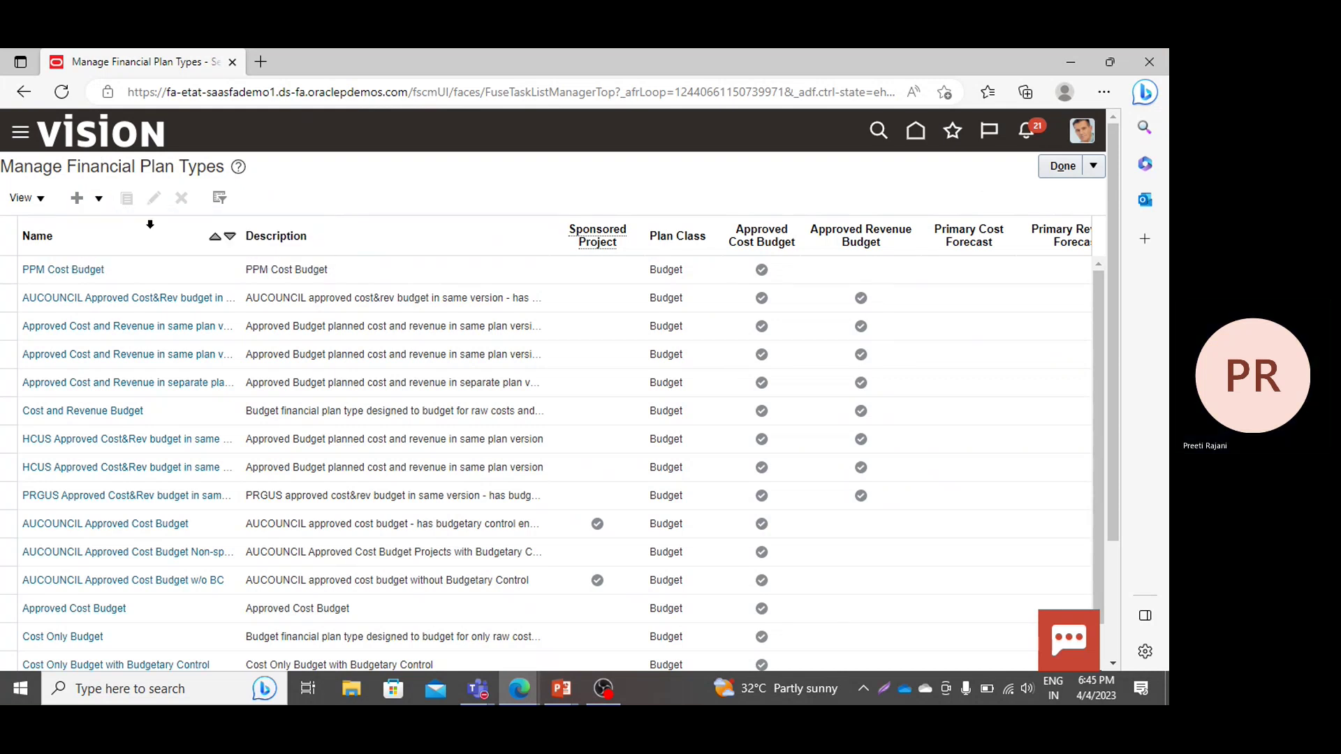
pyautogui.click(152, 224)
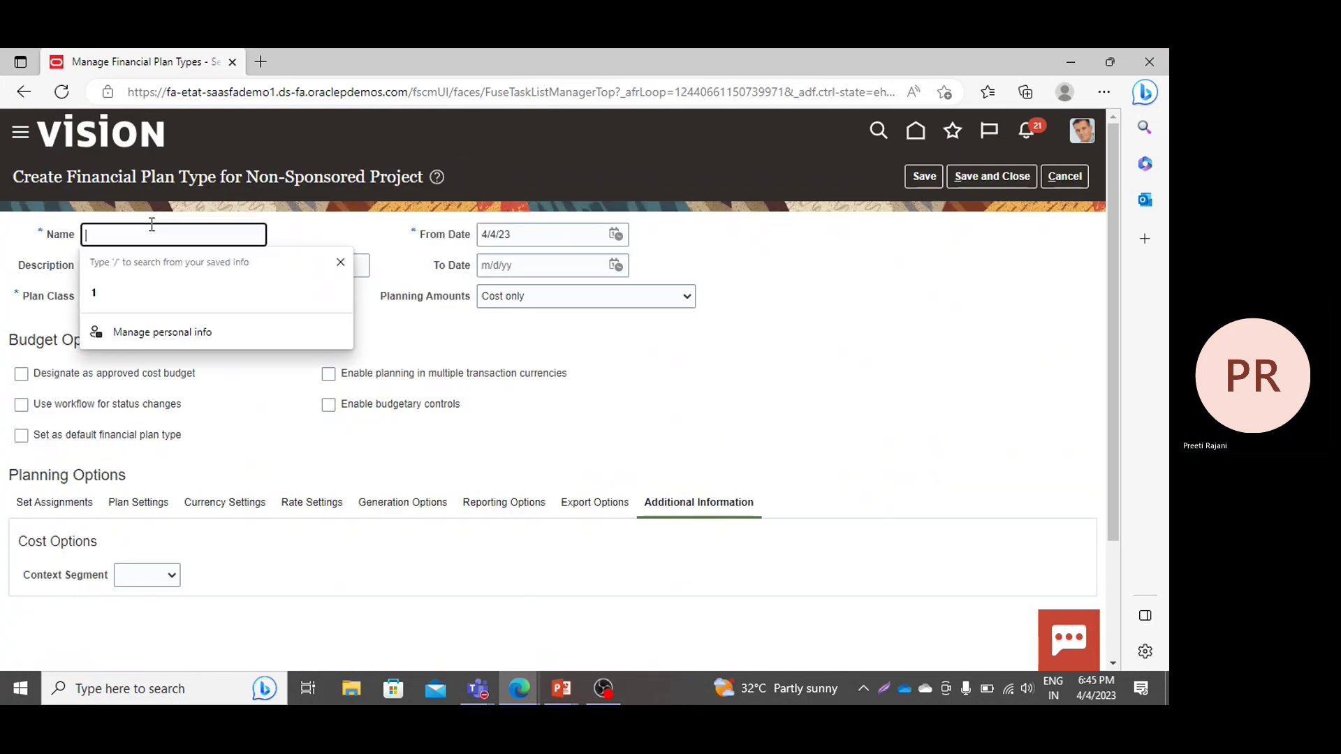
pyautogui.write('PP')
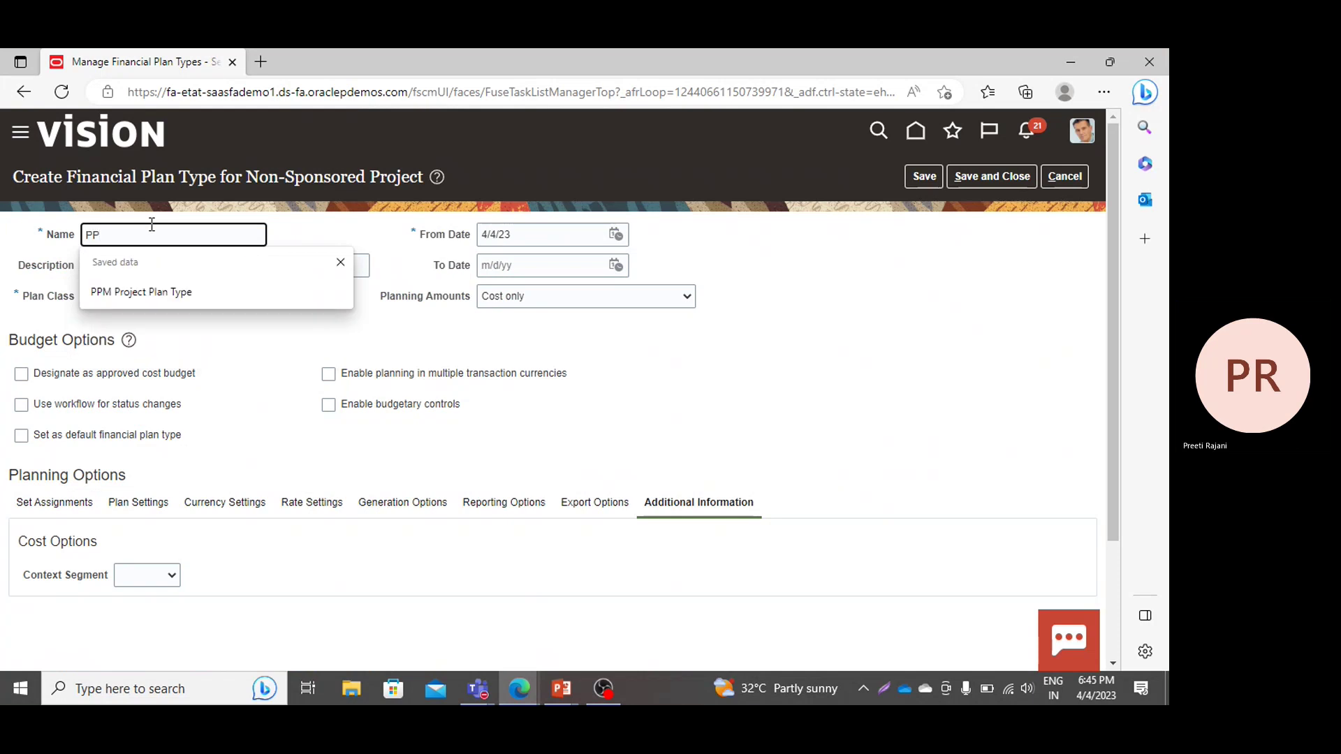
pyautogui.write('M Cost')
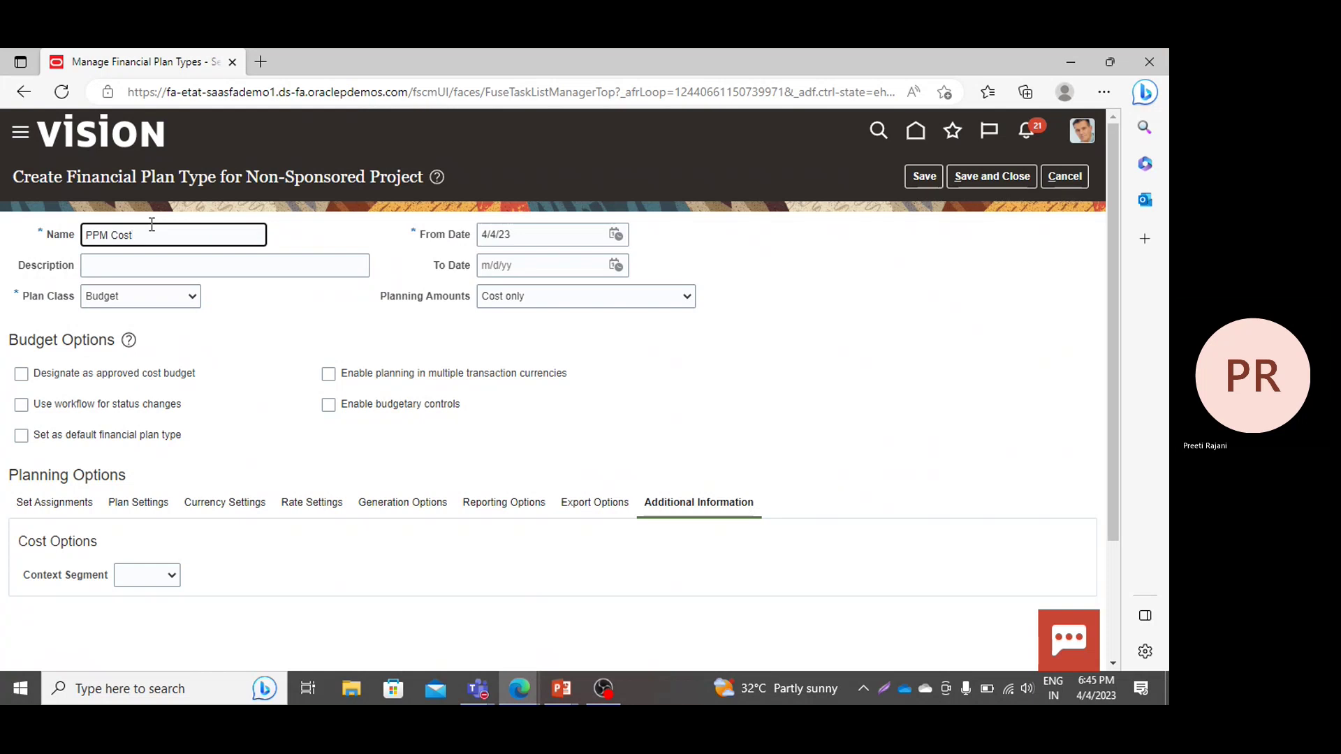
pyautogui.write('Budeget')
pyautogui.press('BackSpace')
pyautogui.write('with BC')
# Copy the plan type's name into its description, PPM Cost Budget with BC.
pyautogui.tripleClick(151, 224)
pyautogui.hotkey('ctrl', 'c')
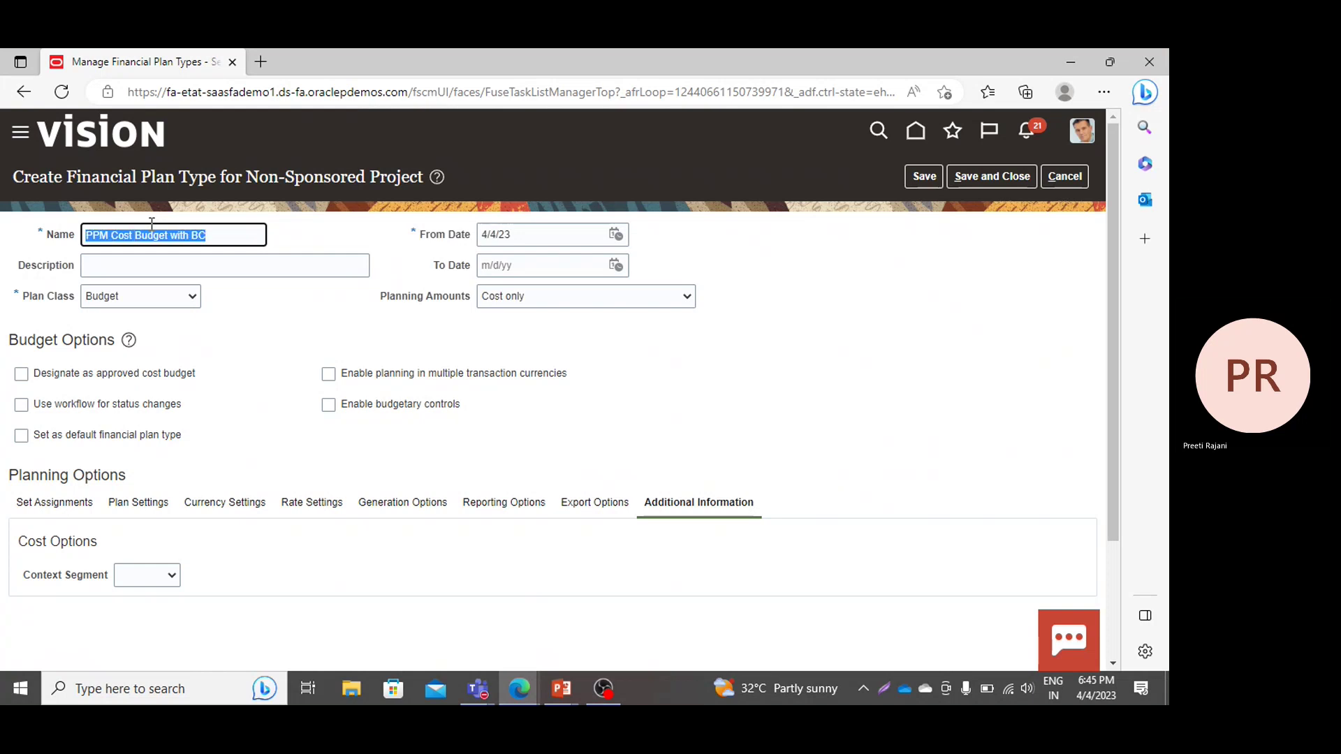
pyautogui.click(156, 264)
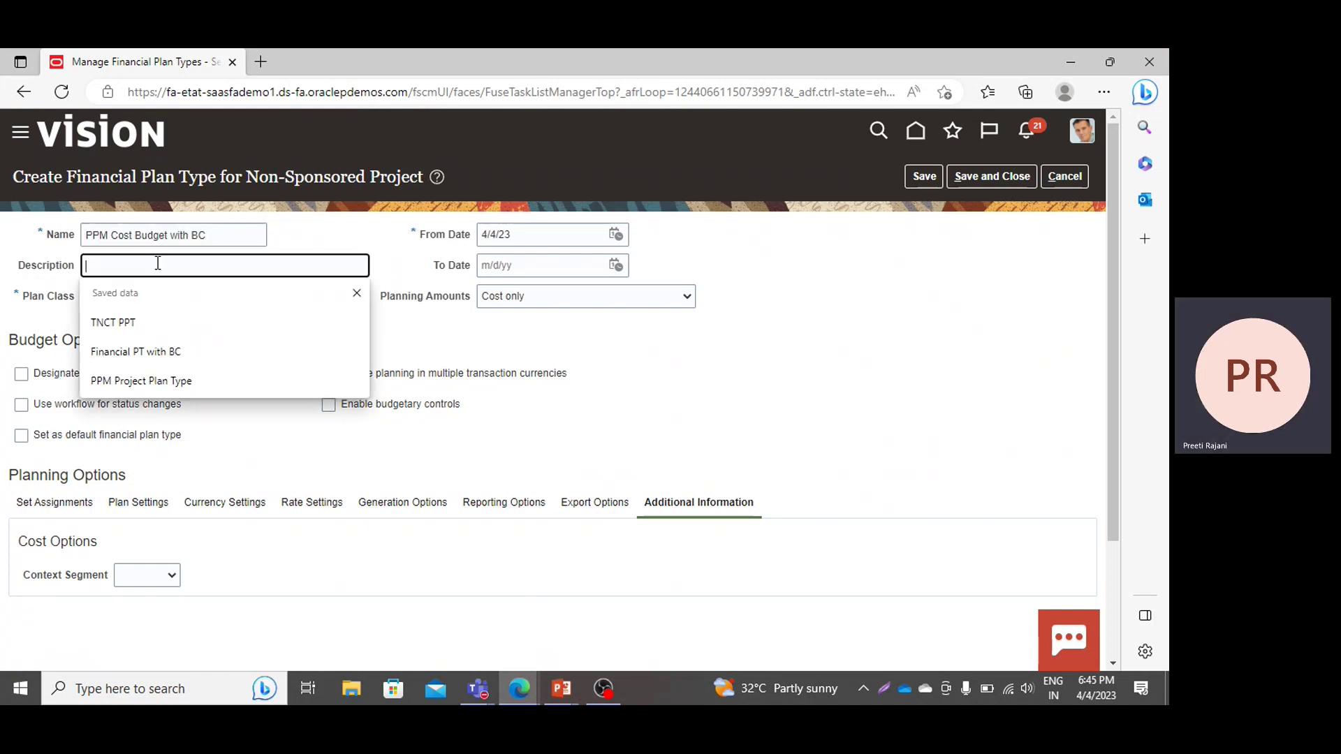
pyautogui.hotkey('ctrl', 'v')
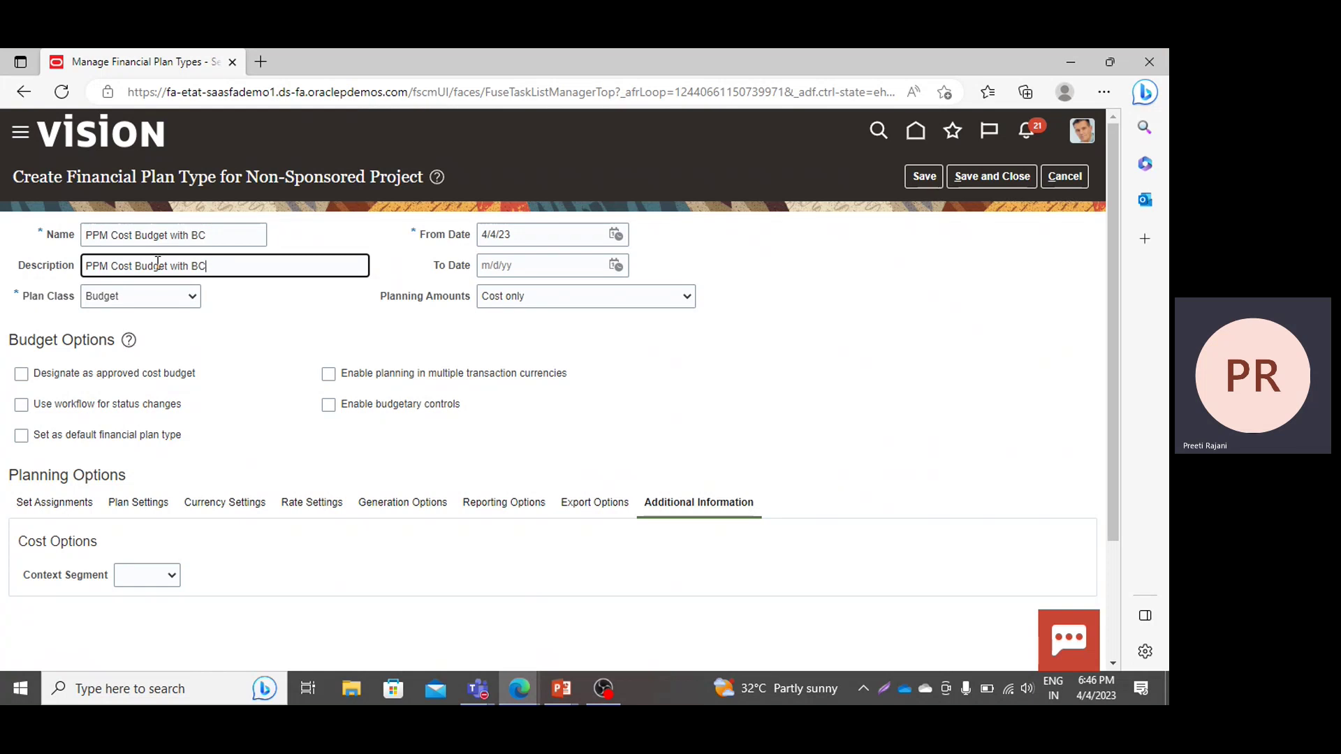
# Set the plan type's start date to 1/1/23, keeping Budget as the plan class and Cost only as the planning amounts.
pyautogui.doubleClick(534, 230)
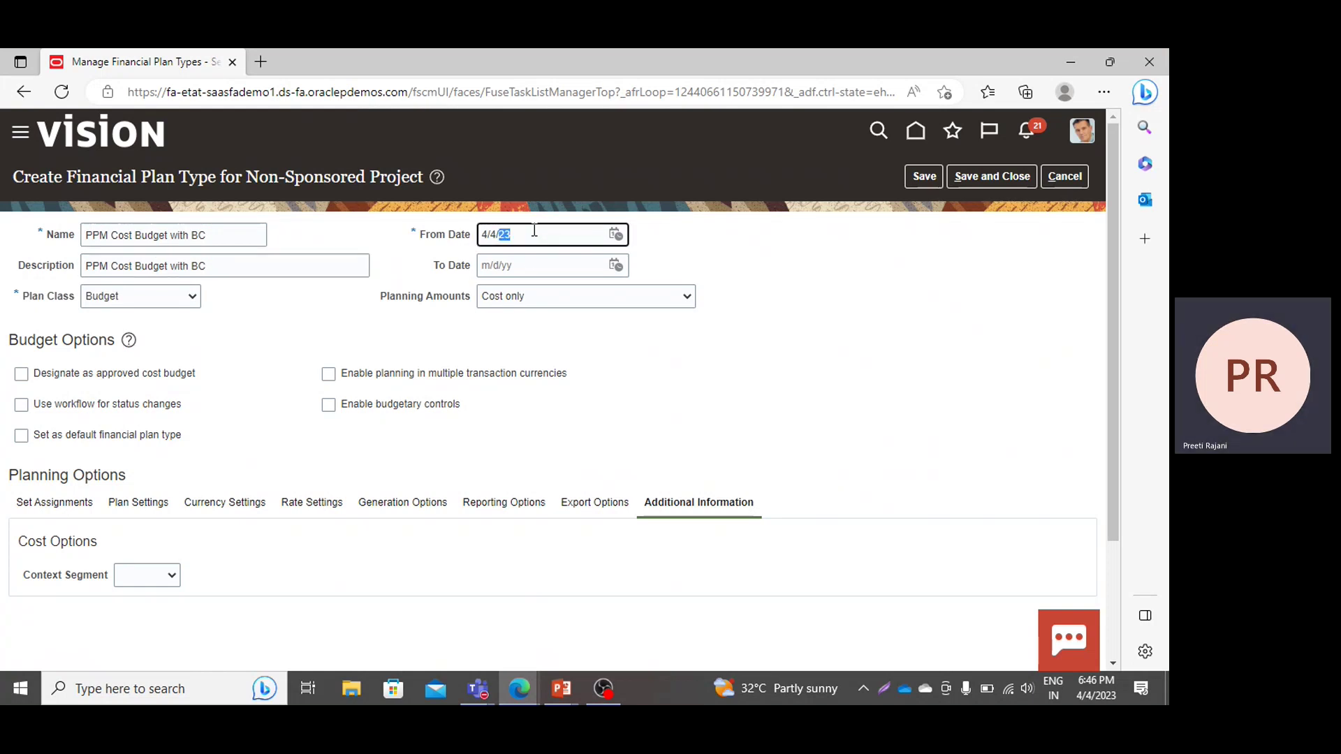
pyautogui.tripleClick(534, 230)
pyautogui.write('1/1')
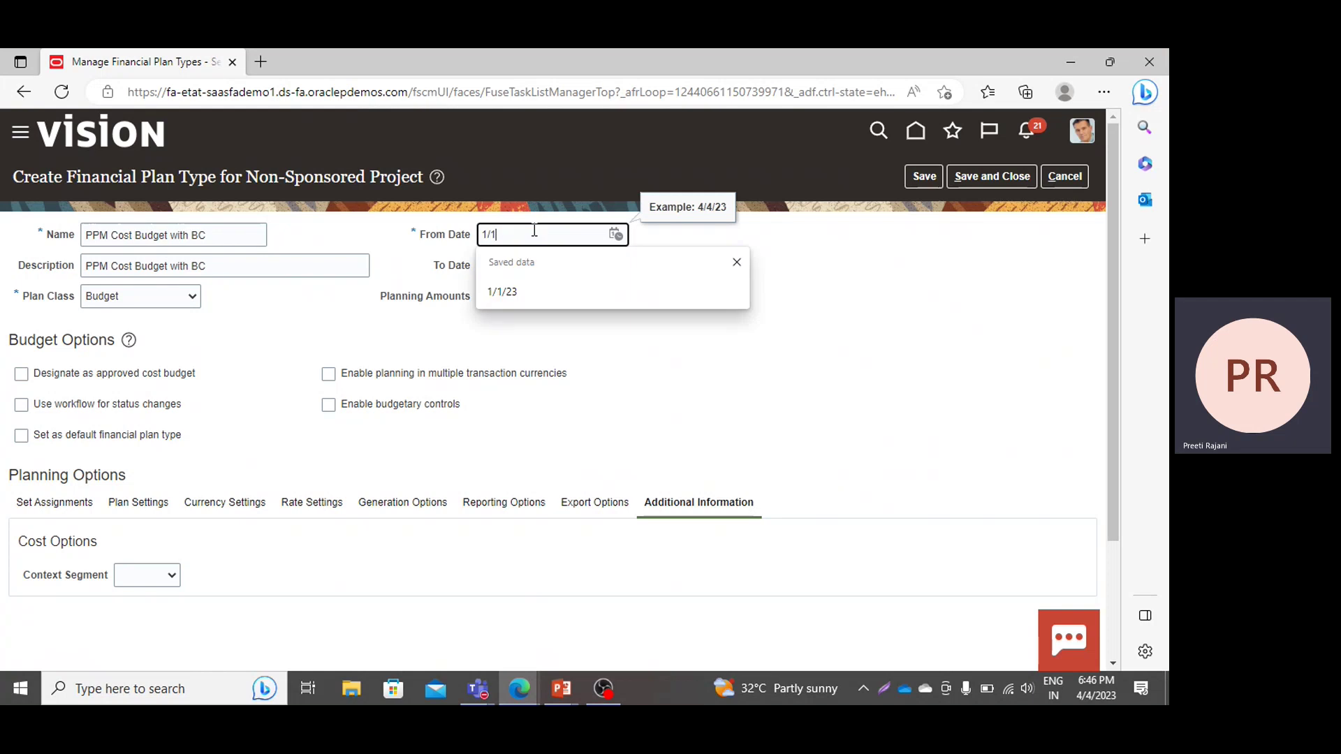
pyautogui.write('/')
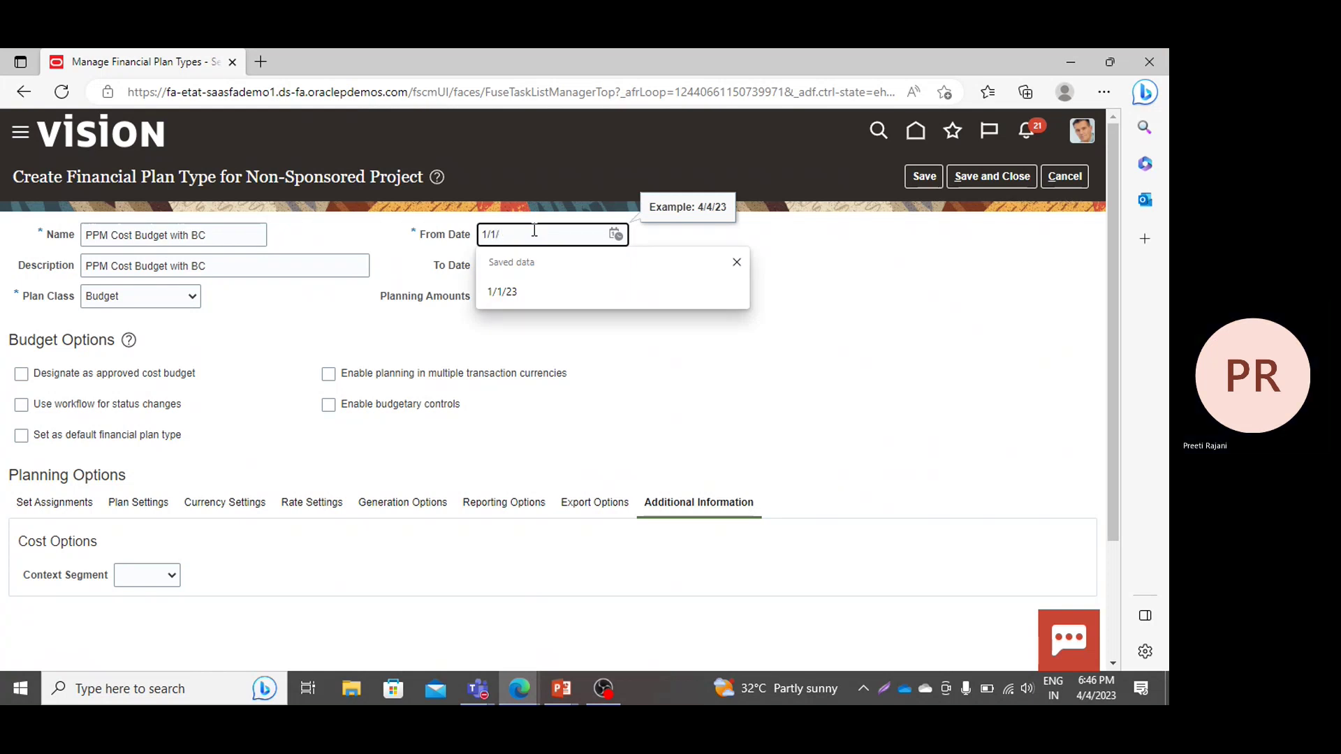
pyautogui.write('23')
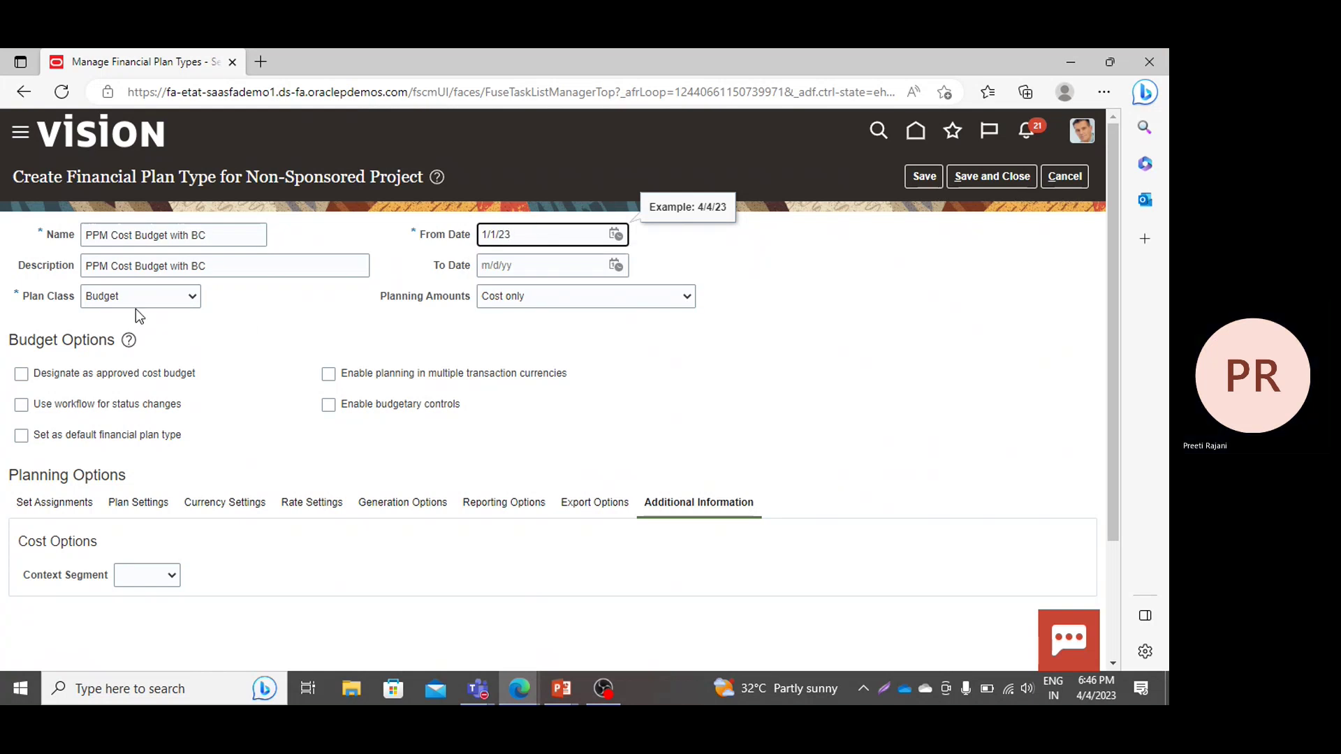
pyautogui.click(146, 289)
pyautogui.click(148, 294)
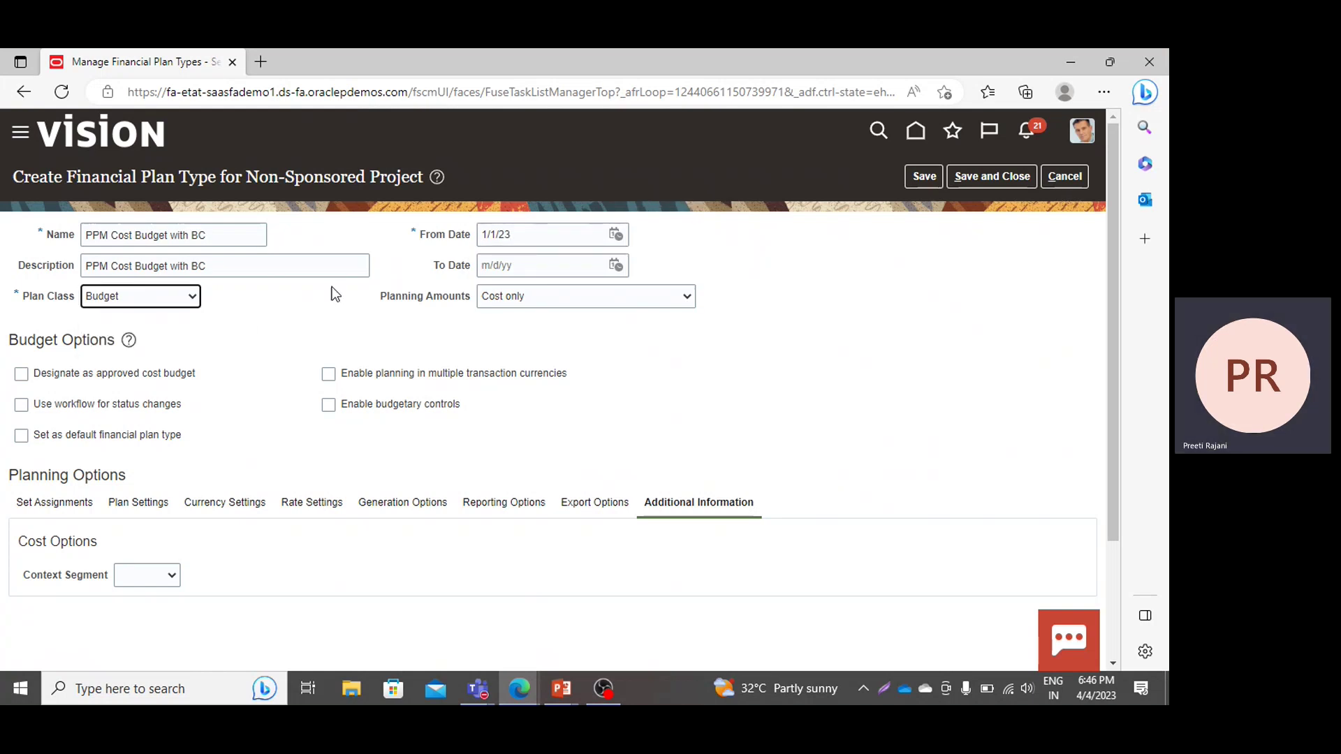
pyautogui.click(636, 300)
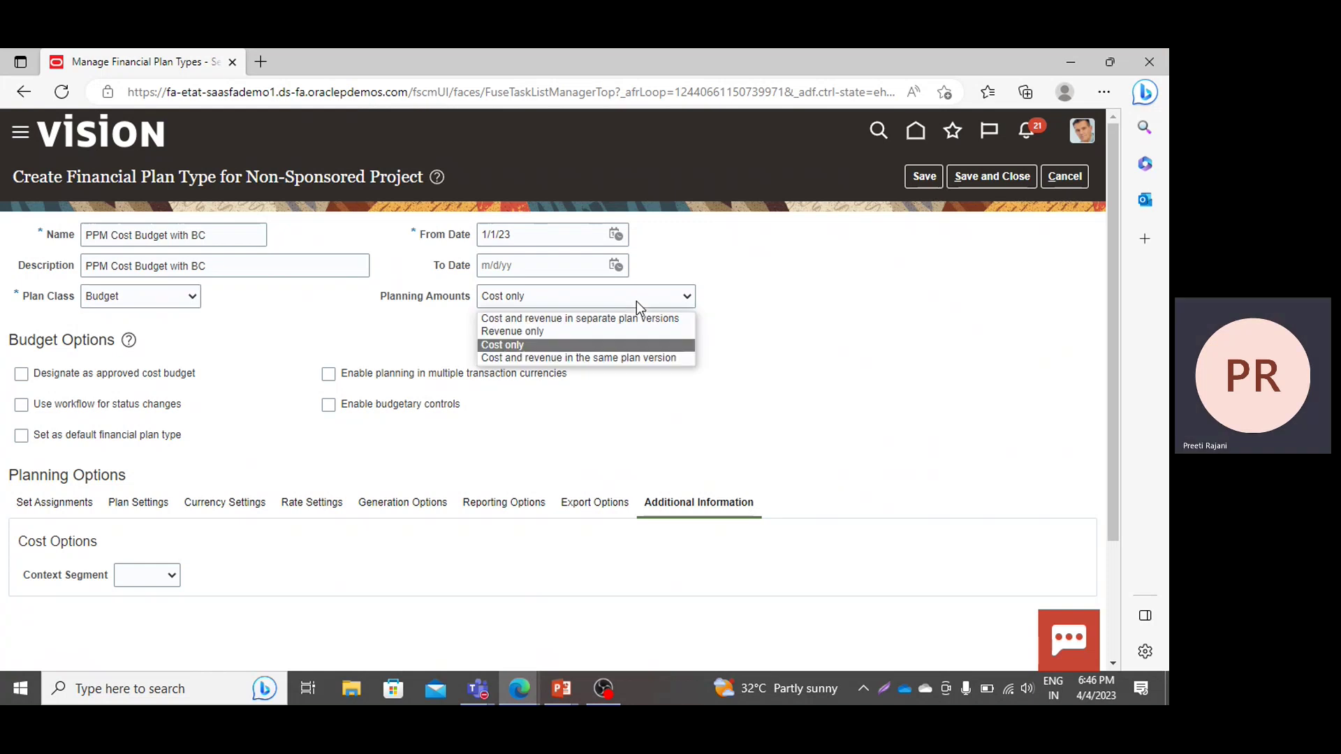
pyautogui.click(635, 301)
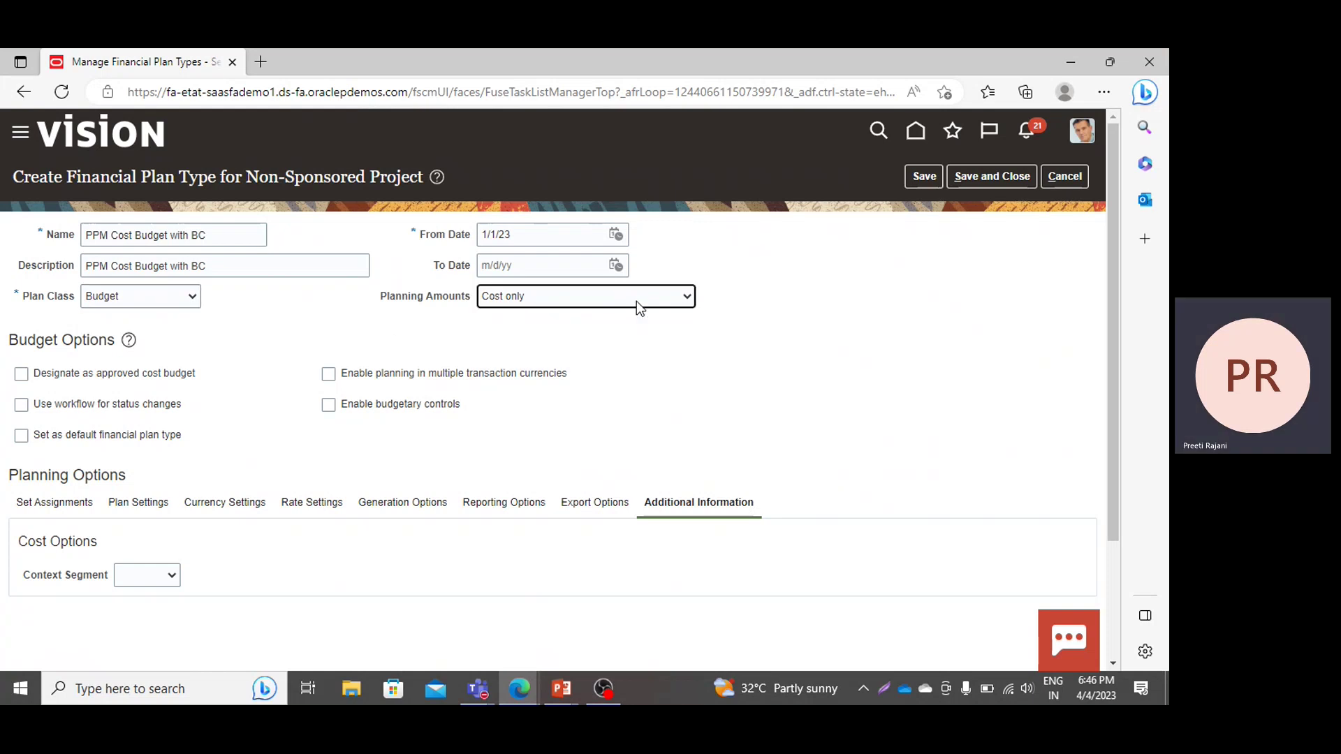
# Designate the plan type as approved cost budget, and enable planning in multiple transaction currencies and budgetary controls.
pyautogui.click(21, 378)
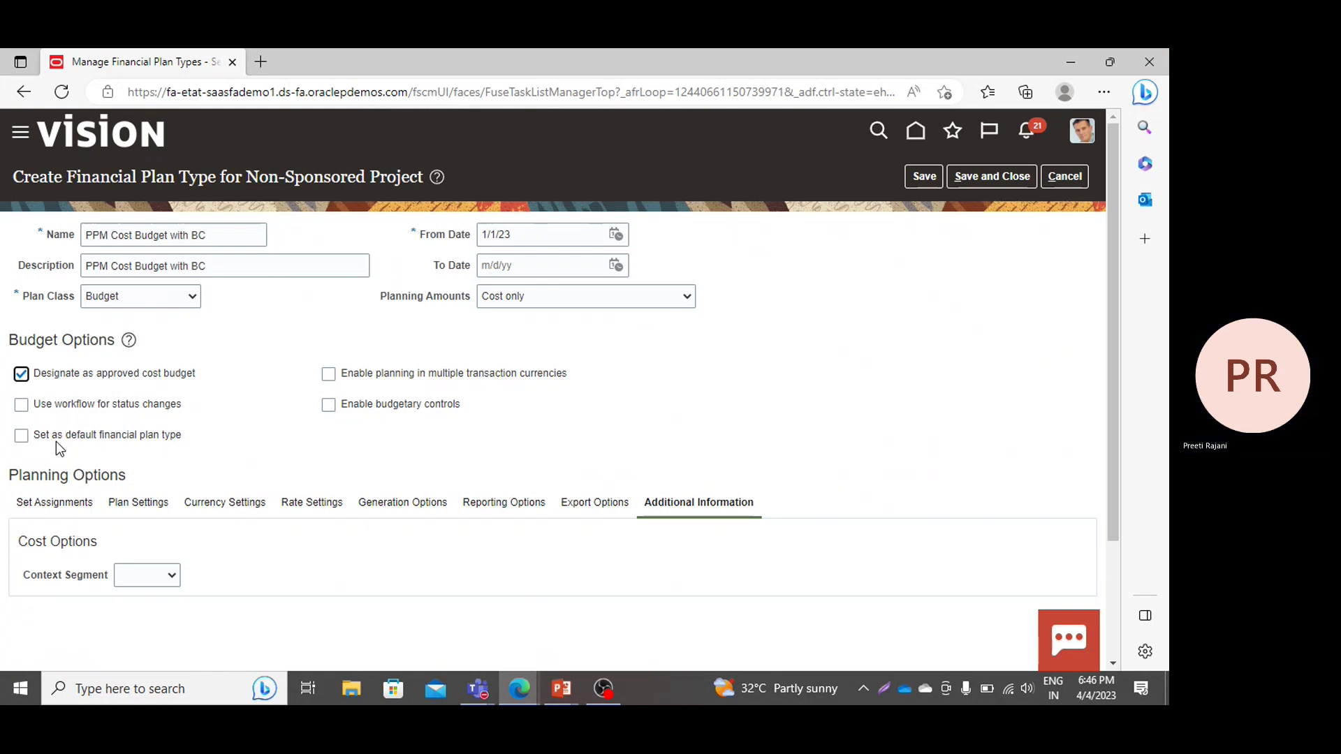
pyautogui.click(329, 376)
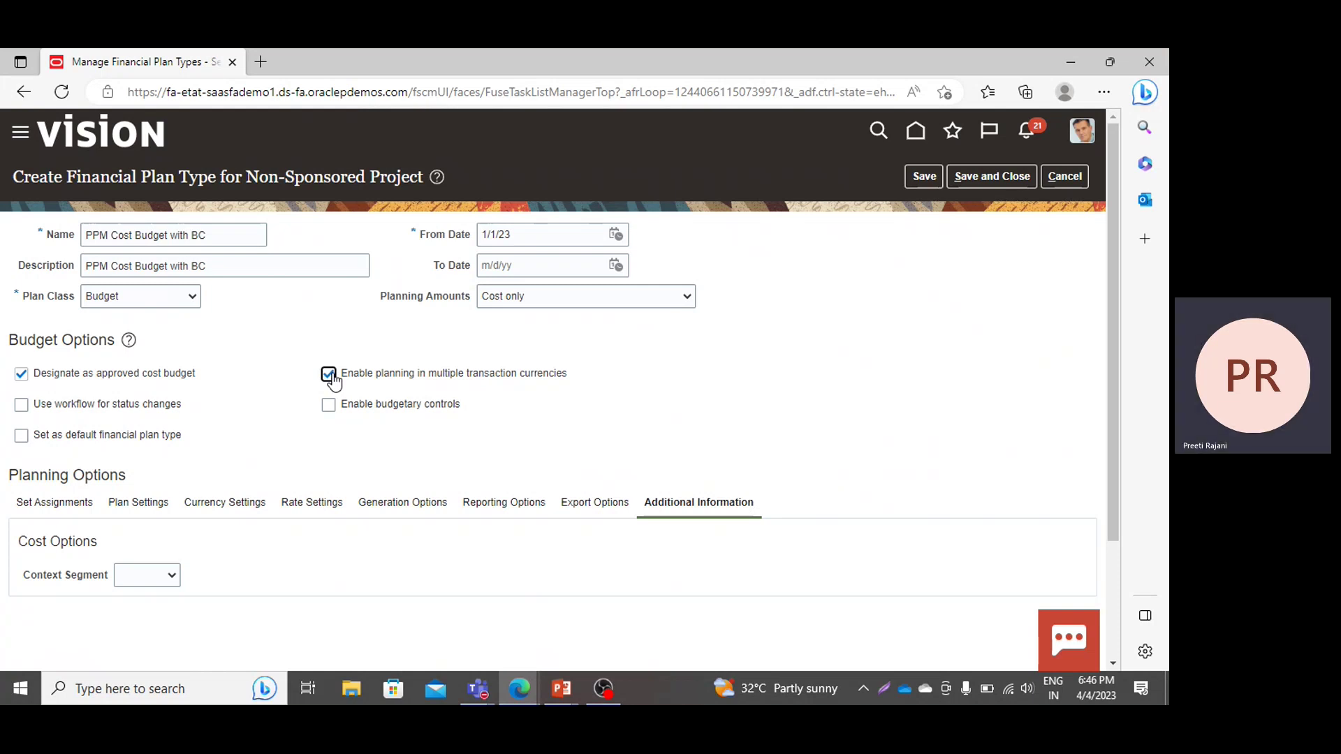
pyautogui.click(329, 410)
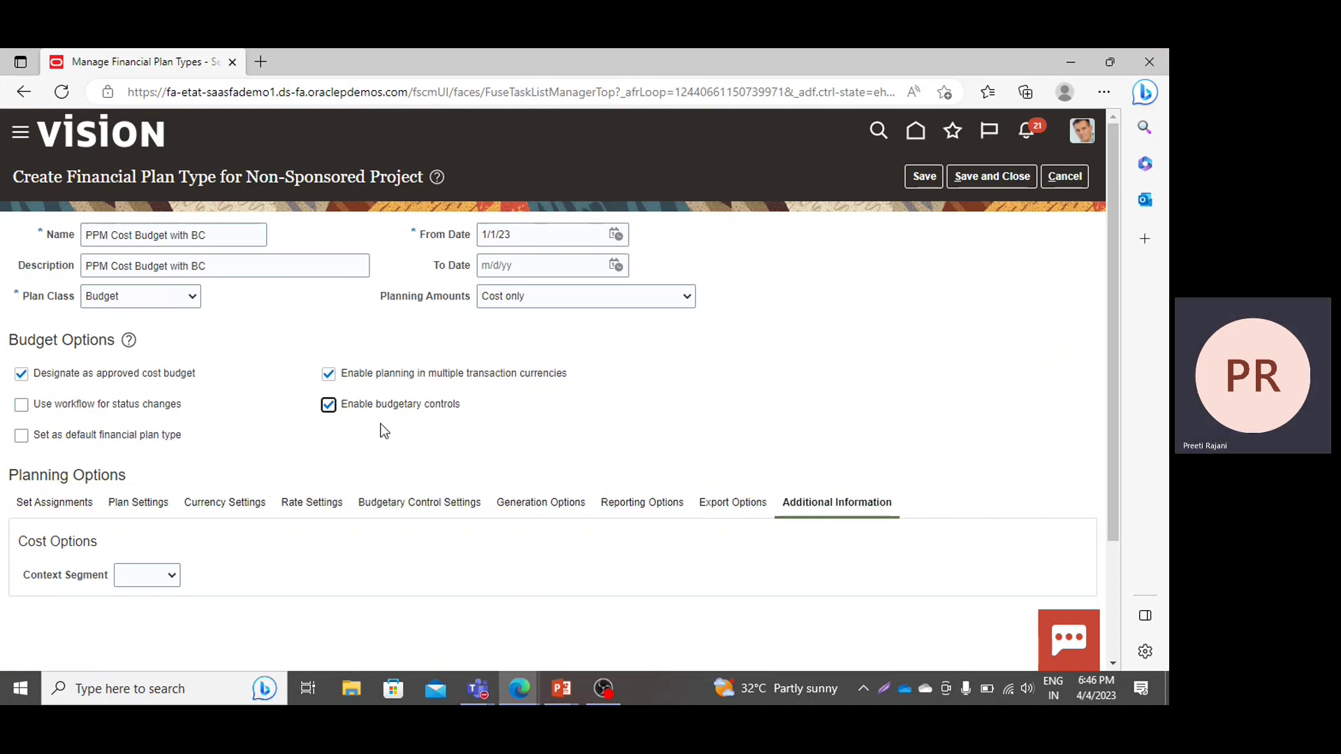
pyautogui.click(328, 412)
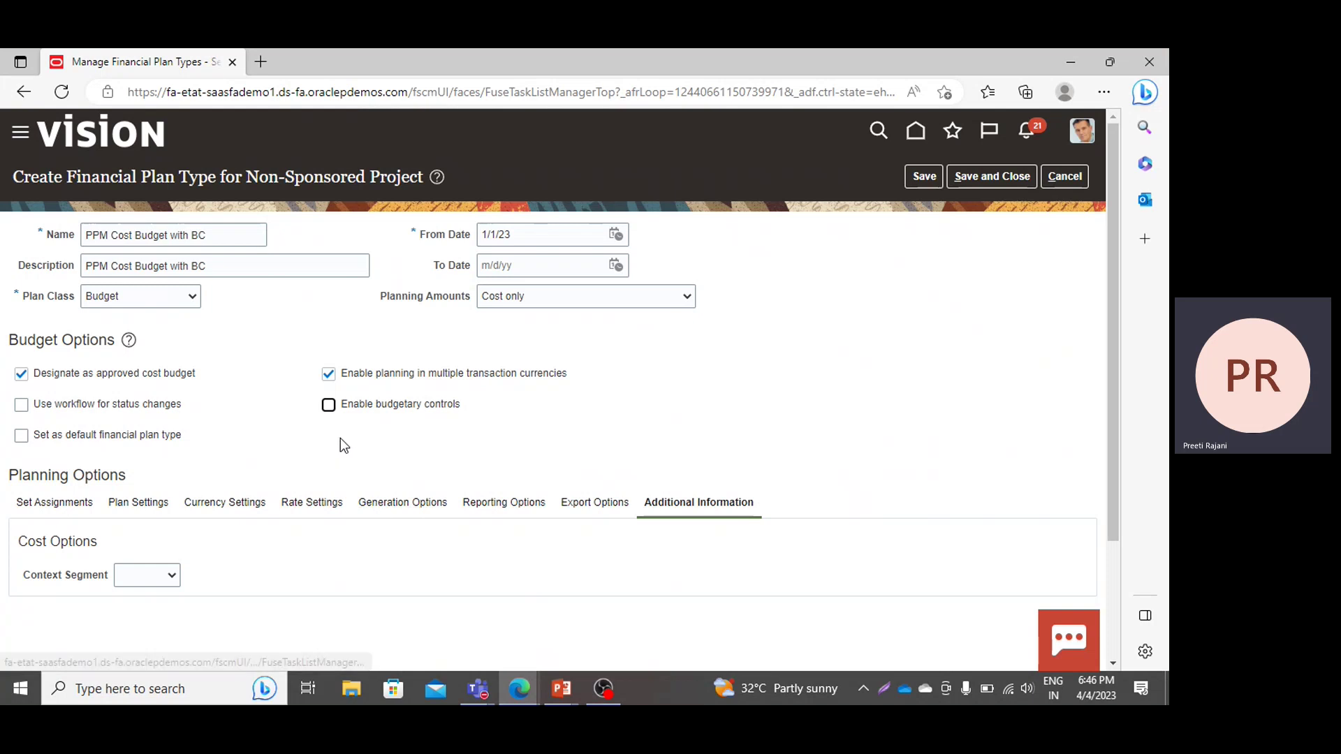
pyautogui.click(328, 405)
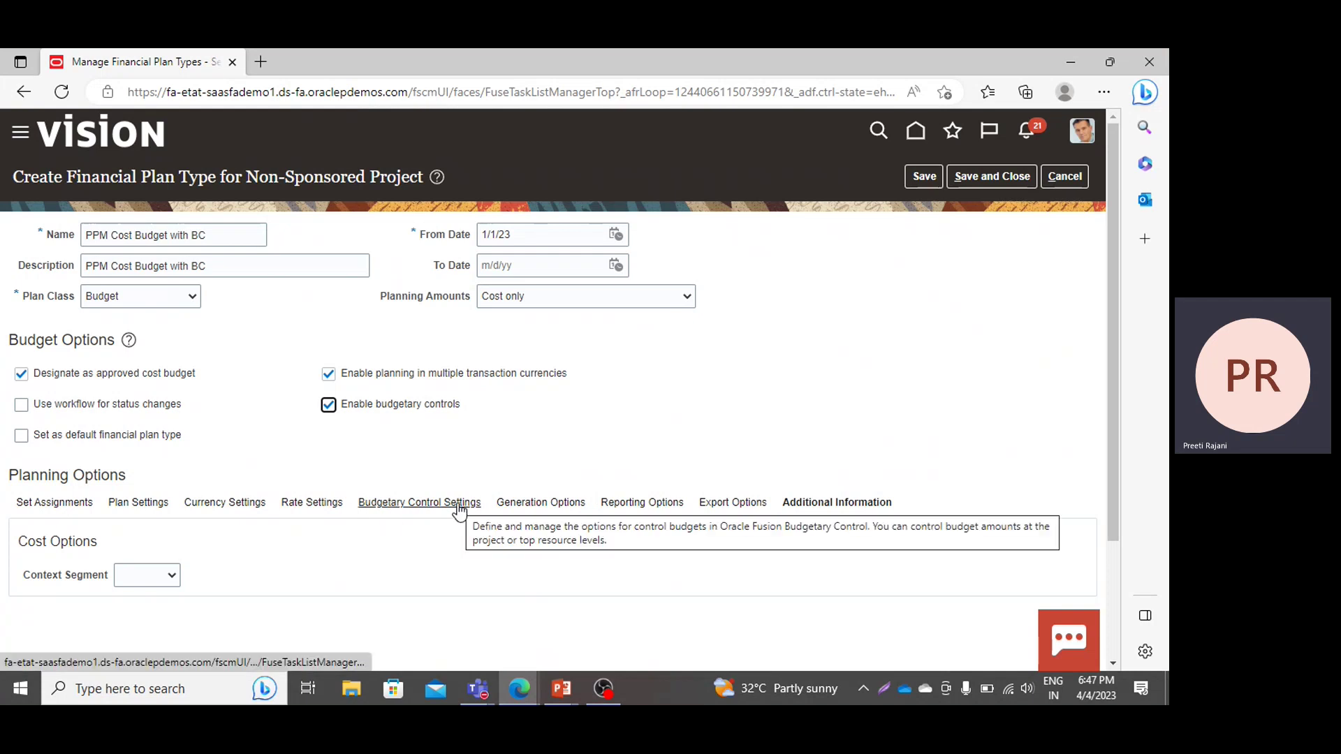
# Assign the Common reference data set to the plan type.
pyautogui.click(72, 506)
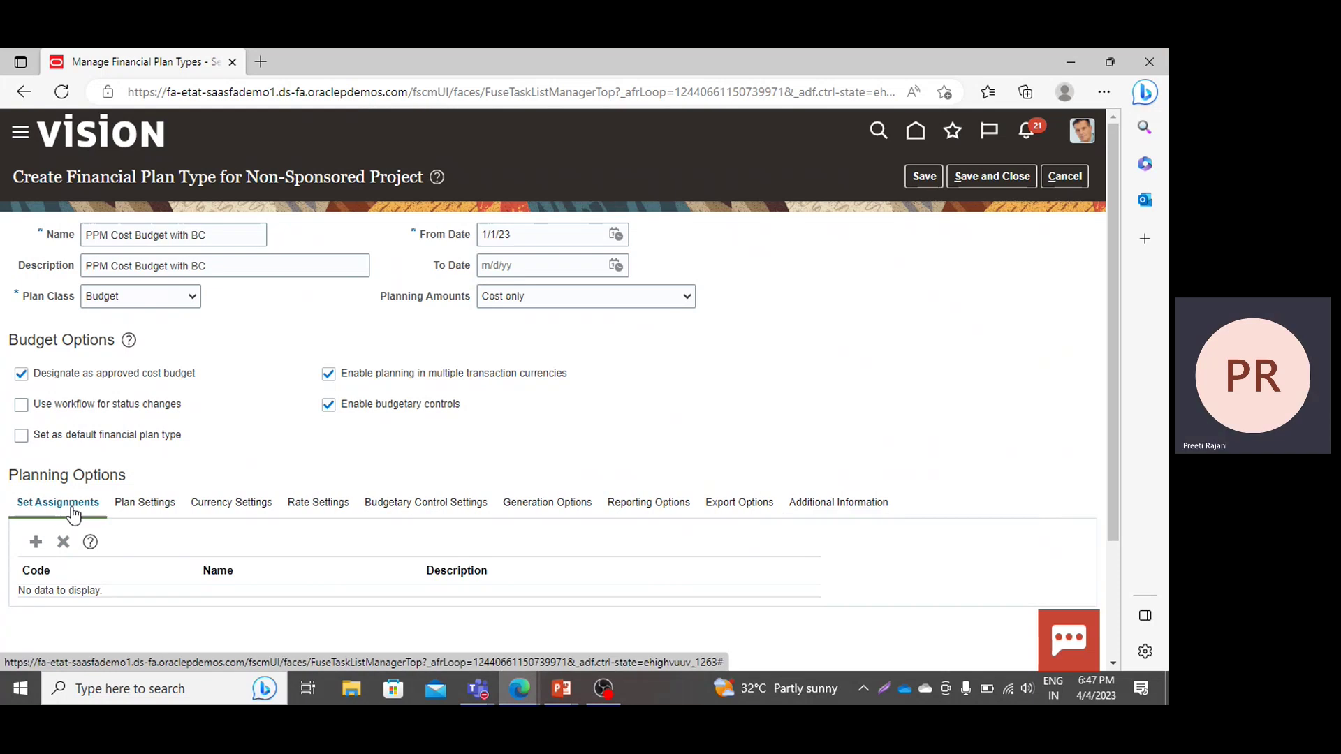
pyautogui.click(36, 543)
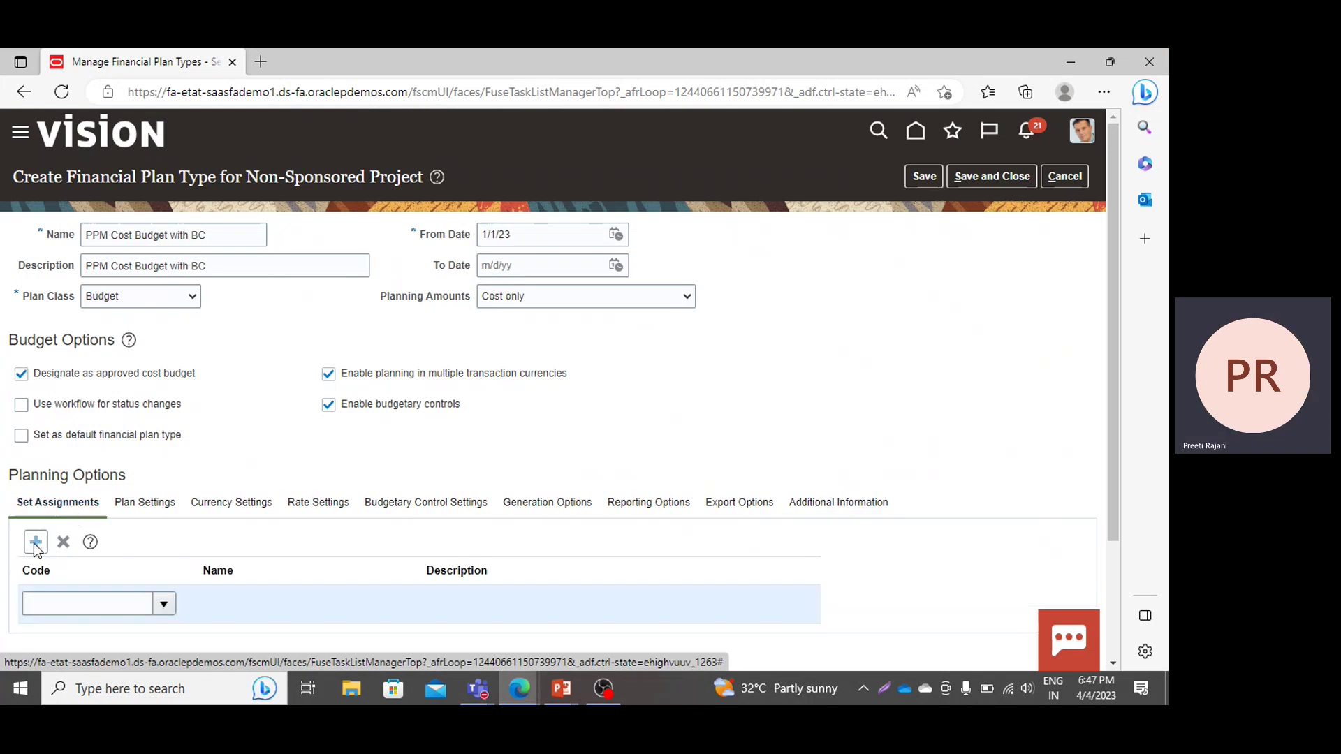
pyautogui.click(119, 607)
pyautogui.write('Common')
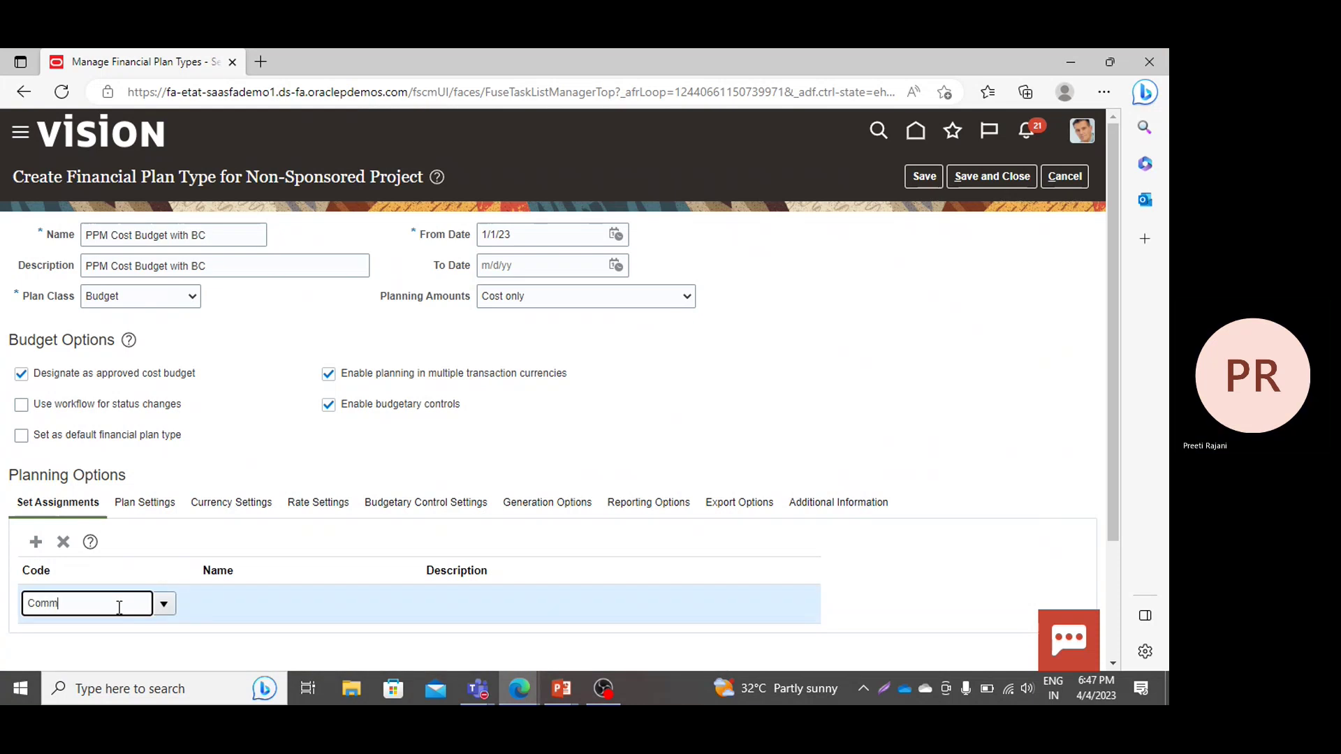
# In the plan settings, exclude cost quantity, raw cost rate and burdened cost rate from the amount types.
pyautogui.click(159, 500)
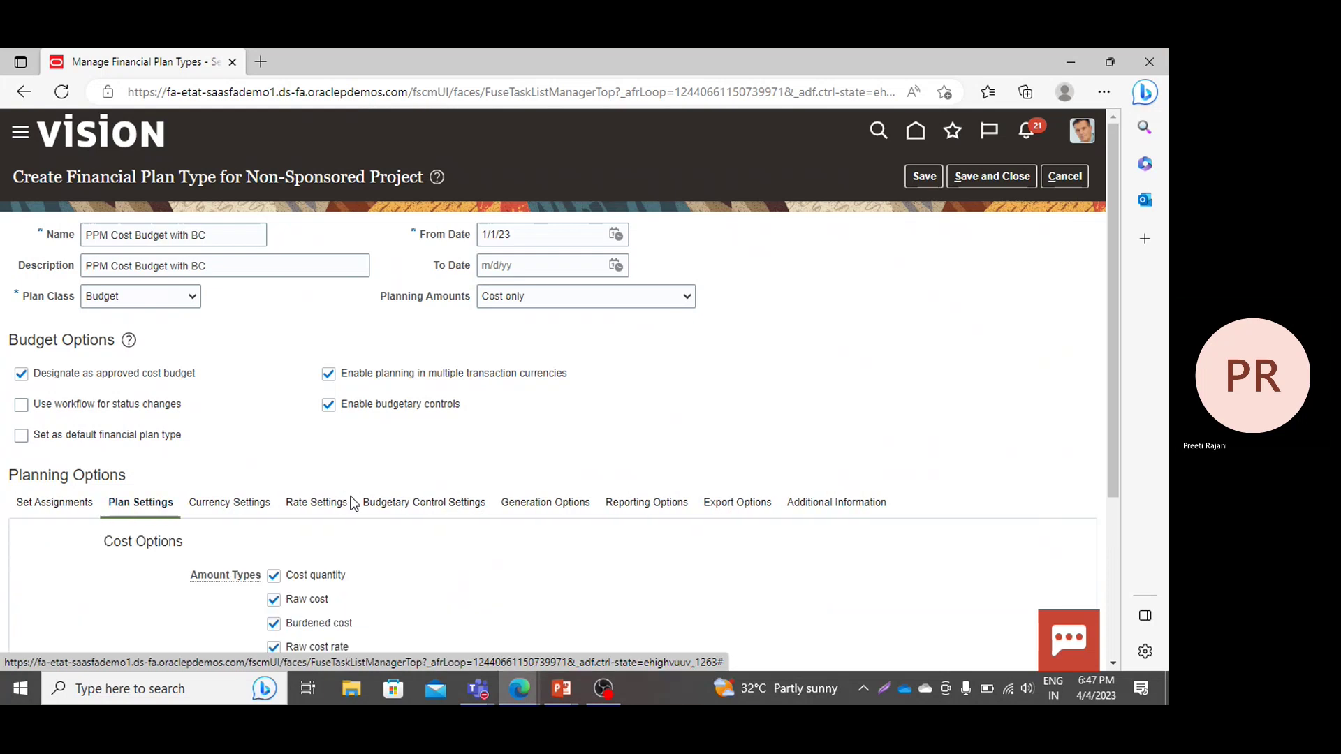
pyautogui.scroll(-3, 370, 467)
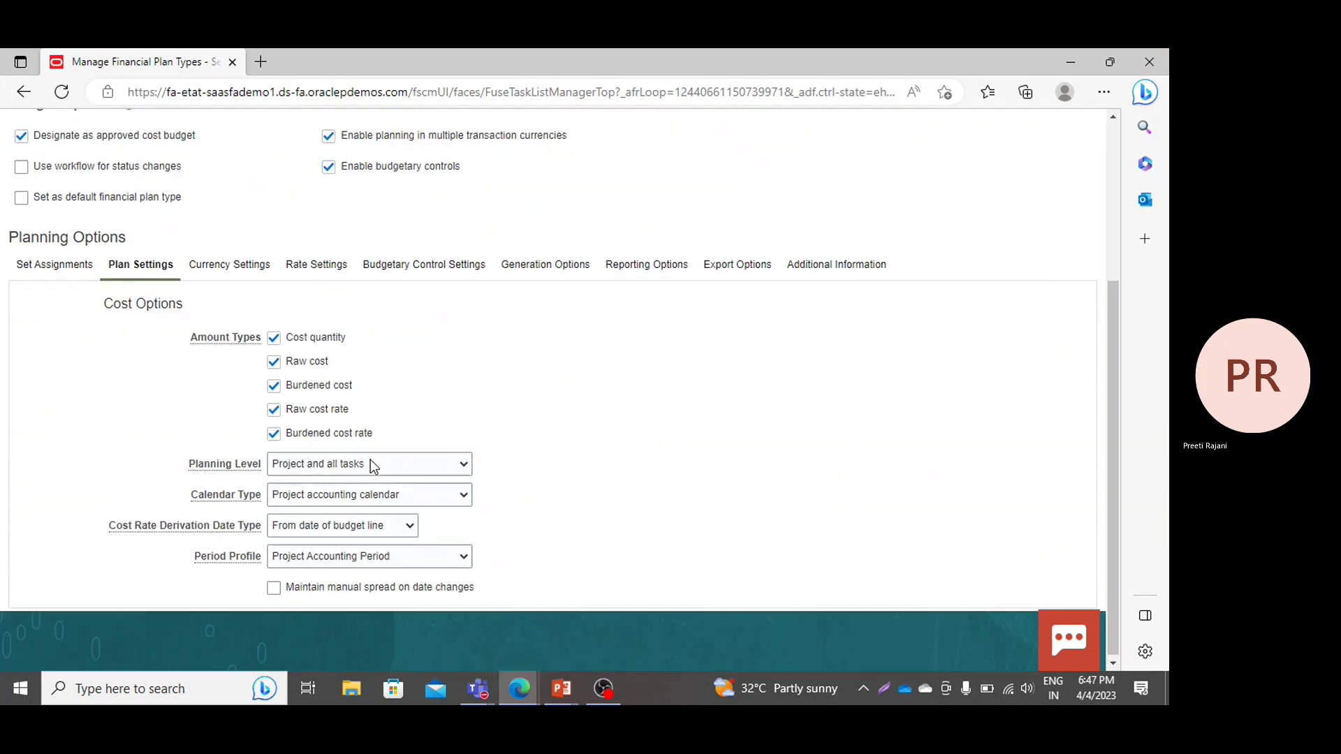
pyautogui.click(275, 338)
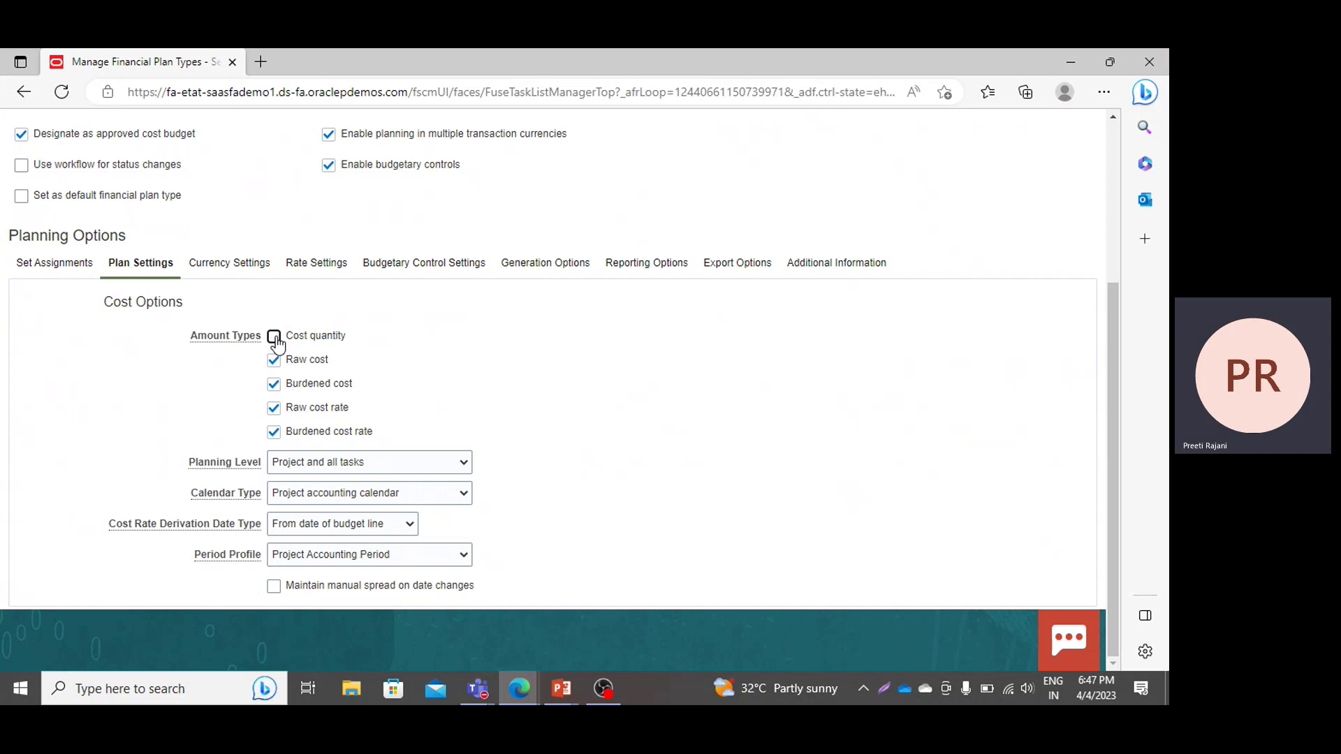
pyautogui.click(274, 410)
pyautogui.click(274, 433)
# Set the calendar type to Accounting calendar and keep From date of budget line as the cost rate derivation date type.
pyautogui.click(383, 496)
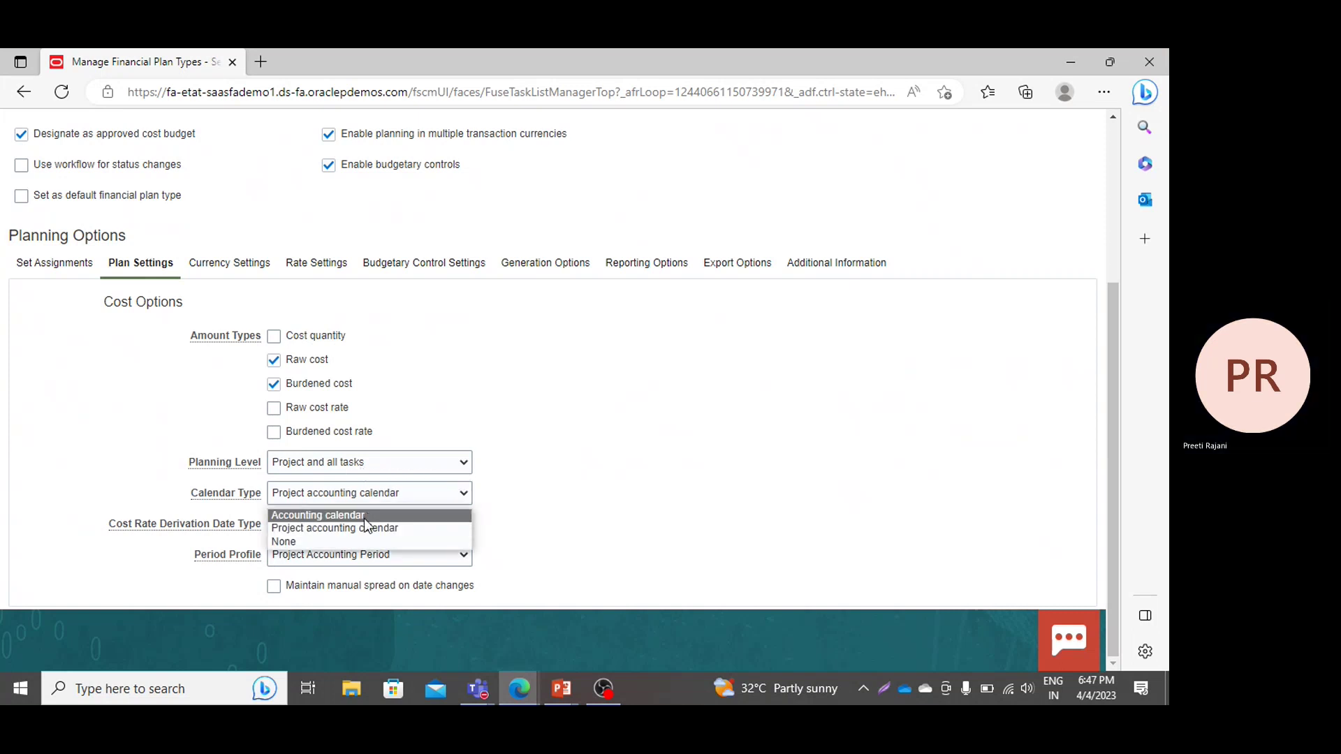
pyautogui.click(363, 516)
pyautogui.click(367, 525)
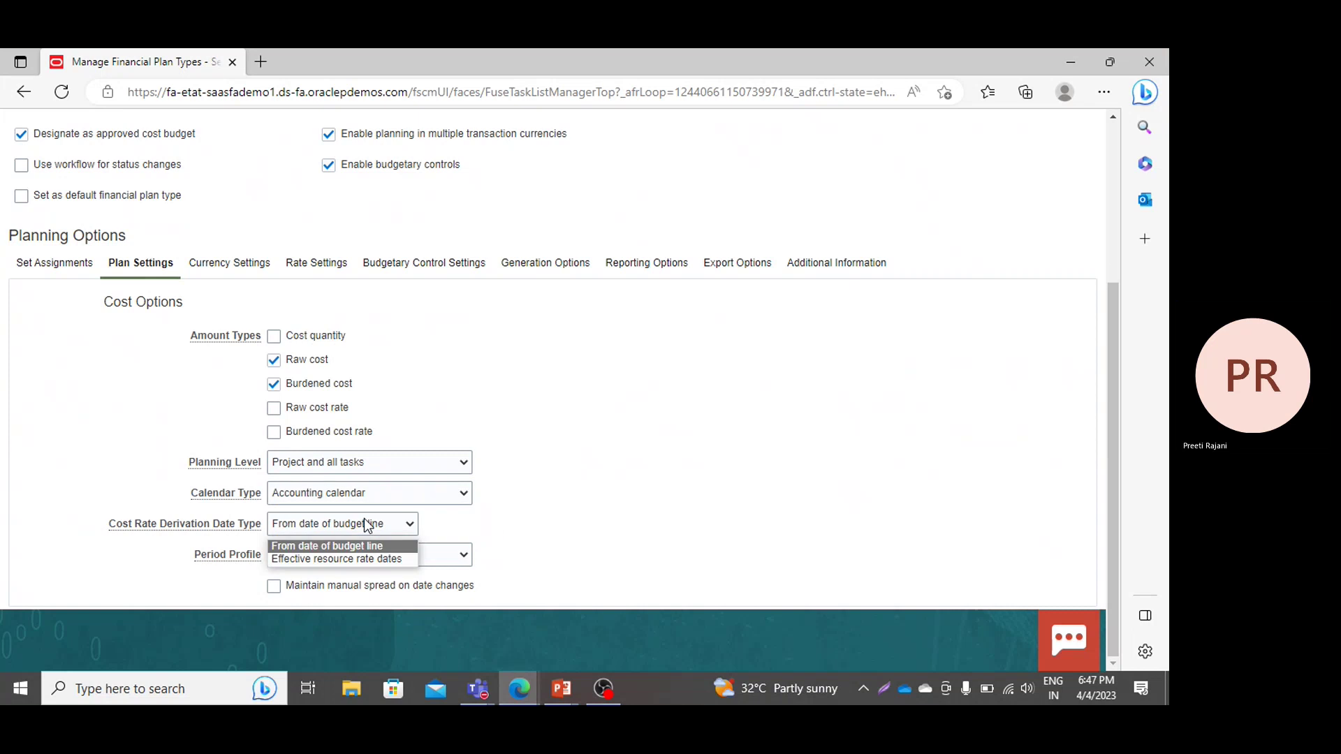
pyautogui.click(351, 547)
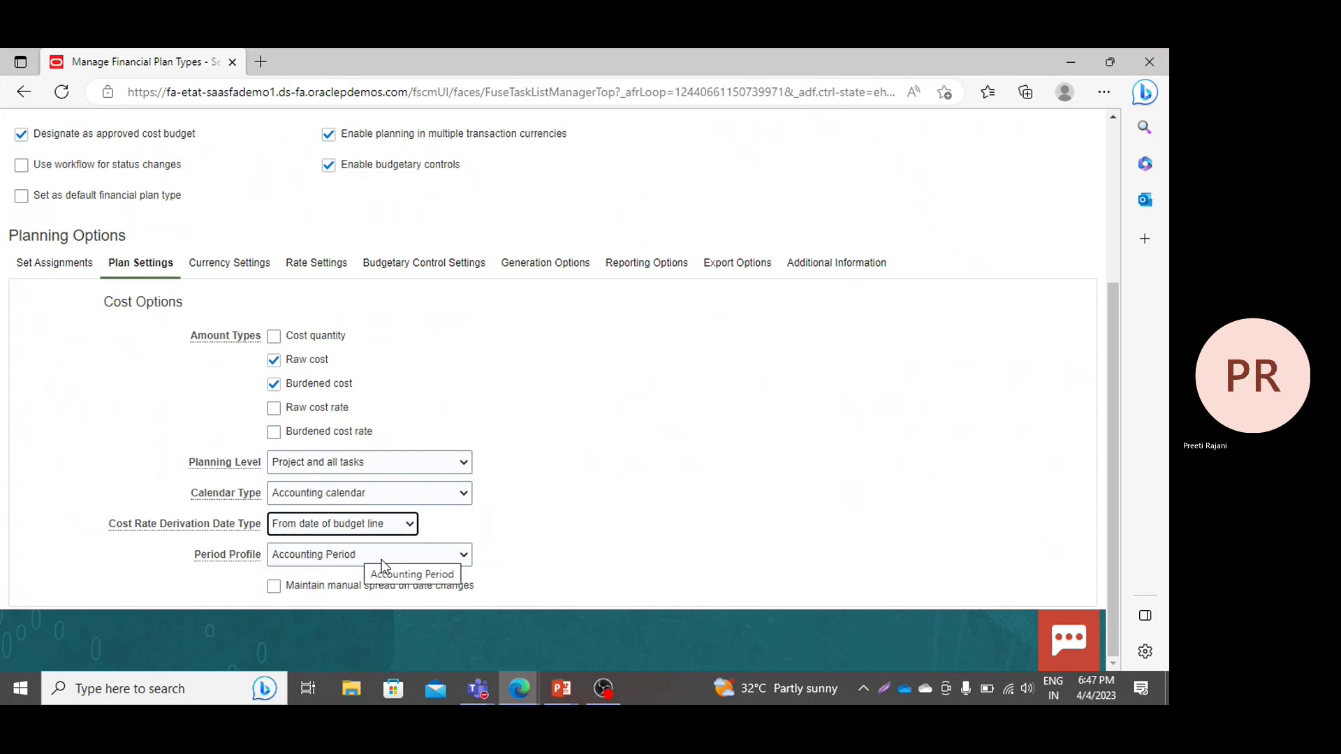
# Add USD and AED as planning currencies in the plan type's currency settings.
pyautogui.click(218, 263)
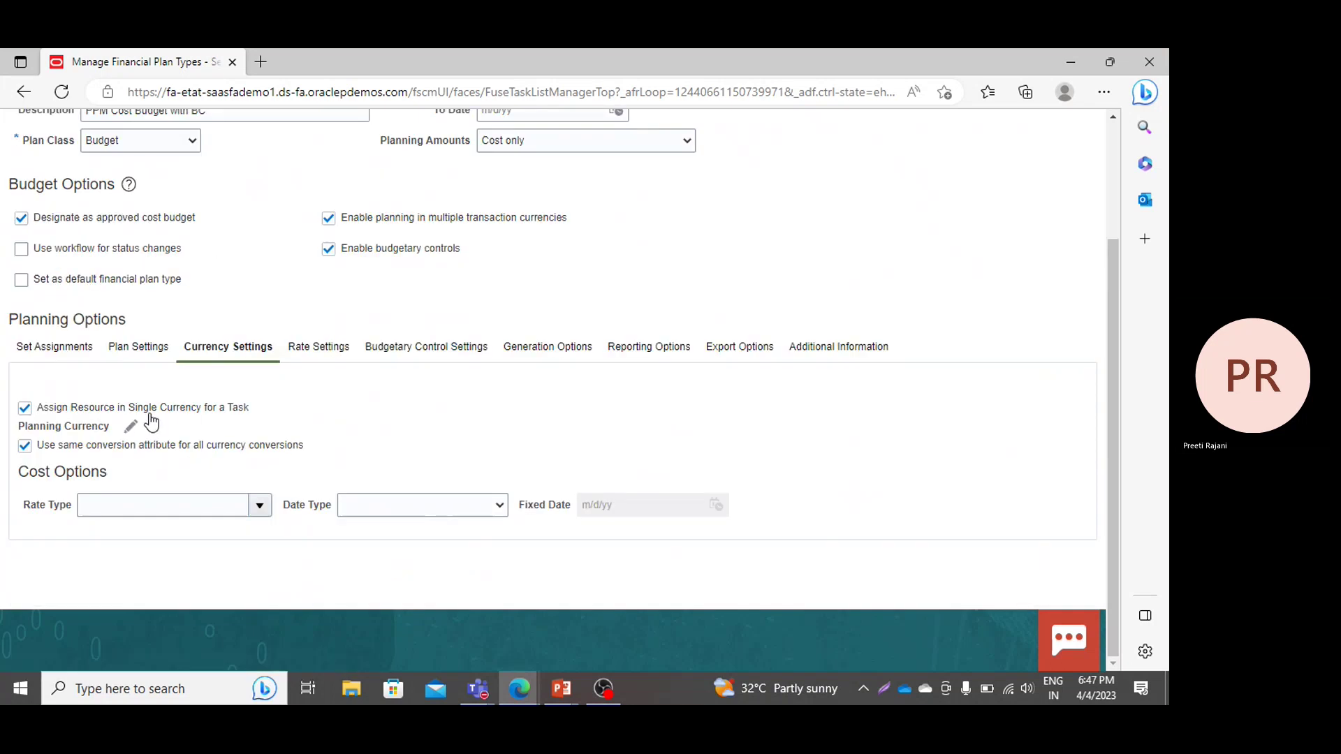
pyautogui.click(131, 426)
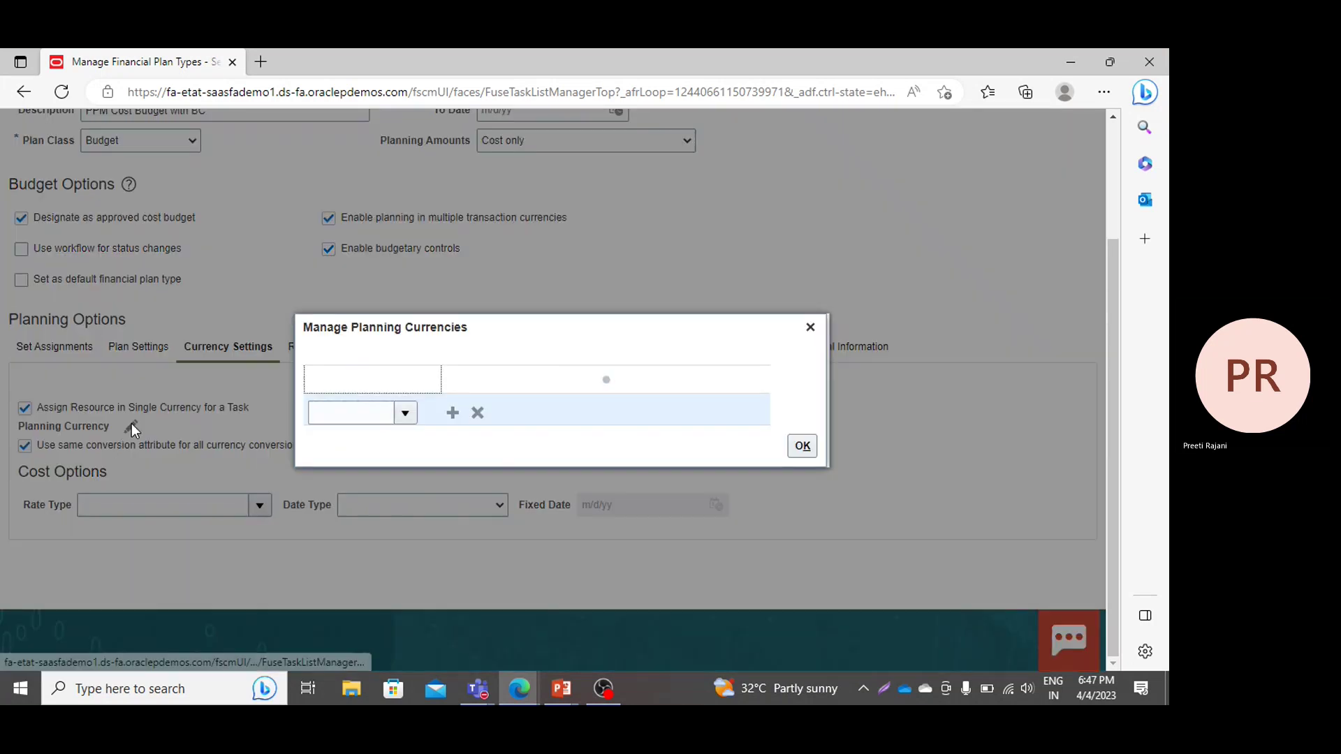
pyautogui.click(341, 403)
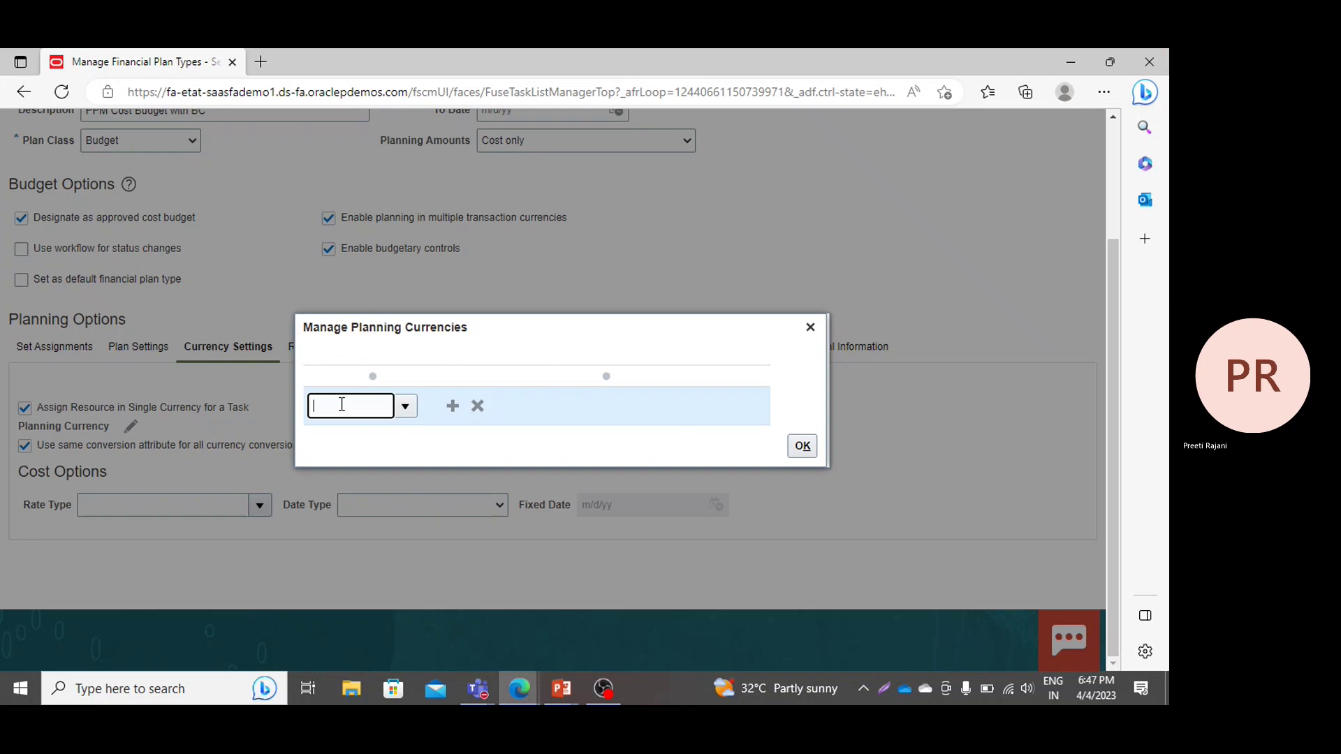
pyautogui.write('usd')
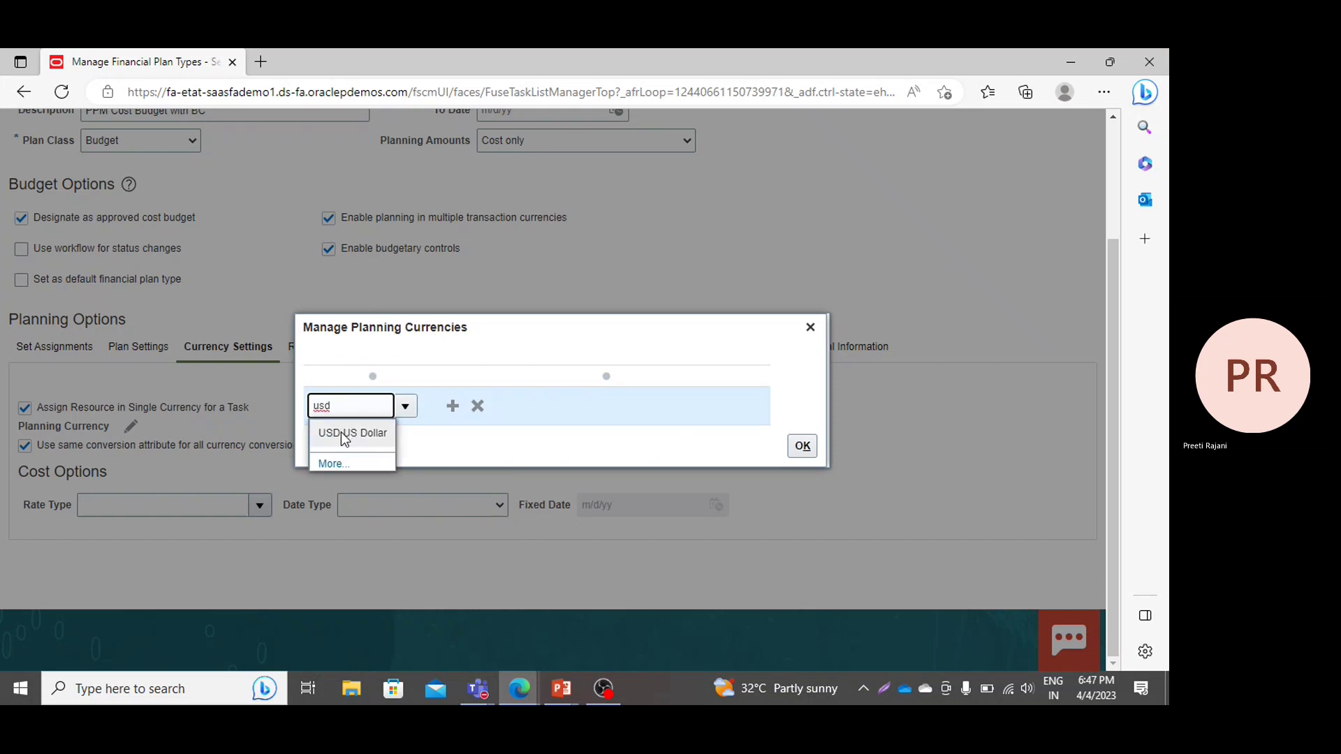
pyautogui.click(341, 431)
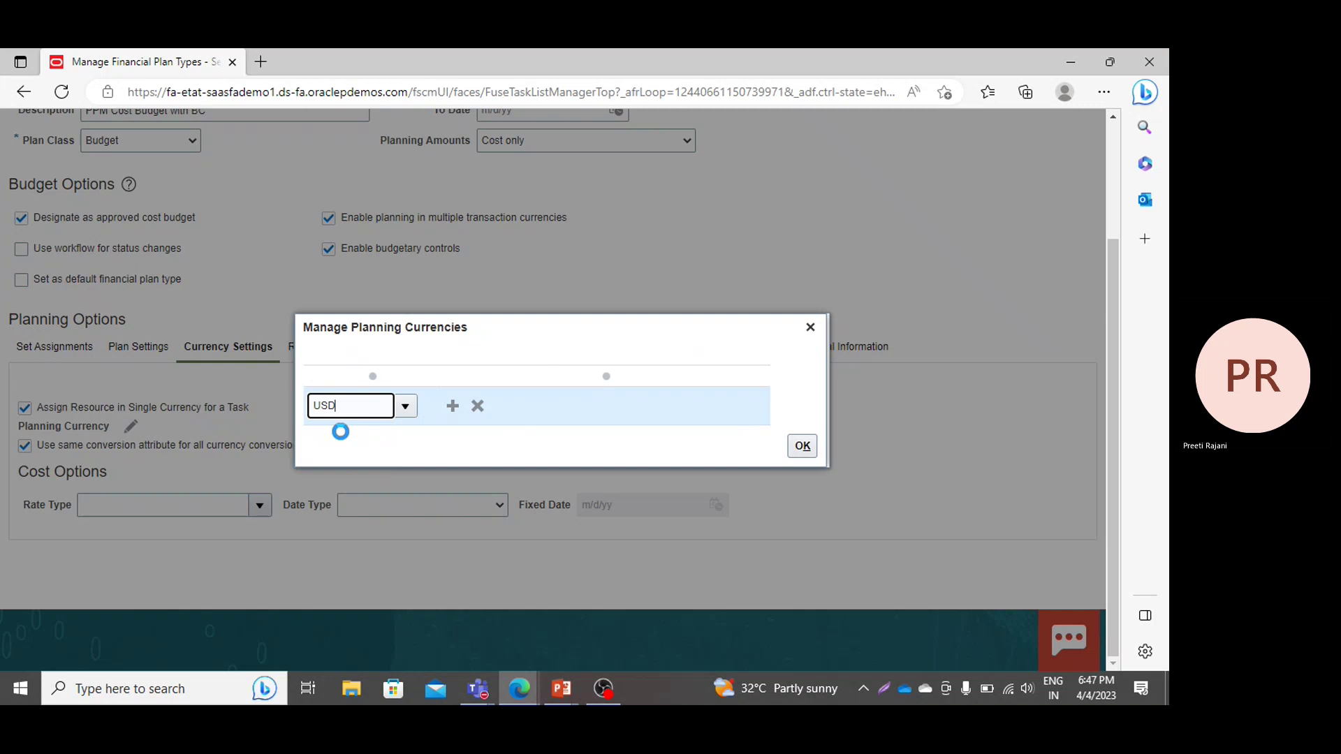
pyautogui.click(453, 405)
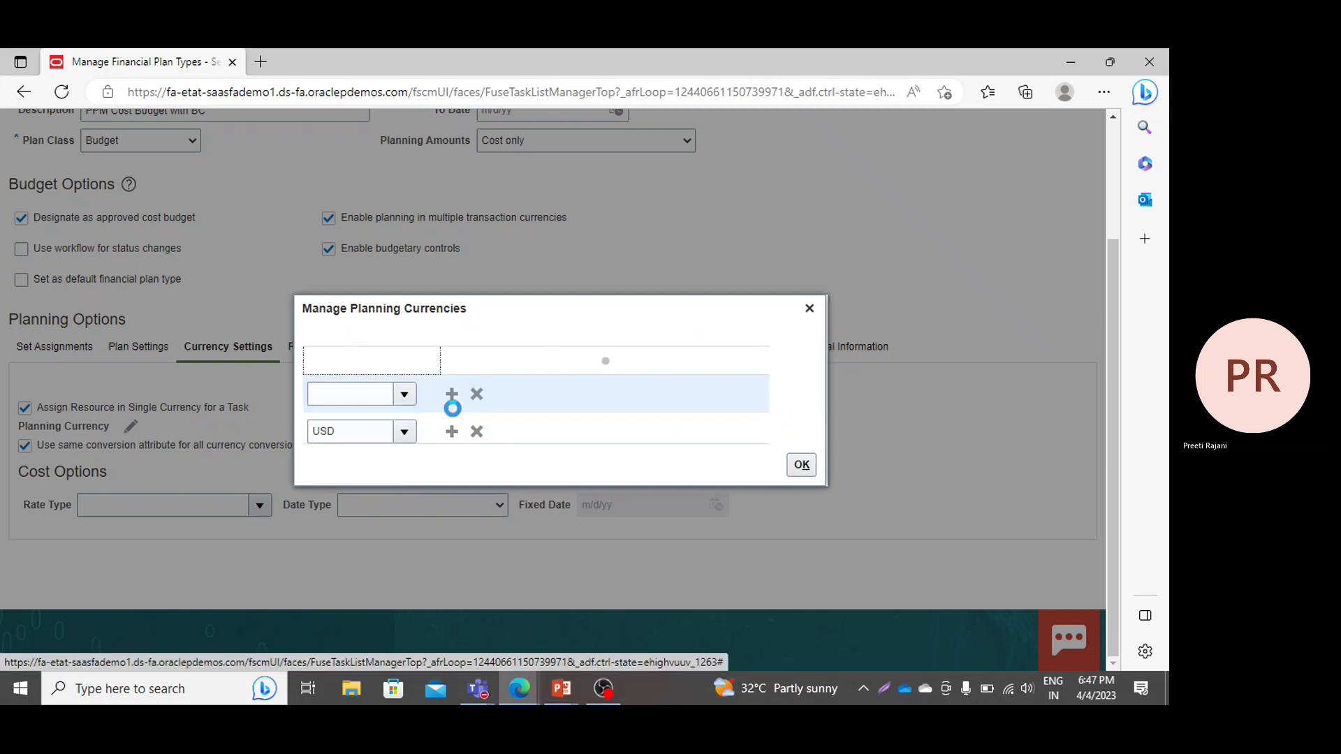
pyautogui.click(333, 397)
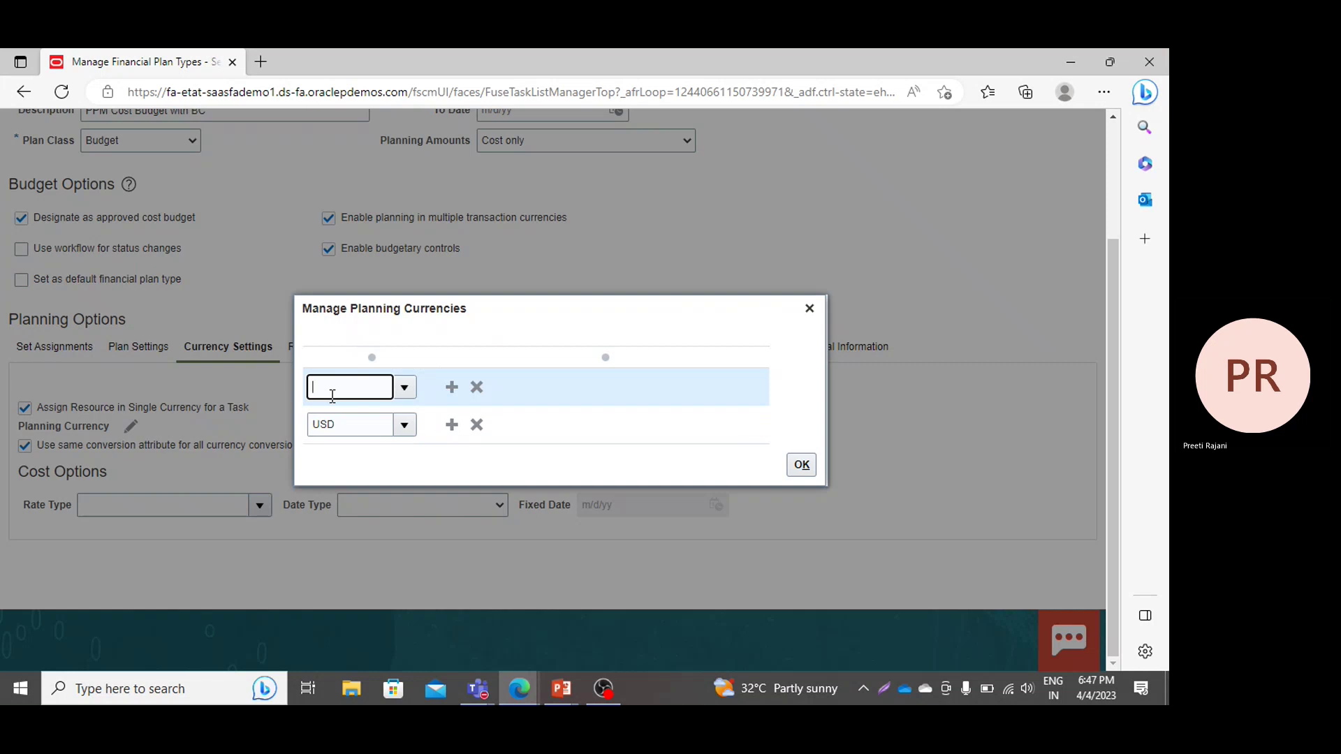
pyautogui.write('aed')
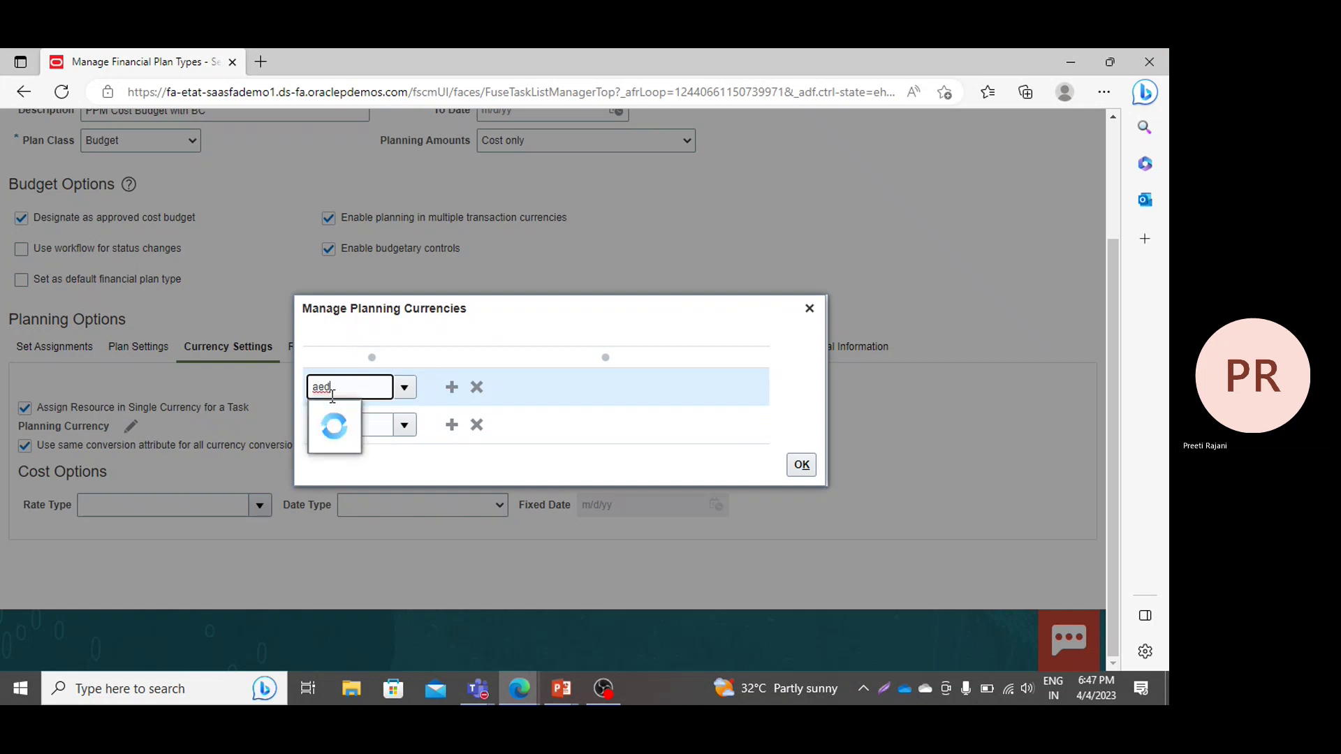
pyautogui.click(338, 419)
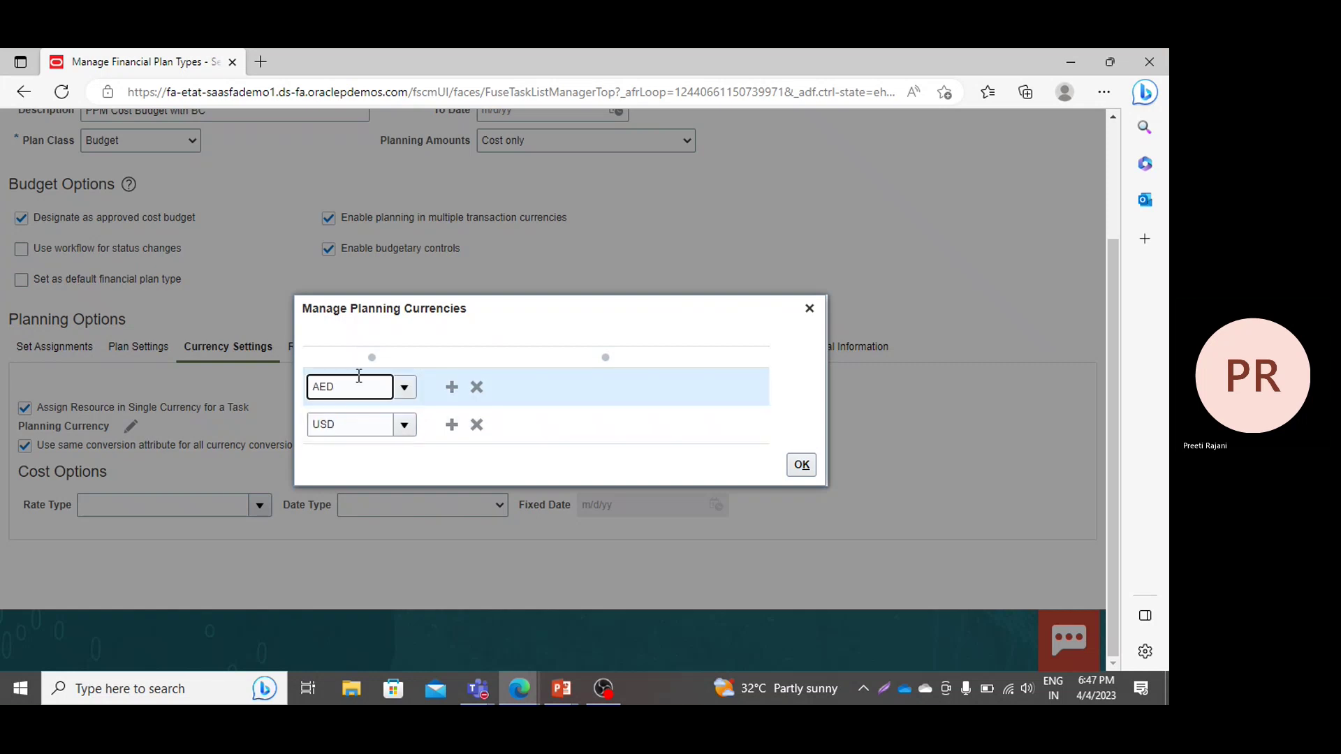
# Add INR and GBP to the planning currencies and confirm the currency list.
pyautogui.click(453, 387)
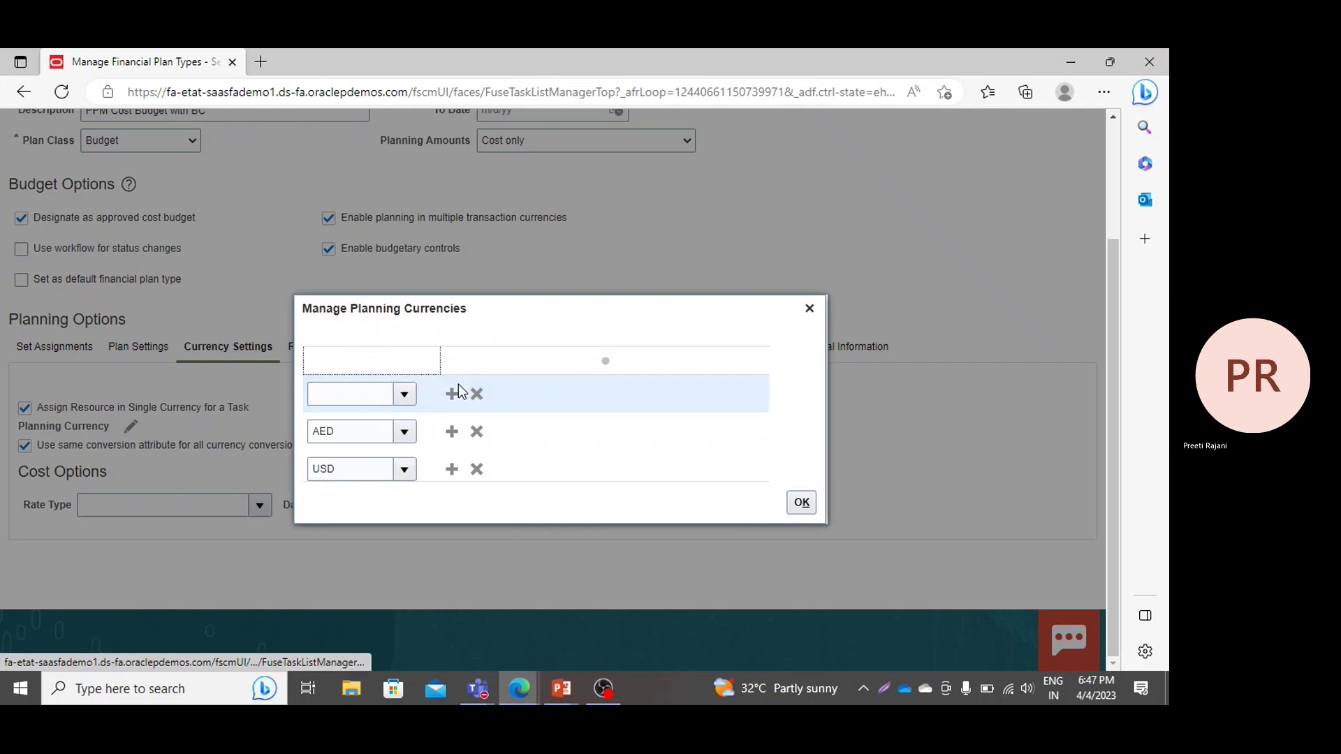
pyautogui.click(334, 383)
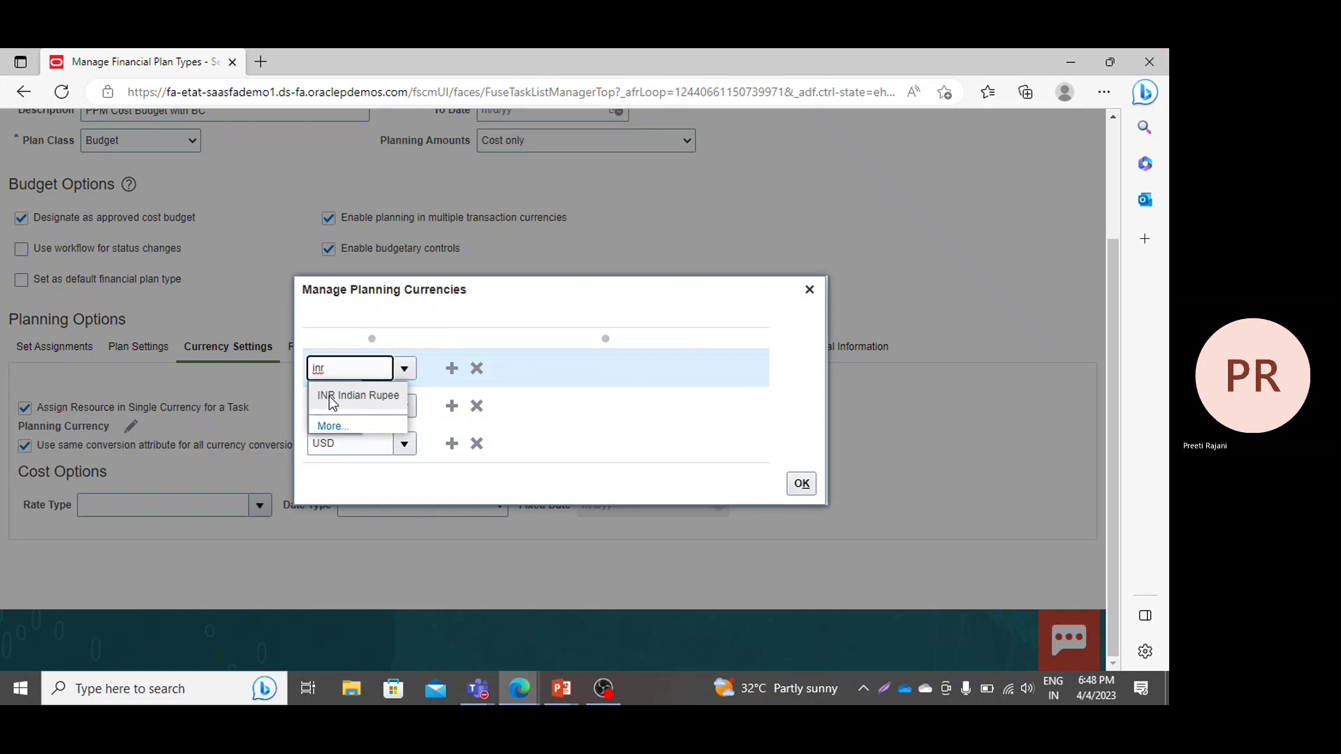
pyautogui.moveTo(776, 497); pyautogui.dragTo(458, 379)
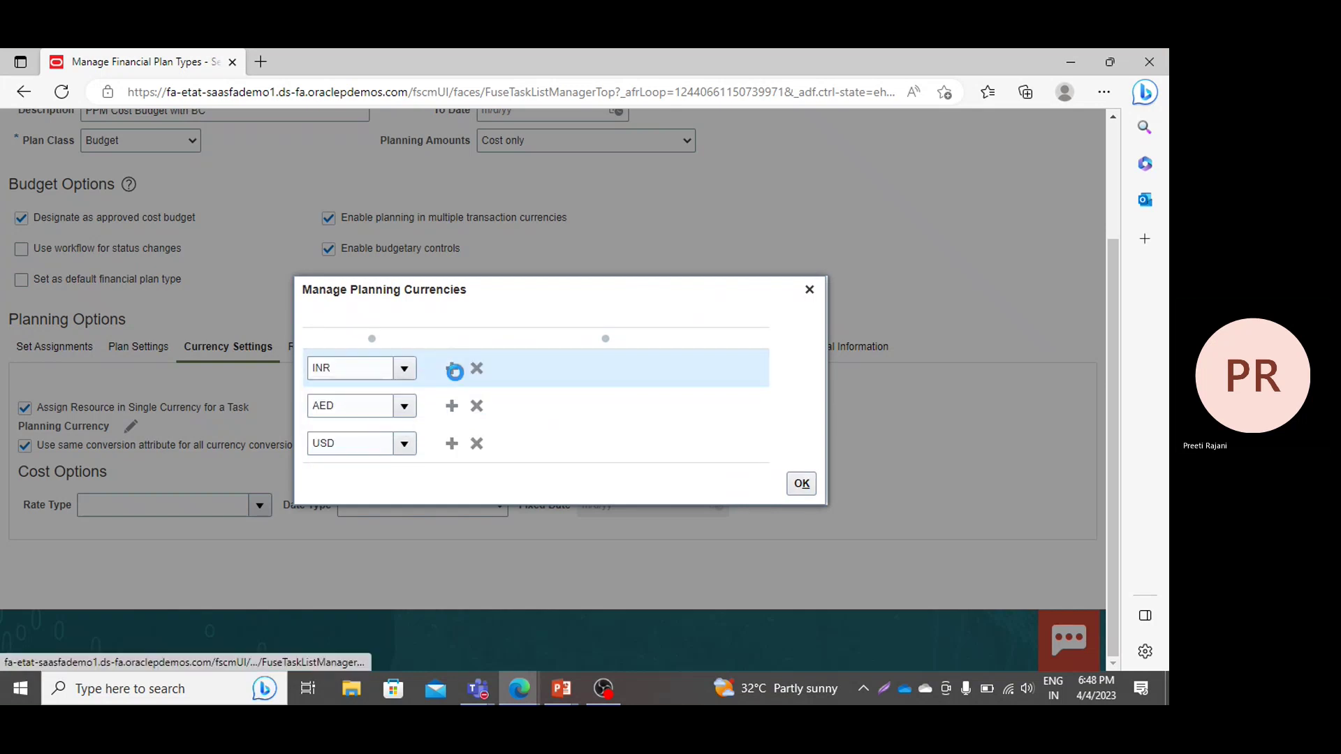
pyautogui.click(452, 368)
pyautogui.click(368, 355)
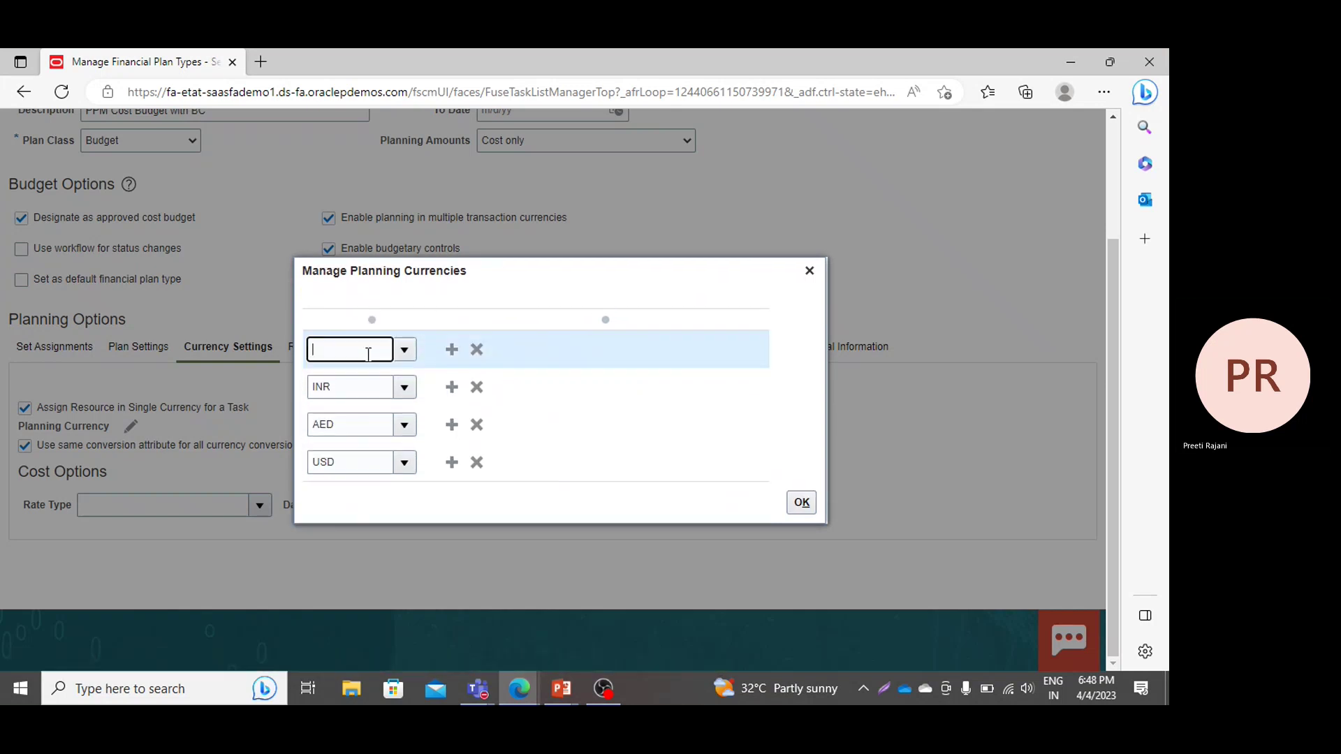
pyautogui.write('gbp')
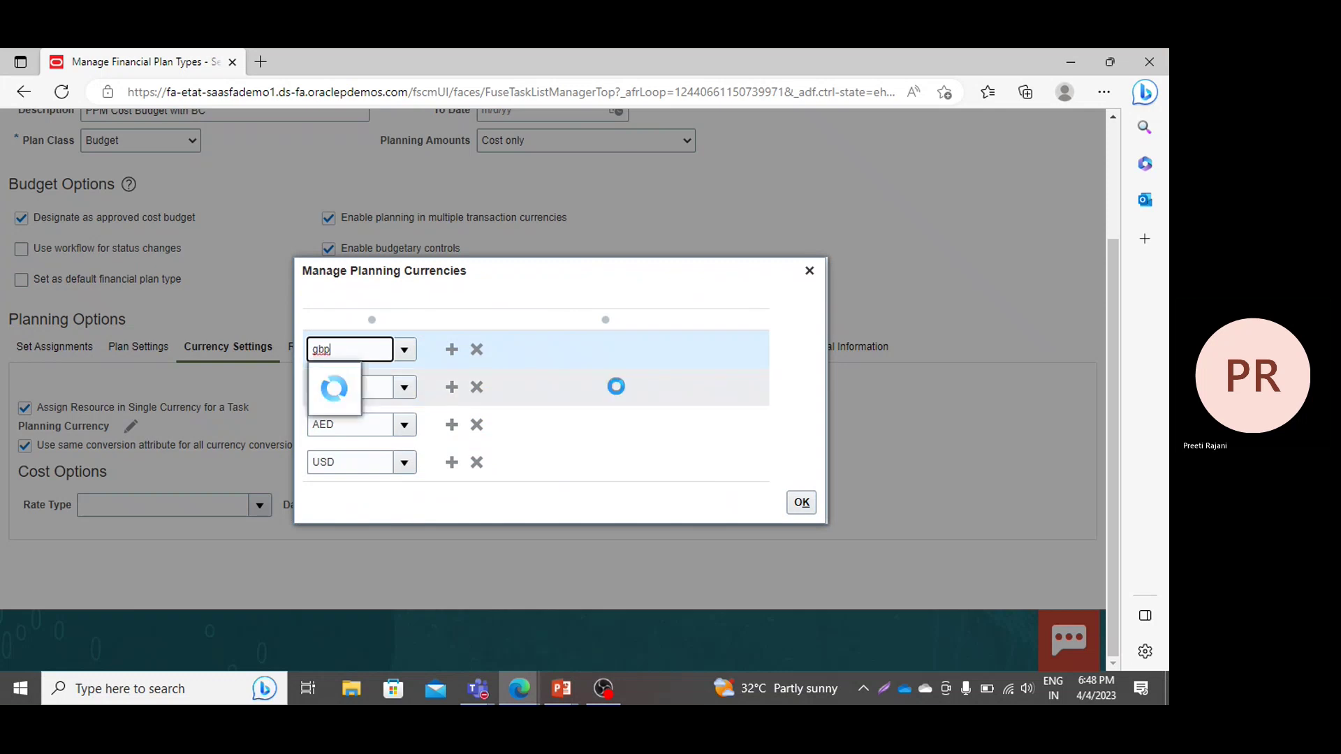
pyautogui.click(347, 378)
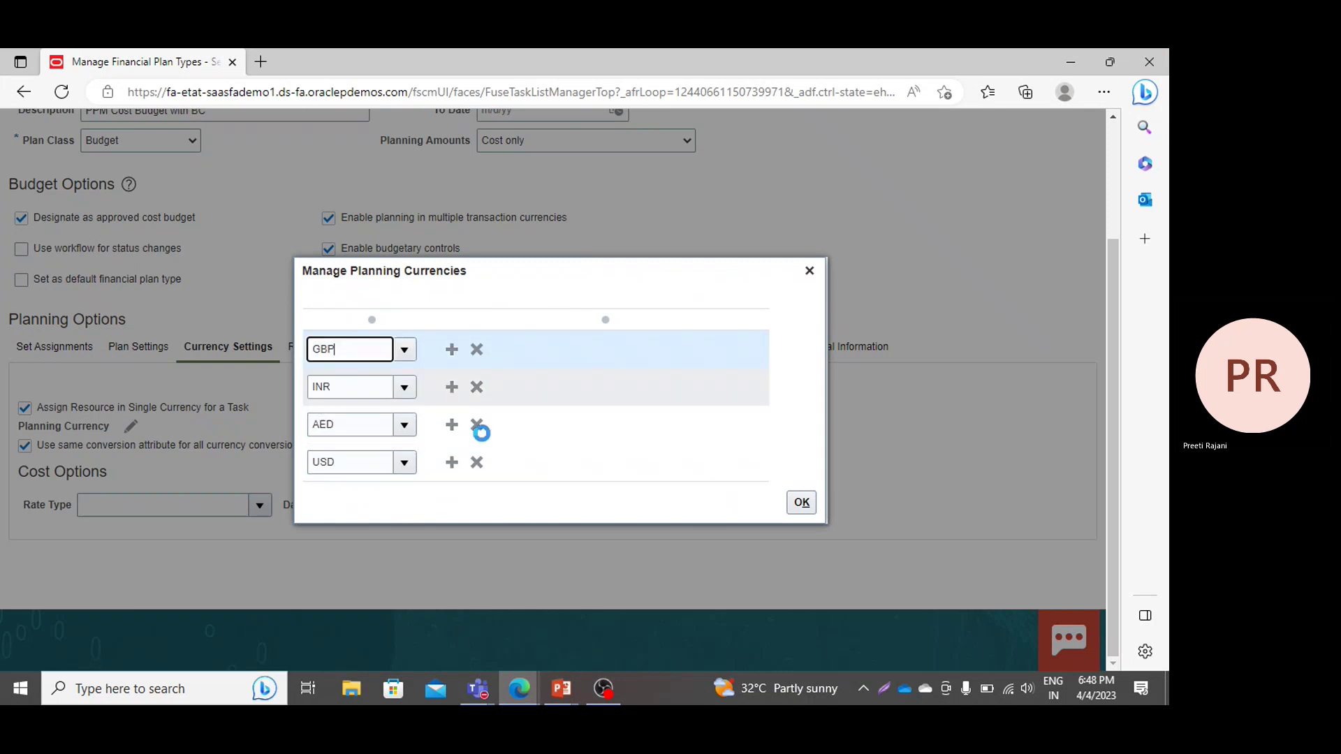
pyautogui.click(815, 503)
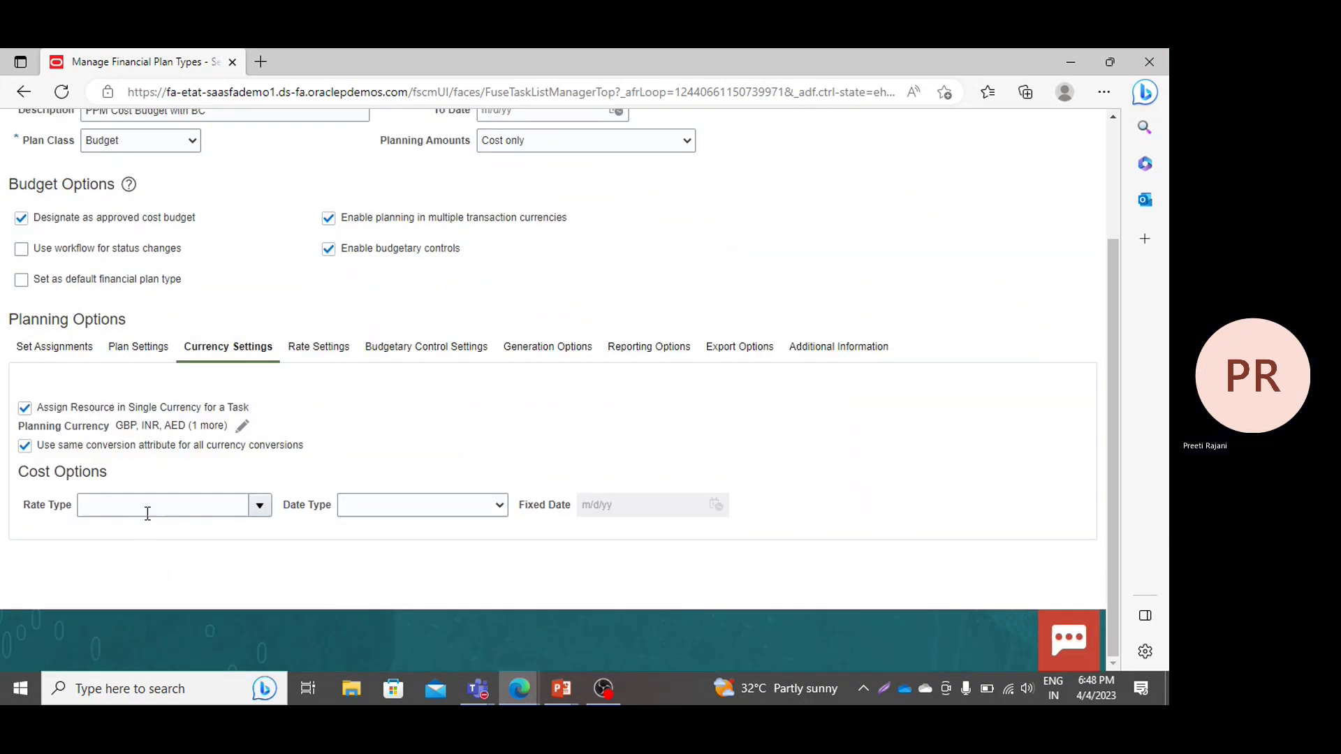
# Set the cost conversion rate type to Corporate and the date type to From date of budget line.
pyautogui.click(147, 513)
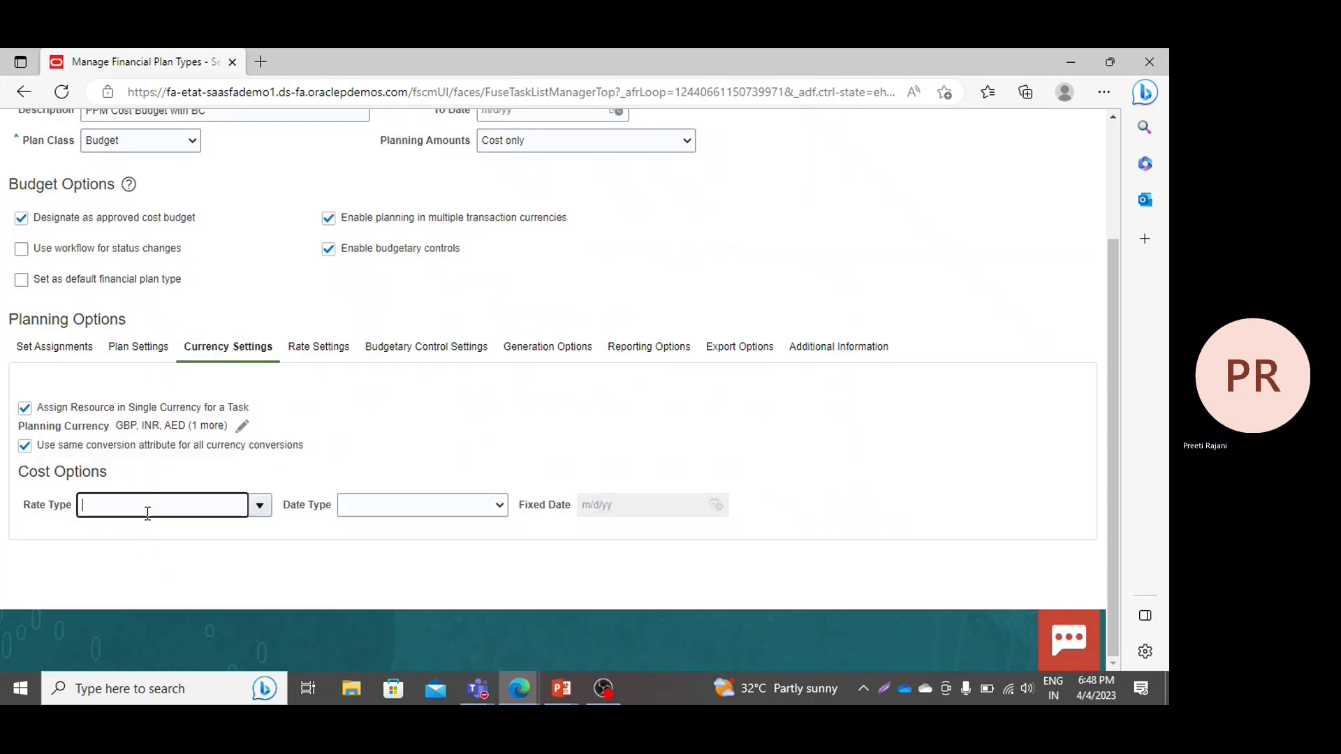
pyautogui.write('cor')
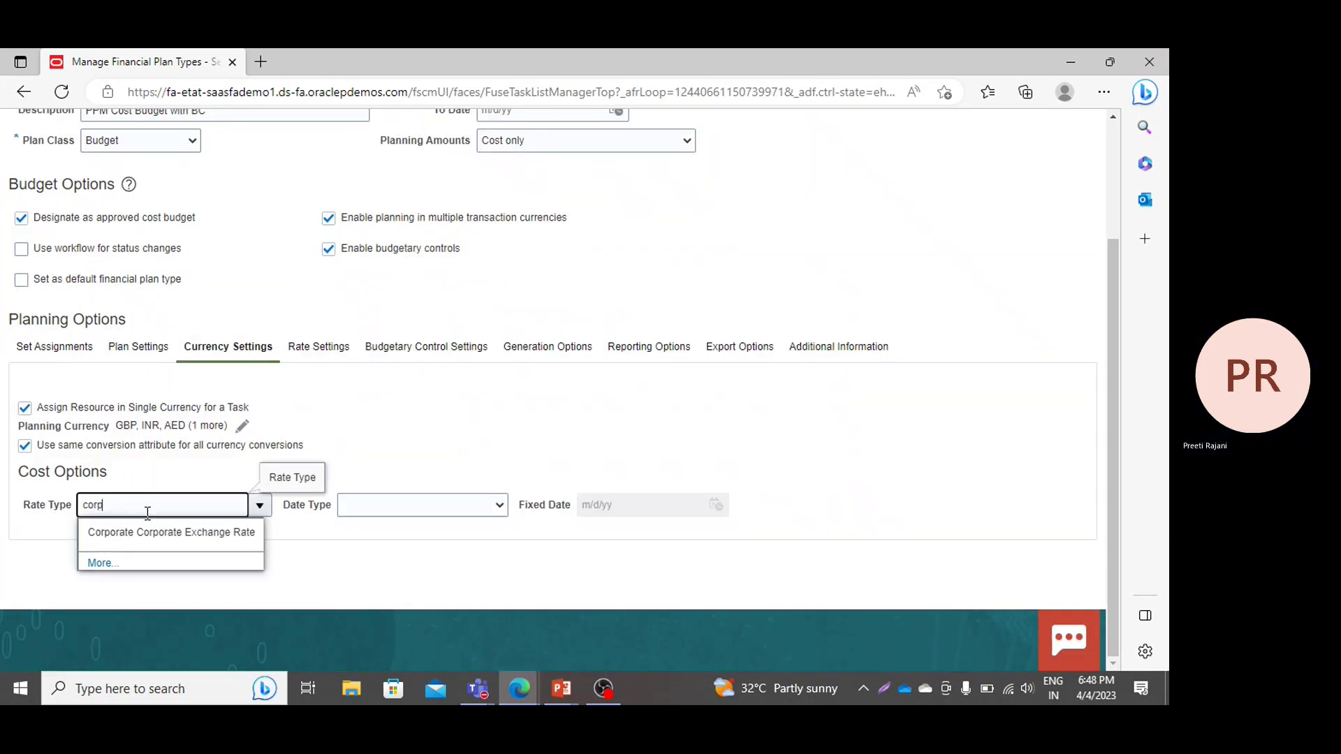
pyautogui.write('p')
pyautogui.click(145, 530)
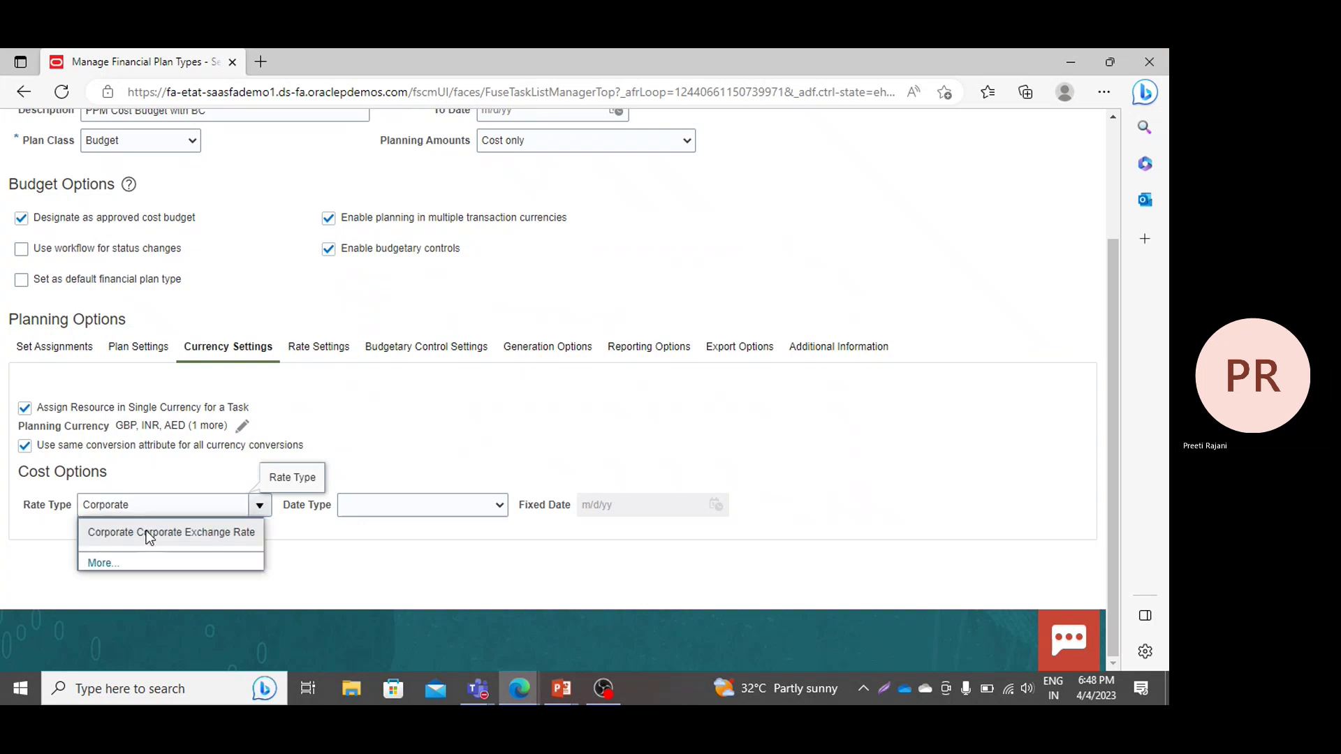
pyautogui.click(364, 496)
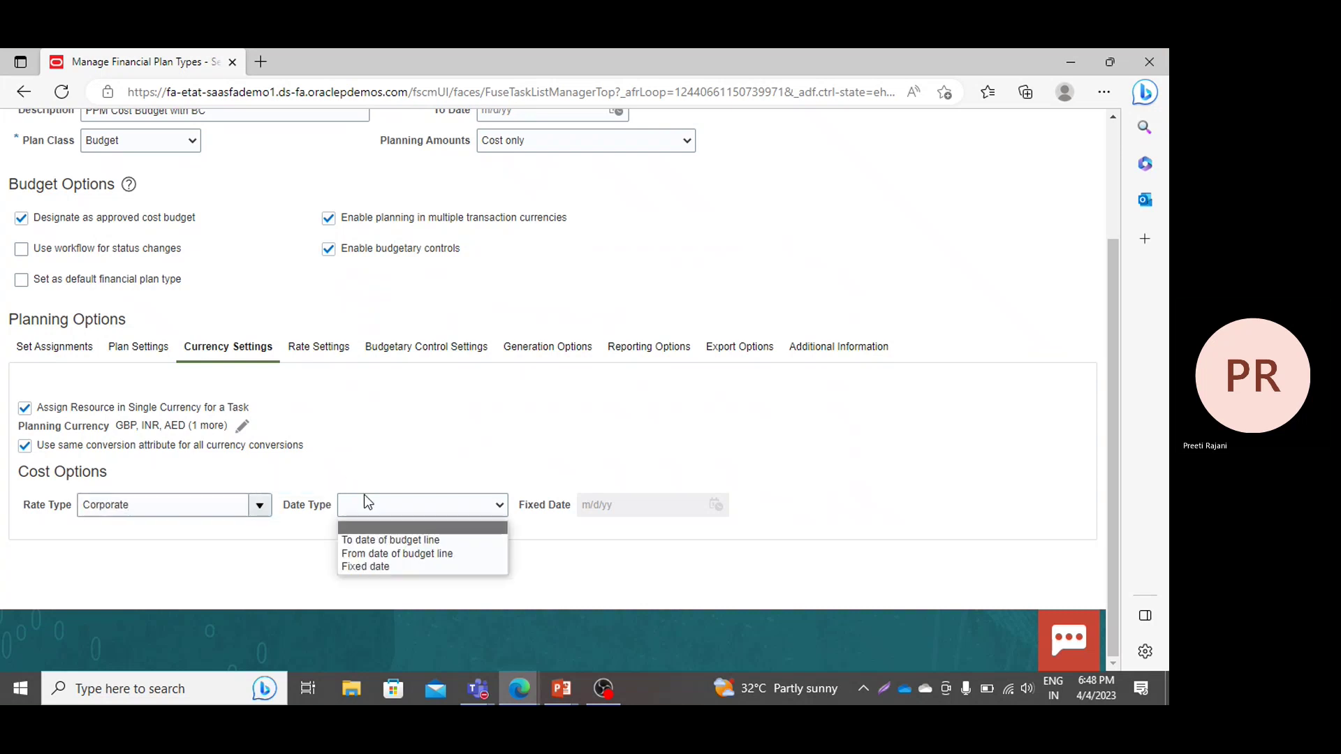
pyautogui.click(379, 554)
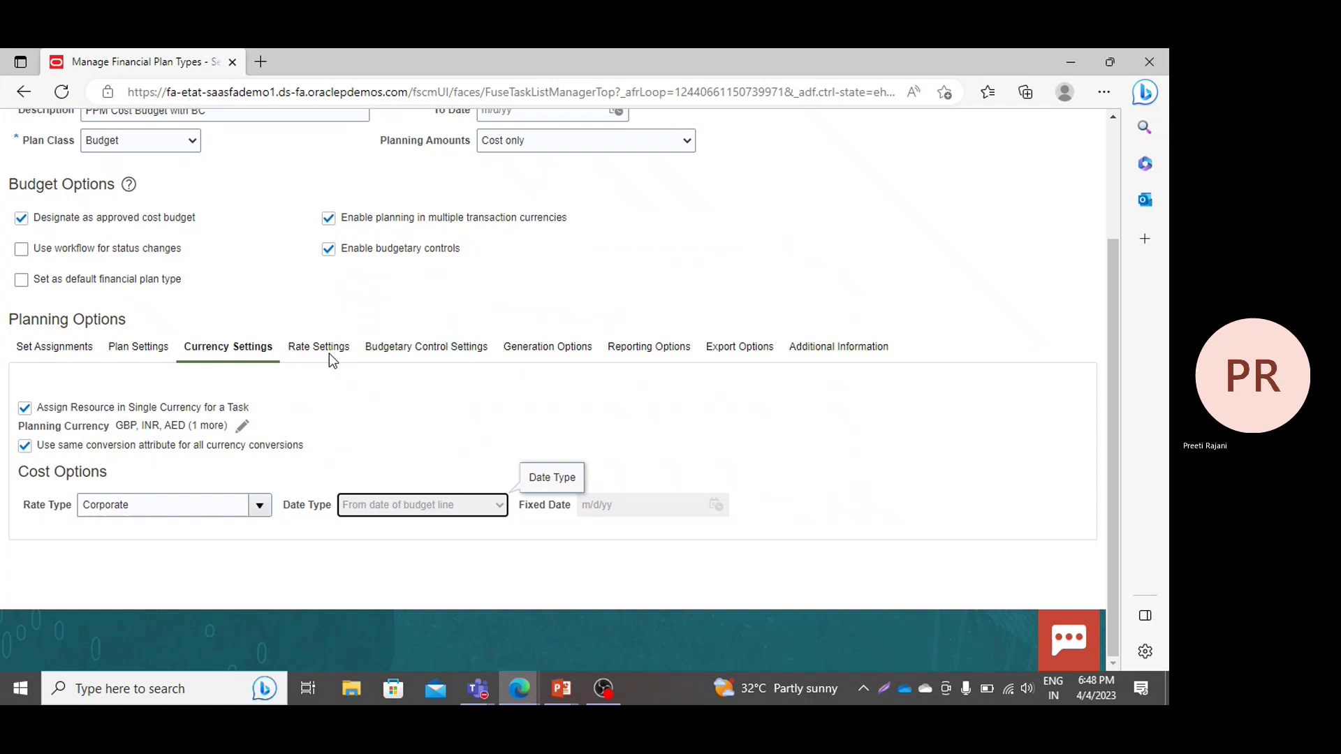
# Check the rate settings, and select Absolute as the Project control level in the budgetary control settings.
pyautogui.click(331, 349)
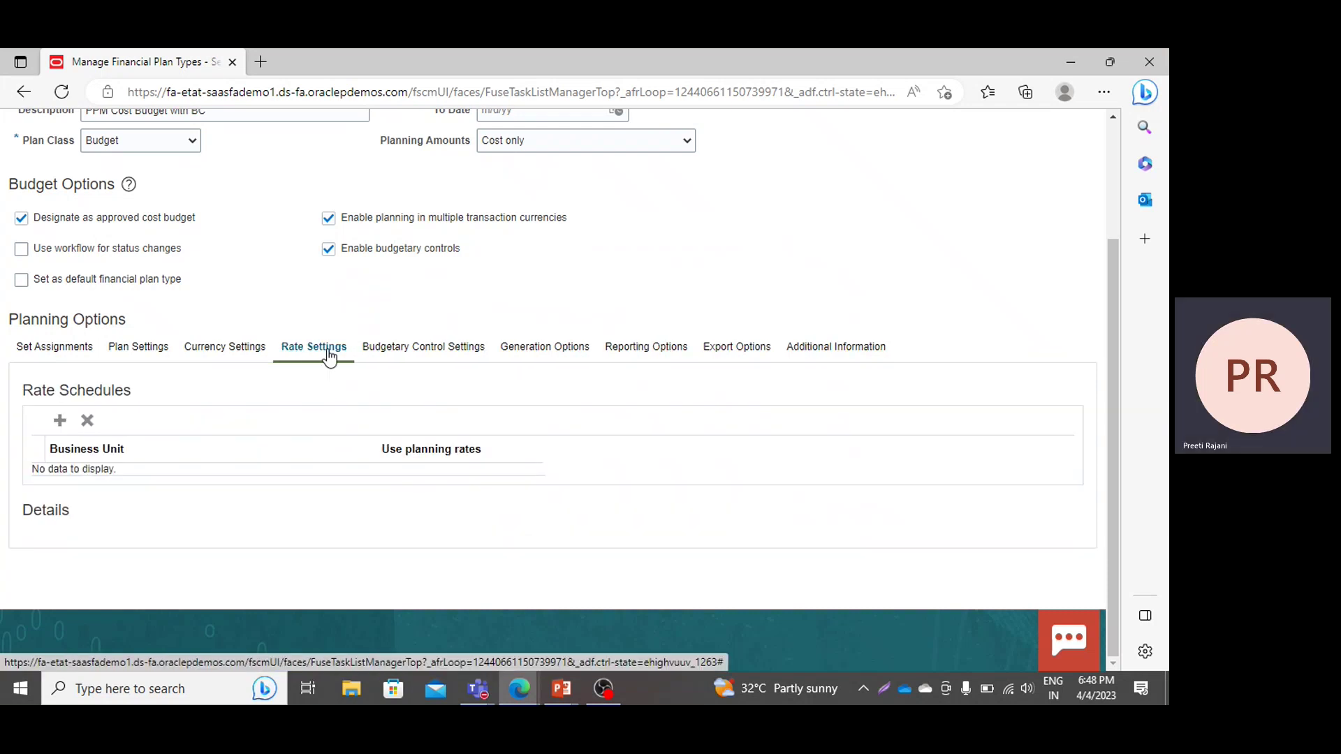
pyautogui.click(395, 348)
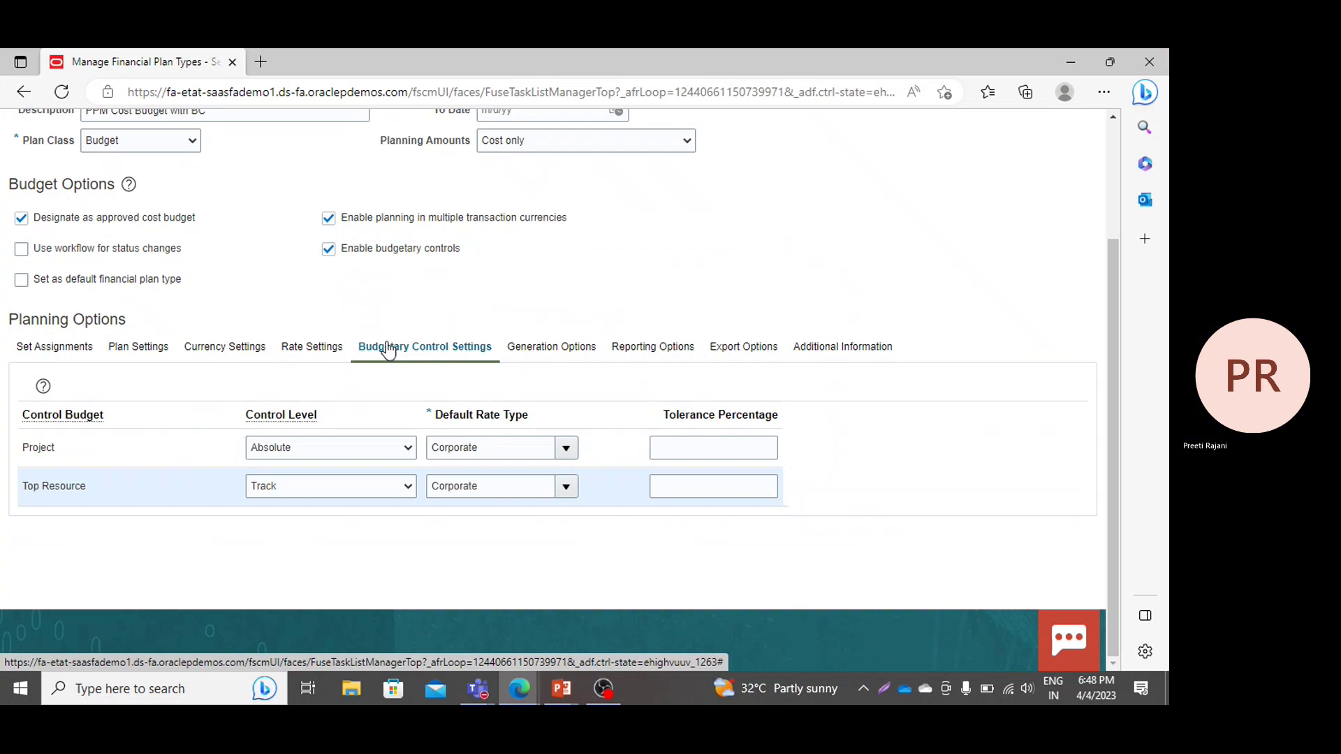
pyautogui.click(387, 449)
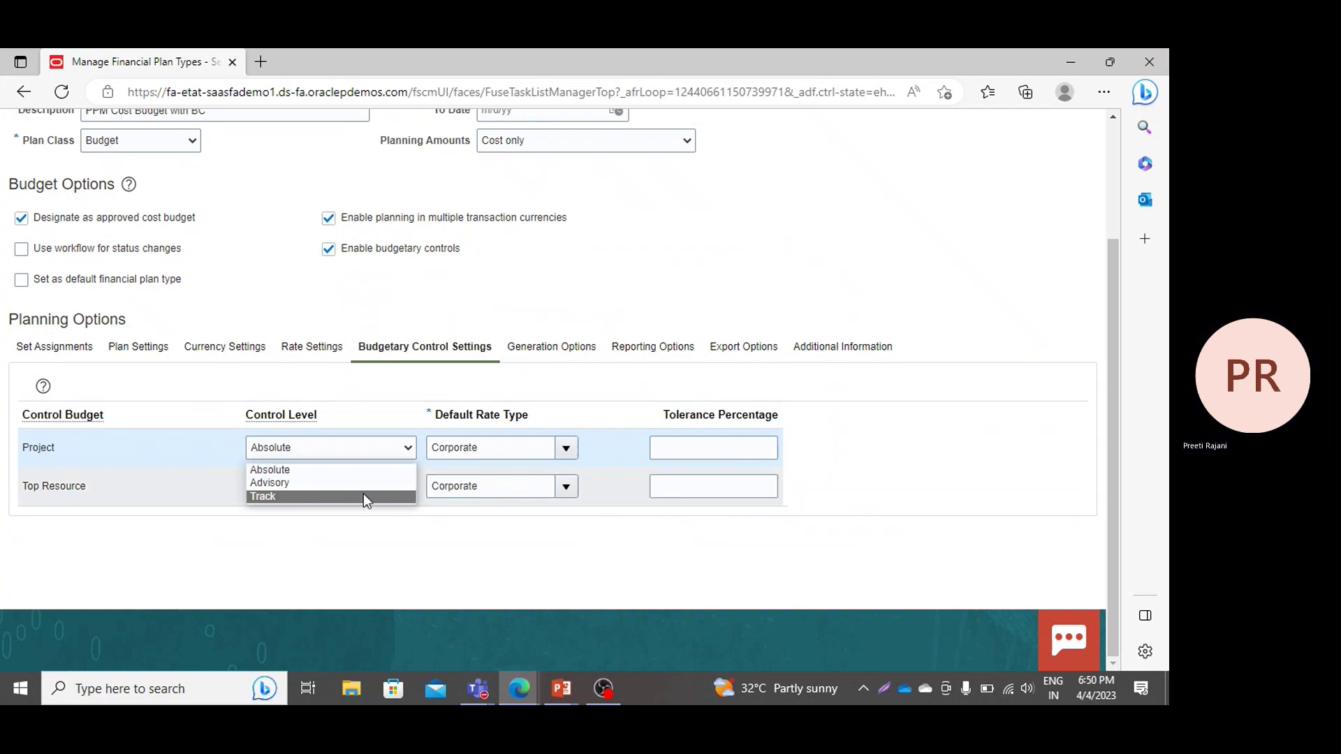
pyautogui.click(357, 475)
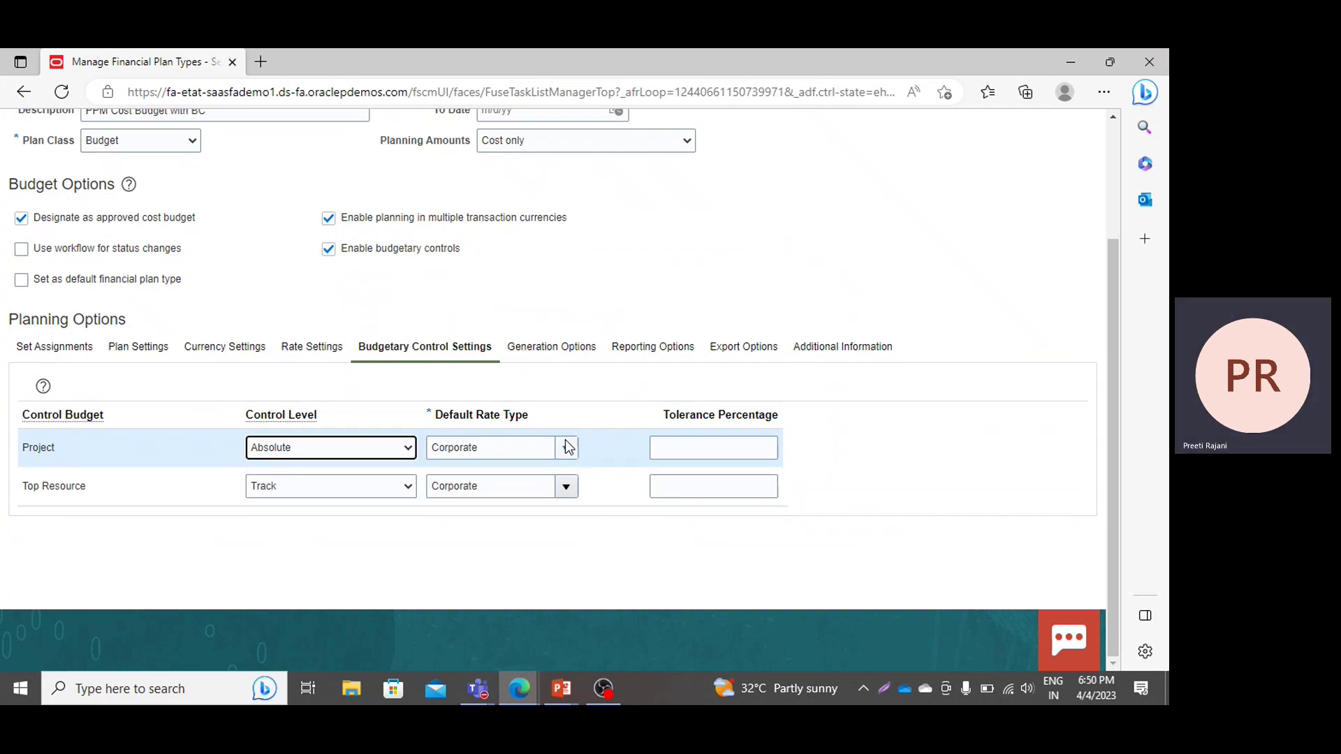
pyautogui.click(725, 440)
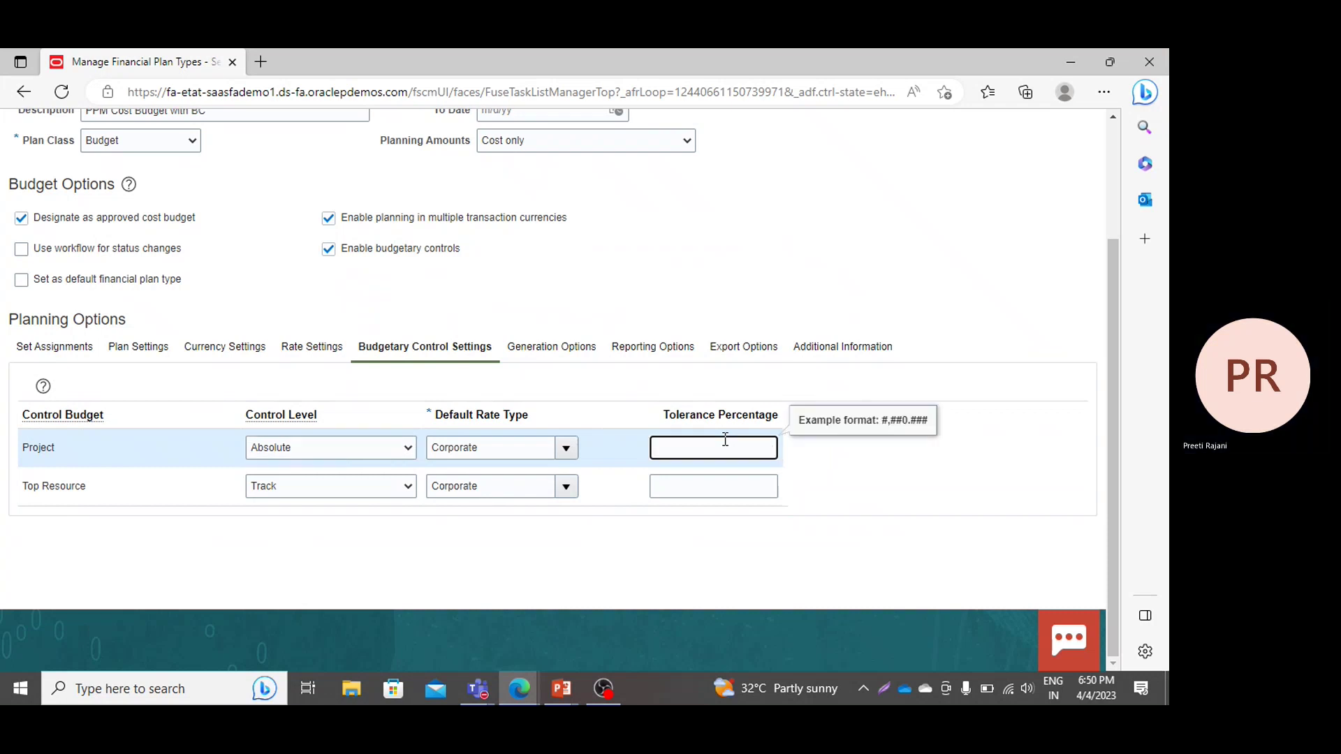
pyautogui.write('1')
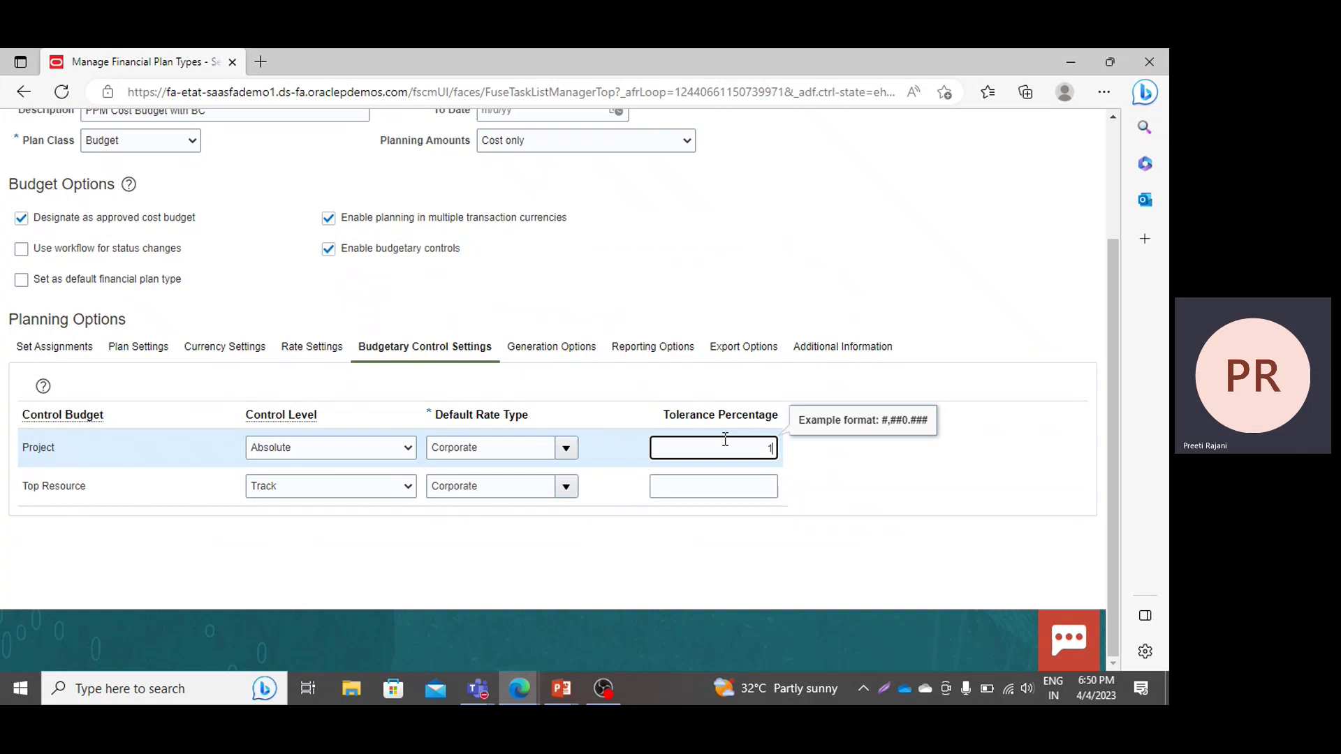
pyautogui.write('0')
pyautogui.press('BackSpace')
pyautogui.press('BackSpace')
# In the generation options, select Financial plan type as the generation source and PPM Cost Budget as the source plan type.
pyautogui.click(559, 356)
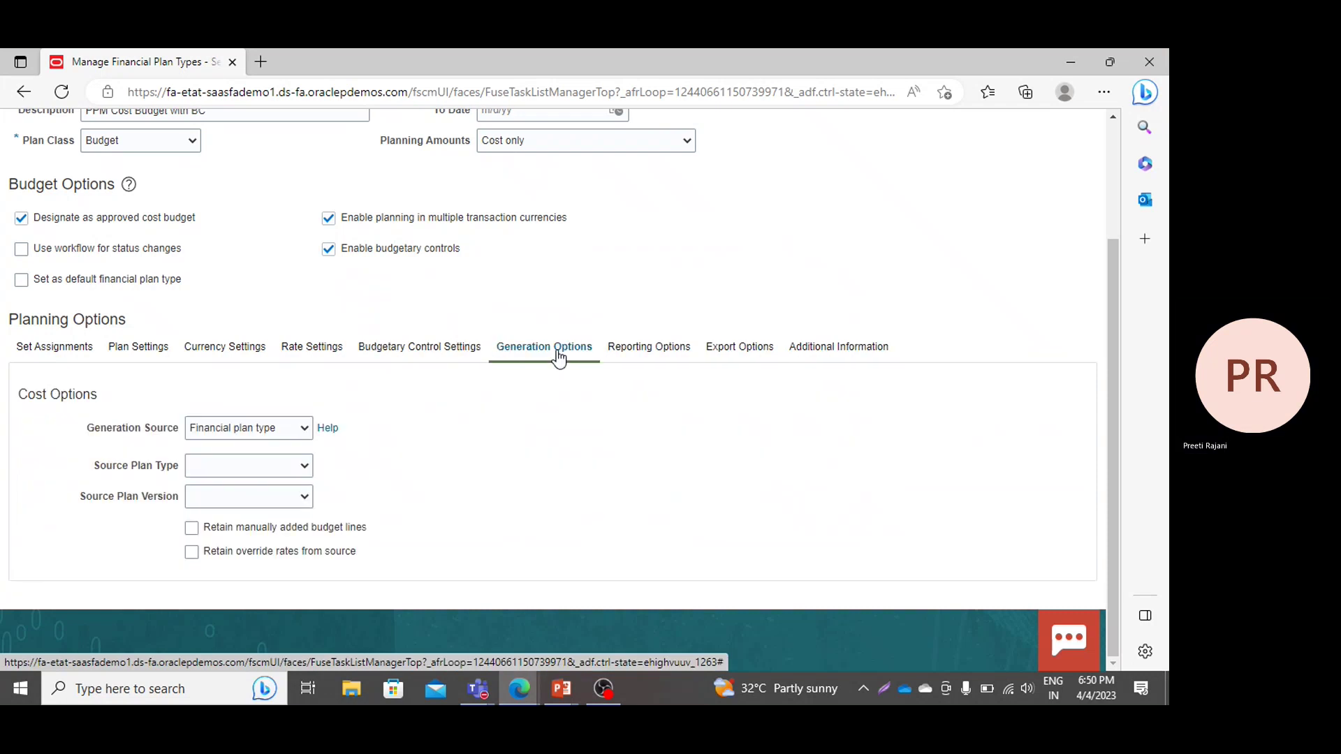
pyautogui.click(273, 433)
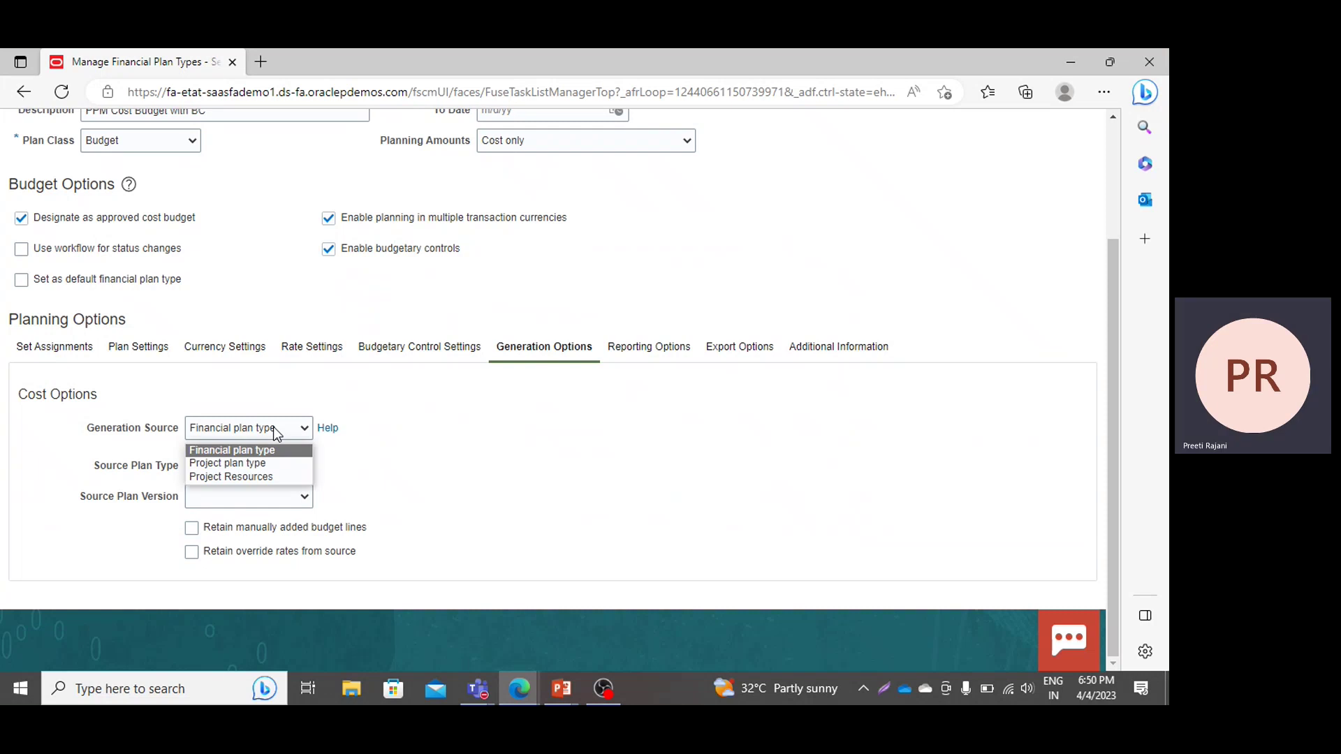
pyautogui.click(262, 452)
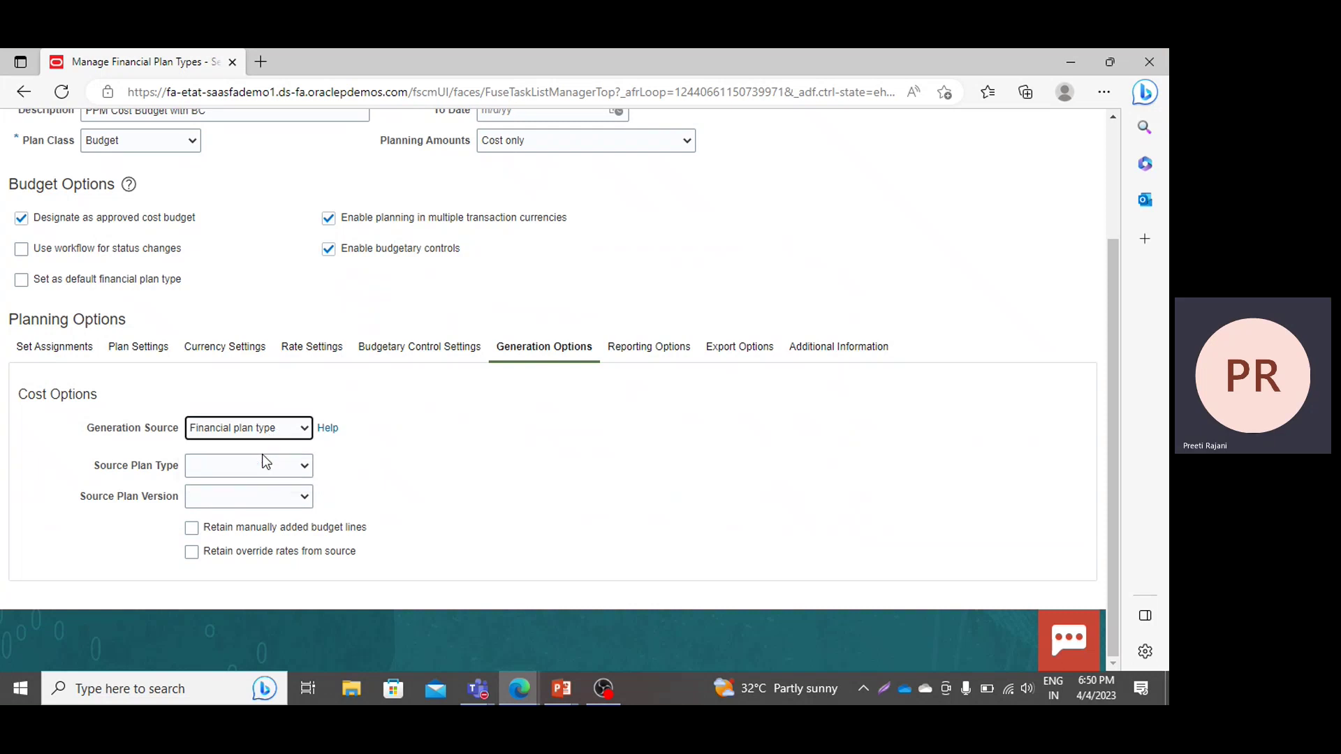
pyautogui.click(264, 465)
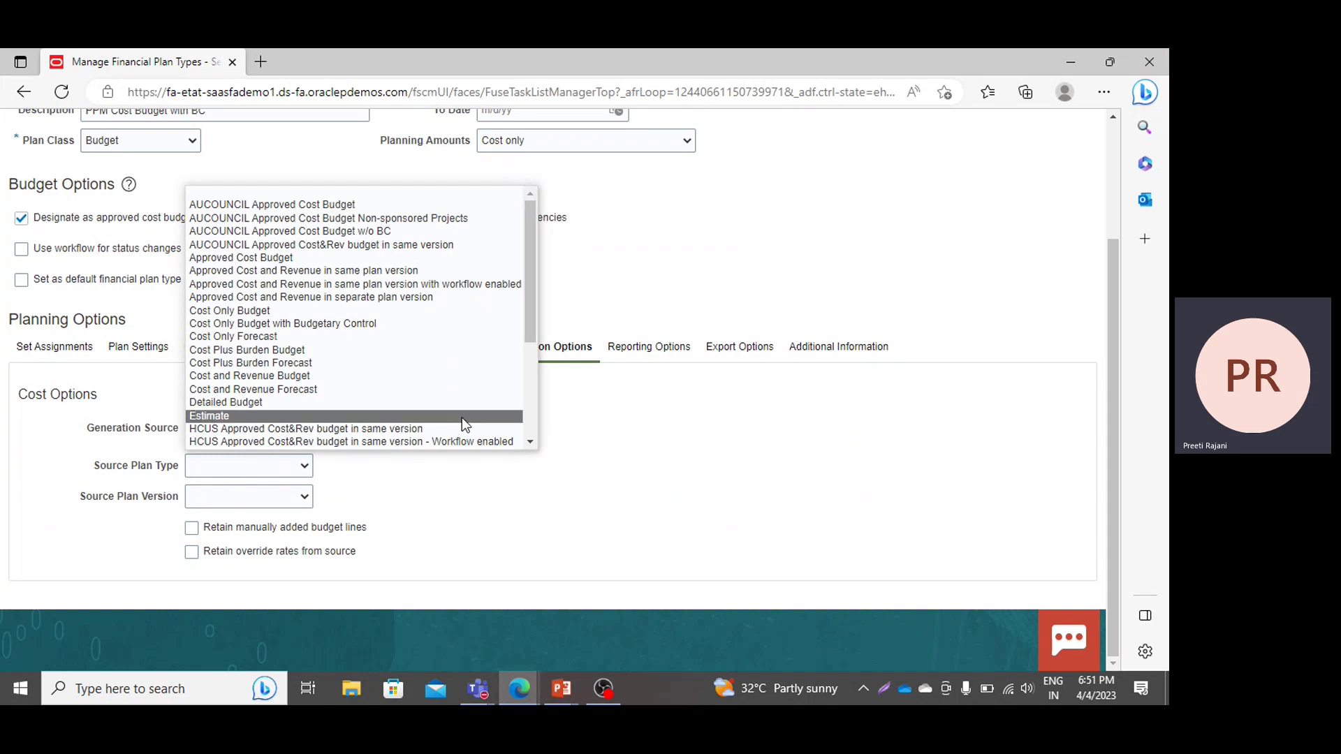
pyautogui.click(530, 442)
pyautogui.scroll(-4, 530, 445)
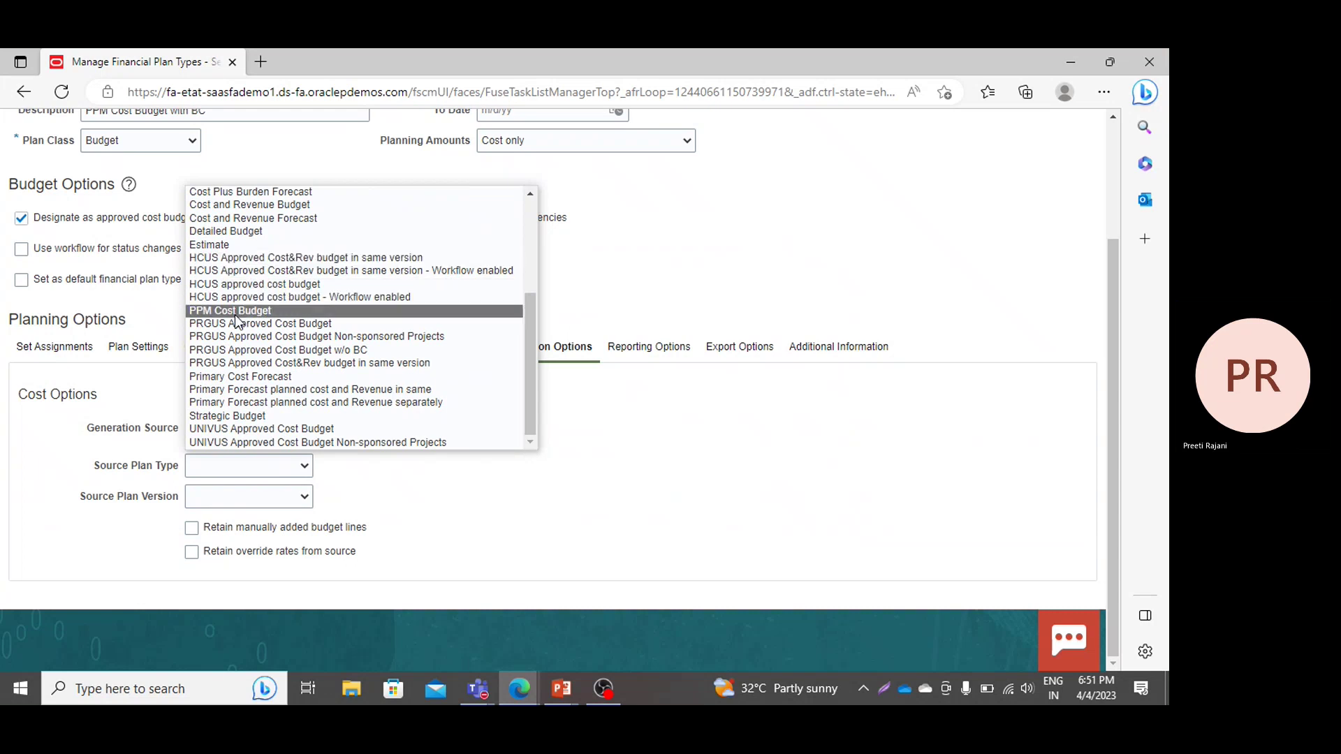
pyautogui.click(235, 312)
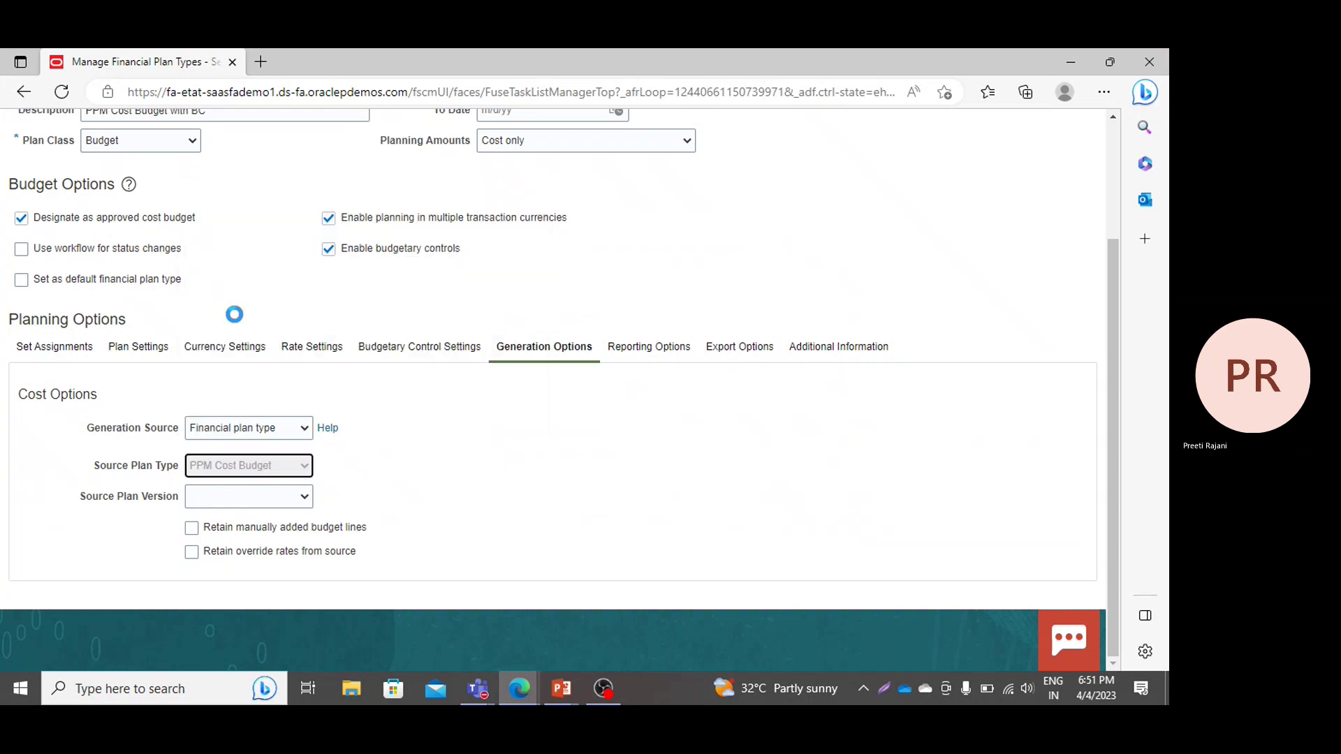
# Set the source plan version to Current baseline and retain both manually added budget lines and override rates from source.
pyautogui.click(266, 502)
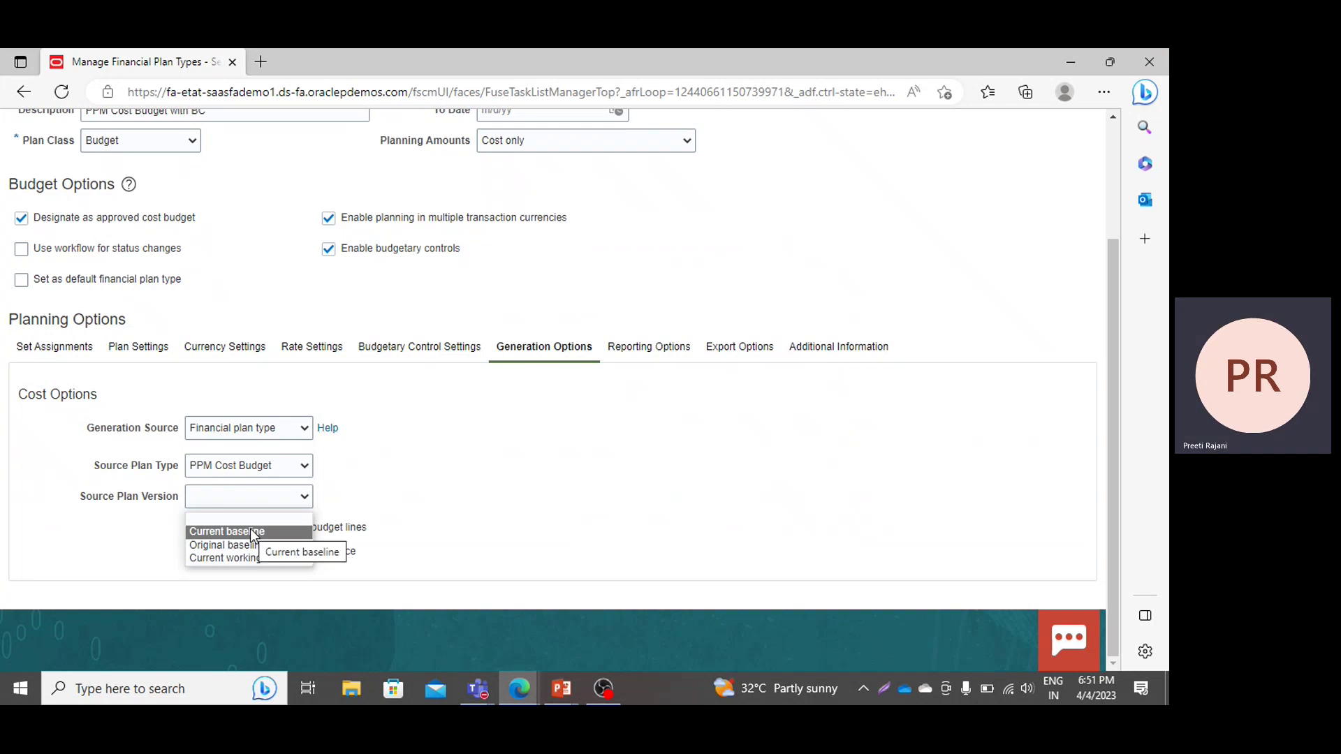
pyautogui.click(253, 536)
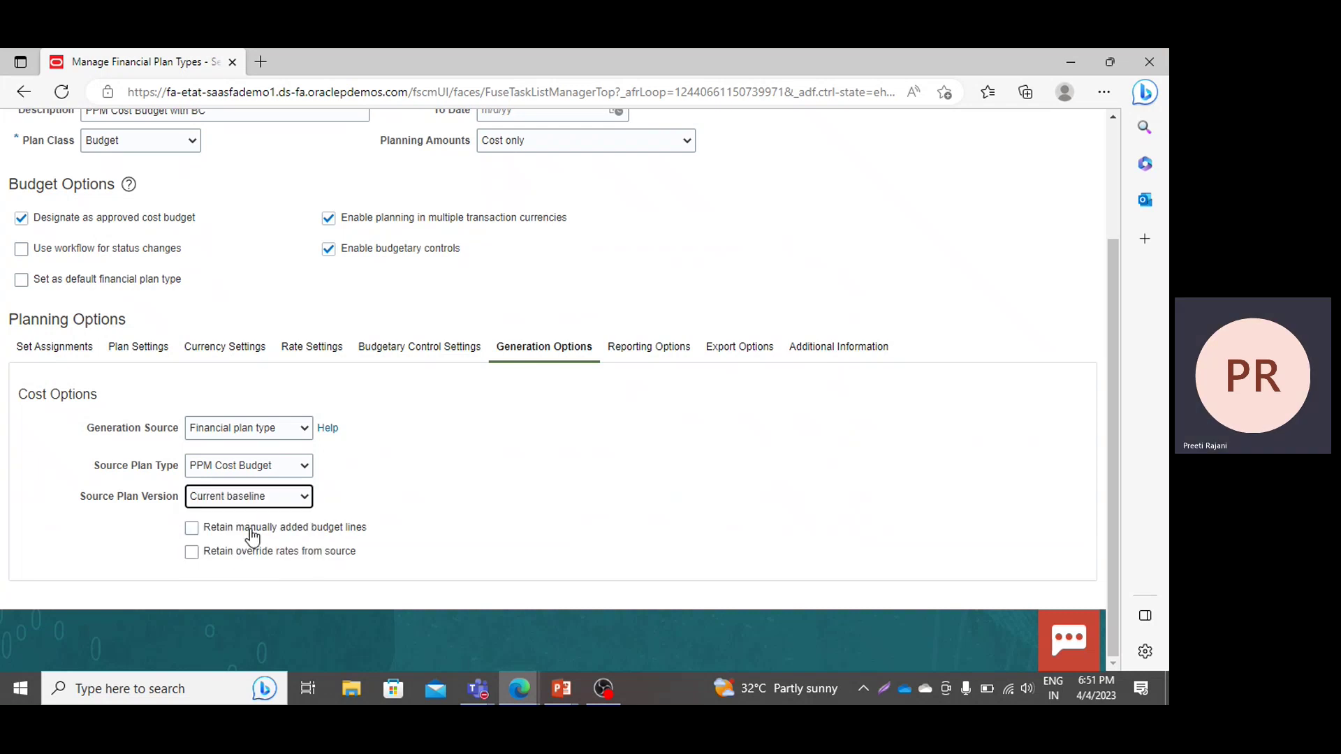
pyautogui.click(193, 530)
pyautogui.click(193, 554)
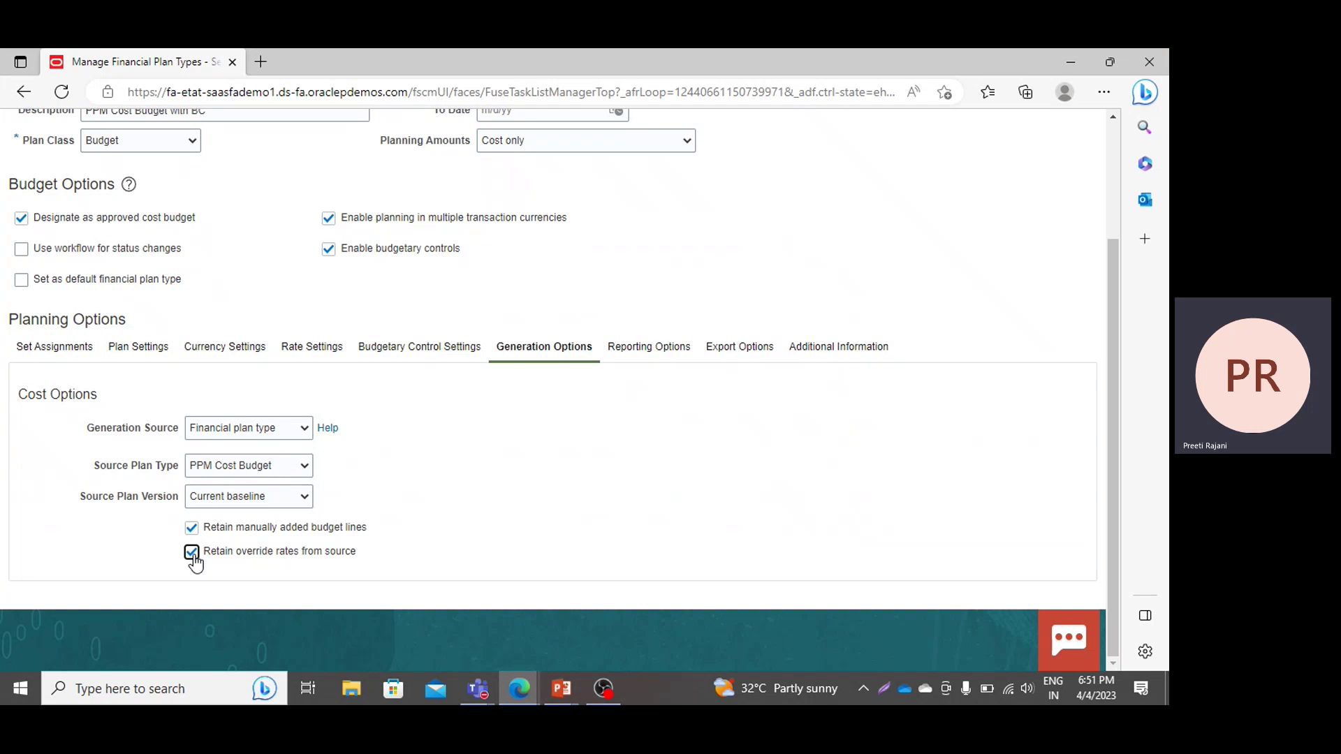
# Review the reporting options with their currency type choices, the export options and the additional information.
pyautogui.click(641, 349)
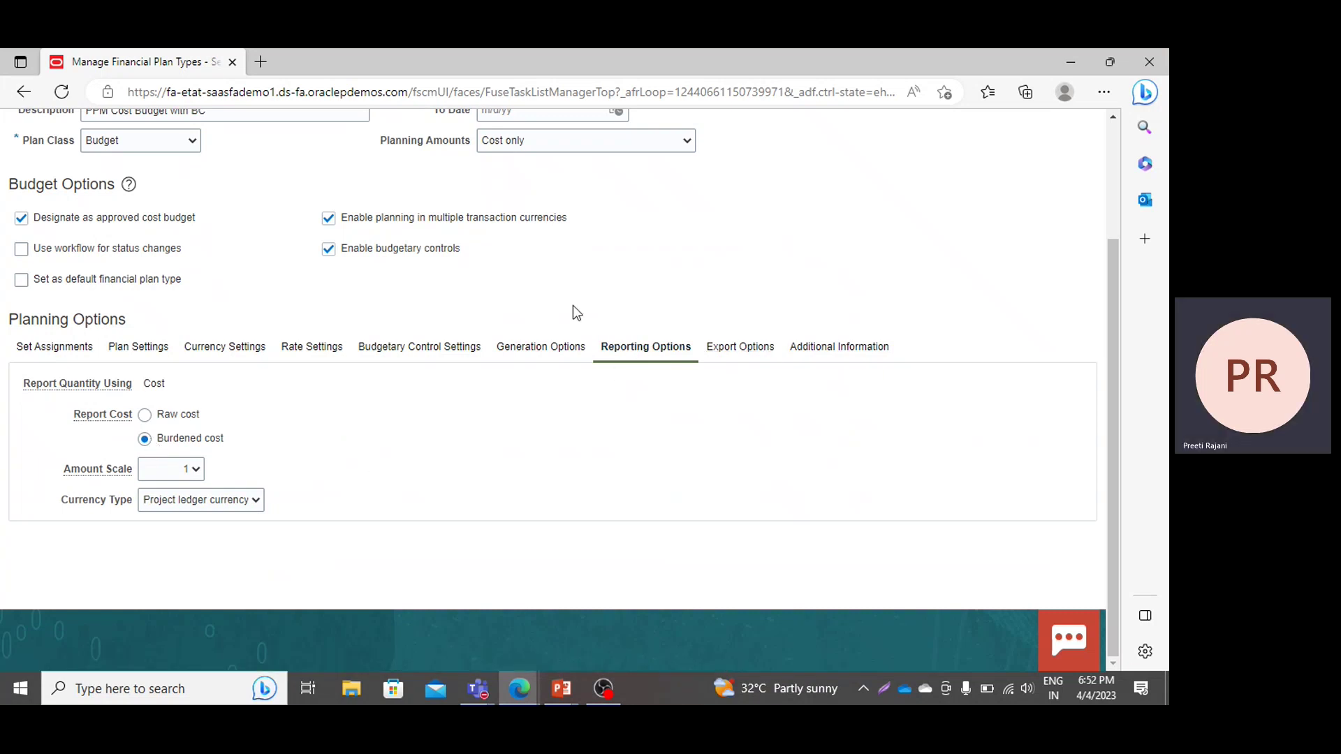
pyautogui.click(252, 505)
pyautogui.click(253, 503)
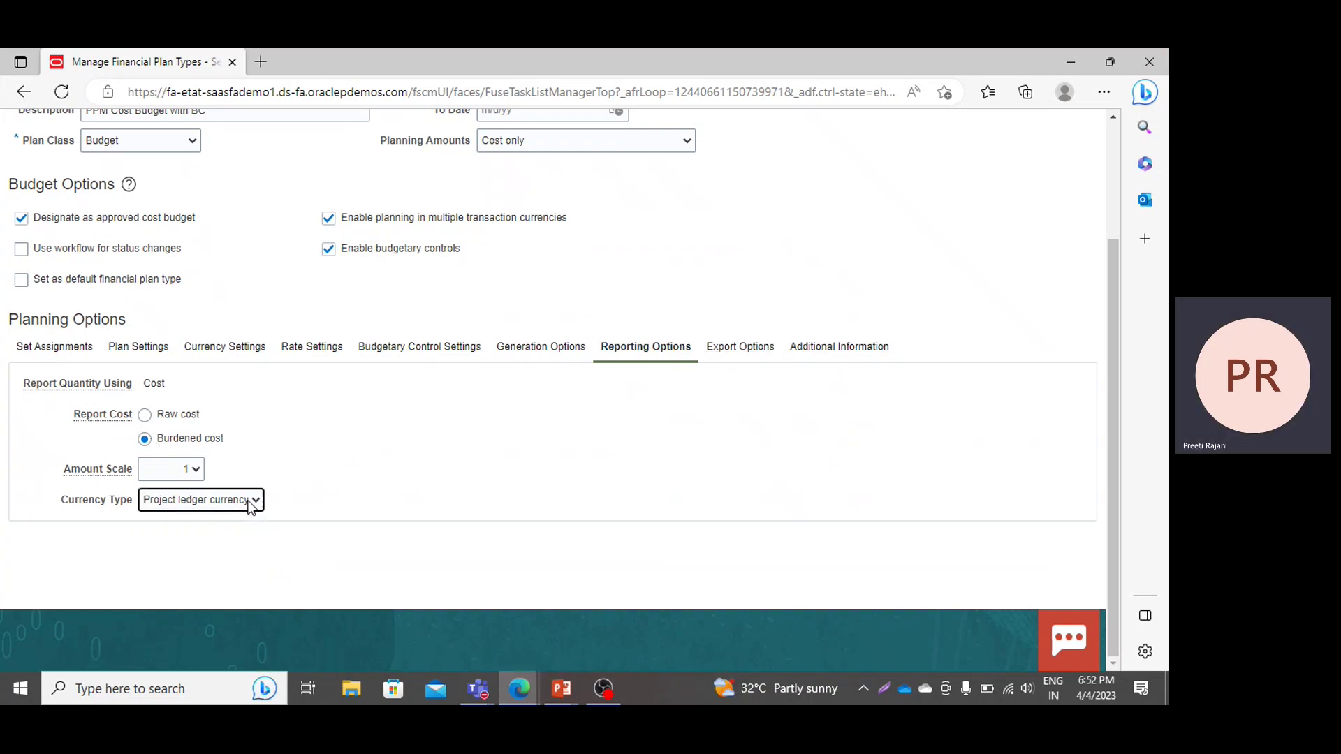
pyautogui.click(742, 348)
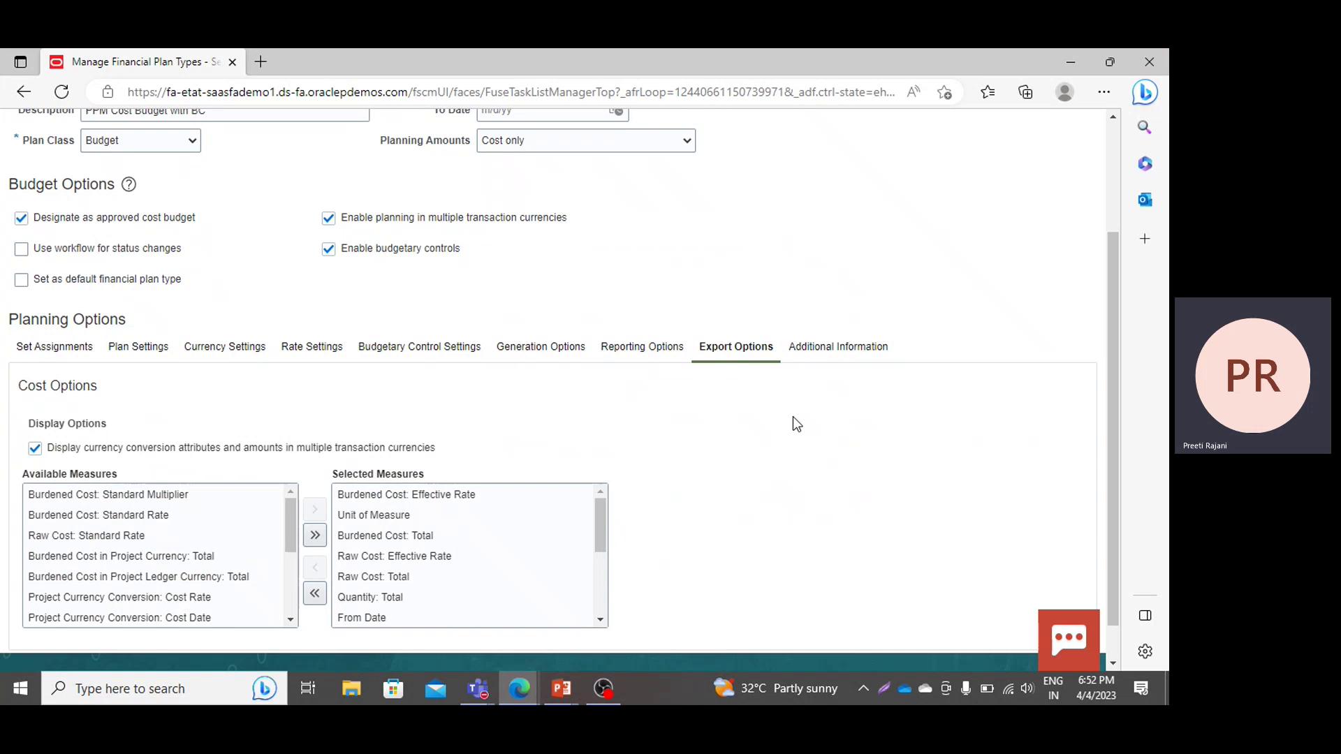
pyautogui.click(840, 347)
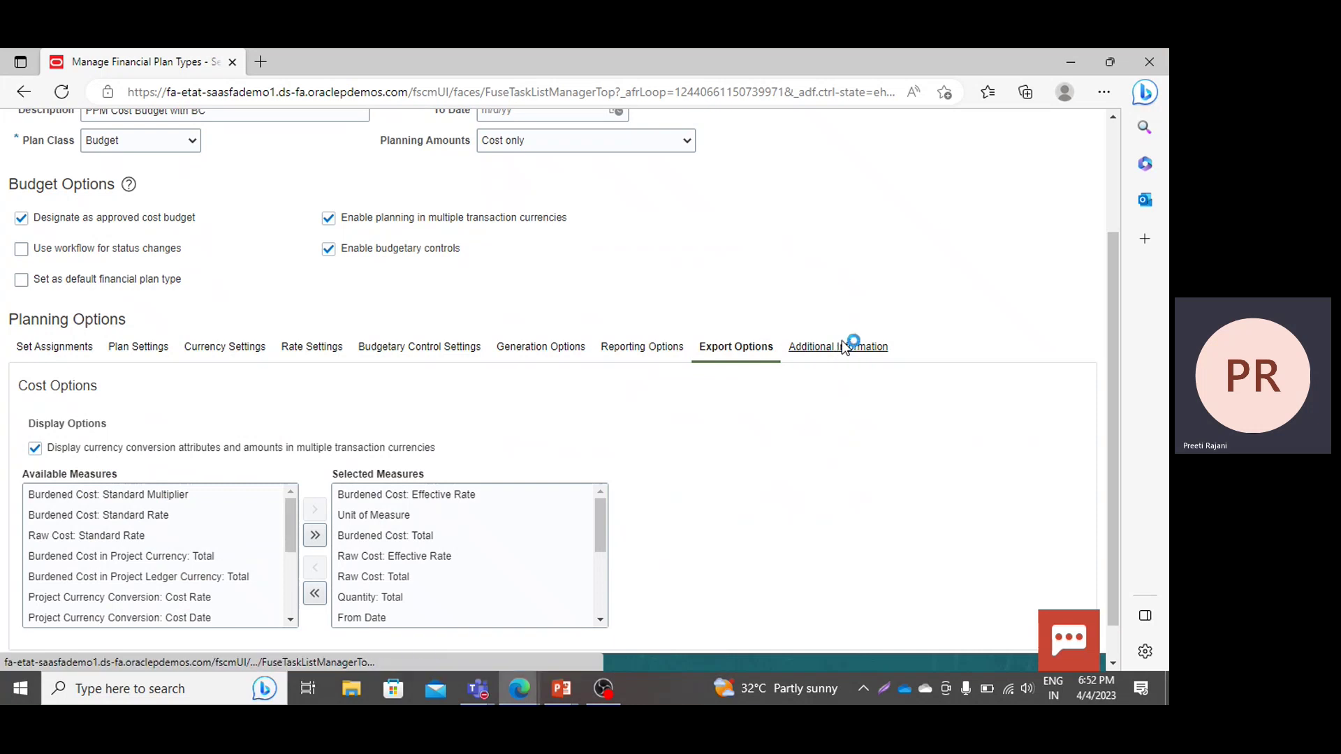
# Save and close the PPM Cost Budget with BC financial plan type.
pyautogui.scroll(2, 893, 318)
pyautogui.scroll(1, 891, 321)
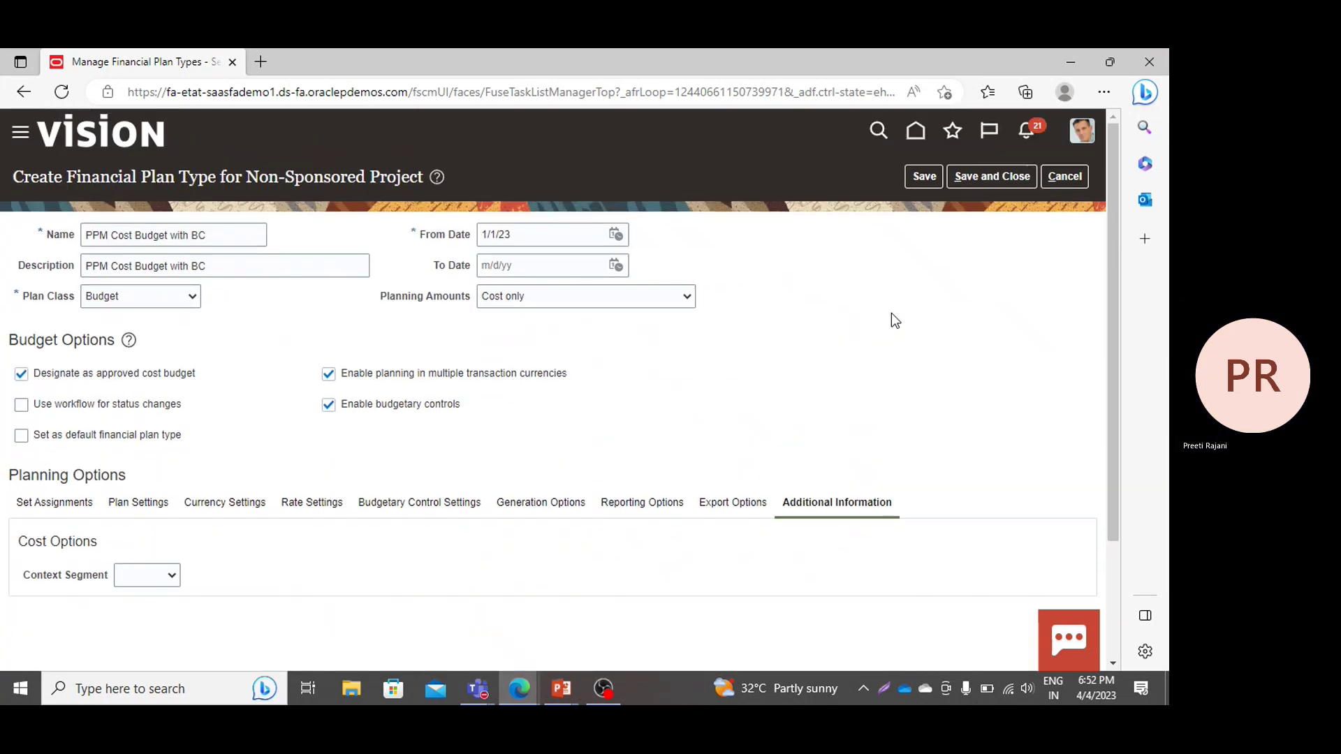
pyautogui.click(982, 182)
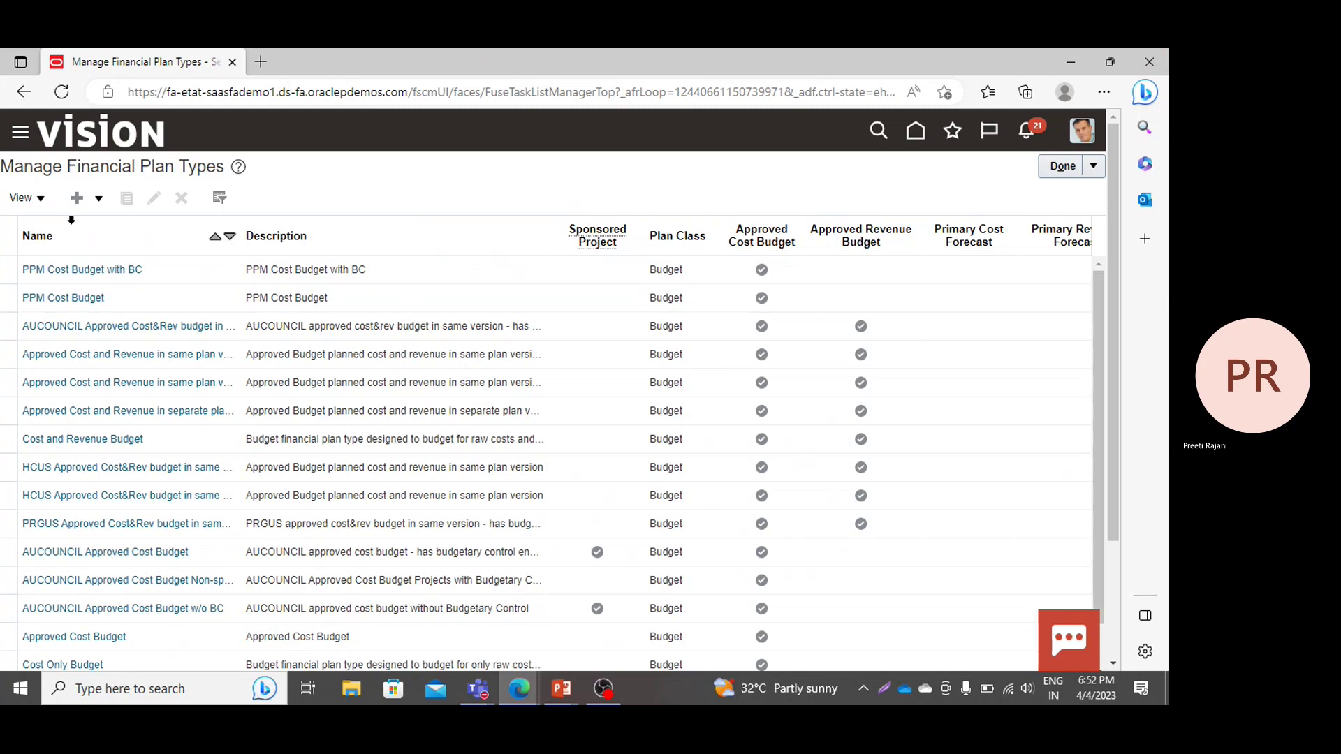
# Create a financial plan type for non-sponsored projects with PPM Forecast as both its name and description.
pyautogui.click(98, 199)
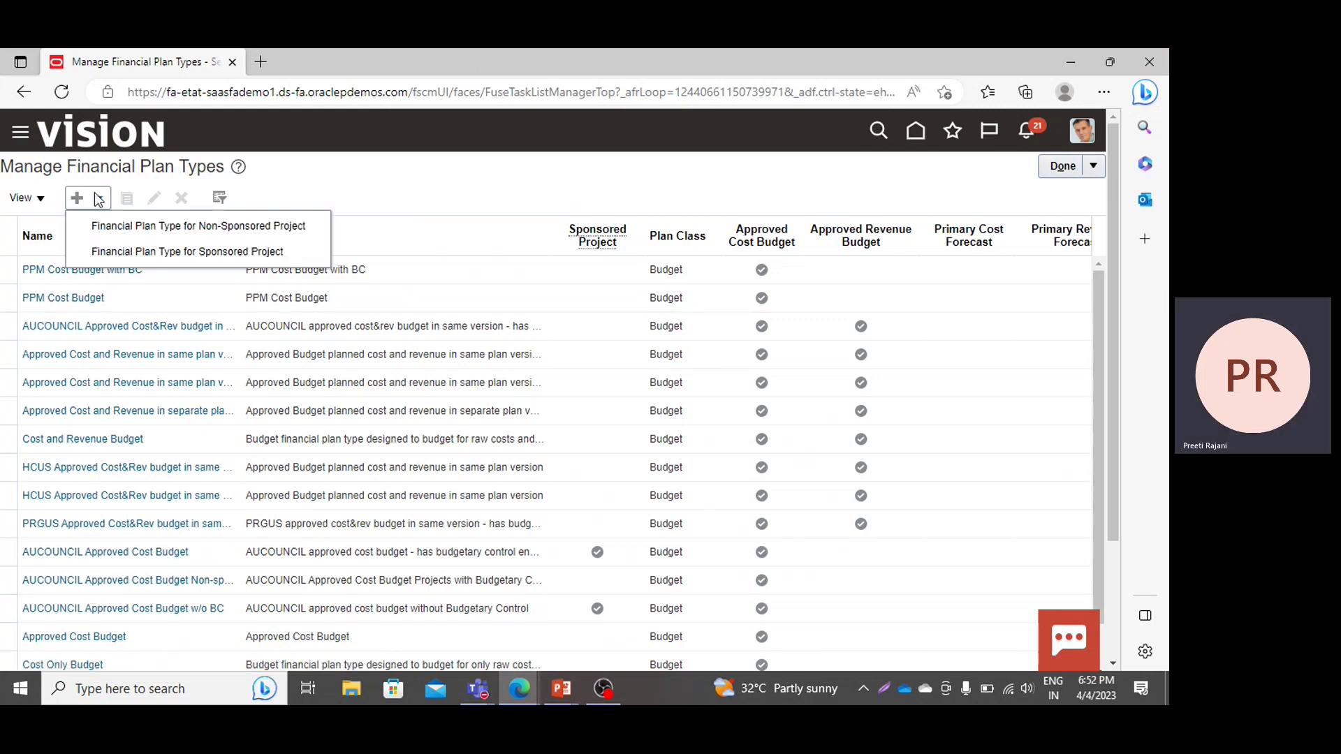
pyautogui.click(131, 227)
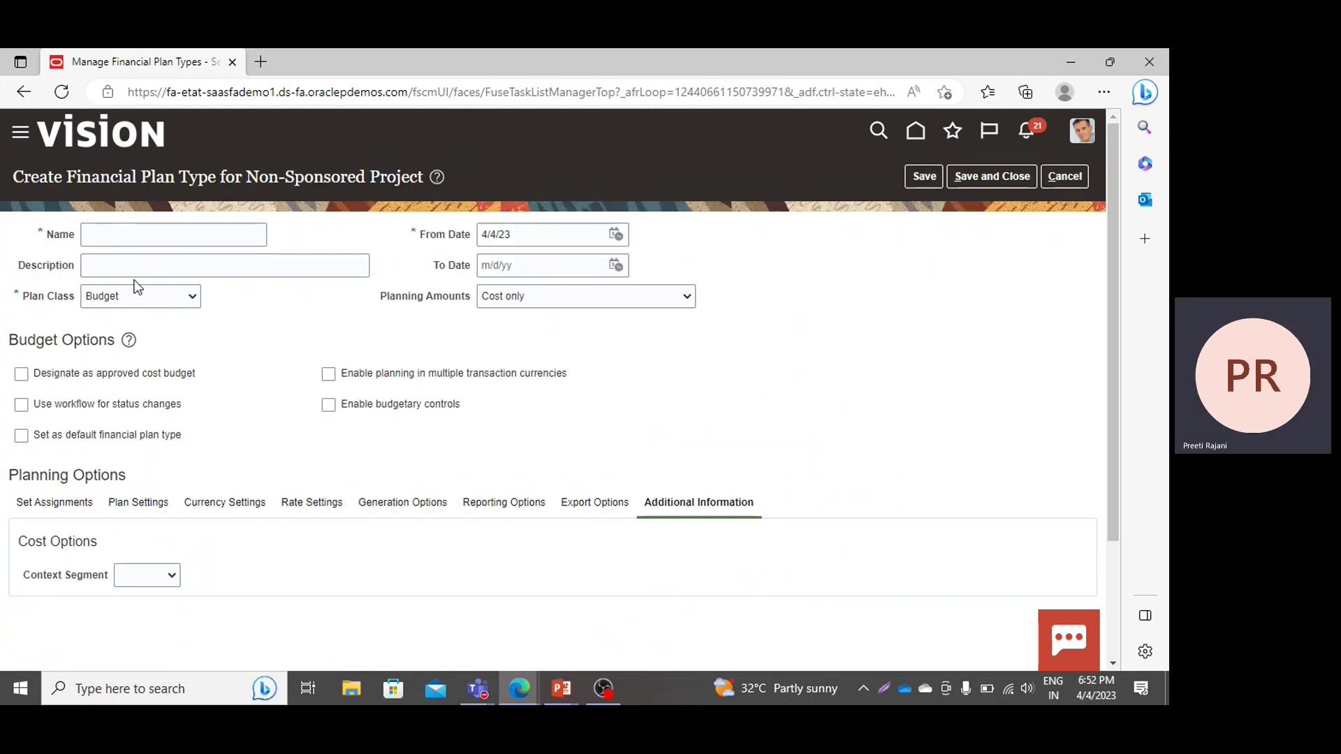
pyautogui.click(133, 237)
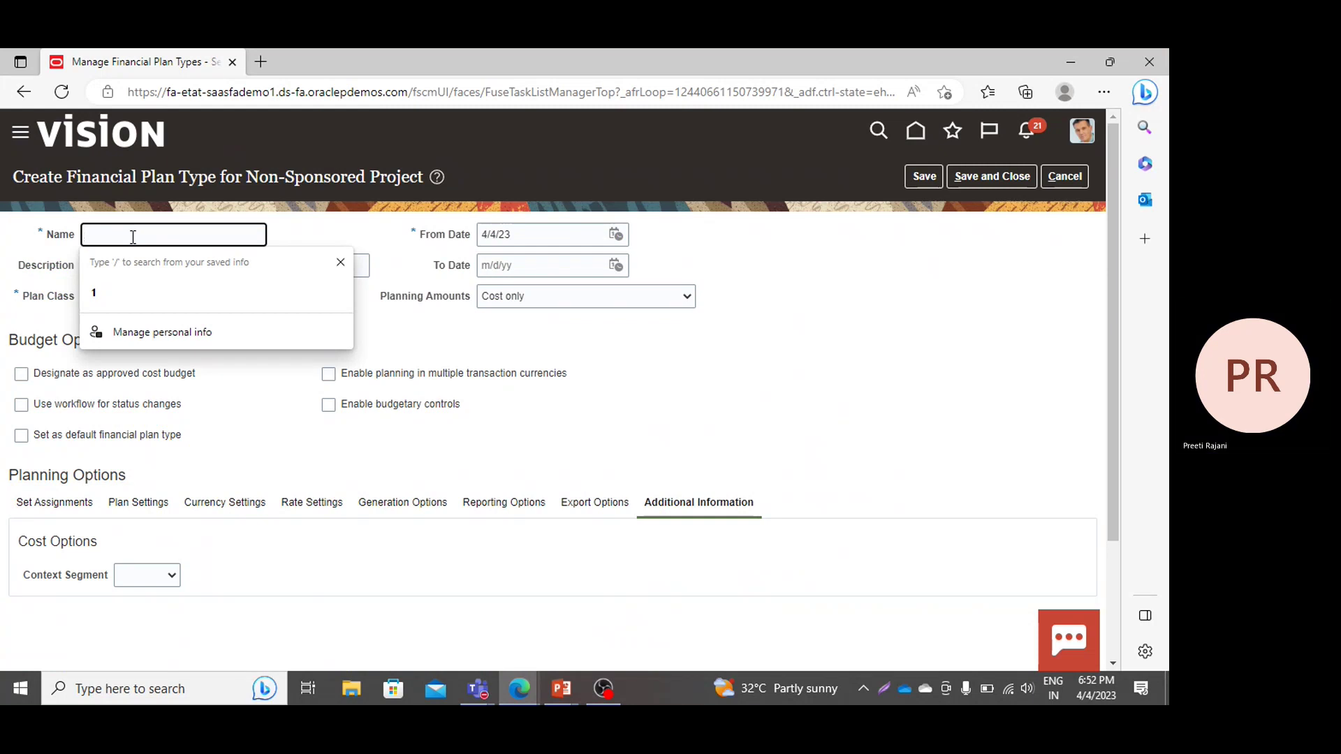
pyautogui.write('PP')
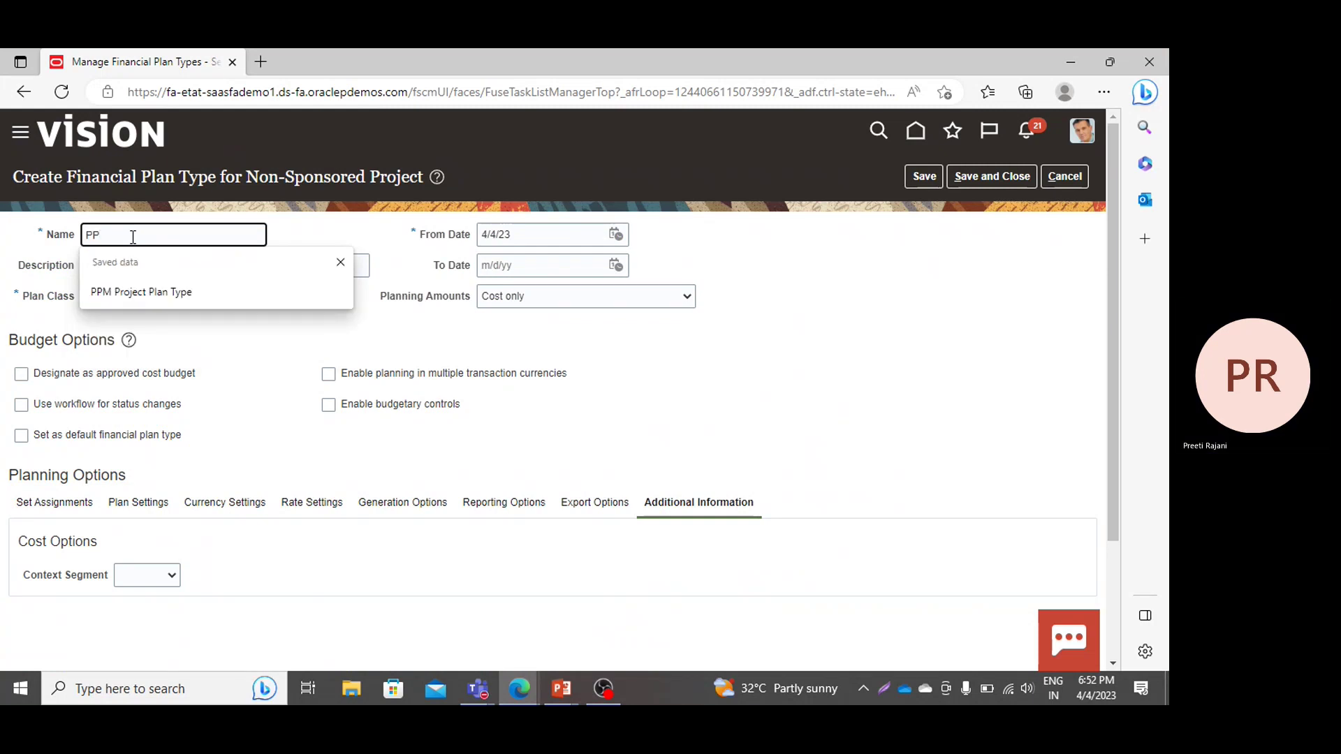
pyautogui.write('M Forecast')
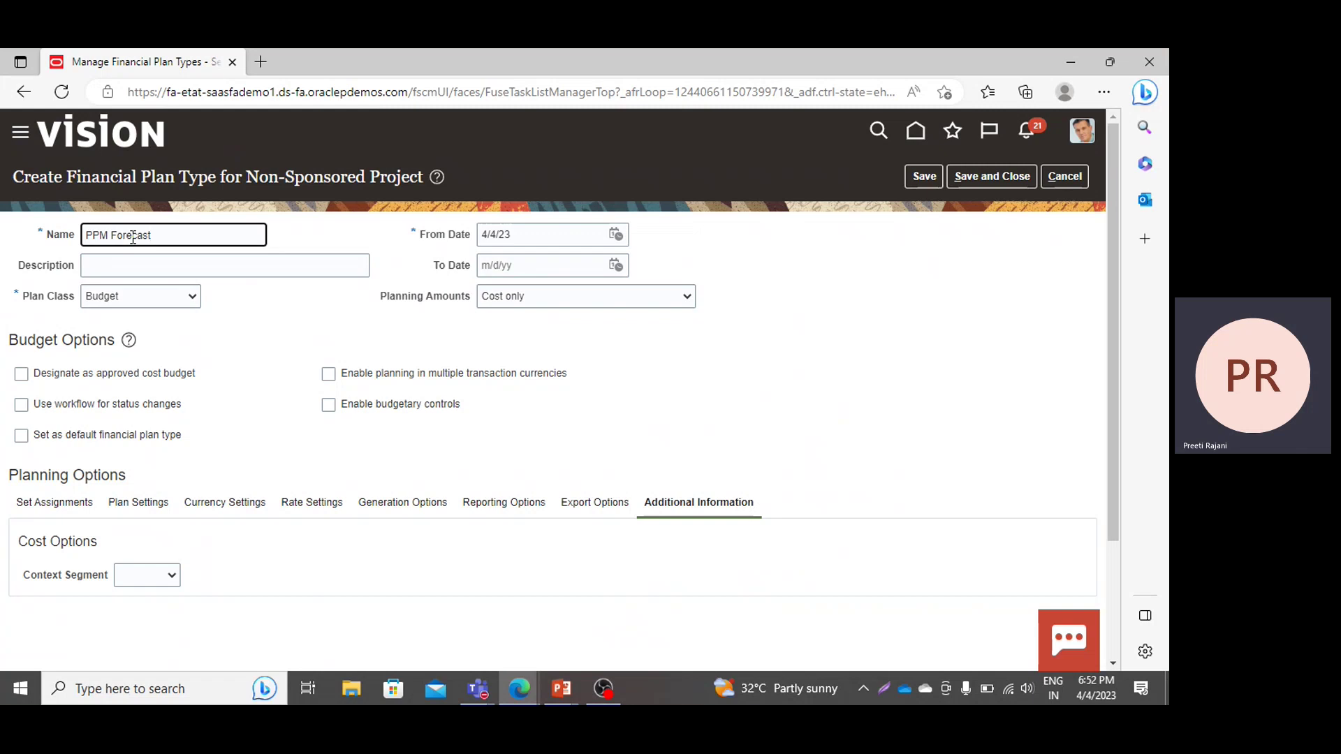
pyautogui.click(134, 266)
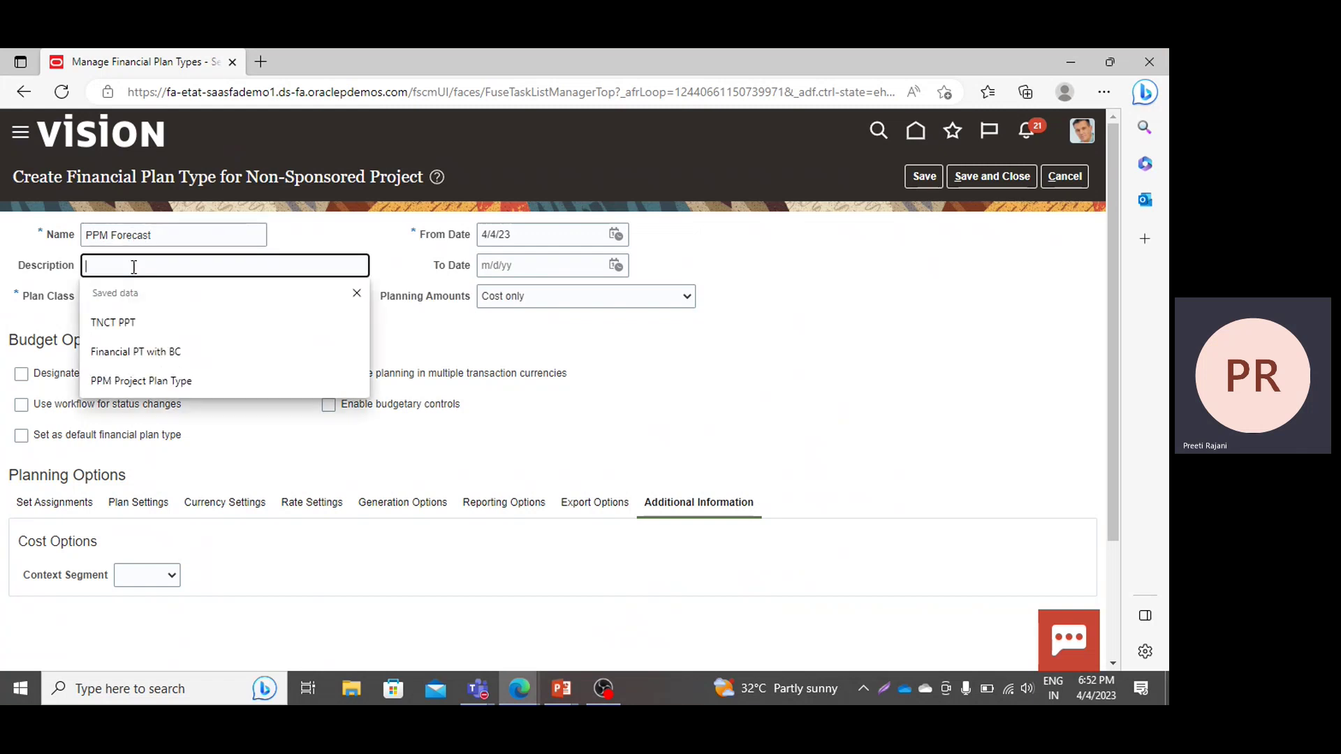
pyautogui.tripleClick(168, 238)
pyautogui.hotkey('ctrl', 'c')
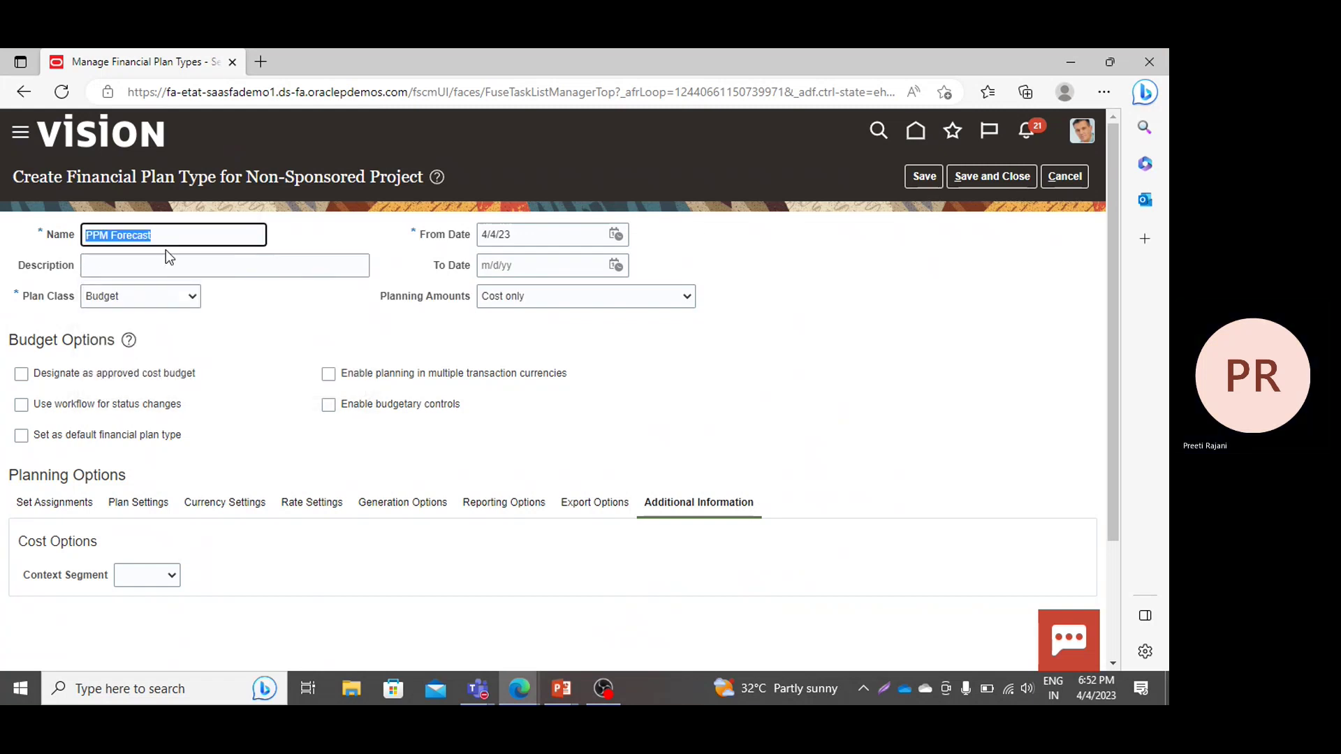
pyautogui.click(166, 257)
pyautogui.hotkey('ctrl', 'v')
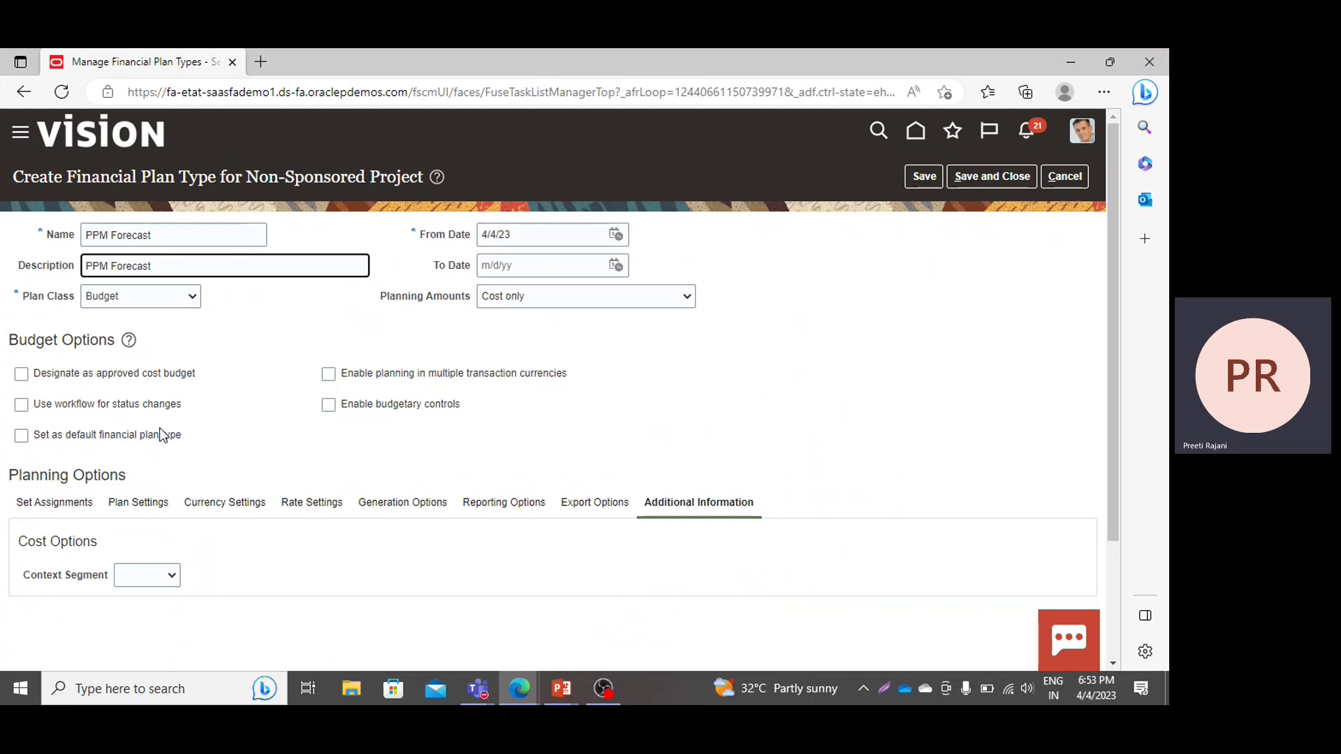
# Set the plan class to Forecast and the from date to 1/1/23.
pyautogui.click(159, 297)
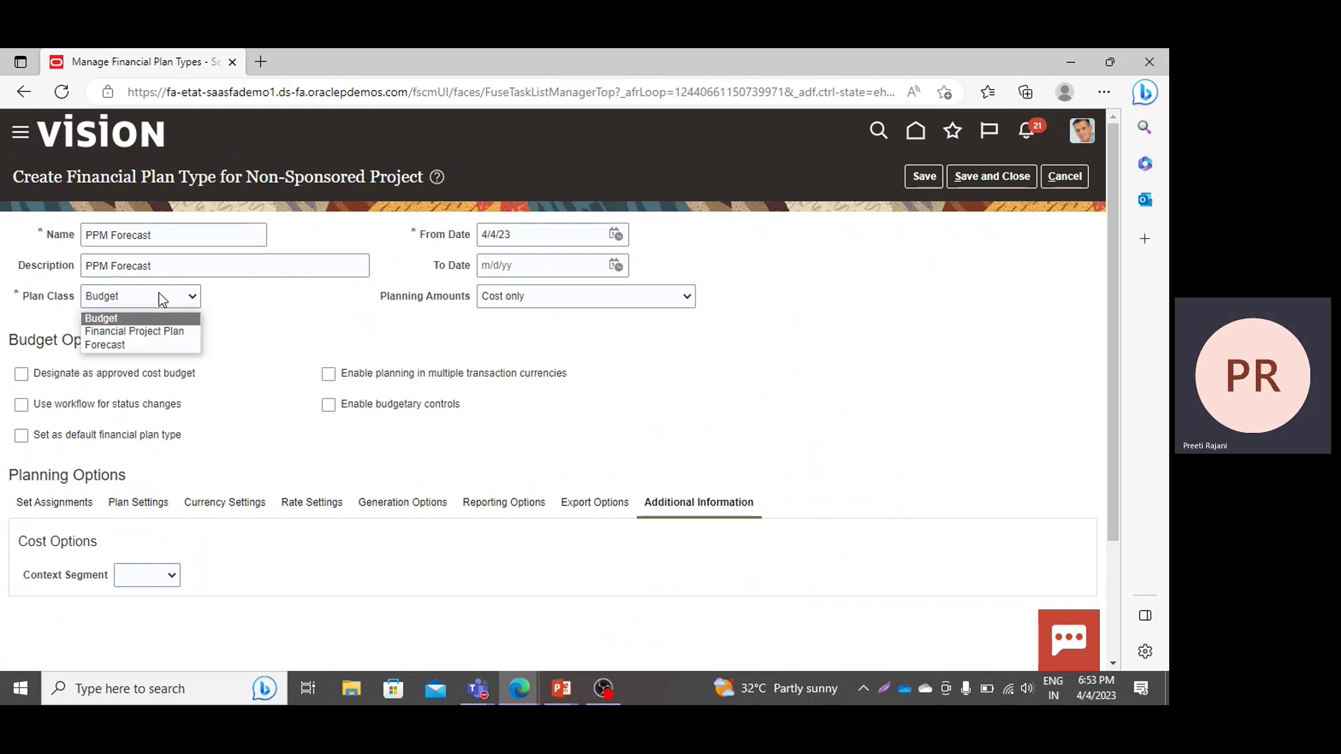
pyautogui.click(124, 347)
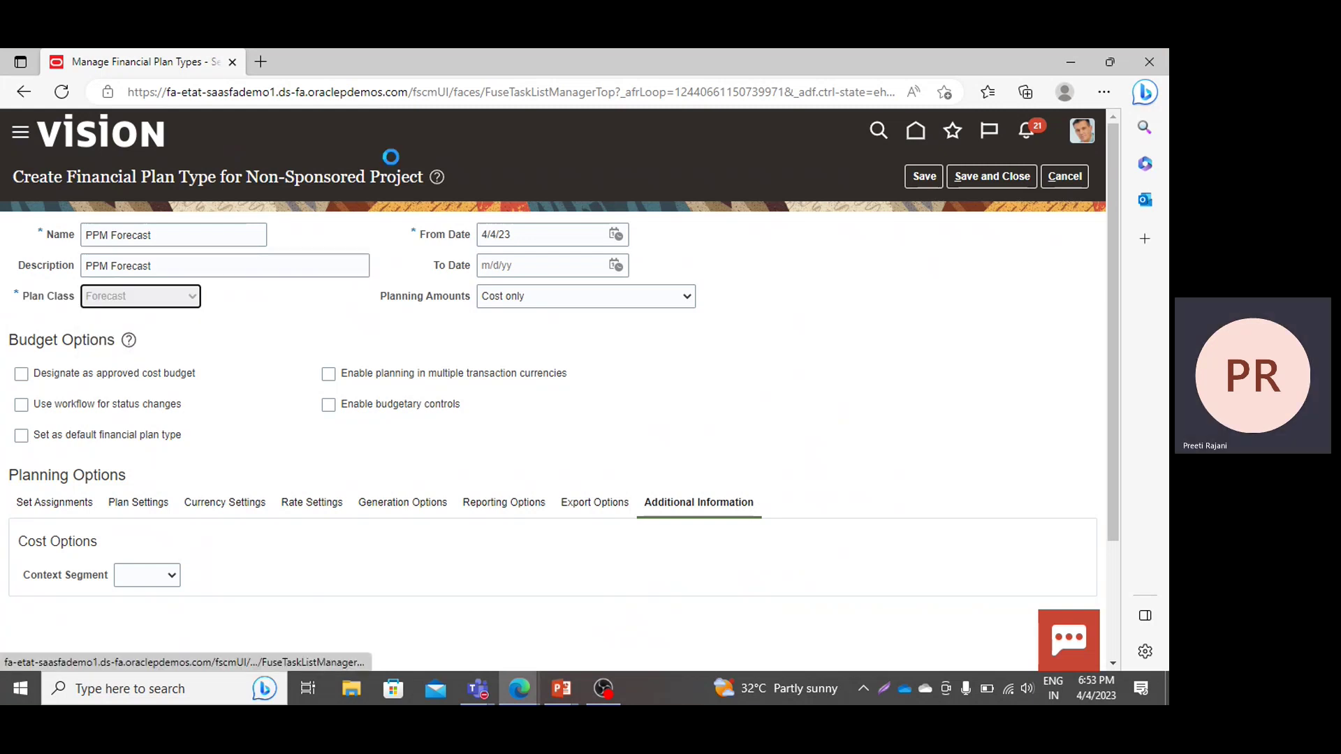
pyautogui.click(541, 236)
pyautogui.hotkey('ctrl', 'a')
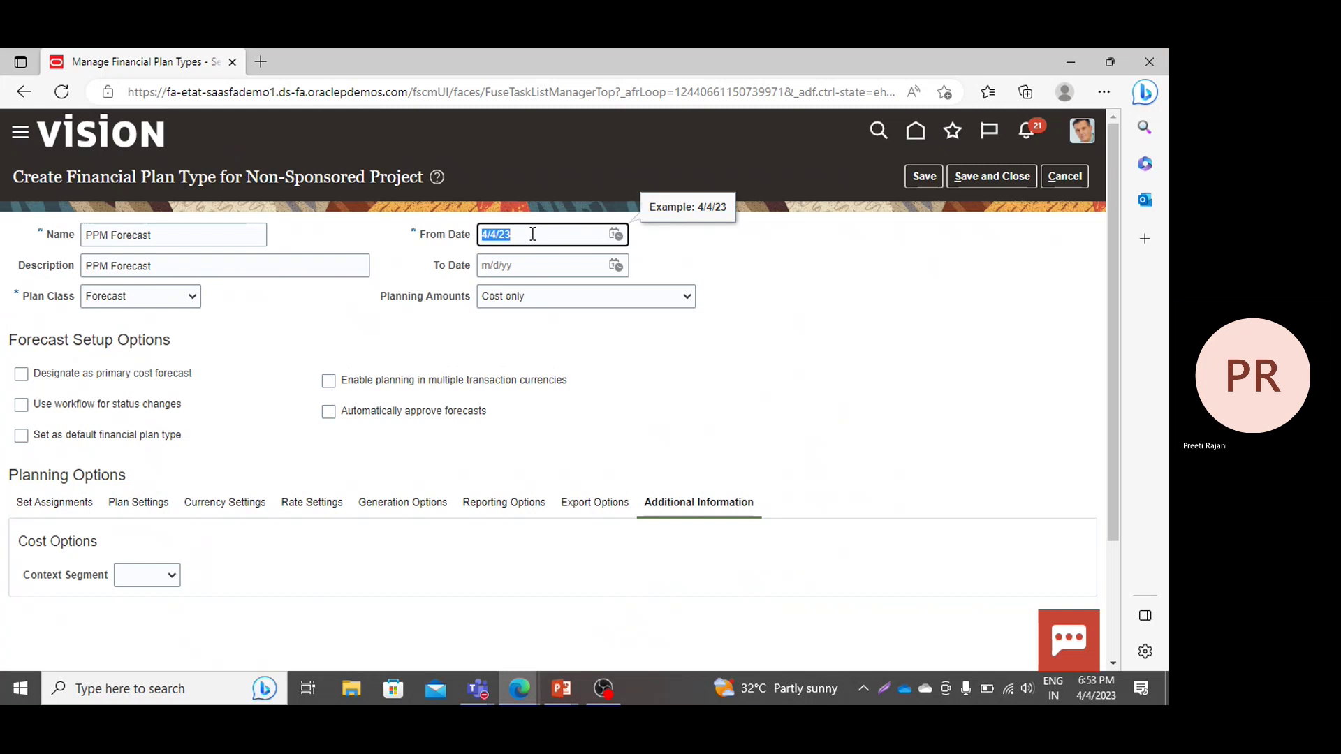
pyautogui.write('1/1/23')
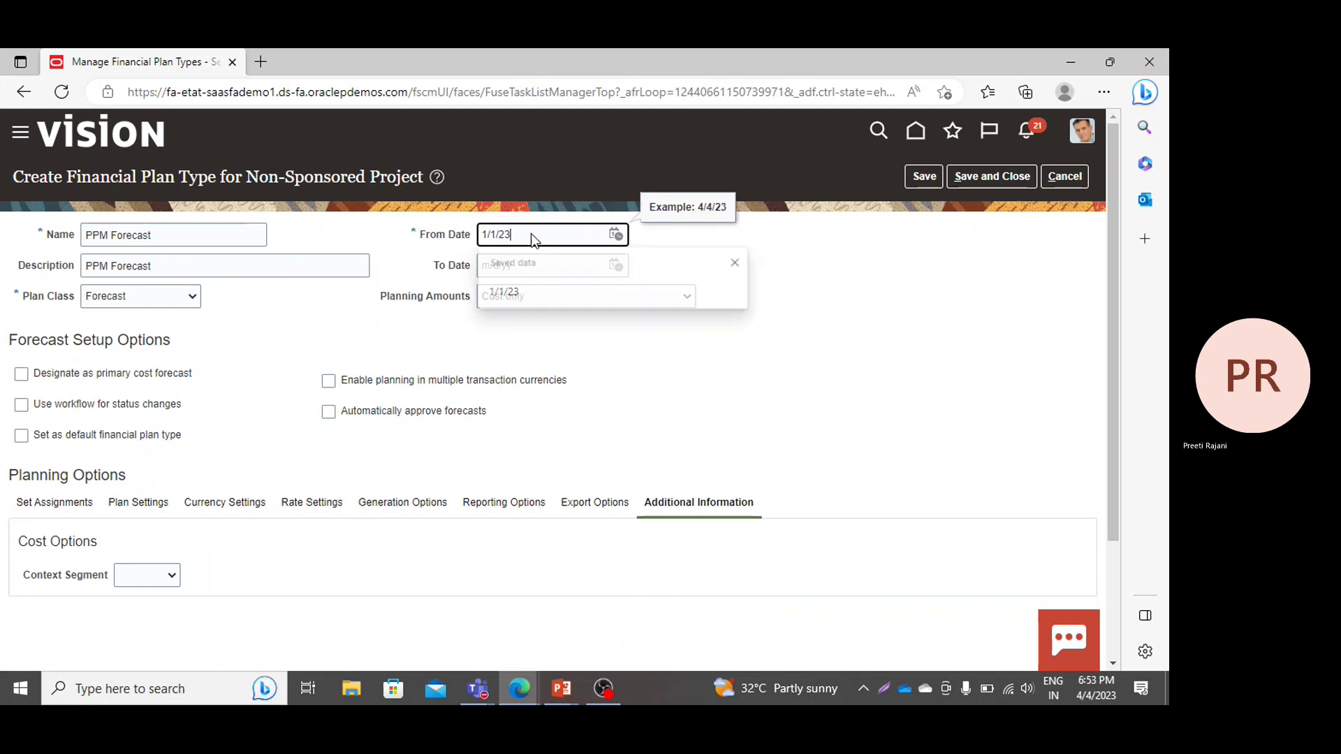
pyautogui.click(369, 343)
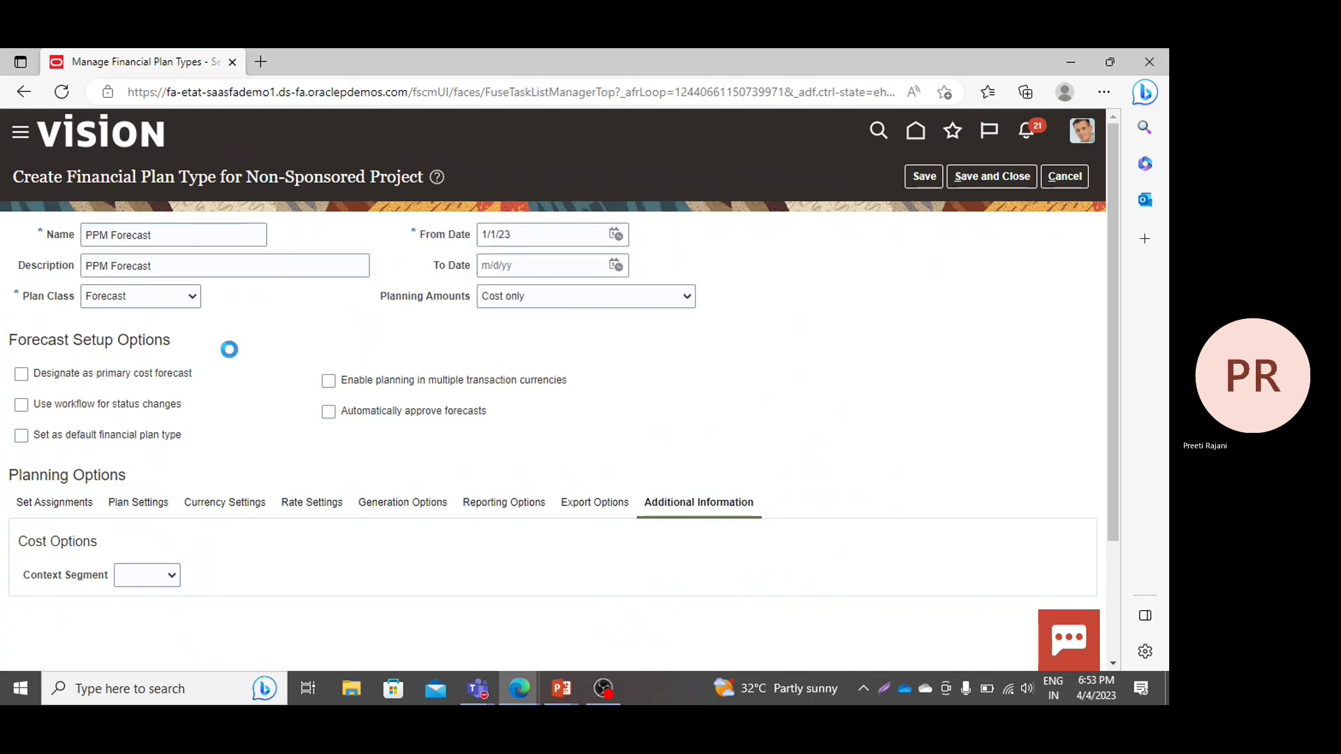
# Designate it as primary cost forecast, enable multiple transaction currencies and automatic forecast submission and approval, and add a blank set assignment row.
pyautogui.click(21, 375)
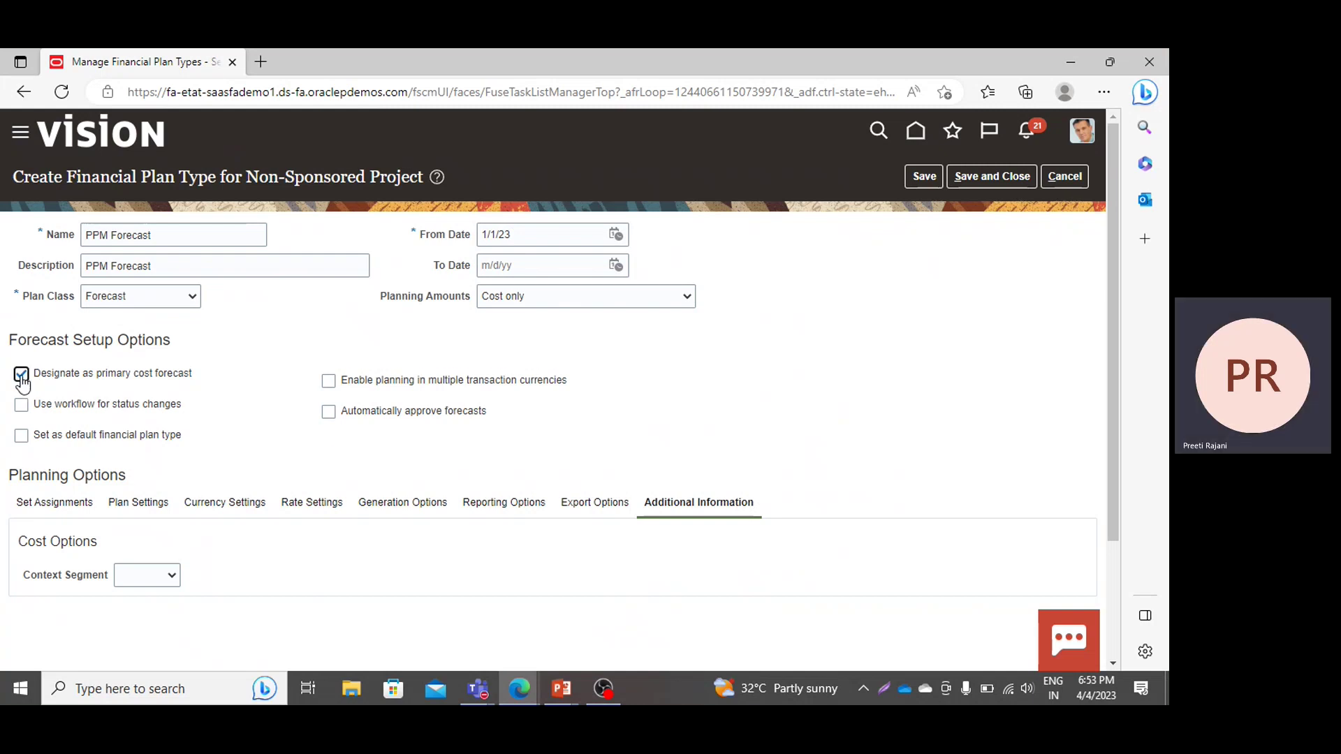
pyautogui.click(329, 377)
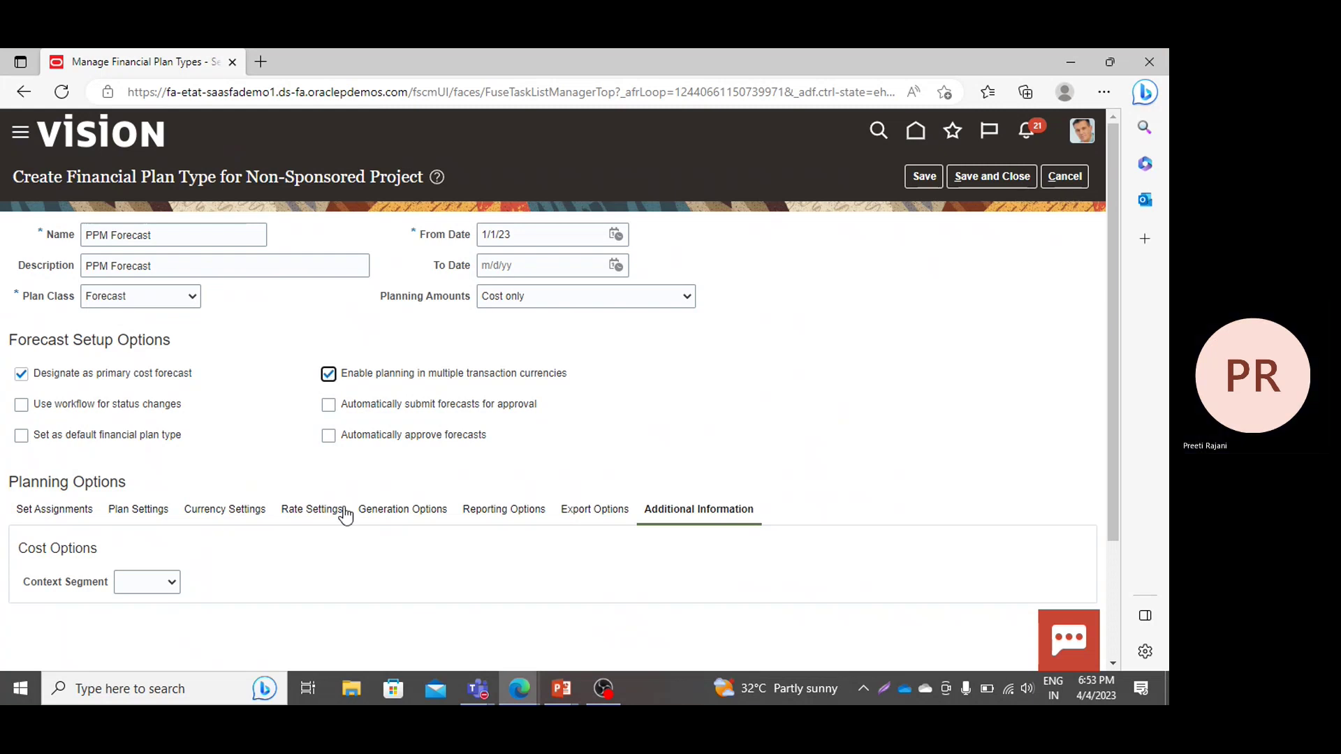
pyautogui.click(53, 517)
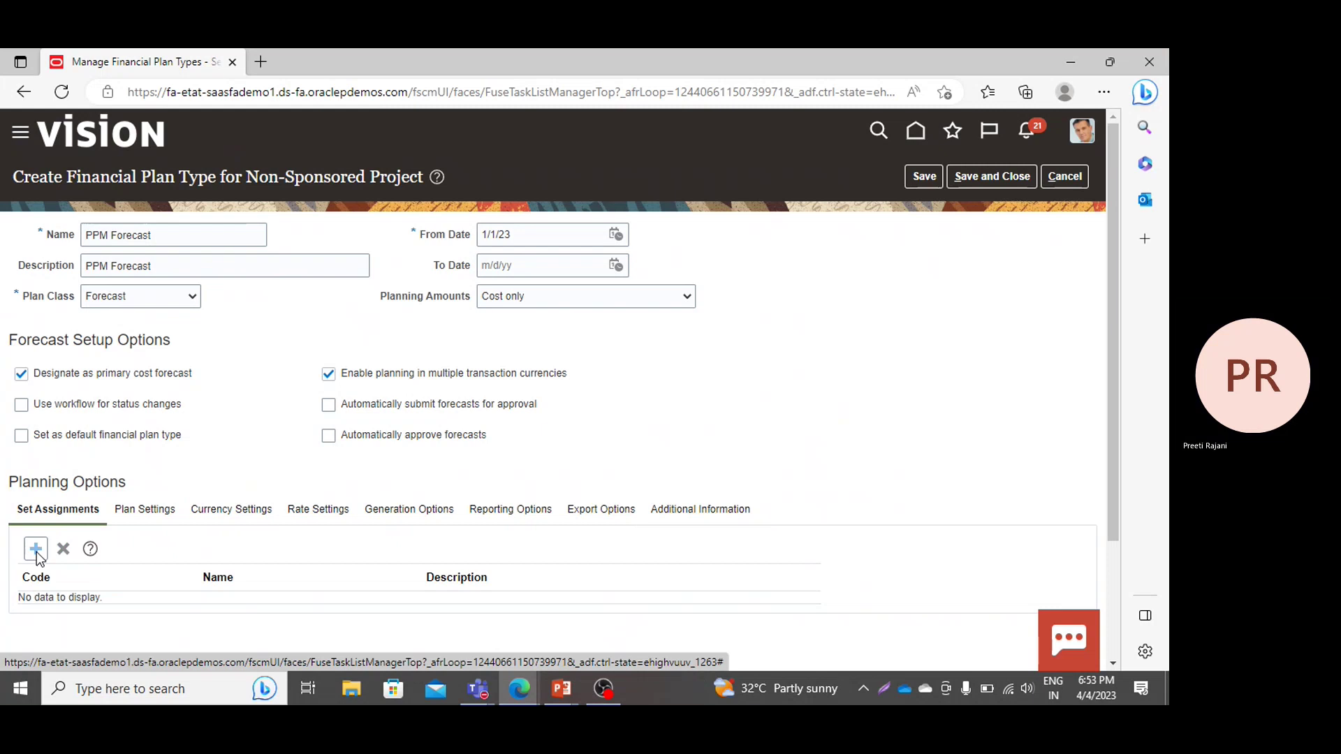
pyautogui.click(36, 551)
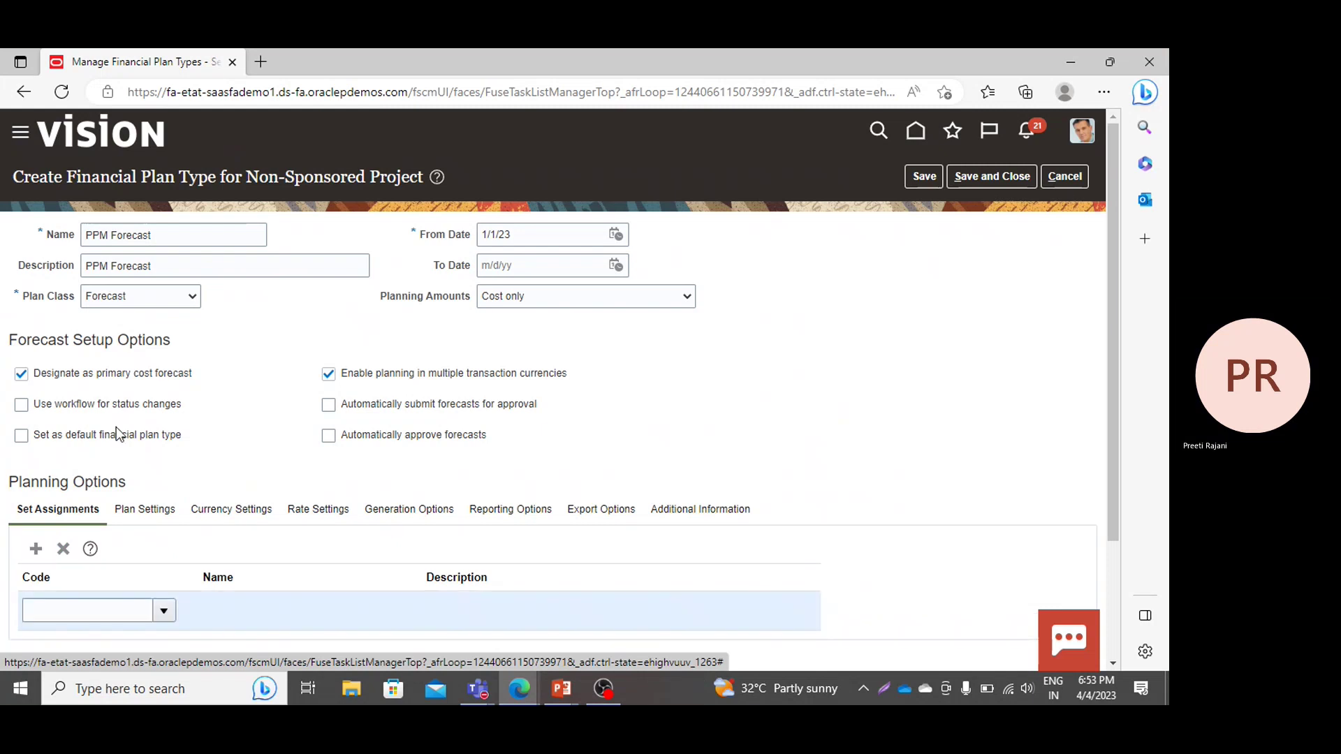
pyautogui.click(329, 437)
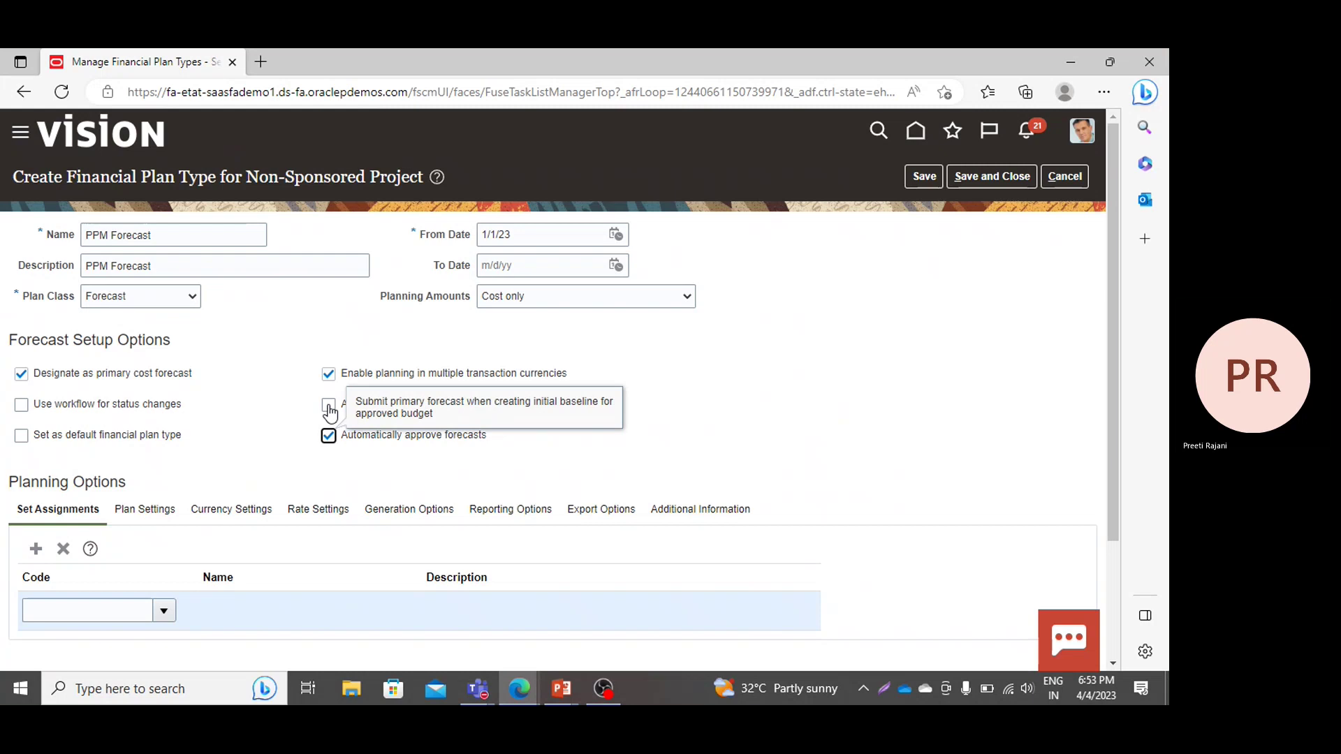
pyautogui.click(331, 407)
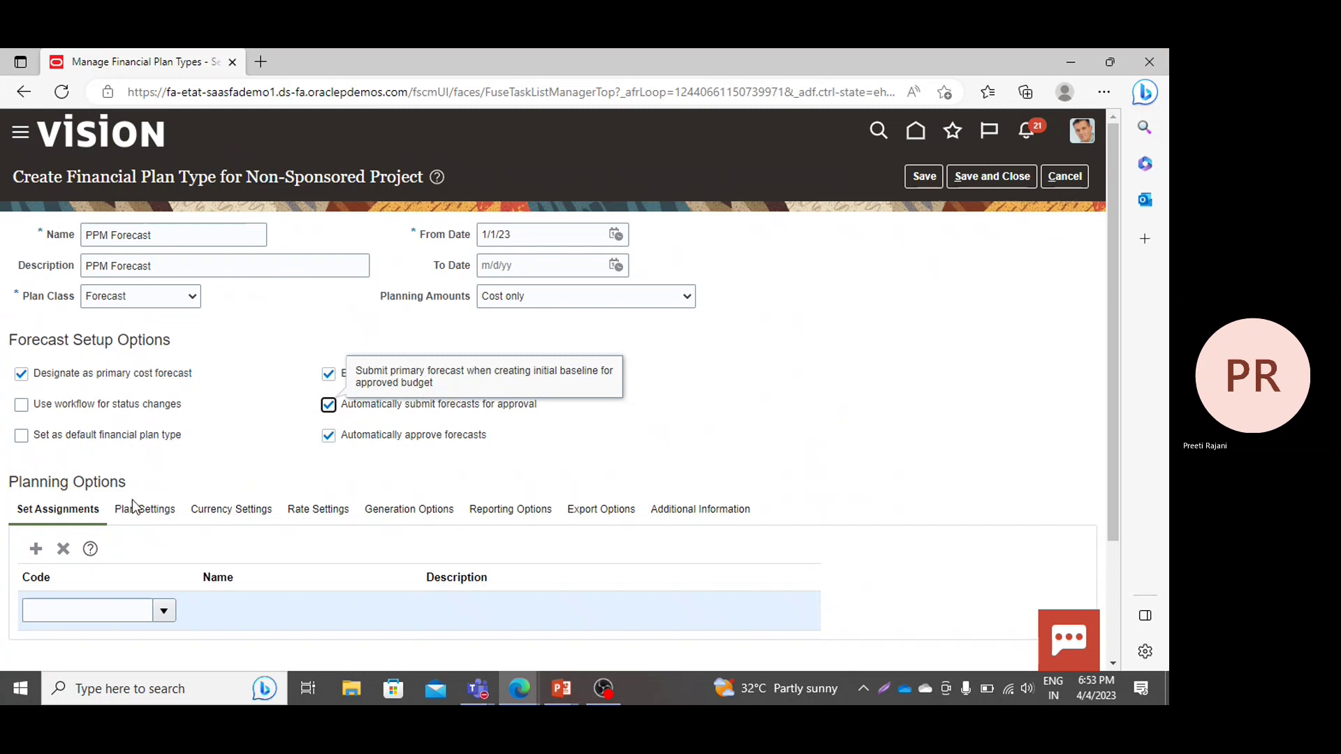
# Enter the set code common in the new set assignment row.
pyautogui.click(87, 607)
pyautogui.write('c')
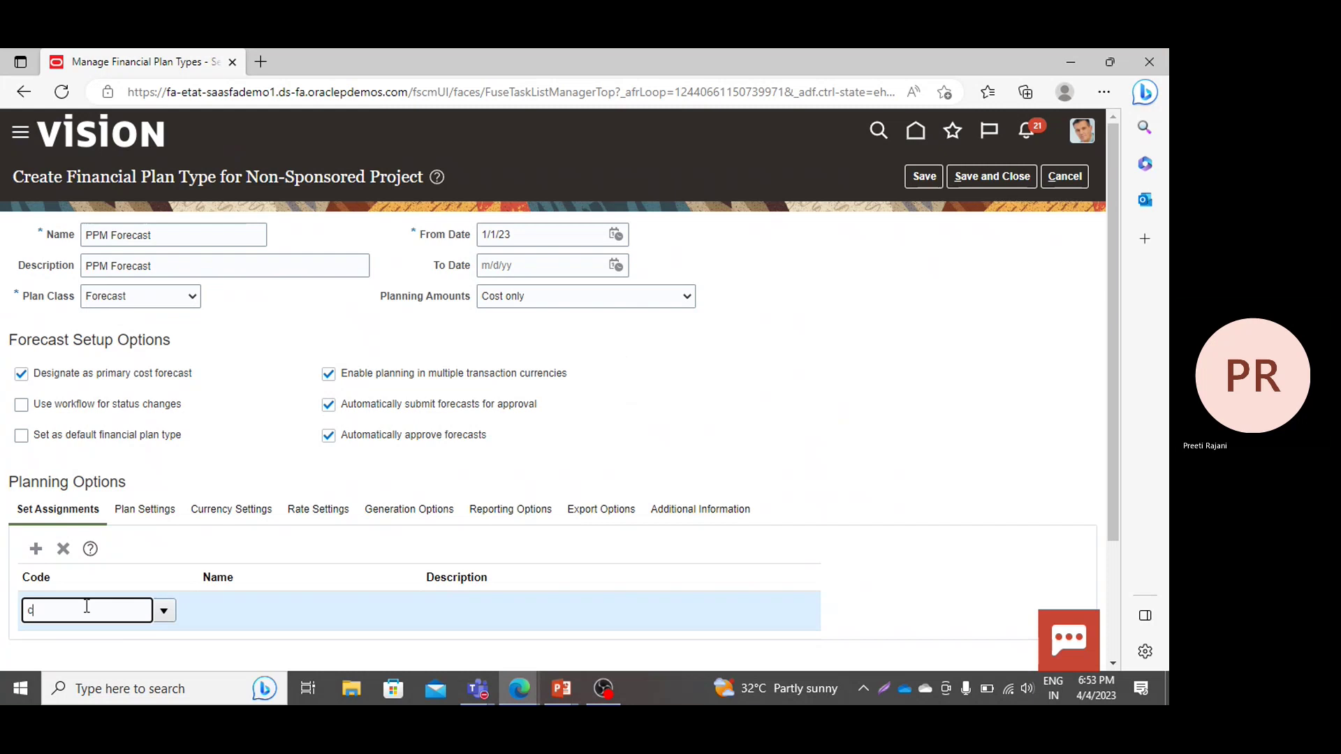
pyautogui.write('ommon')
# In the plan settings, exclude cost quantity, raw cost rate and burdened cost rate, and set the calendar type to Accounting calendar.
pyautogui.click(135, 511)
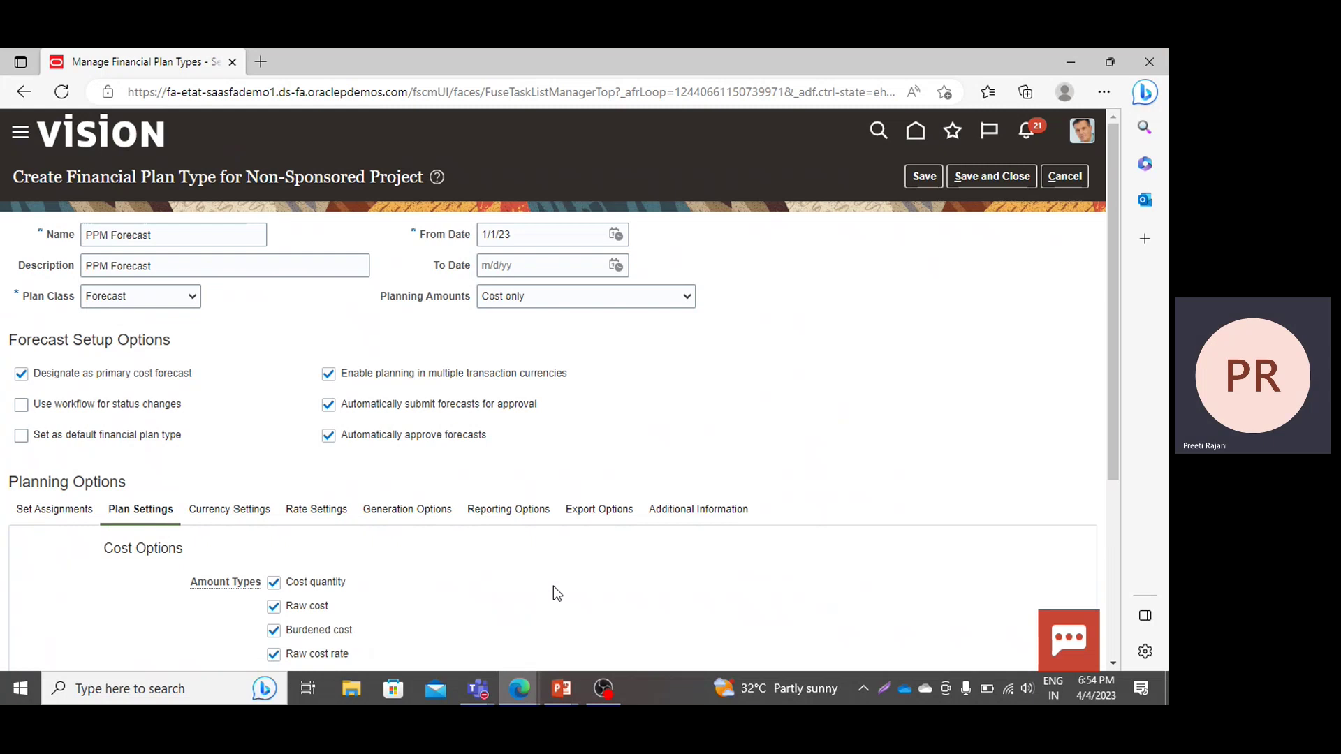
pyautogui.scroll(-4, 554, 588)
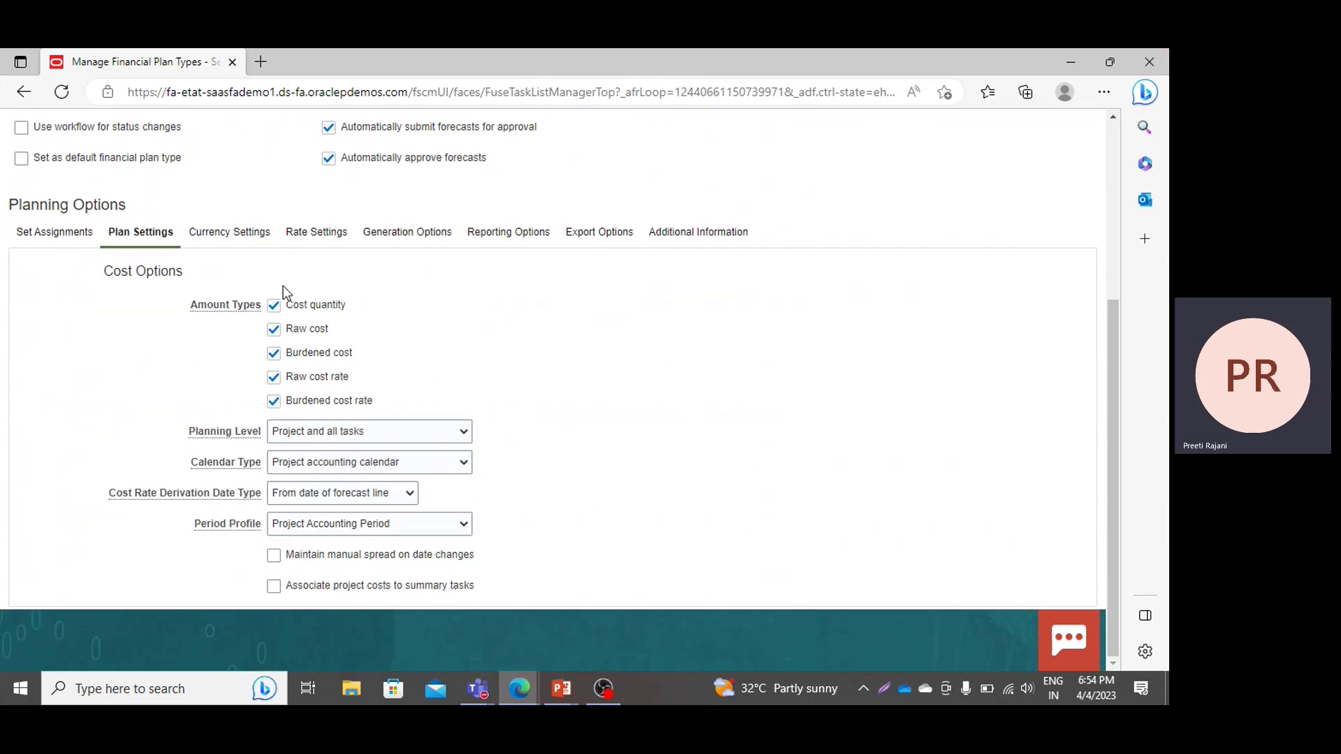
pyautogui.click(273, 308)
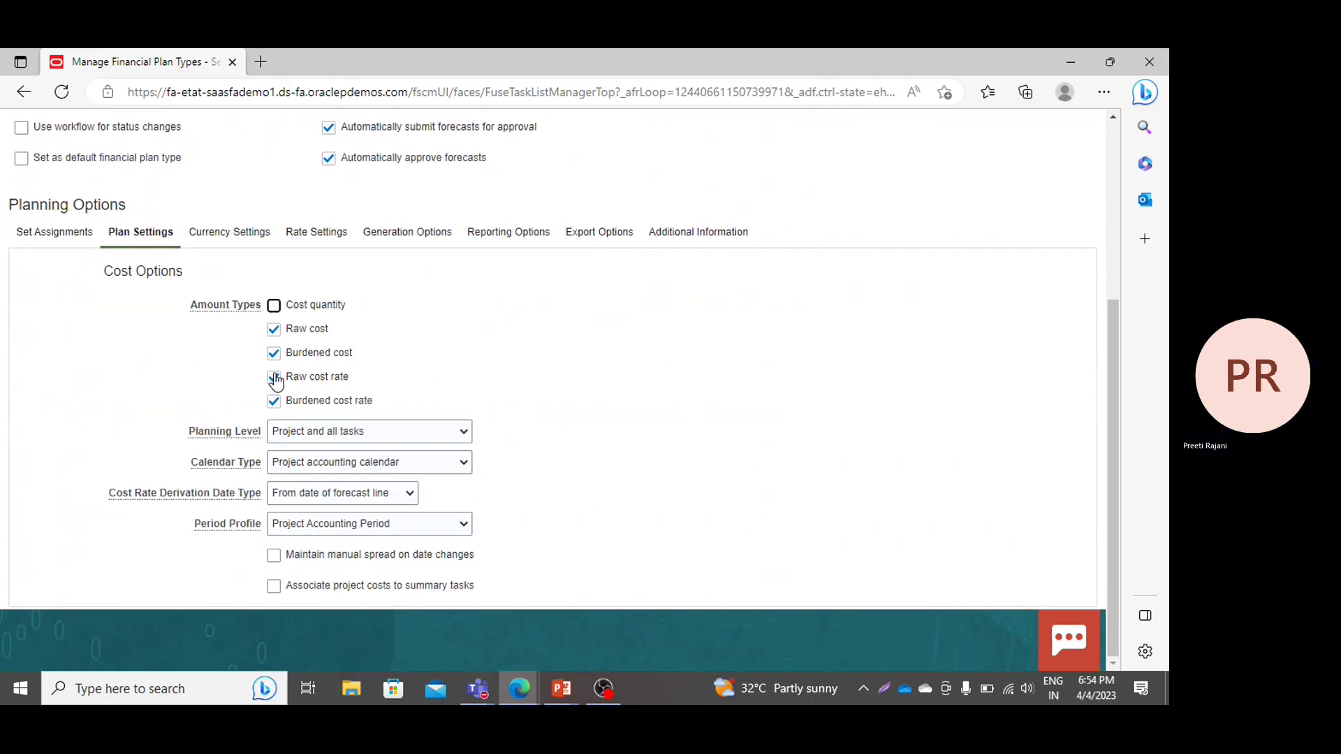
pyautogui.click(273, 378)
pyautogui.click(274, 401)
pyautogui.click(383, 460)
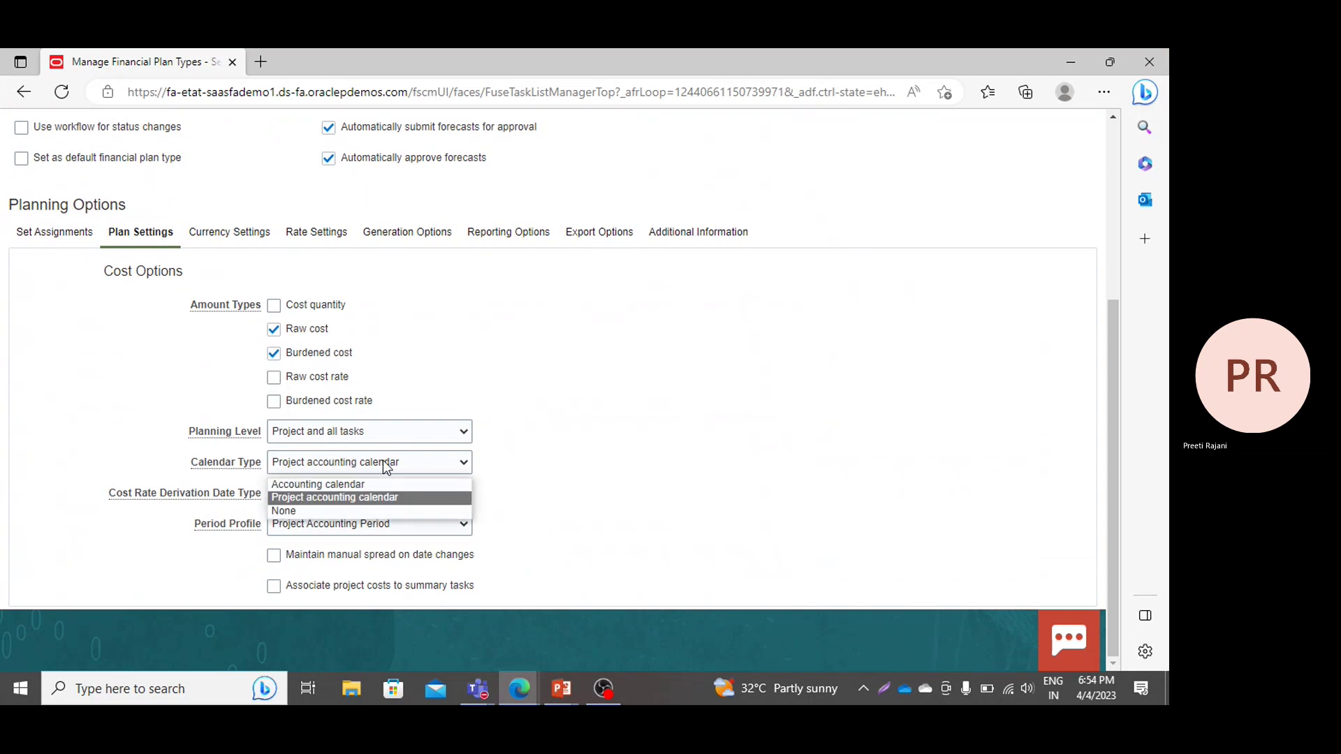
pyautogui.click(329, 477)
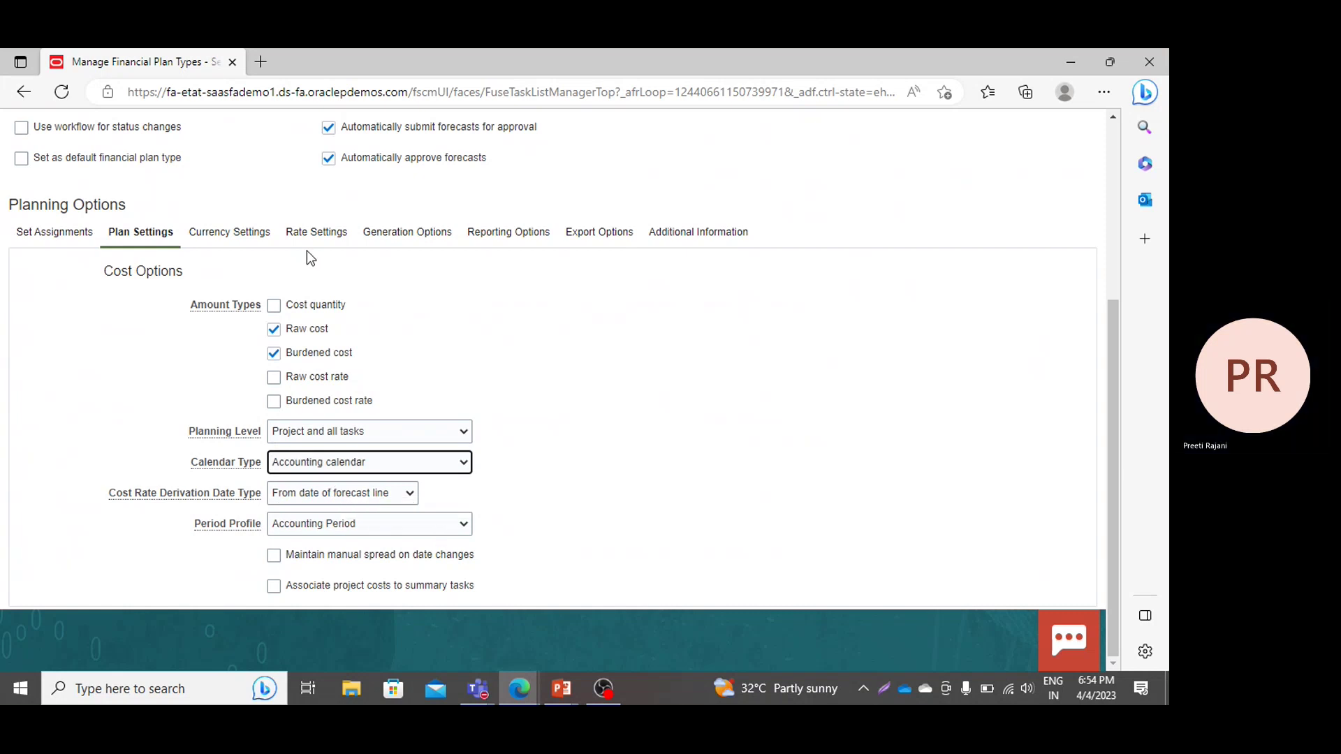
# In the currency settings, start managing the planning currencies and add USD (US Dollar).
pyautogui.click(243, 234)
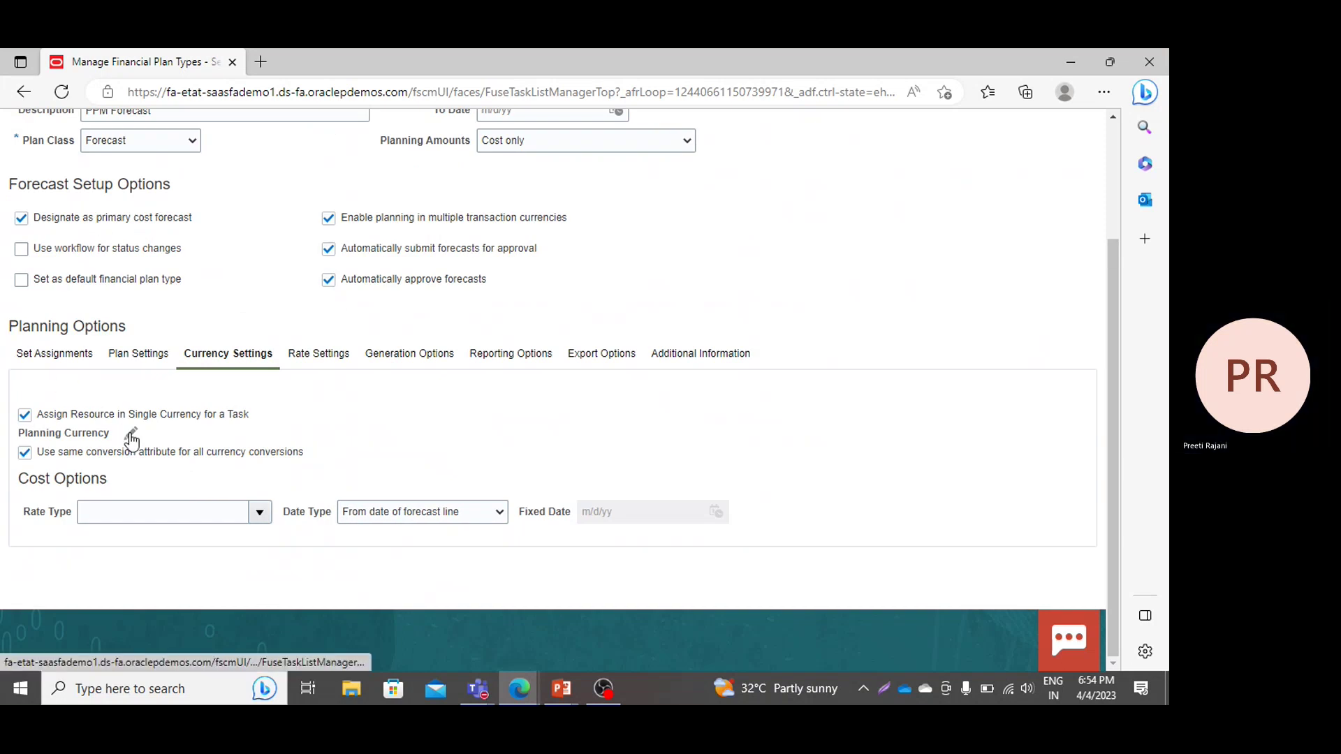
pyautogui.click(131, 439)
pyautogui.click(364, 412)
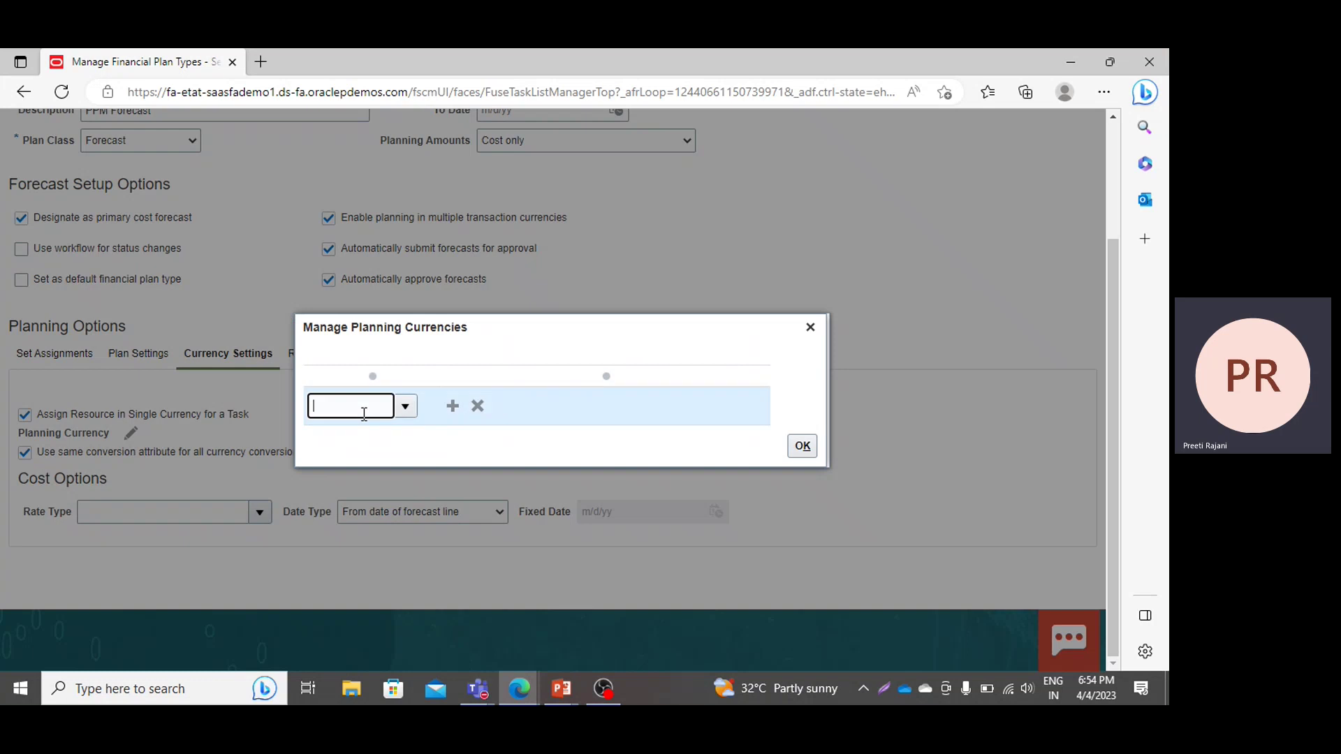
pyautogui.write('usd')
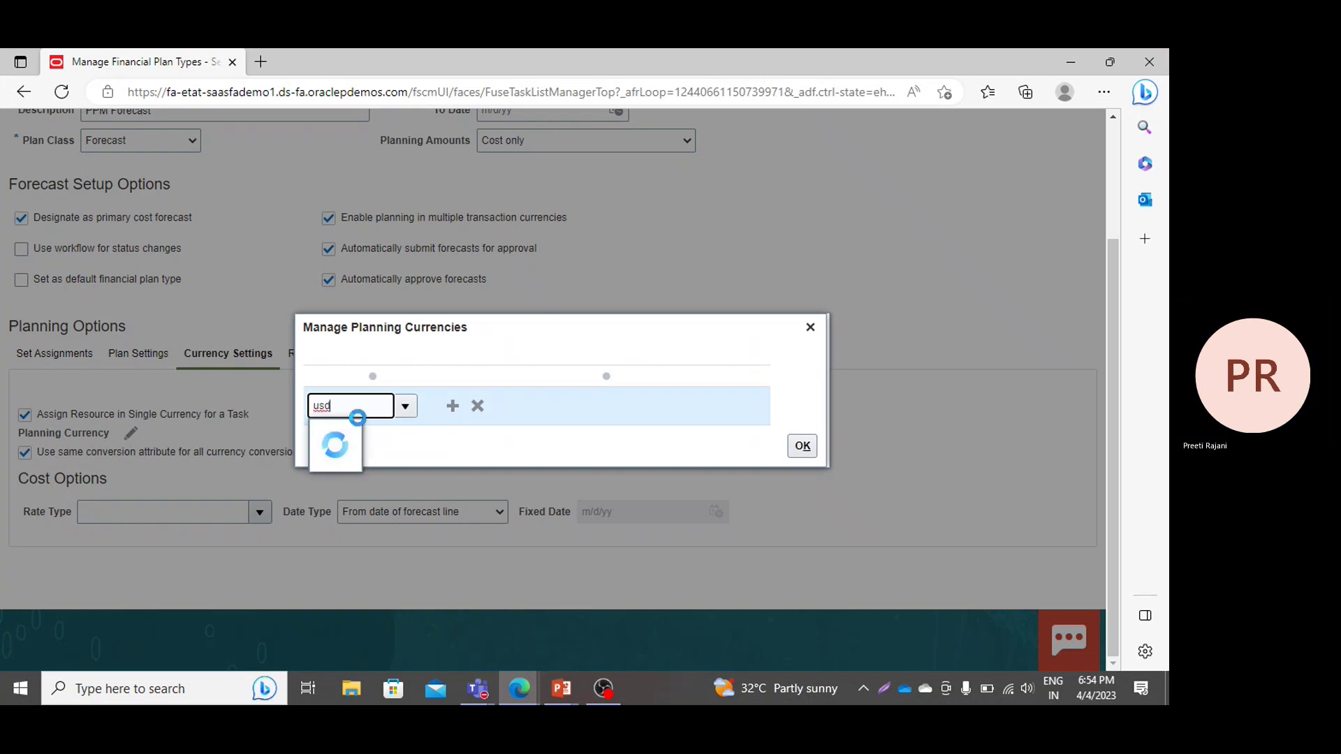
pyautogui.click(329, 438)
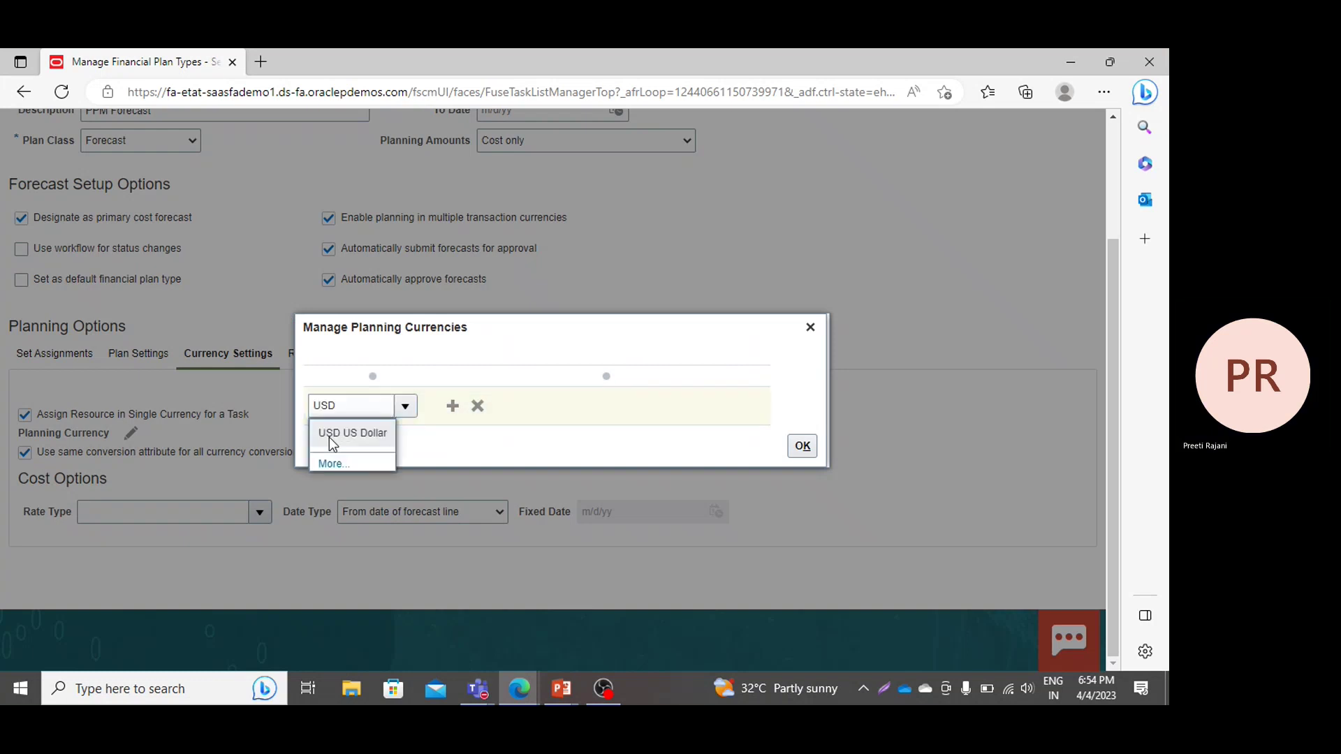
# Add AED (UAE Dirham) and GBP as further planning currencies.
pyautogui.click(451, 407)
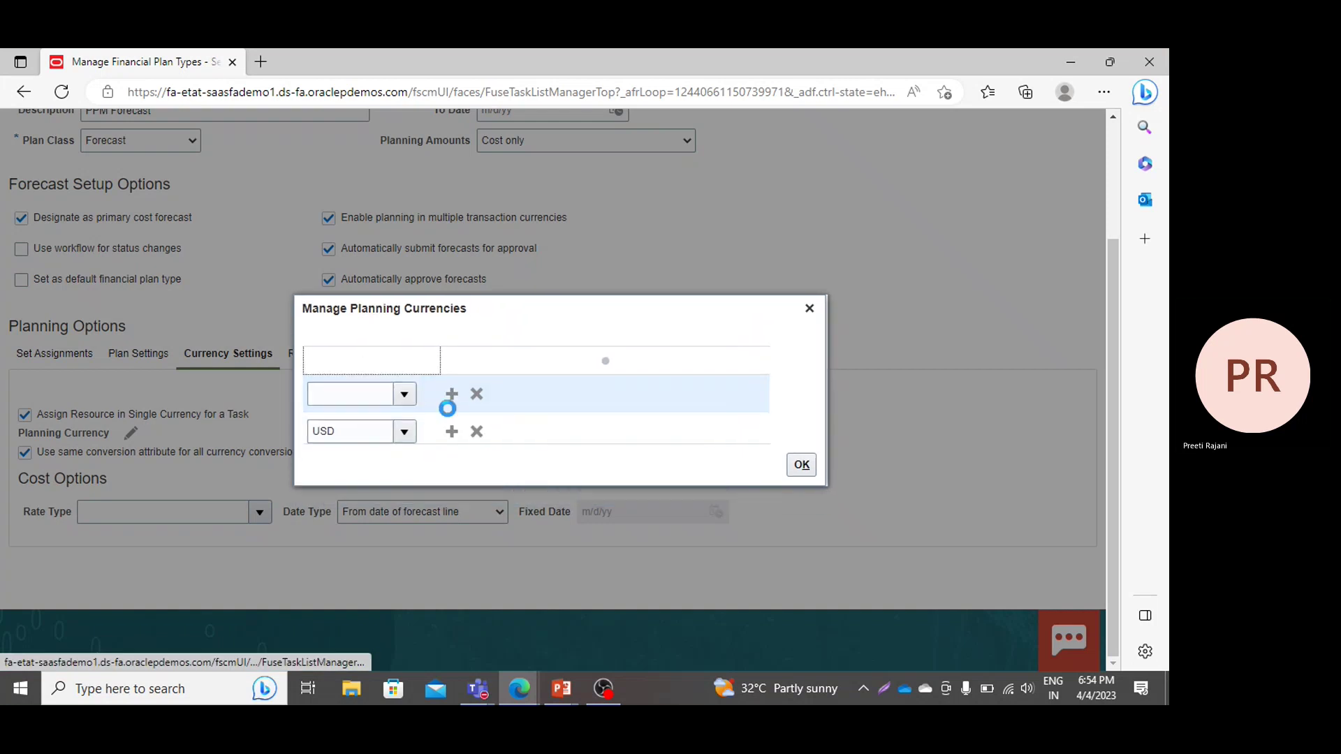
pyautogui.click(352, 395)
pyautogui.write('aed')
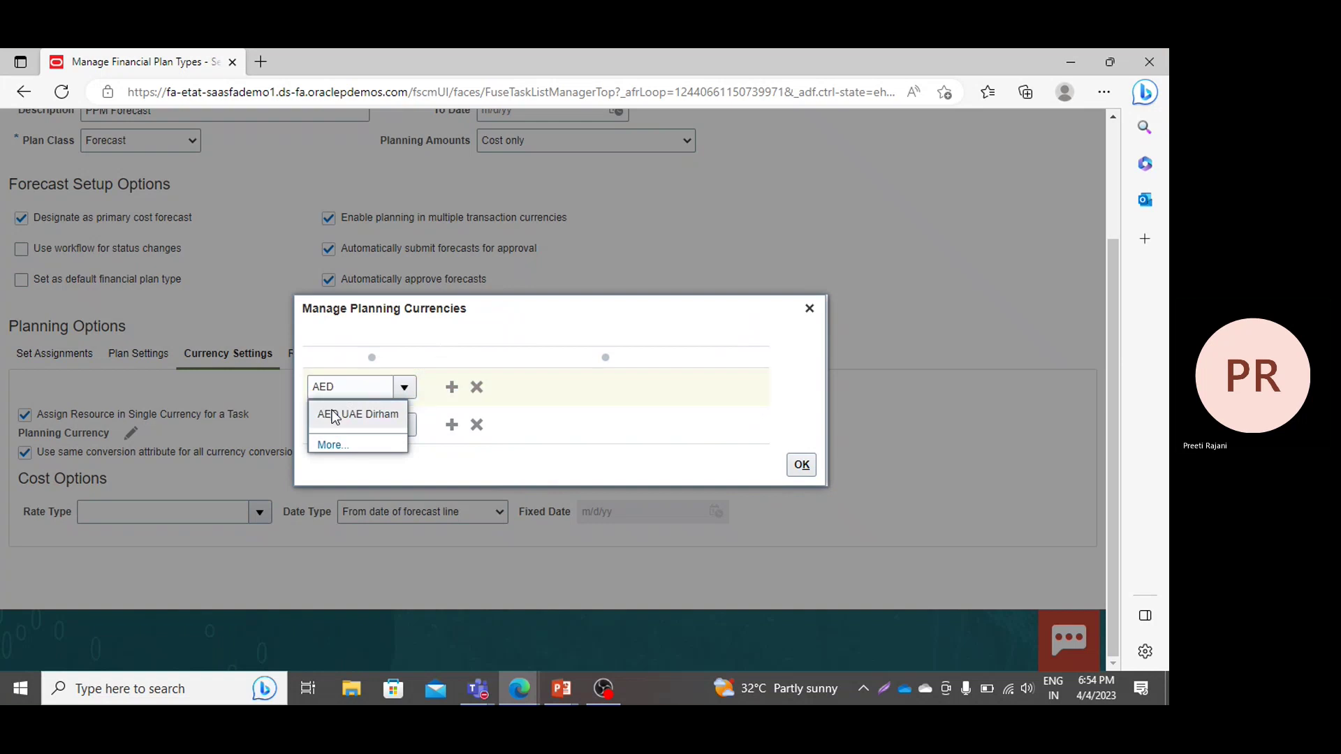
pyautogui.click(331, 409)
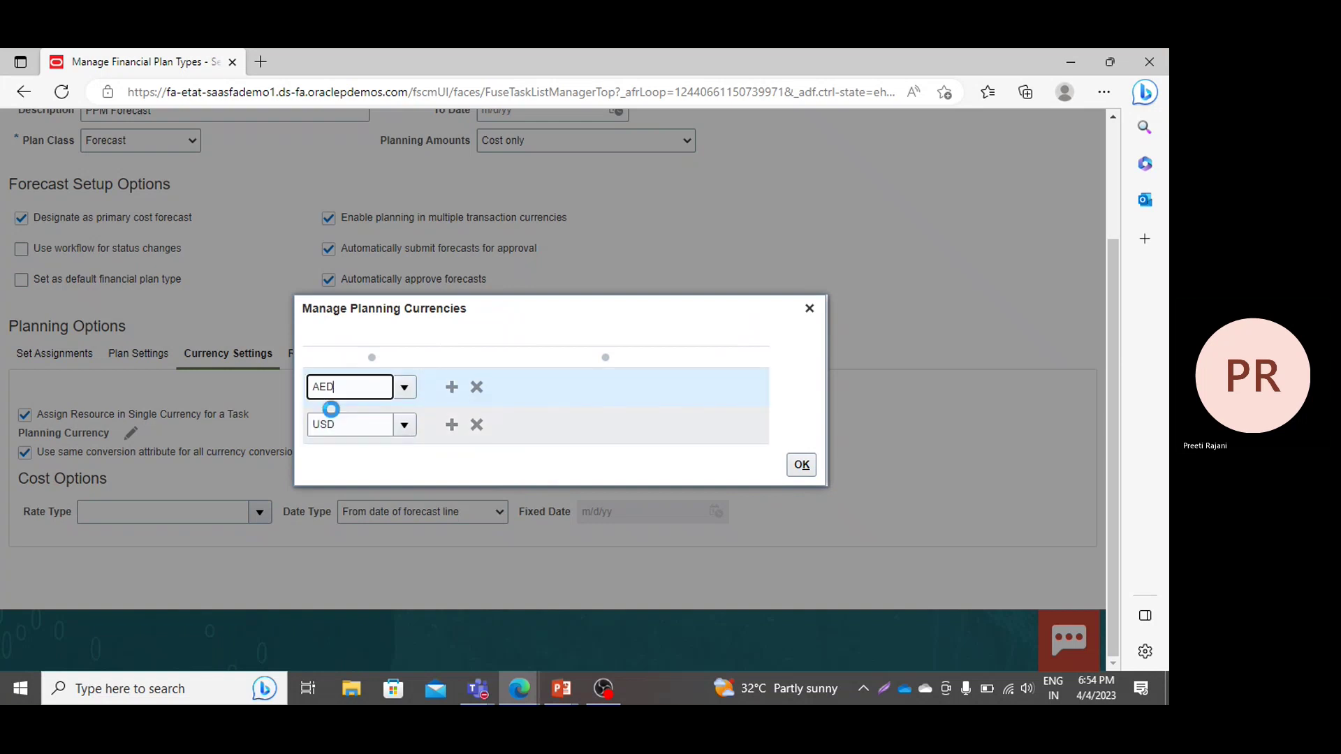
pyautogui.click(453, 387)
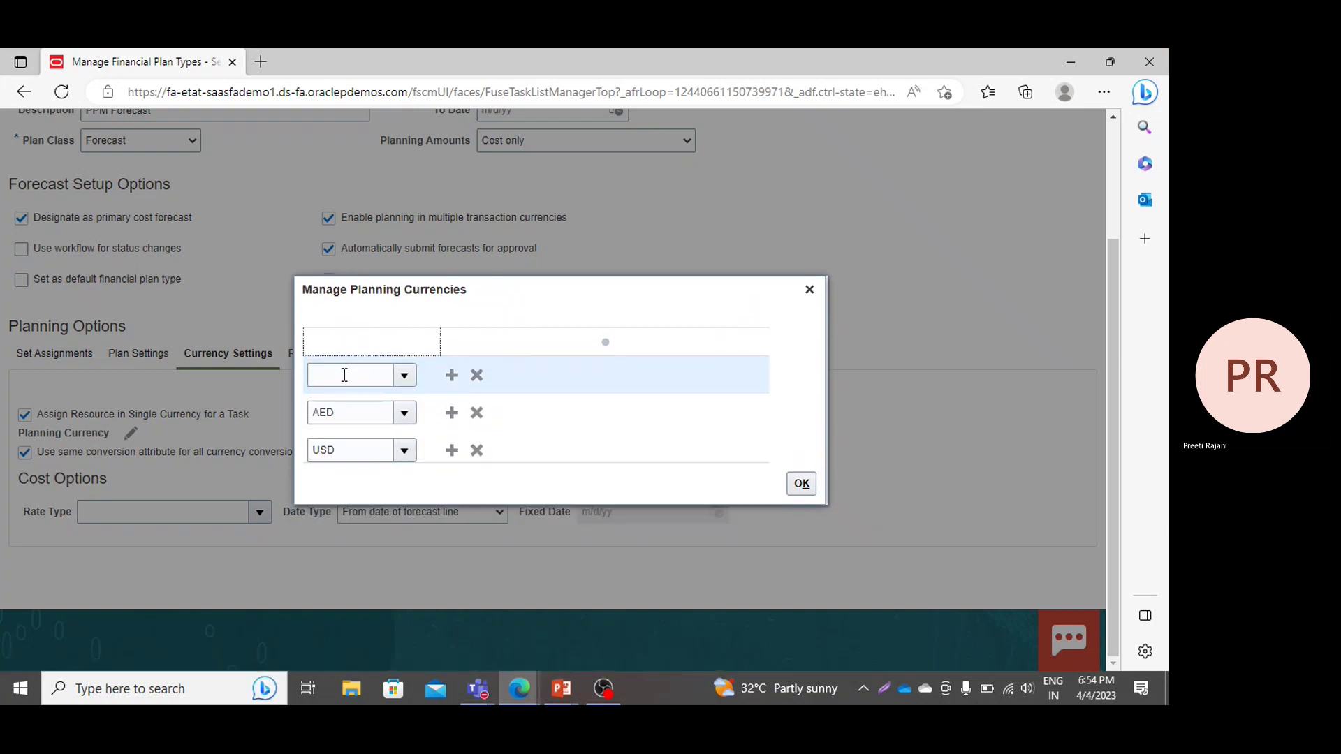
pyautogui.click(345, 375)
pyautogui.write('gbp')
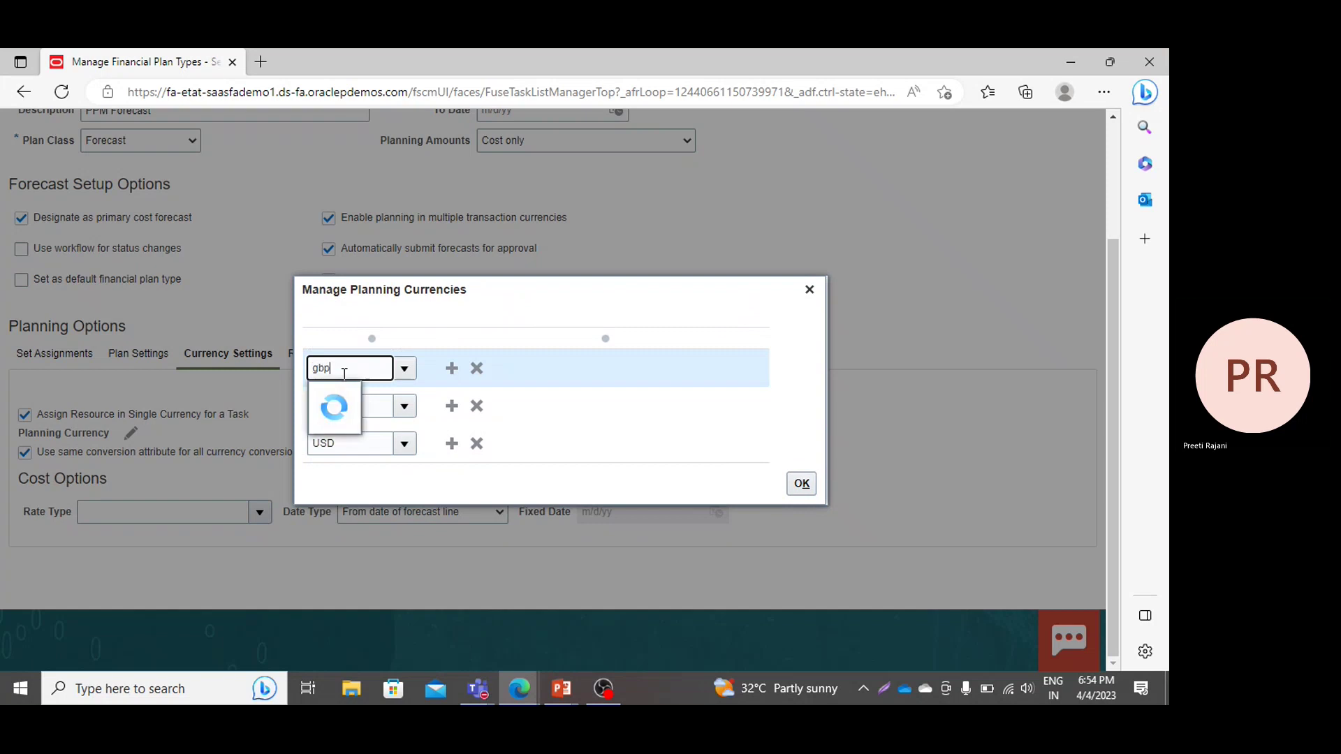
pyautogui.click(337, 396)
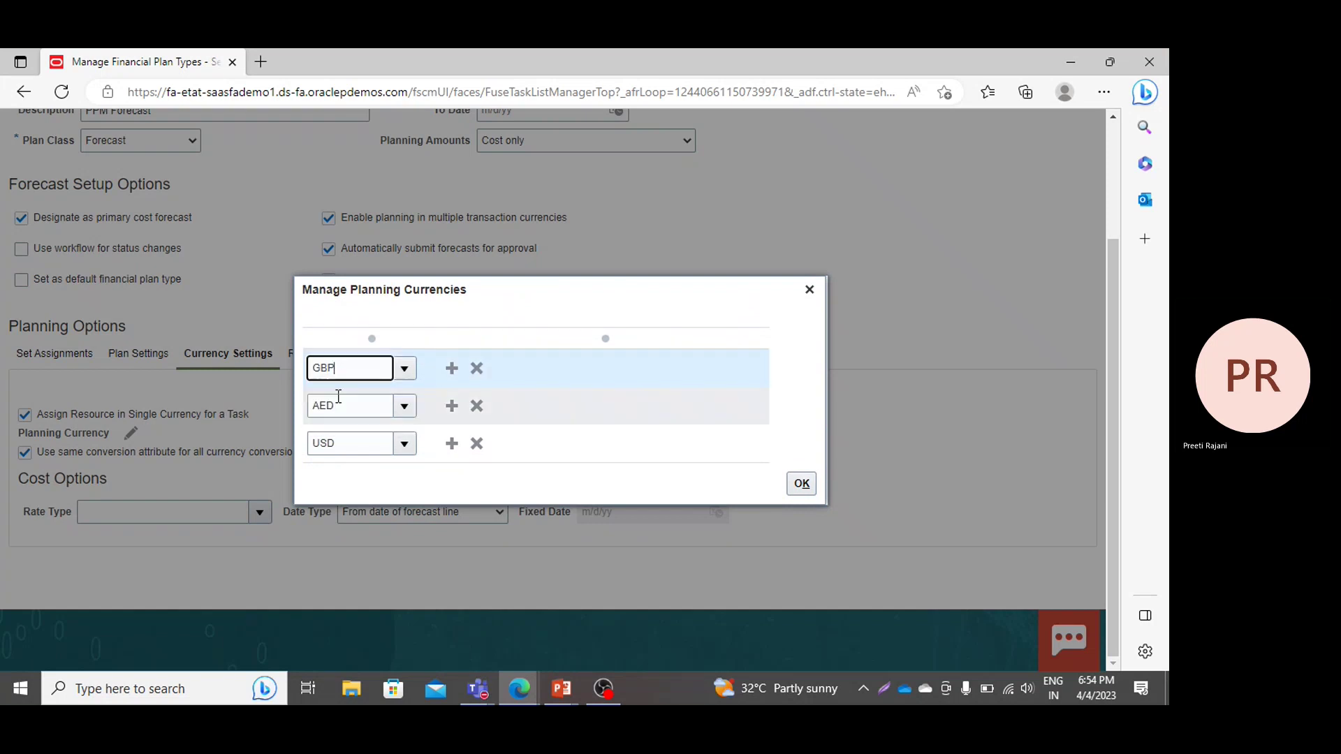
# Confirm the planning currencies and, in the generation options, set the forecast ETC method to Remaining plan with unused amounts from past periods carried forward.
pyautogui.click(803, 484)
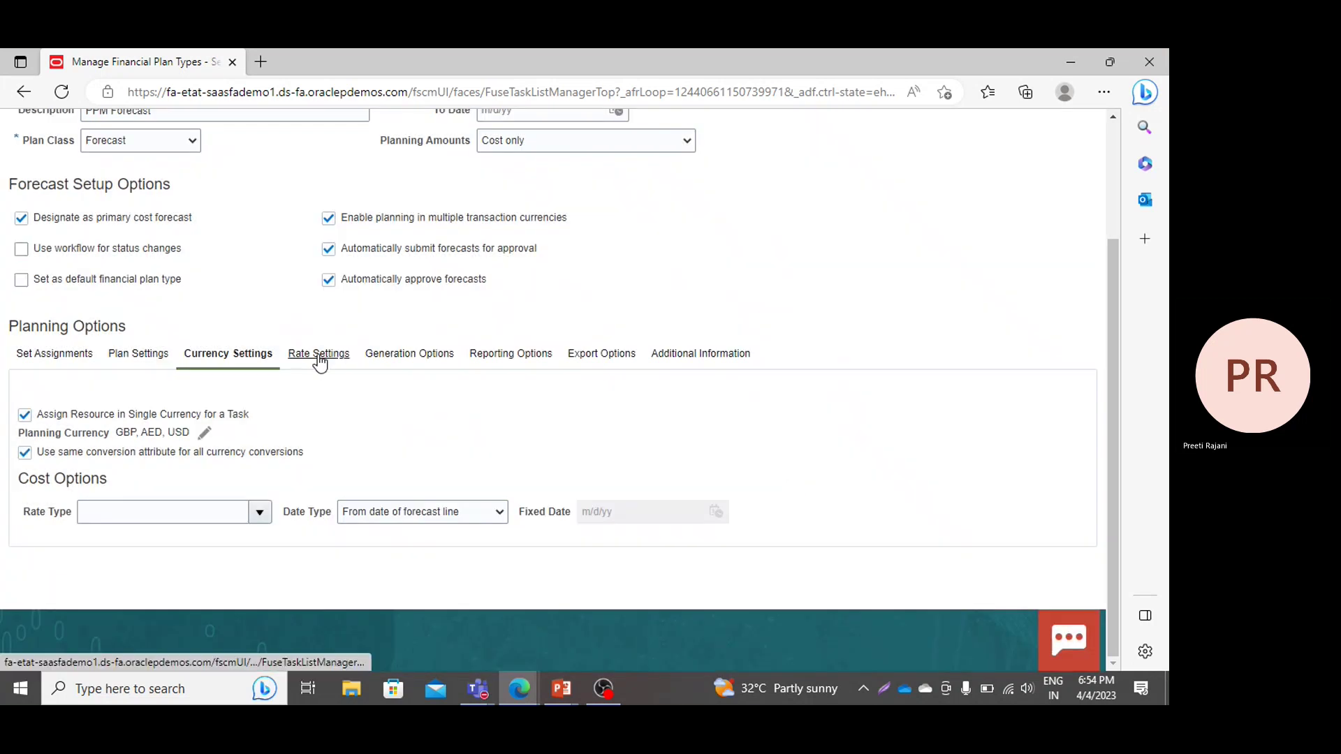
pyautogui.click(321, 358)
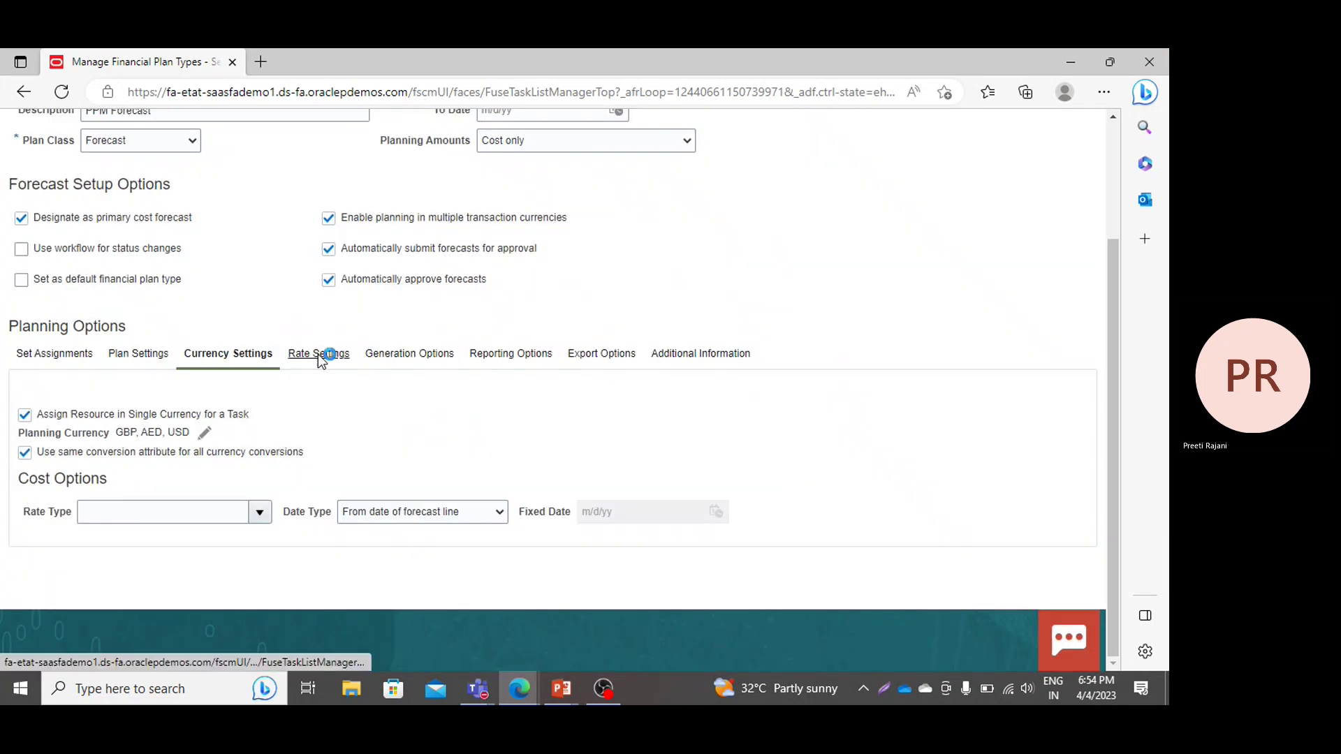
pyautogui.click(403, 355)
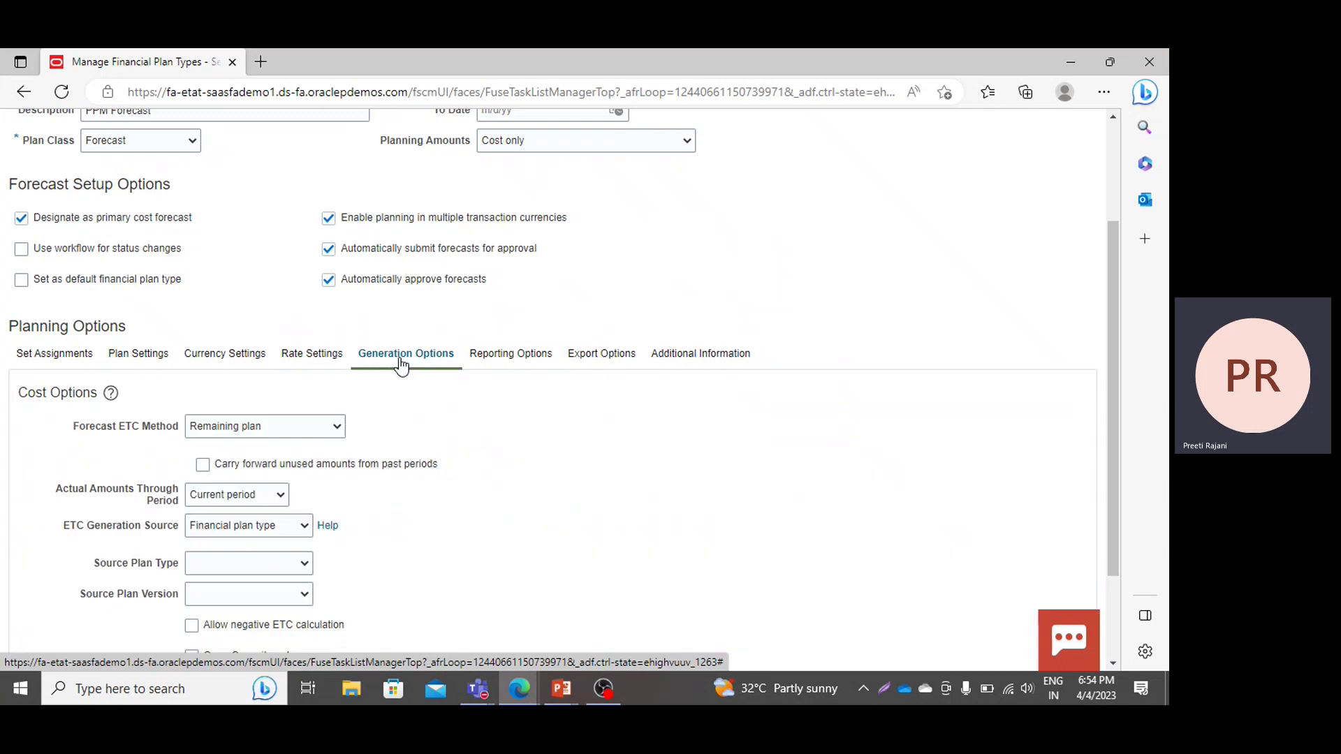
pyautogui.click(299, 425)
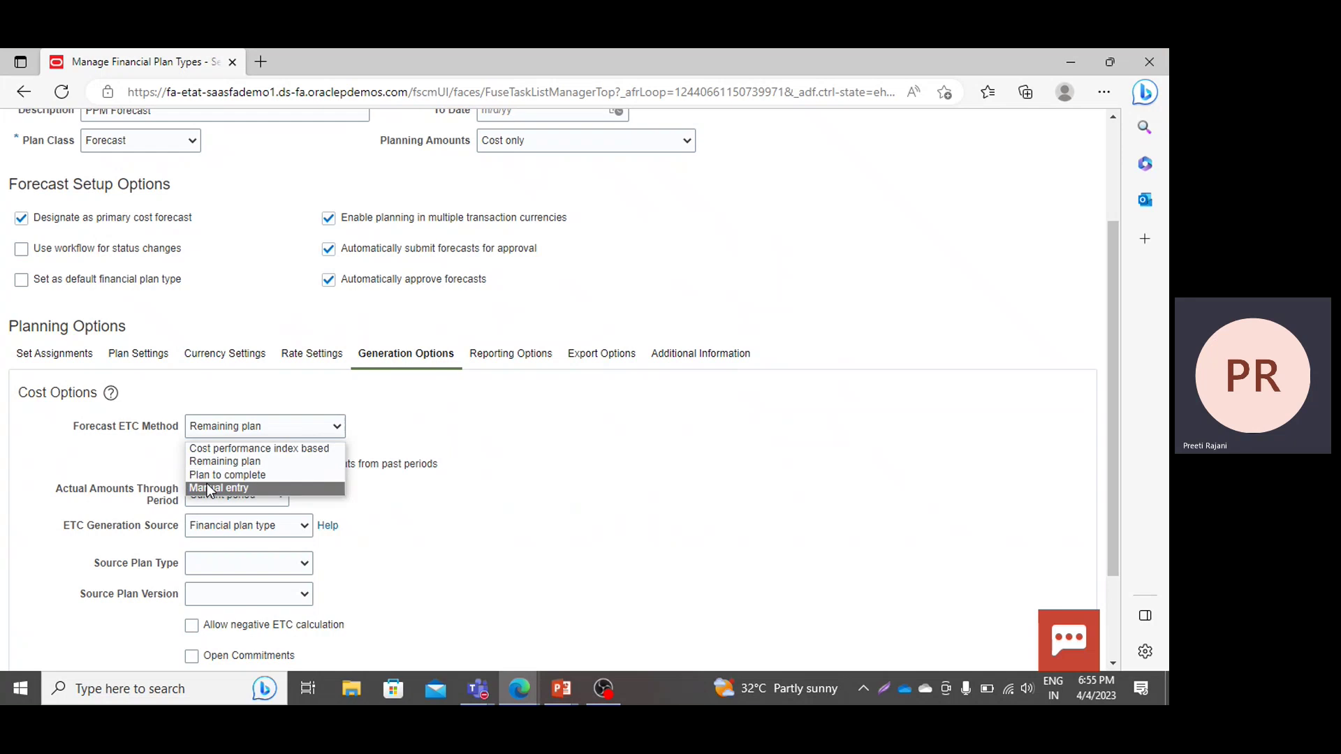
pyautogui.click(215, 463)
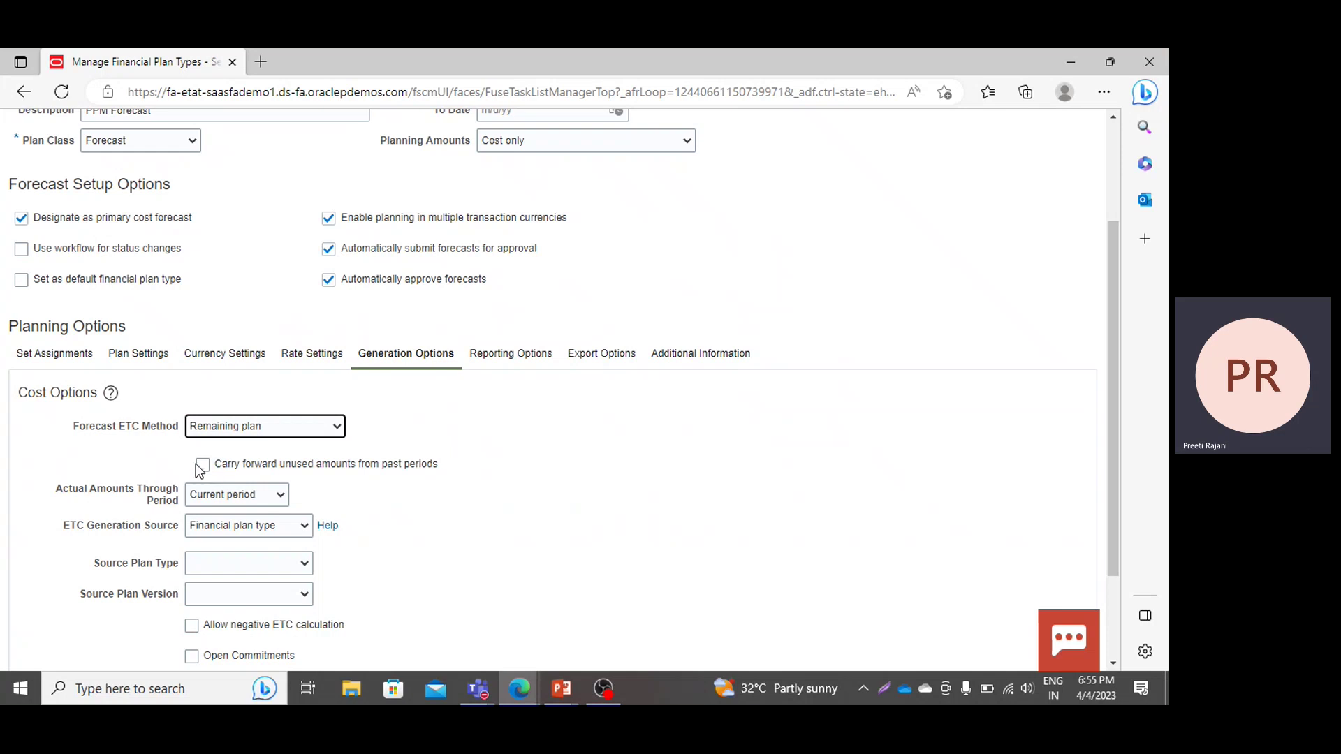
pyautogui.click(202, 468)
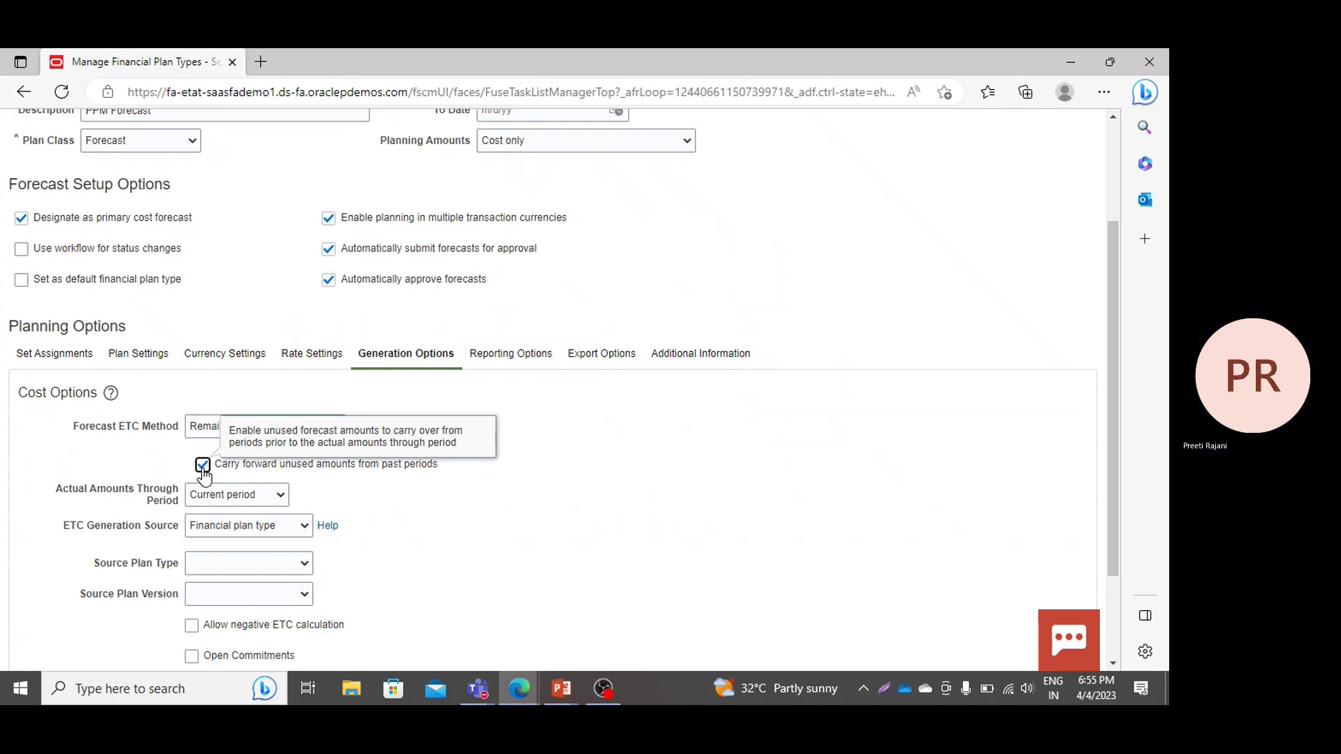
# Set the actual amounts through period to Current period and the ETC generation source to Financial plan type.
pyautogui.click(241, 496)
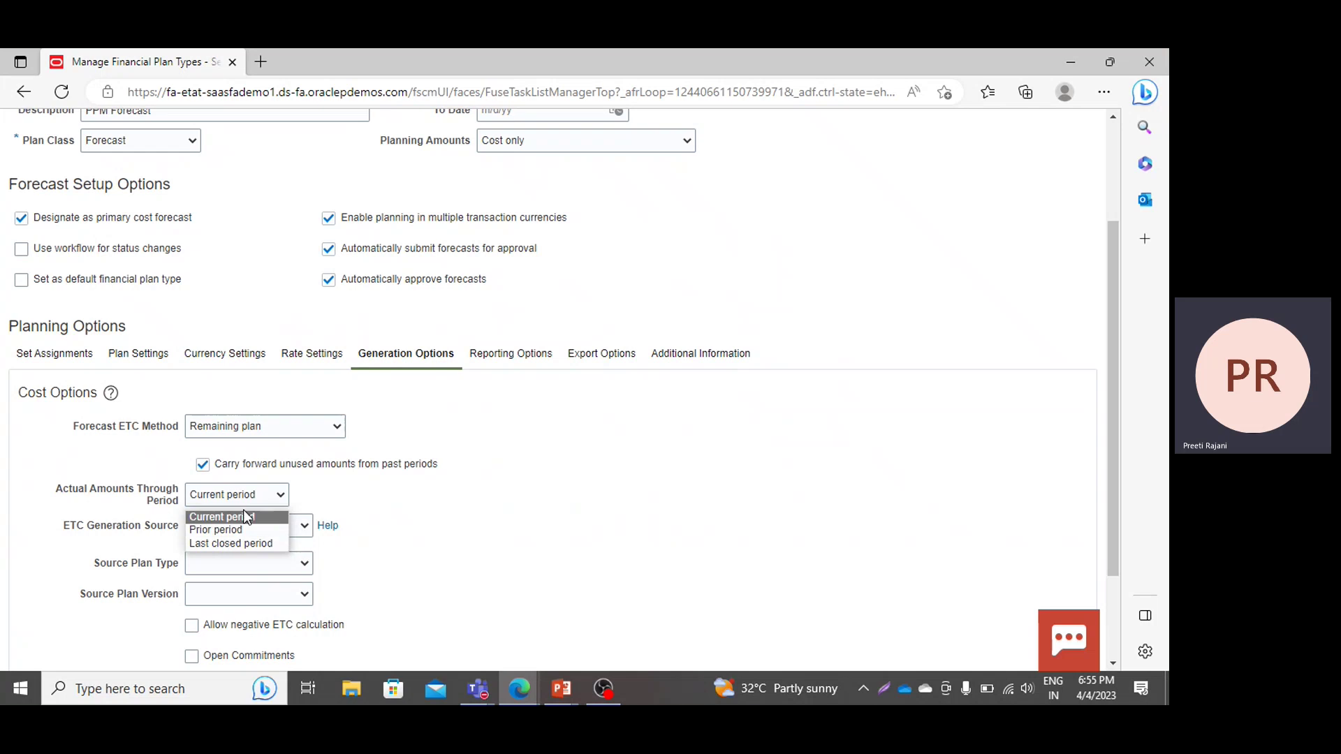
pyautogui.click(245, 517)
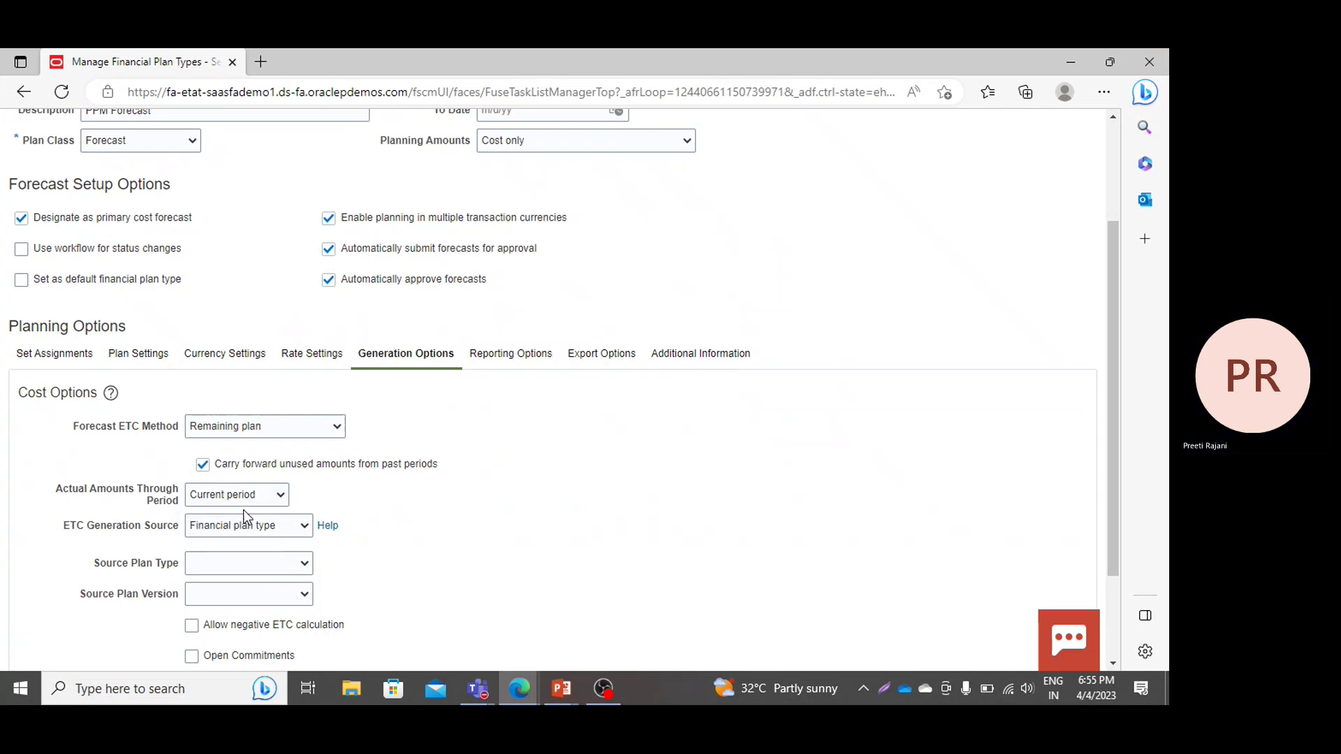
pyautogui.click(247, 532)
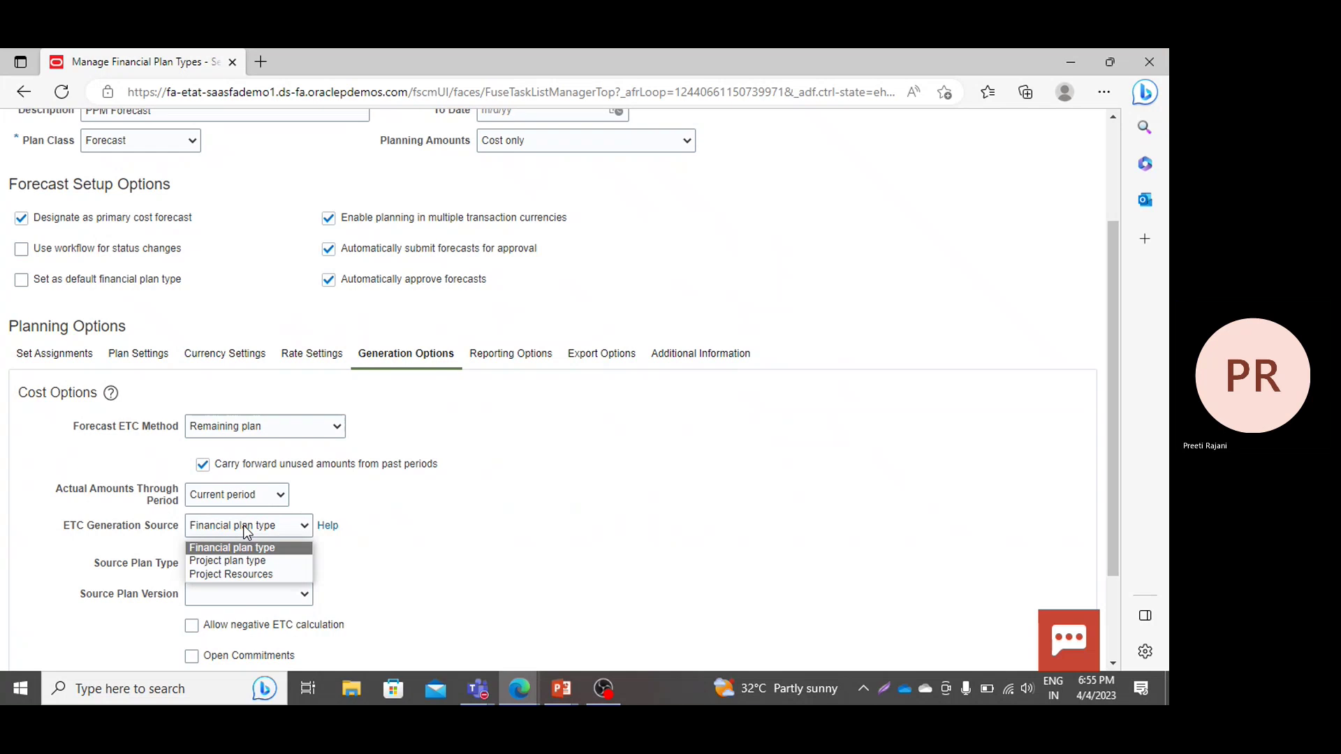
pyautogui.click(247, 532)
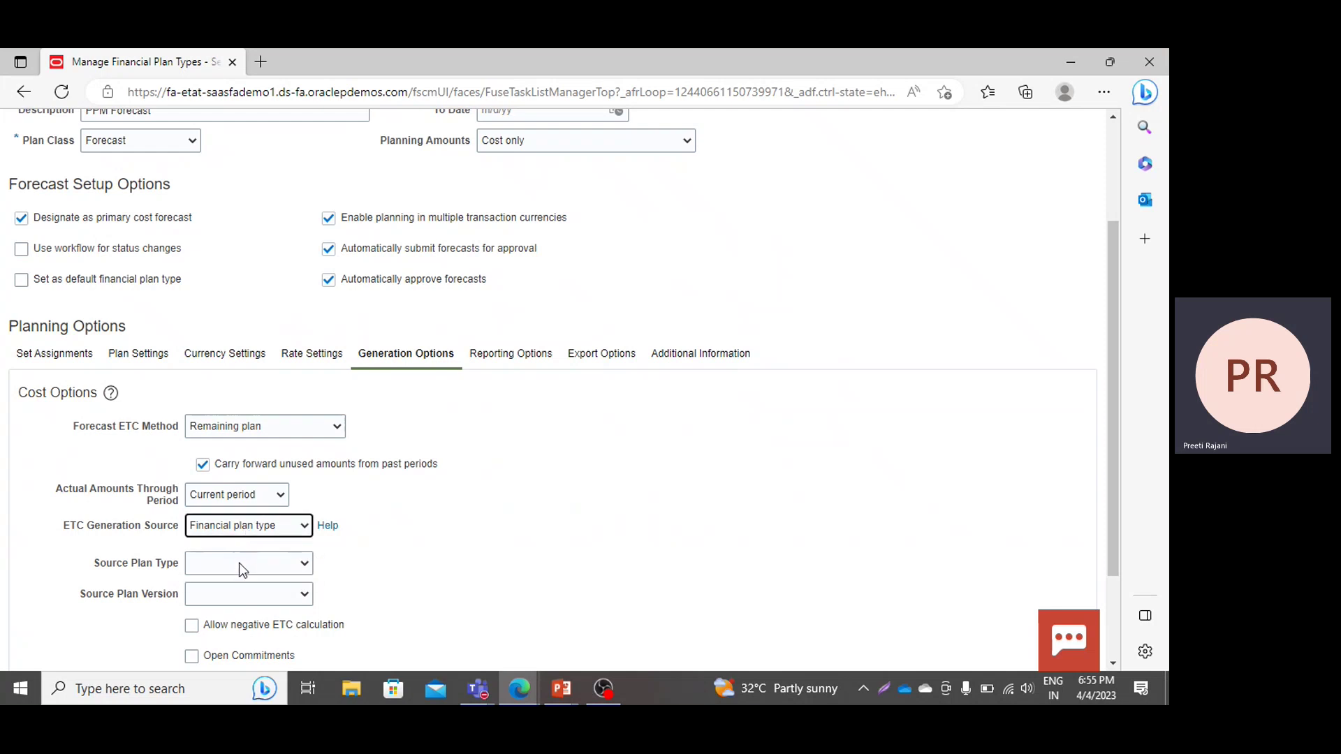
# Choose PPM Cost Budget as the source plan type and Current baseline as the source plan version.
pyautogui.click(239, 570)
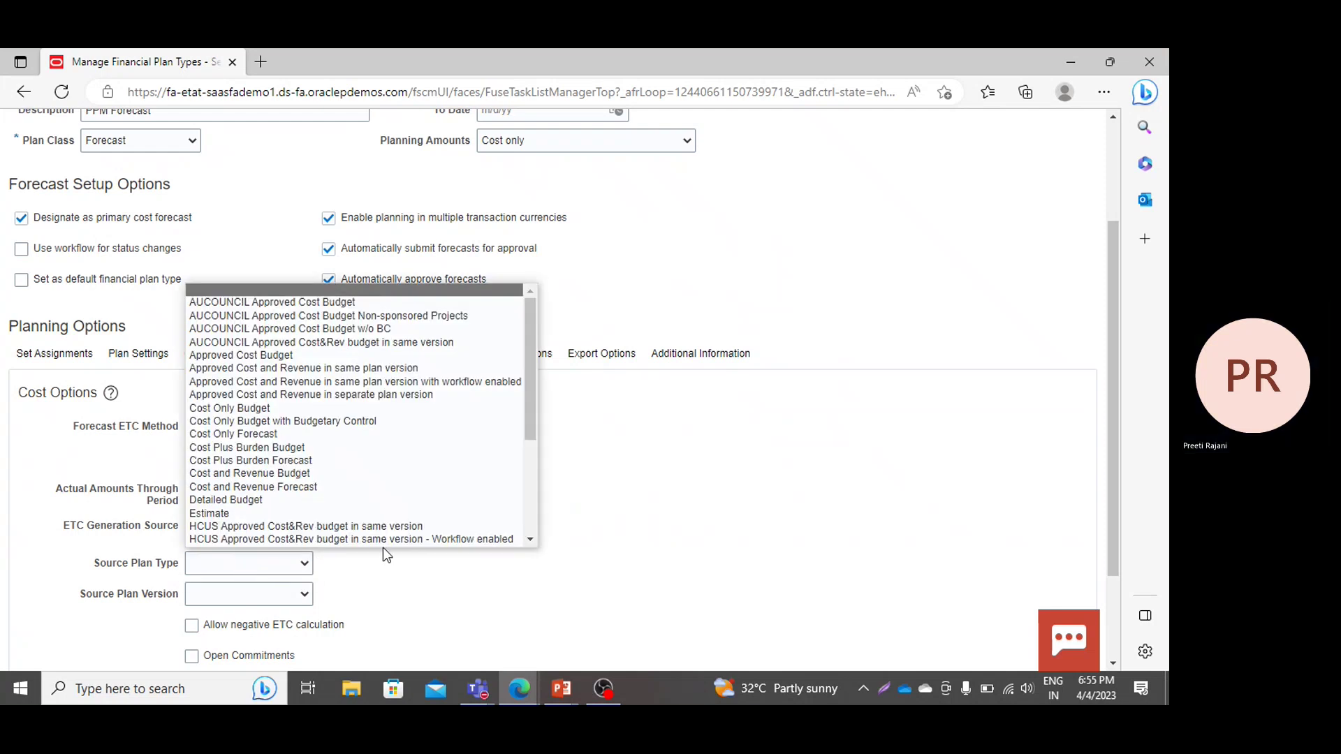
pyautogui.scroll(-3, 530, 540)
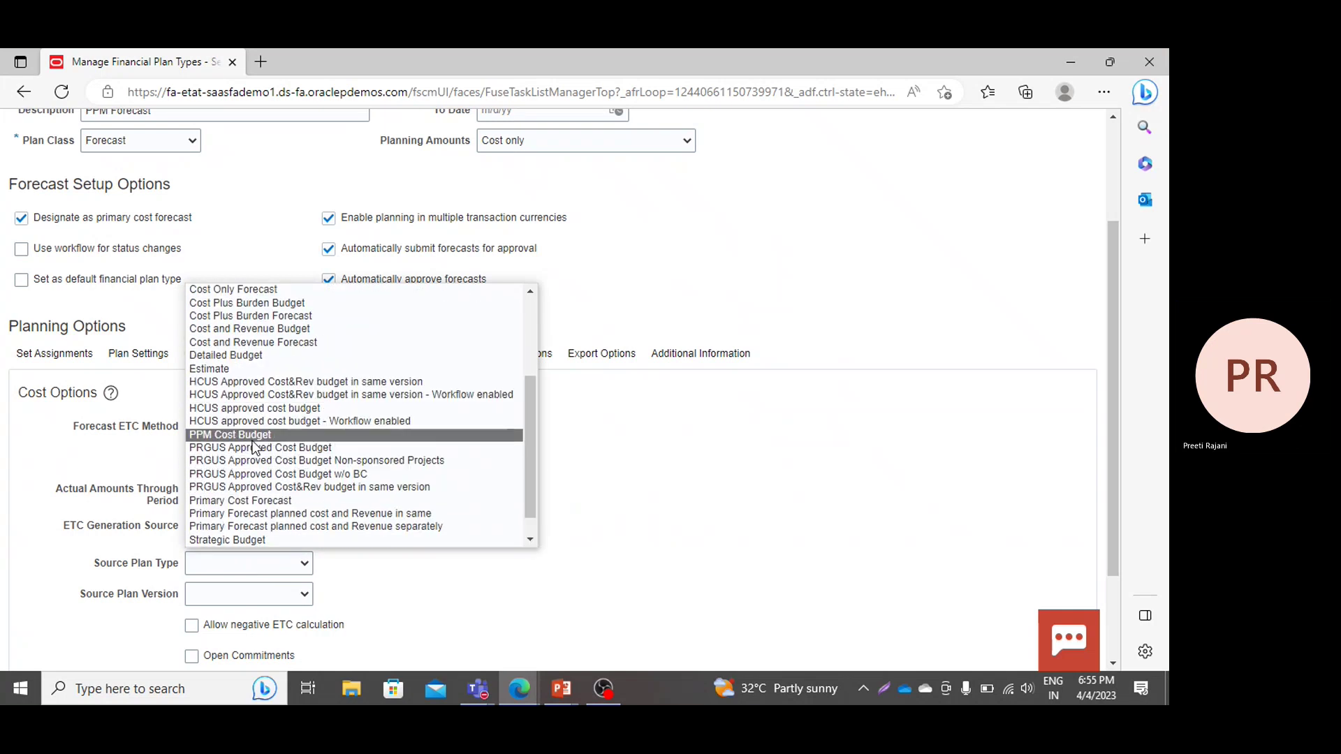
pyautogui.click(252, 434)
pyautogui.click(245, 596)
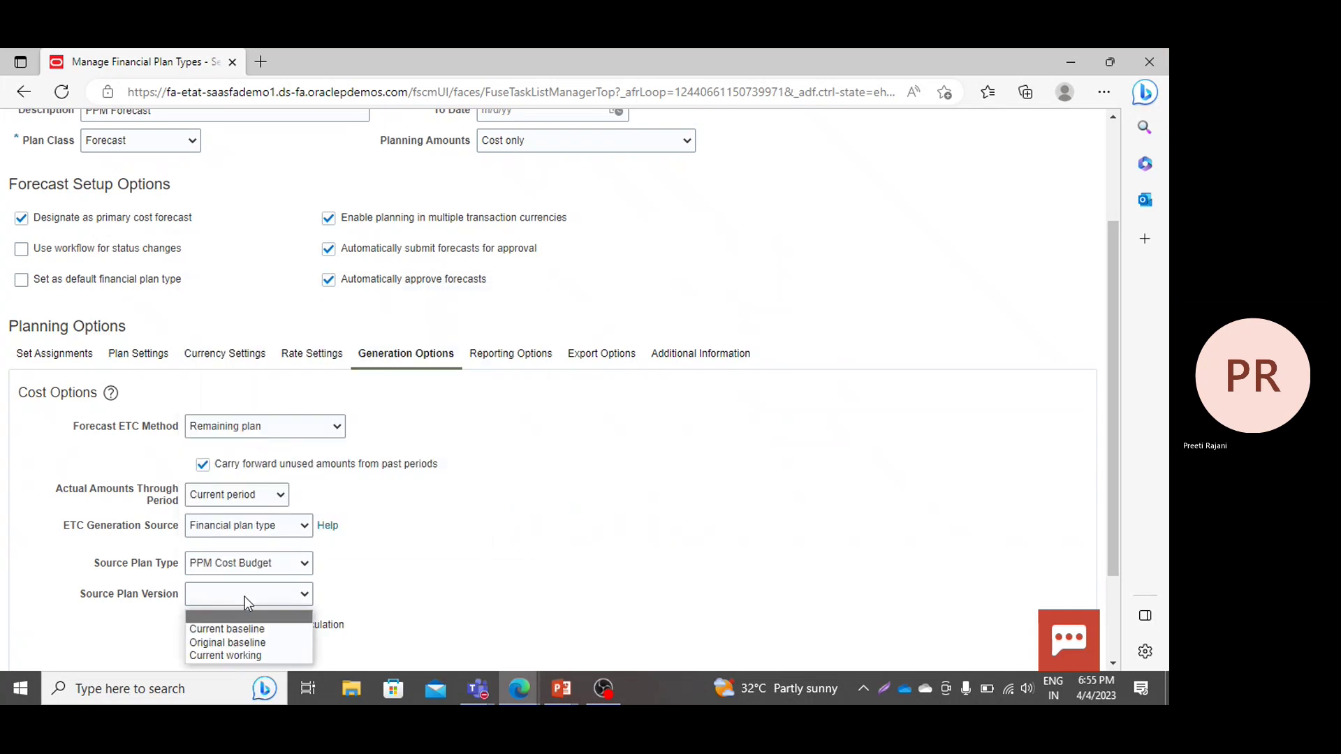
pyautogui.click(233, 631)
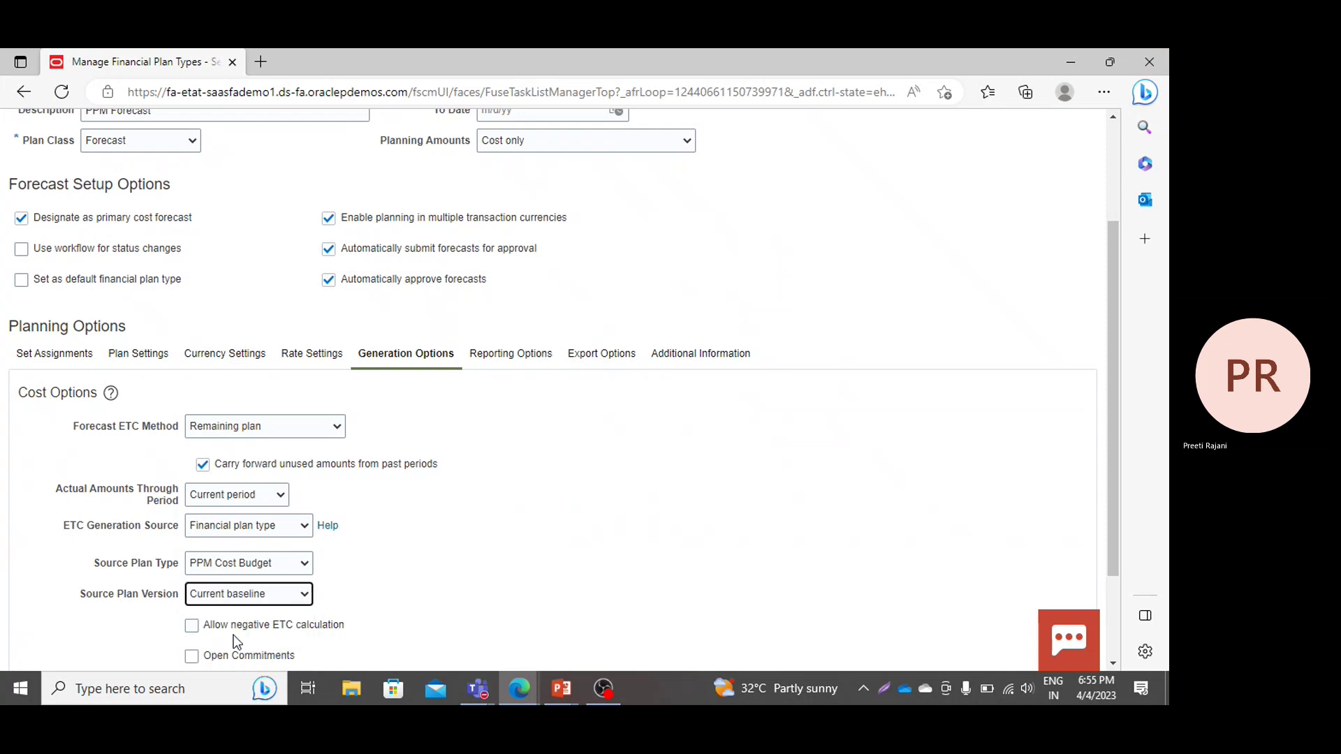
pyautogui.click(477, 577)
# Allow negative ETC calculation, include open commitments and retain manually added forecast lines in the generation options.
pyautogui.scroll(-2, 476, 577)
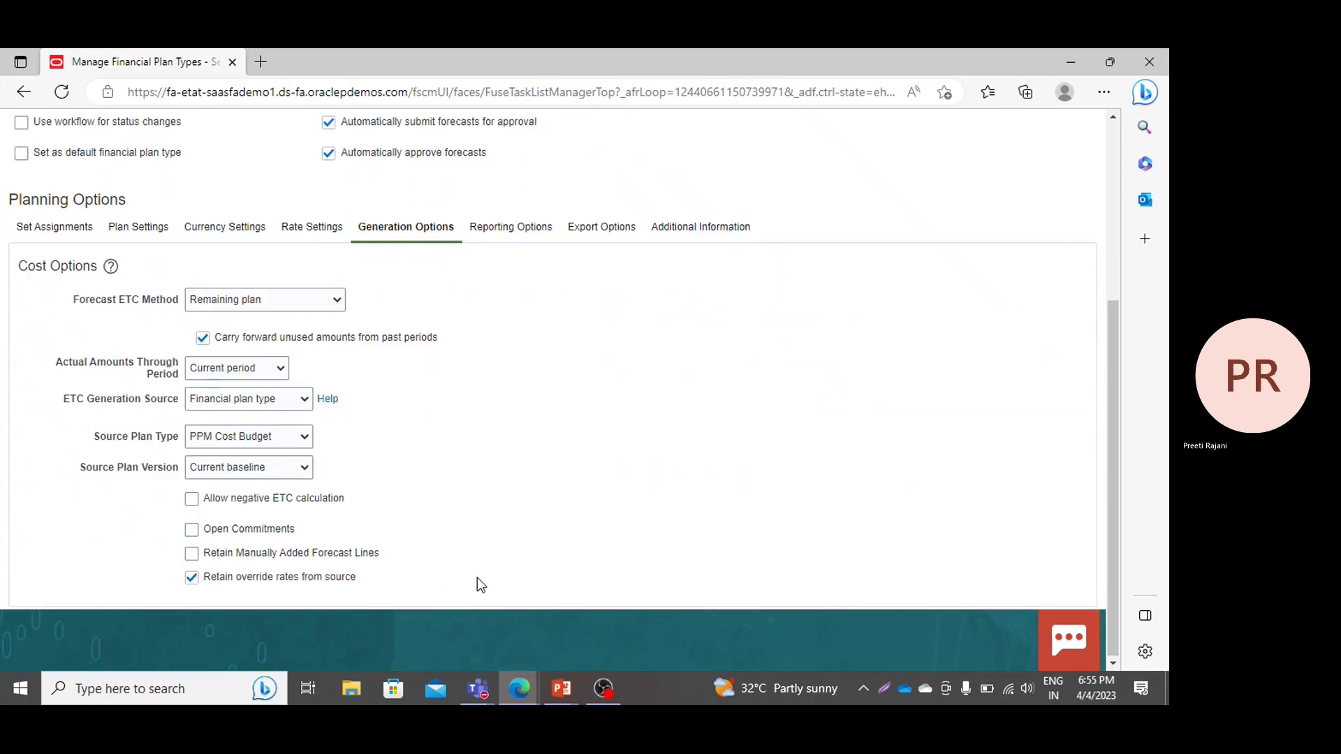
pyautogui.click(191, 500)
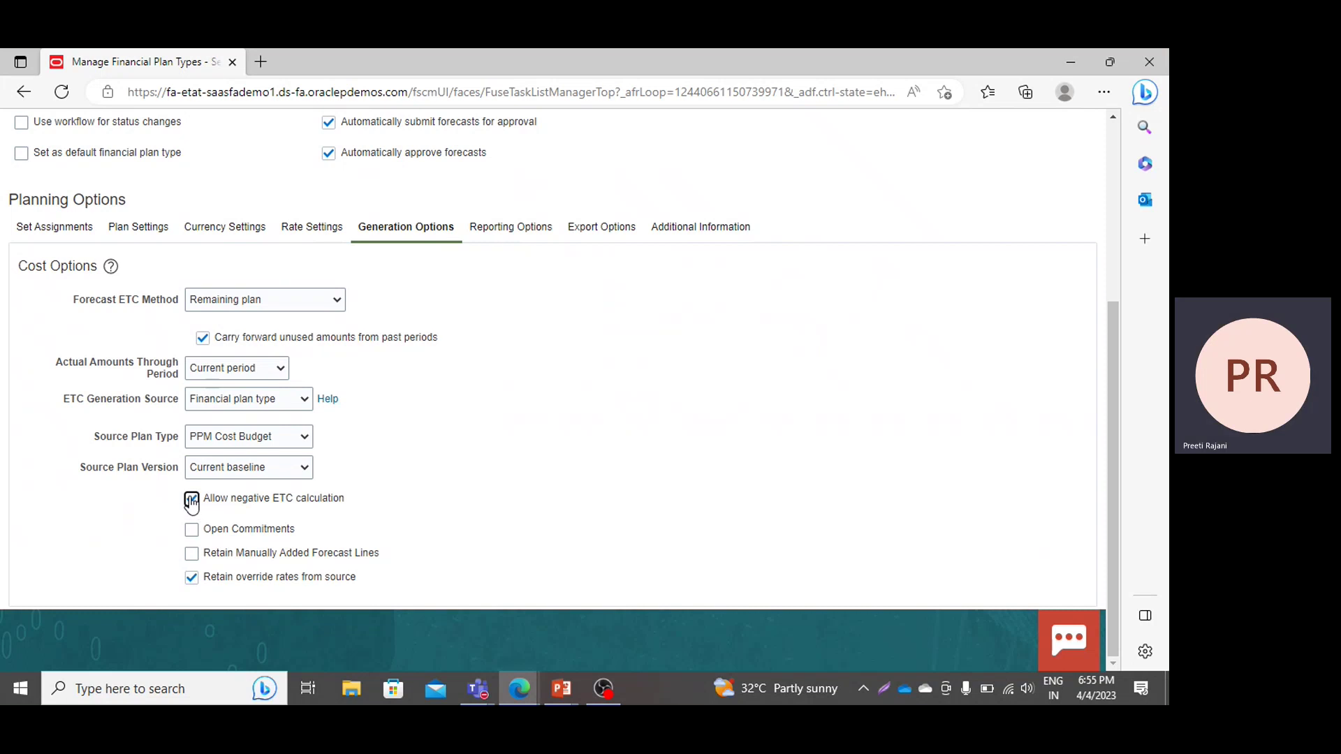
pyautogui.click(191, 531)
pyautogui.click(192, 557)
# Review the reporting options and additional information, and try to save and close the PPM Forecast plan type.
pyautogui.click(518, 227)
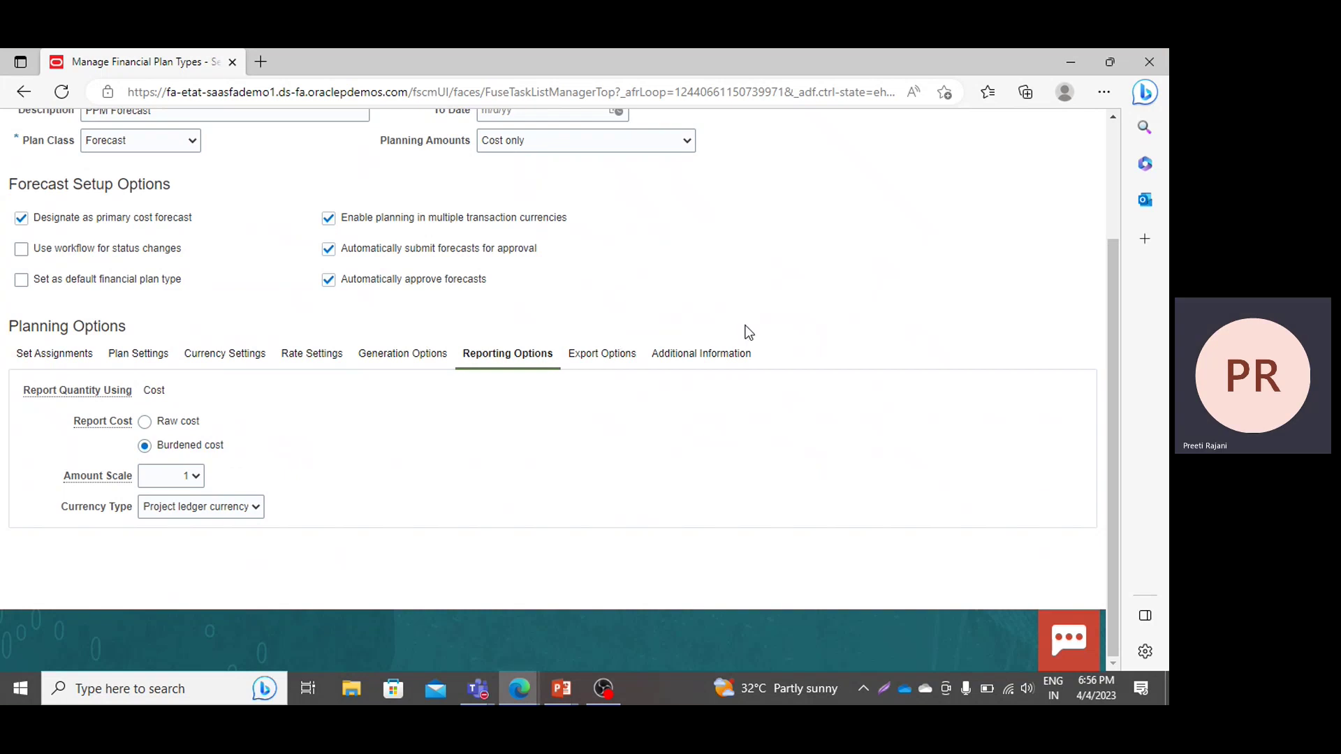
pyautogui.click(623, 365)
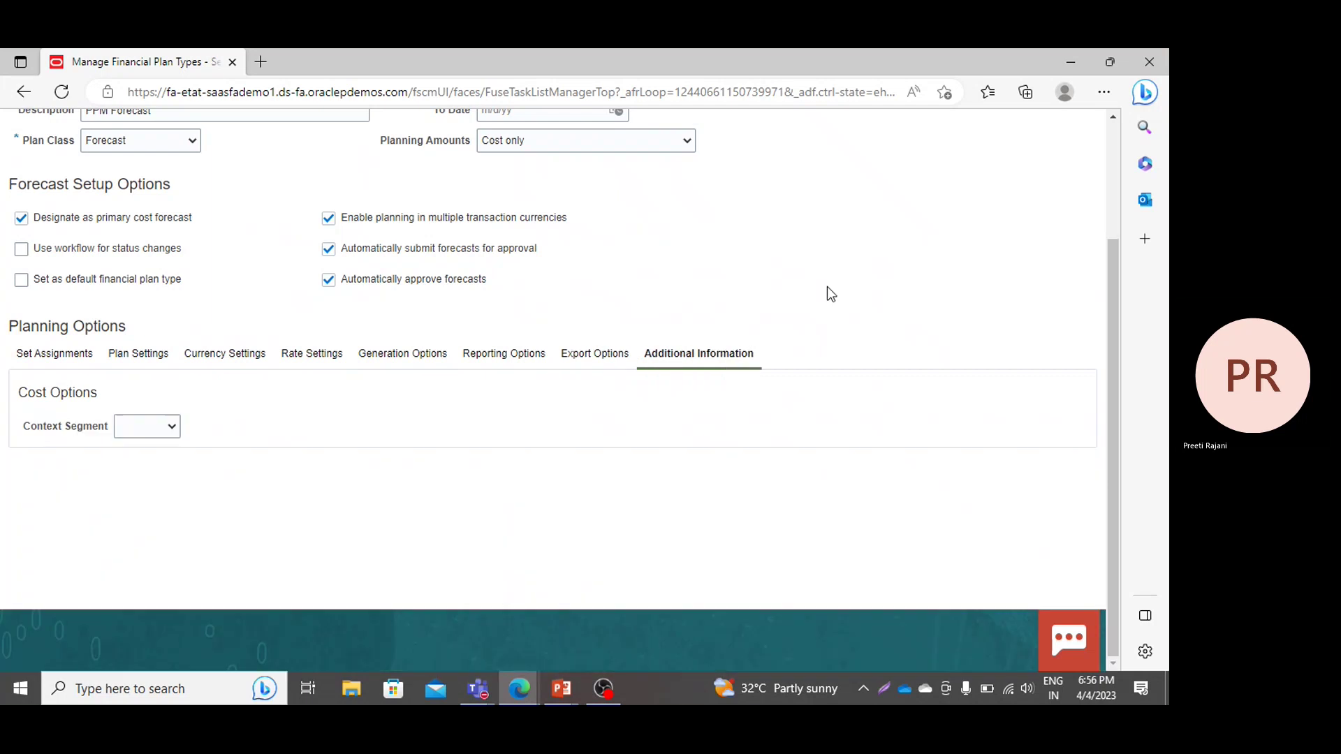
pyautogui.scroll(1, 829, 292)
pyautogui.scroll(2, 827, 286)
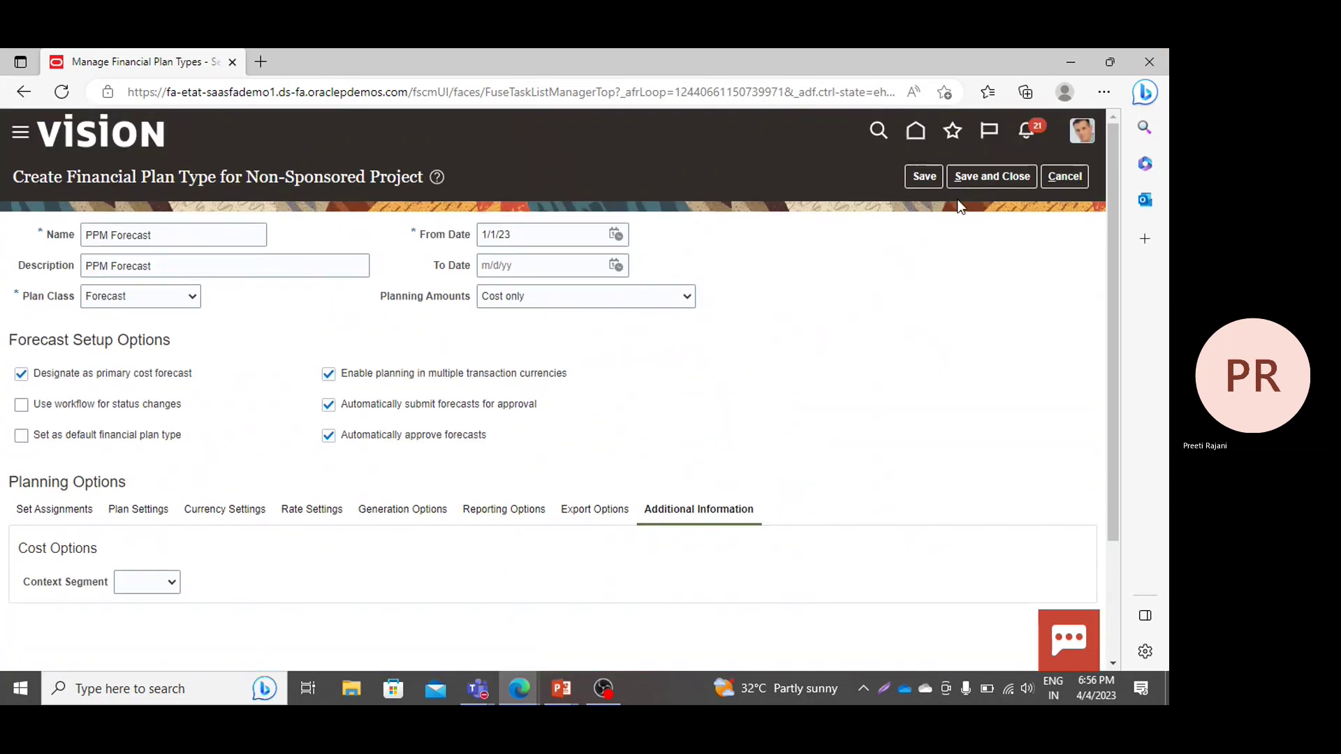
pyautogui.click(980, 176)
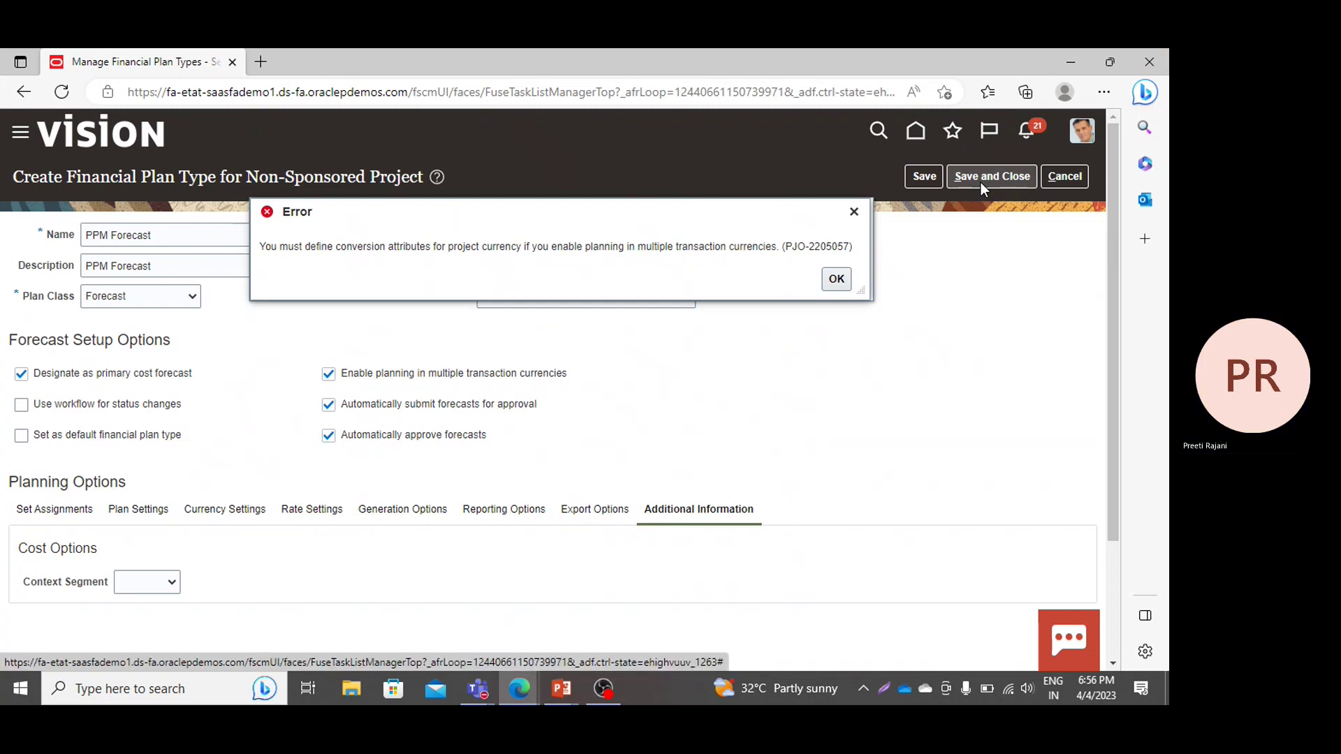
pyautogui.click(837, 279)
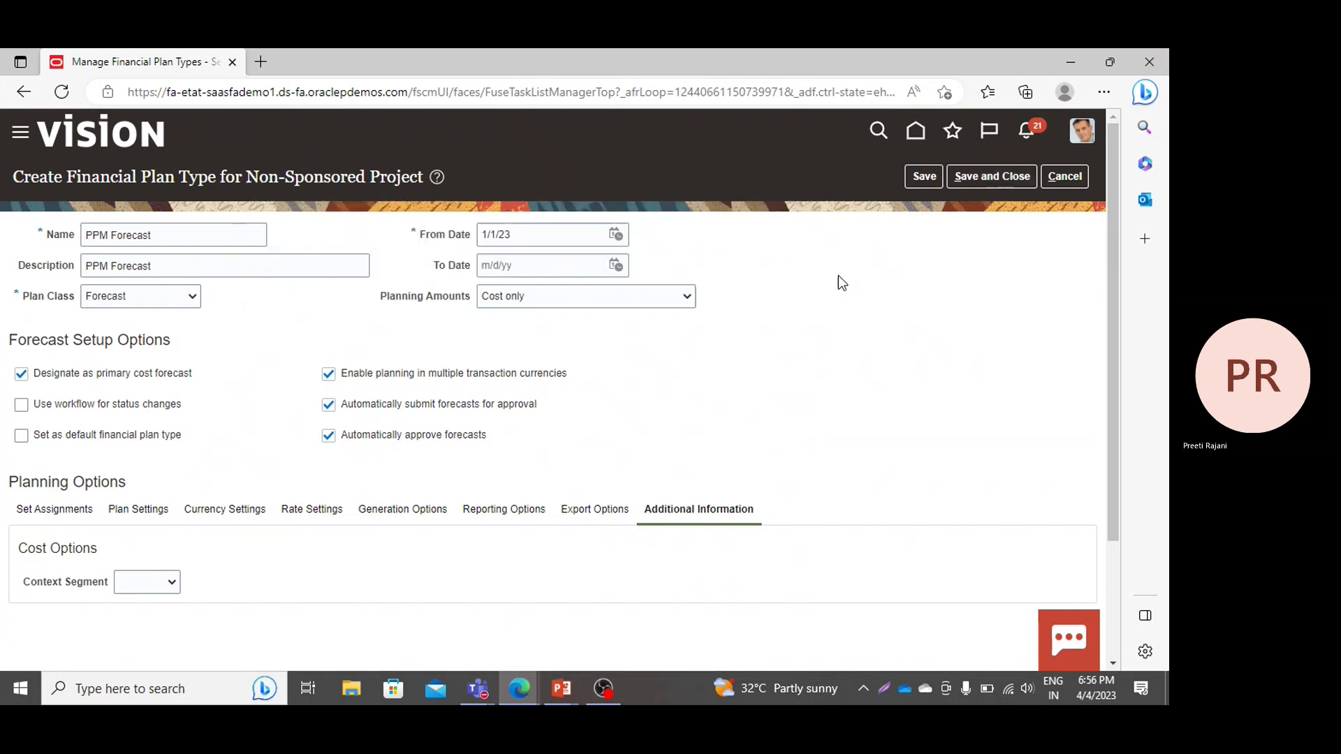
# In the currency settings, set the cost rate type to Corporate.
pyautogui.click(207, 511)
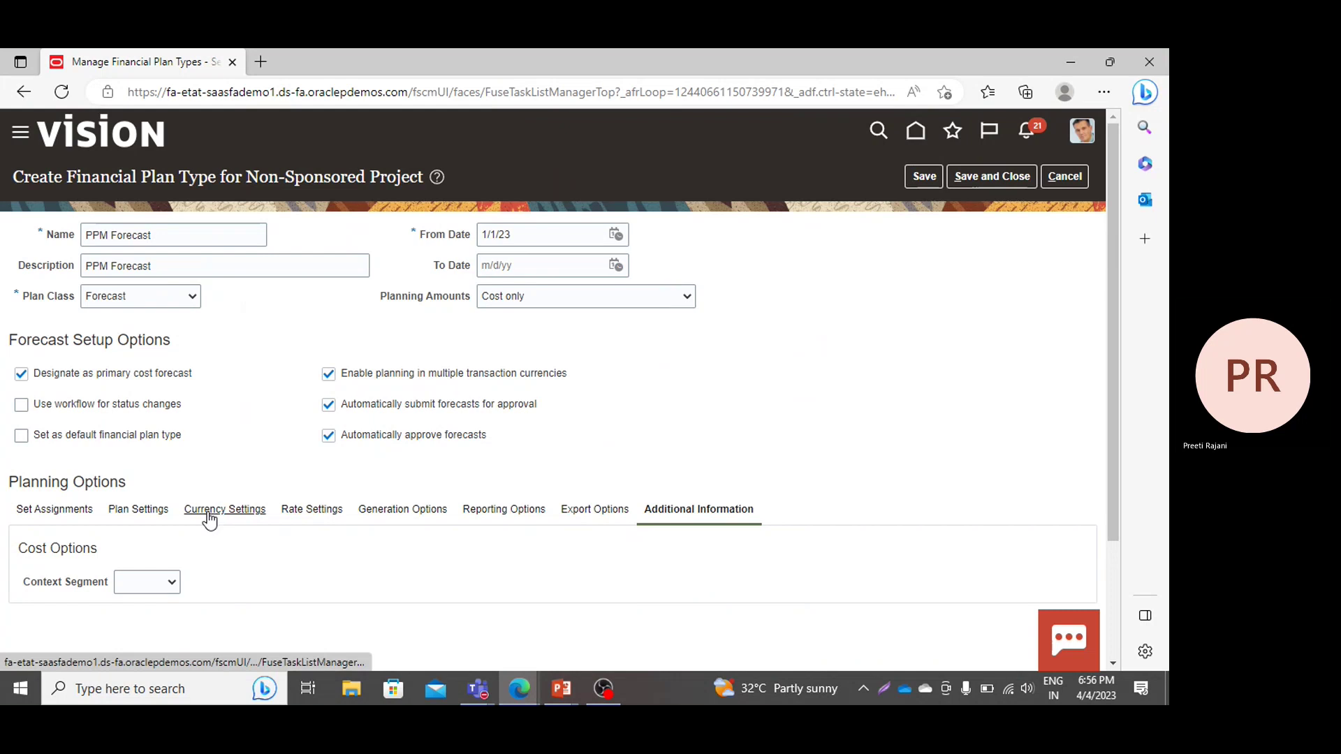
pyautogui.scroll(-1, 363, 622)
pyautogui.scroll(-2, 364, 622)
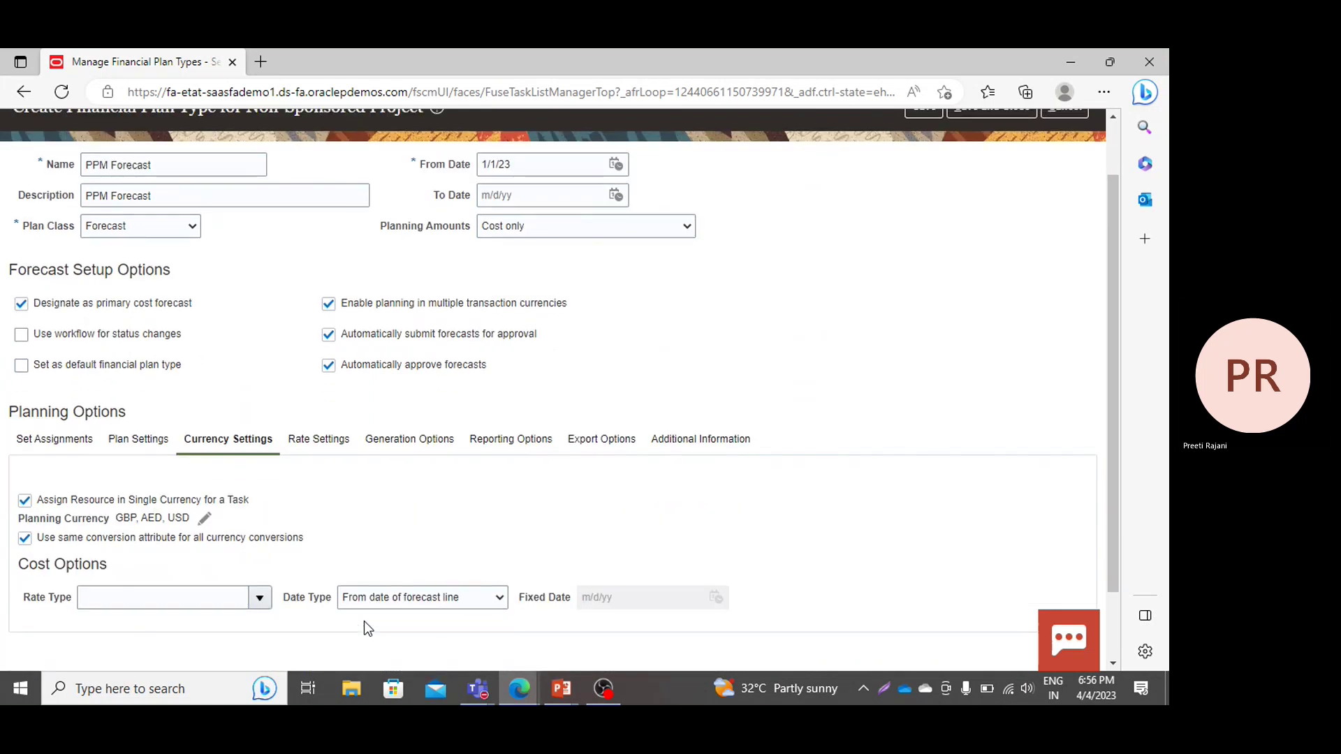
pyautogui.click(201, 526)
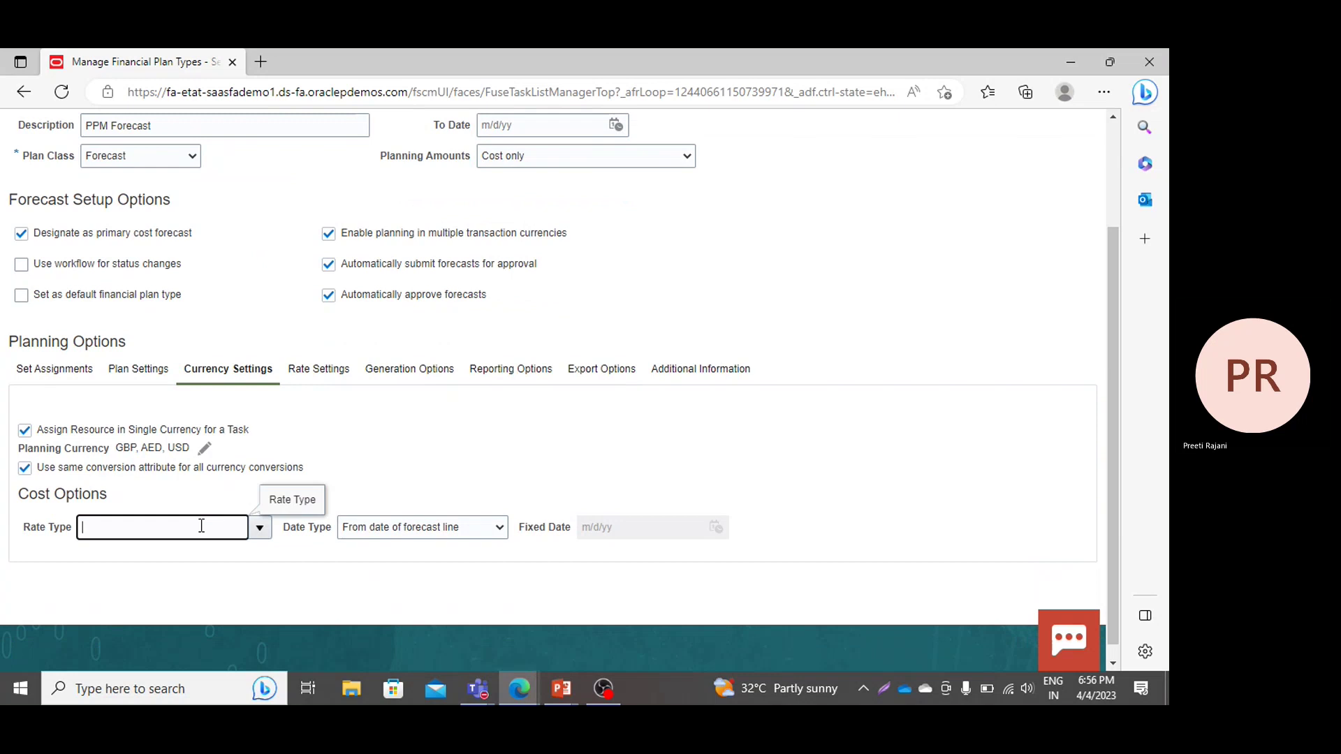
pyautogui.write('corp')
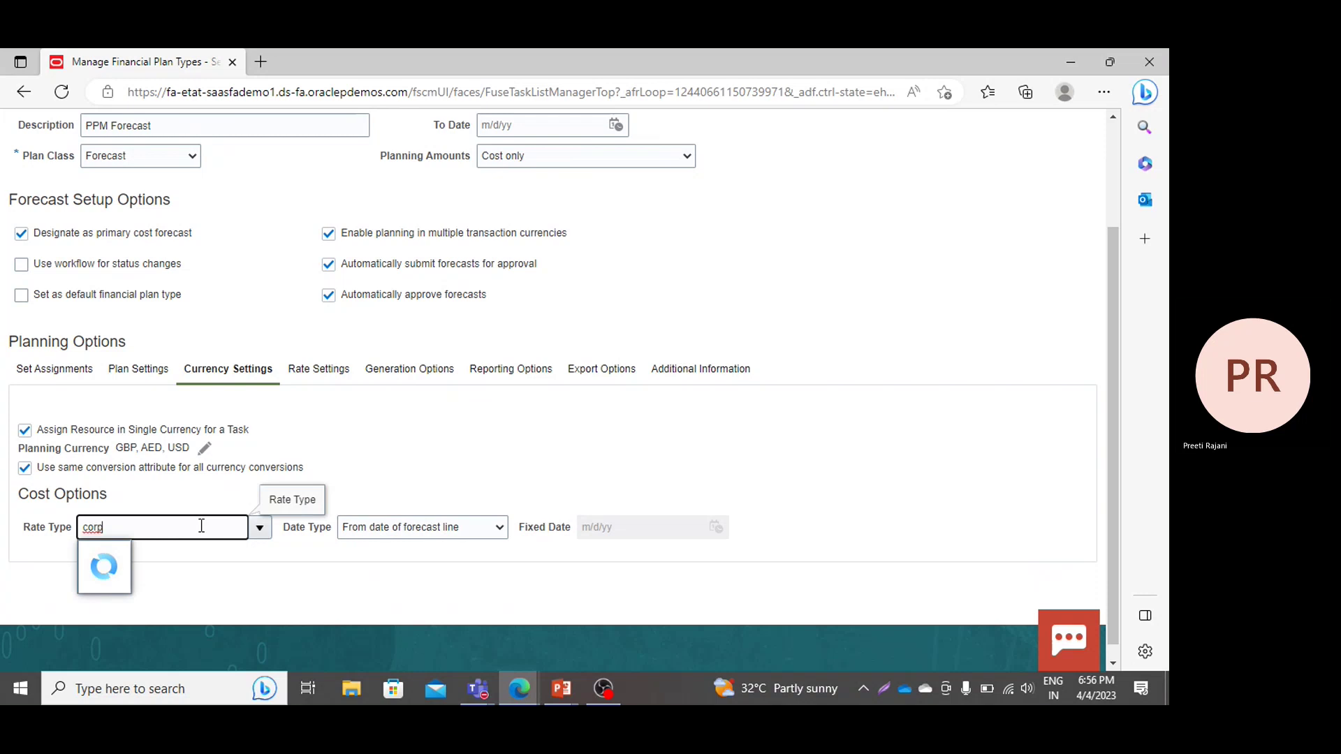
pyautogui.click(181, 556)
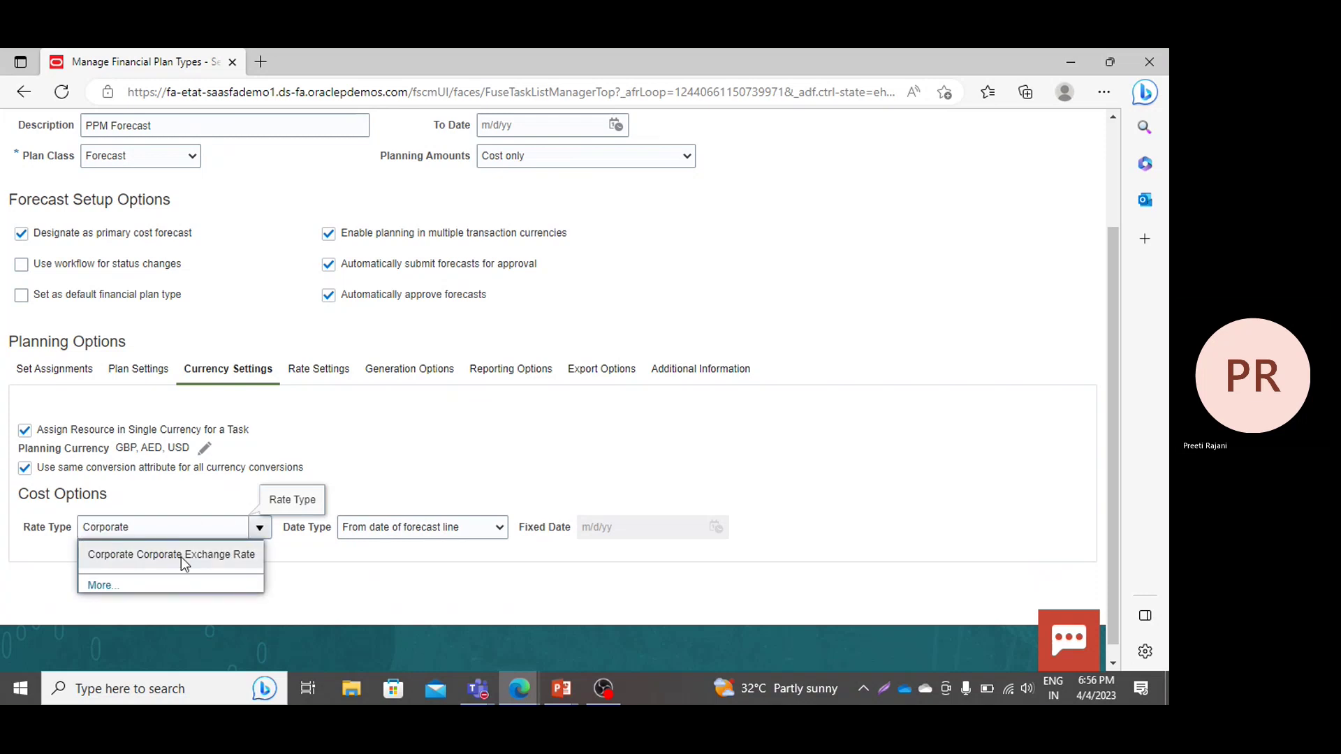
# Save and close the PPM Forecast plan type, and finish managing financial plan types.
pyautogui.scroll(2, 903, 246)
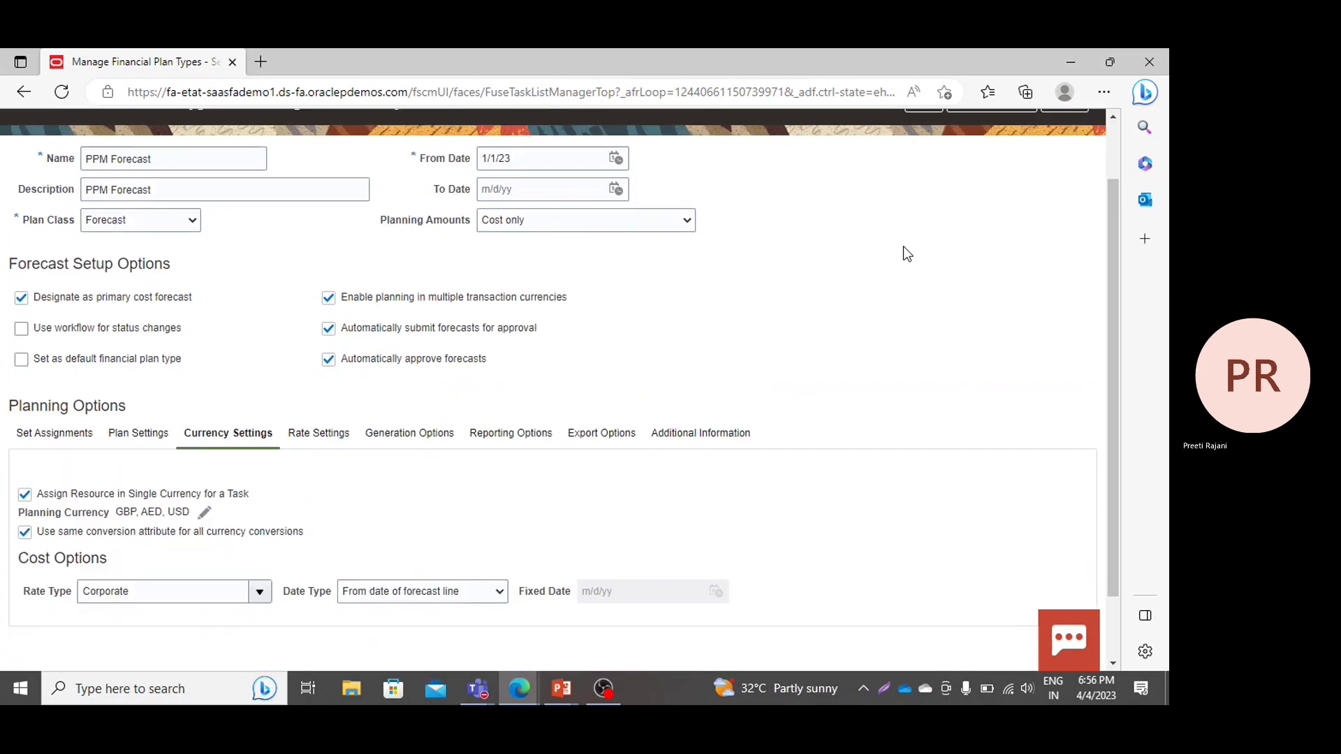
pyautogui.click(994, 176)
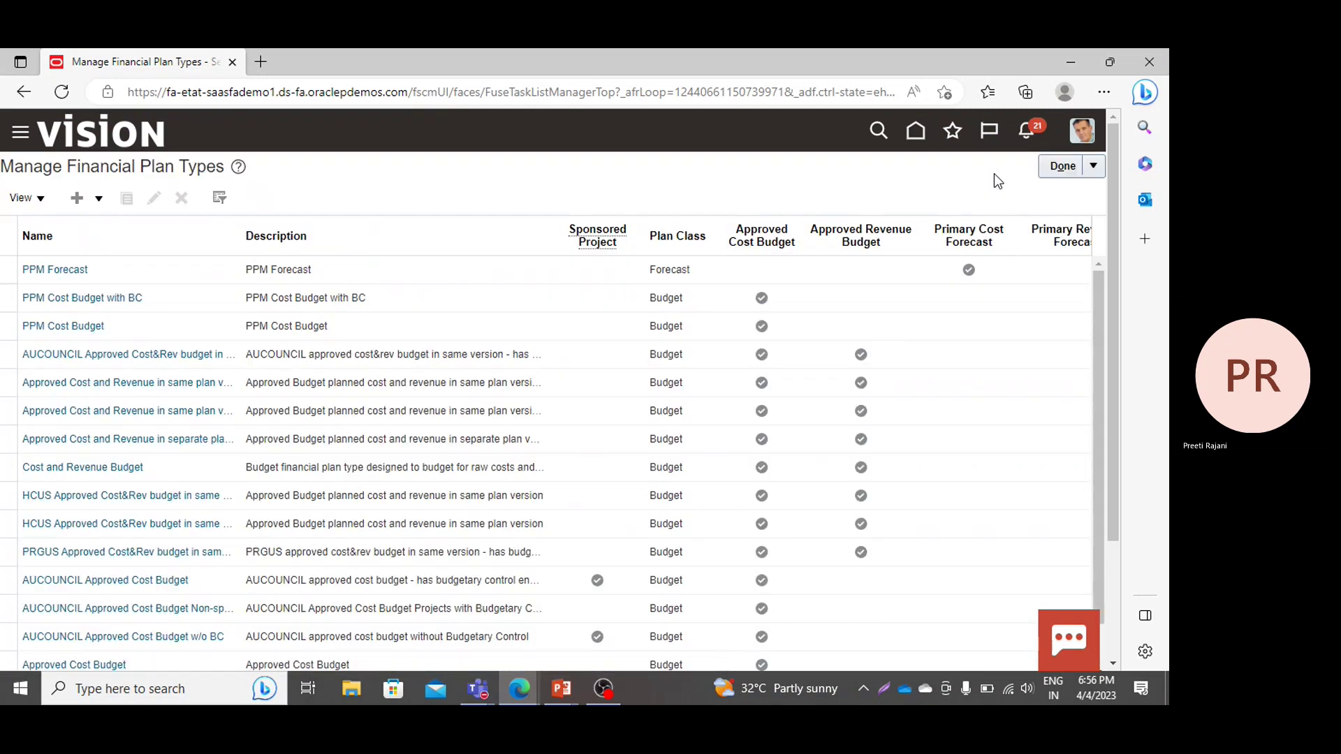
pyautogui.click(1064, 168)
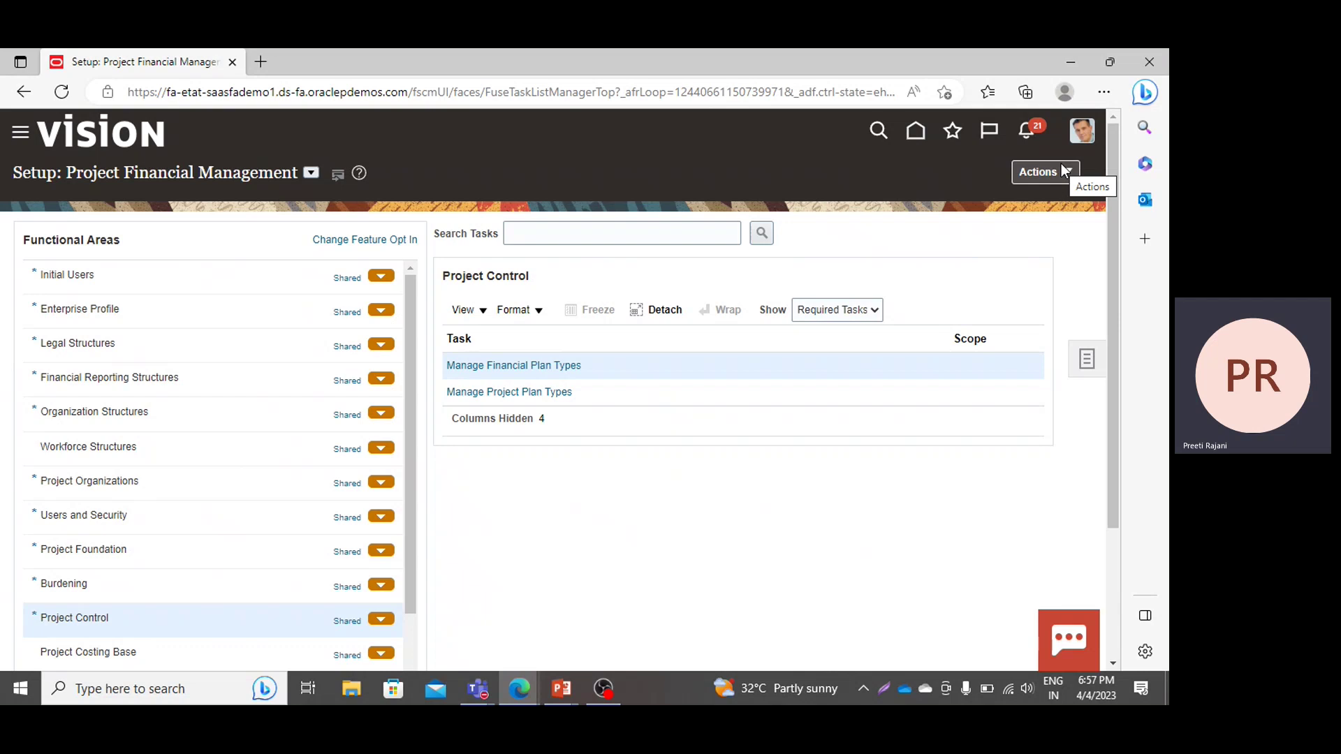
# Switch to the Day 7 PPM presentation in PowerPoint and go to the Rate Schedule slide.
pyautogui.hotkey('alt', 'Tab')
pyautogui.hotkey('alt', 'Tab')
pyautogui.hotkey('alt', 'Tab')
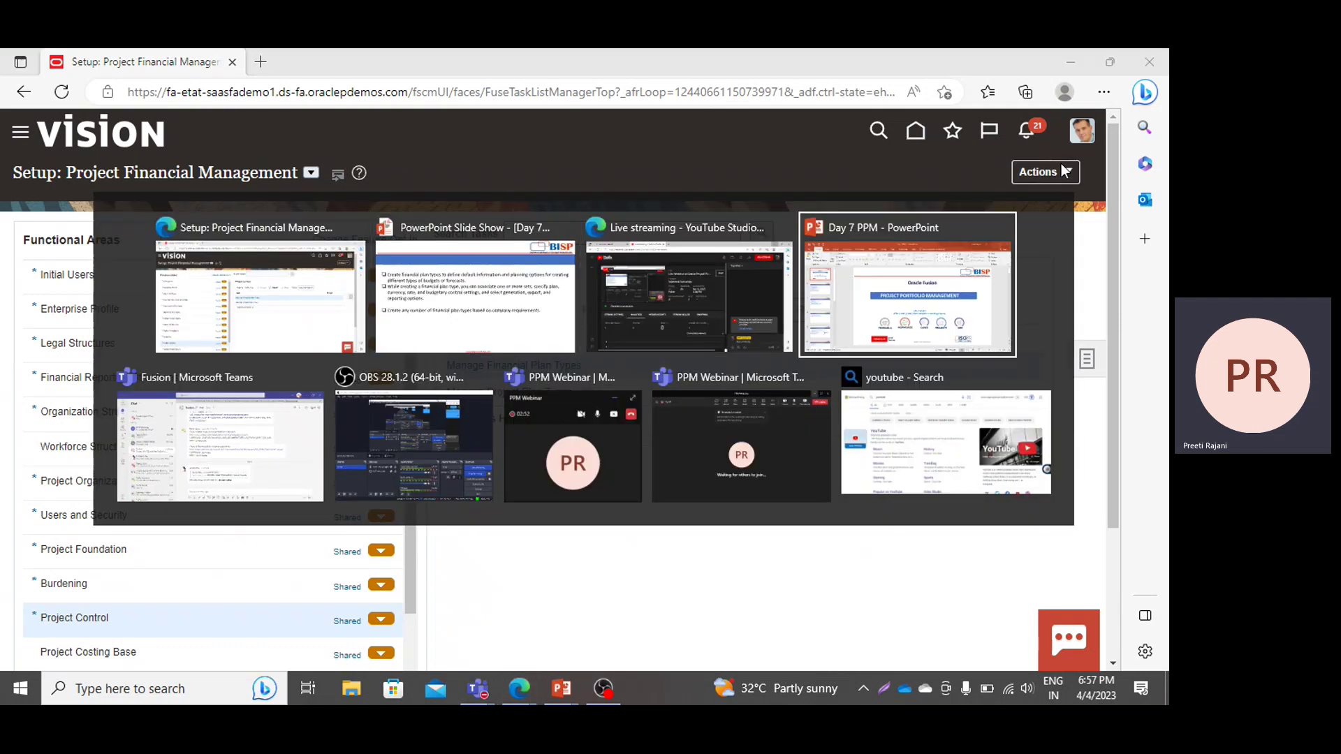
pyautogui.press('Down')
pyautogui.press('Down')
pyautogui.press('Down')
pyautogui.press('Down')
pyautogui.press('Down')
pyautogui.press('Down')
pyautogui.press('Down')
pyautogui.press('Down')
pyautogui.press('Down')
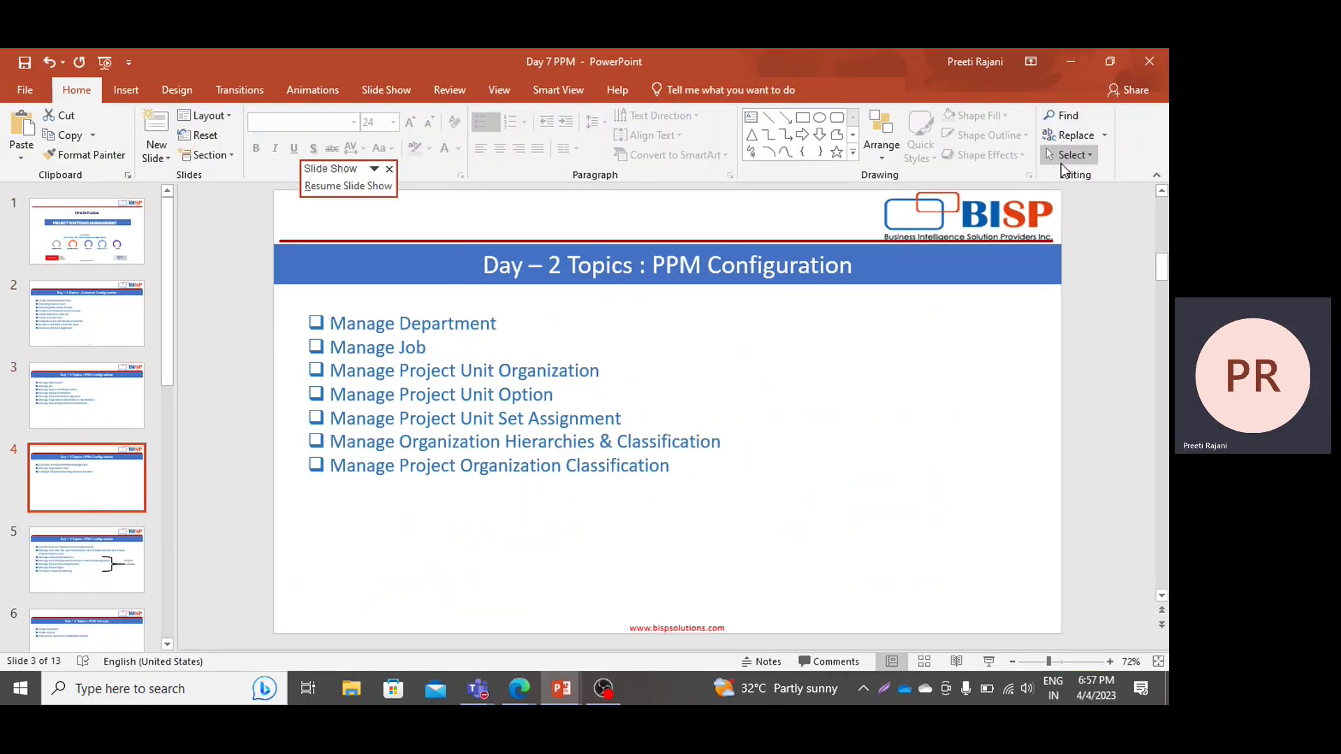
pyautogui.press('Down')
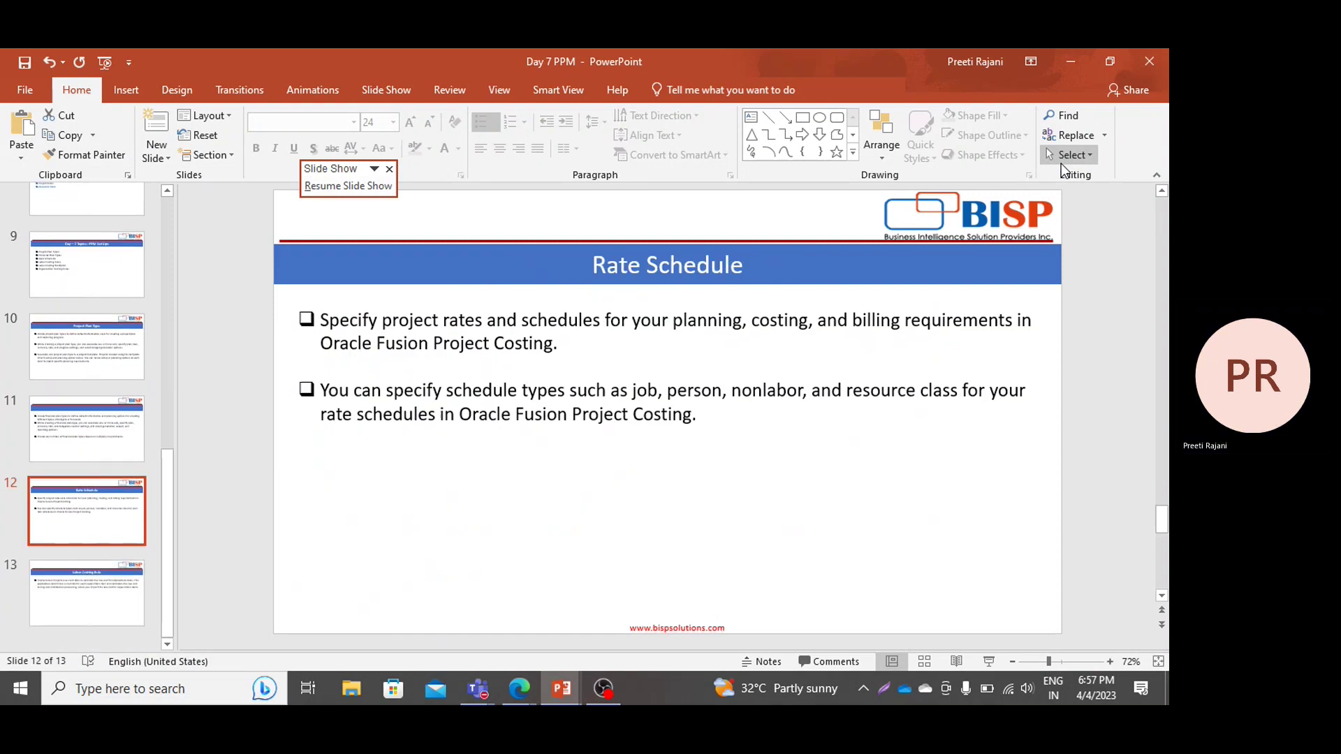
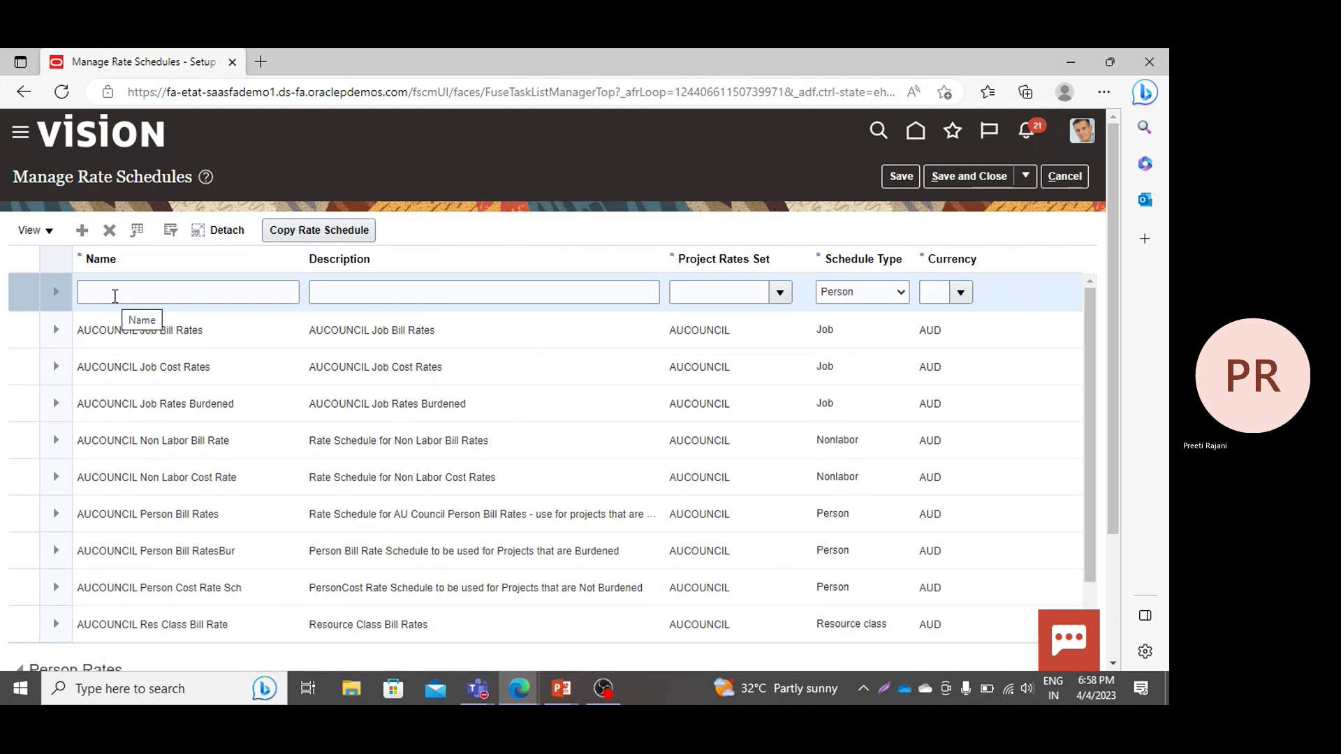
# Name the new rate schedule PPM Employee Rate Schedule and use the same text as its description.
pyautogui.click(115, 296)
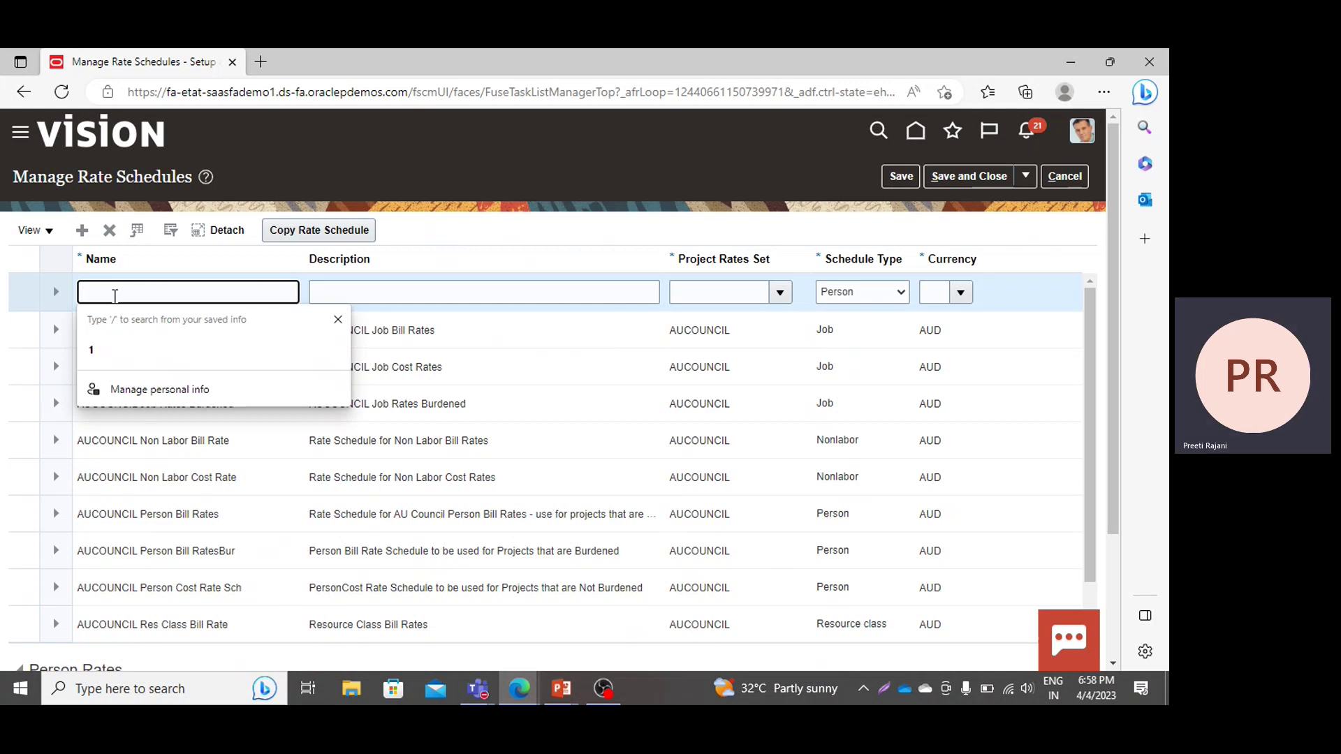
pyautogui.write('PPM Emp')
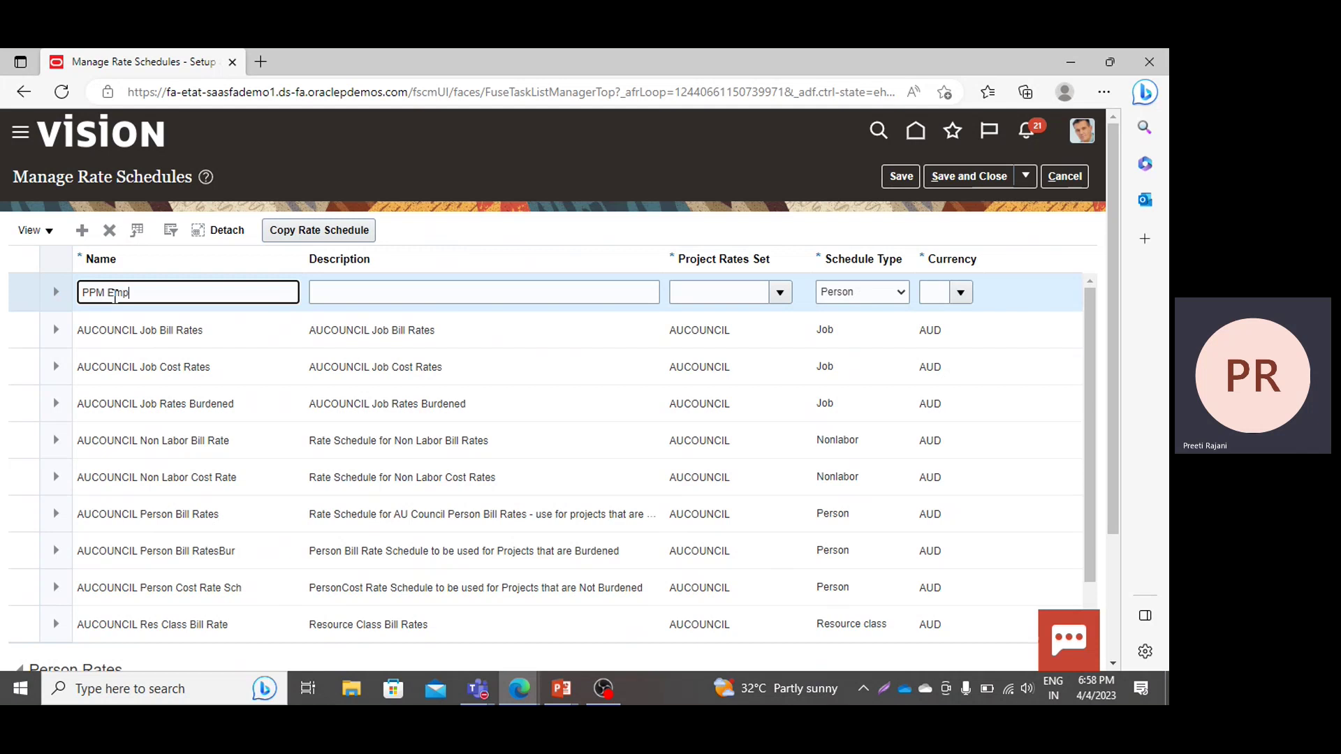
pyautogui.write('loye')
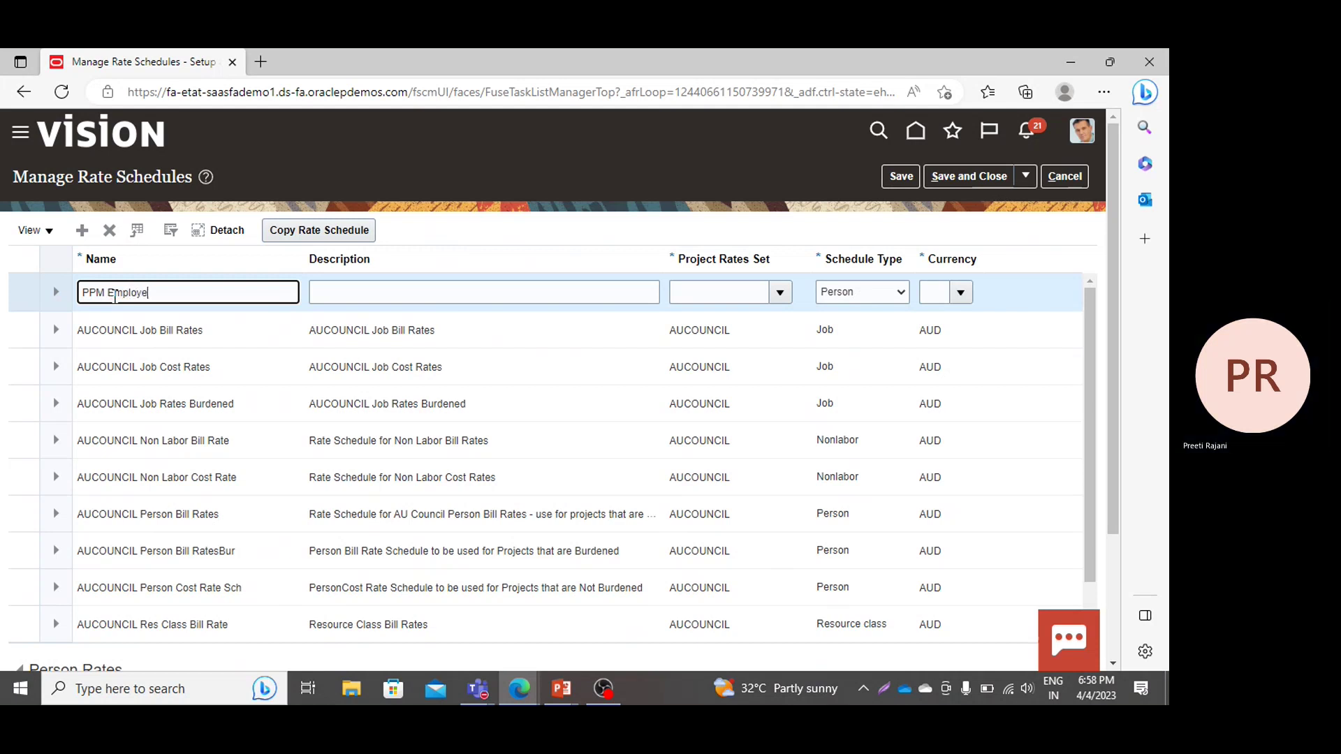
pyautogui.write('e Rate')
pyautogui.write('Schedule')
pyautogui.hotkey('ctrl', 'a')
pyautogui.hotkey('ctrl', 'c')
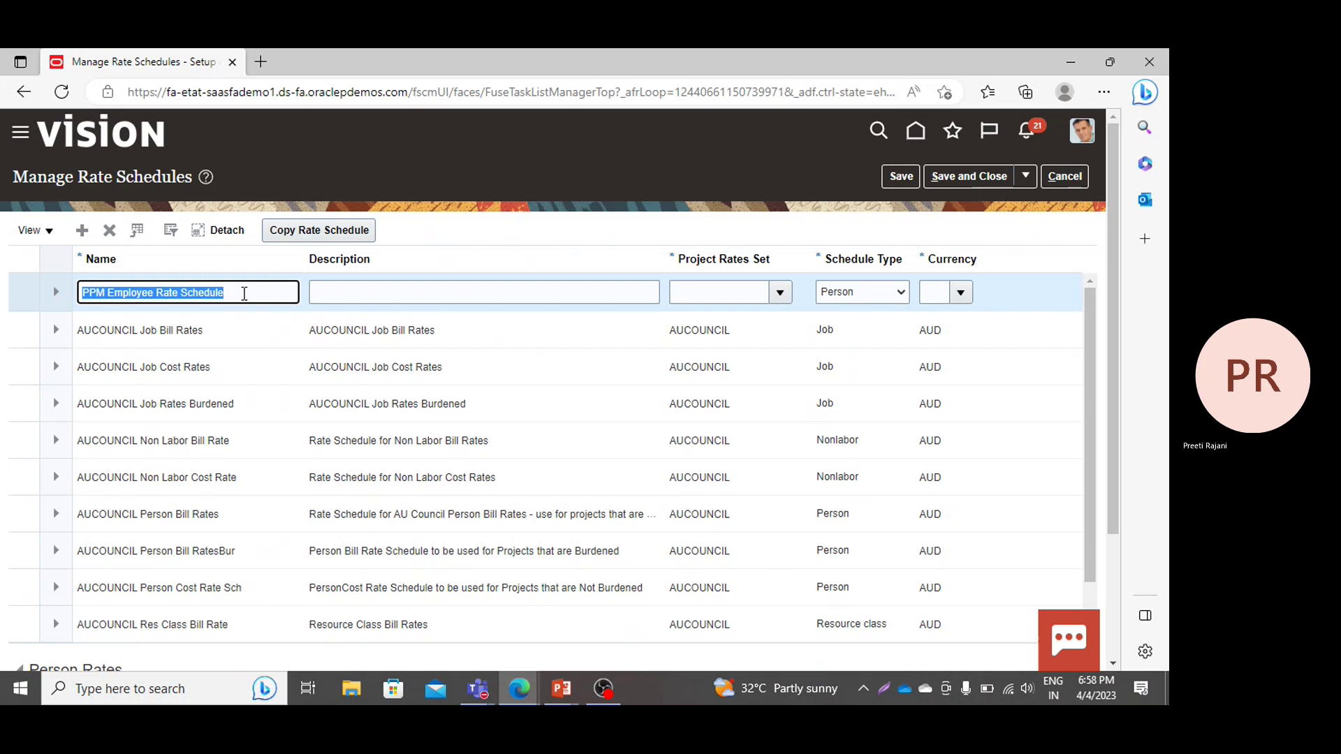
pyautogui.click(342, 294)
pyautogui.hotkey('ctrl', 'v')
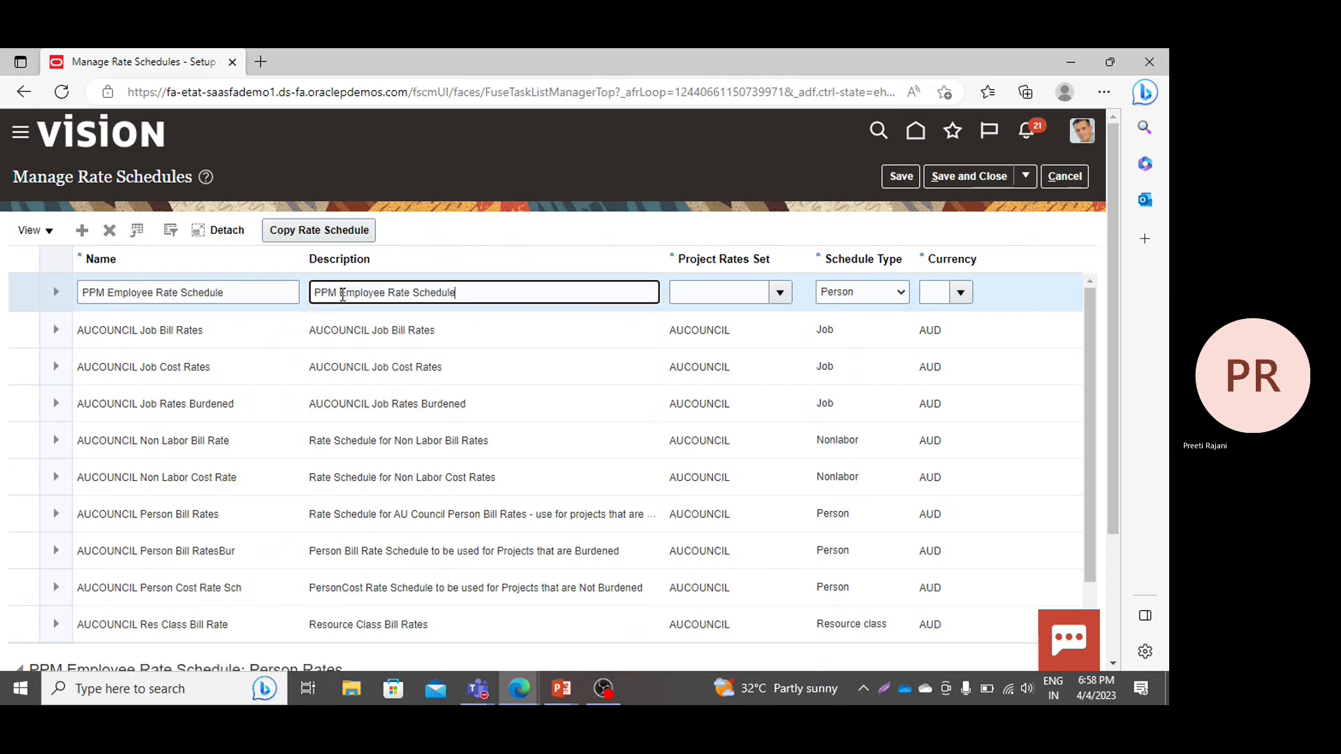
# Assign the COMMON project rates set to the PPM Employee Rate Schedule.
pyautogui.click(780, 292)
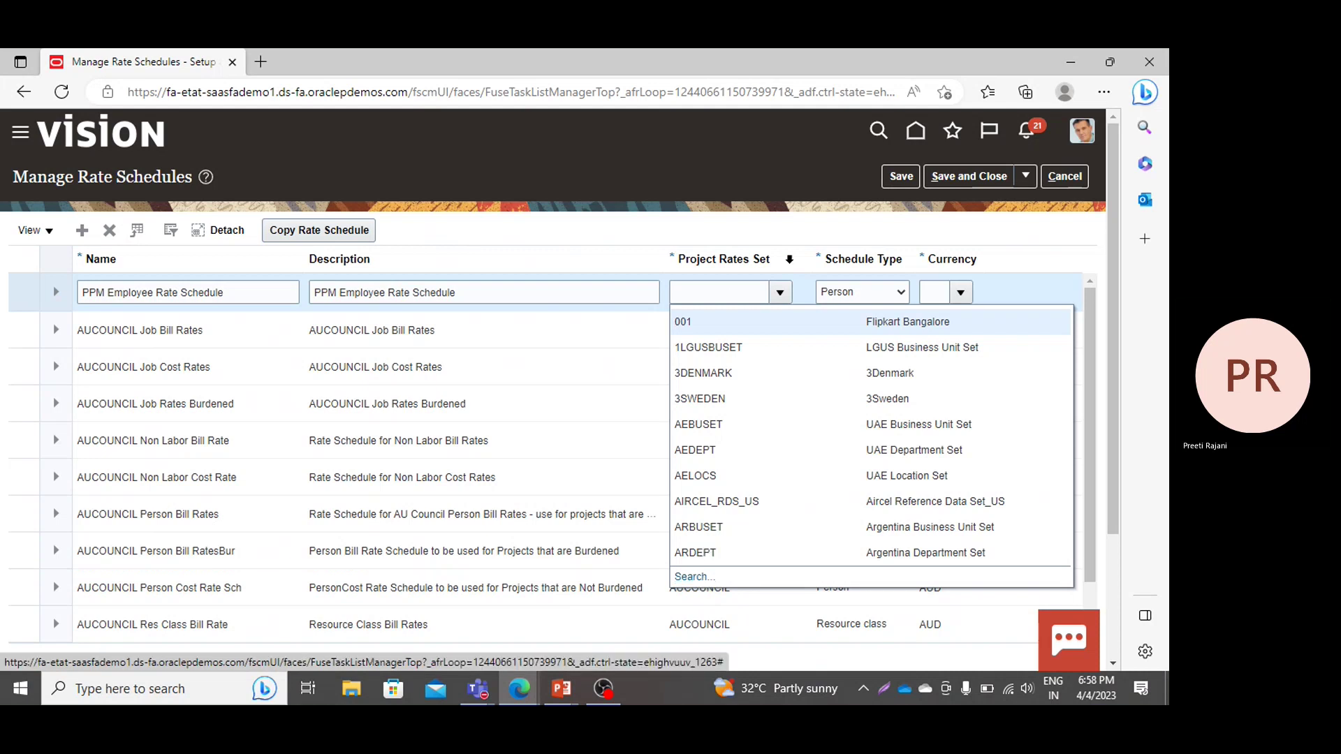
pyautogui.click(730, 297)
pyautogui.write('Common')
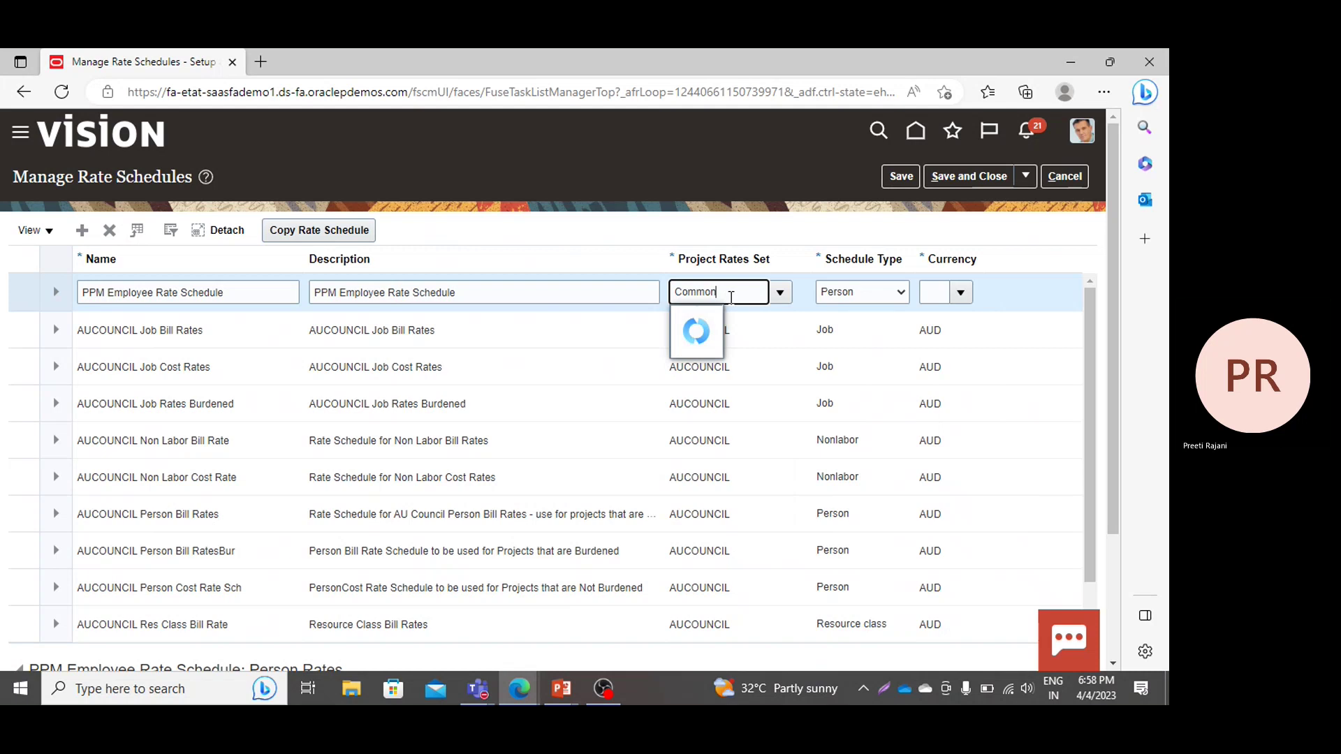
pyautogui.click(725, 326)
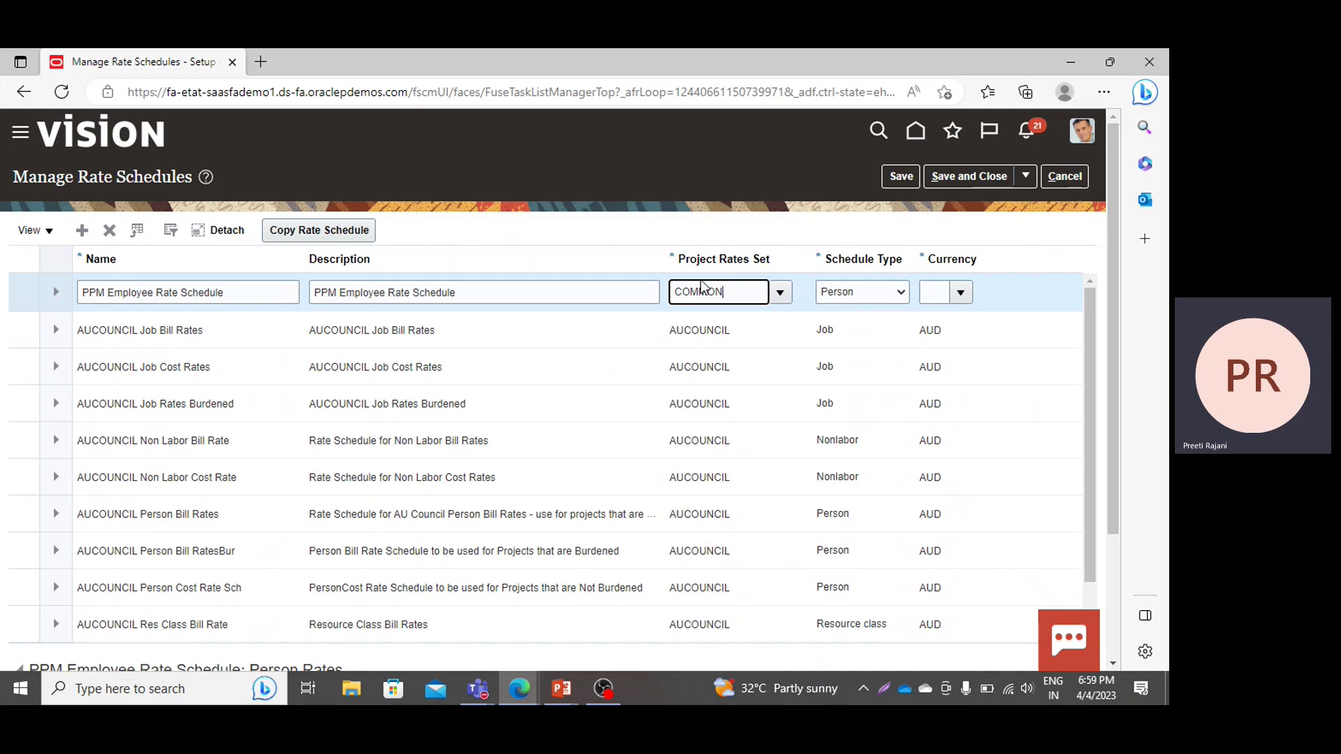
# Keep Person as the employee schedule's type and set its currency to USD.
pyautogui.click(869, 293)
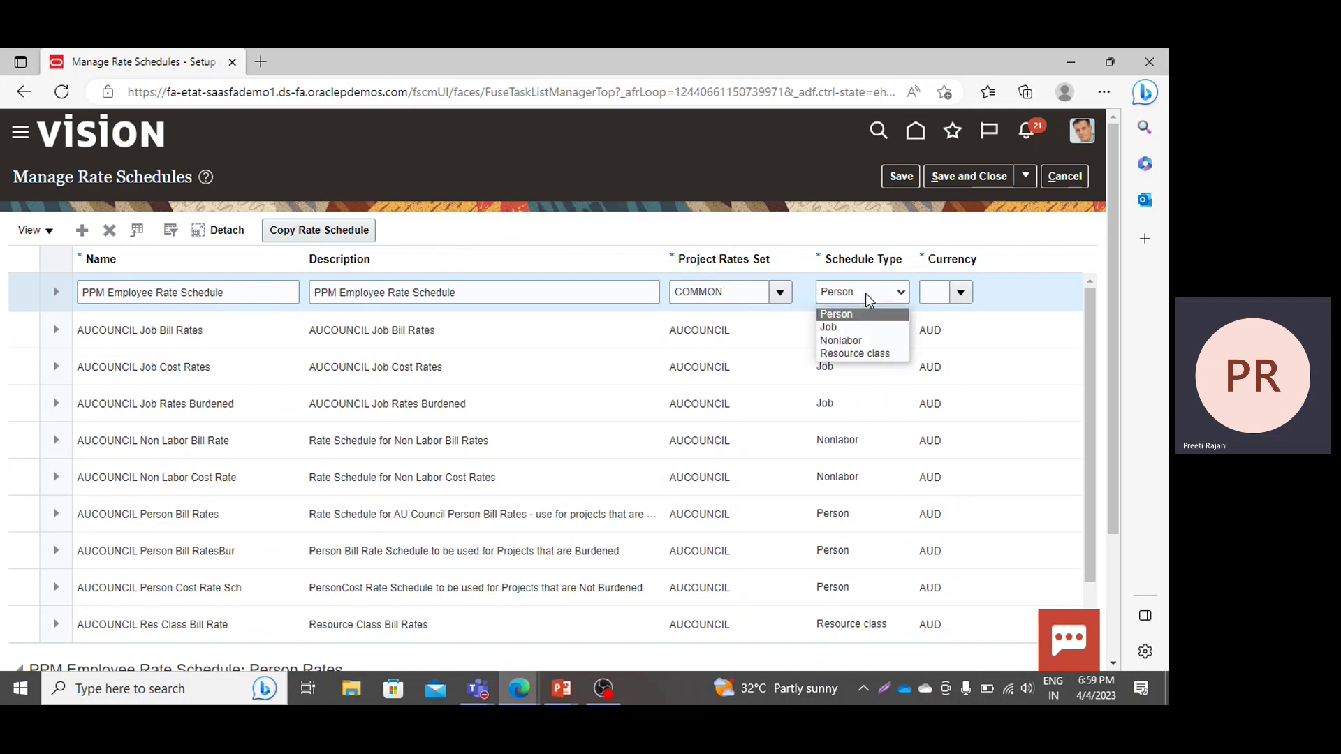
pyautogui.click(869, 293)
pyautogui.click(868, 293)
pyautogui.click(861, 316)
pyautogui.click(931, 292)
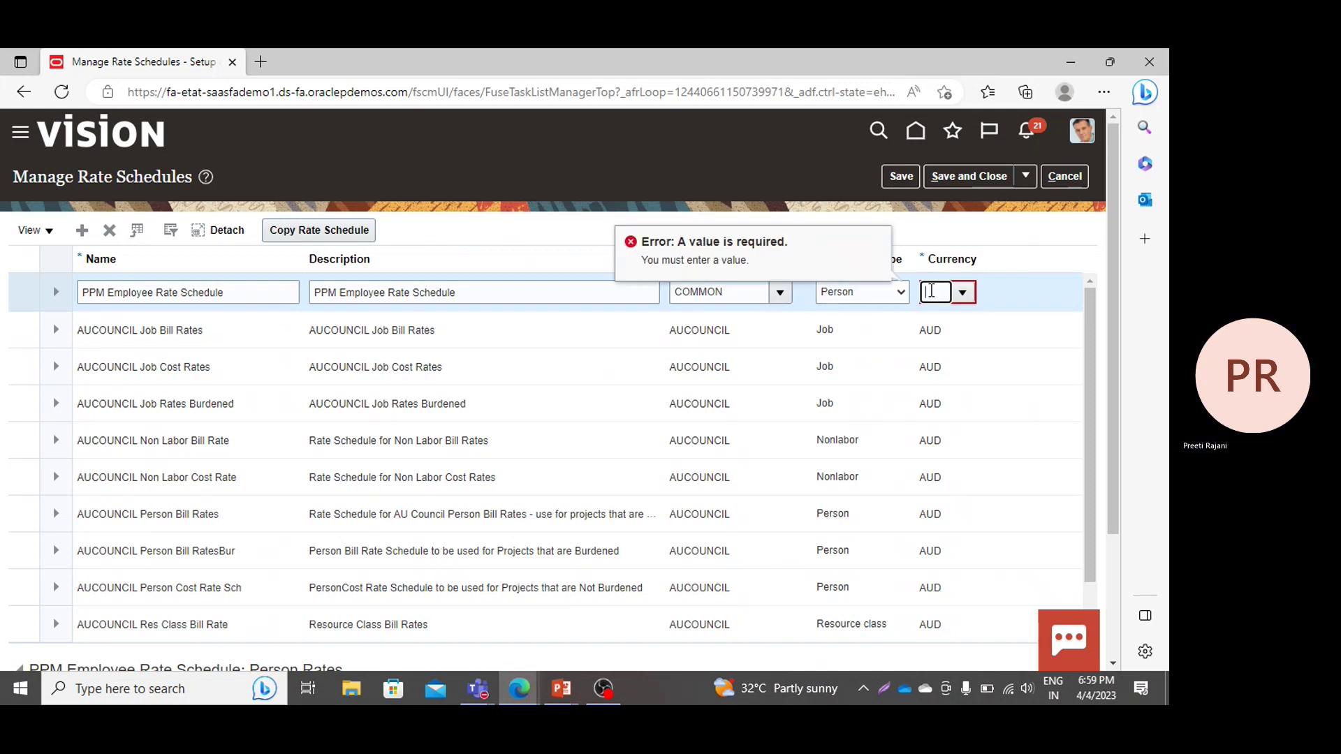
pyautogui.write('USD')
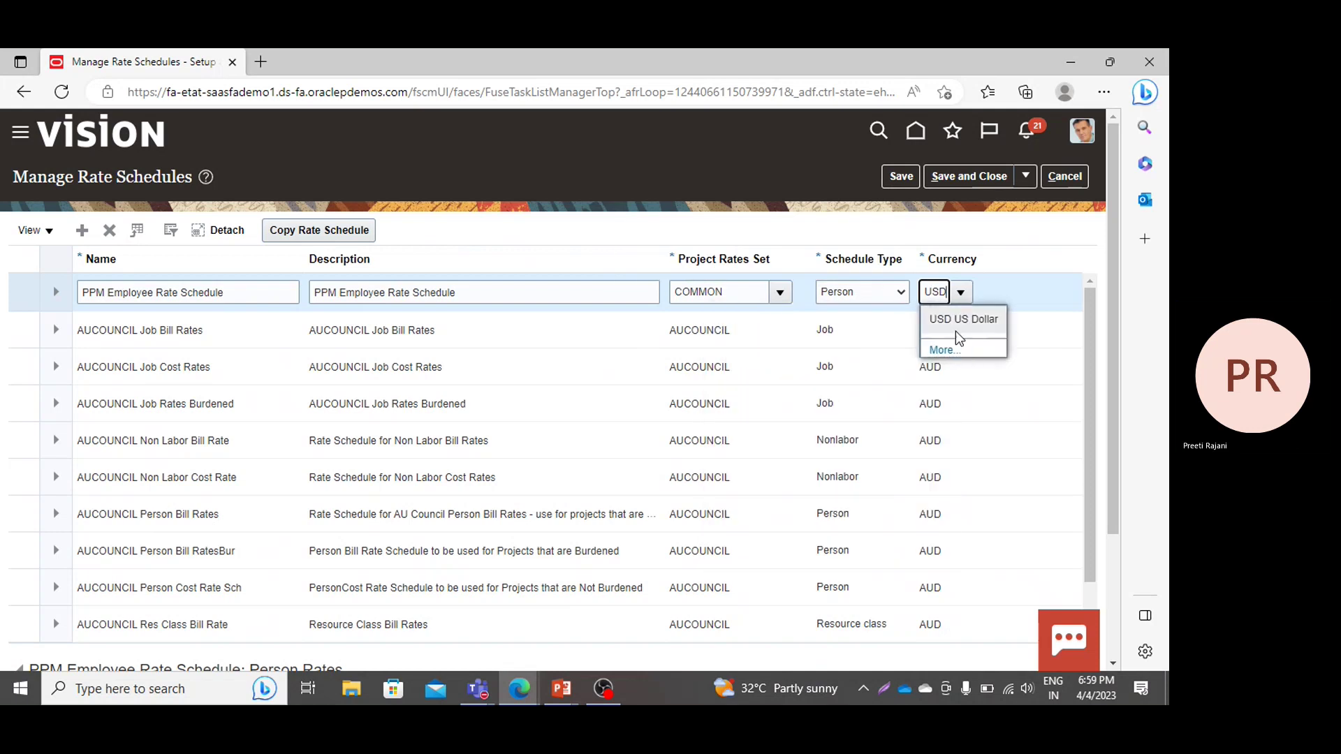
pyautogui.click(958, 326)
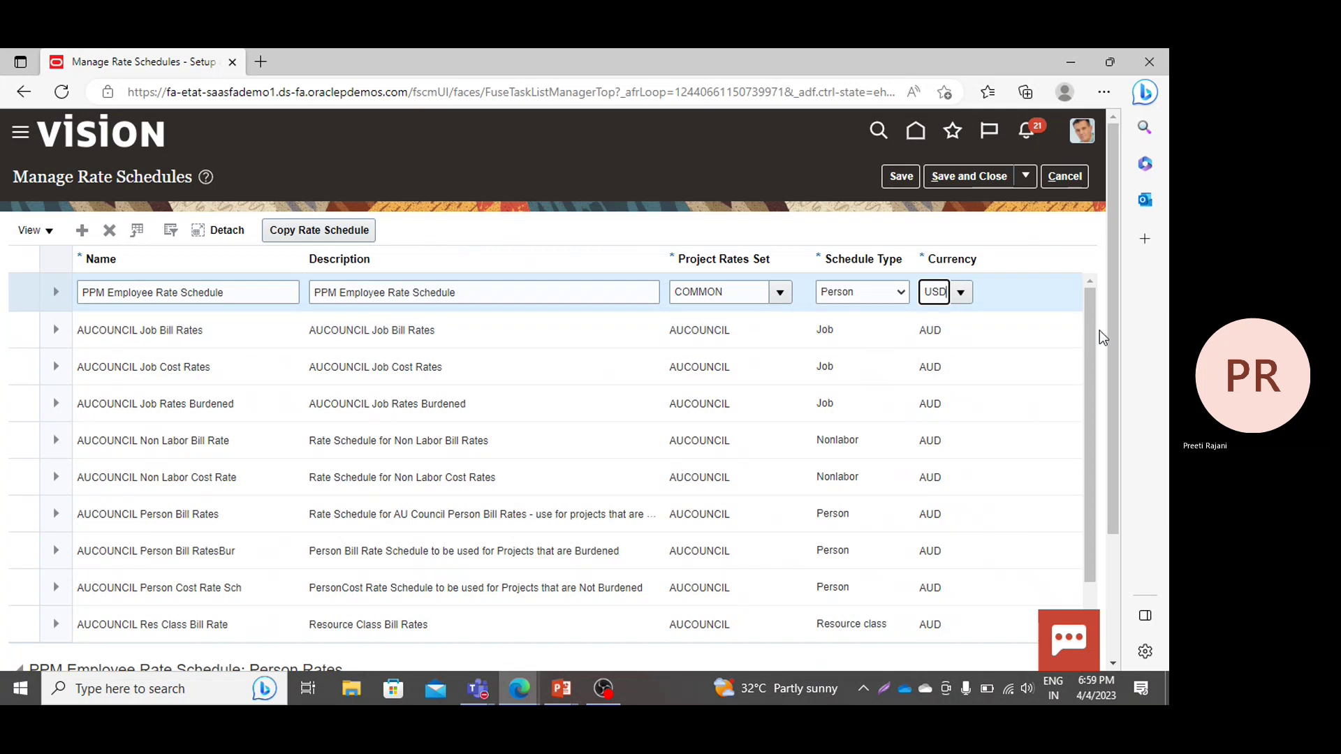
# Add a person rate line to the PPM Employee Rate Schedule with a from date of 1/1/23.
pyautogui.moveTo(1112, 329); pyautogui.dragTo(1119, 422)
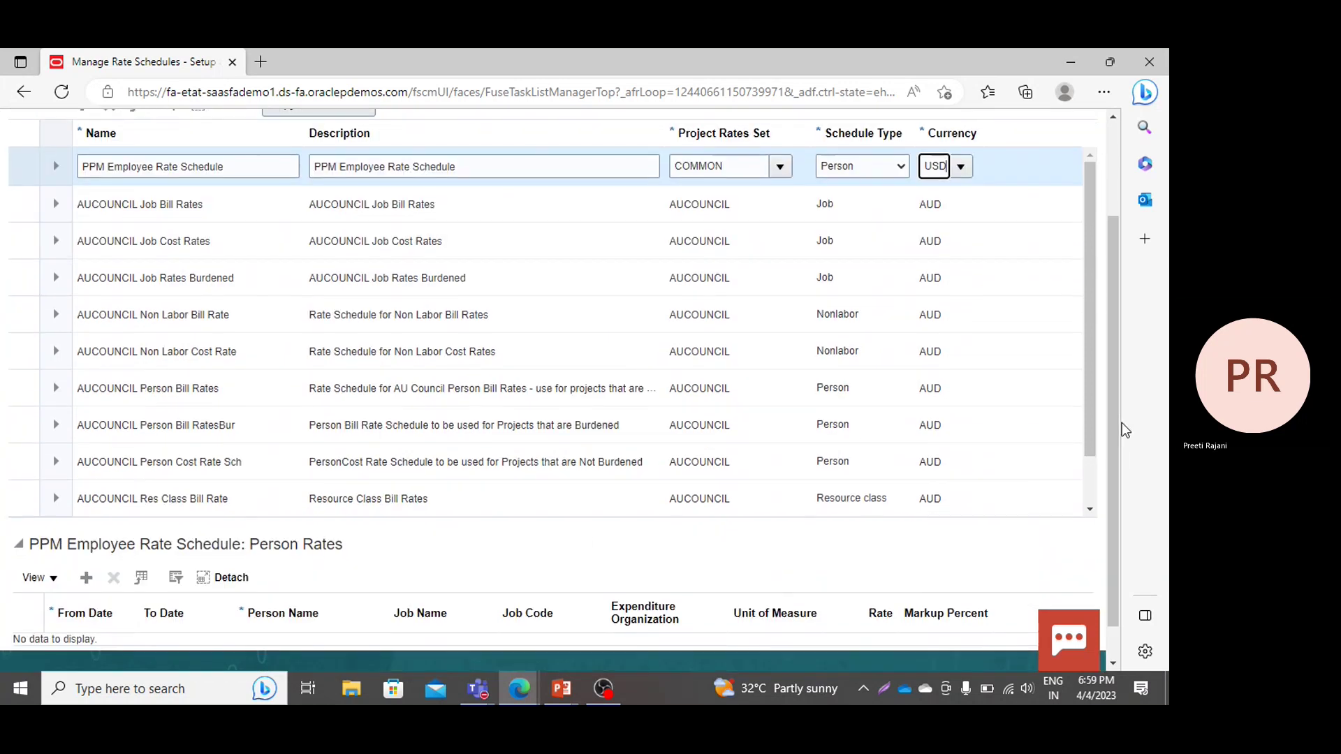
pyautogui.click(86, 577)
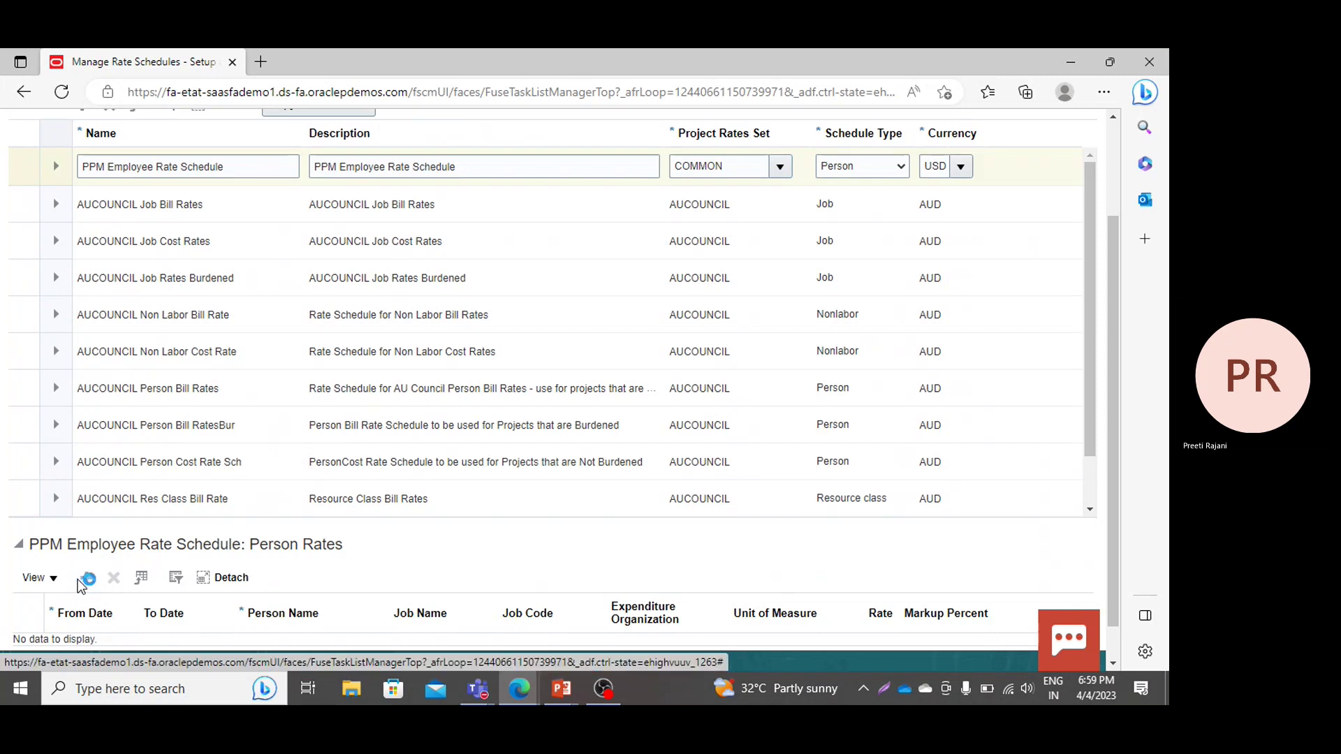
pyautogui.scroll(-2, 463, 553)
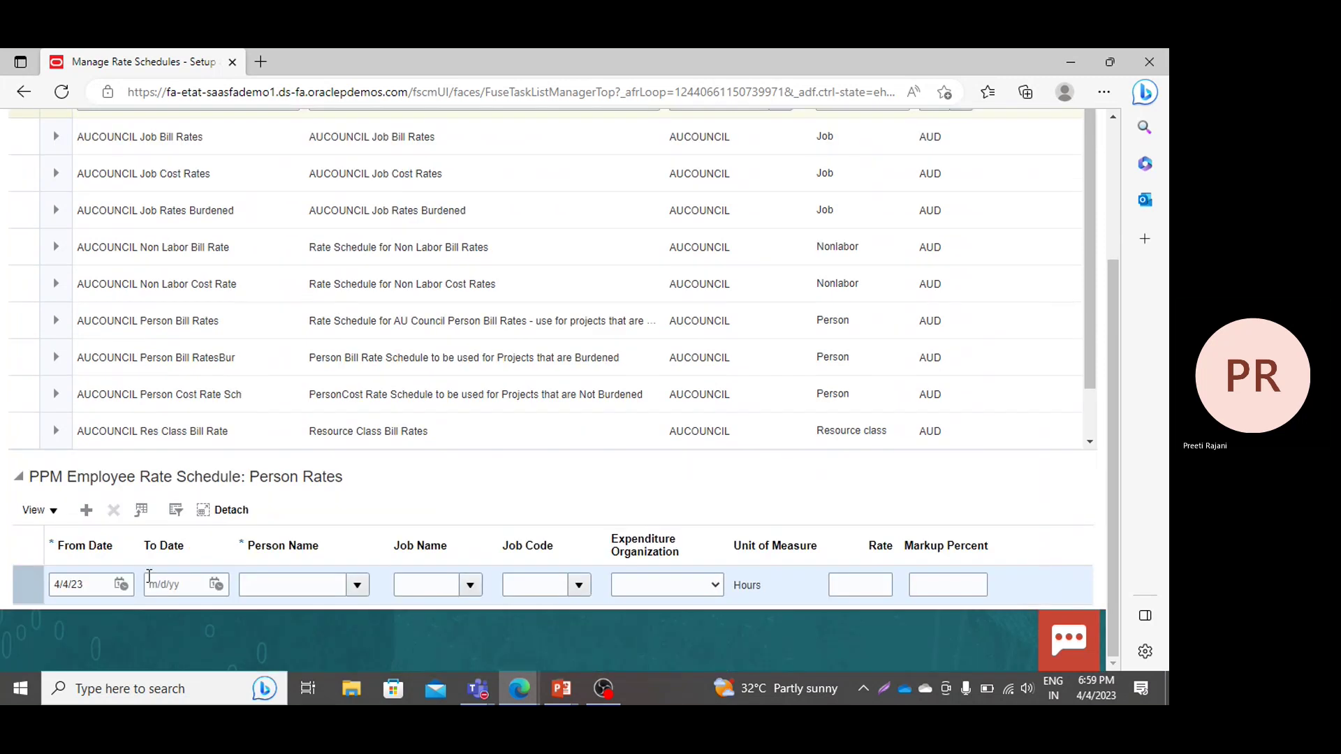
pyautogui.tripleClick(83, 587)
pyautogui.write('1/1/')
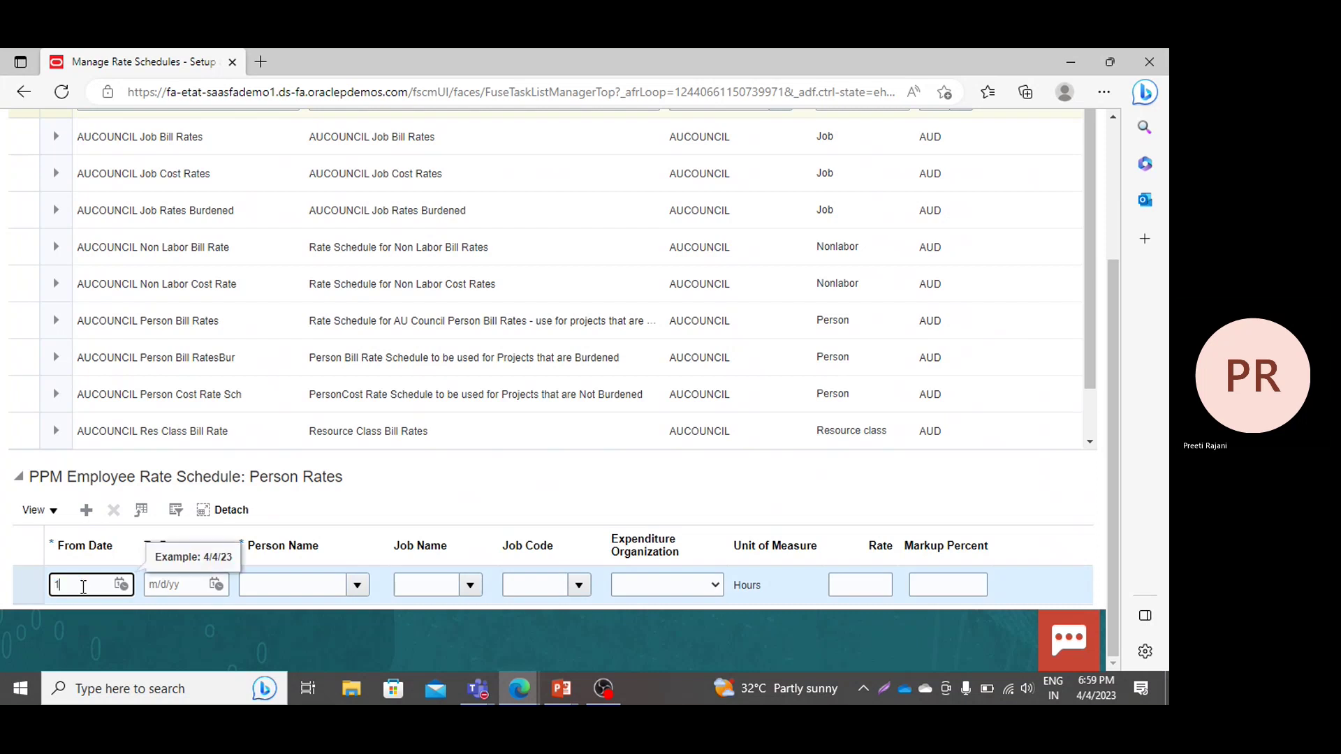
pyautogui.press('Tab')
pyautogui.press('Tab')
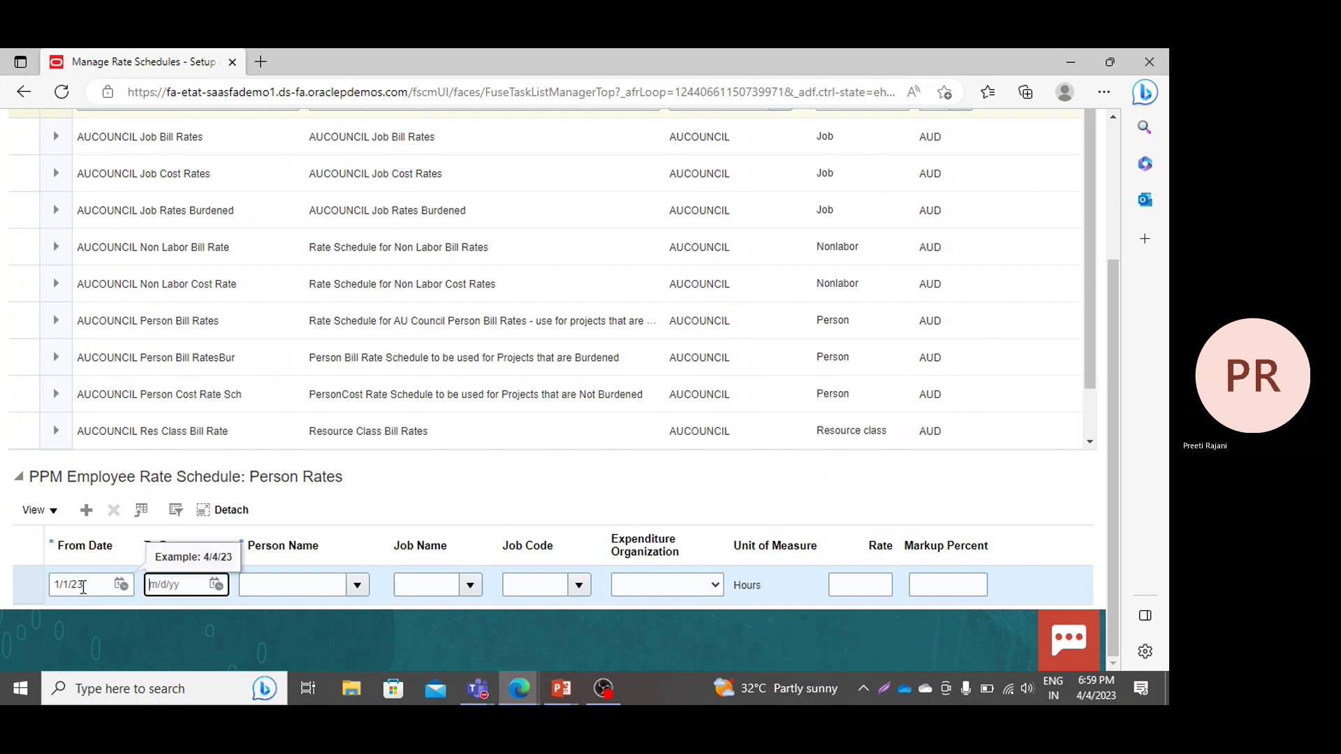
# Choose the employee for the person rate line and set the hourly rate to 60.
pyautogui.write('casey')
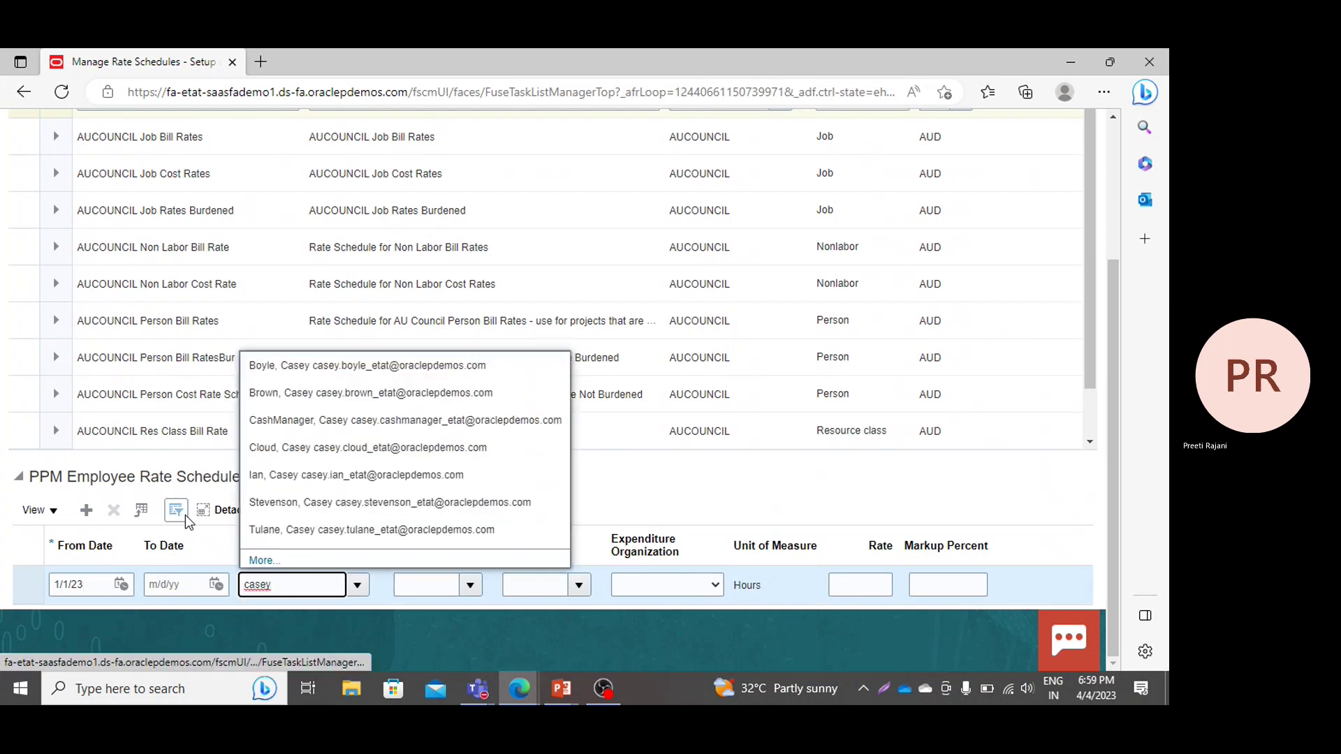
pyautogui.click(310, 396)
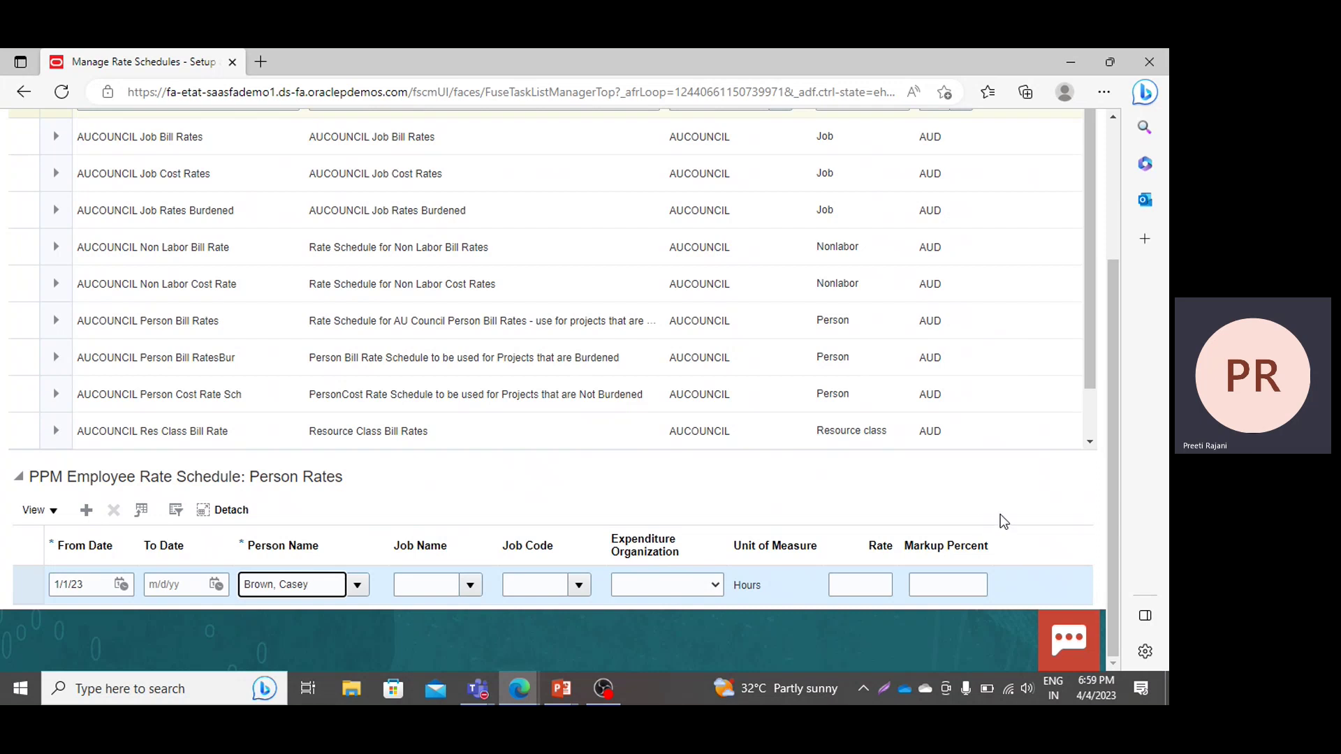
pyautogui.click(862, 587)
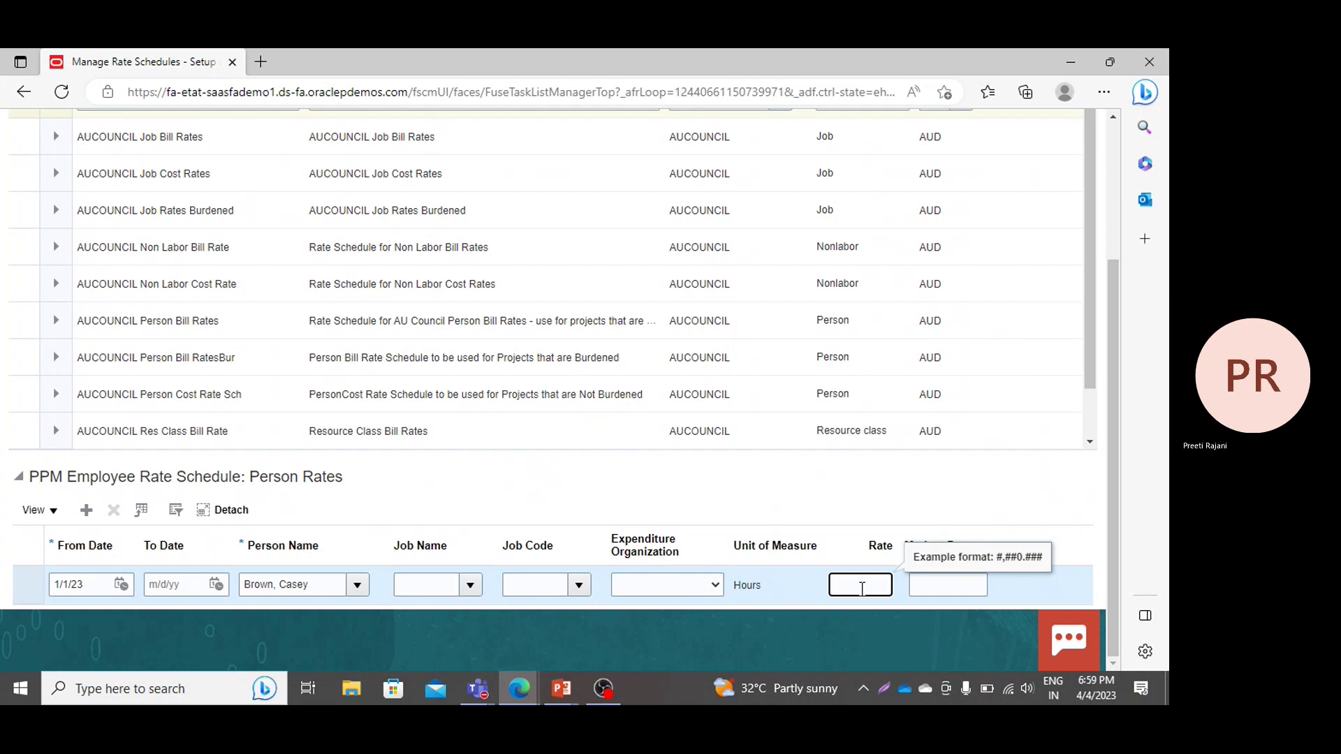
pyautogui.write('6')
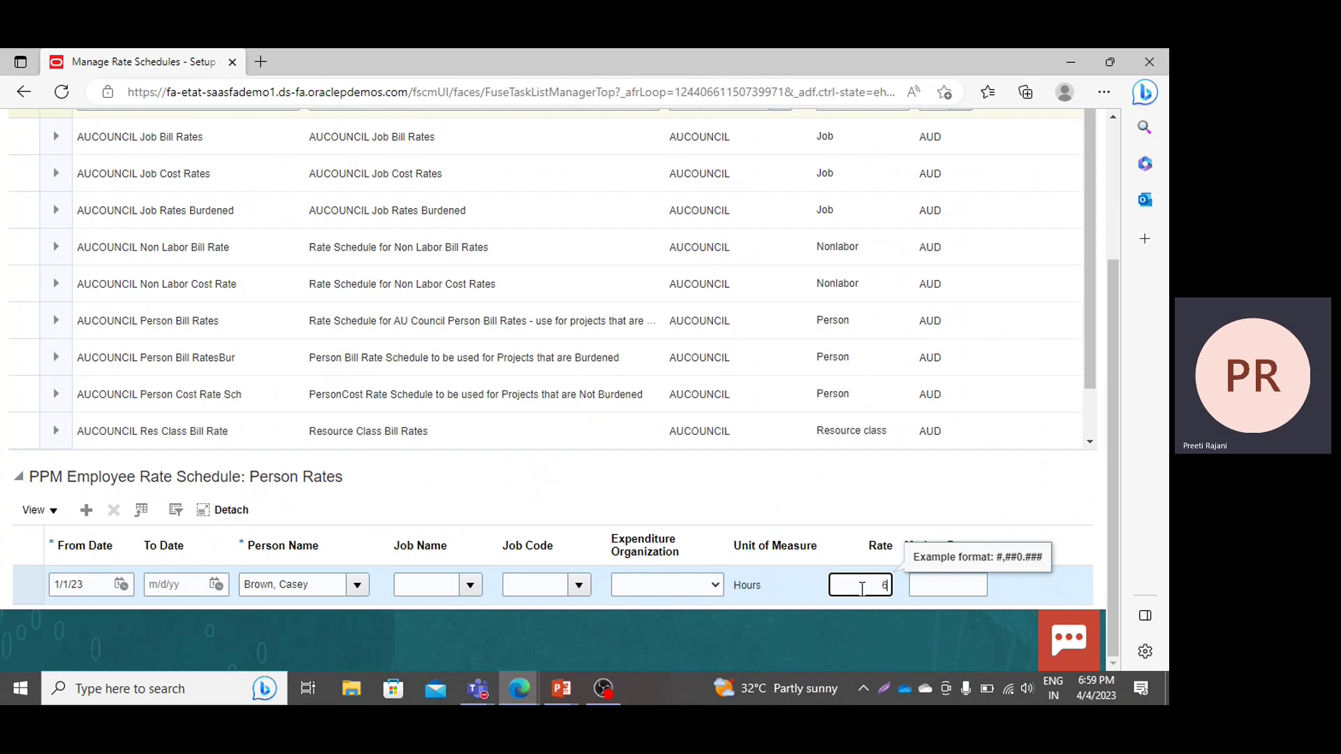
pyautogui.write('0')
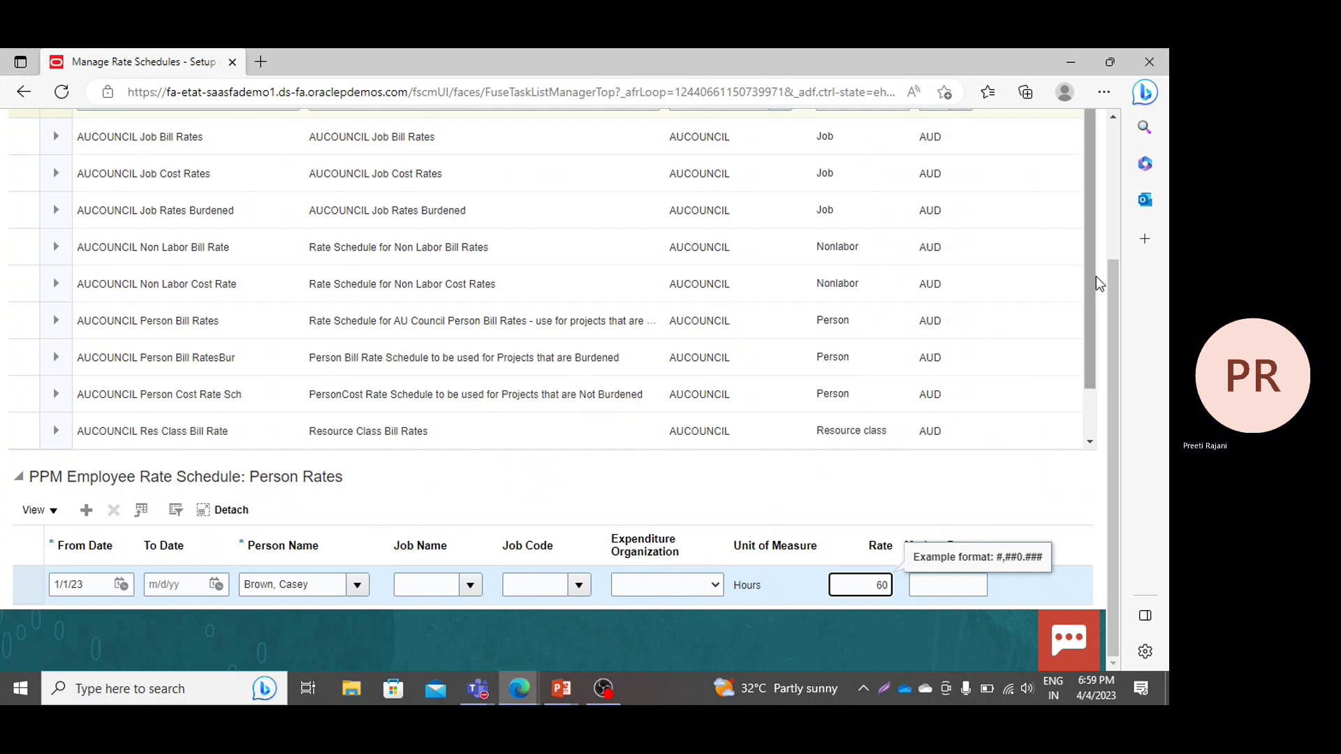
# Add another rate schedule and name it PPM Job Rate Schedule.
pyautogui.moveTo(1112, 282); pyautogui.dragTo(1109, 143)
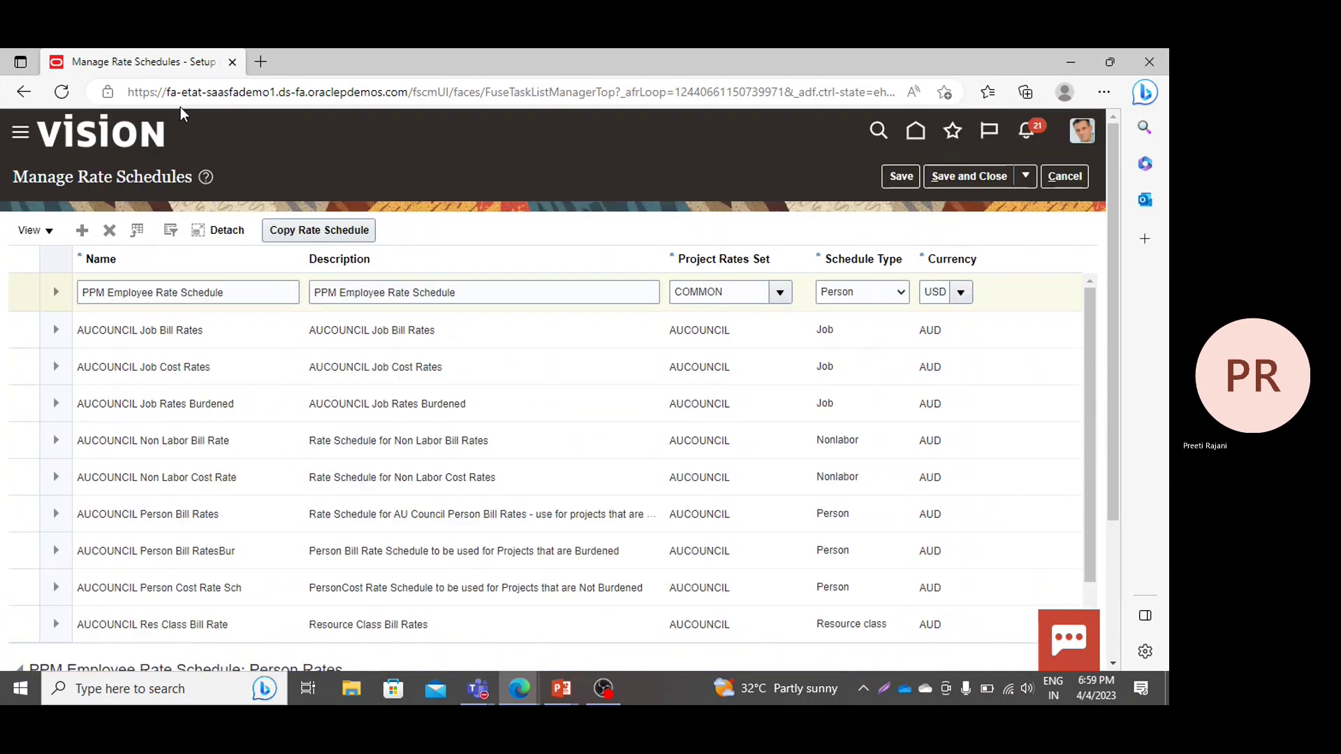
pyautogui.click(81, 232)
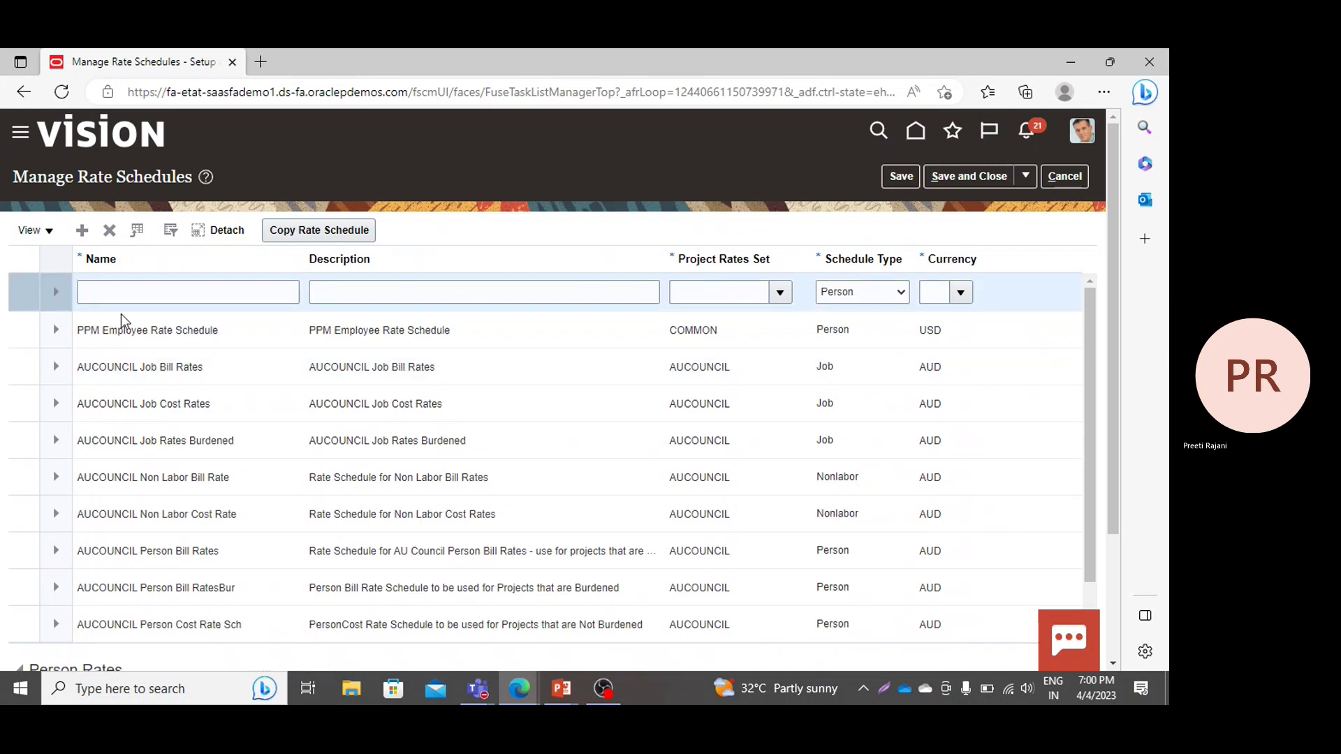
pyautogui.click(133, 293)
pyautogui.write('PPM')
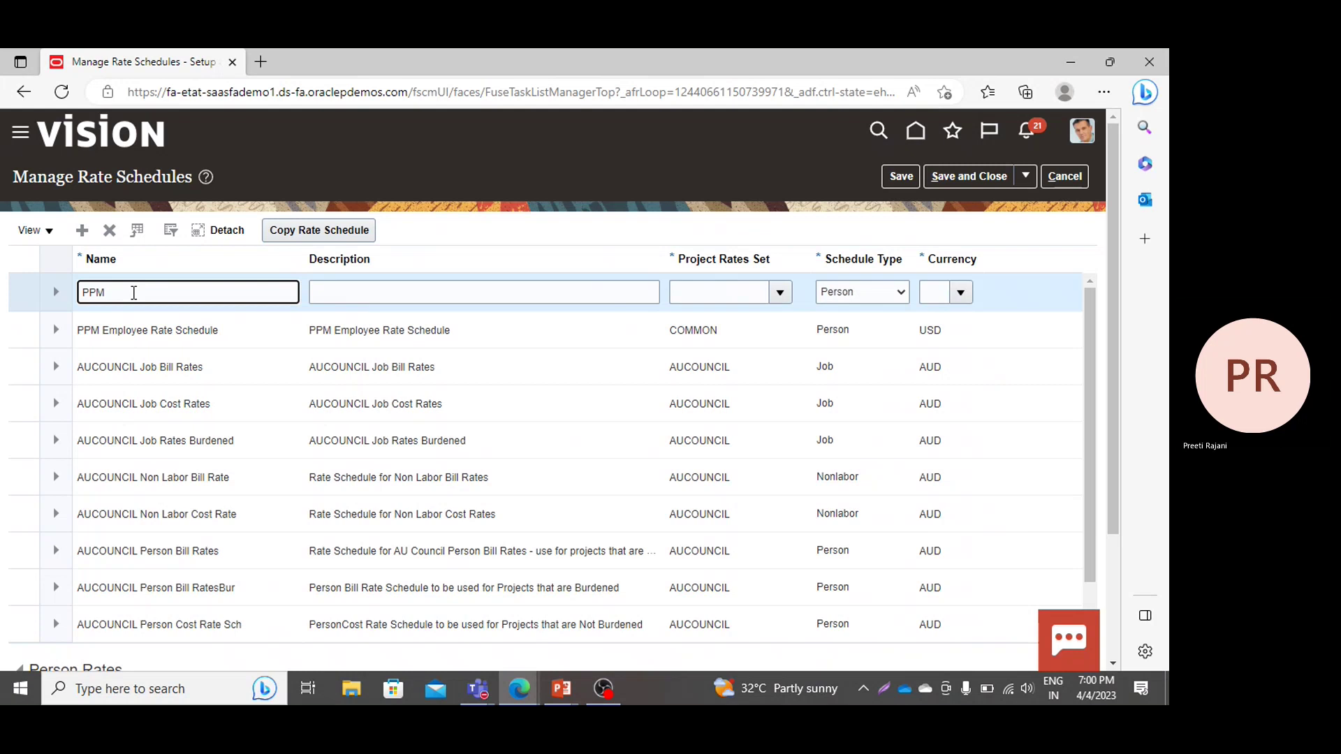
pyautogui.write(' Jo Rate achedule')
pyautogui.click(153, 294)
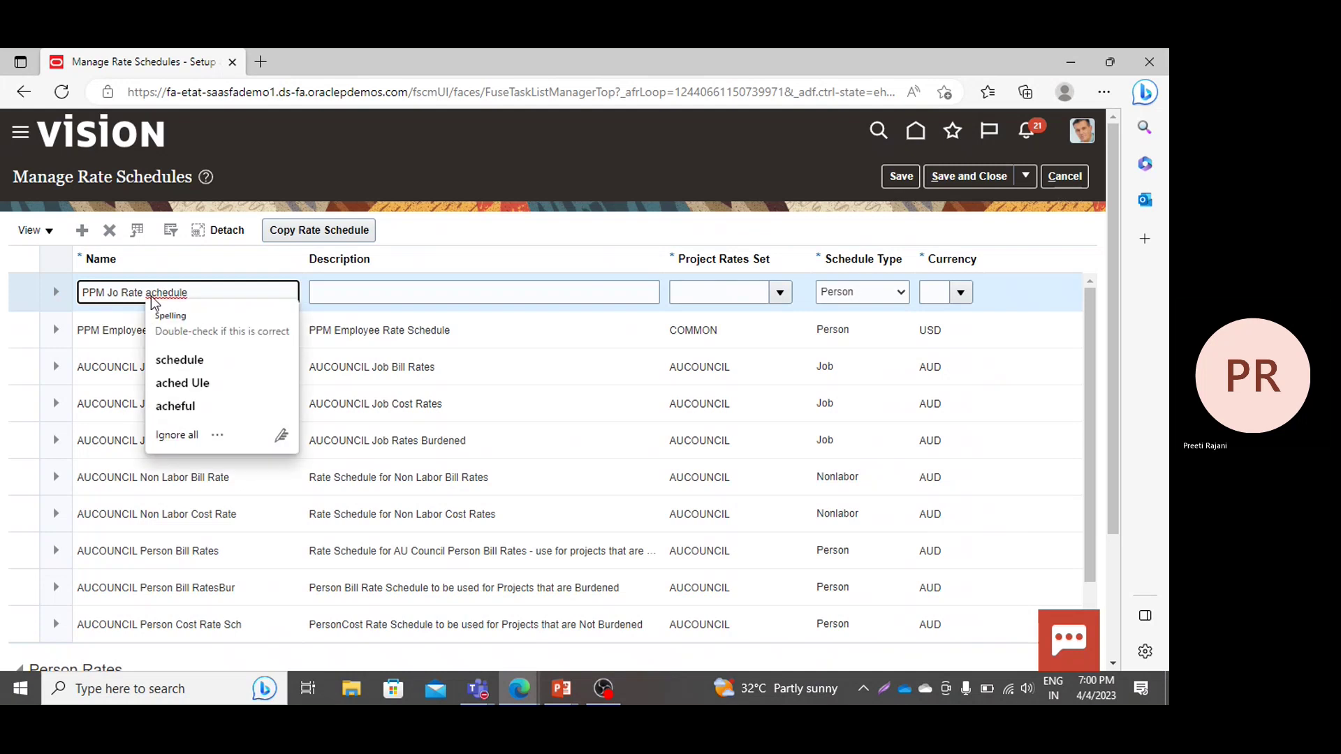
pyautogui.click(152, 294)
pyautogui.press('BackSpace')
pyautogui.write('S')
pyautogui.tripleClick(208, 298)
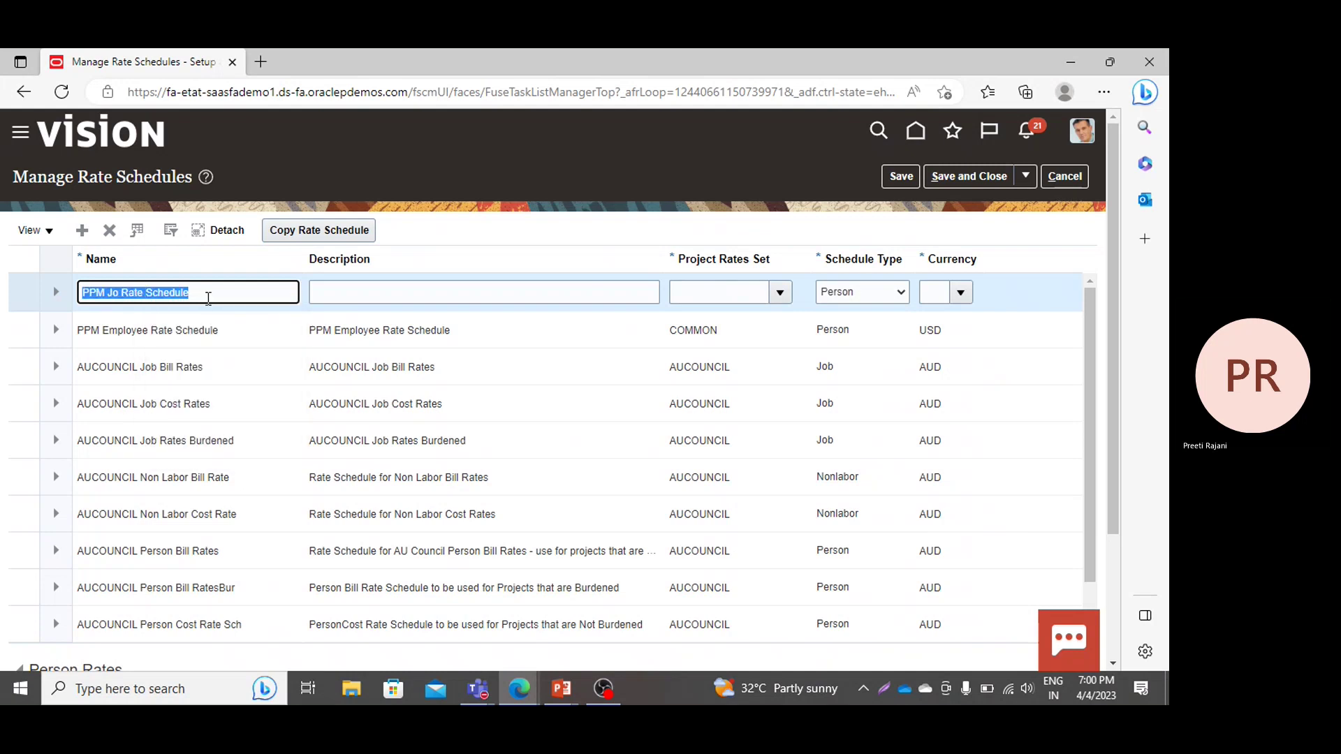
pyautogui.click(114, 294)
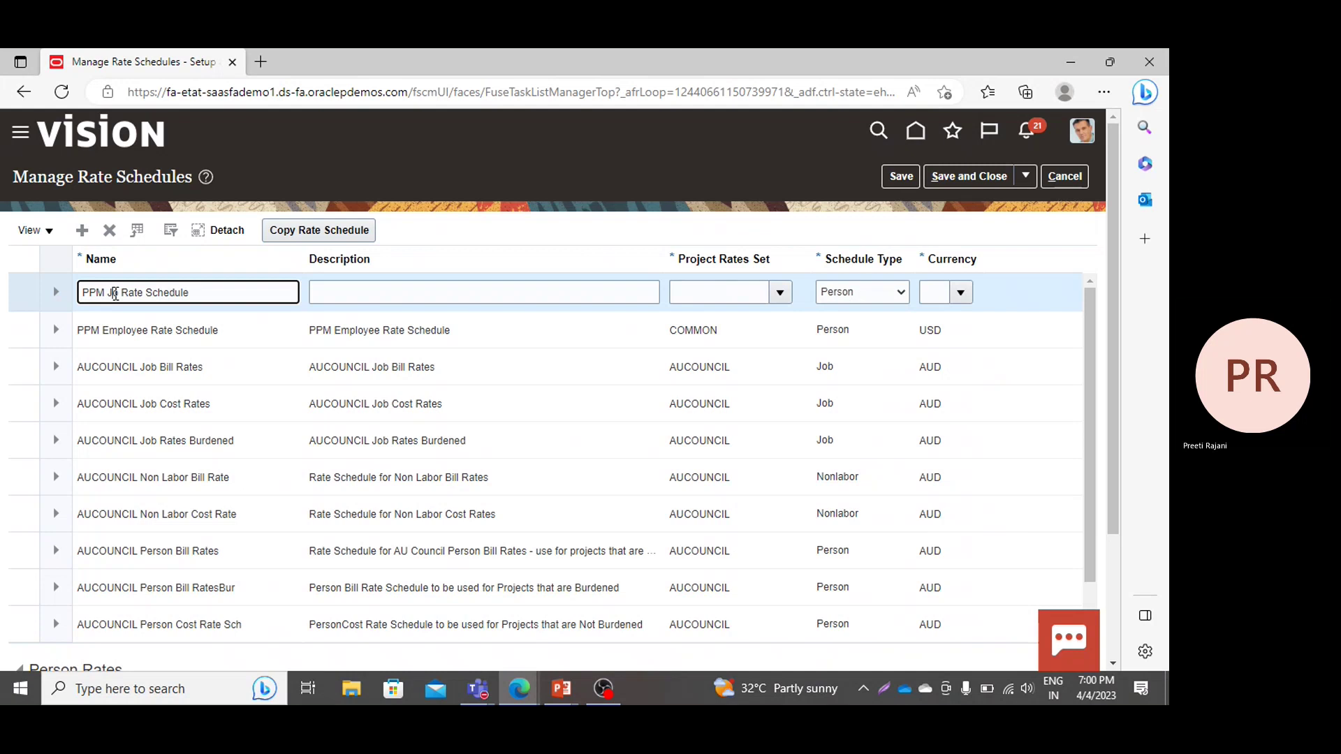
pyautogui.write('b')
# Copy the name PPM Job Rate Schedule into the new schedule's description.
pyautogui.tripleClick(208, 297)
pyautogui.hotkey('ctrl', 'c')
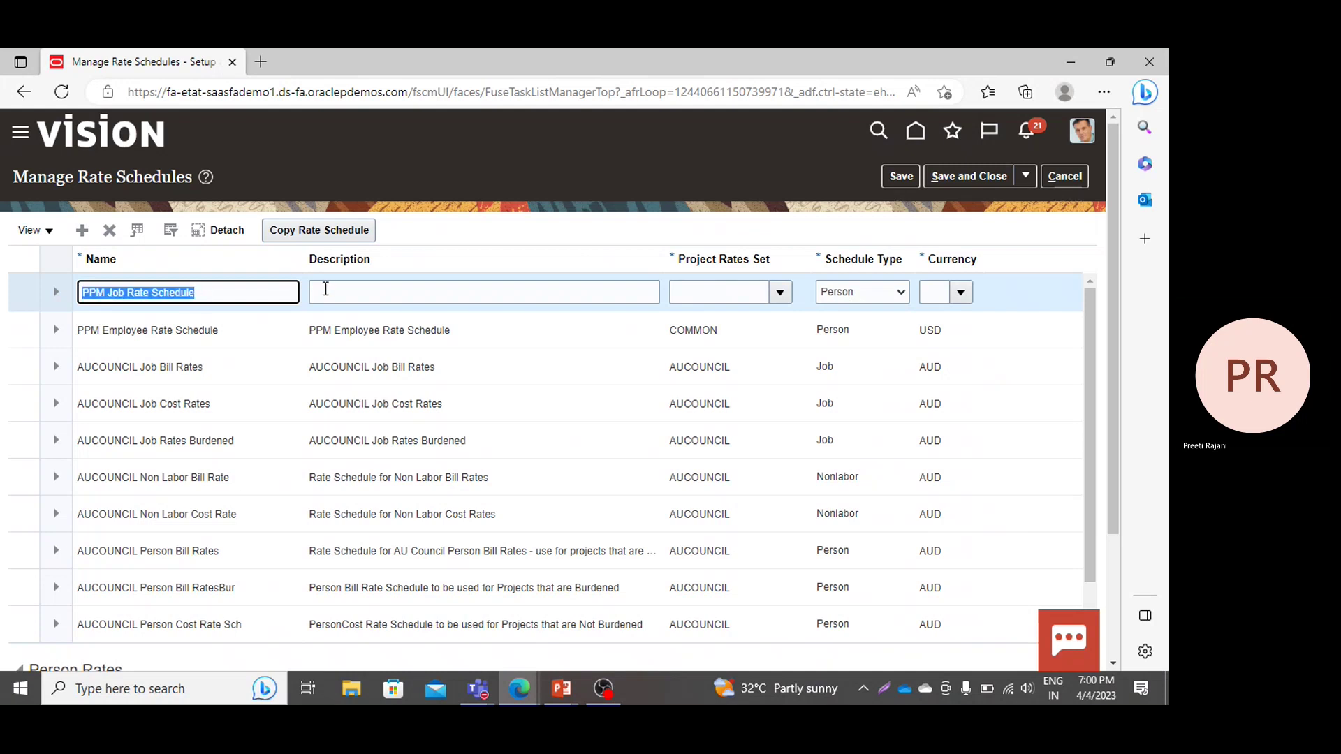
pyautogui.click(325, 288)
pyautogui.hotkey('ctrl', 'v')
# Set the PPM Job Rate Schedule's project rates set to COMMON, its schedule type to Job and its currency to USD.
pyautogui.click(715, 293)
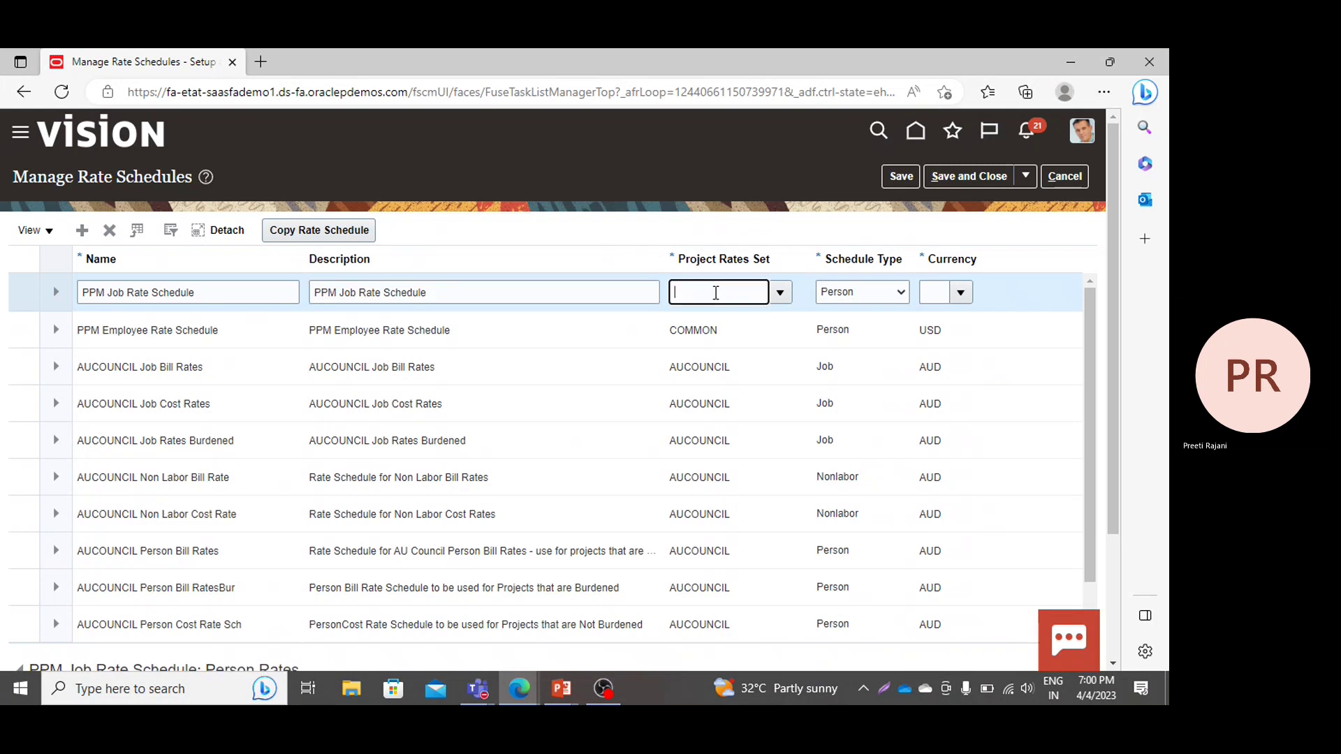
pyautogui.write('Common')
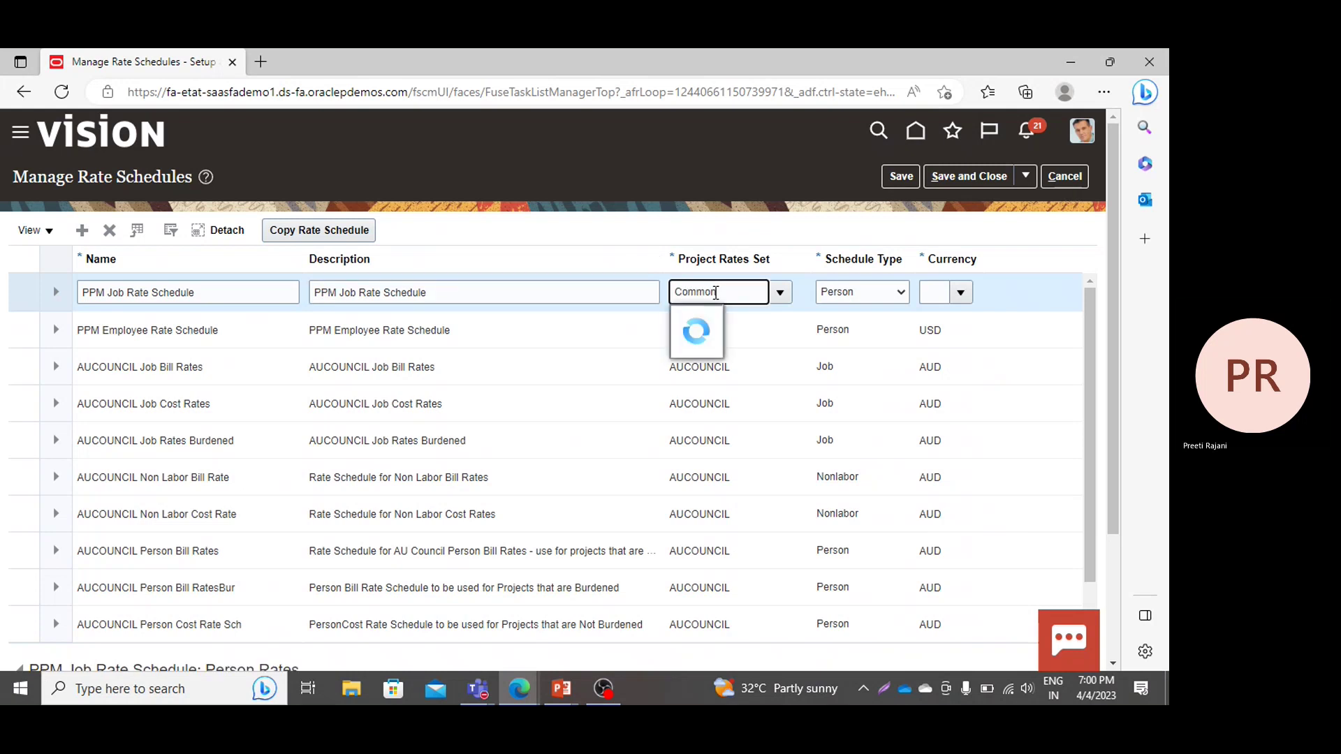
pyautogui.click(711, 321)
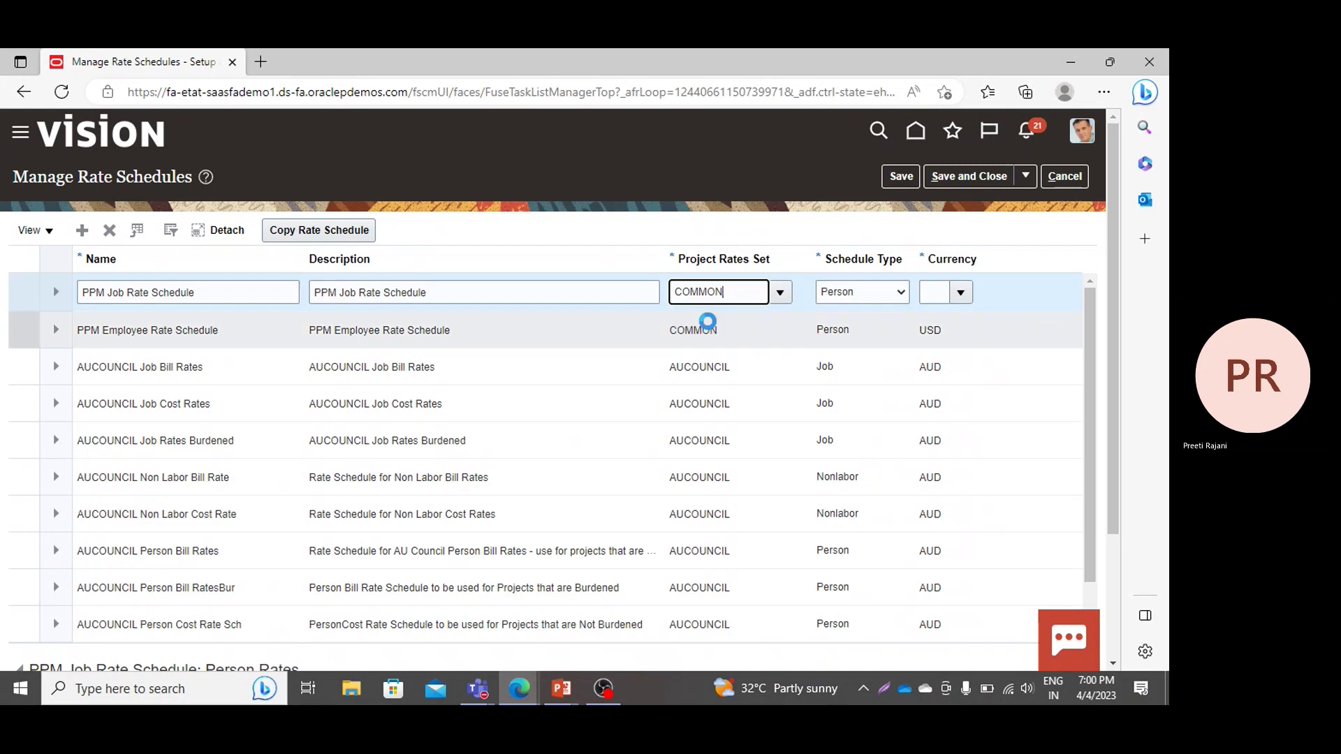
pyautogui.click(872, 295)
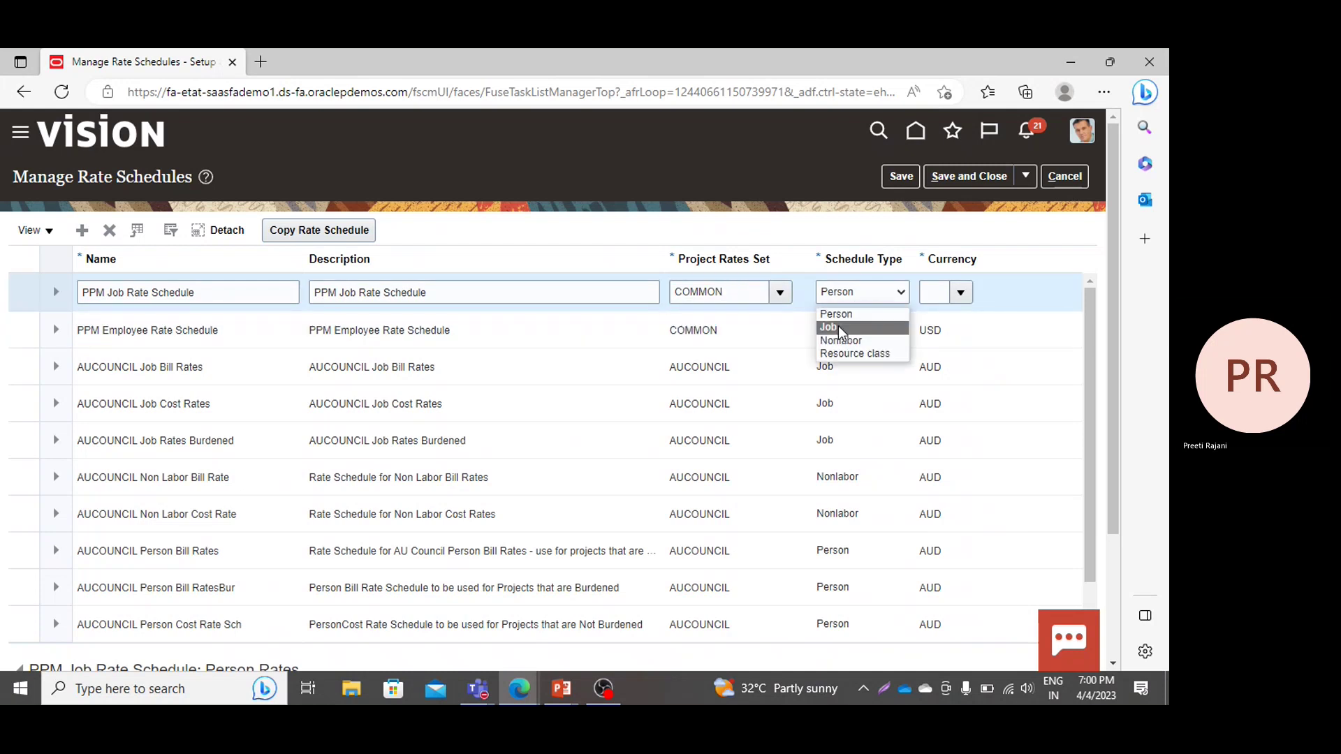
pyautogui.click(839, 325)
pyautogui.click(936, 298)
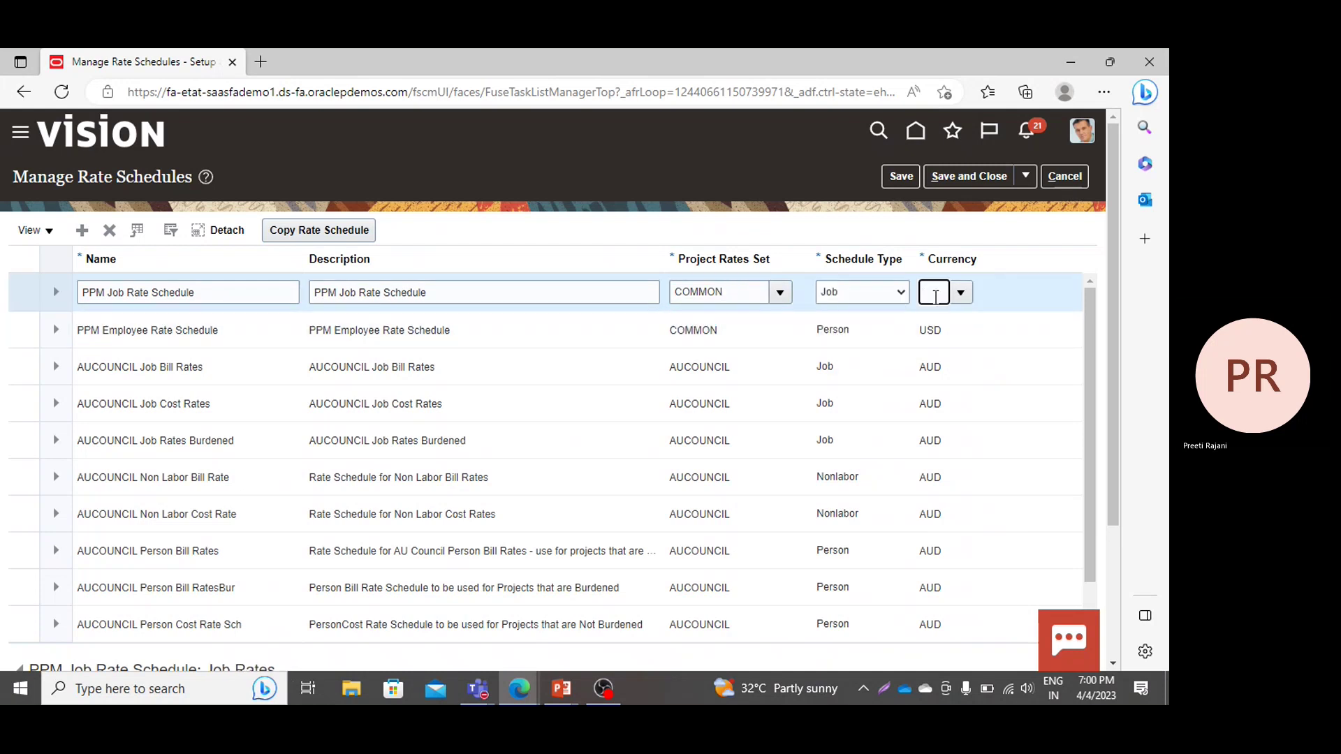
pyautogui.write('USD')
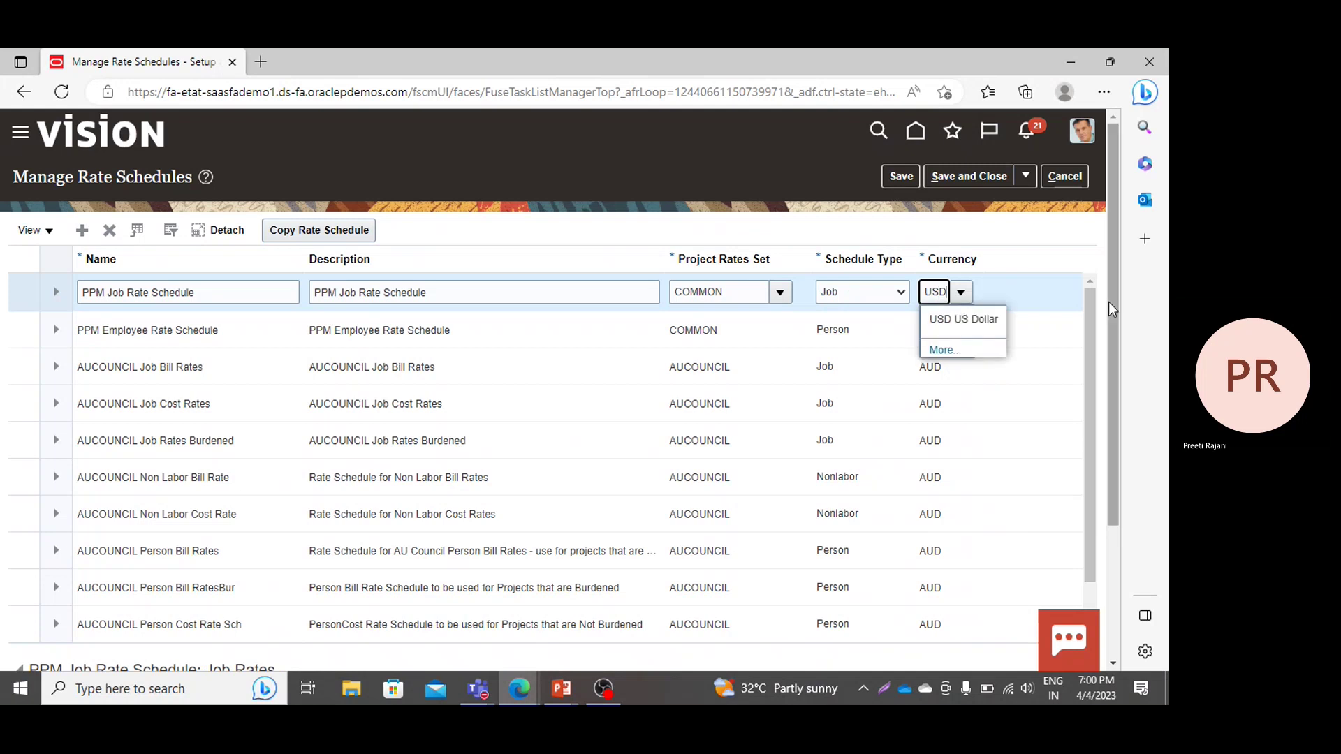
# Pick US Dollar as the PPM Job Rate Schedule's currency, then search for the COMMON job set and assign it to the job rates.
pyautogui.moveTo(1117, 309); pyautogui.dragTo(1119, 336)
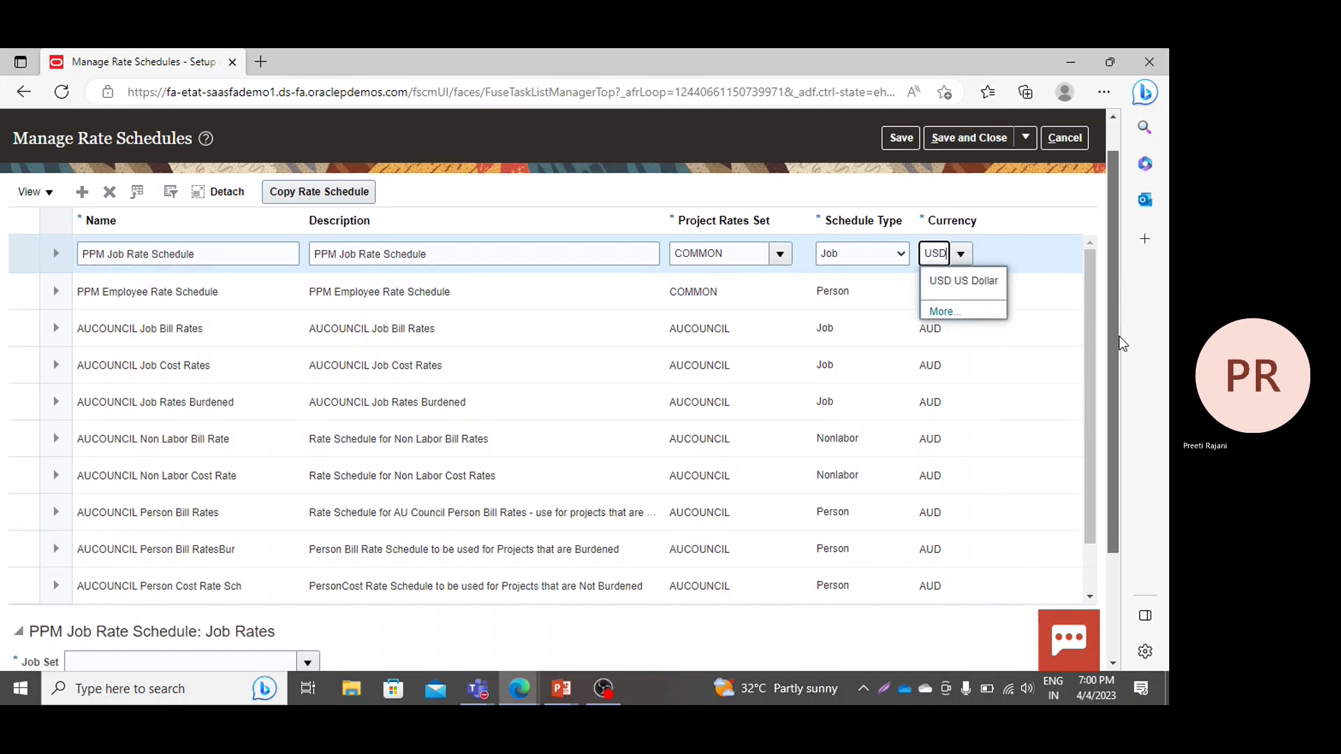
pyautogui.click(992, 280)
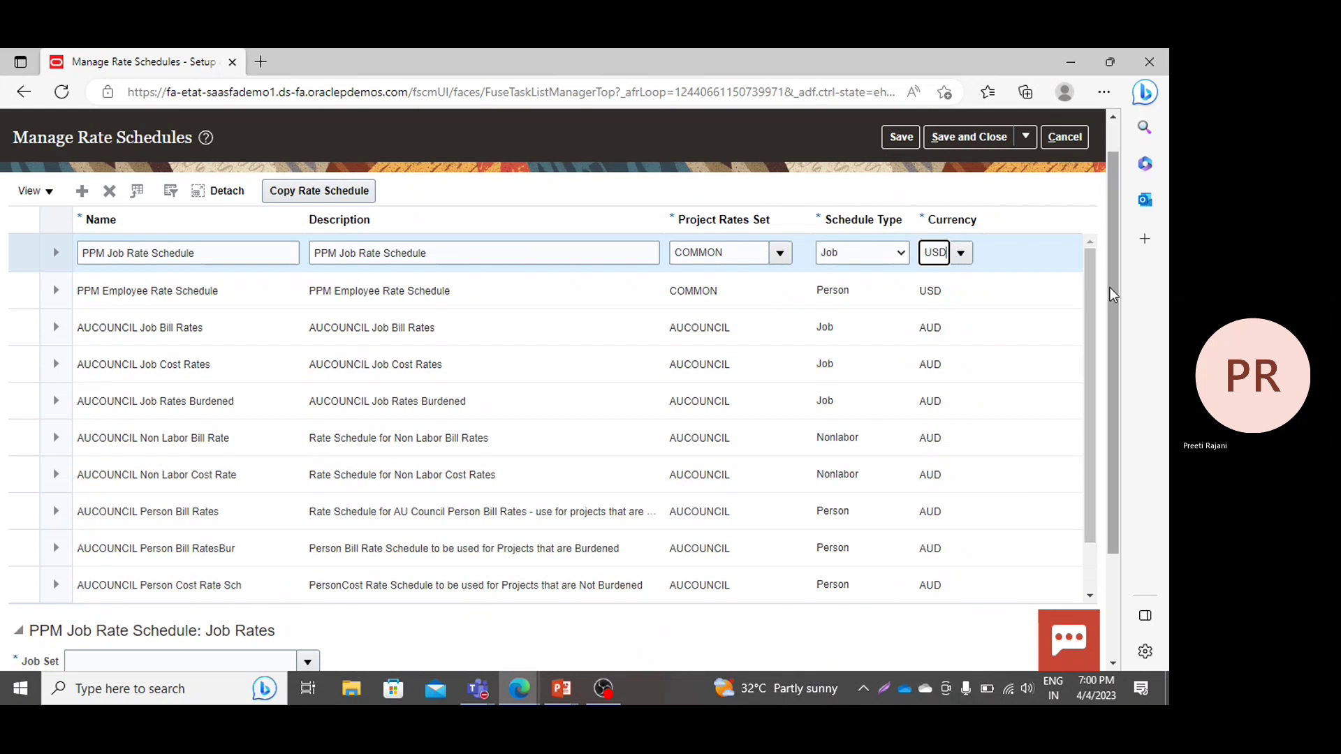
pyautogui.moveTo(1113, 291); pyautogui.dragTo(1113, 440)
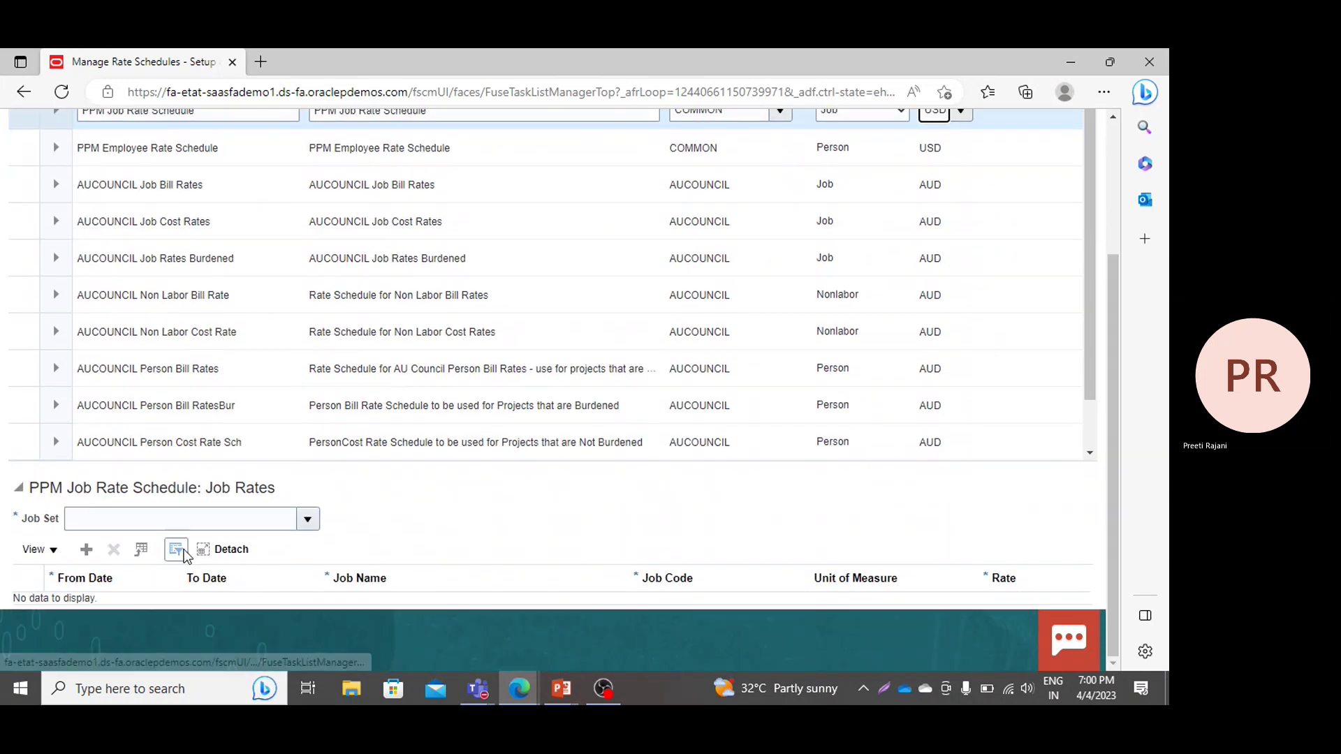
pyautogui.click(308, 524)
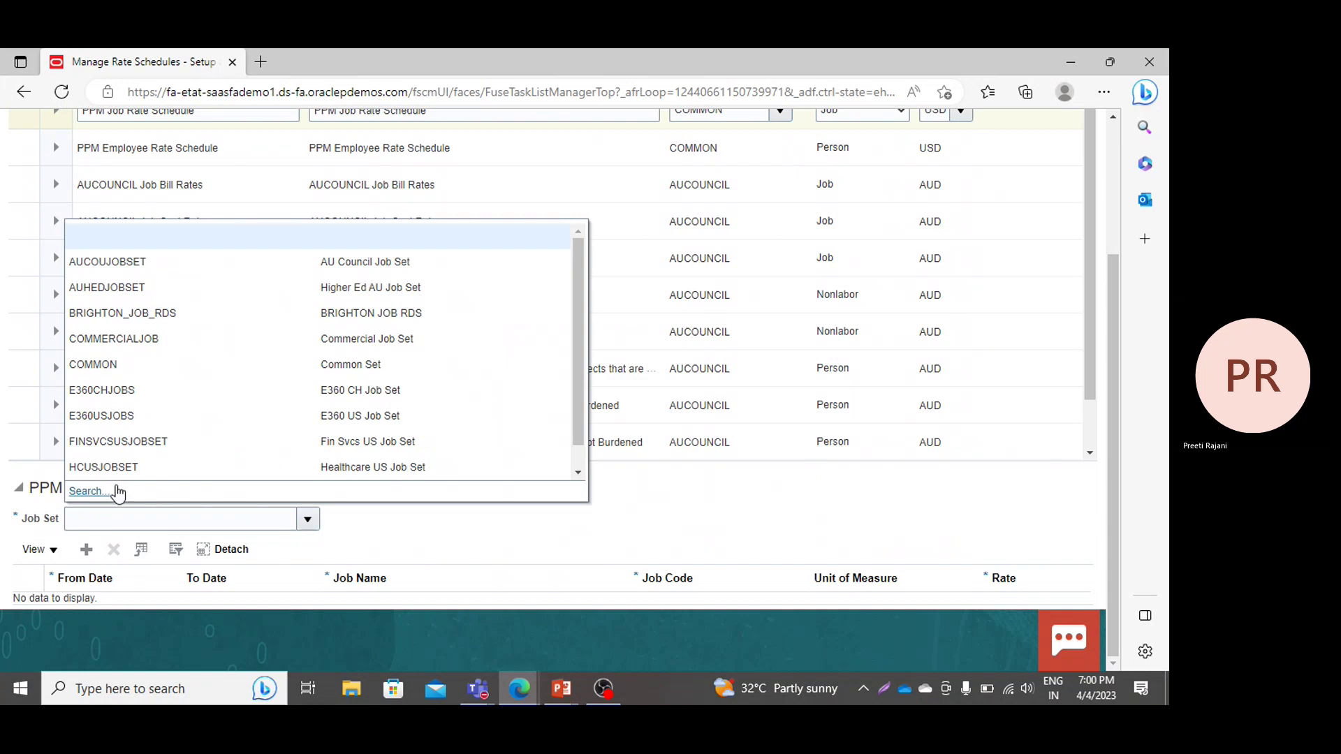
pyautogui.click(87, 491)
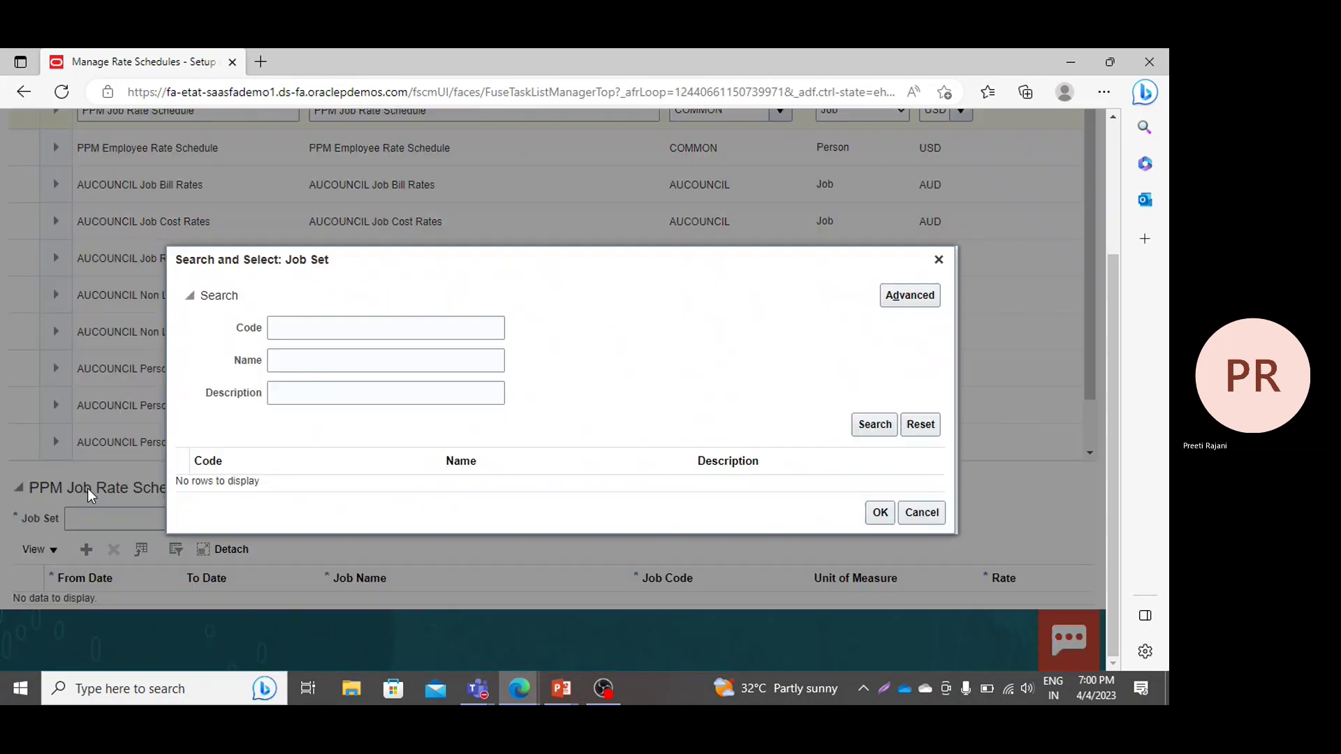
pyautogui.click(345, 326)
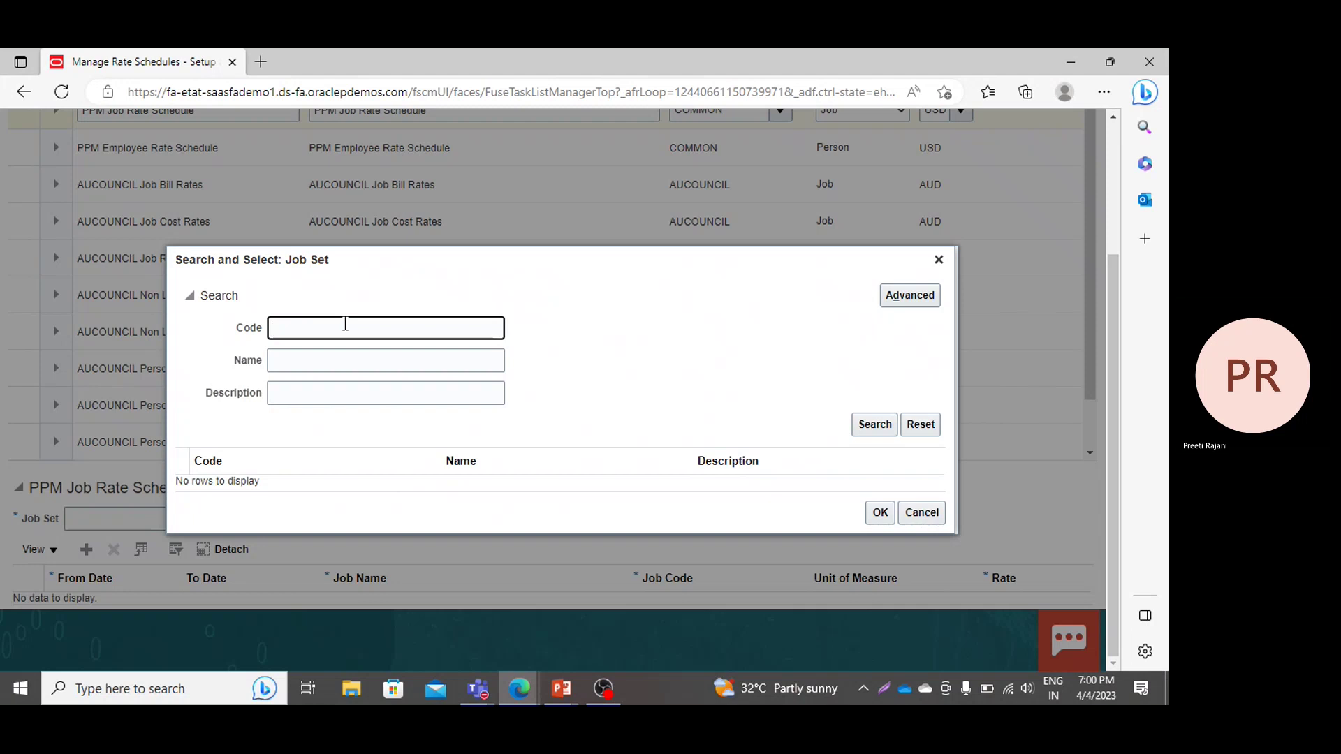
pyautogui.write('Consultan')
pyautogui.press('BackSpace')
pyautogui.press('BackSpace')
pyautogui.press('BackSpace')
pyautogui.press('BackSpace')
pyautogui.press('BackSpace')
pyautogui.press('BackSpace')
pyautogui.press('BackSpace')
pyautogui.press('BackSpace')
pyautogui.write('mmo')
pyautogui.press('Return')
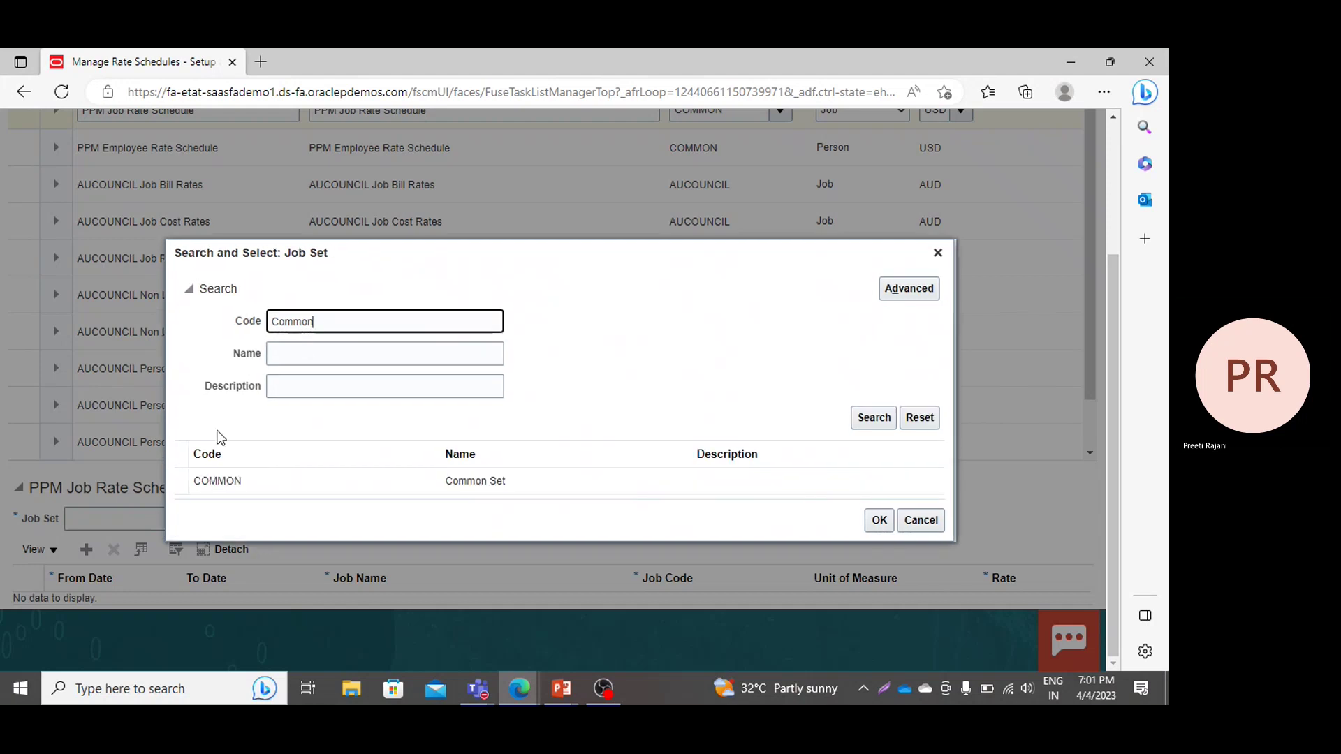
pyautogui.click(225, 481)
pyautogui.click(877, 520)
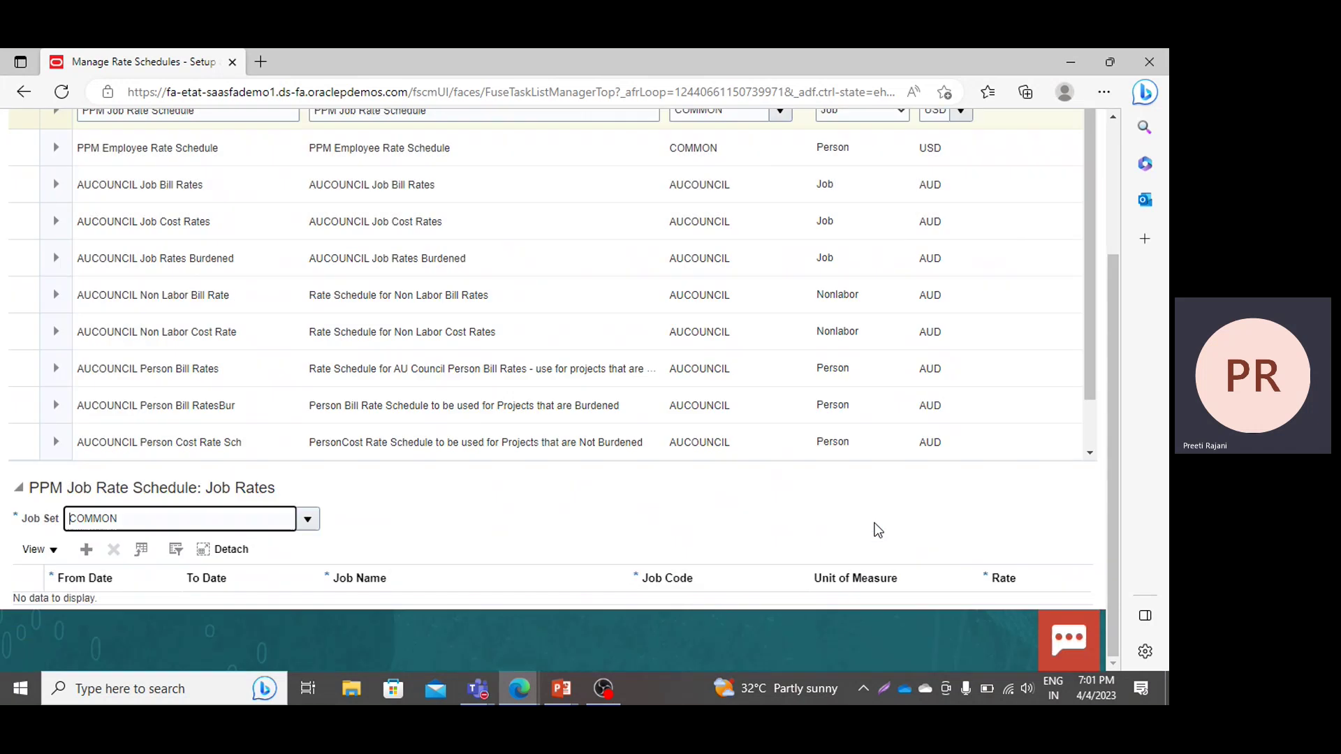
pyautogui.click(487, 532)
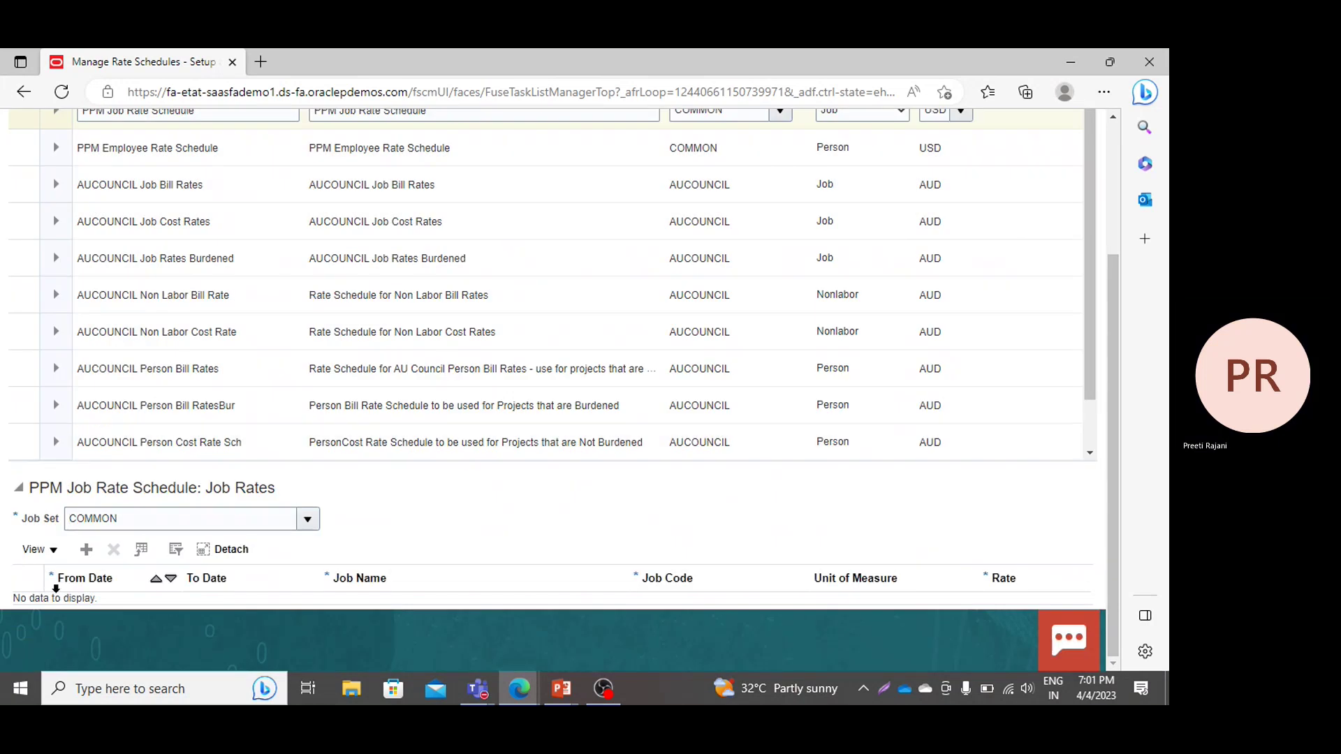
# Add a job rate line to the PPM Job Rate Schedule with the from date 1/1/23.
pyautogui.click(85, 551)
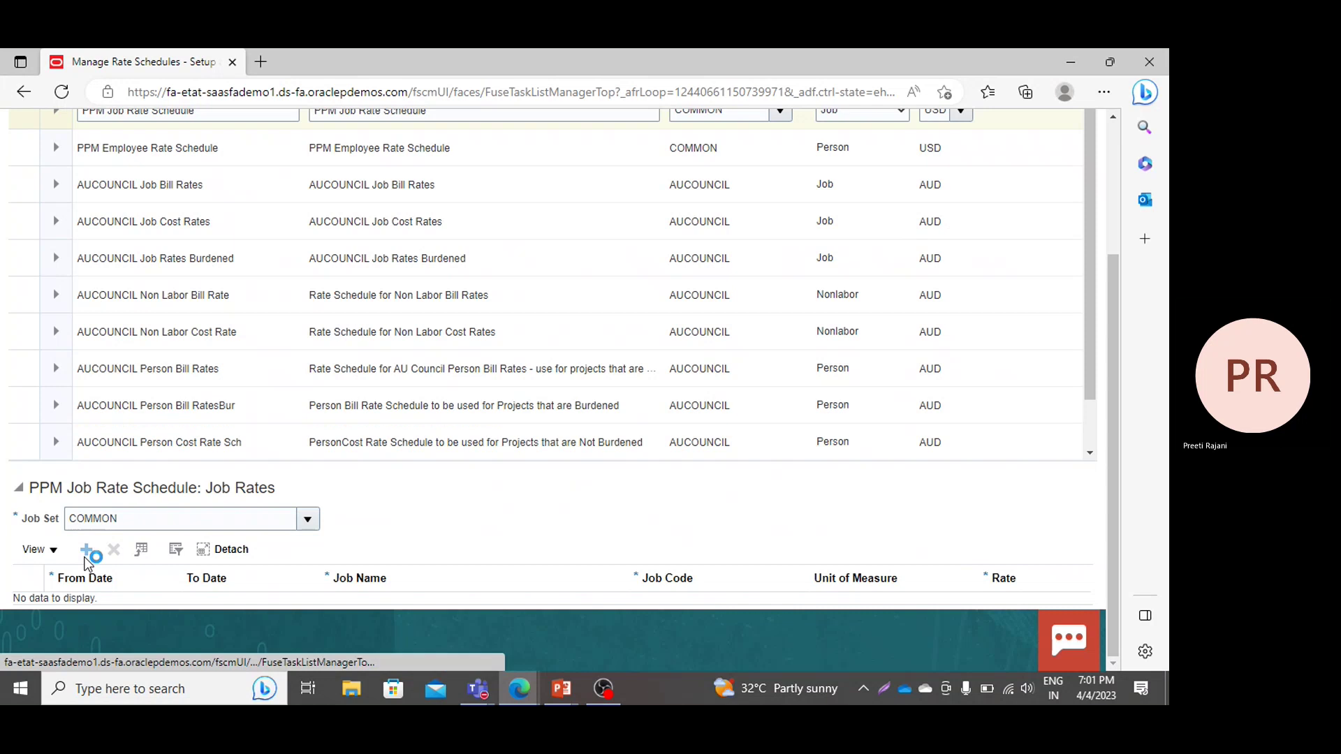
pyautogui.tripleClick(99, 618)
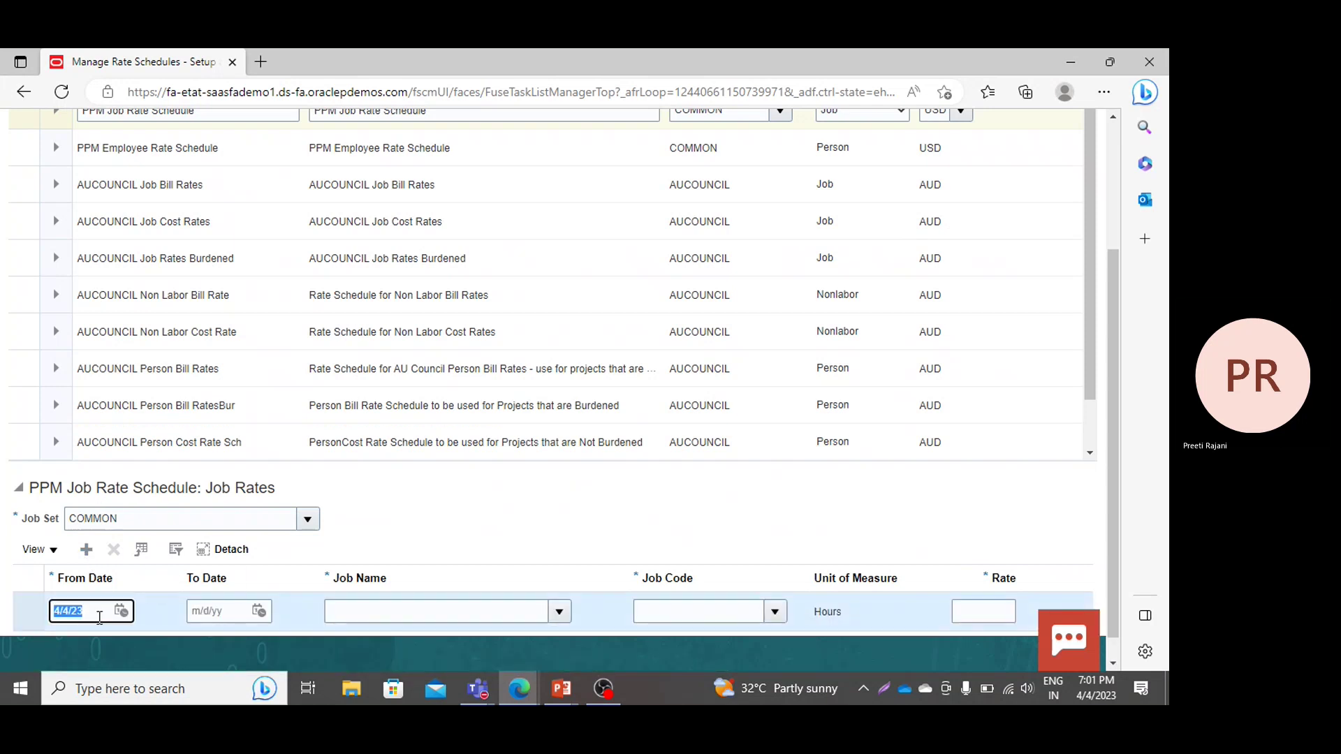
pyautogui.write('1/1/23')
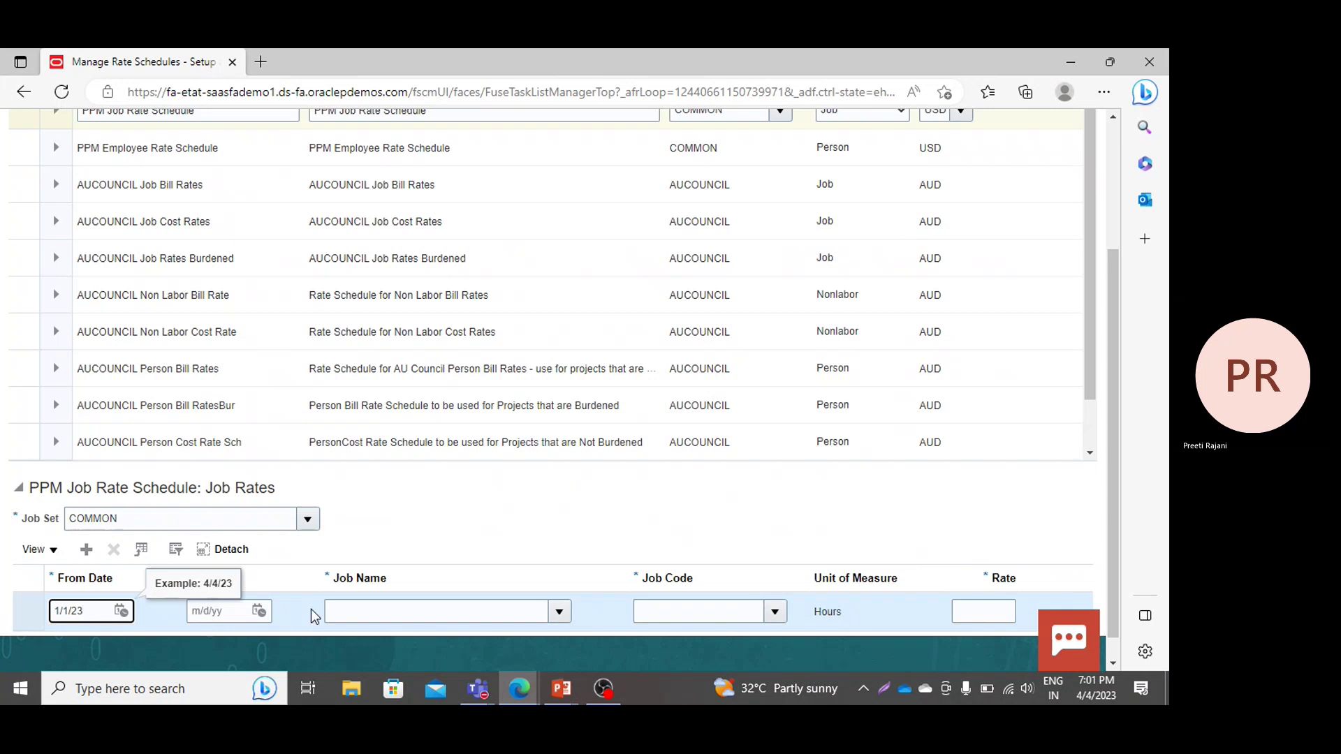
# Search the job names for Consu and assign the Consultant job with code Consultant to the rate line.
pyautogui.click(559, 610)
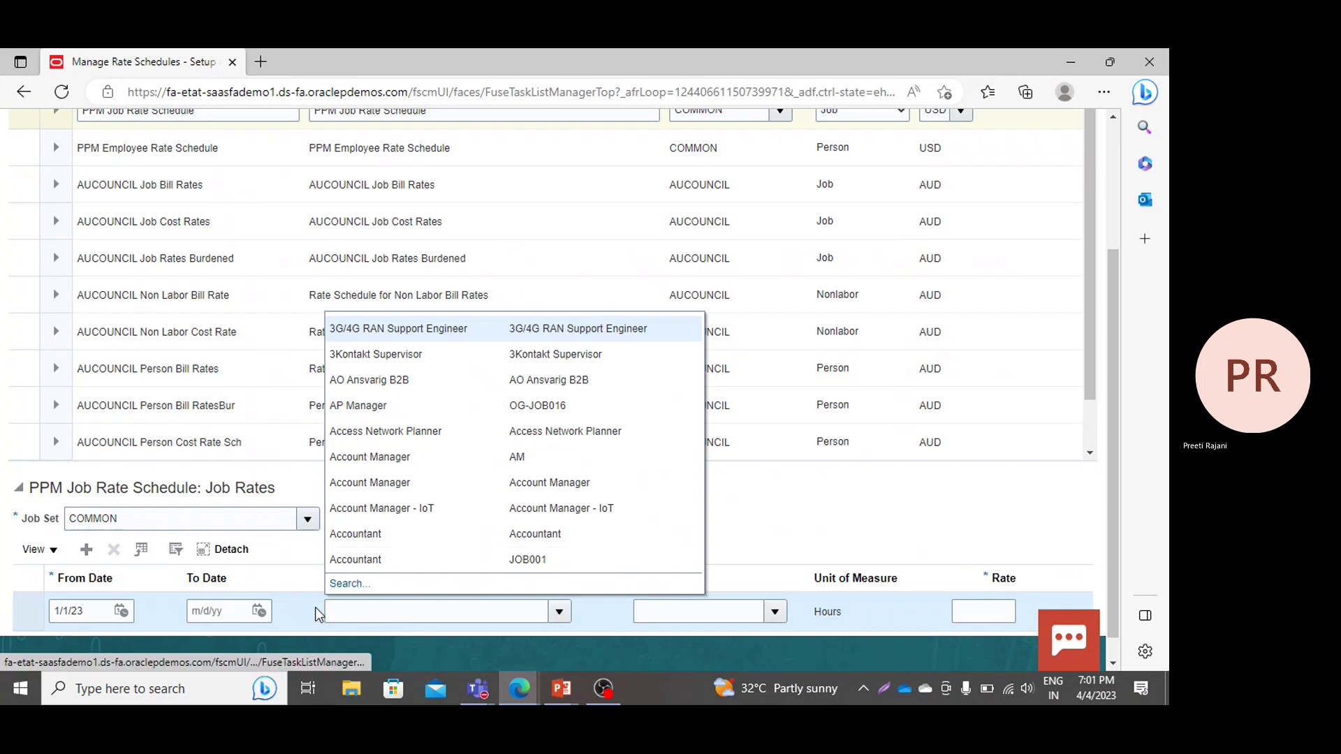
pyautogui.click(347, 584)
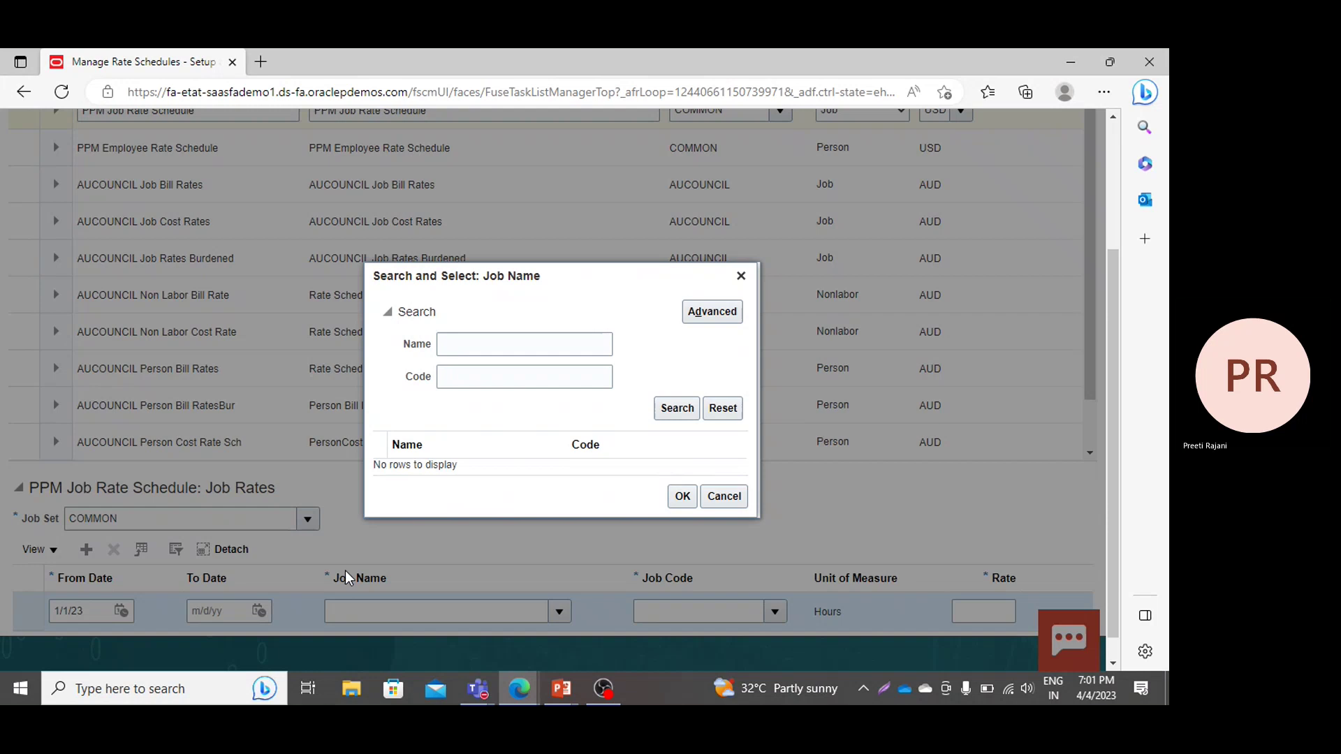
pyautogui.click(561, 341)
pyautogui.write('C')
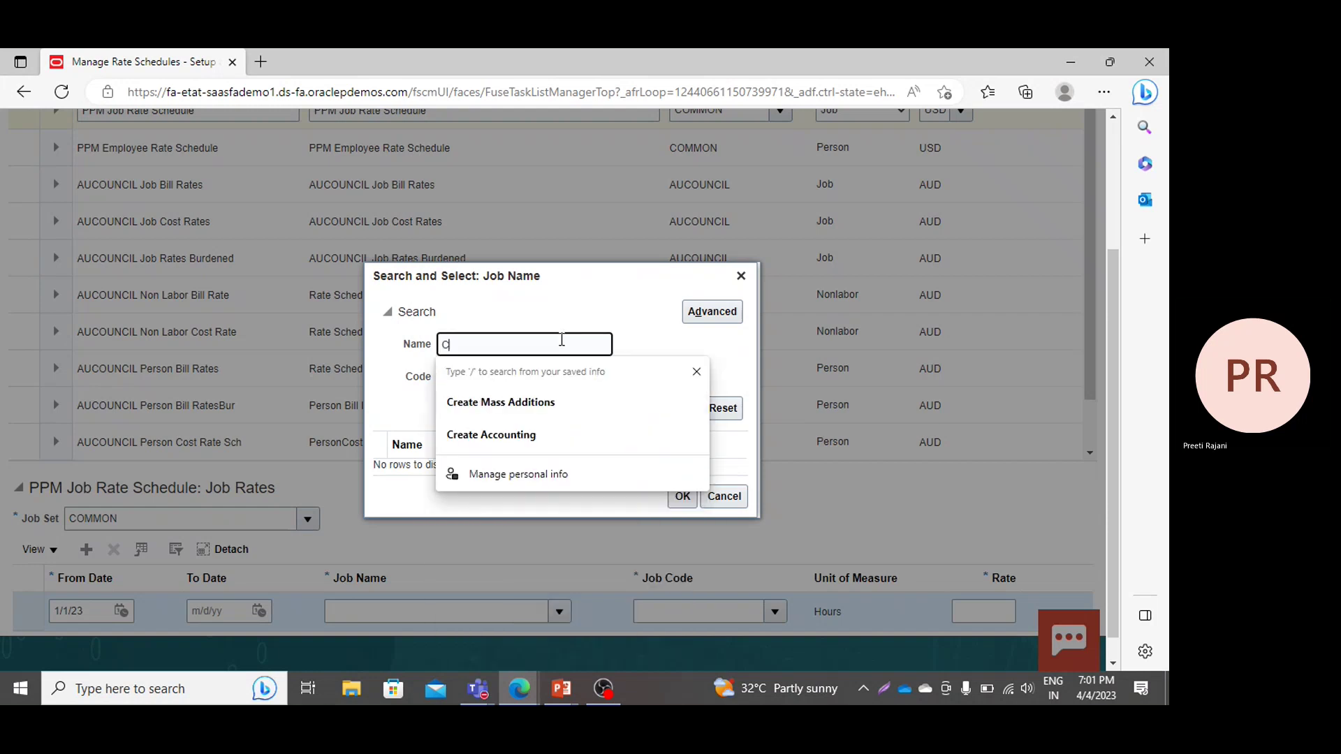
pyautogui.write('onsu')
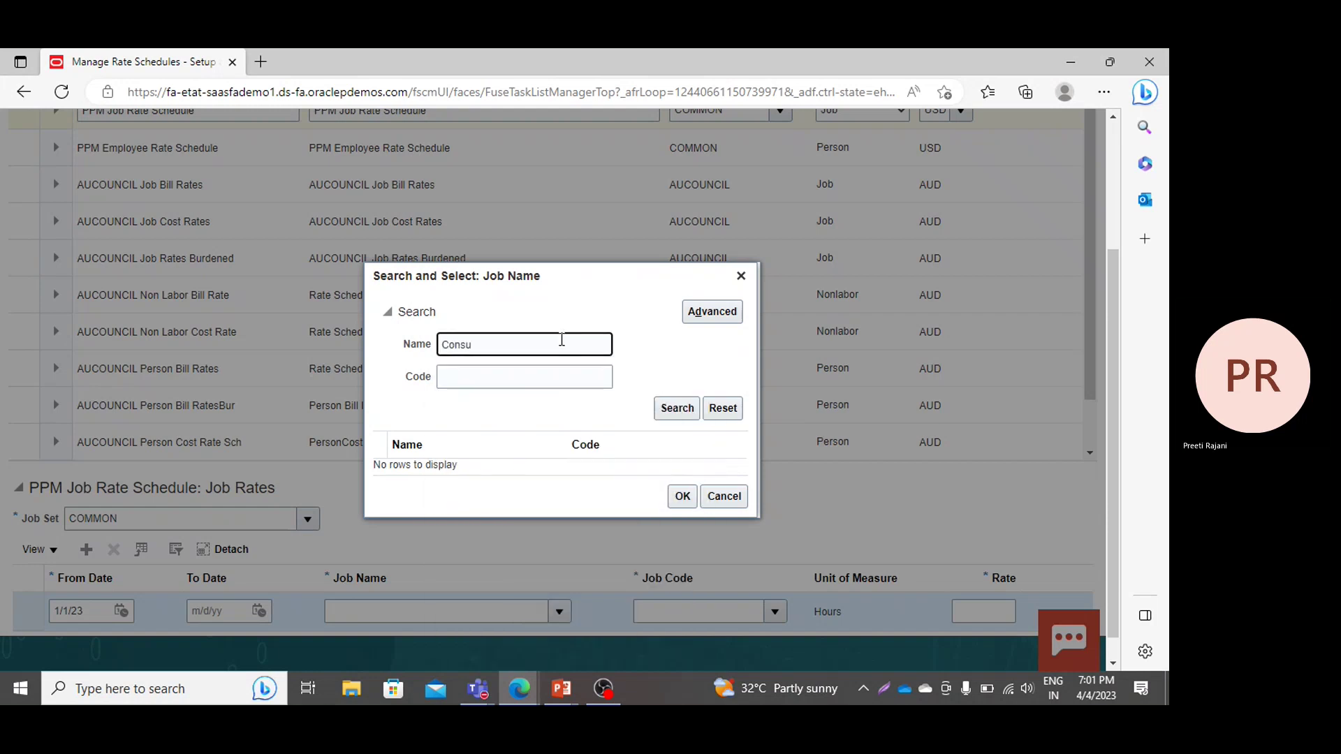
pyautogui.press('Return')
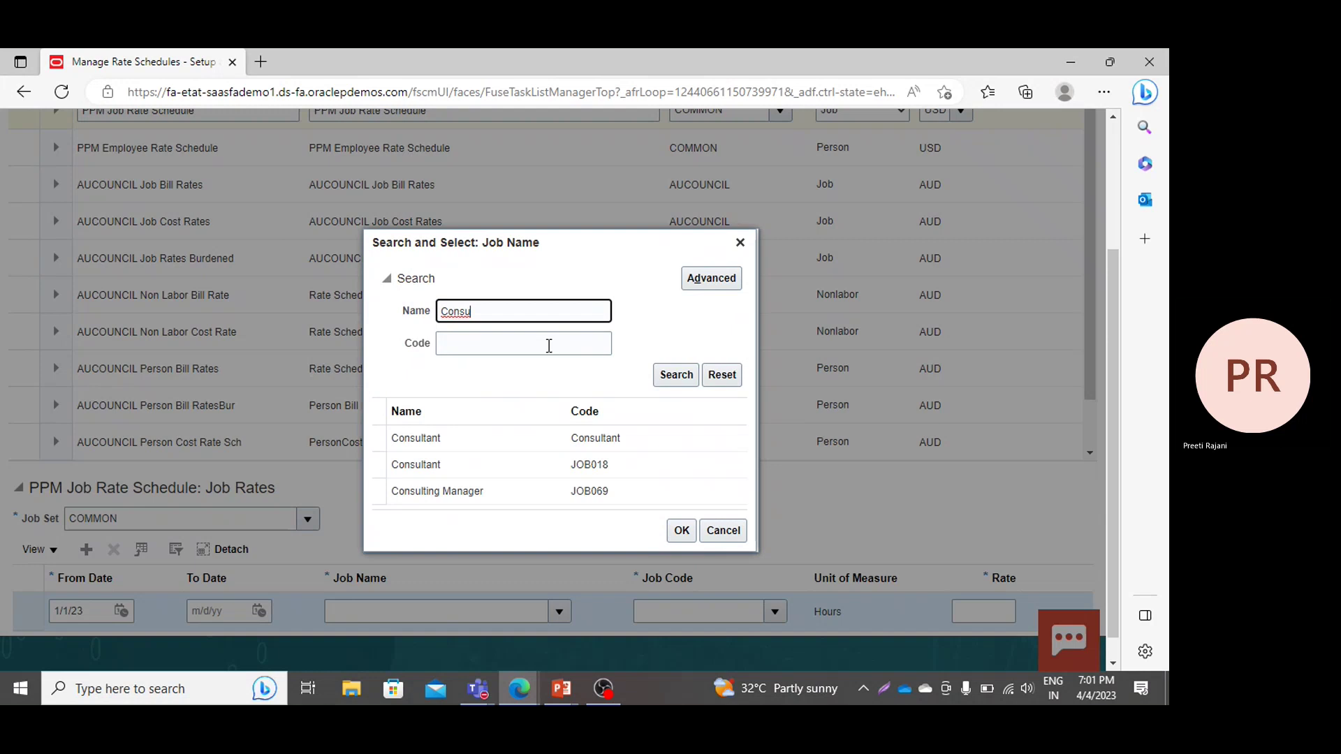
pyautogui.click(424, 434)
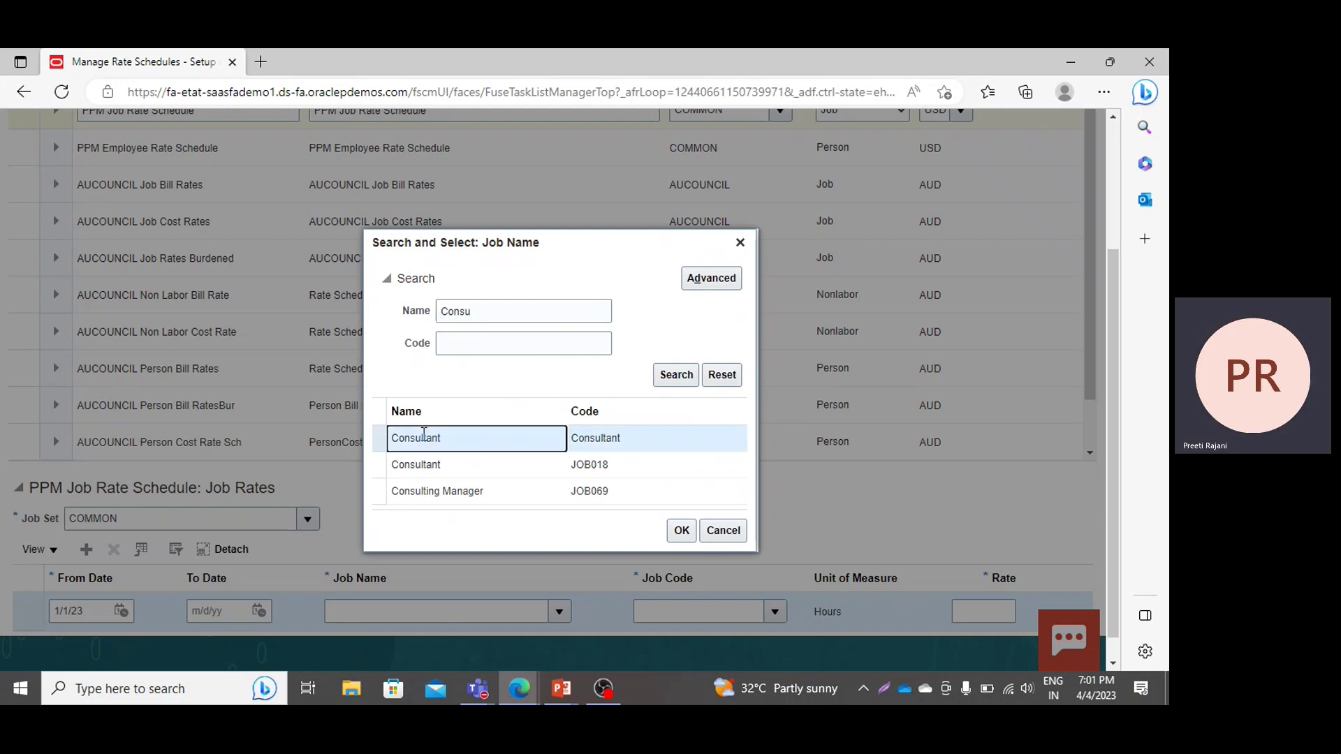
pyautogui.click(688, 533)
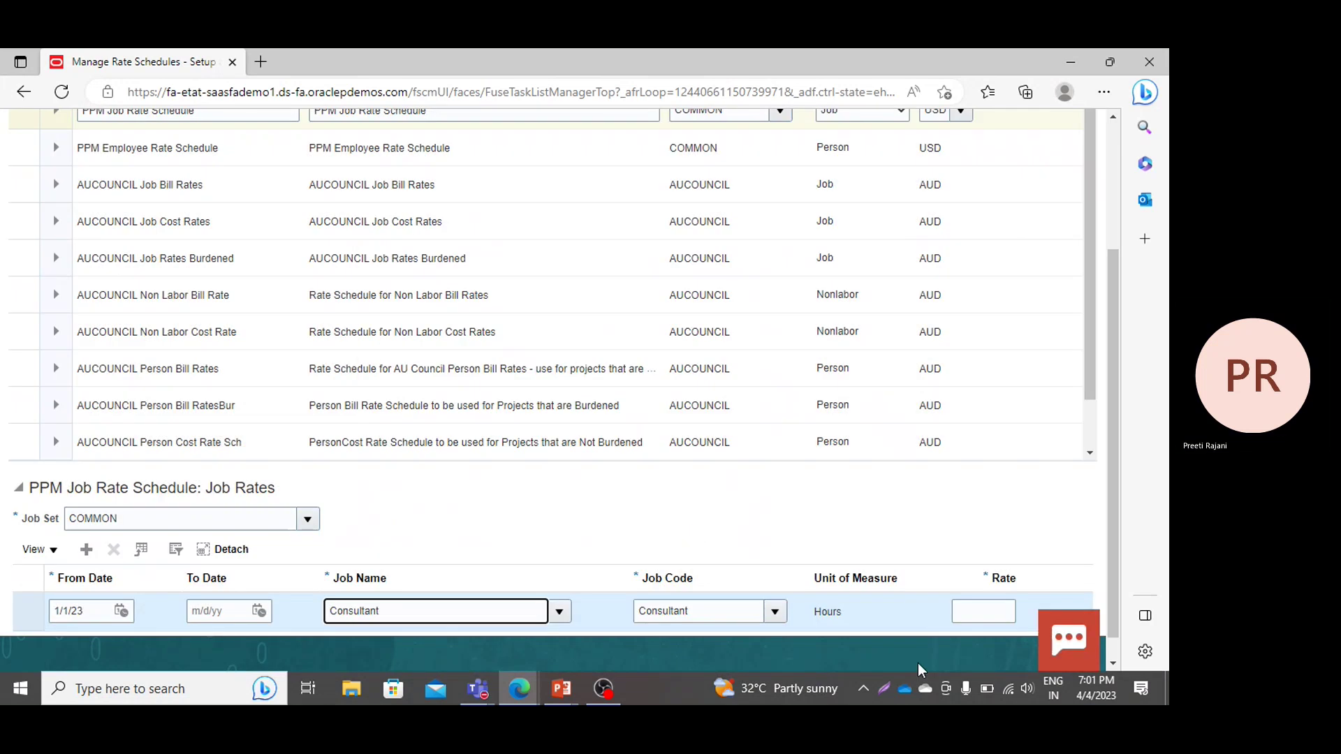
# Set the Consultant job's hourly rate to 40, then save and close the rate schedules.
pyautogui.click(990, 610)
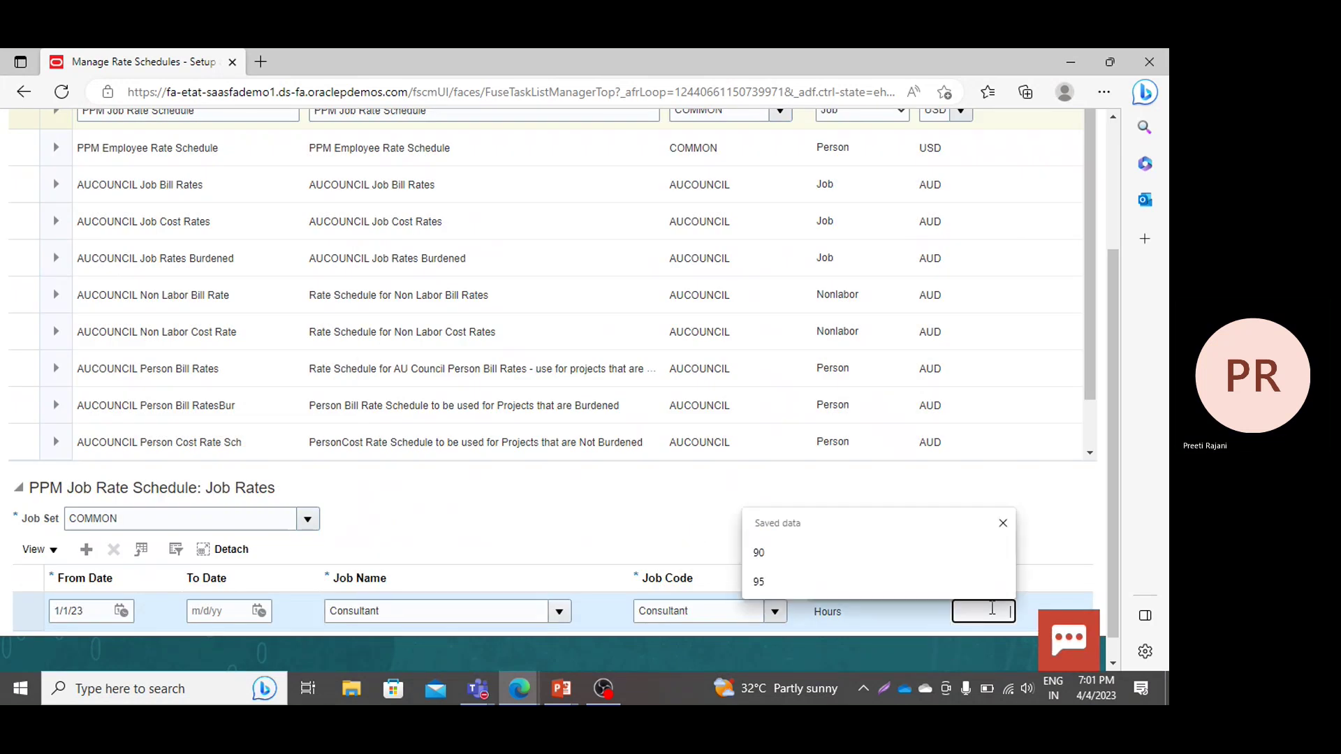
pyautogui.write('40')
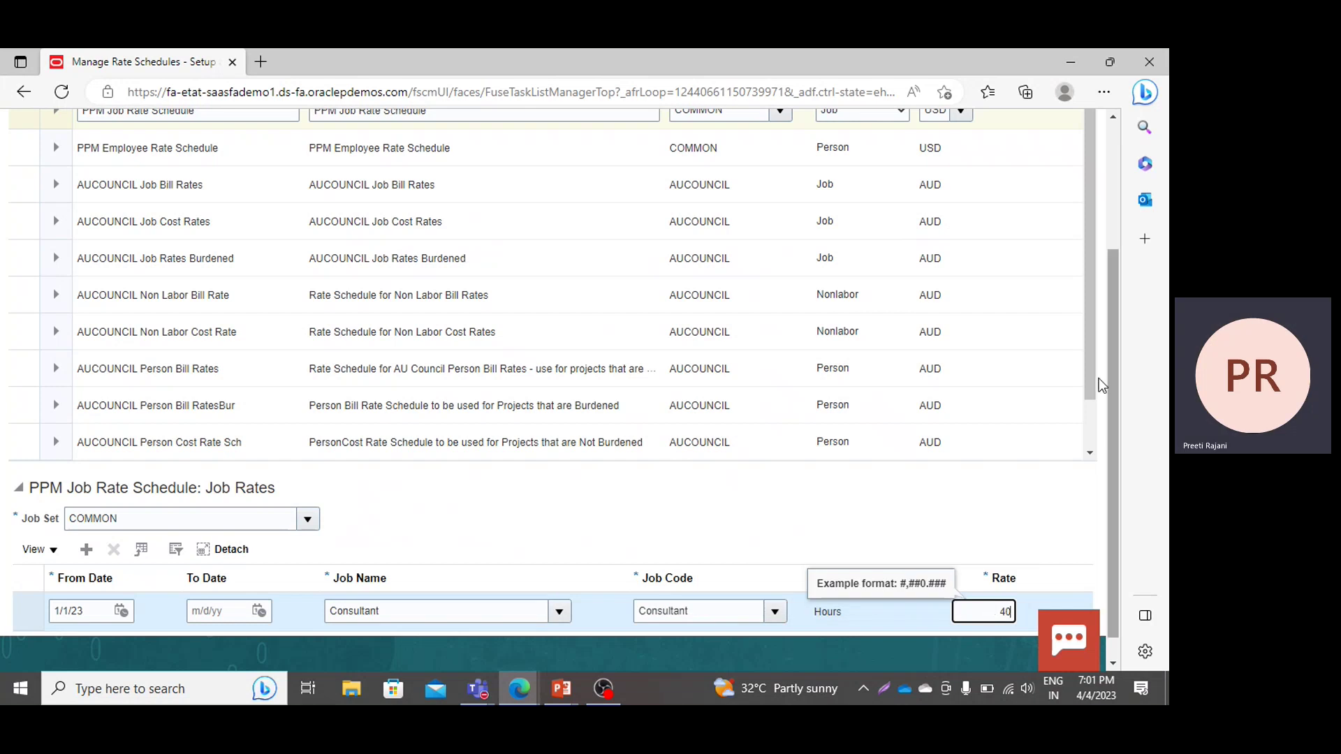
pyautogui.moveTo(1116, 378); pyautogui.dragTo(1089, 214)
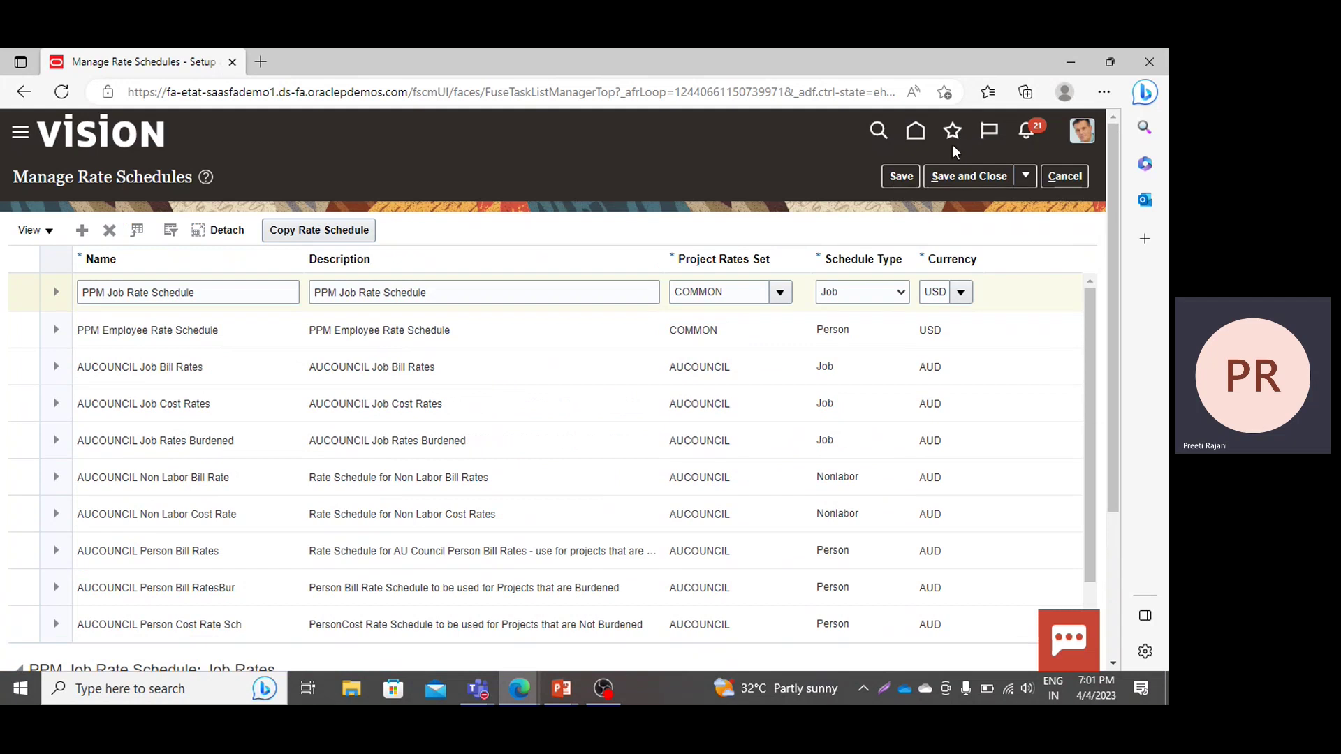
pyautogui.click(951, 176)
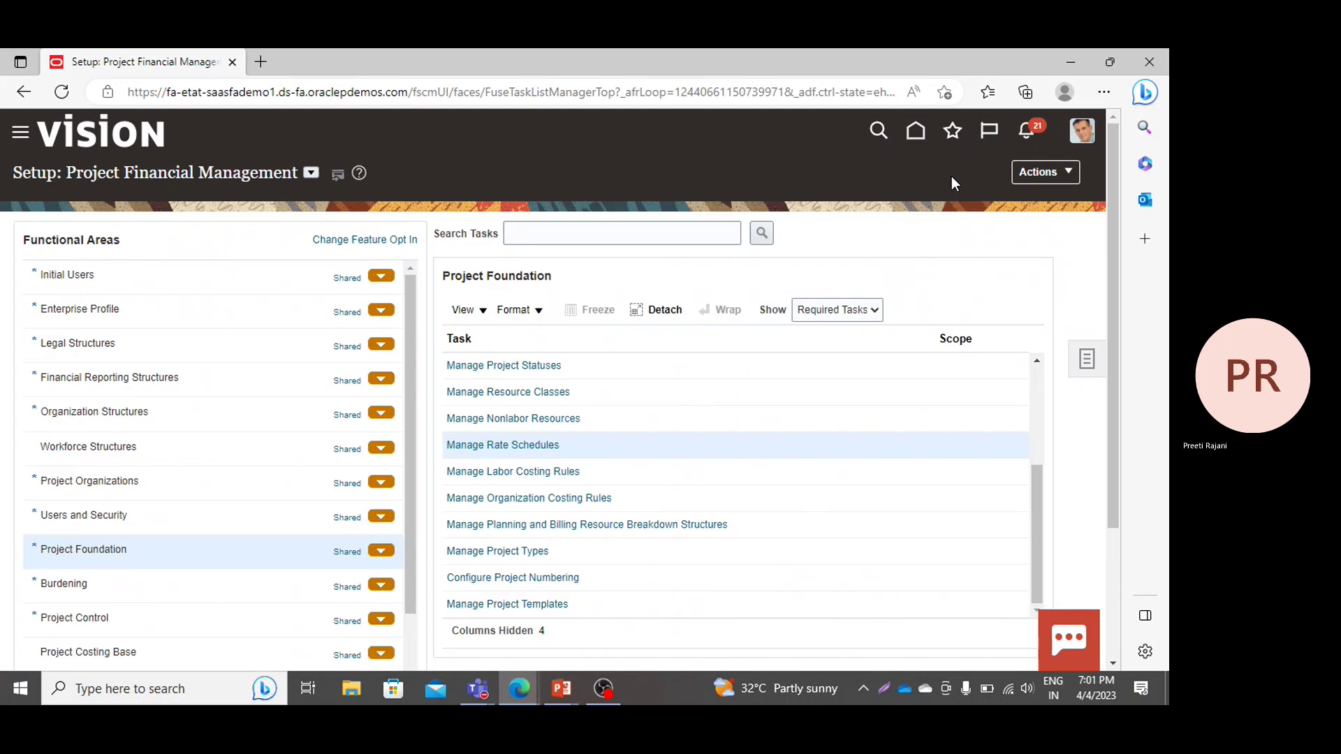
# Switch to the PowerPoint presentation and advance from the Rate Schedule slide to the Labor Costing Rule slide.
pyautogui.hotkey('alt', 'Tab')
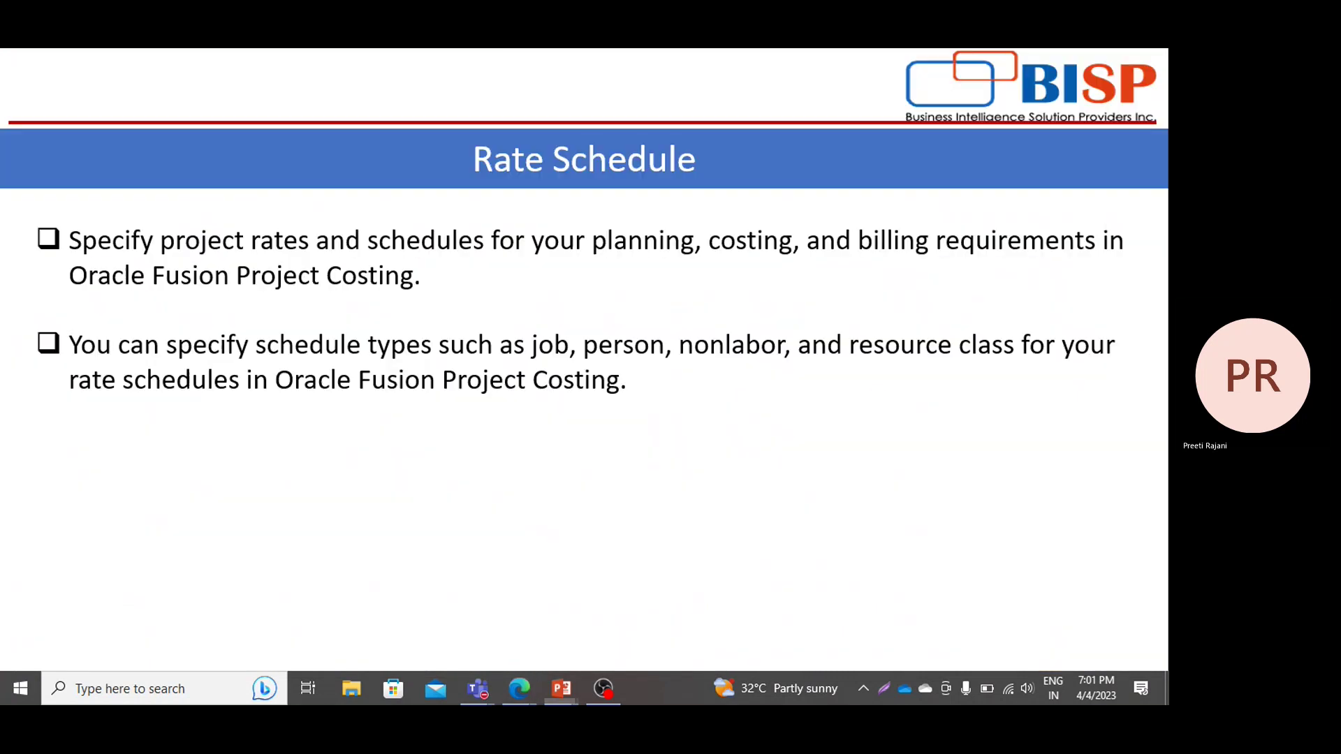
pyautogui.hotkey('alt', 'Tab')
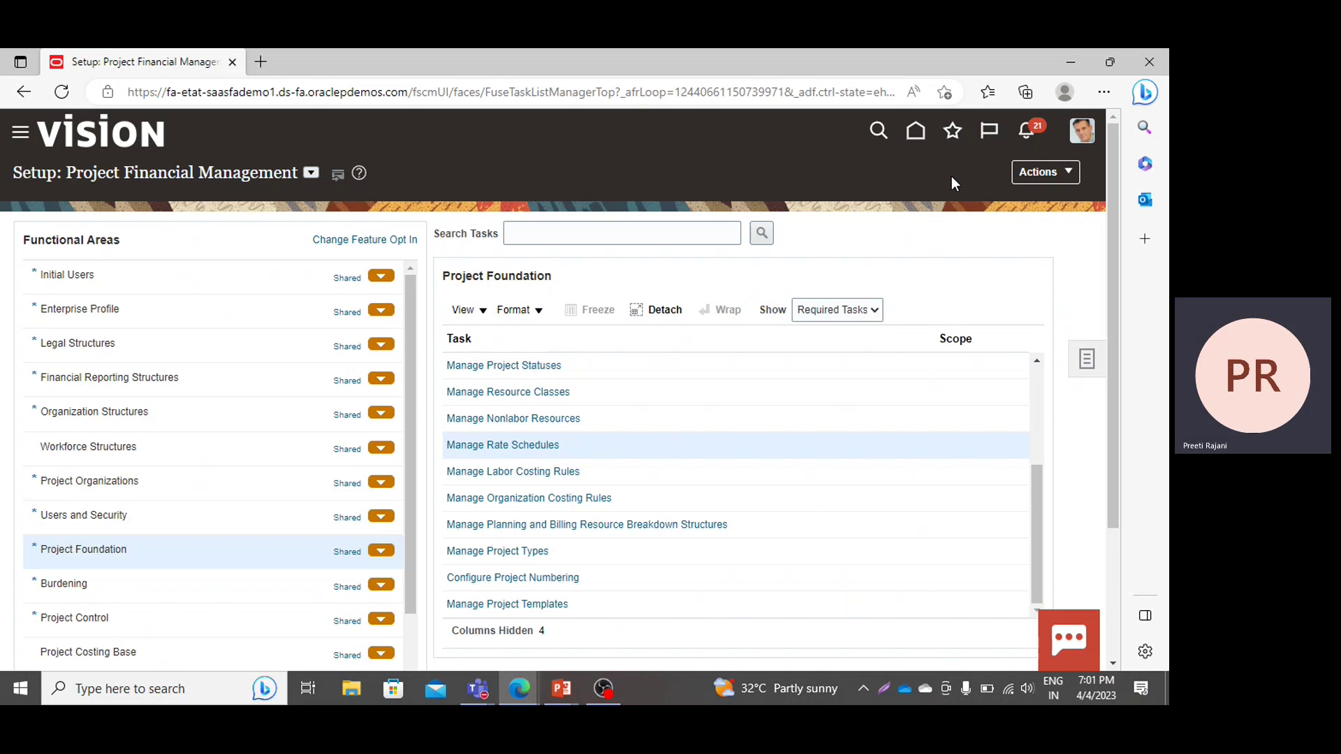
pyautogui.hotkey('alt', 'Tab')
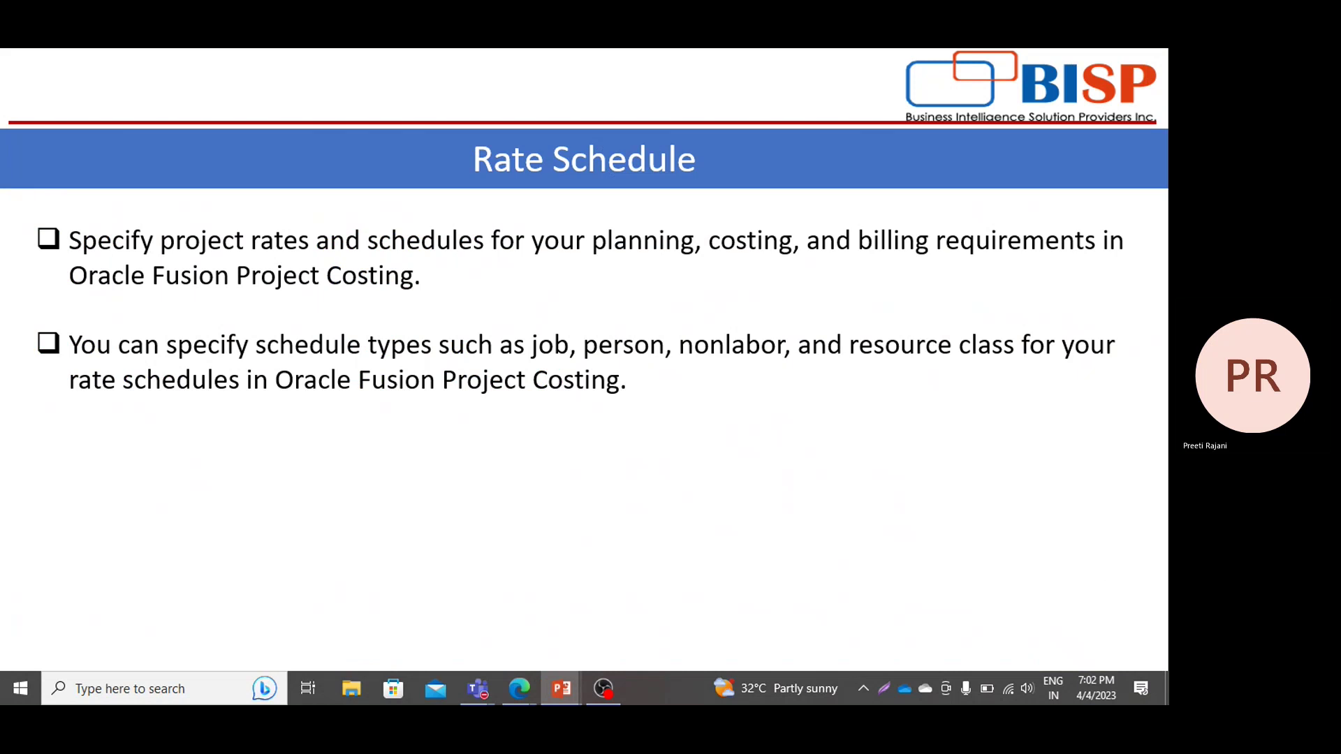
pyautogui.press('Right')
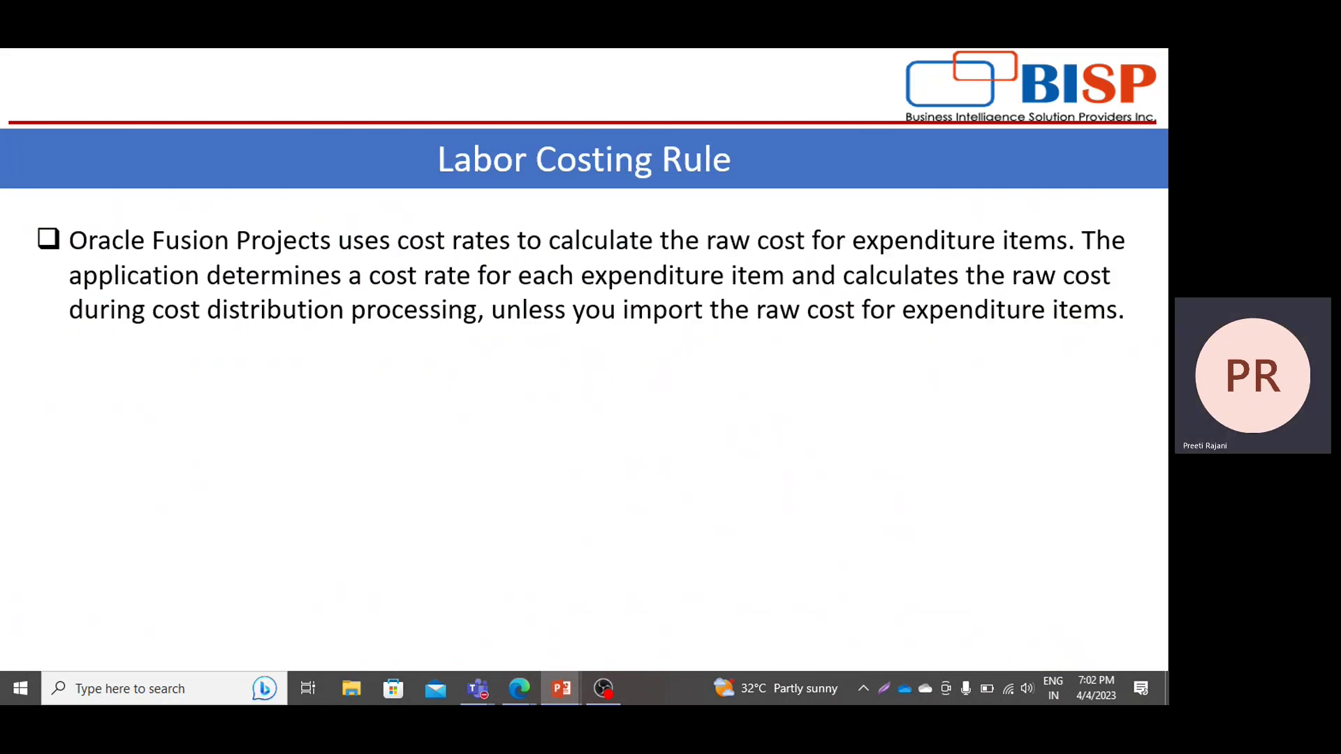
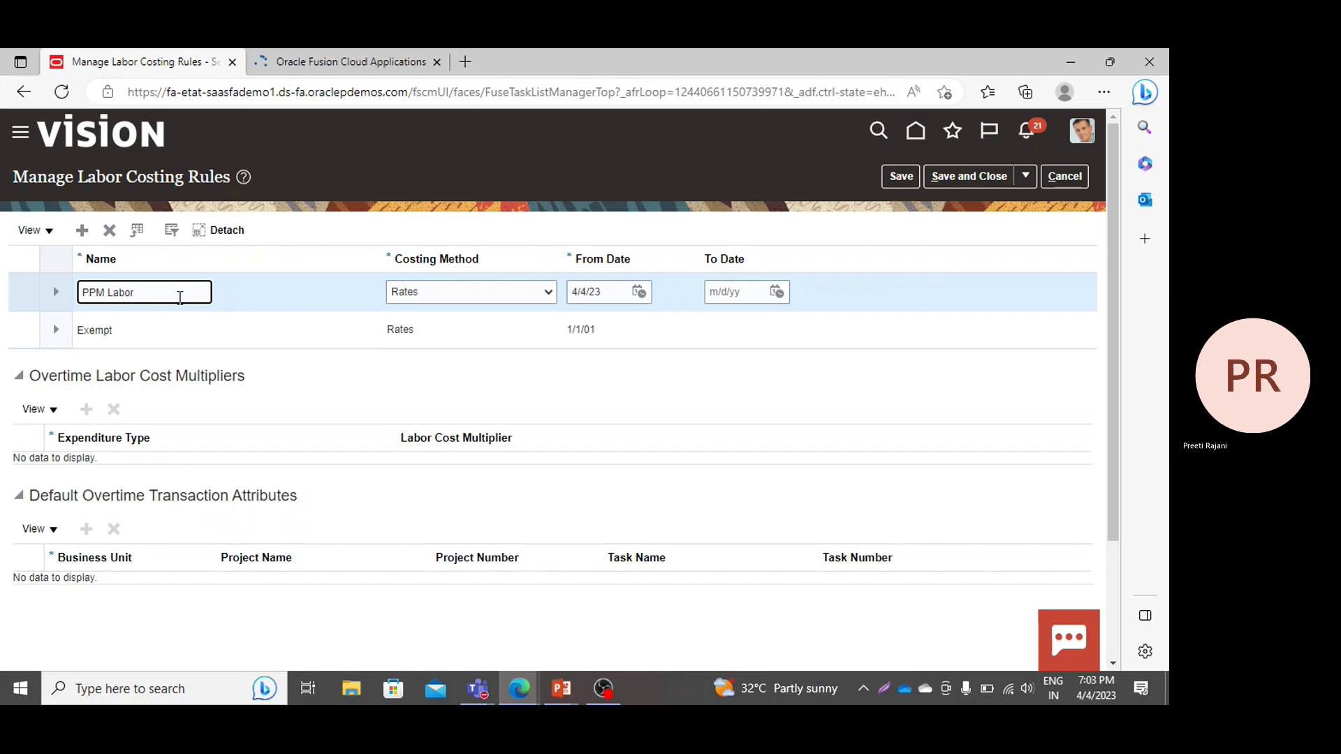
# Complete the new labor costing rule's name as PPM Labor Costing Ru, with the costing method Rates and the from date 1/1/23.
pyautogui.write('Costi')
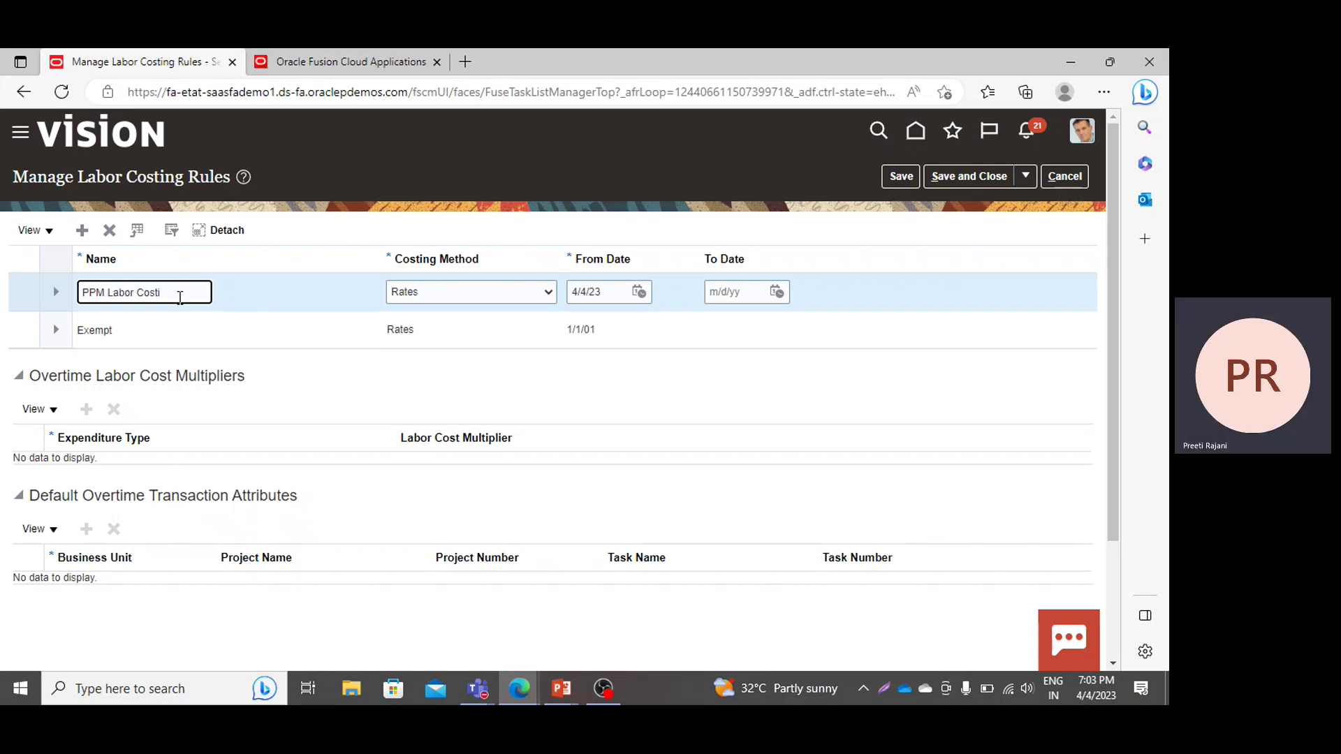
pyautogui.write('ng Ru')
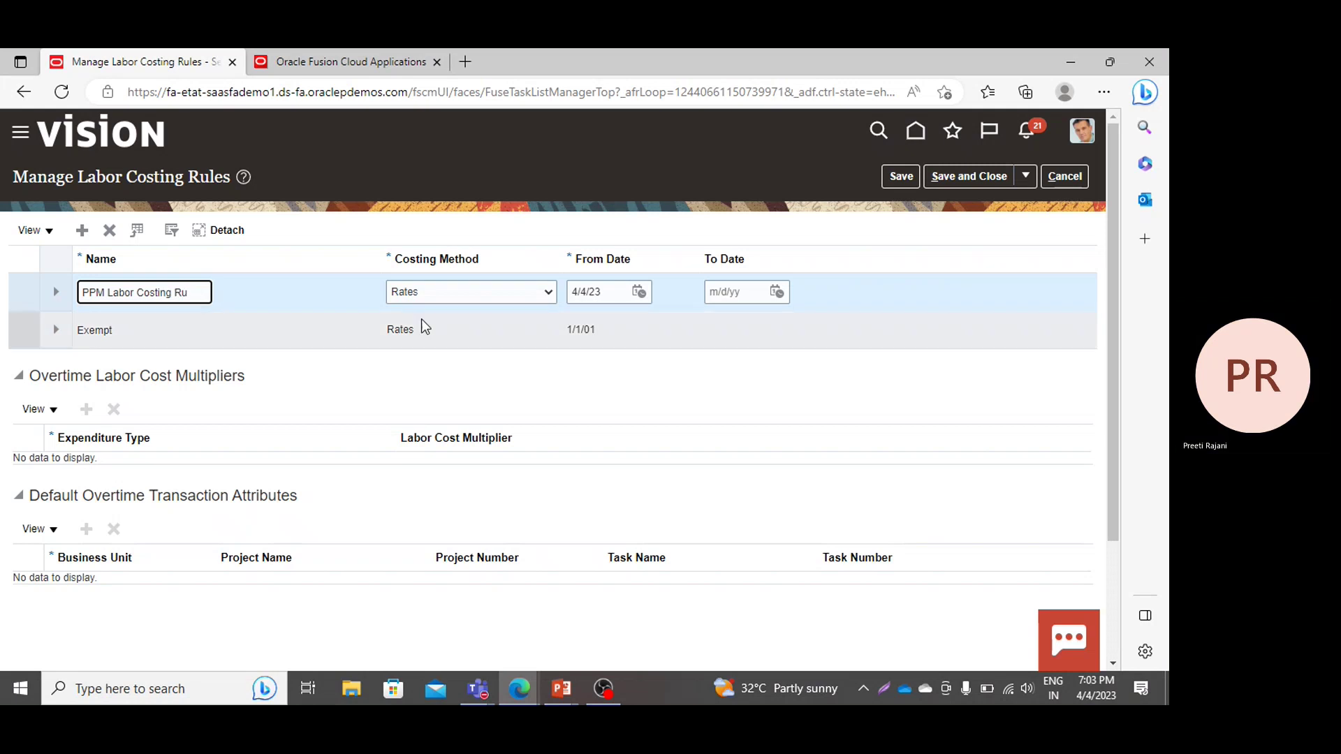
pyautogui.click(446, 292)
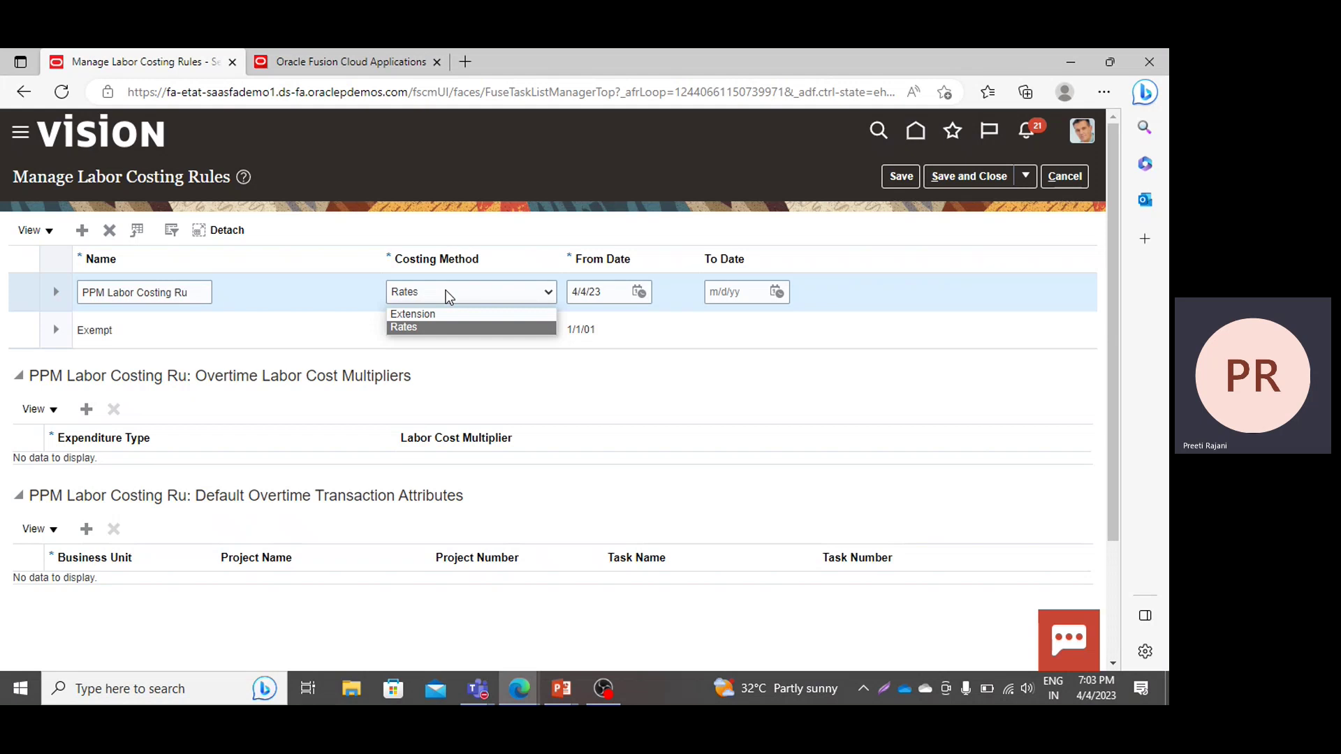
pyautogui.click(425, 329)
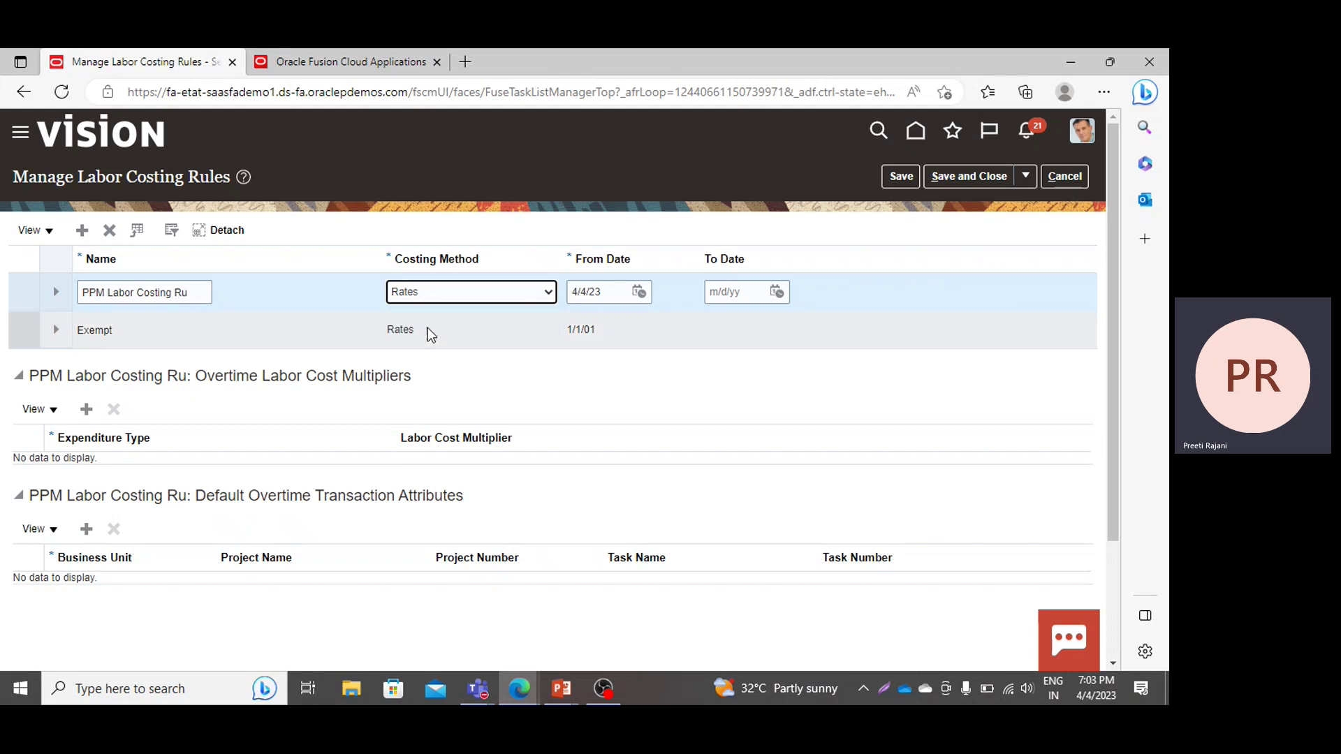
pyautogui.click(597, 289)
pyautogui.write('1/1/23')
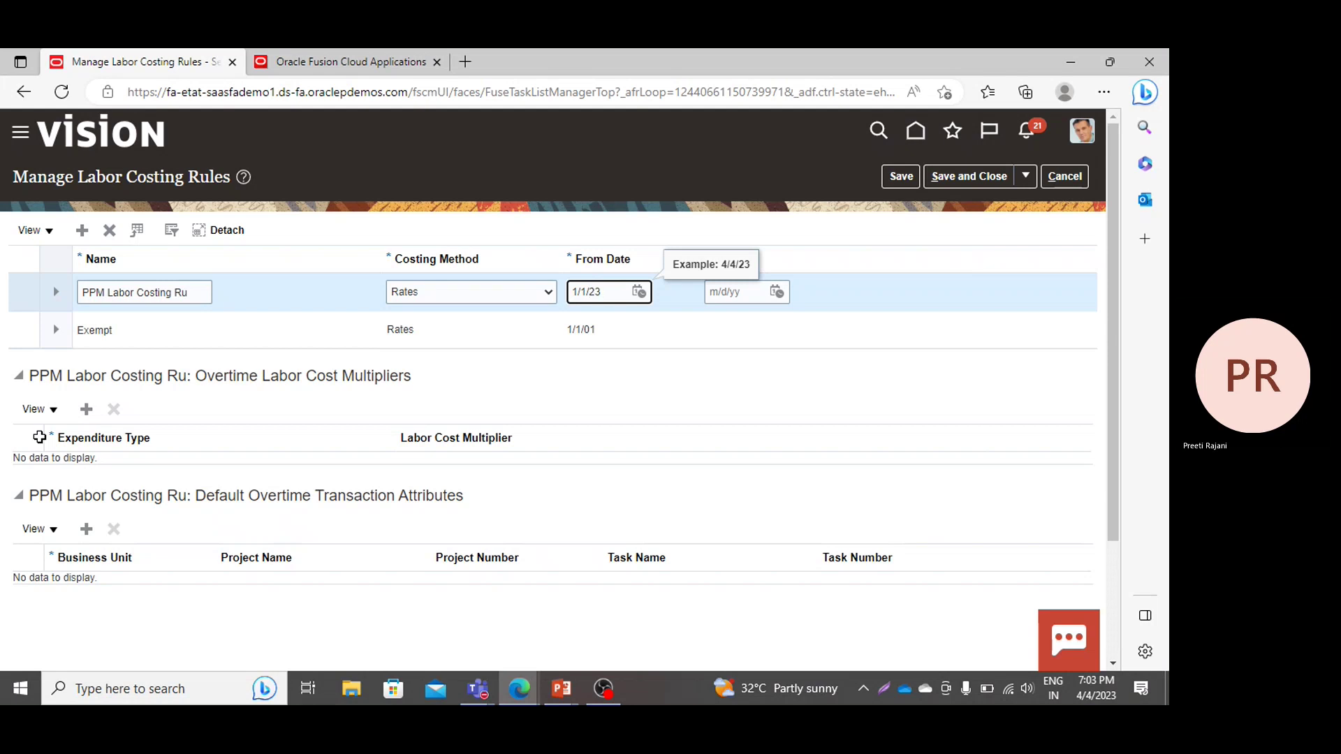
# Add an overtime labor cost multiplier line to the rule and open the Project Financial Management setup in the second browser tab.
pyautogui.click(87, 409)
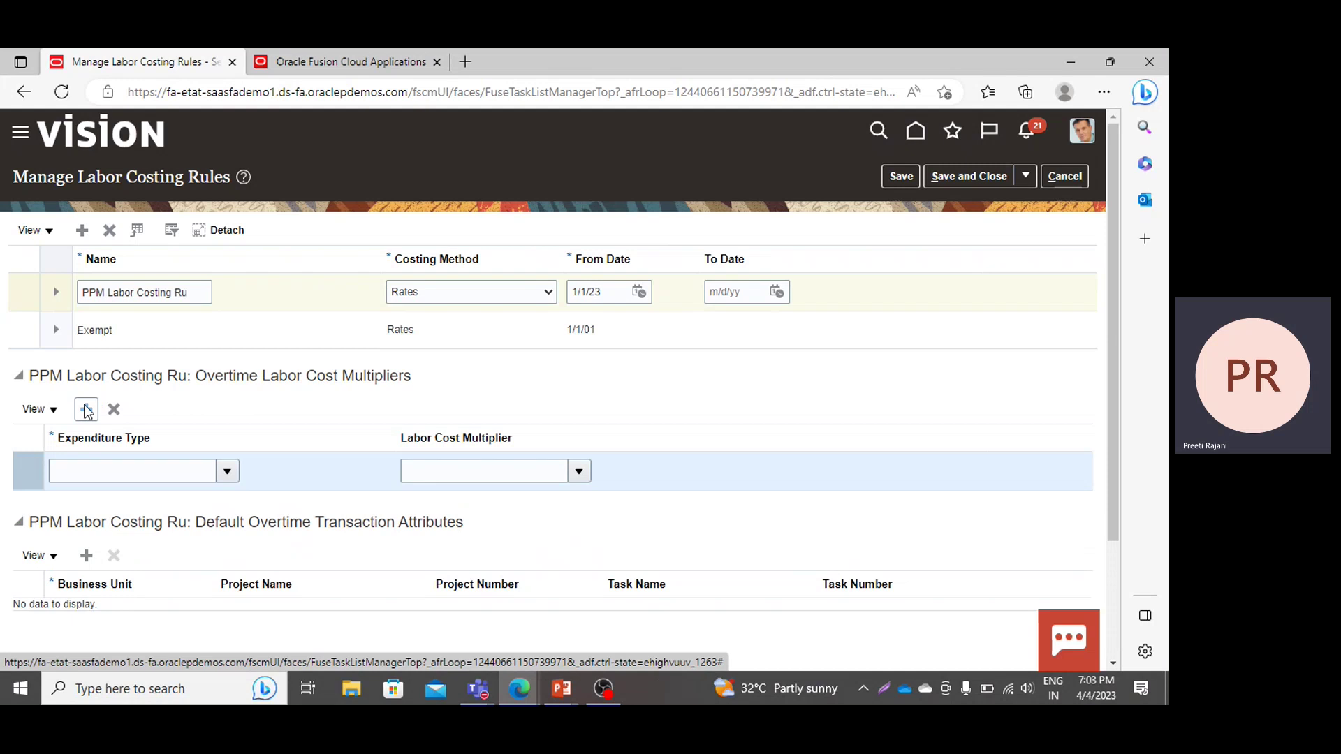
pyautogui.click(335, 62)
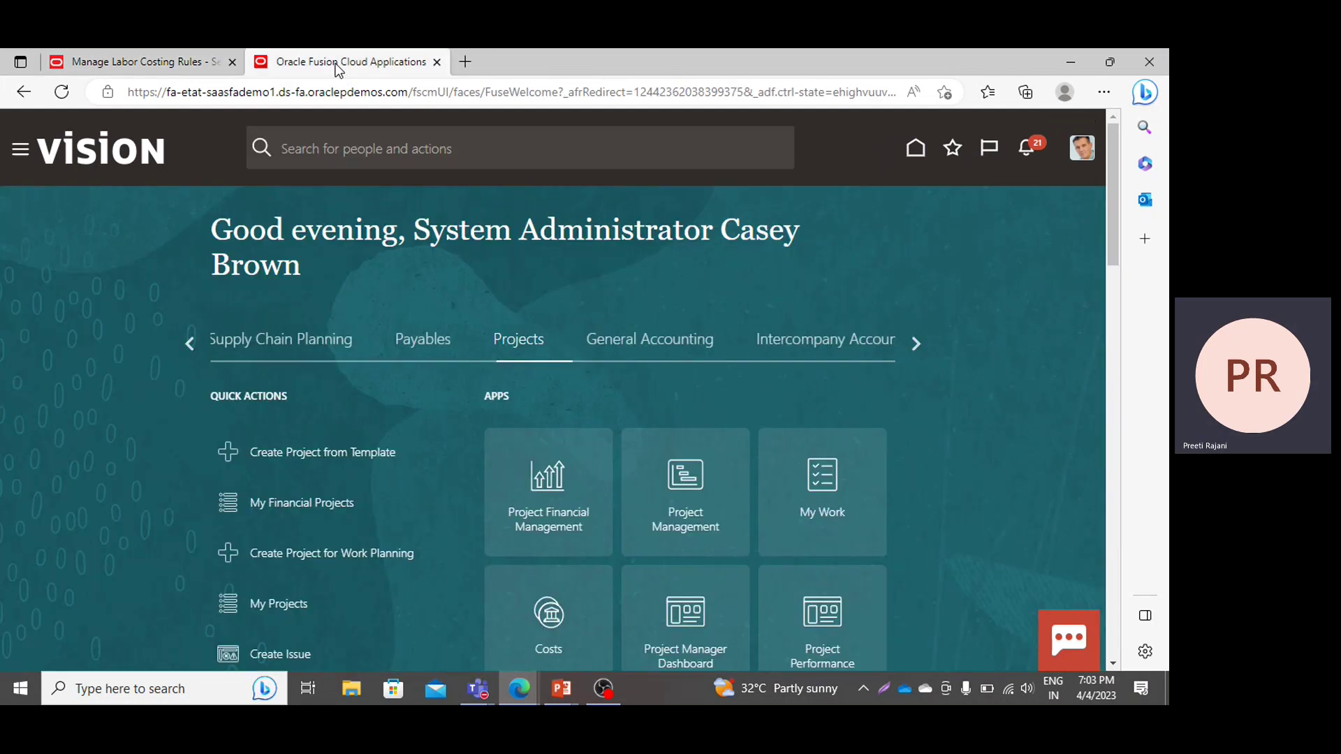
pyautogui.click(1084, 163)
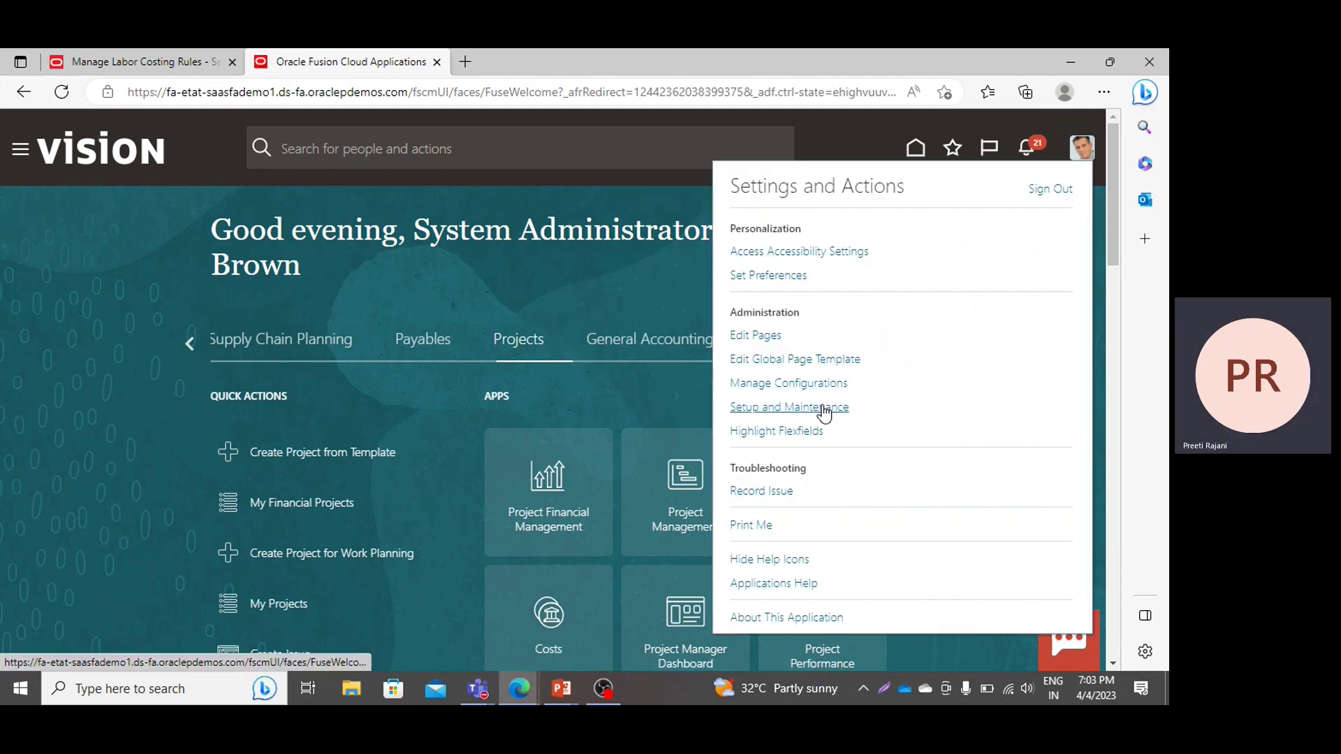
pyautogui.click(823, 407)
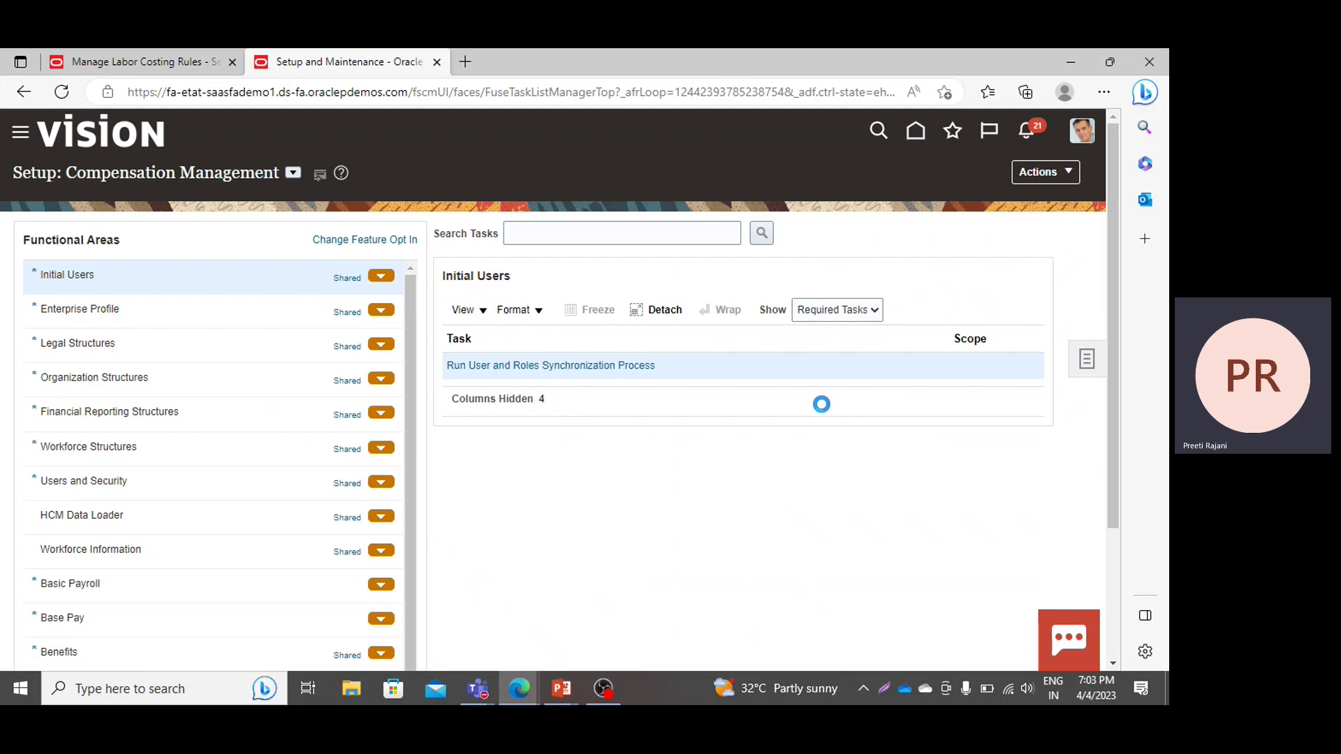
pyautogui.click(293, 173)
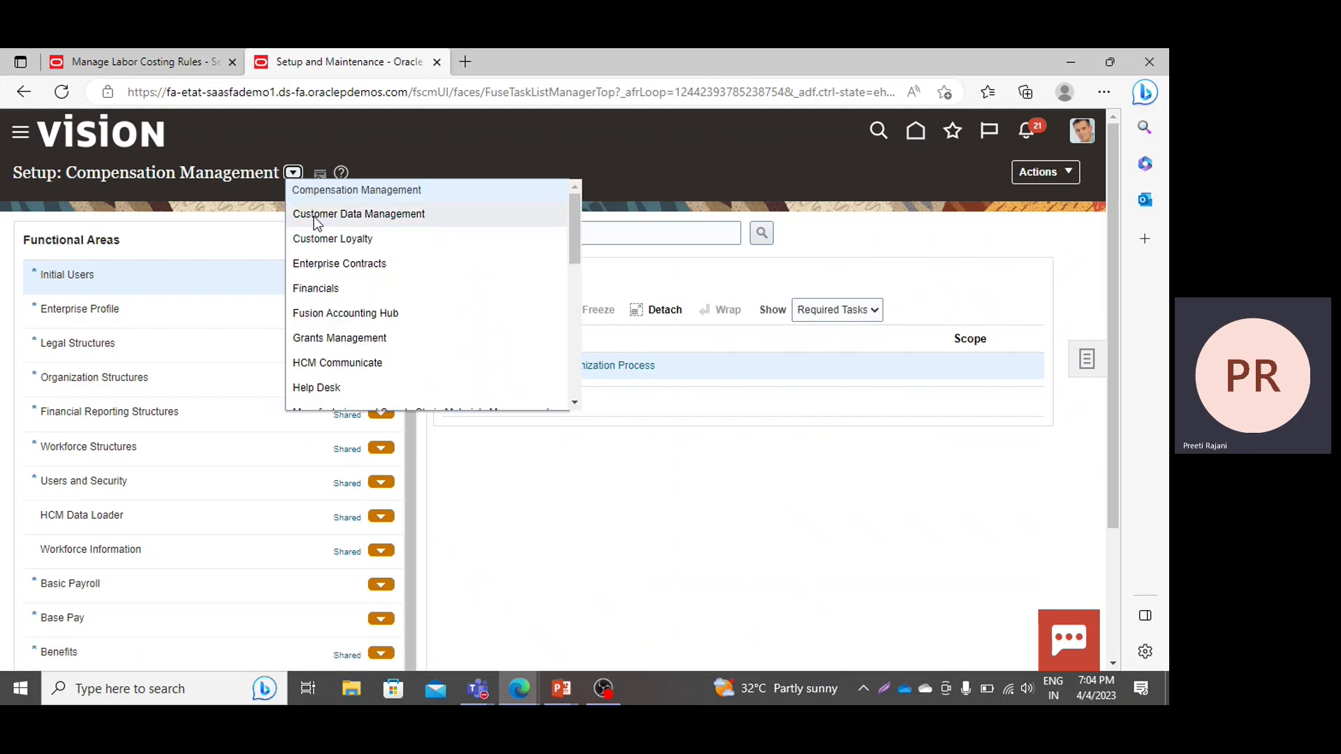
pyautogui.doubleClick(571, 408)
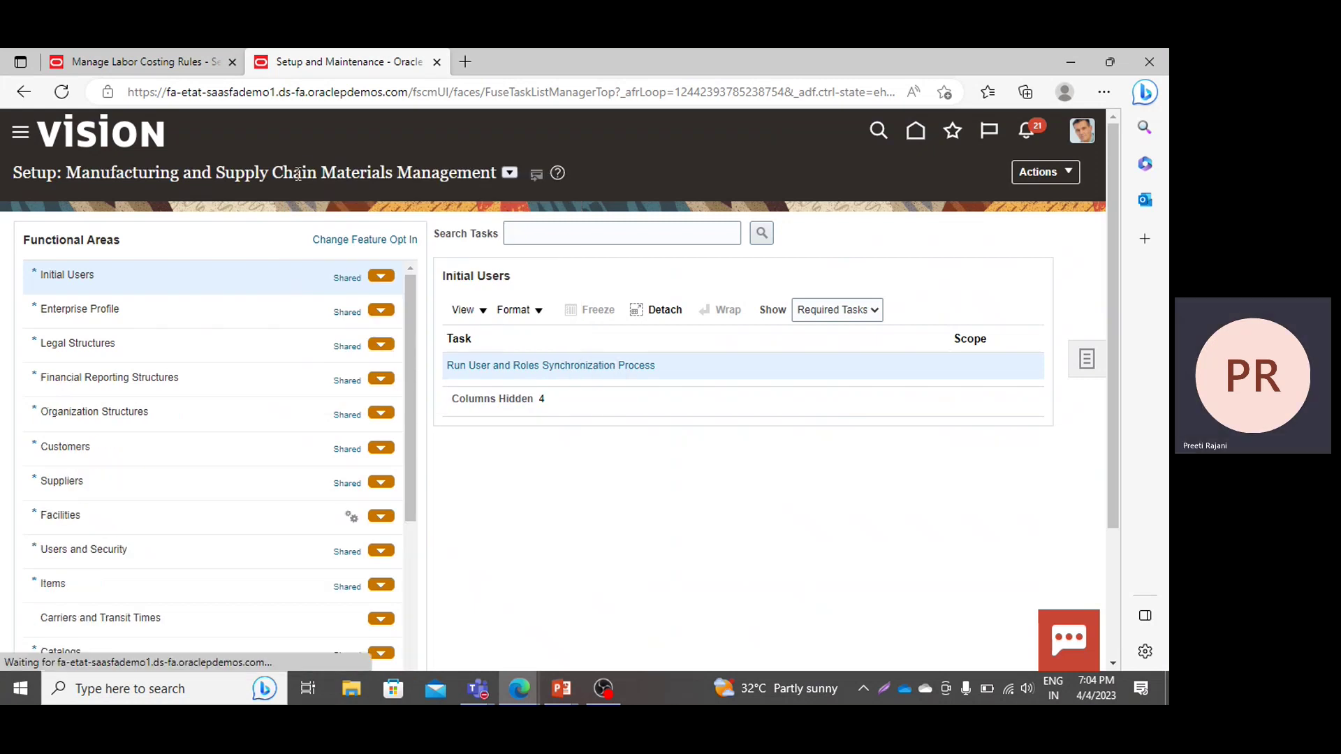
pyautogui.click(510, 172)
pyautogui.scroll(-5, 790, 404)
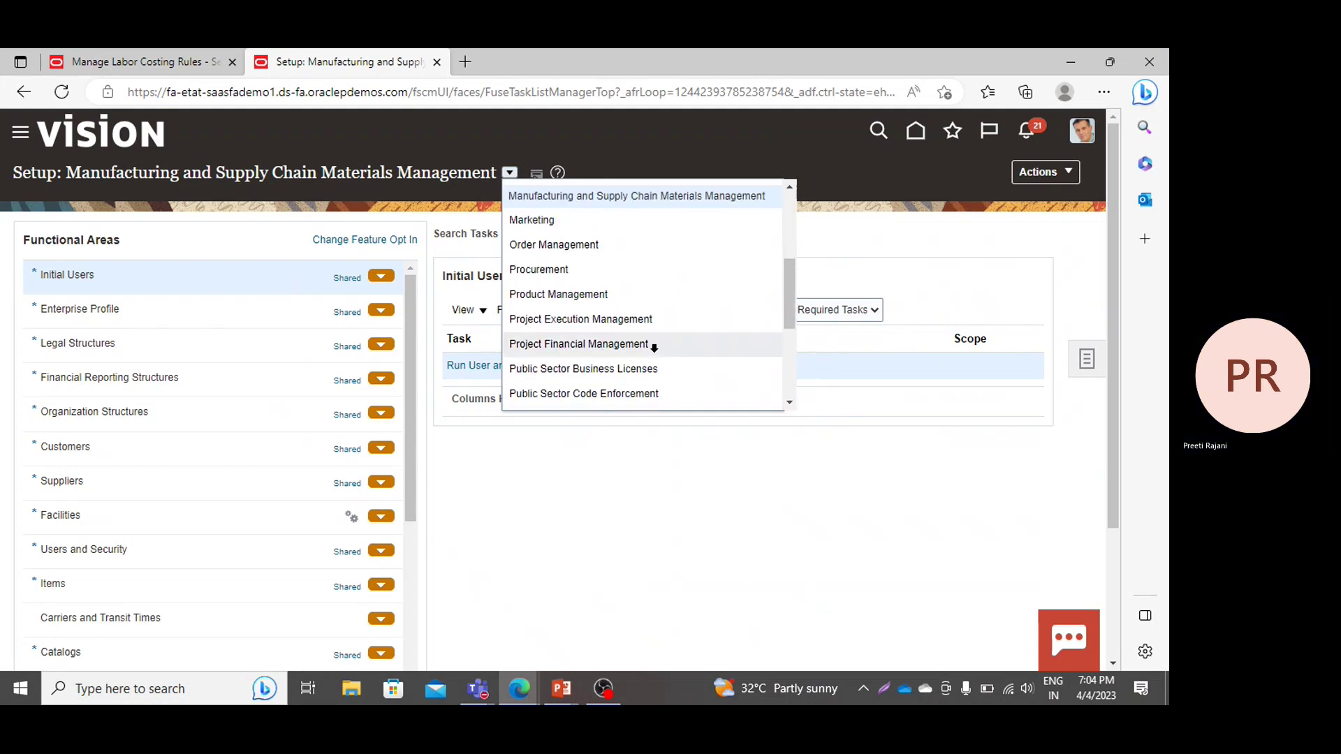
pyautogui.click(657, 348)
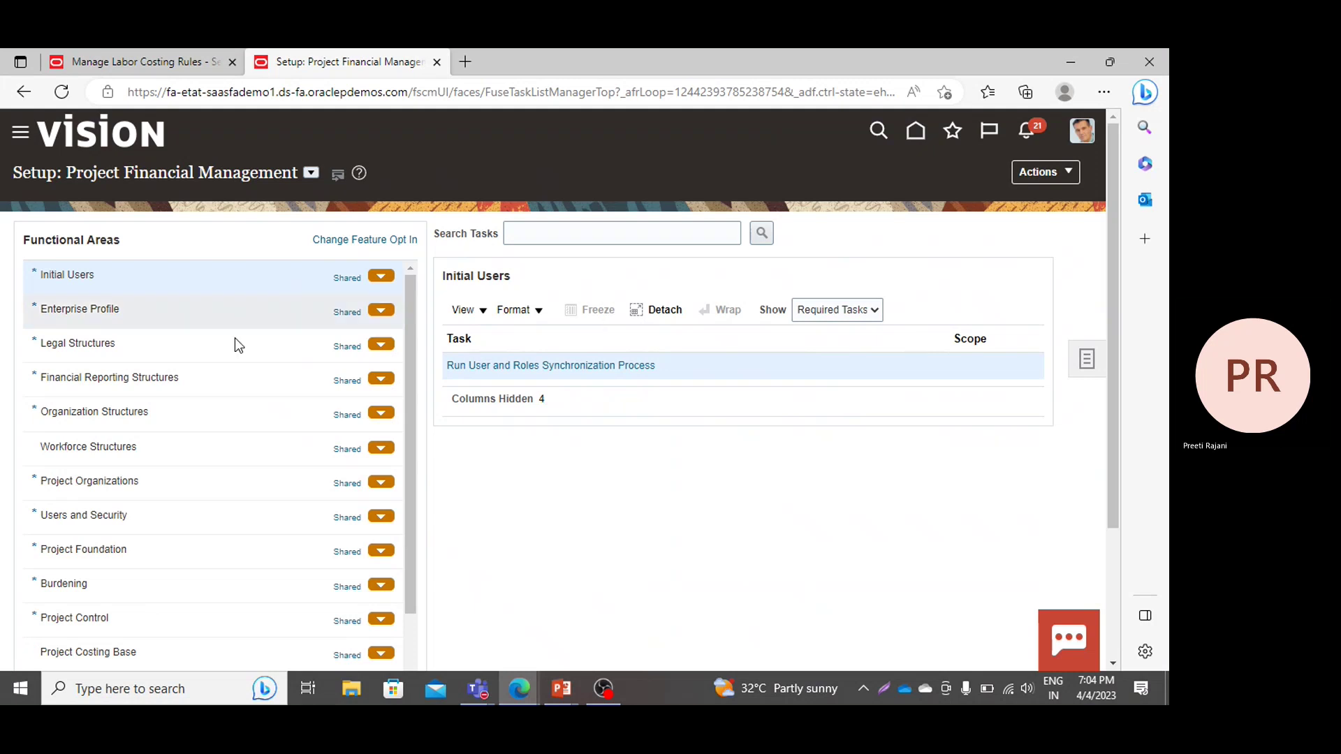
# Show all tasks of the Project Foundation functional area and open Manage Labor Costing Multipliers.
pyautogui.click(182, 553)
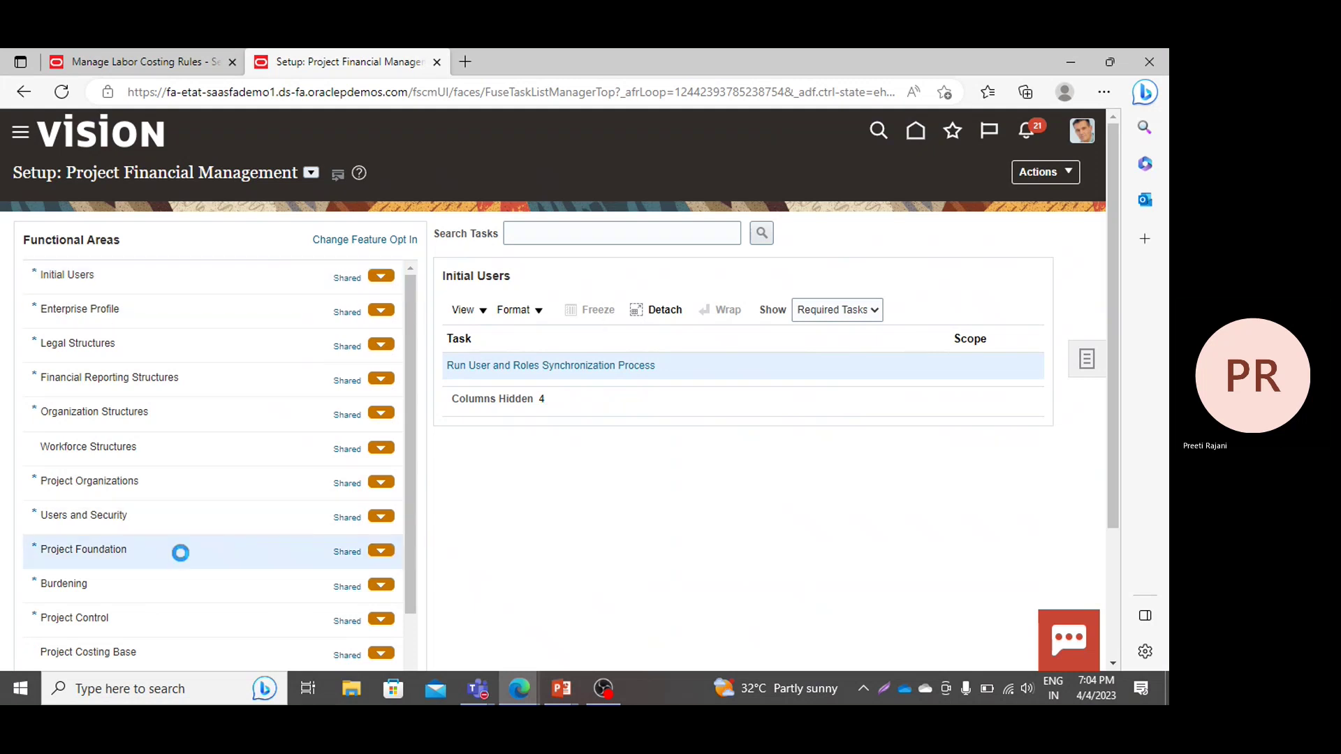
pyautogui.click(826, 311)
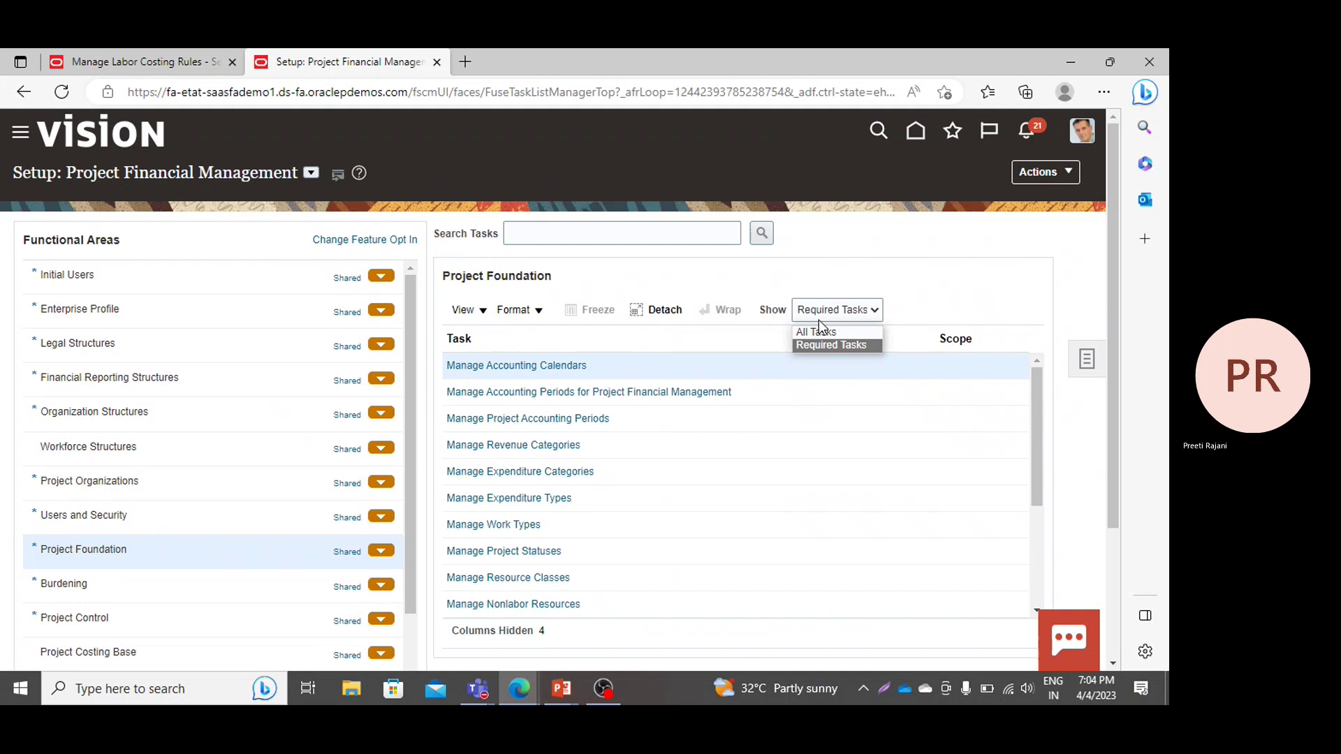
pyautogui.click(900, 357)
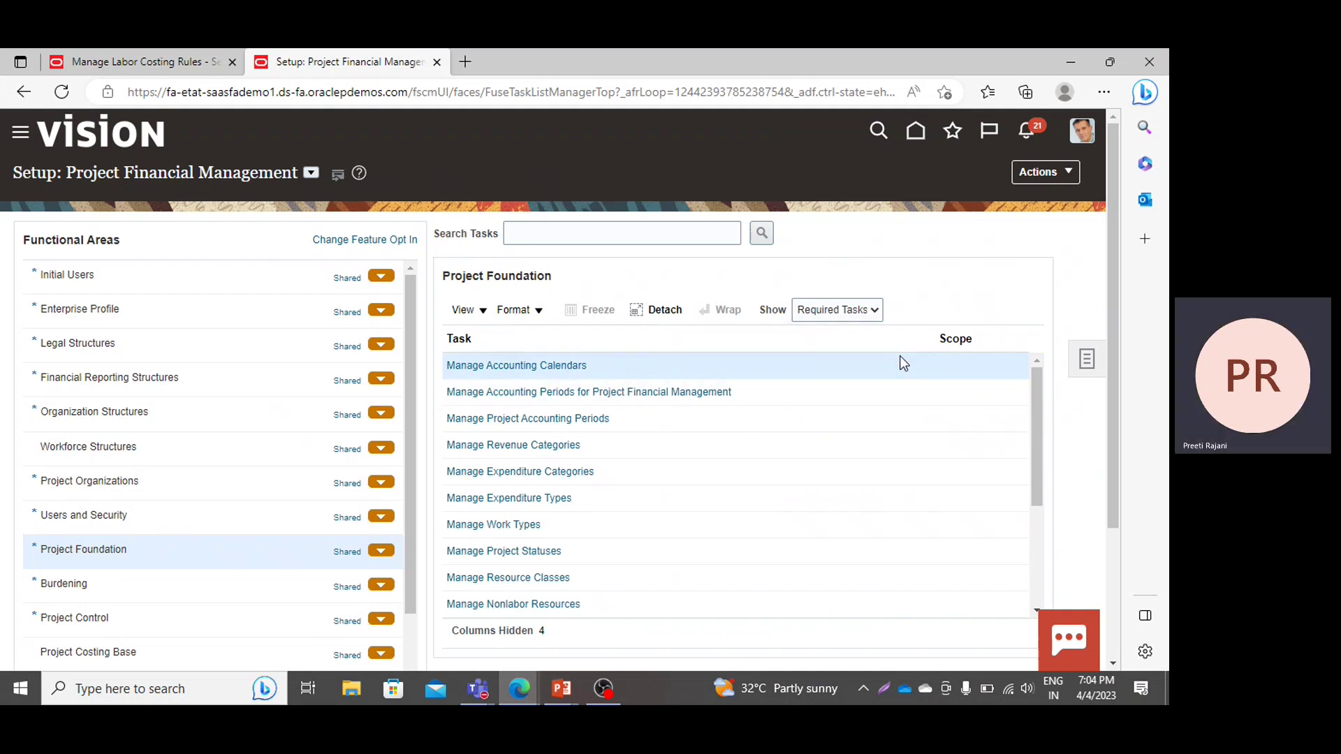
pyautogui.click(848, 316)
pyautogui.click(843, 331)
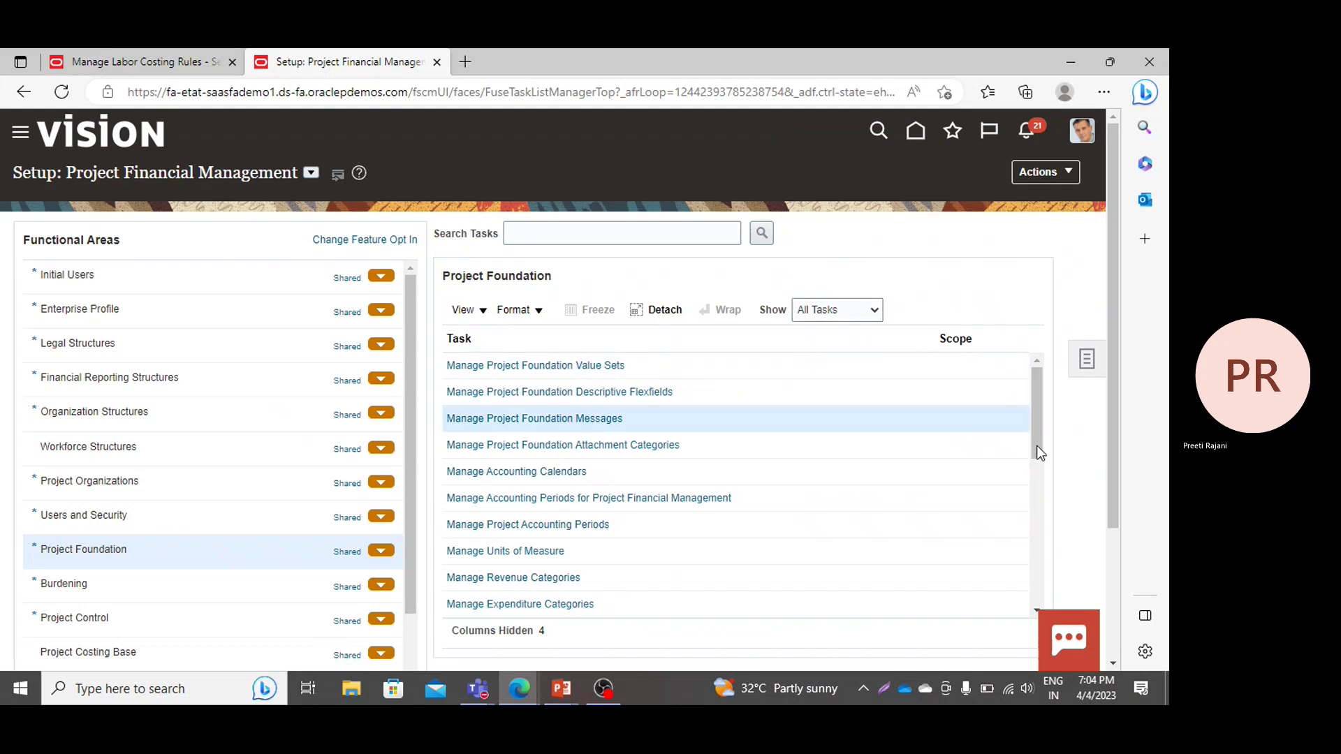
pyautogui.moveTo(1032, 450); pyautogui.dragTo(1053, 607)
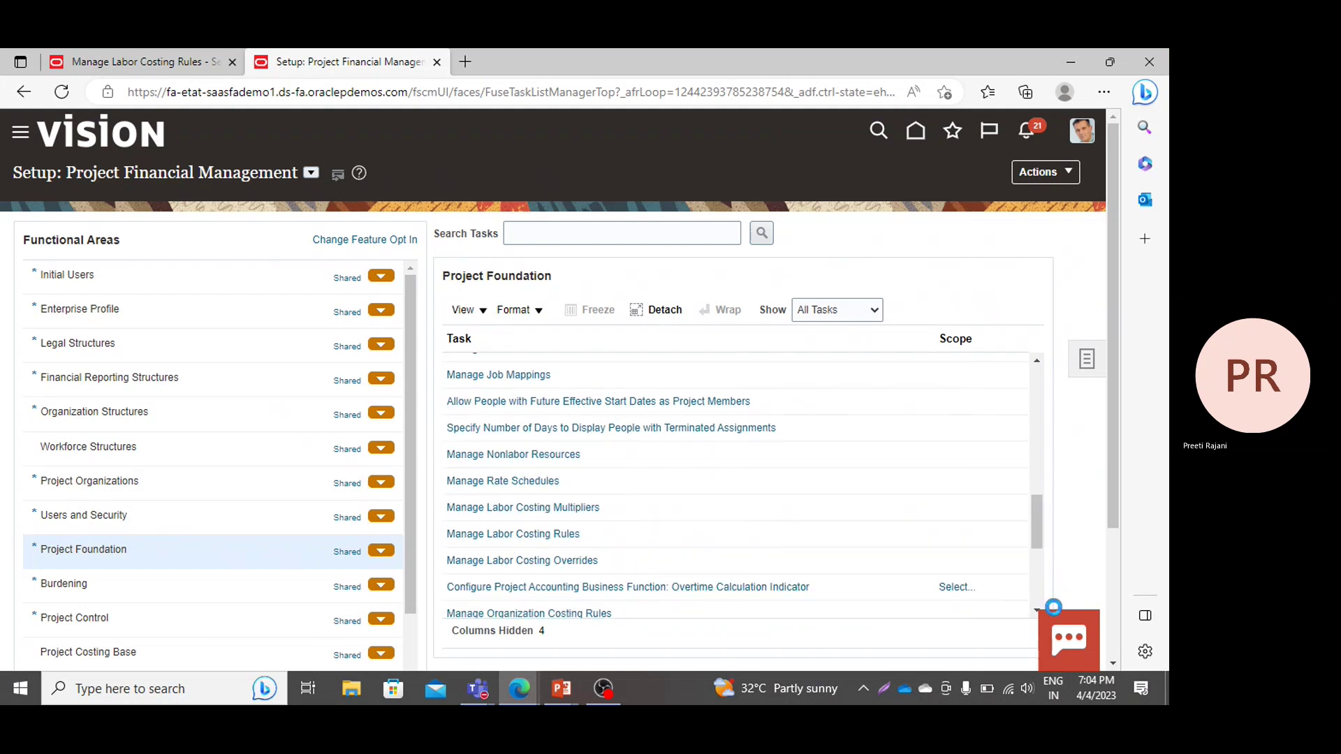
pyautogui.click(556, 505)
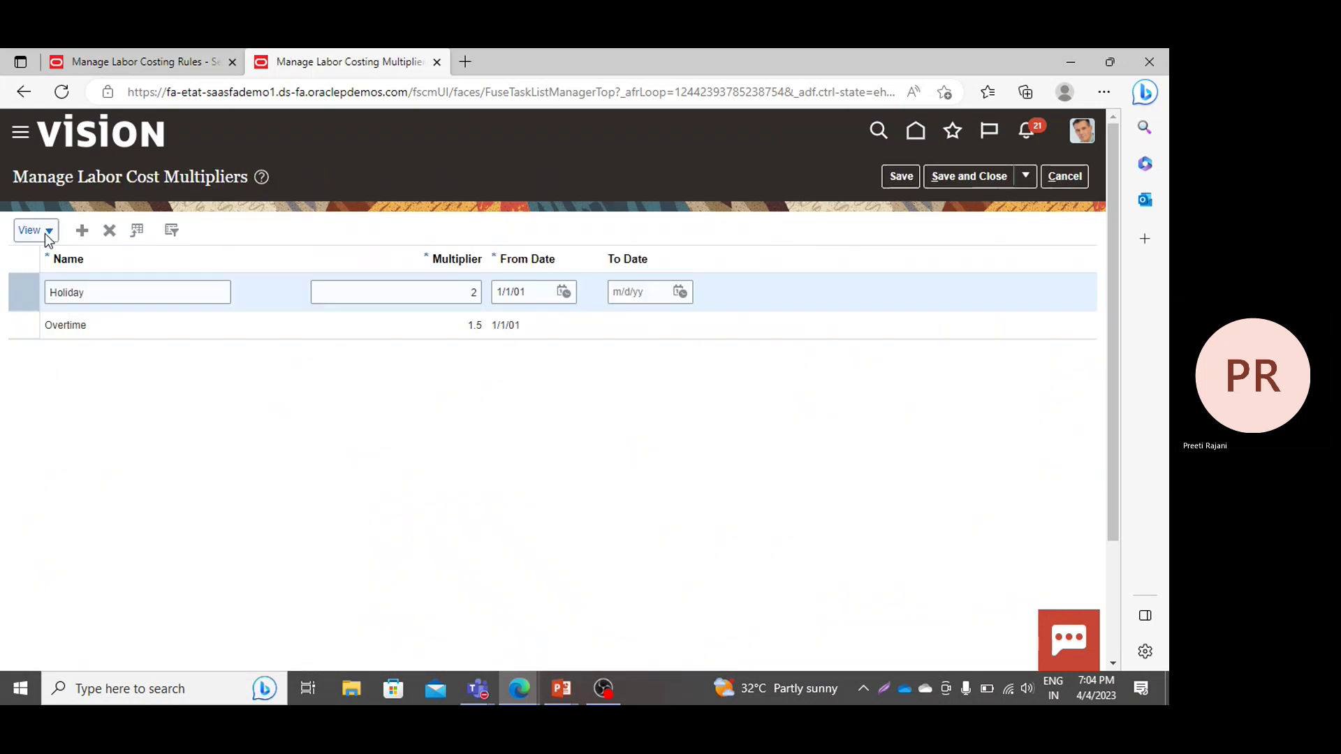
# Add a new labor cost multiplier named PPM Overtime MP.
pyautogui.click(86, 231)
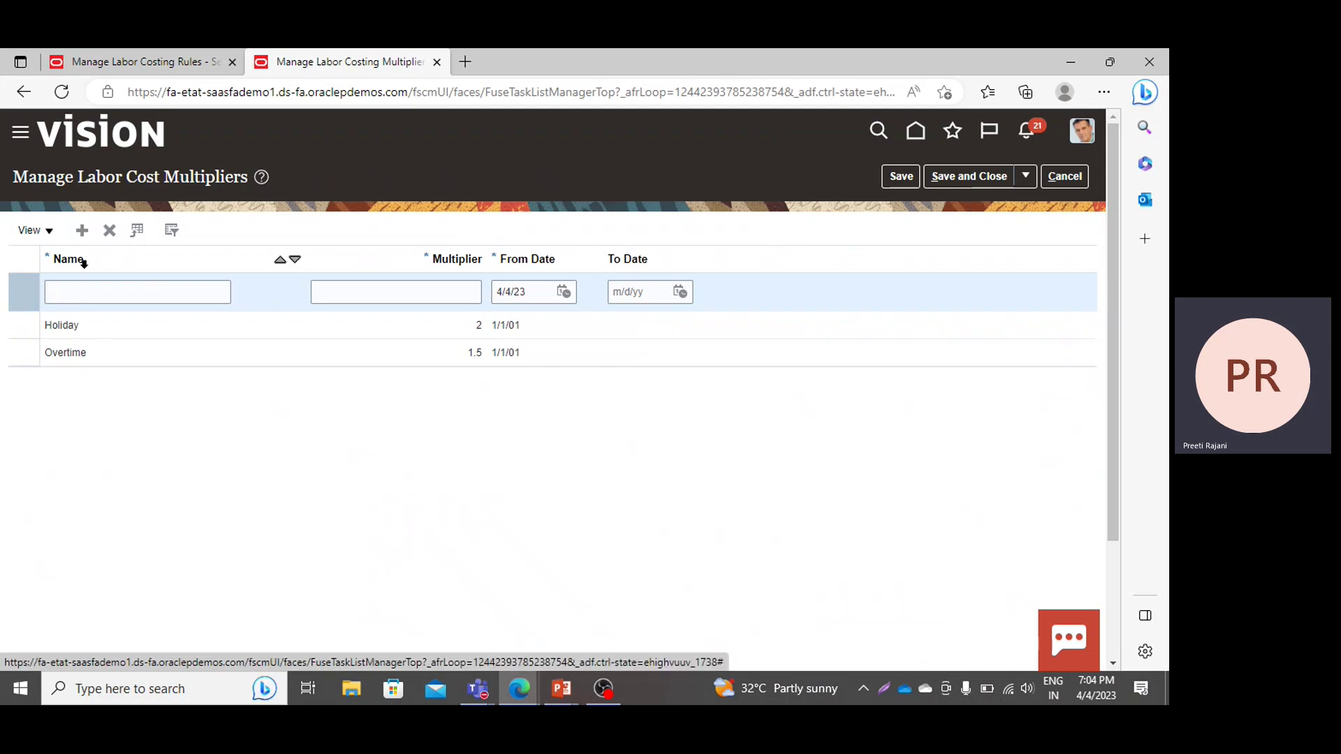
pyautogui.click(87, 291)
pyautogui.write('PPM ')
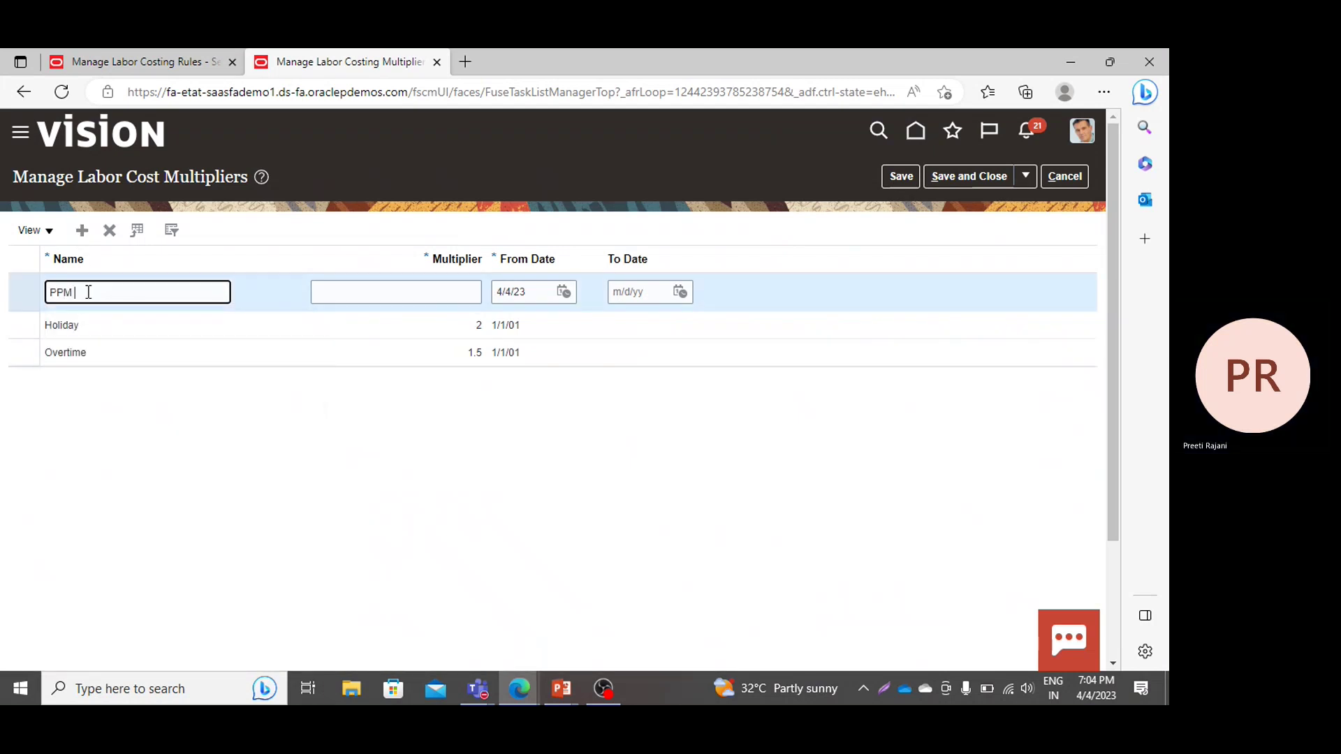
pyautogui.write('Over')
pyautogui.write('time ')
pyautogui.write('Mul')
pyautogui.write('tipl')
pyautogui.press('BackSpace')
pyautogui.press('BackSpace')
pyautogui.press('BackSpace')
pyautogui.press('BackSpace')
pyautogui.press('BackSpace')
pyautogui.press('BackSpace')
pyautogui.write('P')
# Set the new multiplier to 1.5 with the from date 1/1/23, and save and close the labor cost multipliers.
pyautogui.click(463, 288)
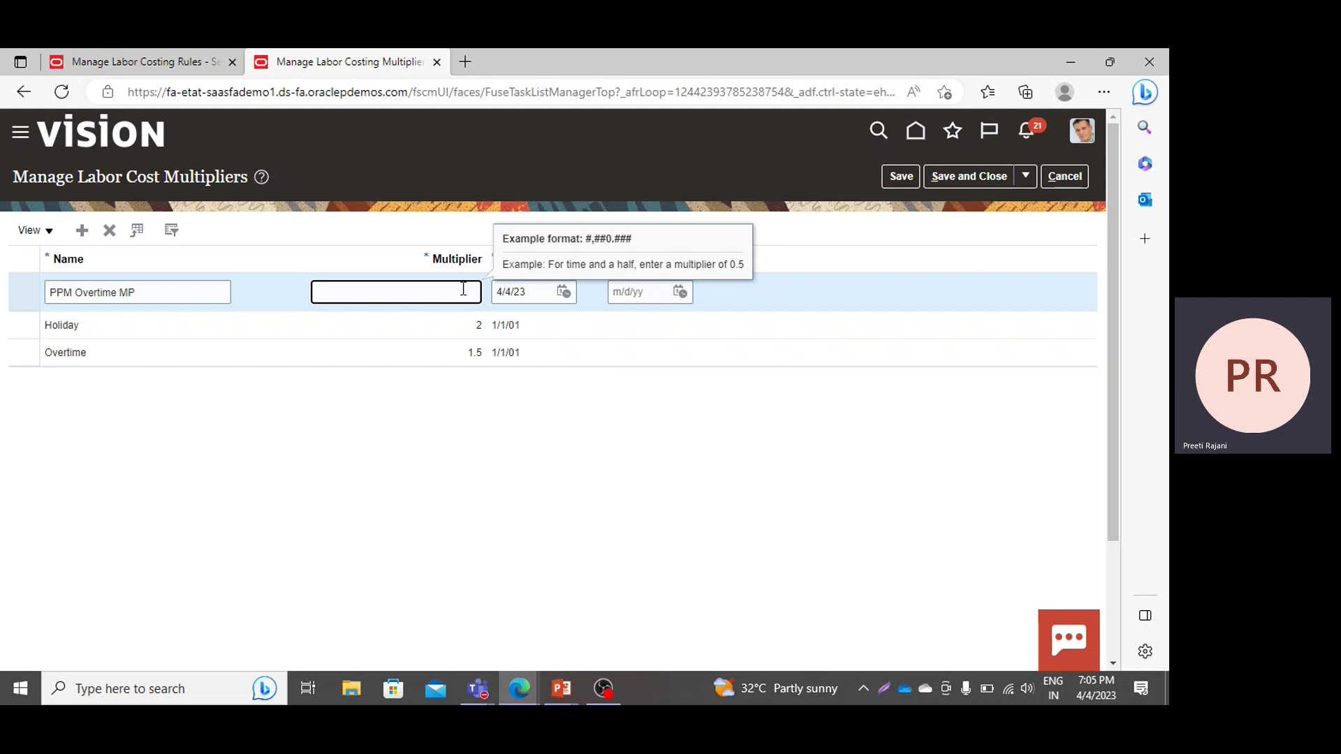
pyautogui.write('1.5')
pyautogui.click(545, 289)
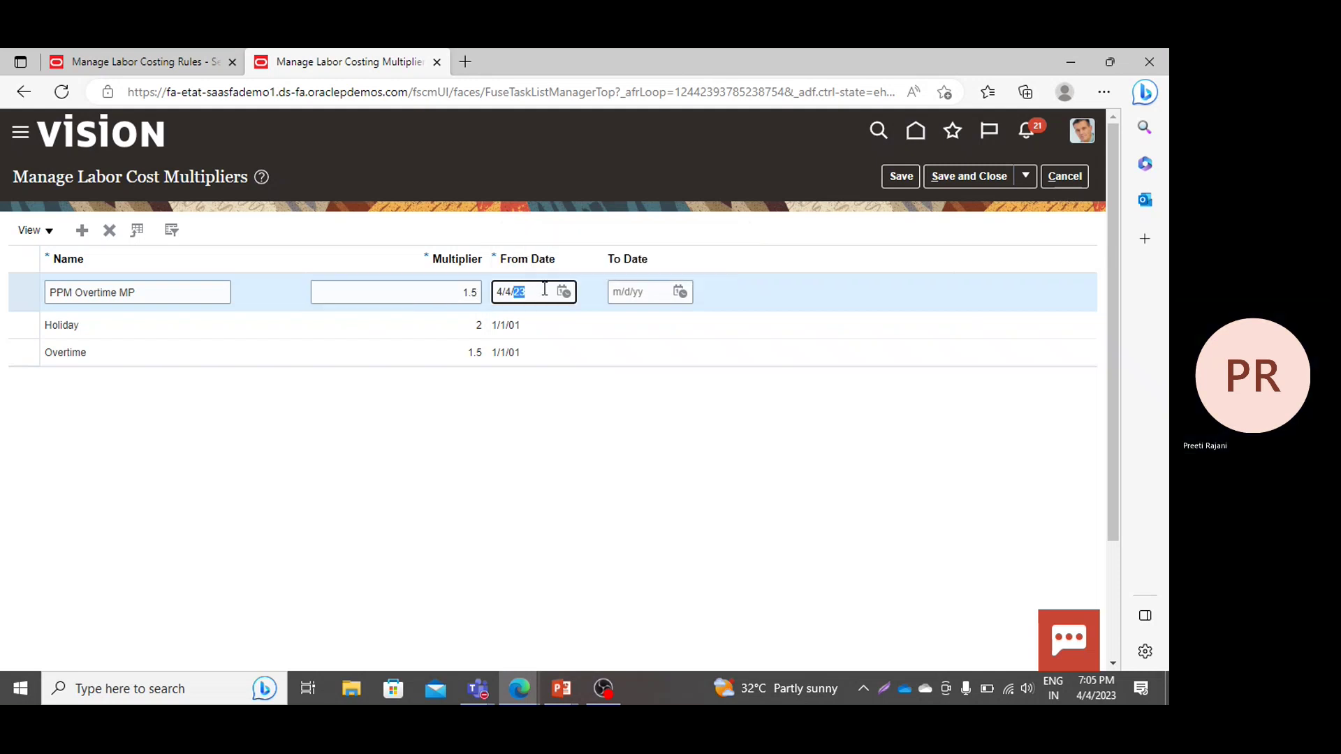
pyautogui.write('1/1/23')
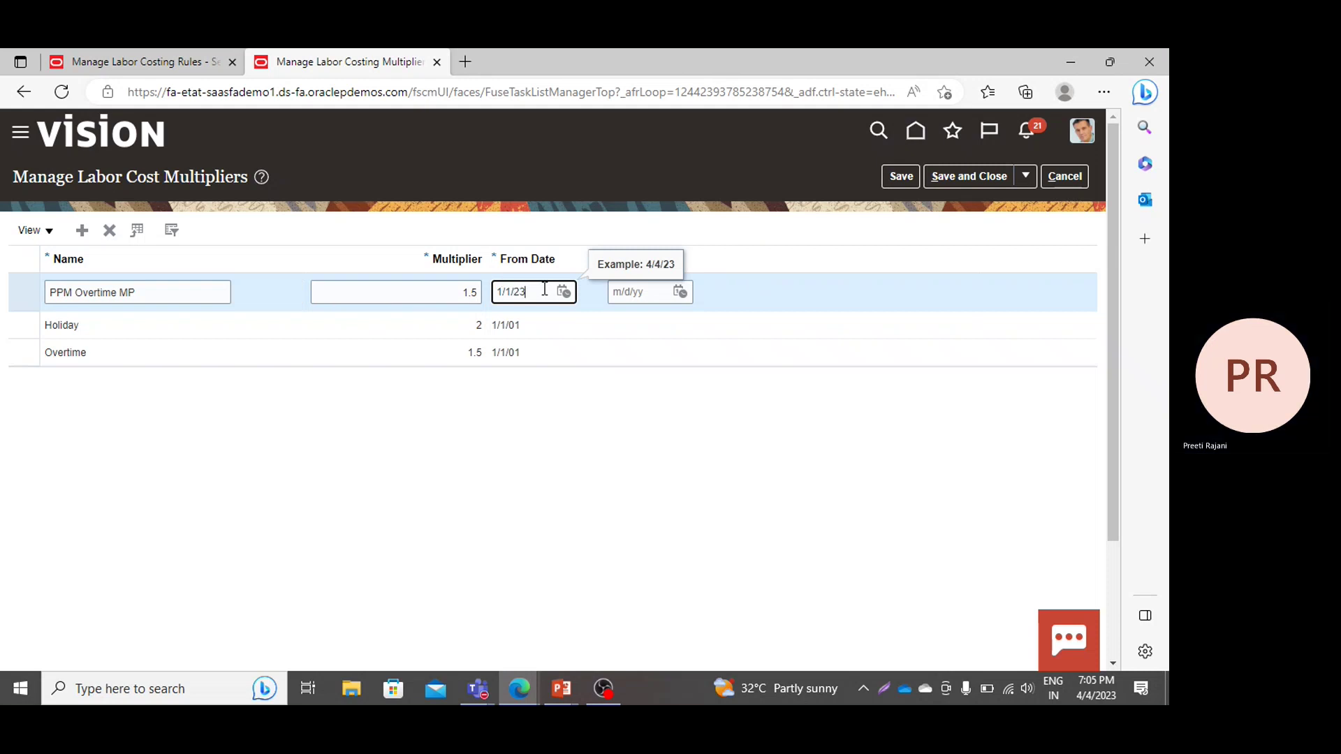
pyautogui.click(945, 185)
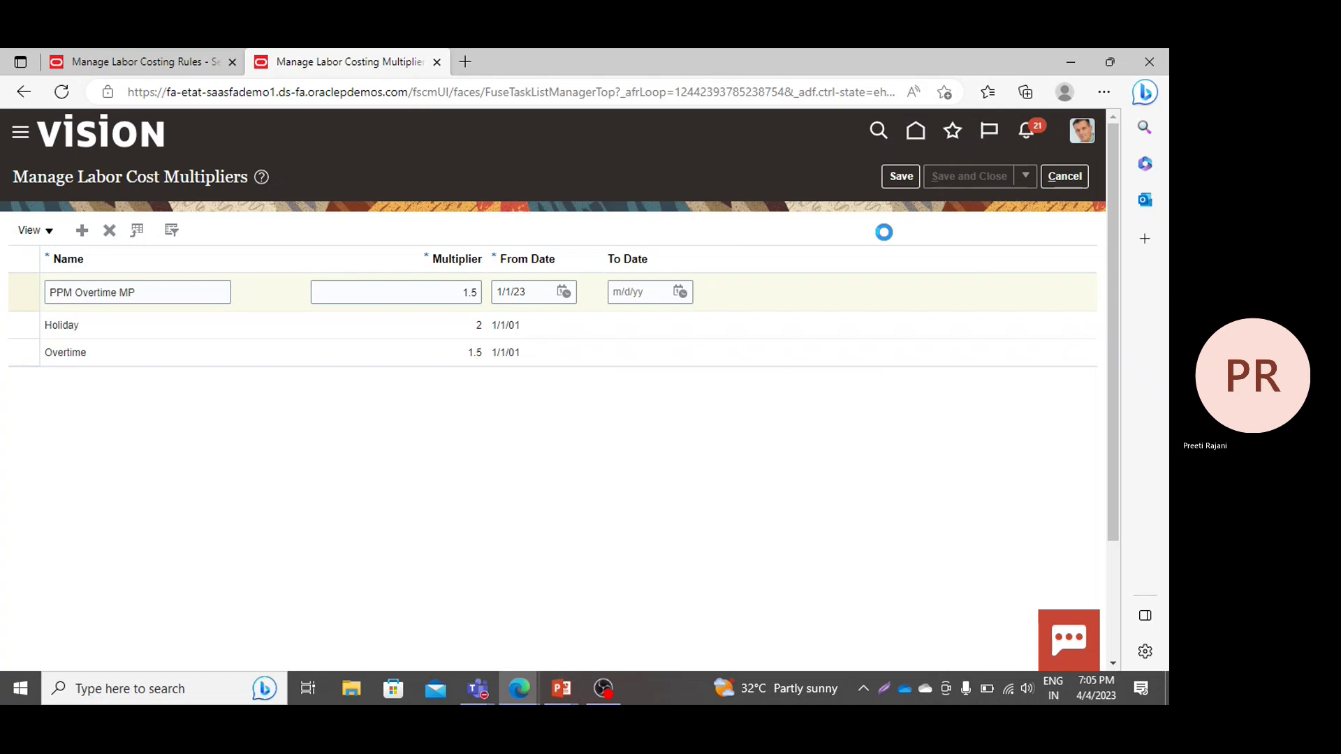
# Back in the labor costing rule, set the overtime line's expenditure type to PPM Overtime and its labor cost multiplier to PPM Overtime MP.
pyautogui.click(135, 64)
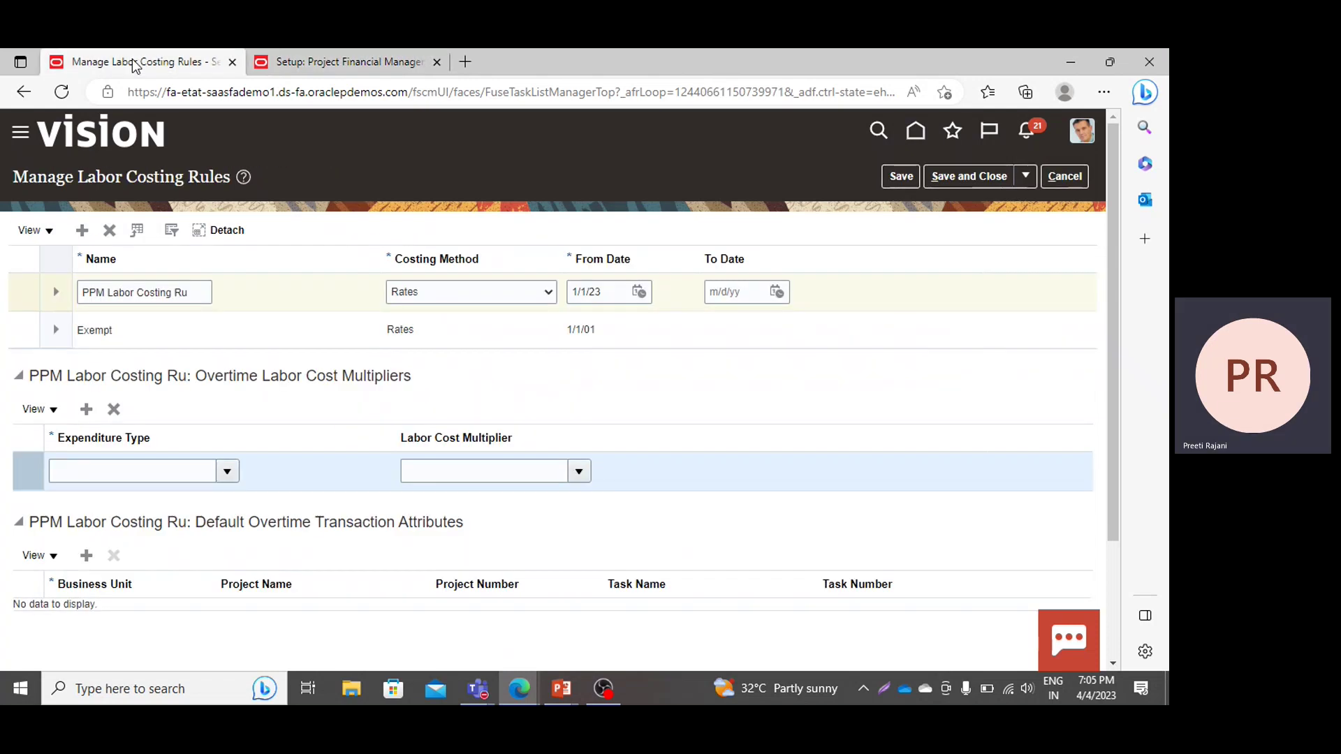
pyautogui.click(228, 471)
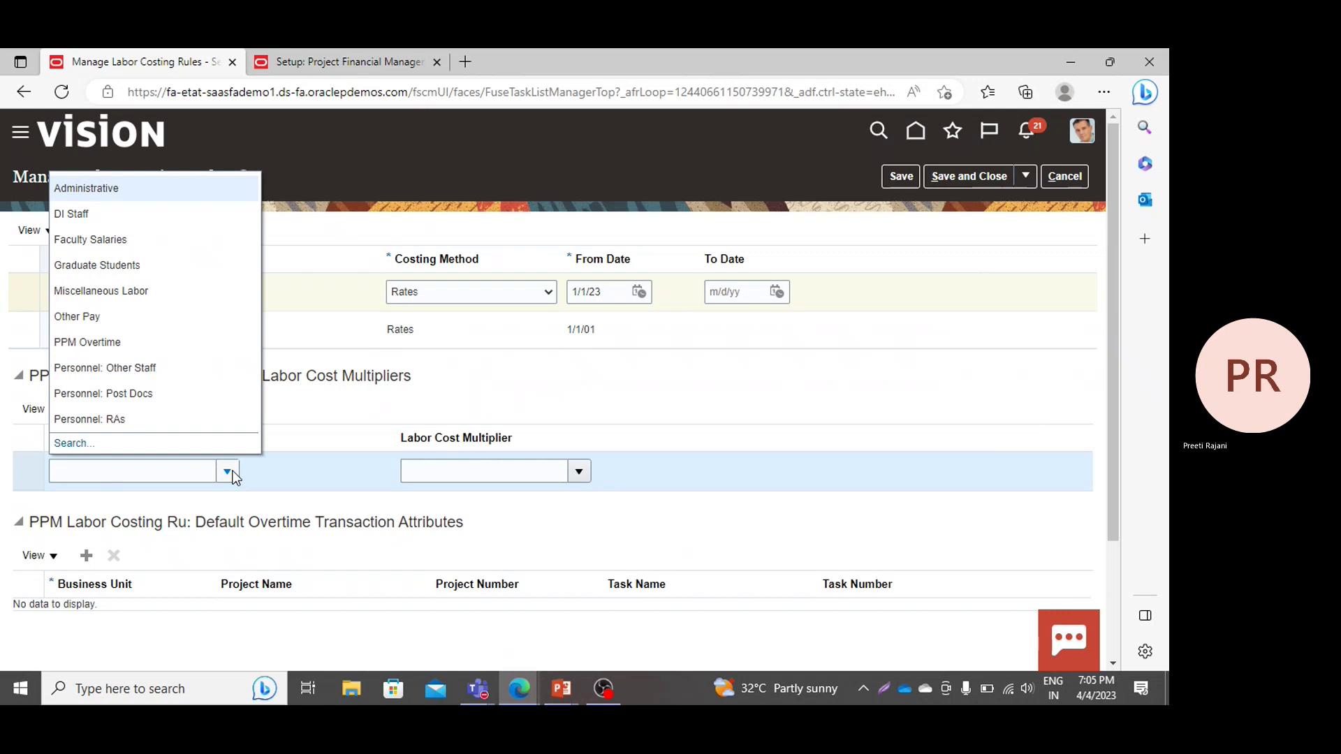
pyautogui.click(127, 341)
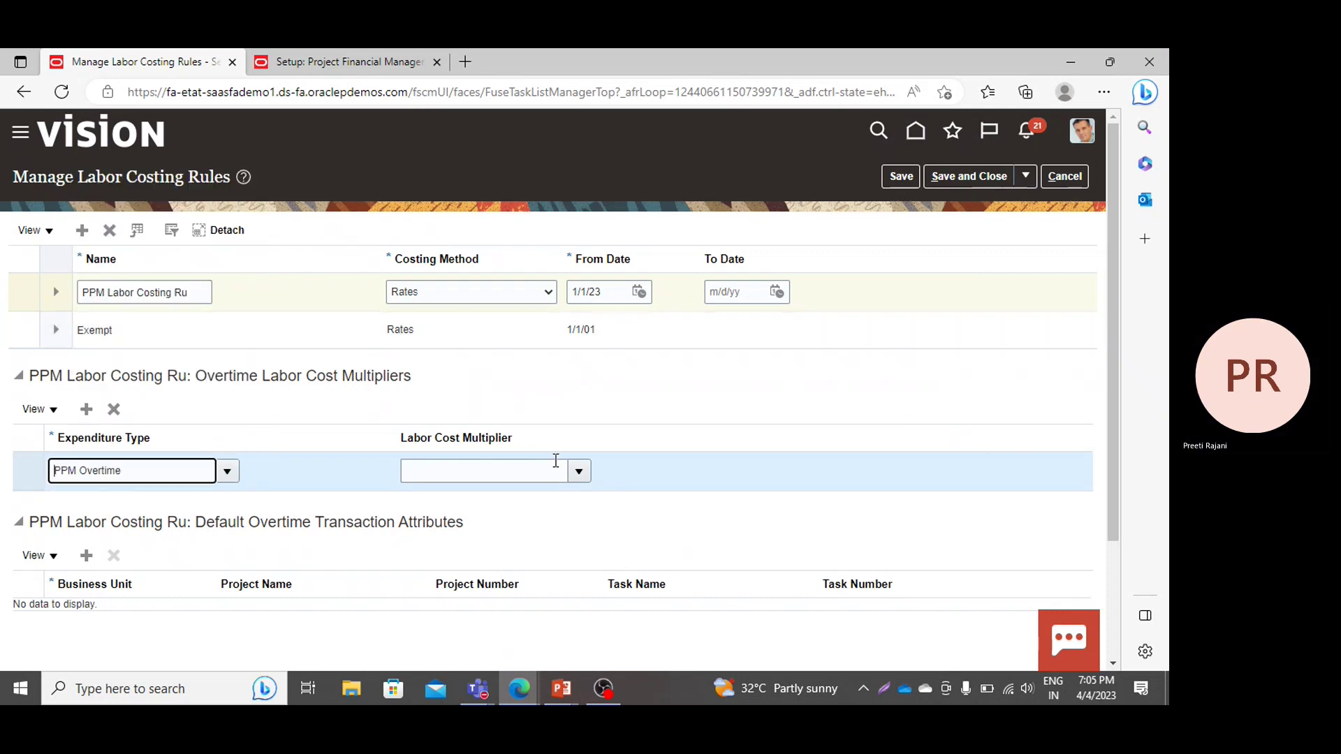
pyautogui.click(579, 473)
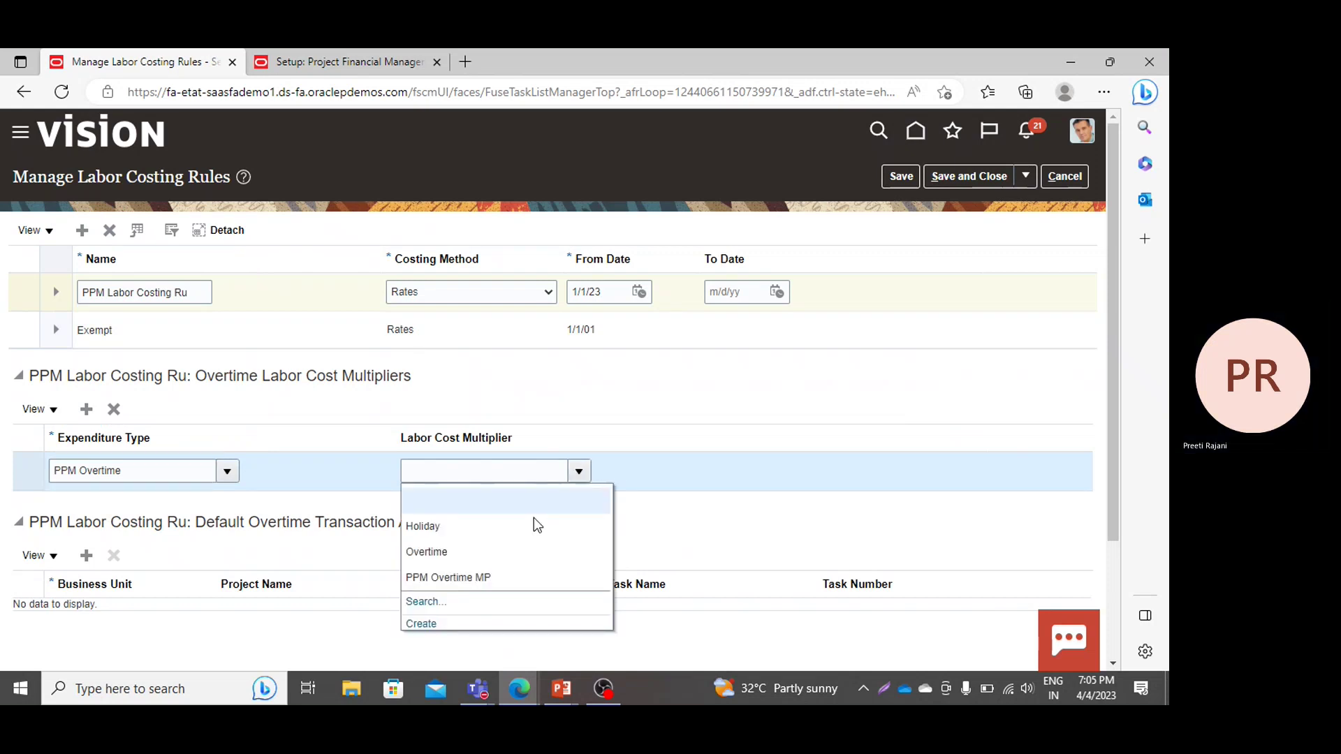
pyautogui.click(465, 577)
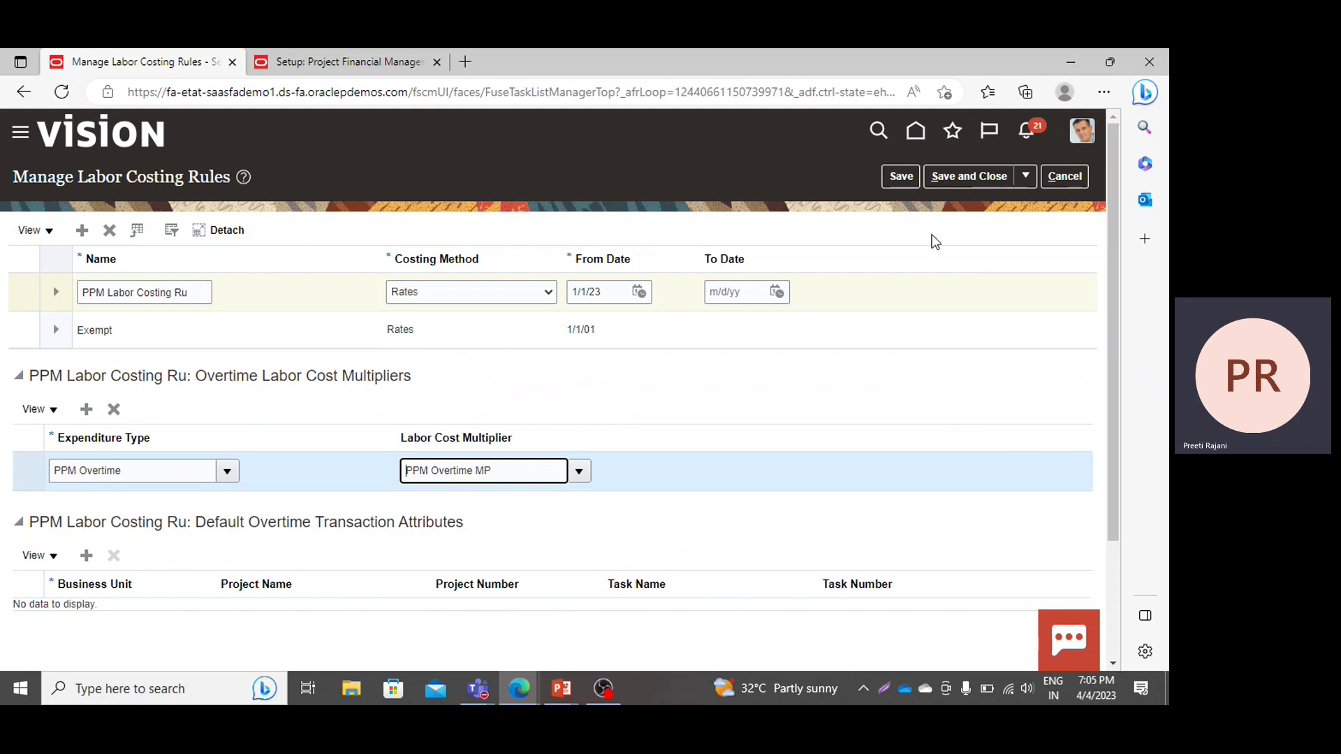
# Try to save and close the labor costing rules, and cancel out of the page.
pyautogui.click(975, 183)
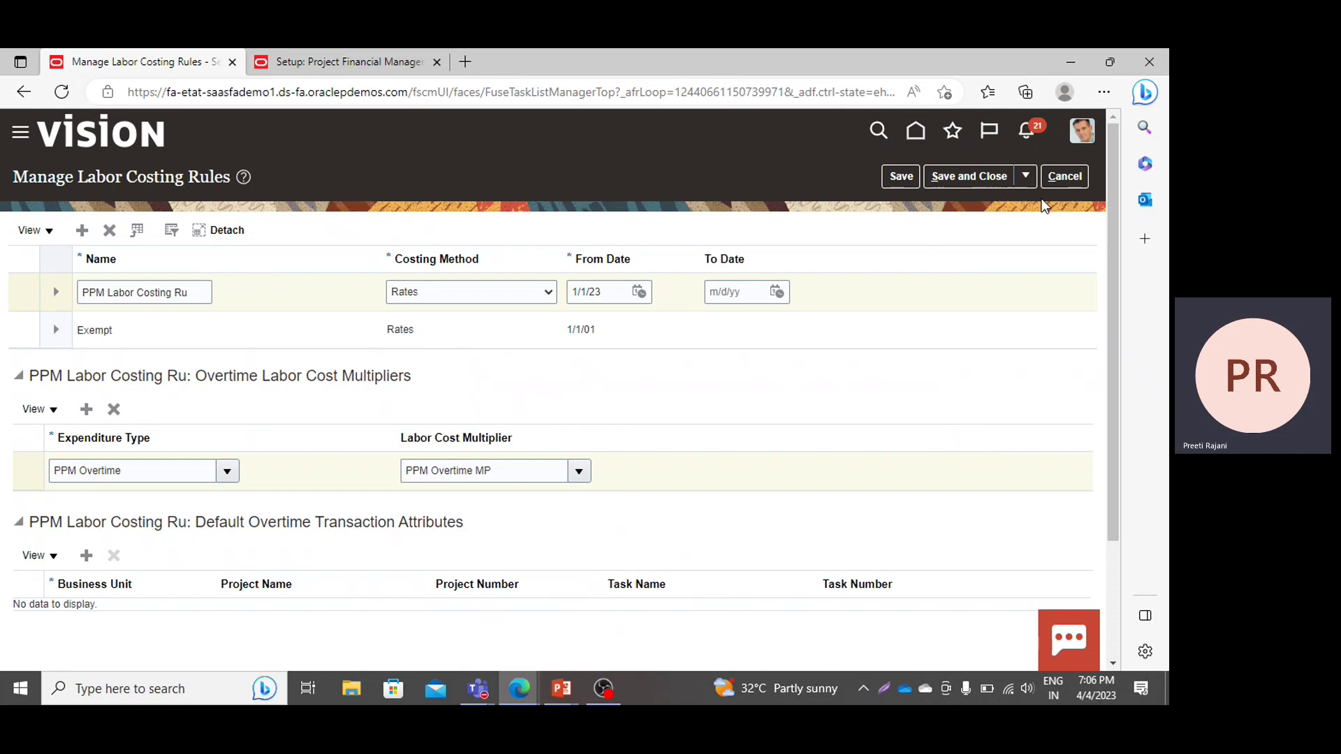
pyautogui.click(1031, 178)
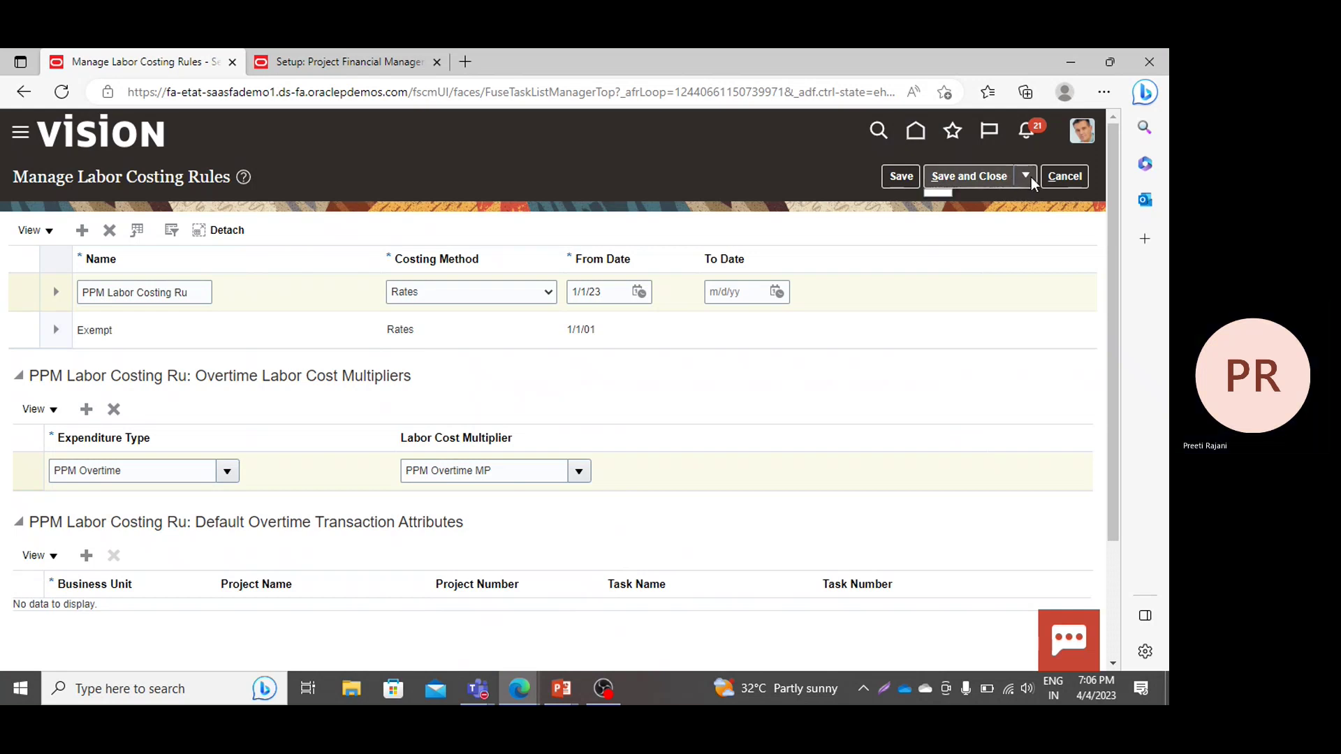
pyautogui.click(981, 176)
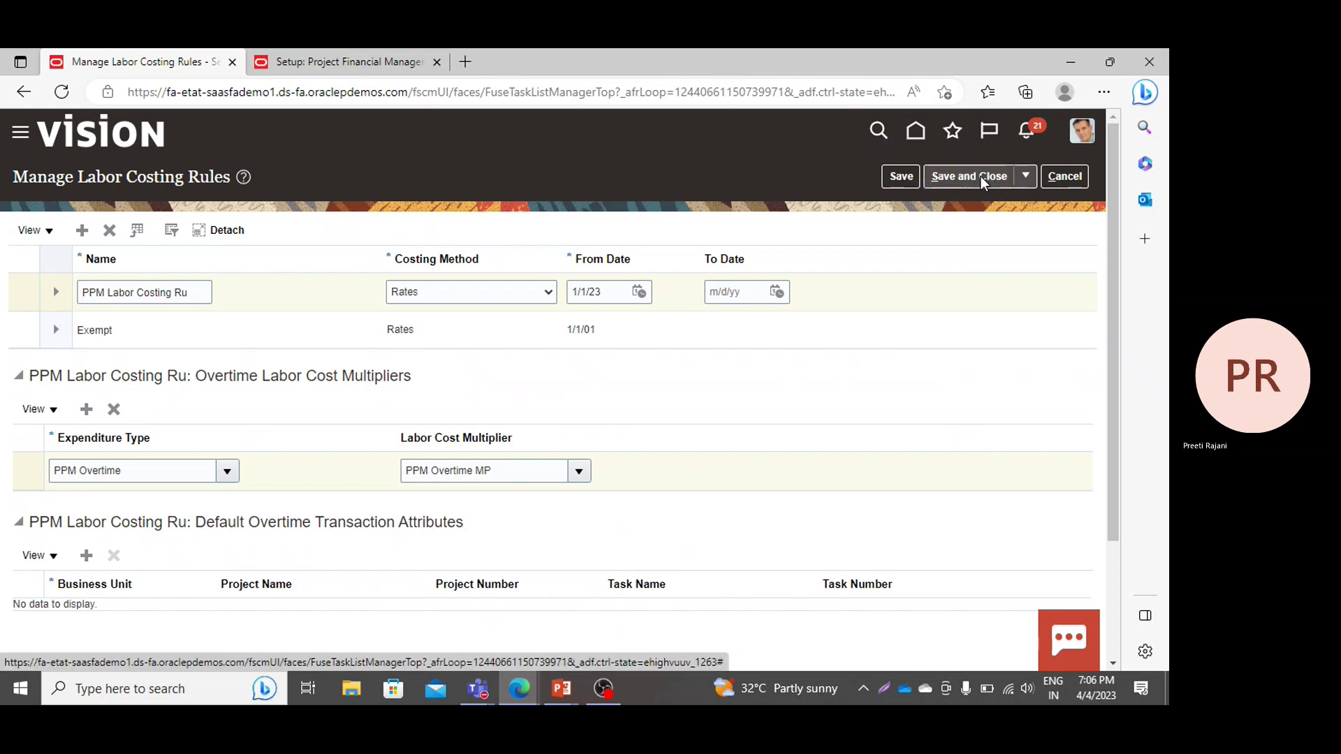
pyautogui.click(1059, 185)
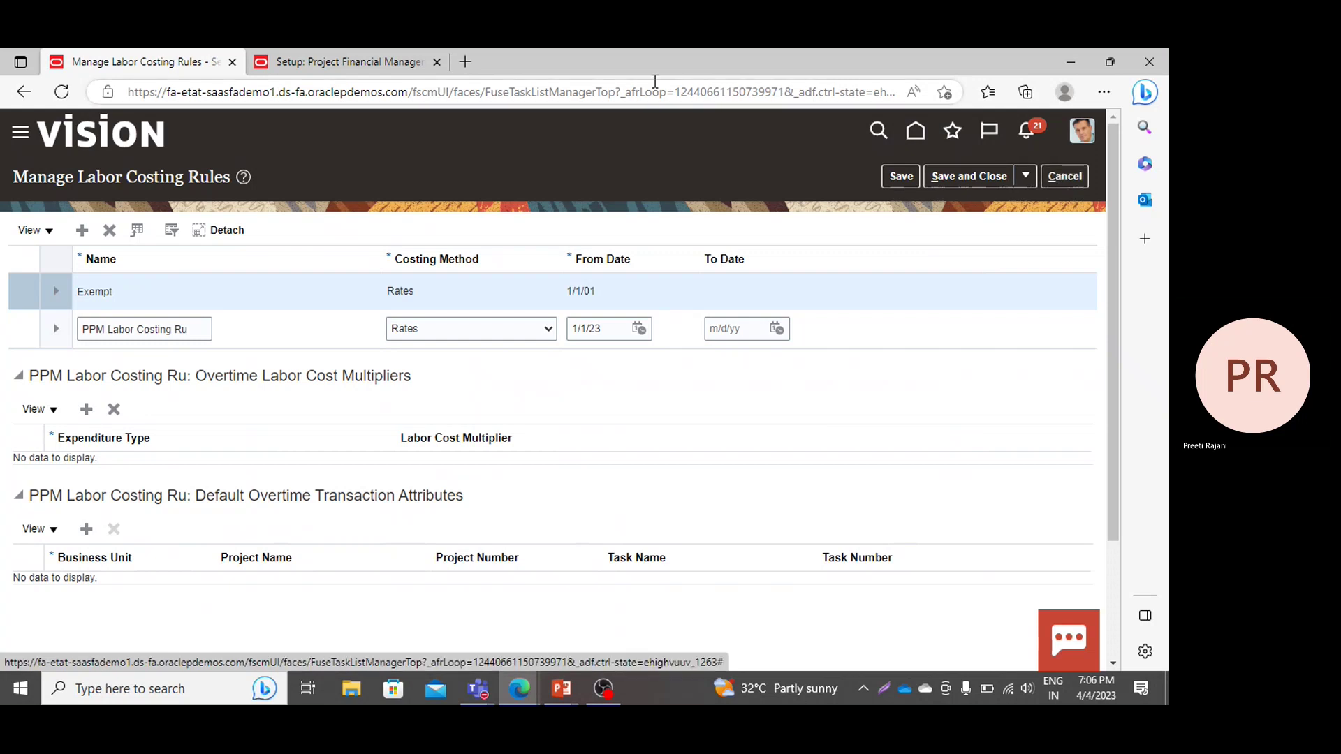
# Return to the Project Financial Management setup page and refresh it.
pyautogui.click(295, 65)
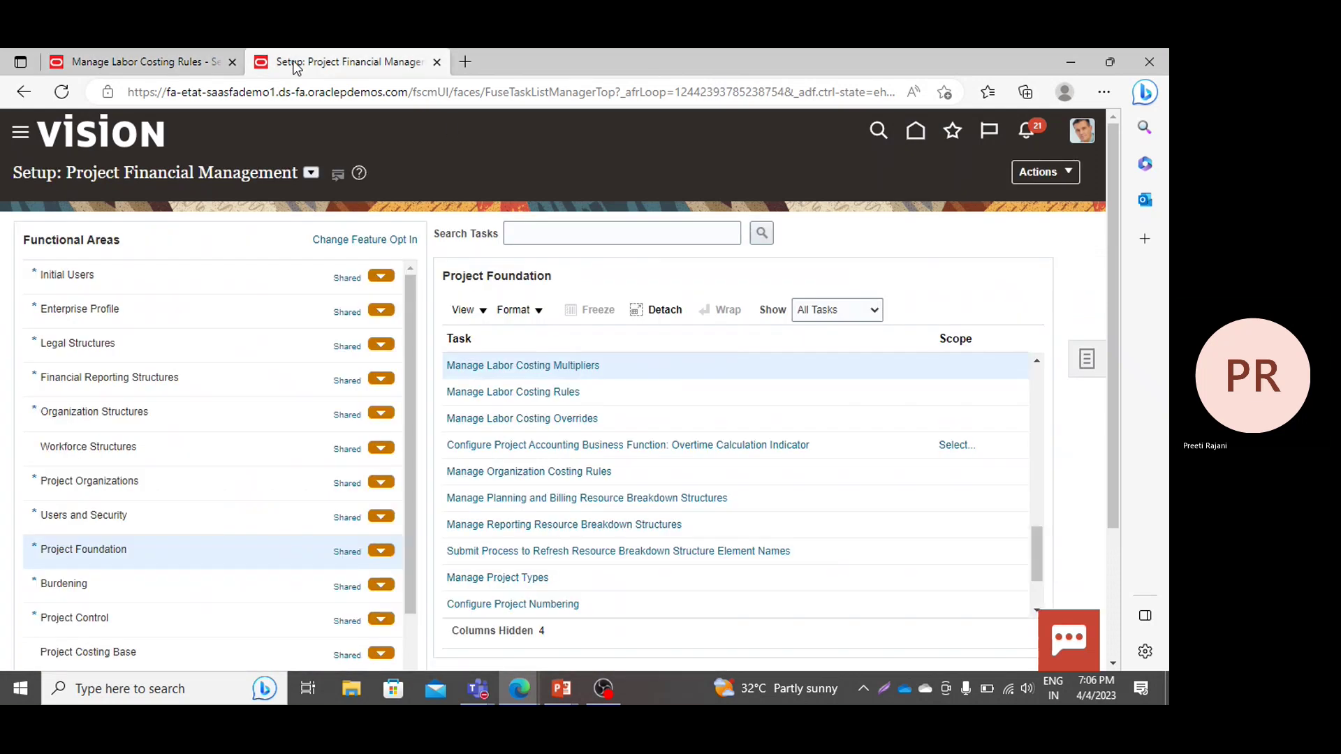
pyautogui.click(505, 392)
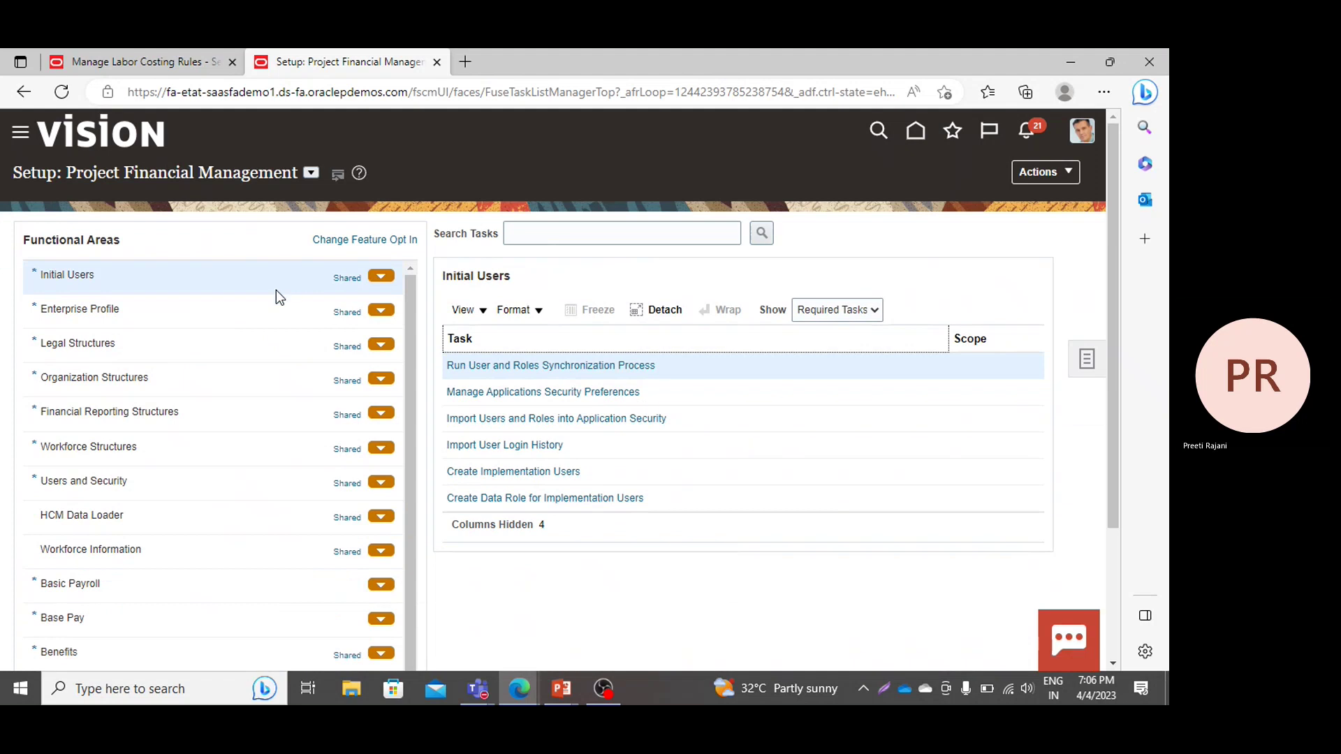
pyautogui.rightClick(549, 619)
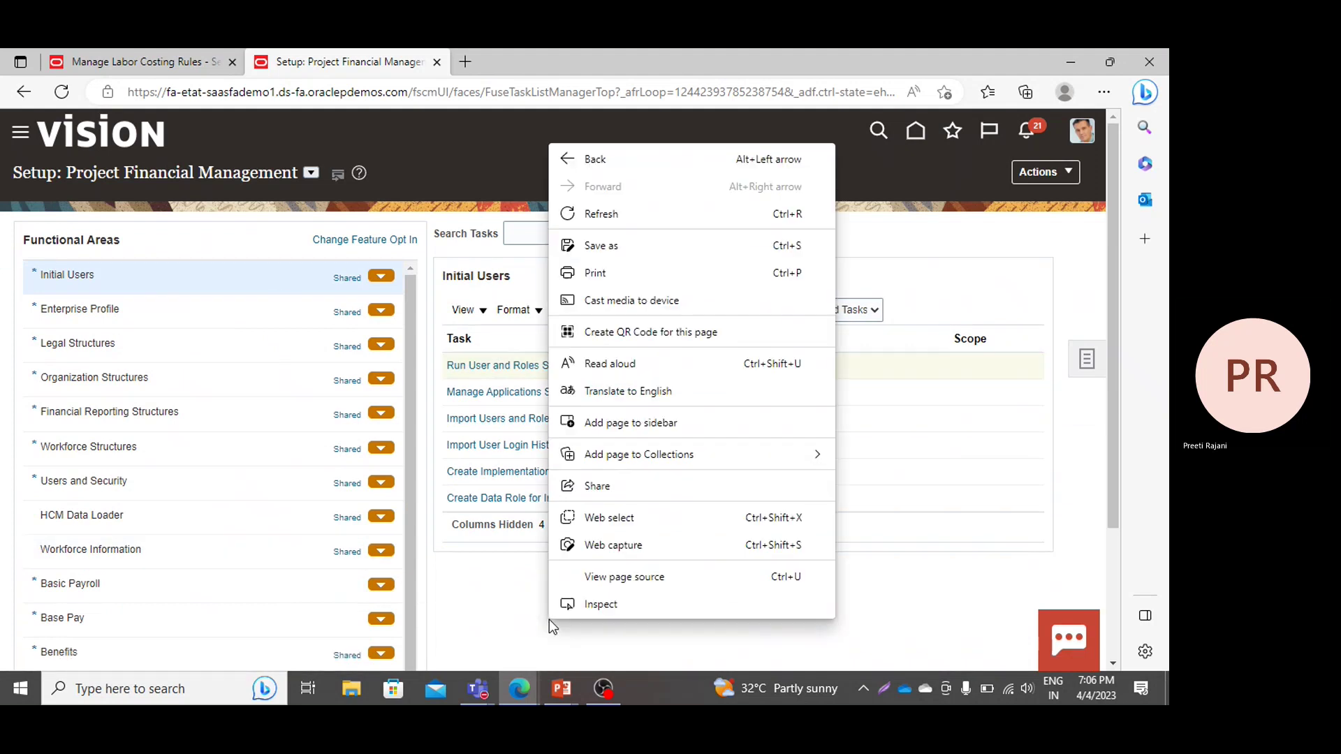
pyautogui.click(599, 212)
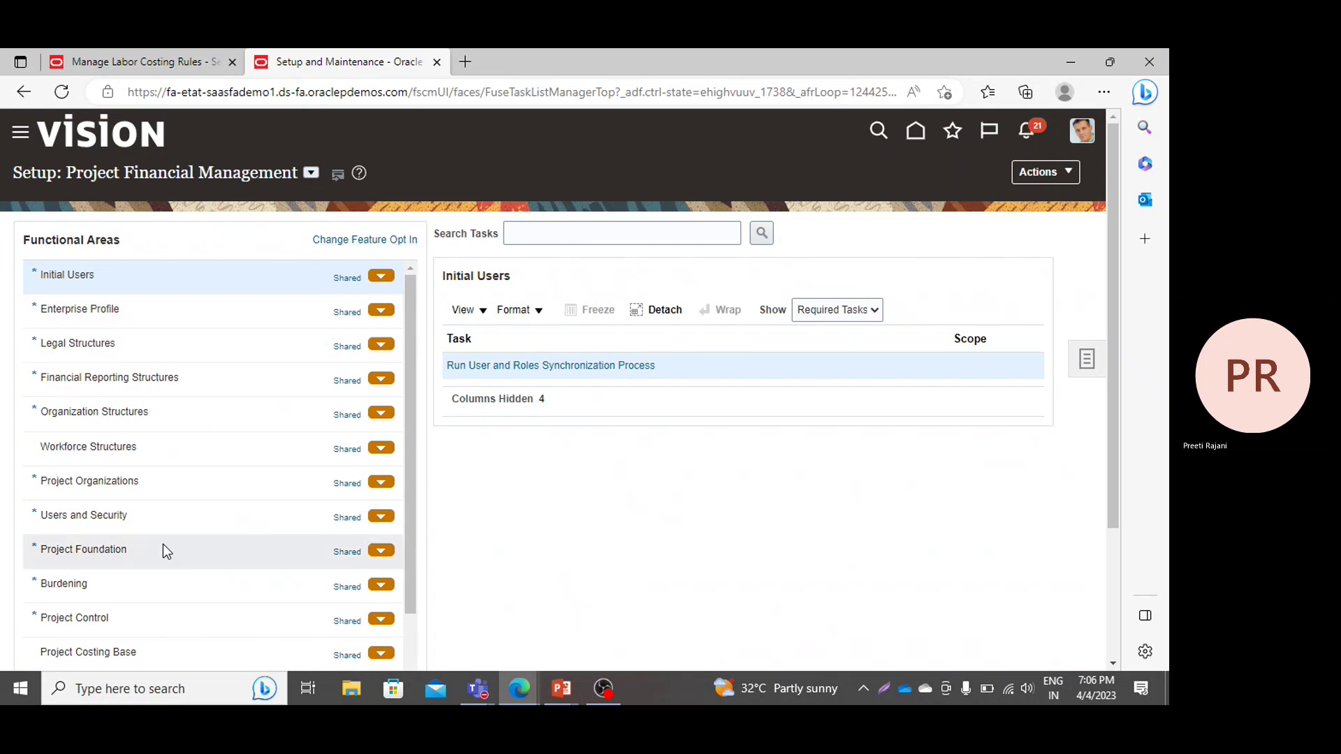
# Open the Manage Organization Costing Rules task from the Project Foundation functional area.
pyautogui.click(121, 551)
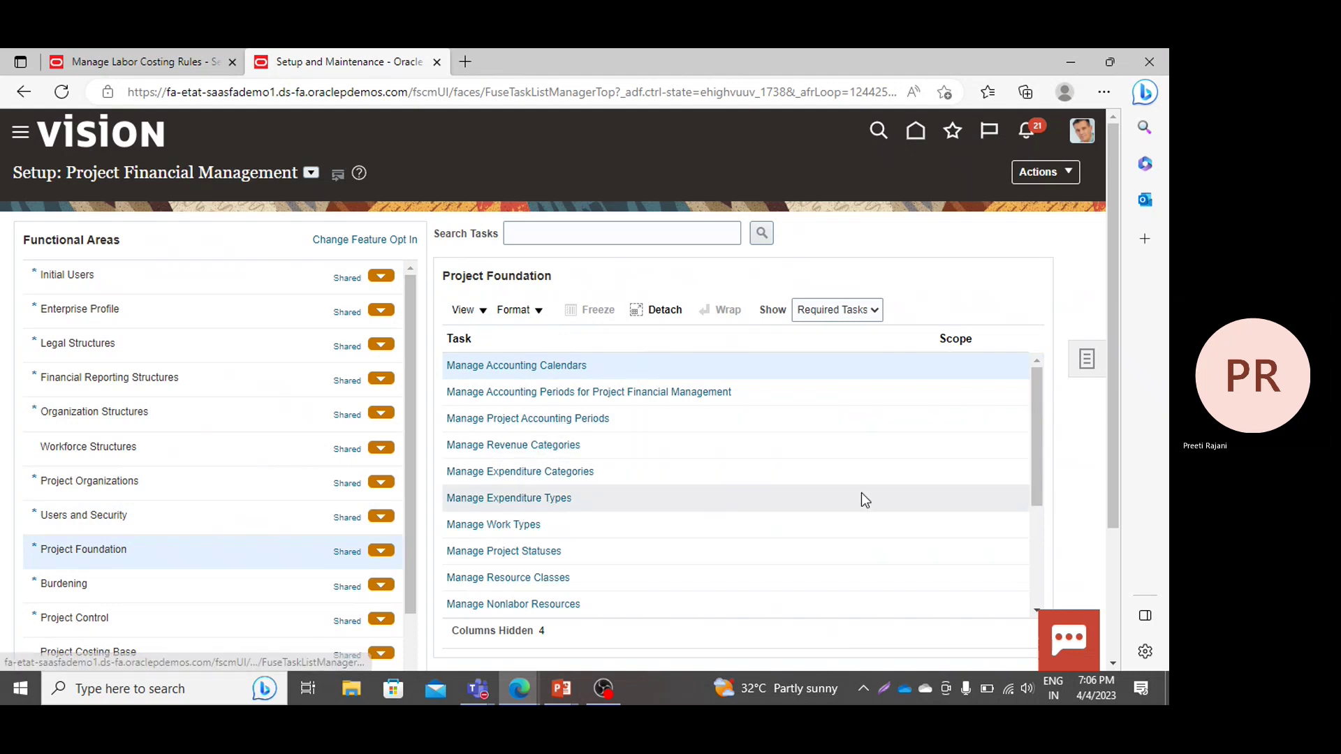
pyautogui.scroll(-3, 1039, 479)
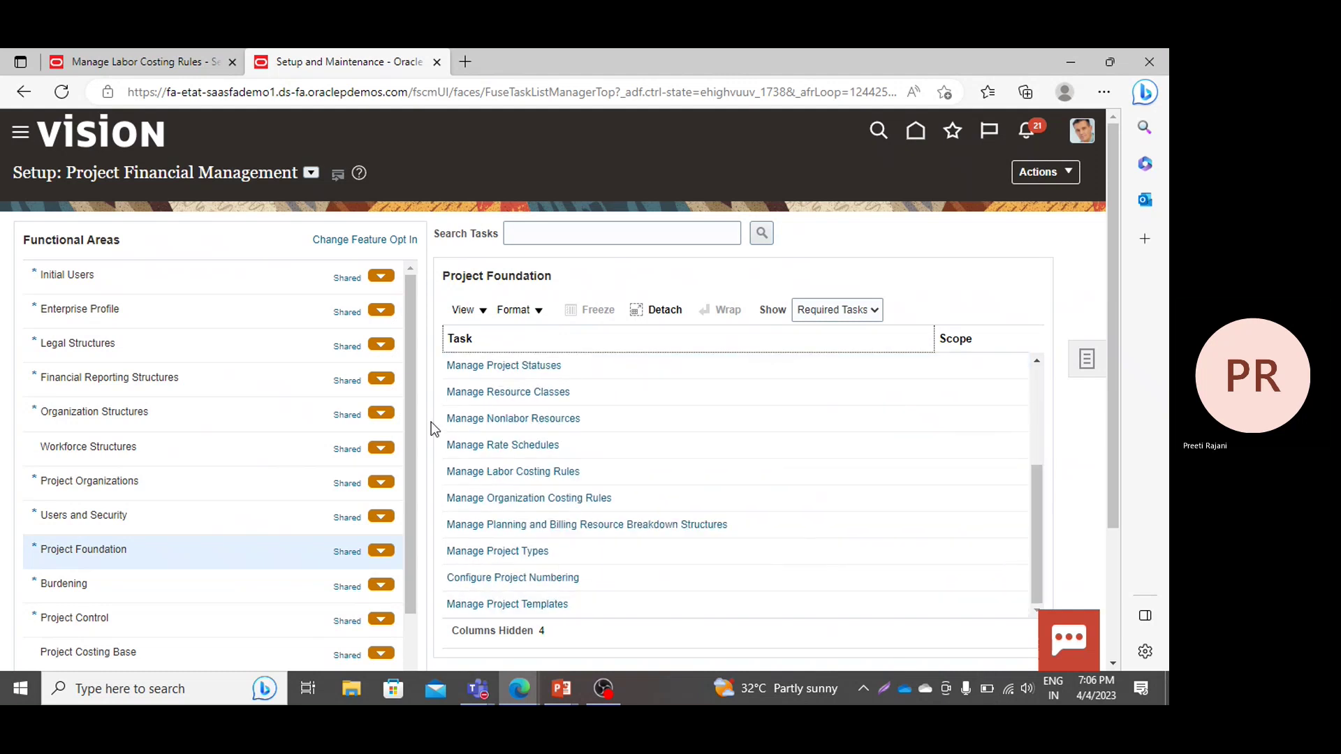
pyautogui.click(543, 473)
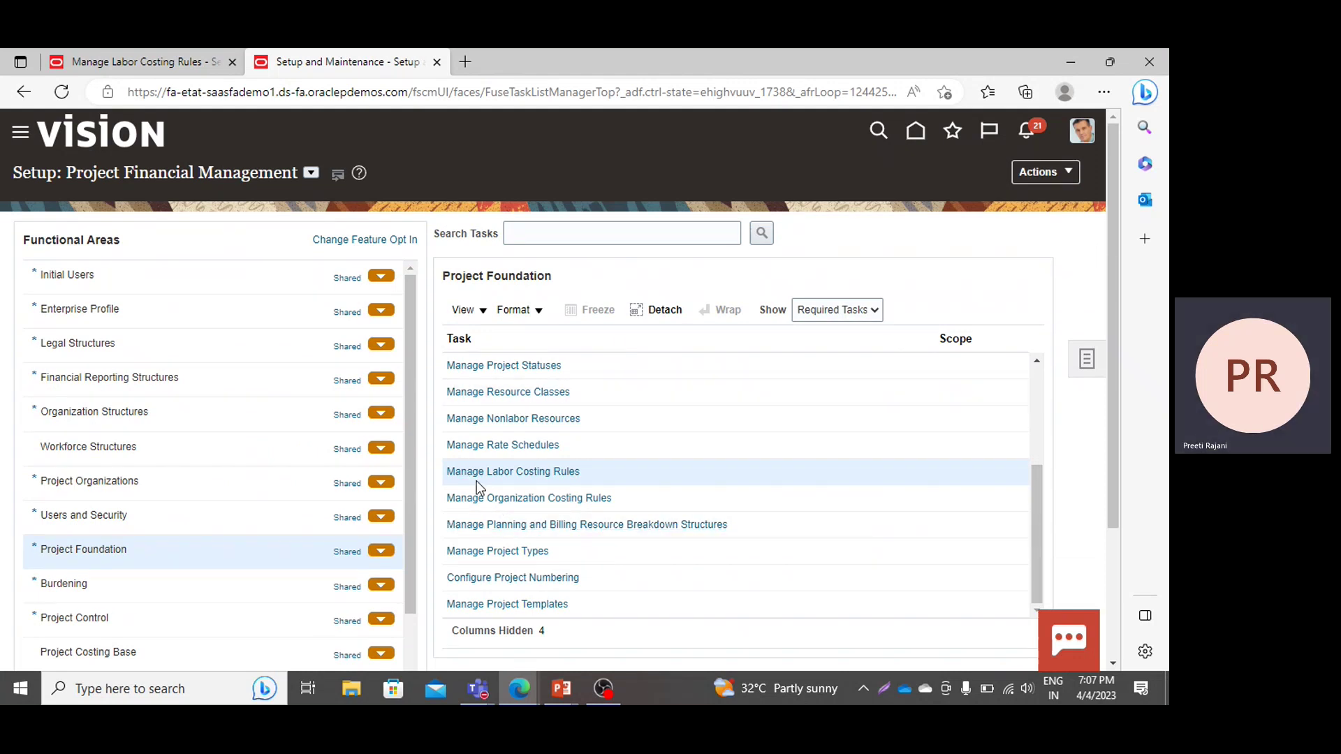
pyautogui.click(493, 499)
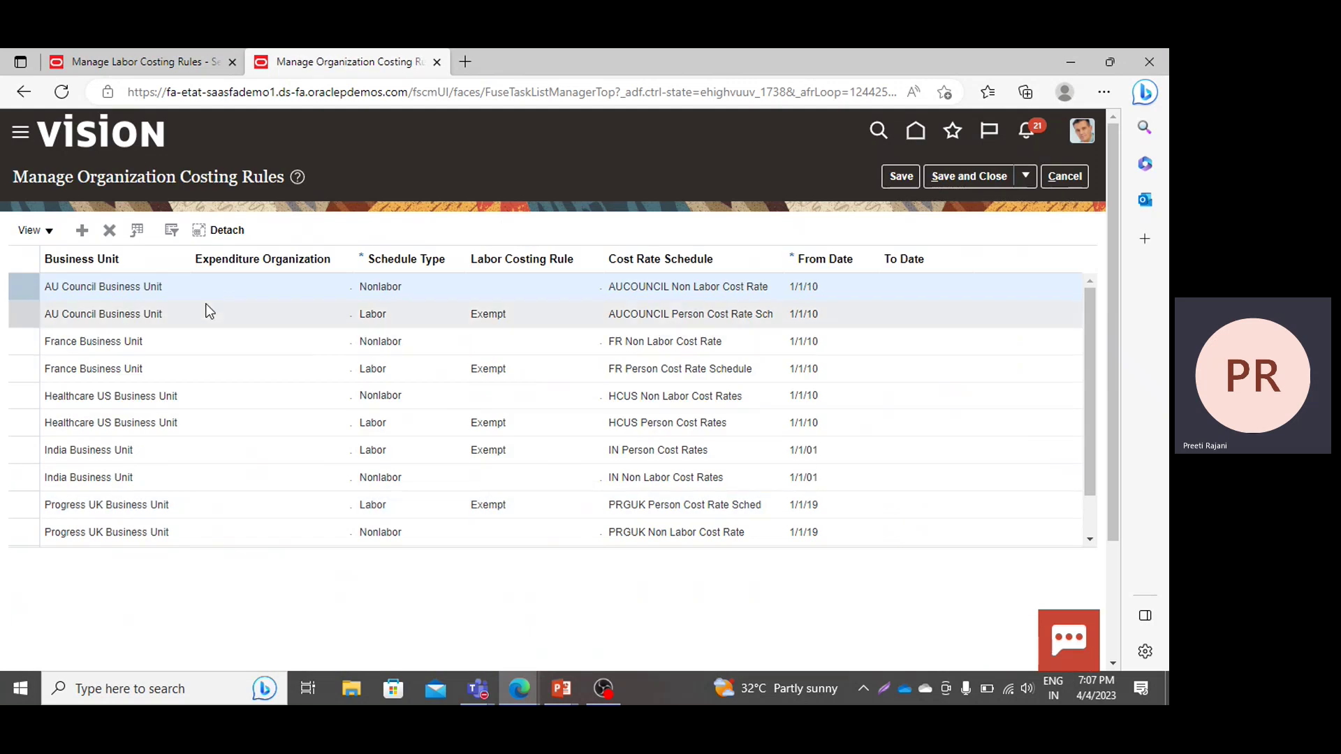
# Add a new organization costing rule for US1 Business Unit, leaving the expenditure organization blank.
pyautogui.click(82, 232)
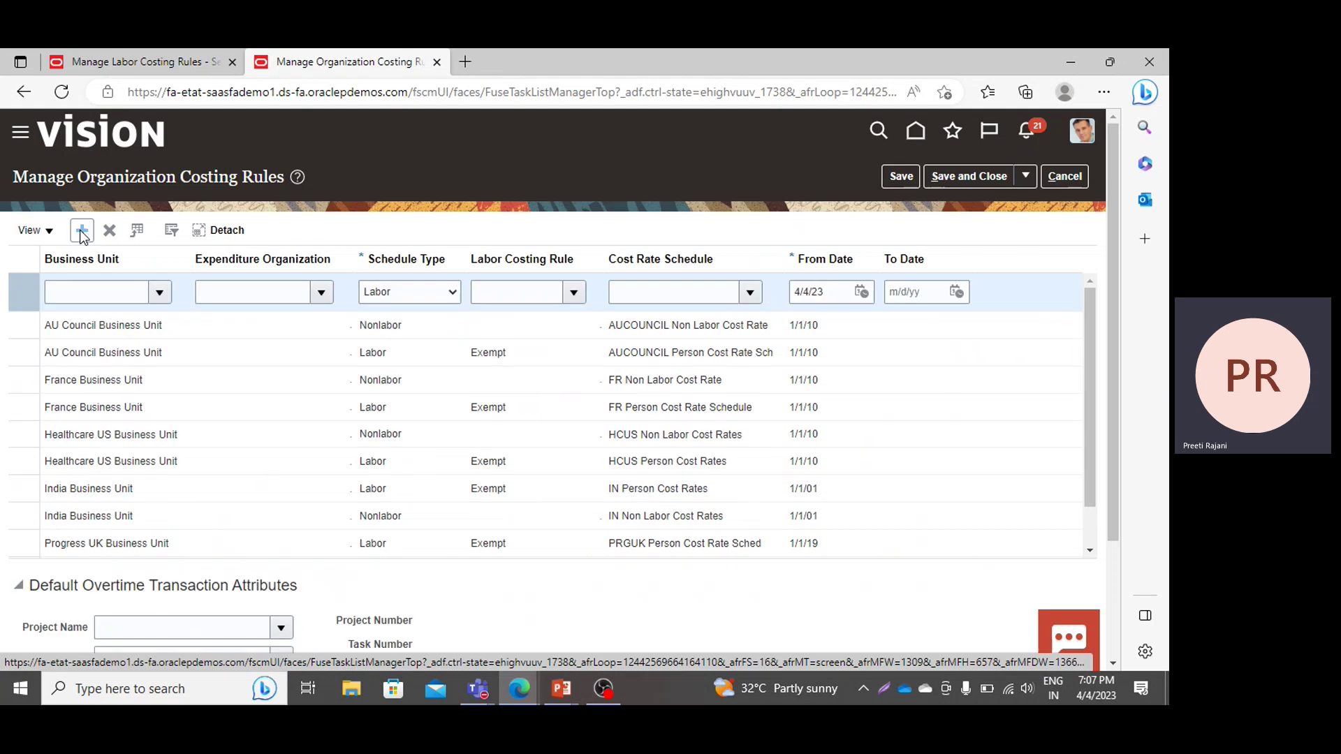
pyautogui.click(83, 292)
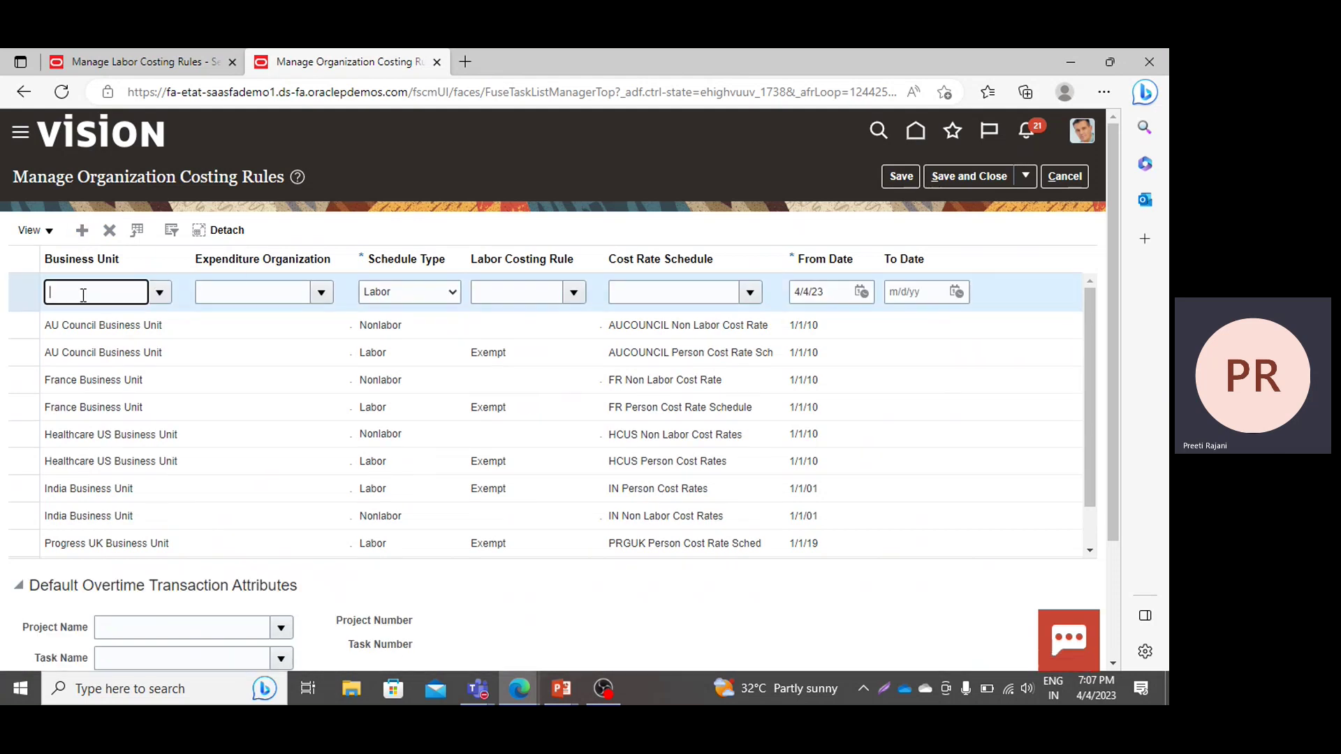
pyautogui.write('usiness Unit')
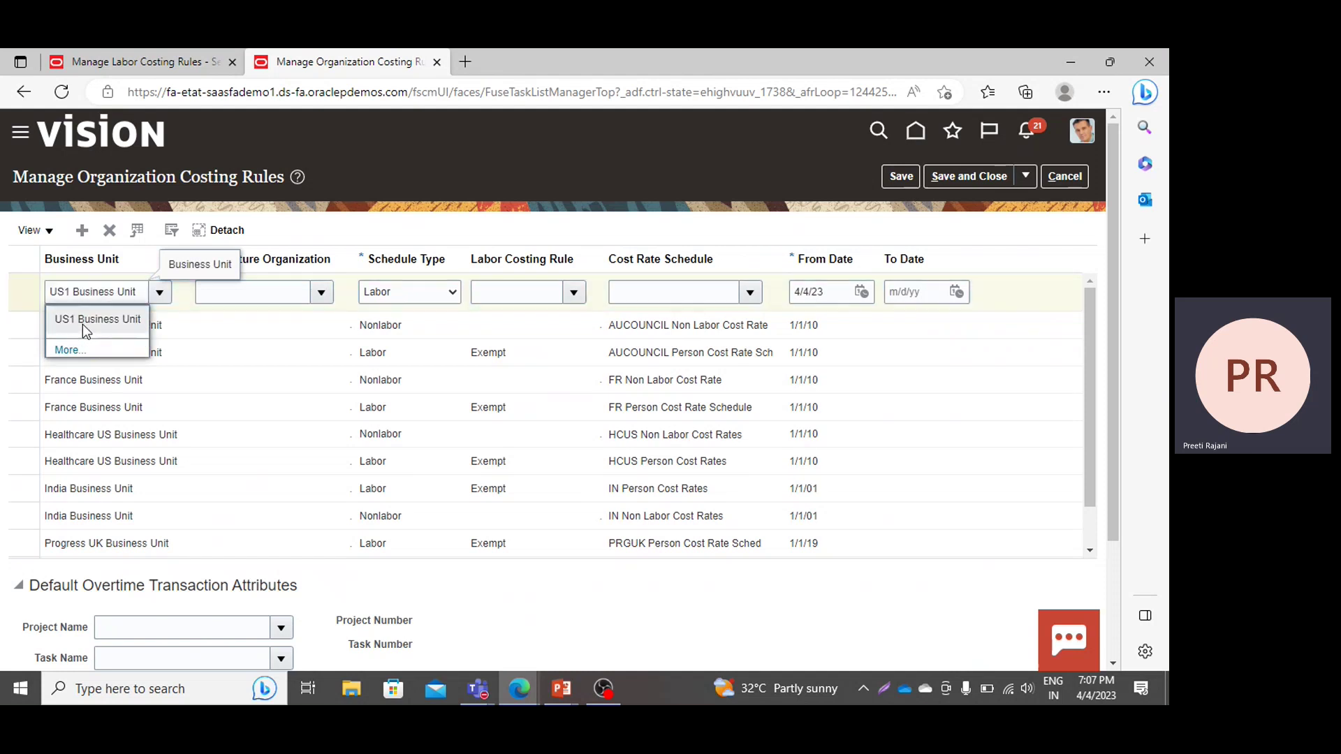
pyautogui.click(82, 321)
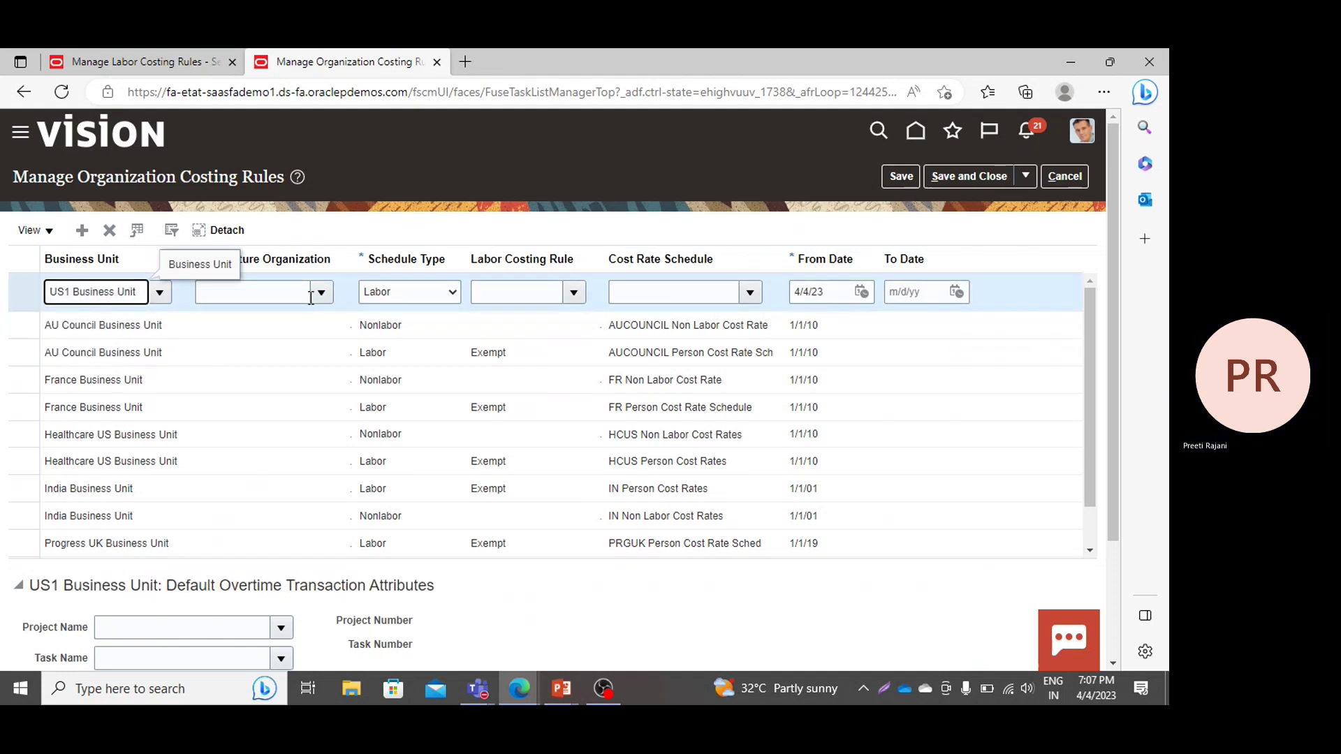
pyautogui.click(389, 244)
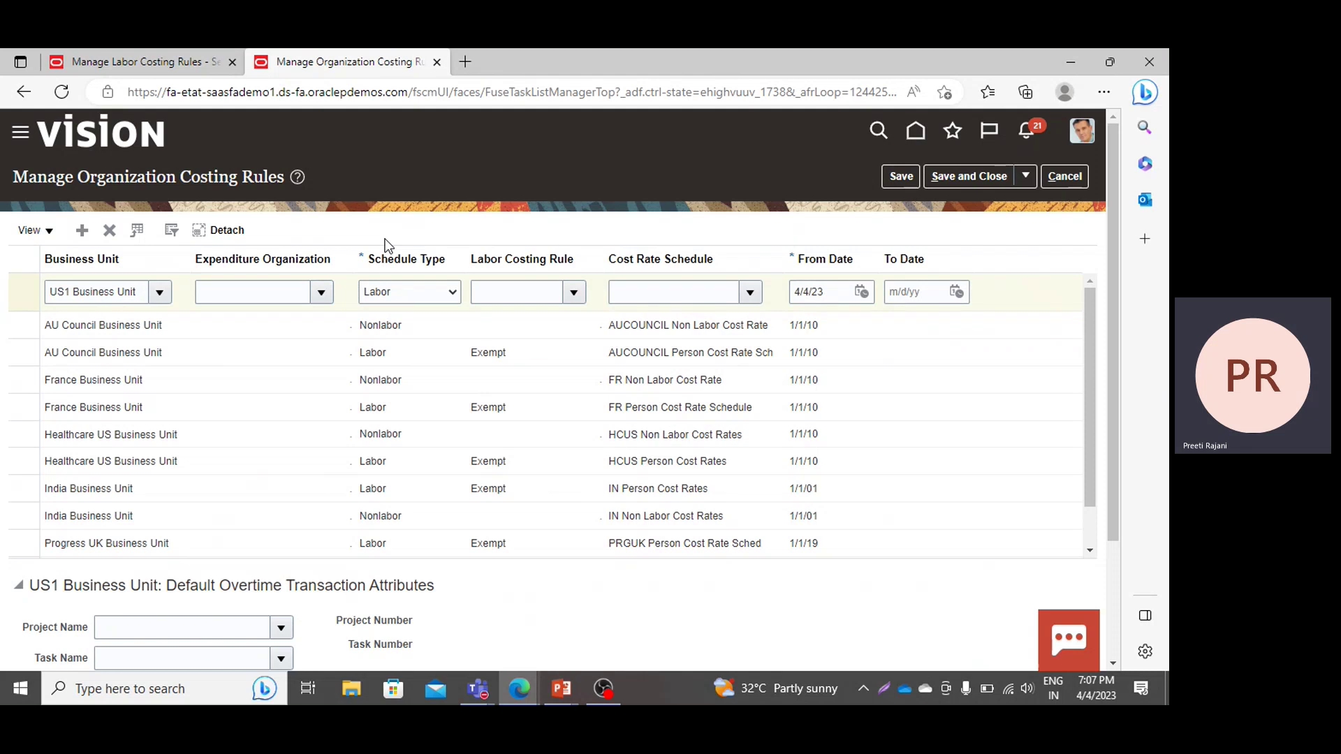
pyautogui.click(323, 292)
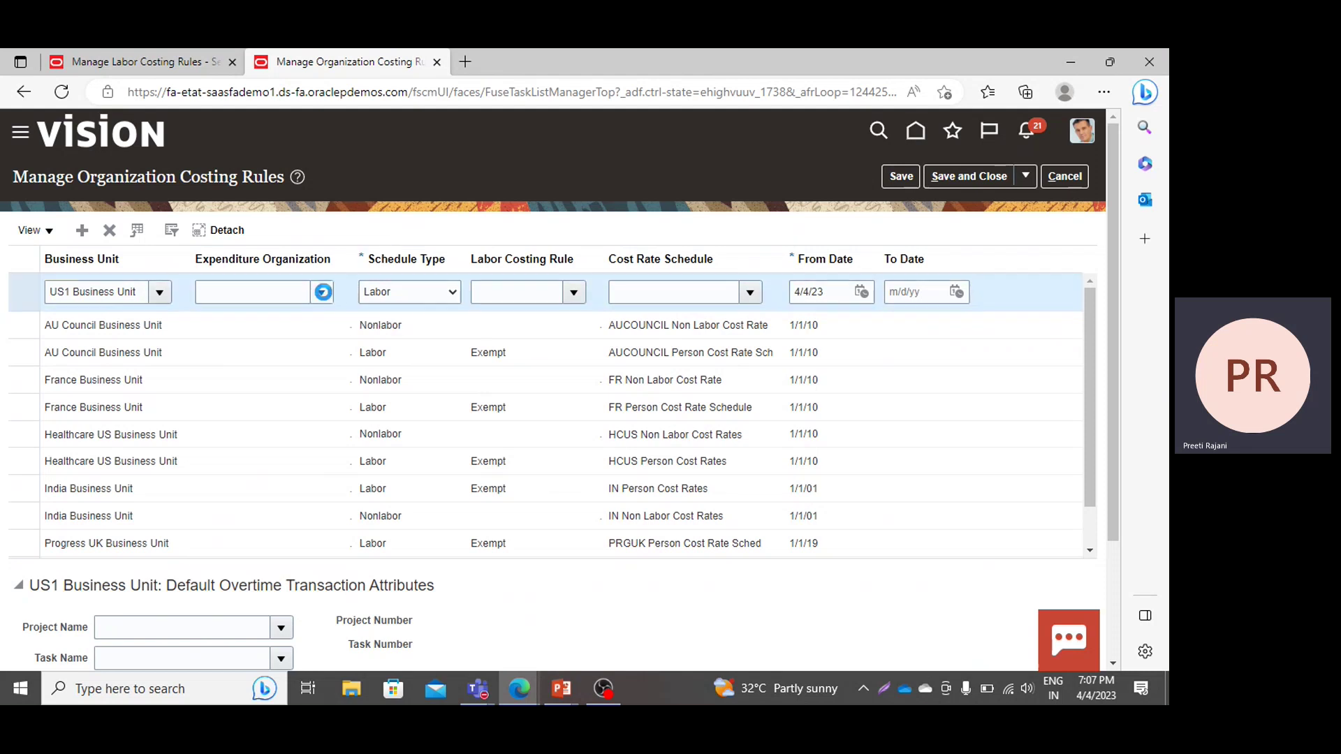
pyautogui.click(323, 293)
# Keep the new rule's schedule type as Labor and set its labor costing rule to PPM Labor Costing Ru.
pyautogui.click(390, 298)
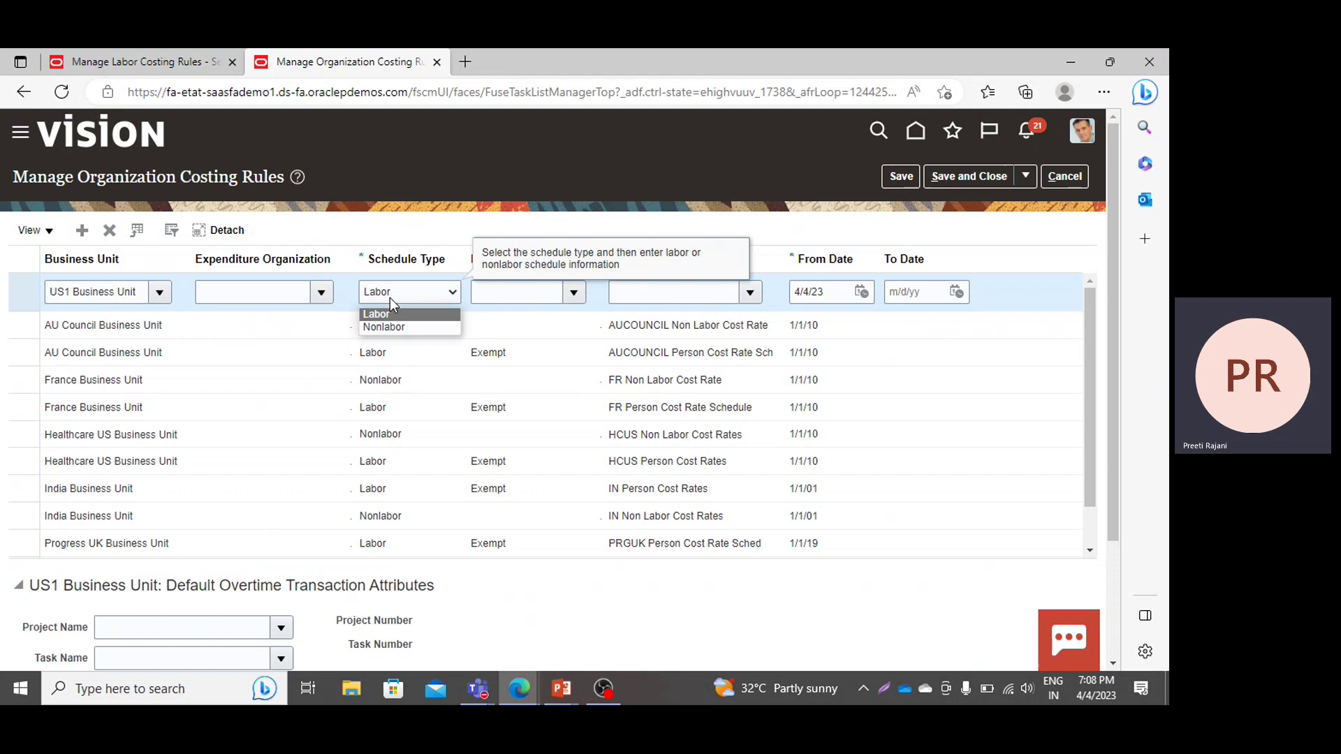
pyautogui.click(389, 298)
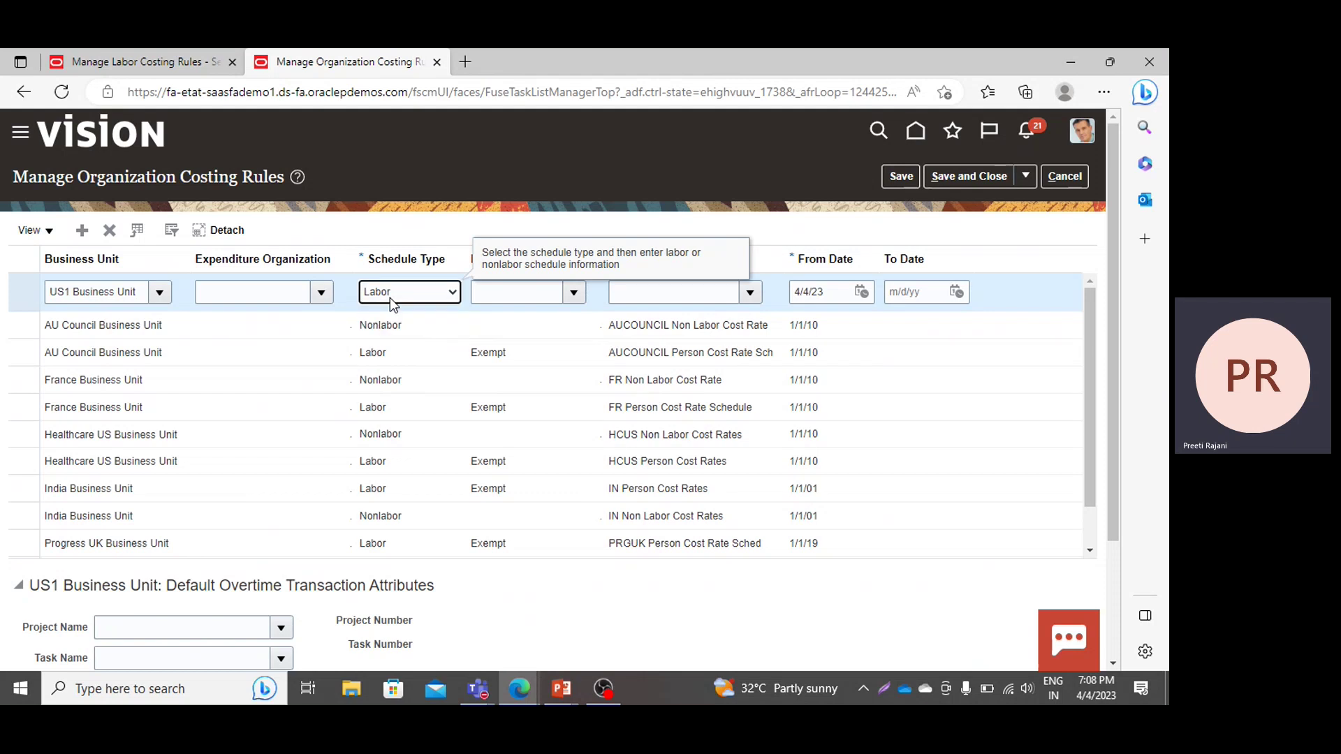
pyautogui.click(570, 306)
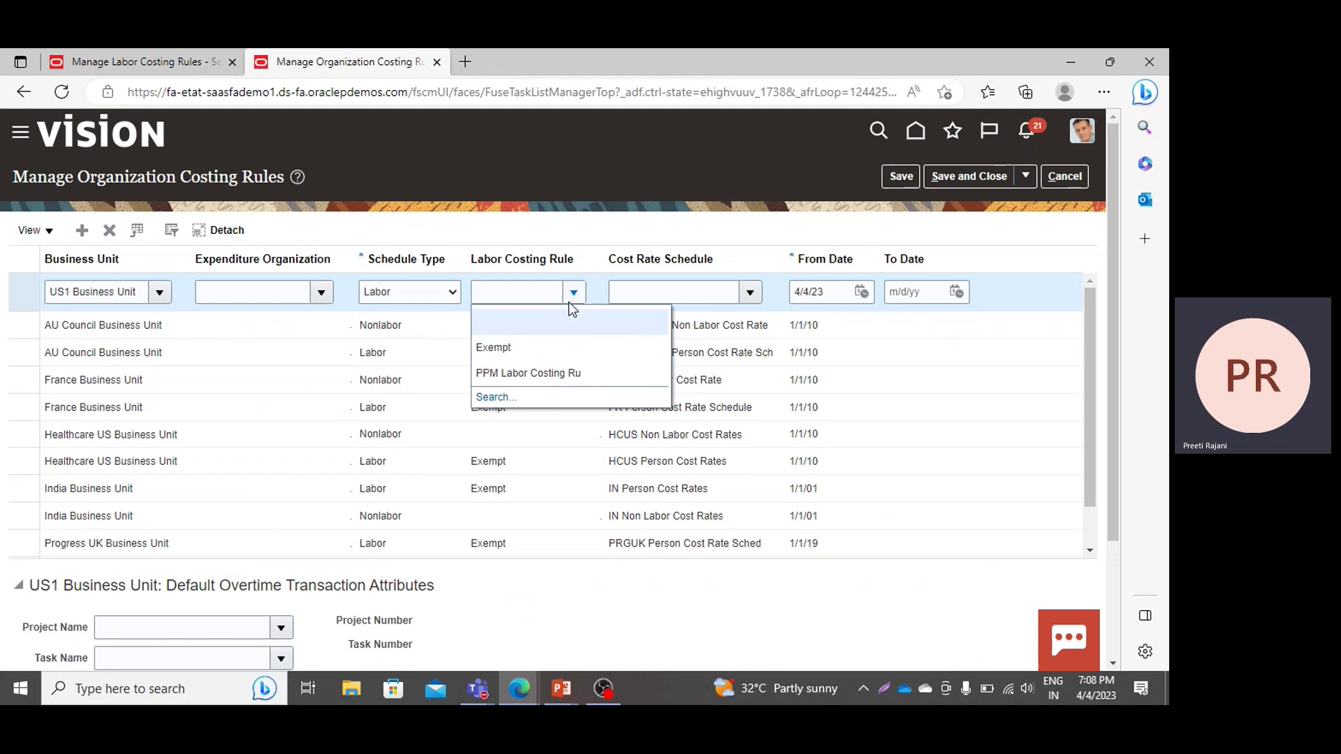
pyautogui.click(533, 364)
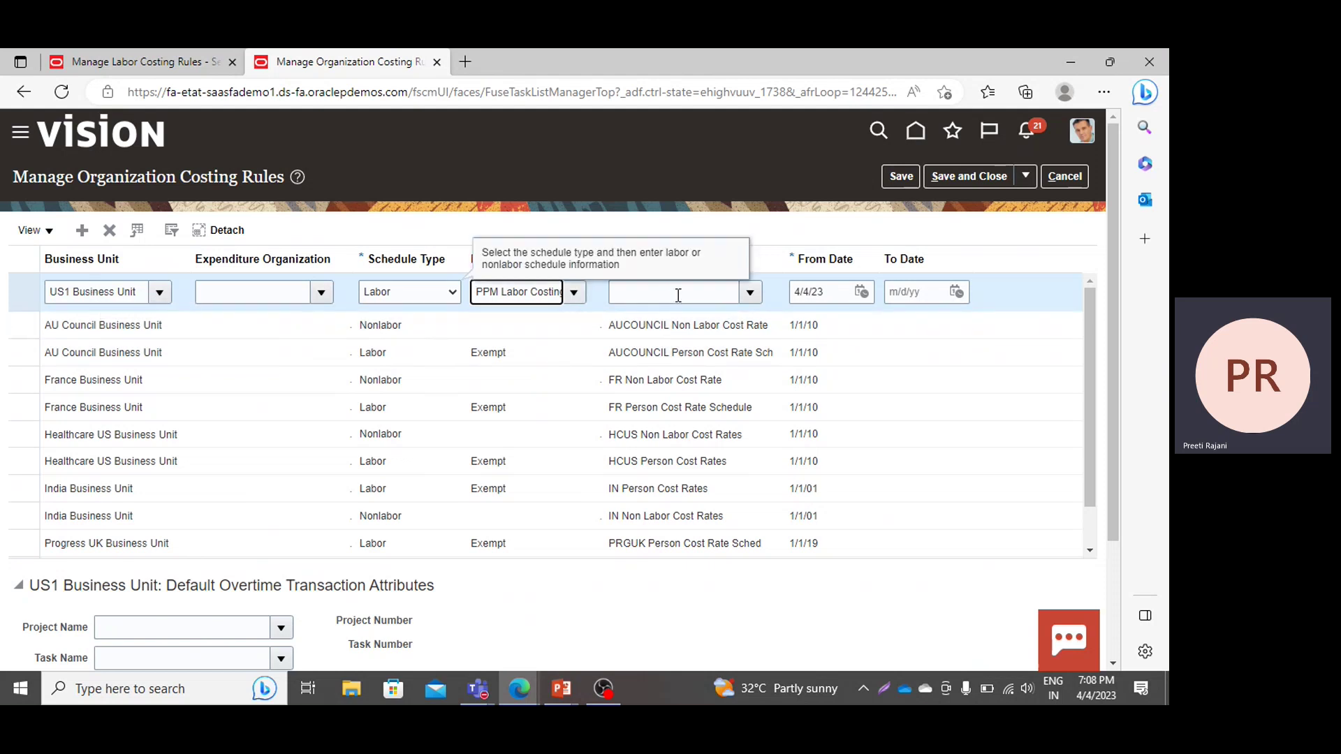
# Search the cost rate schedules for ppm, assign PPM Employee Rate Schedule to the rule, and try to add another rule.
pyautogui.click(751, 292)
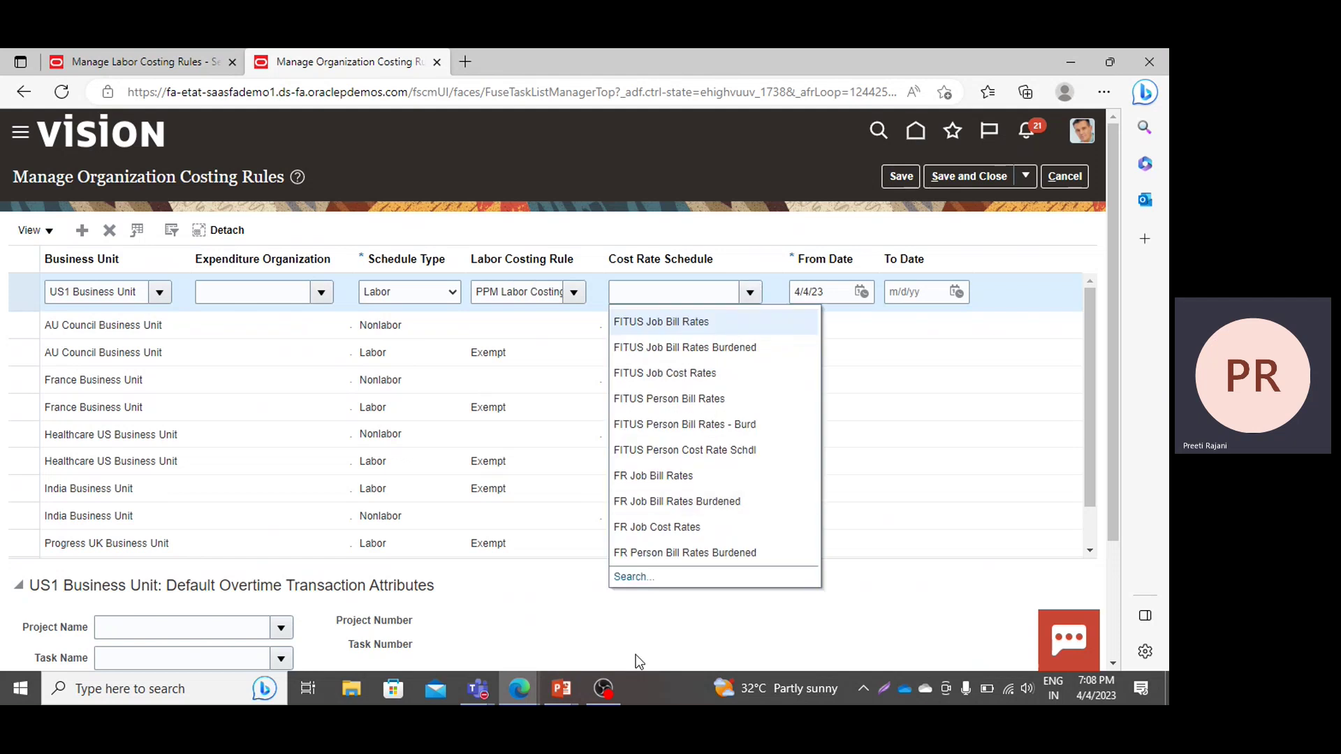
pyautogui.click(631, 578)
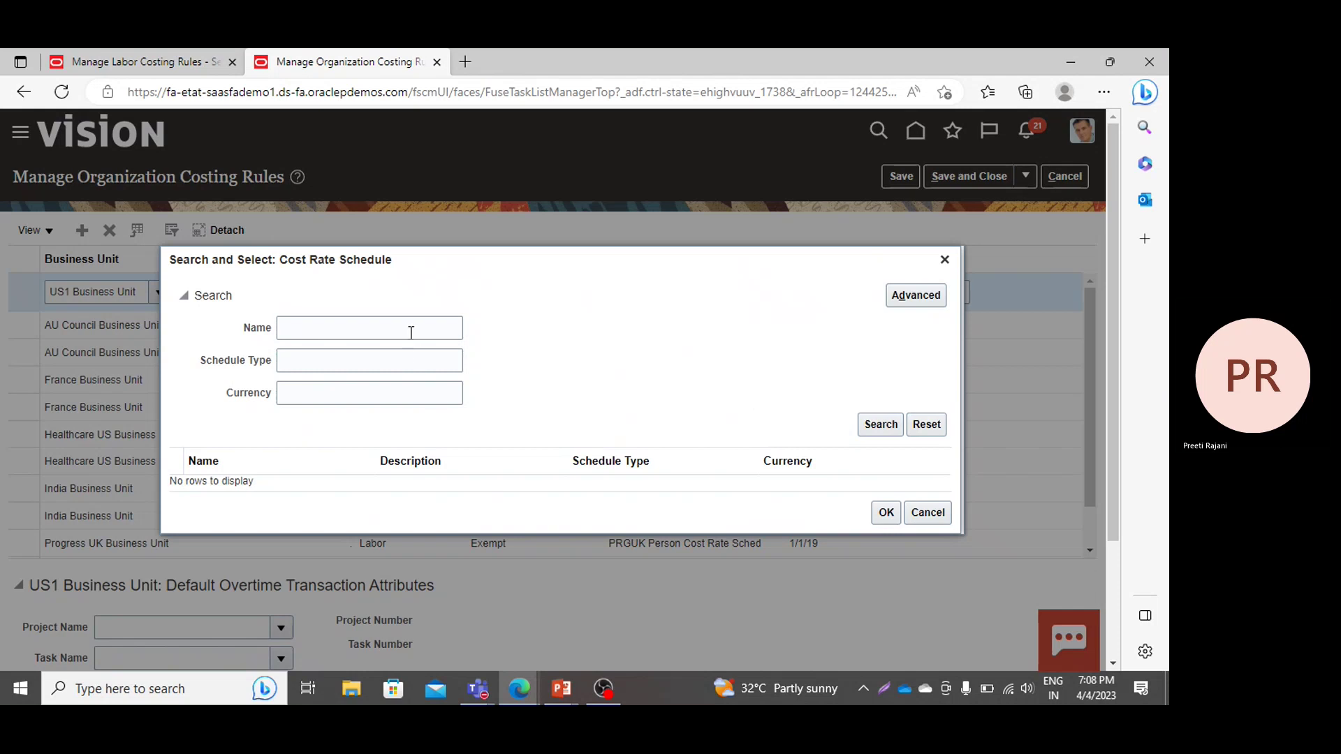
pyautogui.click(411, 329)
pyautogui.write('ppm')
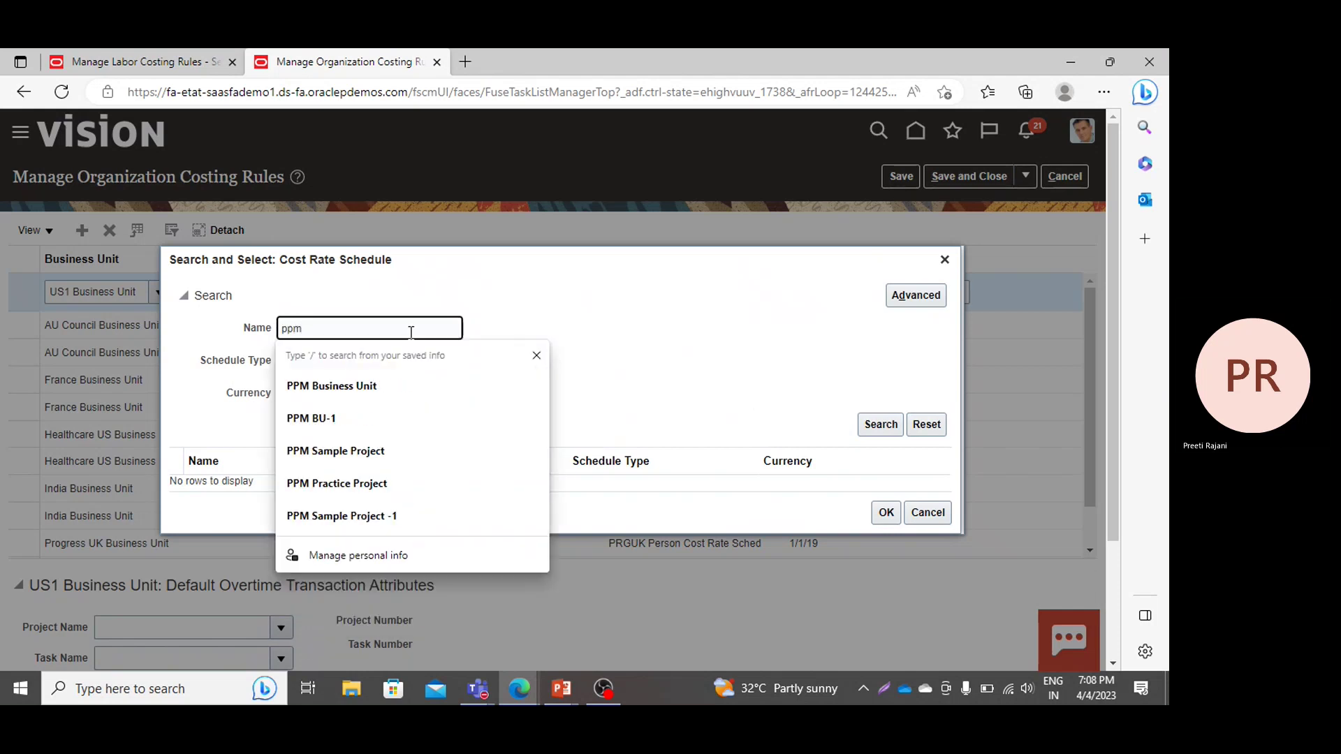
pyautogui.click(876, 420)
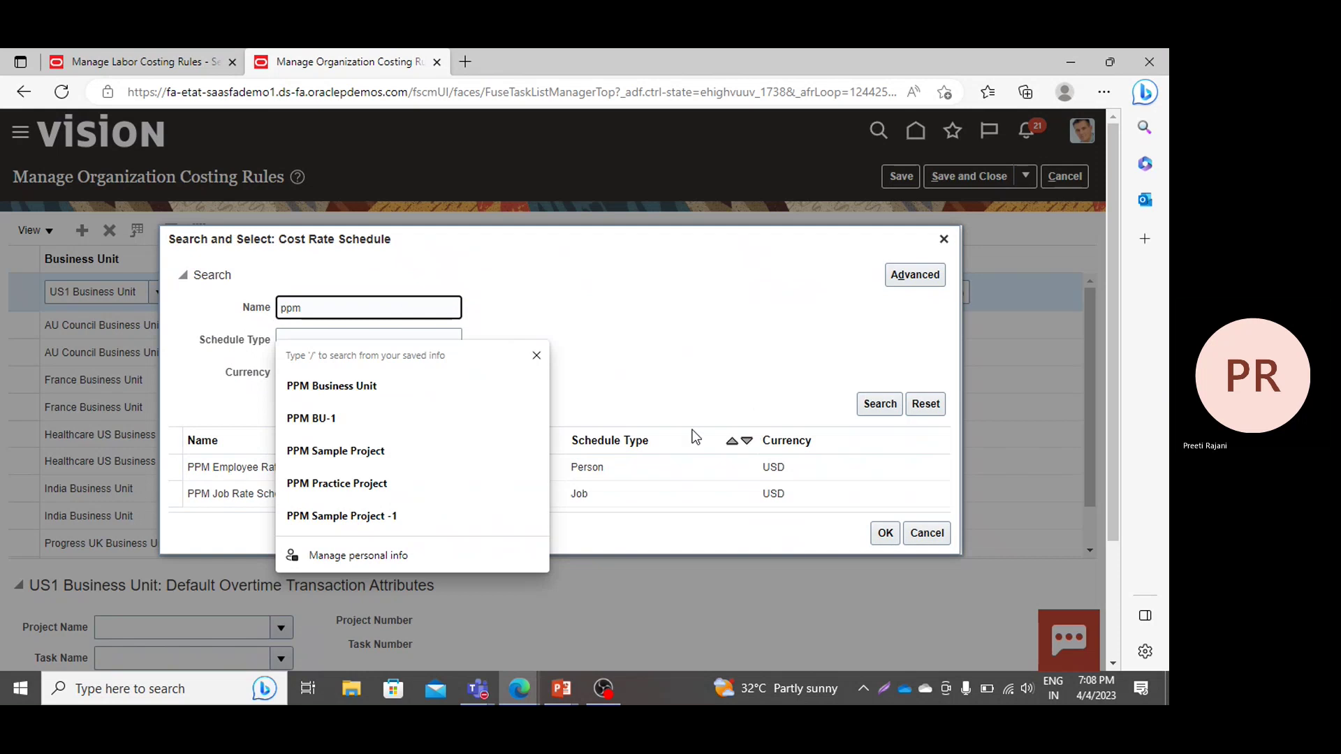
pyautogui.click(630, 472)
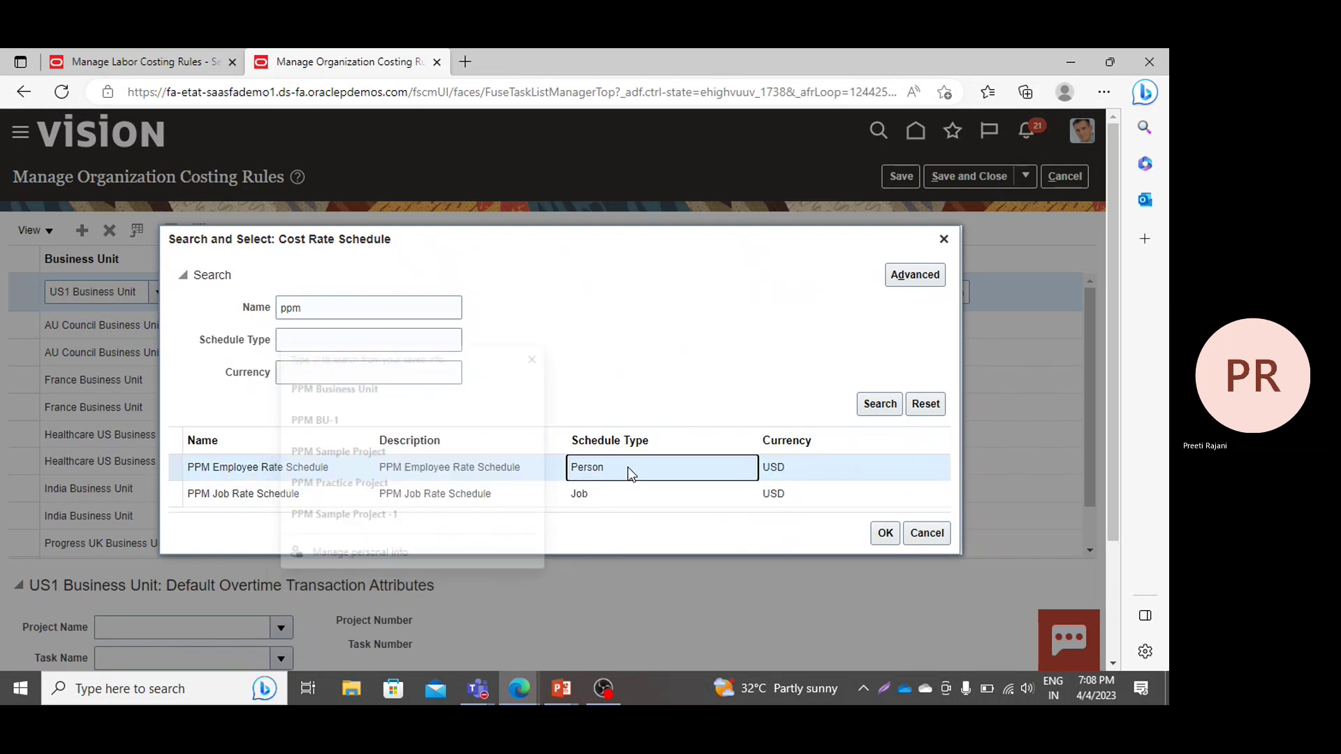
pyautogui.click(885, 533)
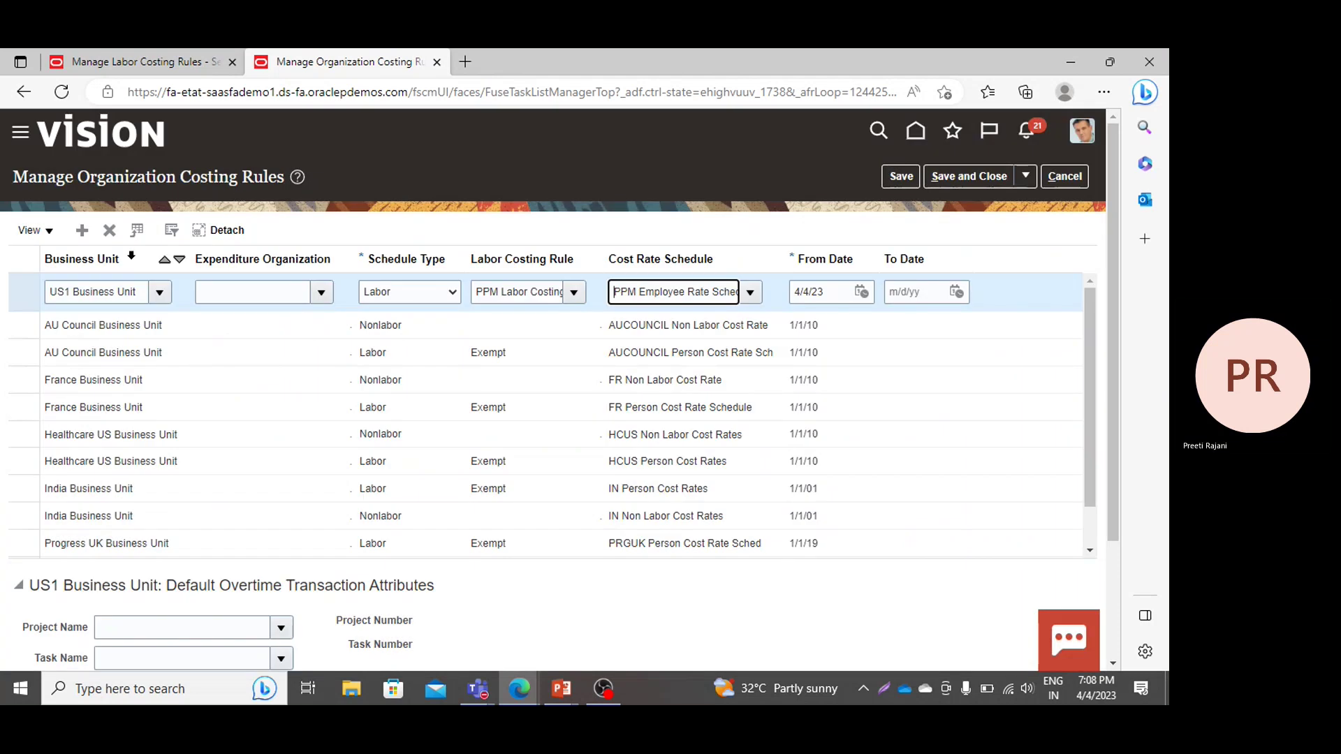
pyautogui.click(84, 230)
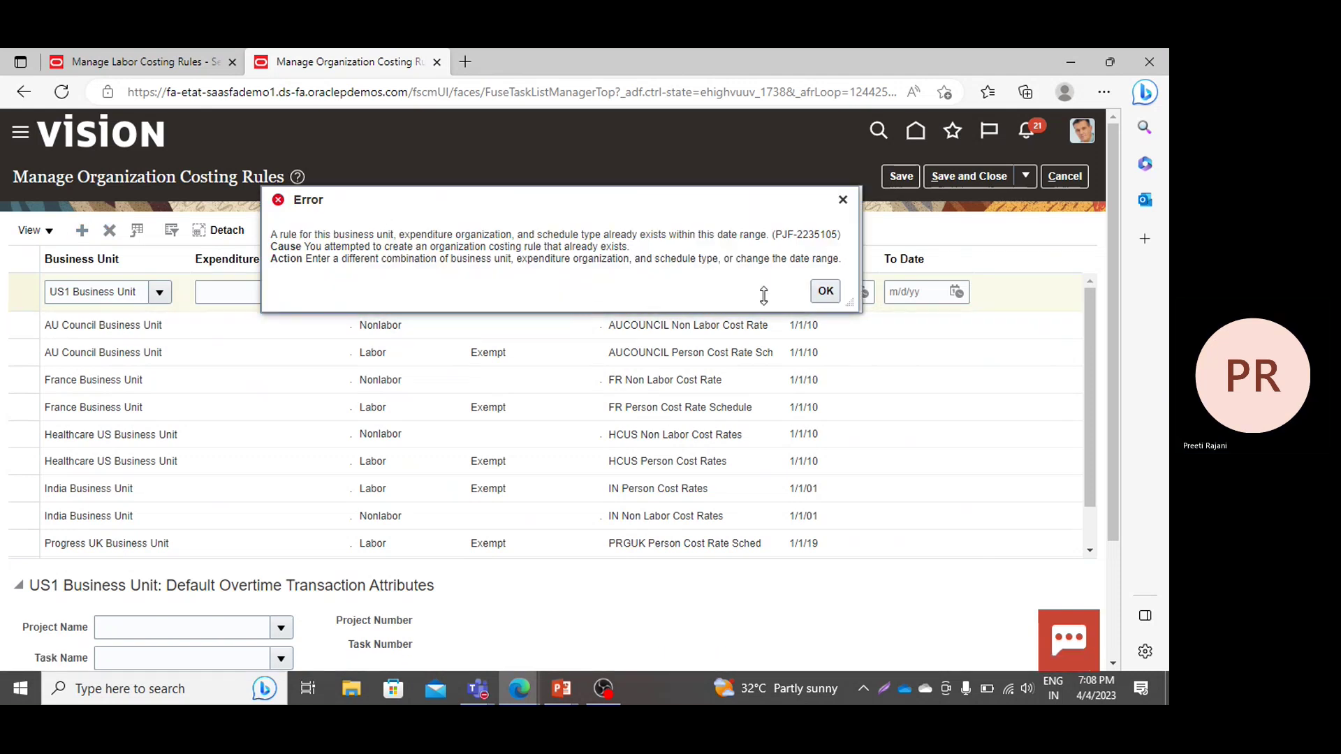
pyautogui.click(822, 293)
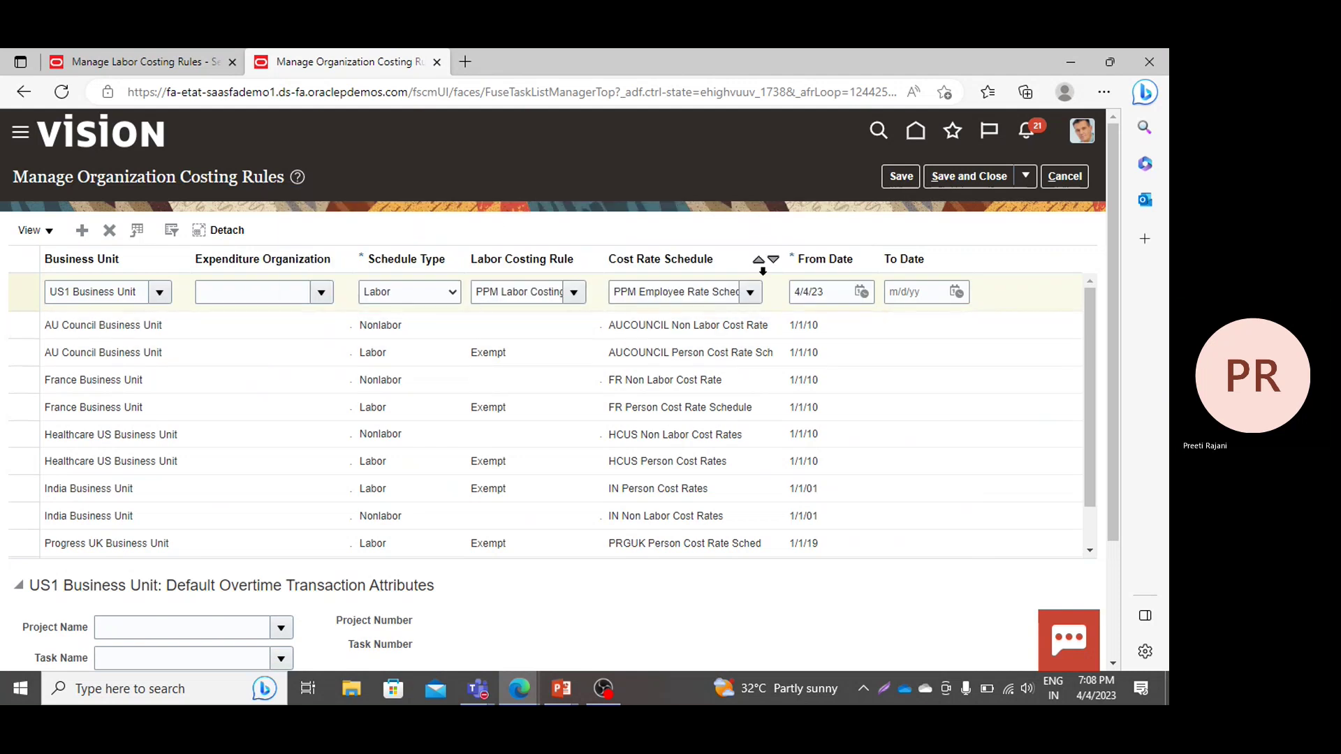
# Change the new rule's cost rate schedule to PPM Job Rate Schedule.
pyautogui.click(751, 294)
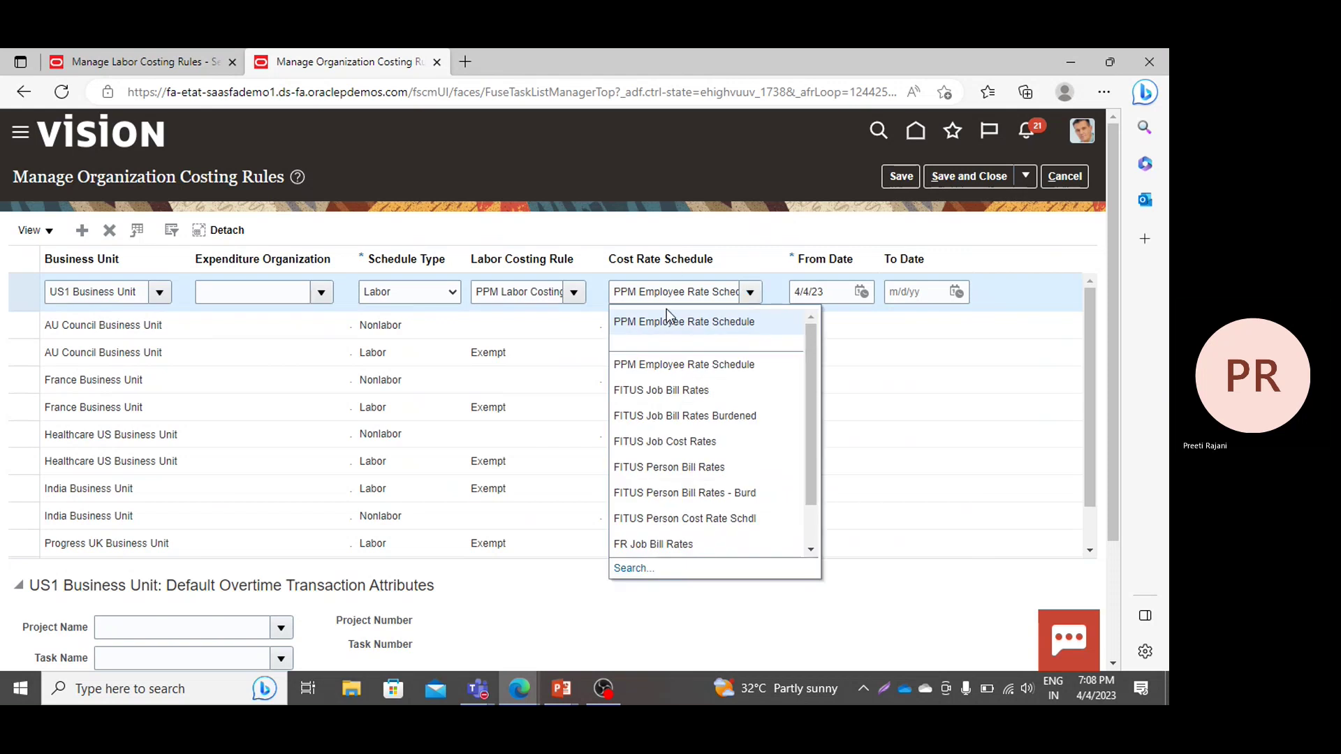
pyautogui.click(684, 292)
pyautogui.press('BackSpace')
pyautogui.press('BackSpace')
pyautogui.press('BackSpace')
pyautogui.press('BackSpace')
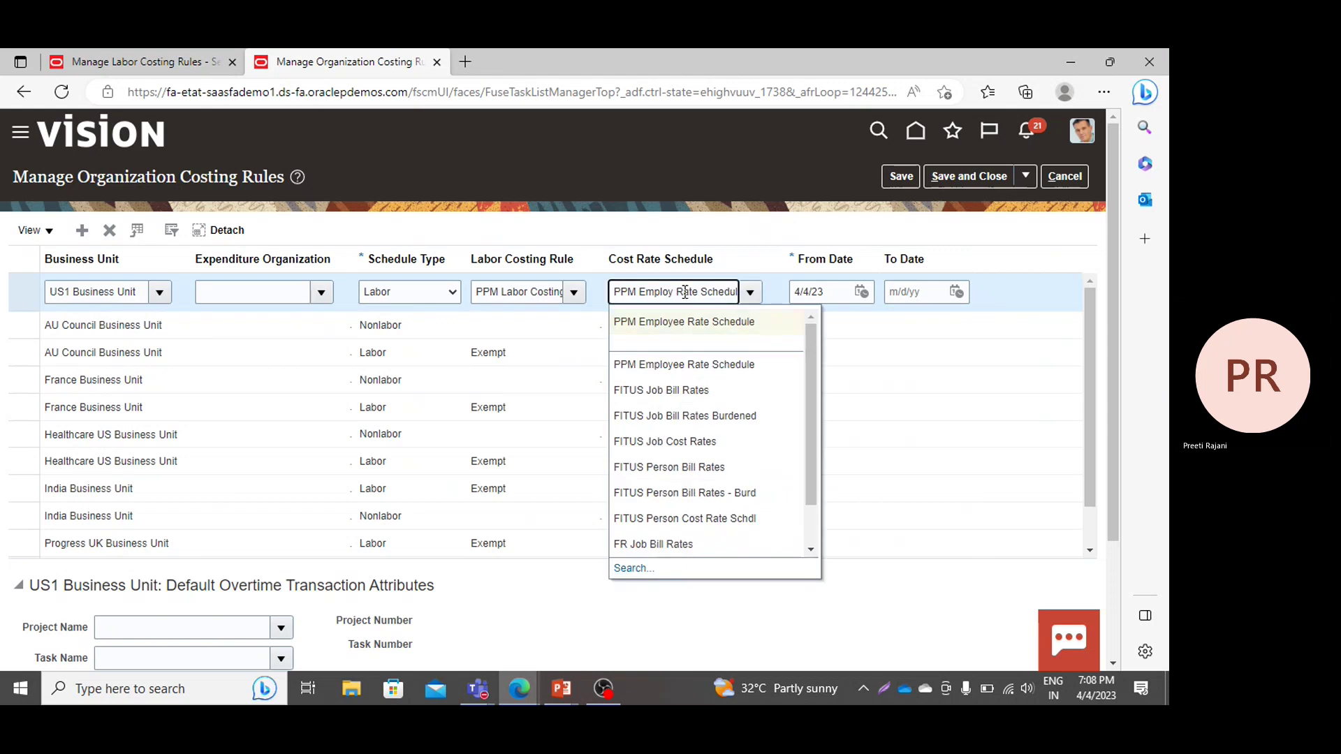
pyautogui.press('BackSpace')
pyautogui.press('BackSpace')
pyautogui.press('BackSpace')
pyautogui.press('BackSpace')
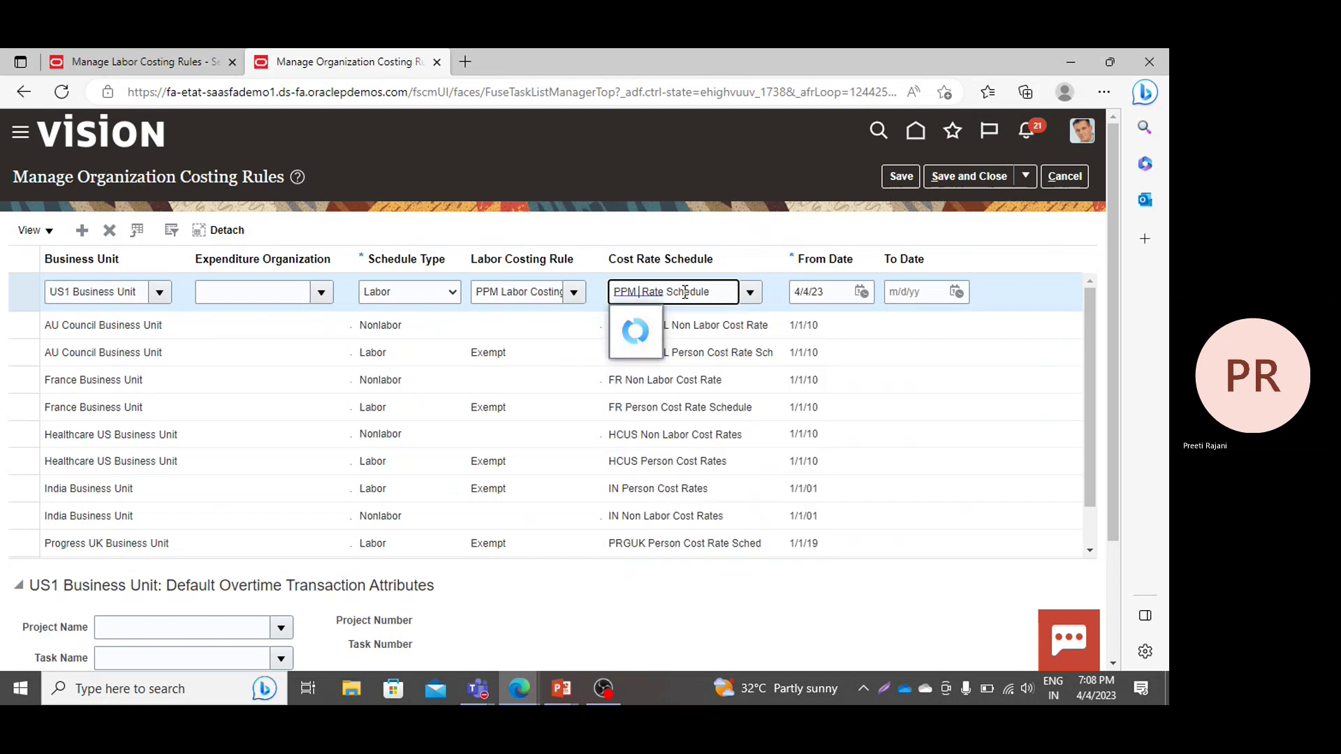
pyautogui.write('job')
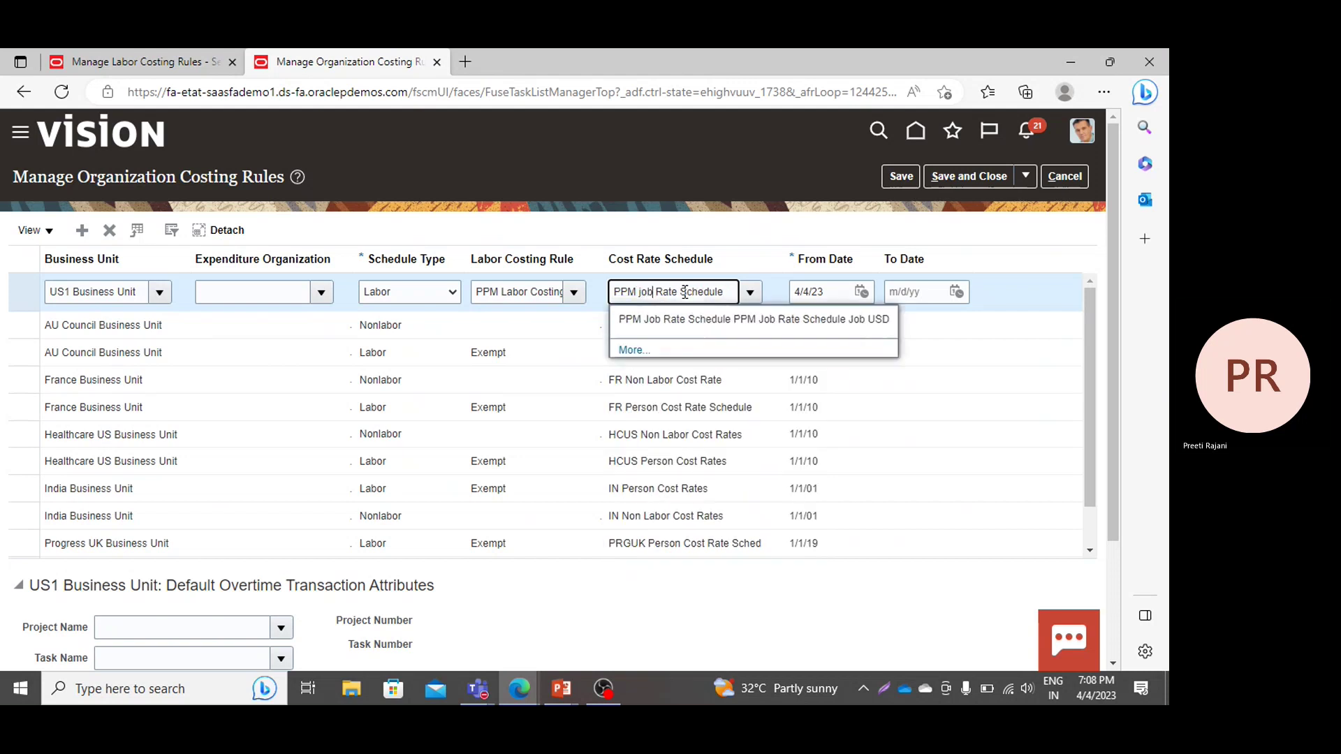
pyautogui.click(644, 320)
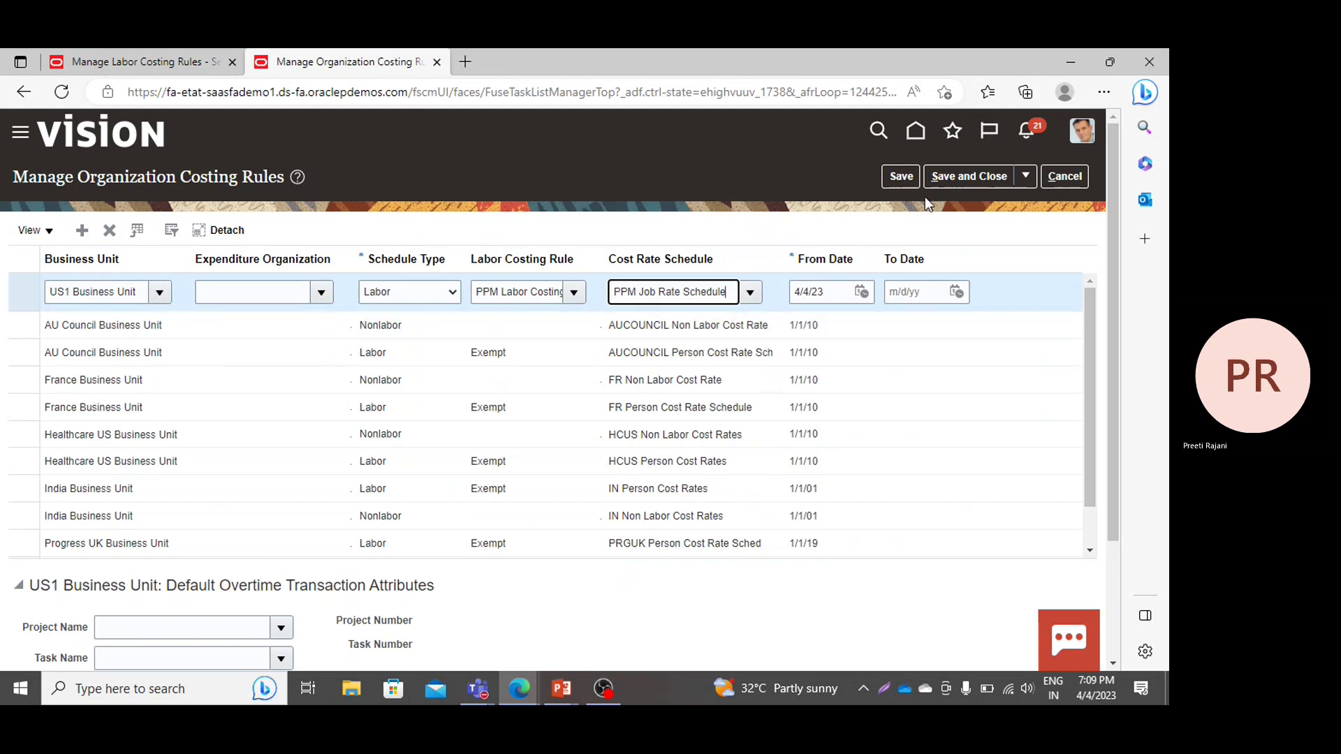
# Try to save and close the organization costing rules, and delete the new US1 Business Unit rule.
pyautogui.click(944, 181)
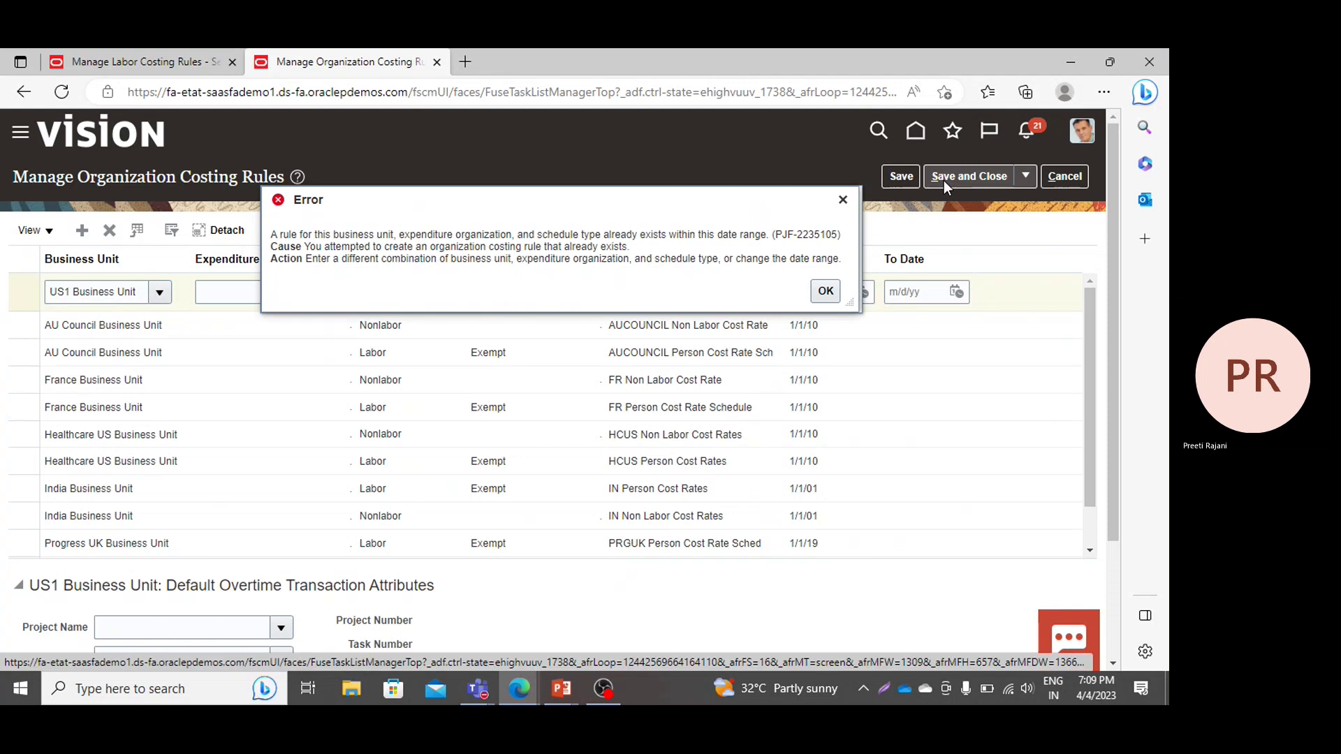
pyautogui.click(847, 204)
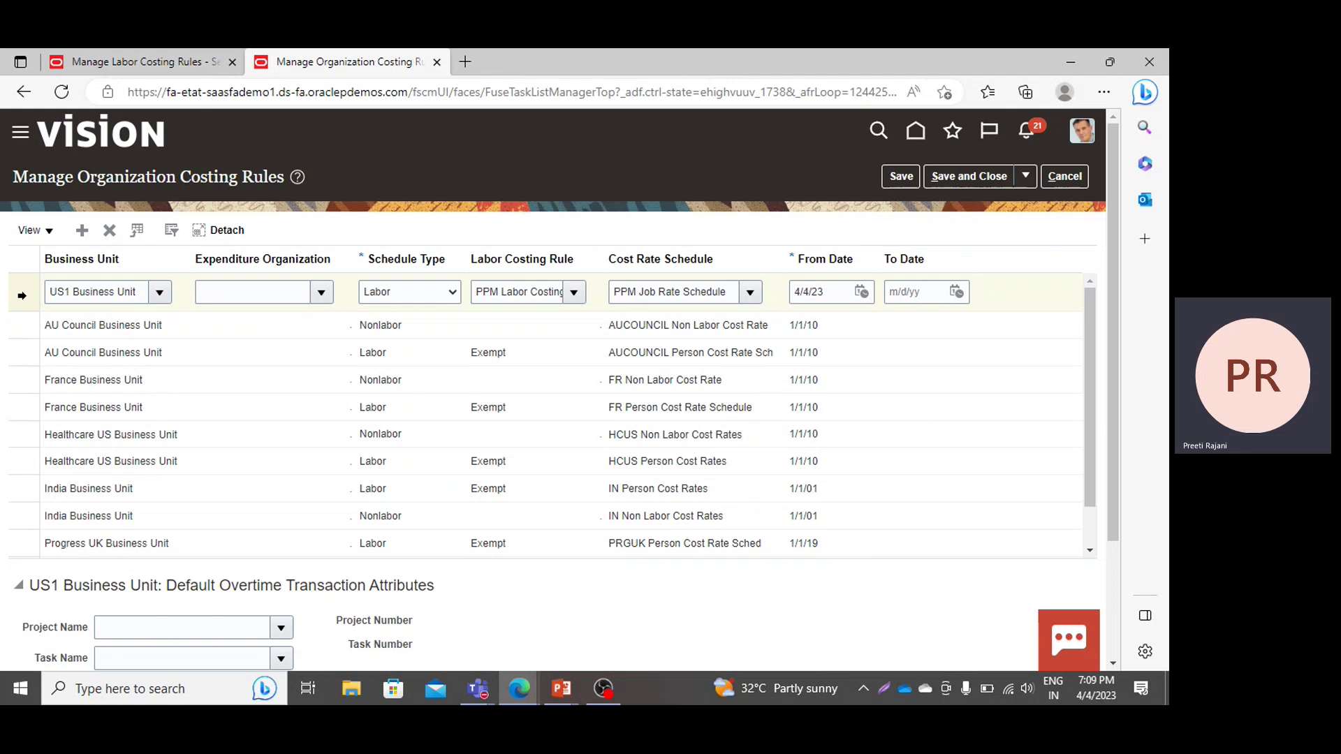
pyautogui.click(101, 235)
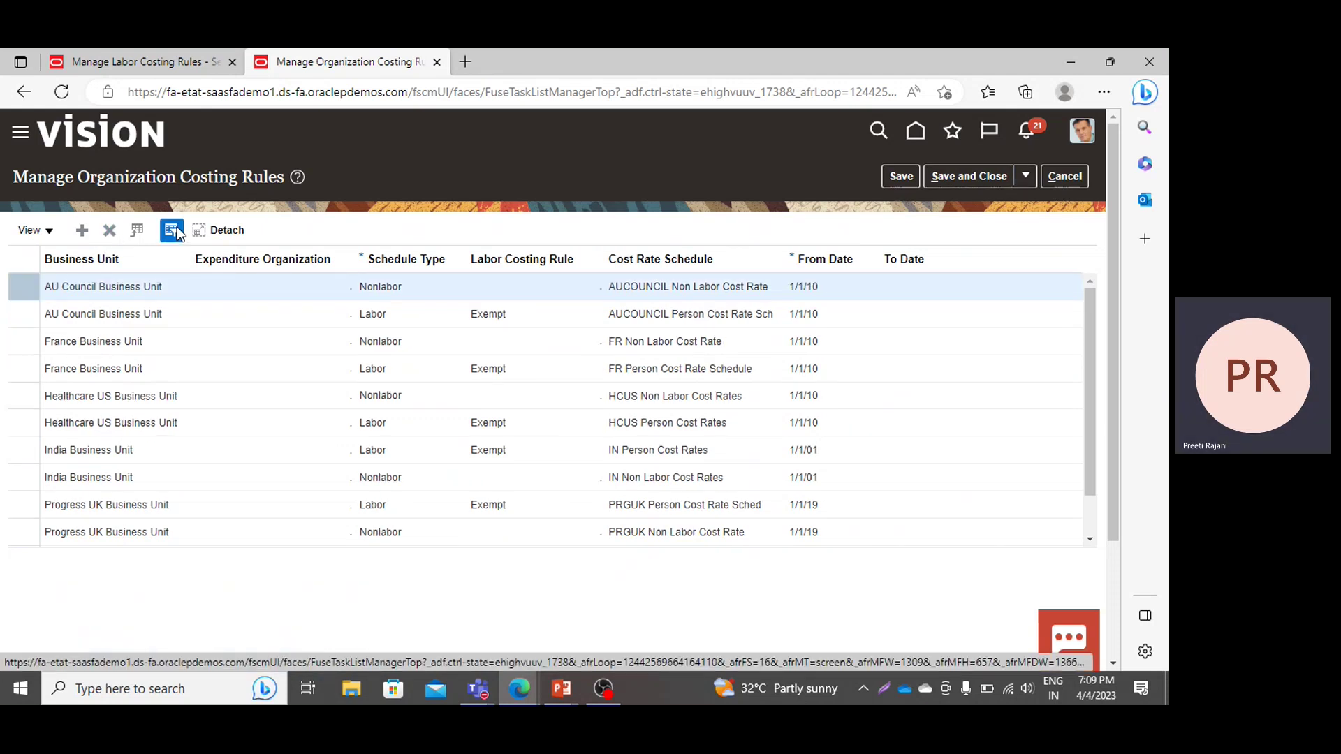
# Filter the organization costing rules by business unit us.
pyautogui.click(171, 231)
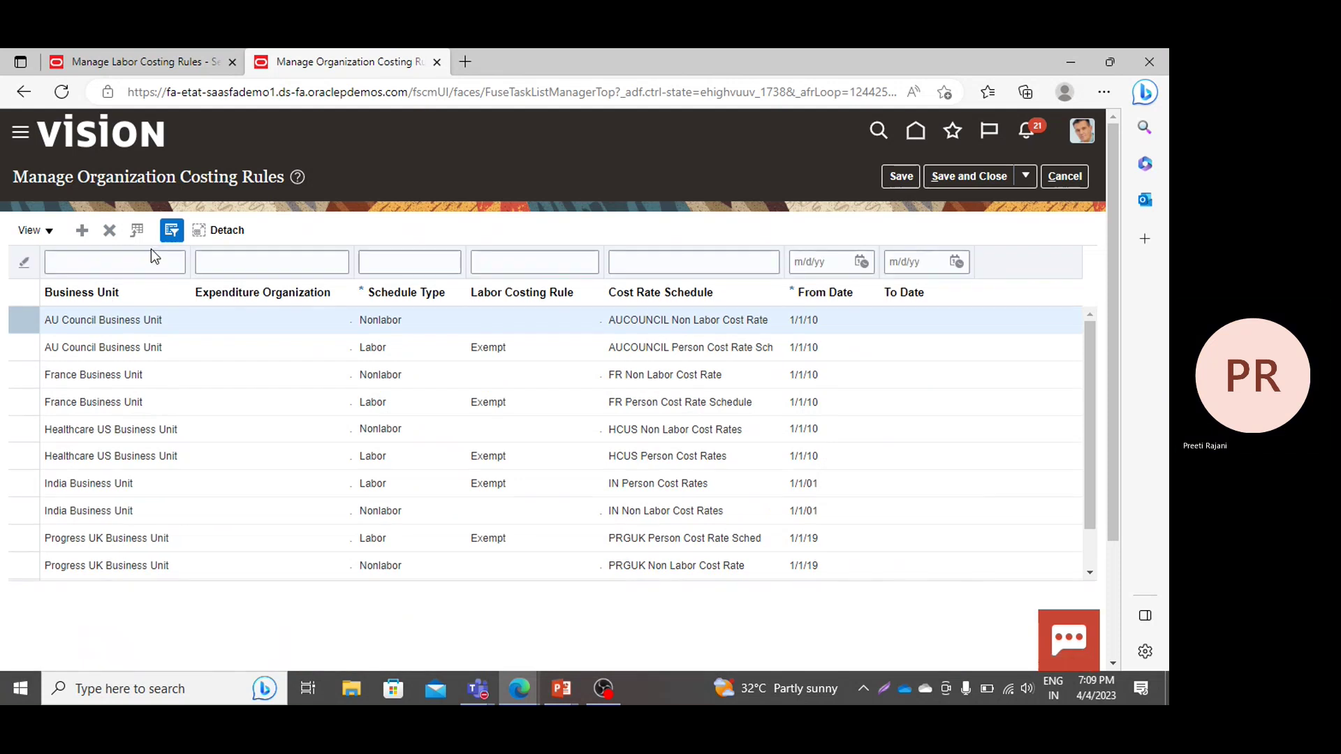
pyautogui.click(146, 260)
pyautogui.write('us')
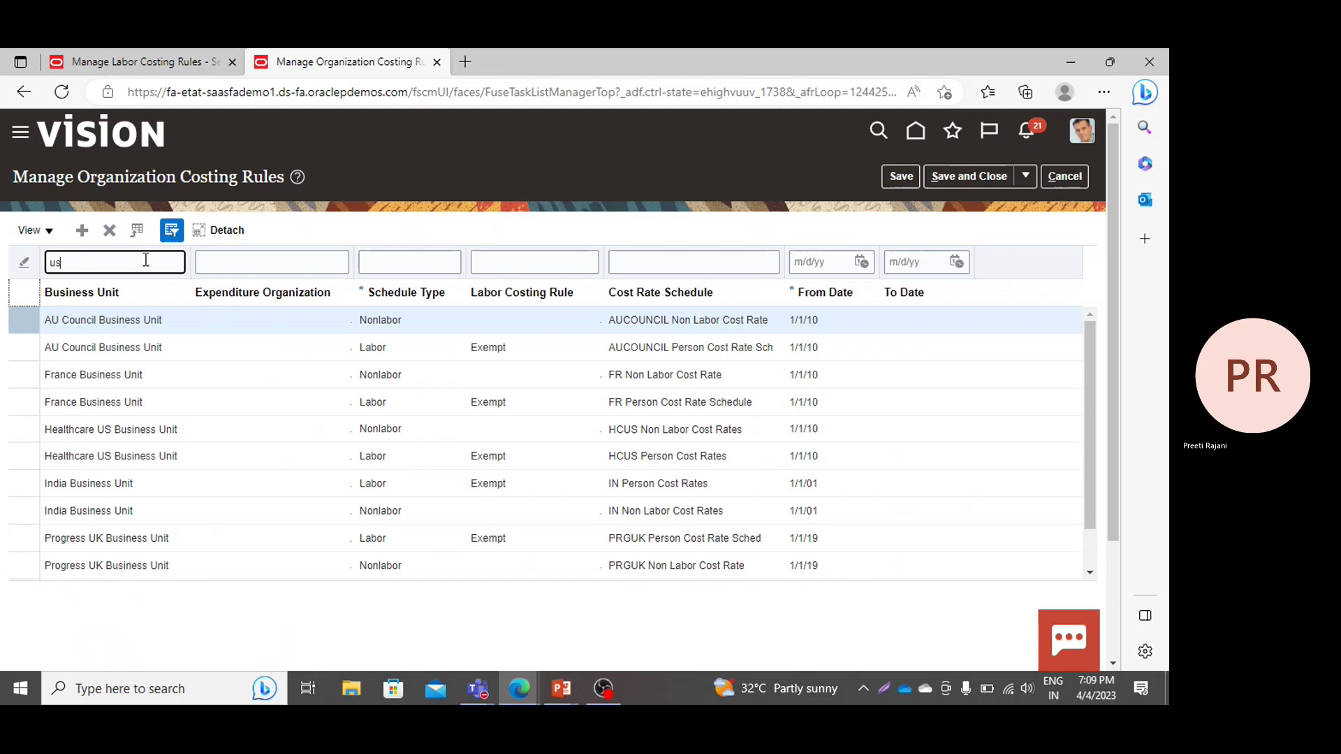
pyautogui.press('Return')
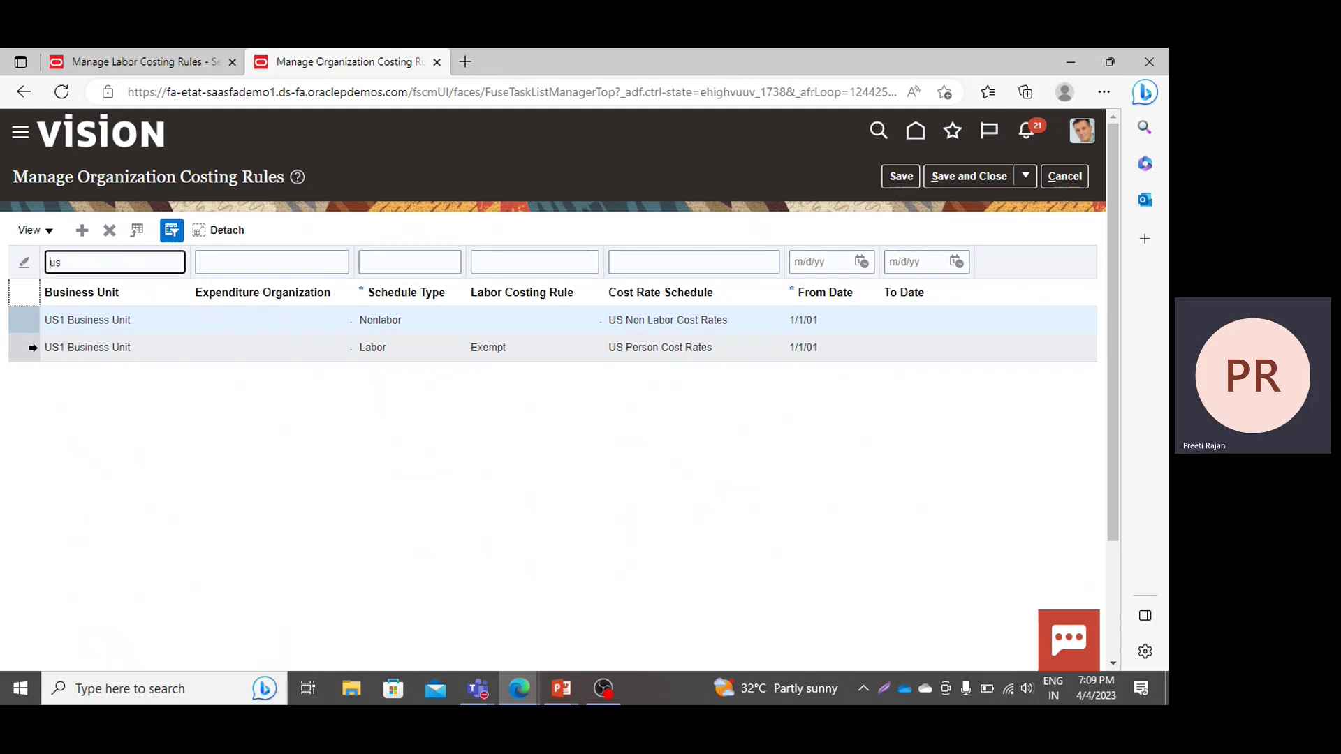
# Change the US1 Business Unit Labor rule to labor costing rule PPM Labor Costing Ru and cost rate schedule PPM Employee Rate Schedule.
pyautogui.click(32, 347)
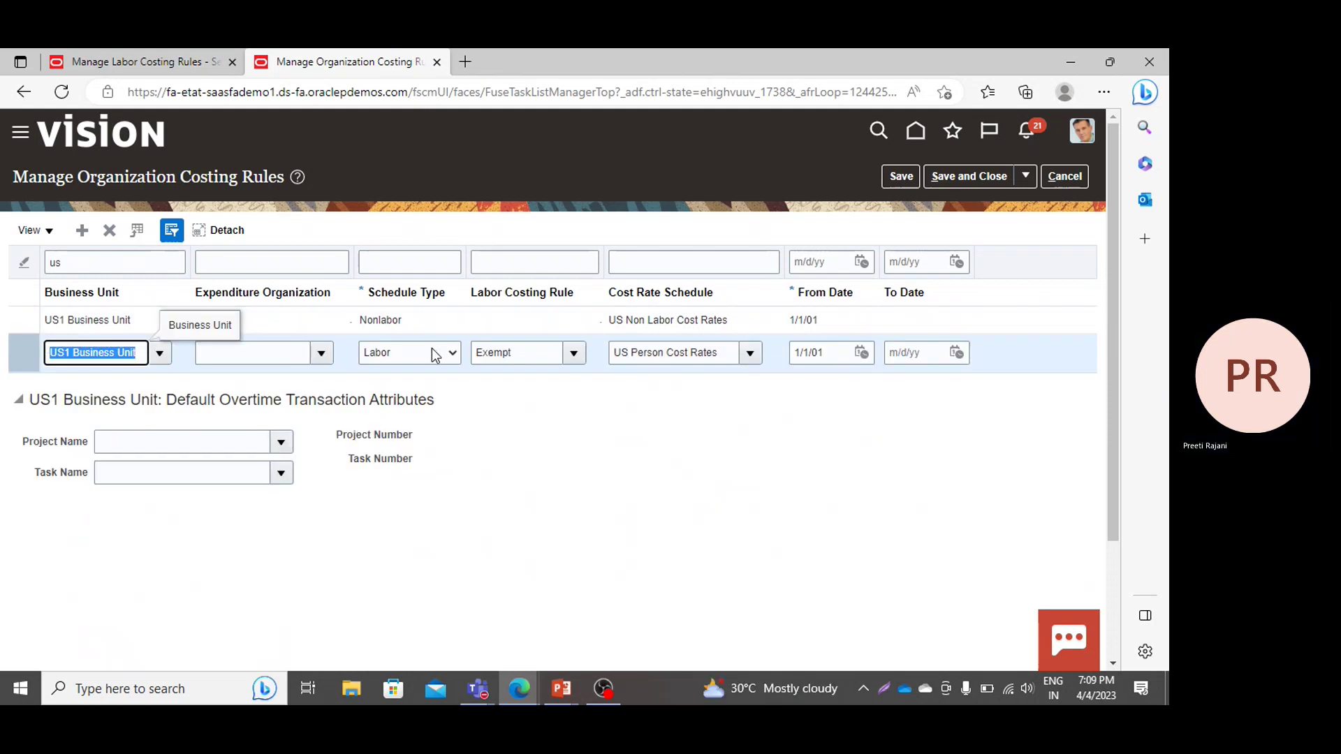
pyautogui.click(575, 353)
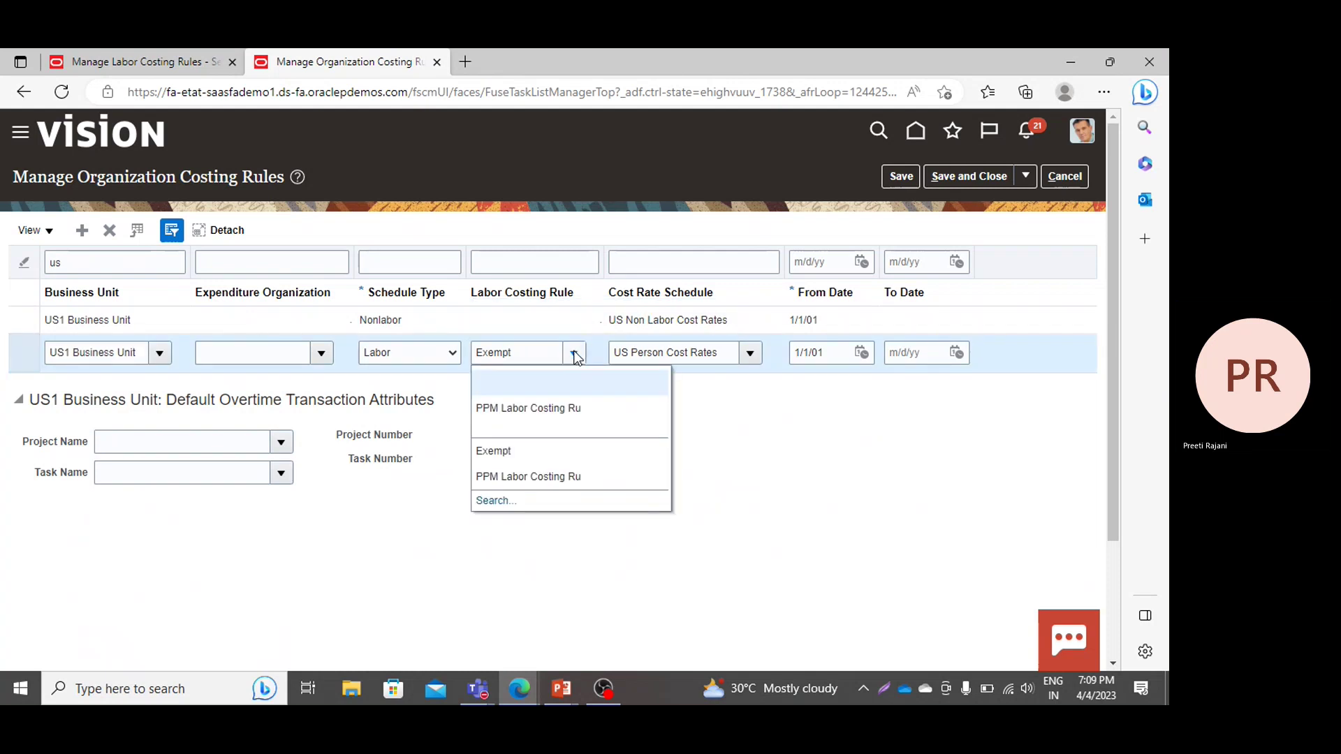
pyautogui.click(765, 387)
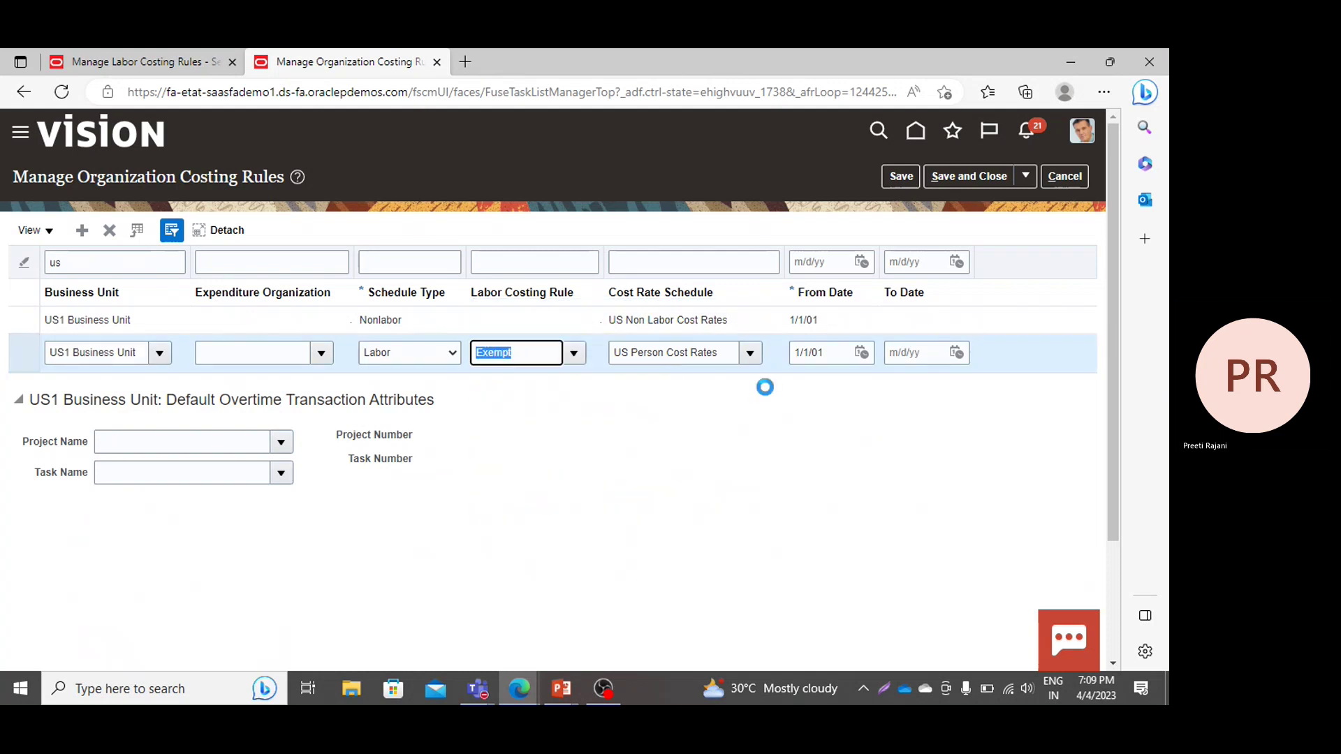
pyautogui.click(752, 355)
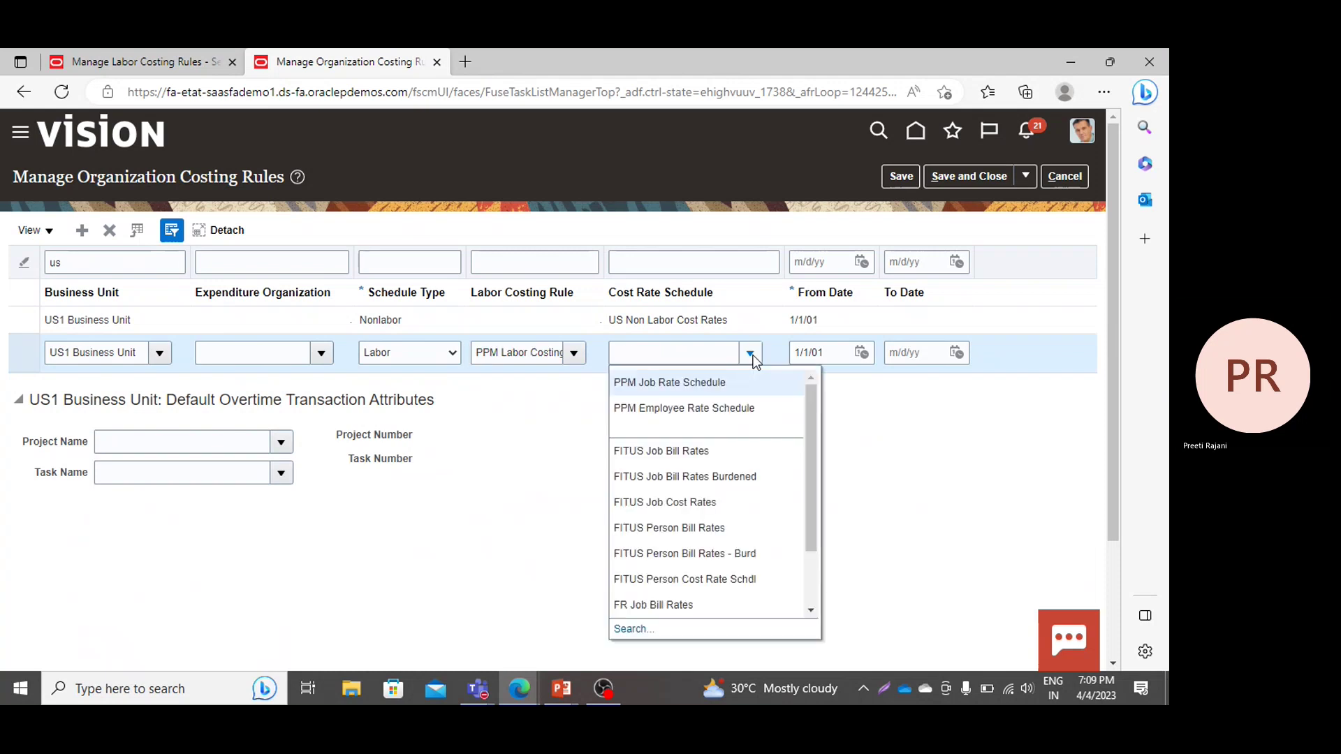
pyautogui.click(686, 397)
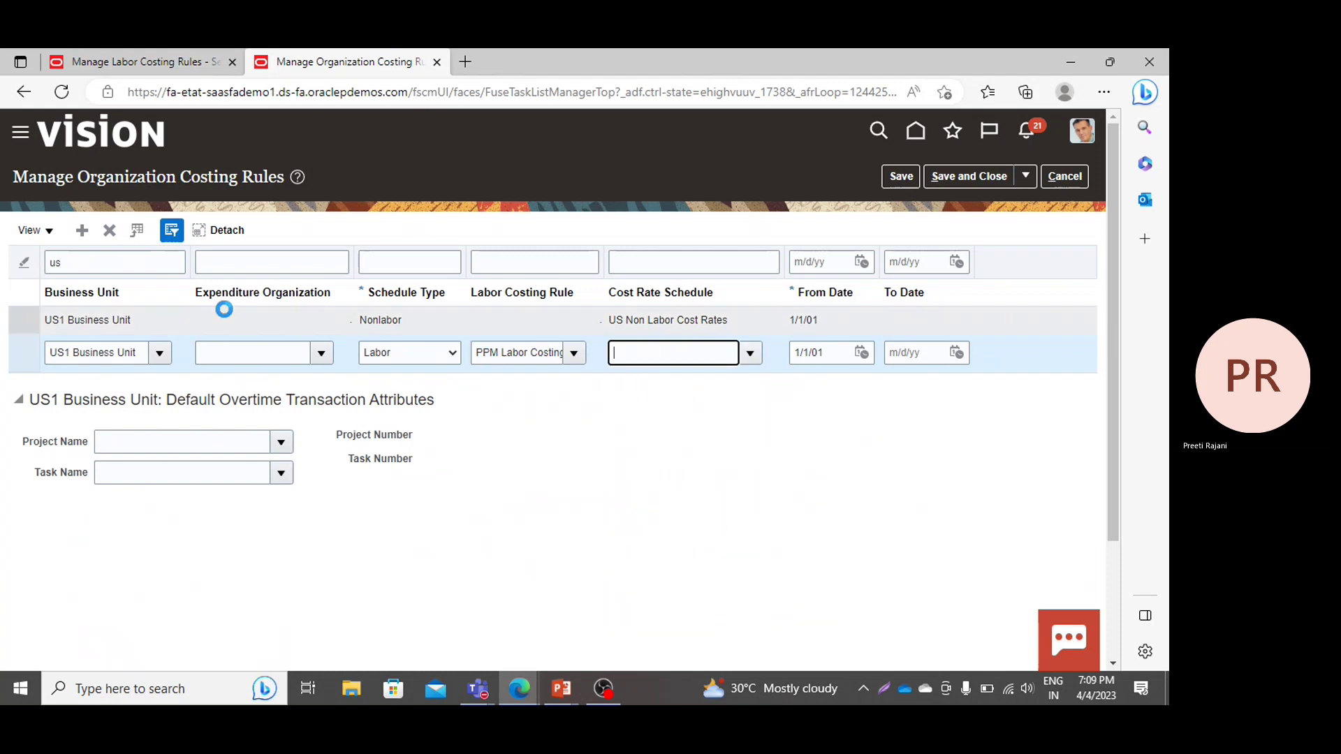
# Change the US1 Nonlabor rule to schedule type Labor with PPM Job Rate Schedule and labor costing rule PPM Labor Costing Ru.
pyautogui.click(416, 315)
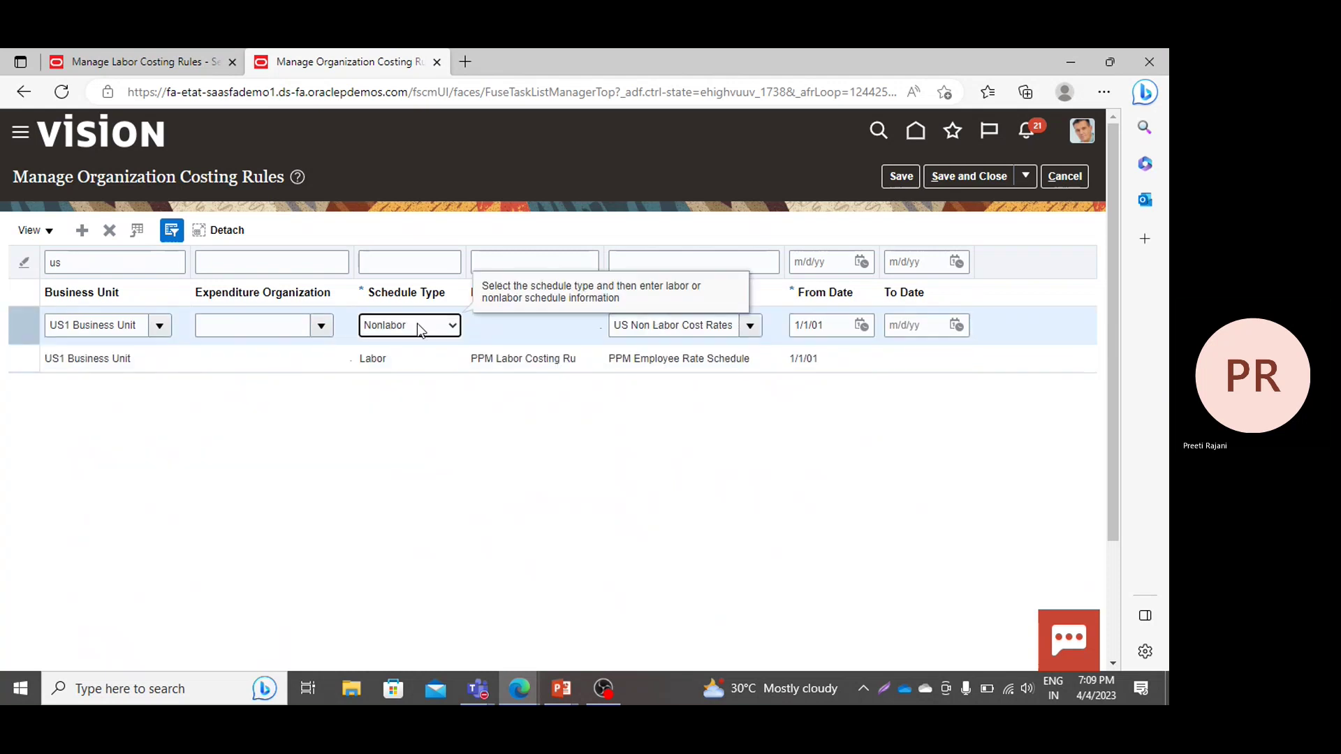
pyautogui.click(417, 324)
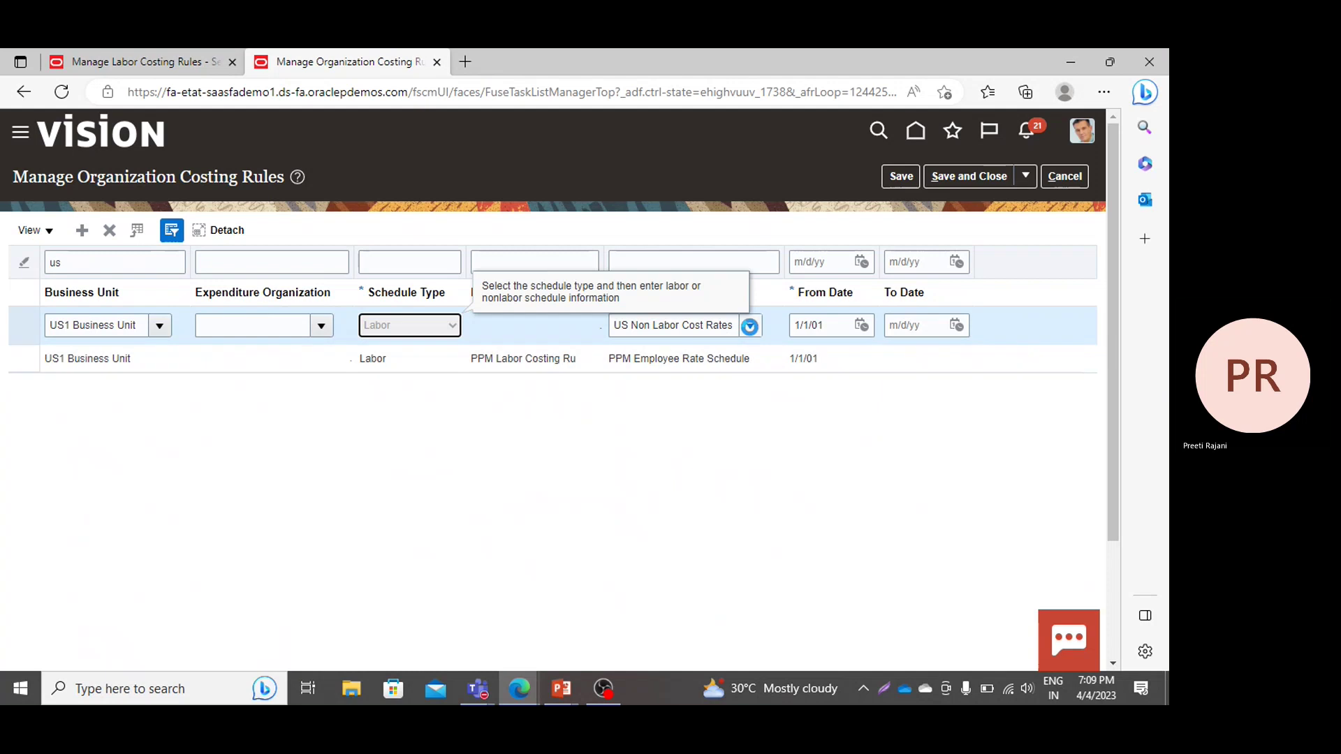
pyautogui.click(750, 327)
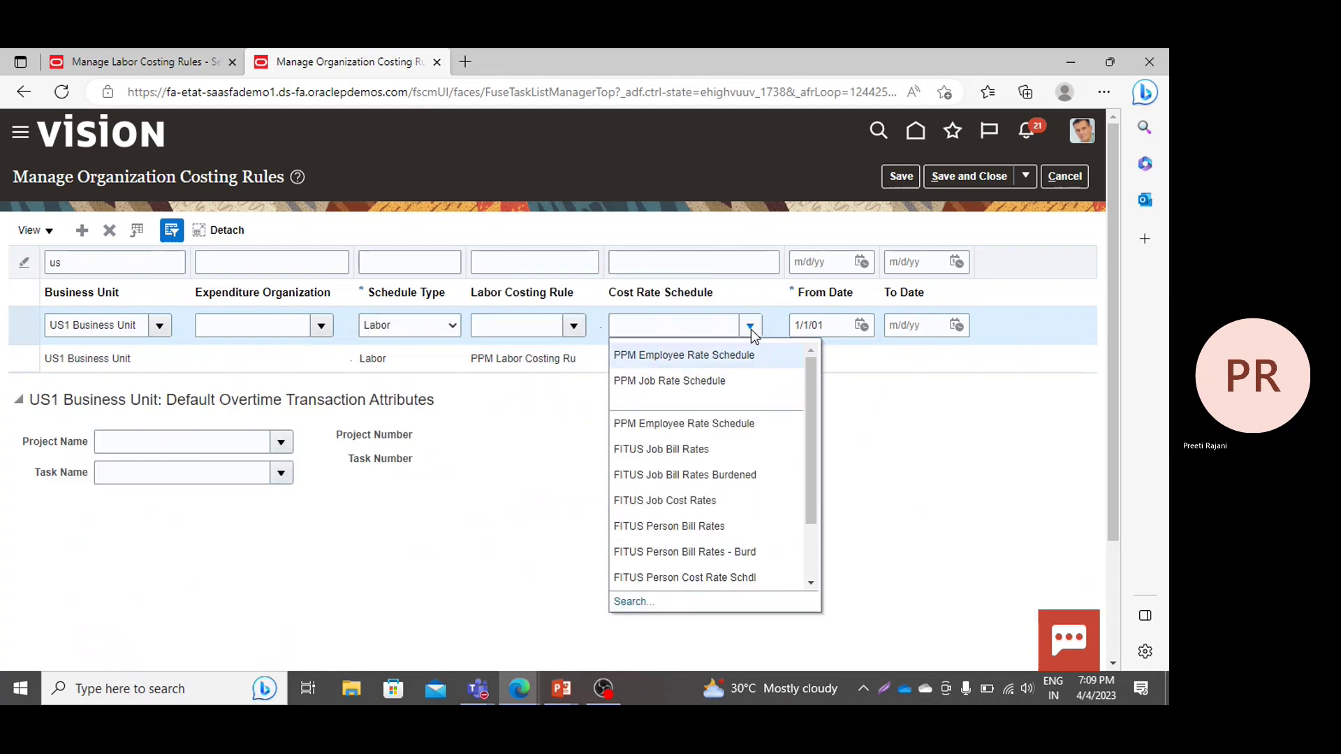
pyautogui.click(669, 381)
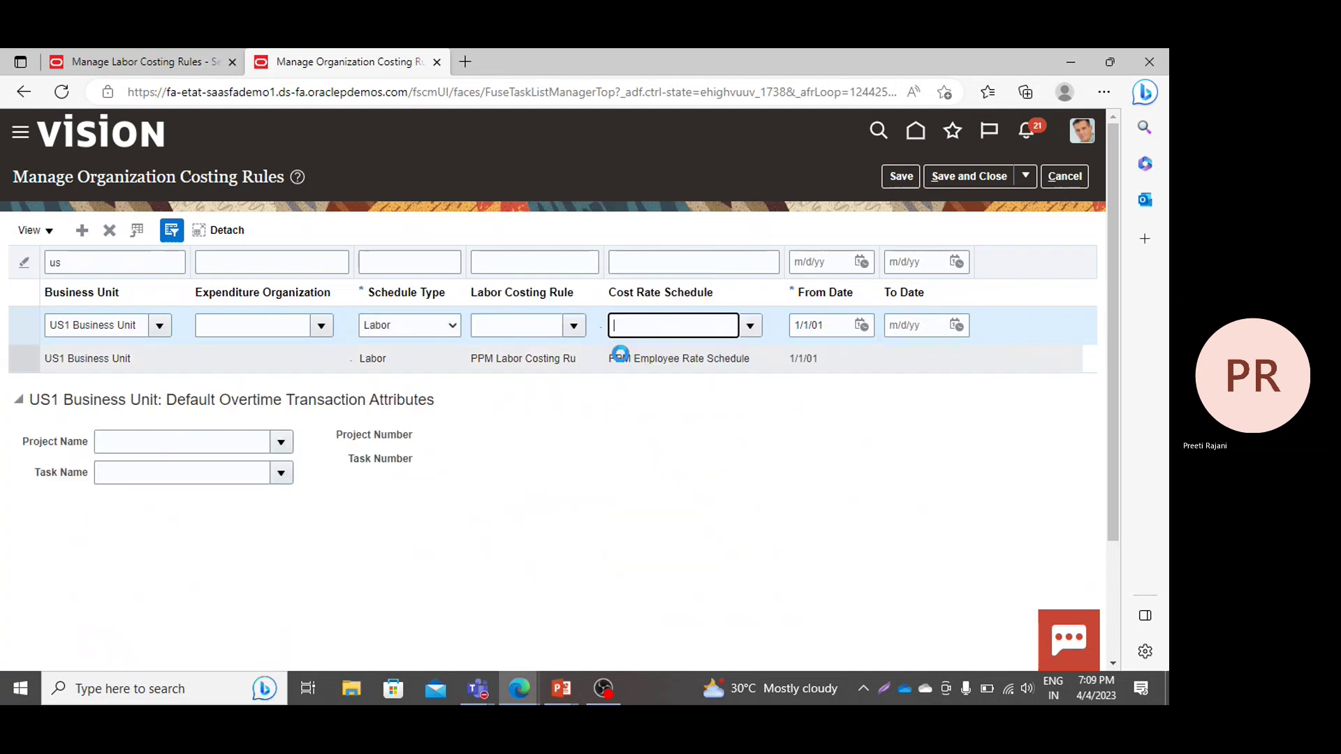
pyautogui.click(574, 325)
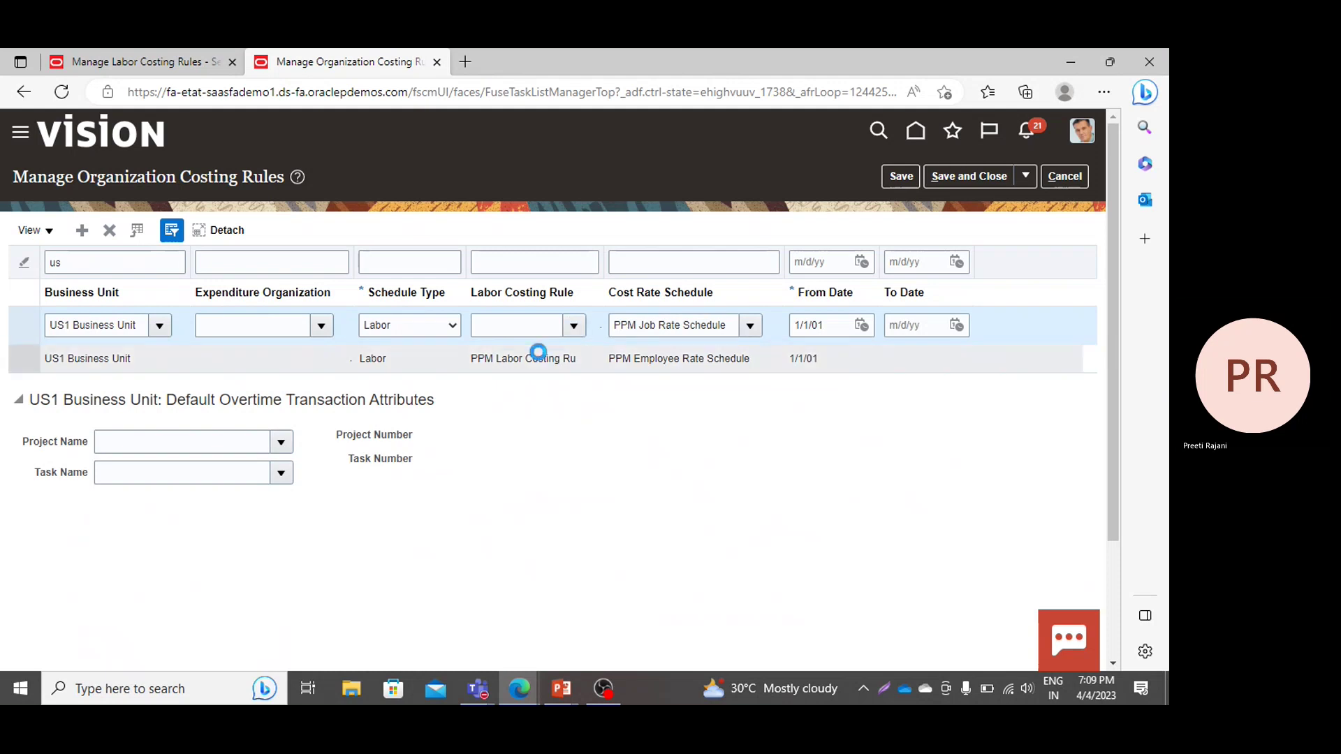
pyautogui.click(522, 381)
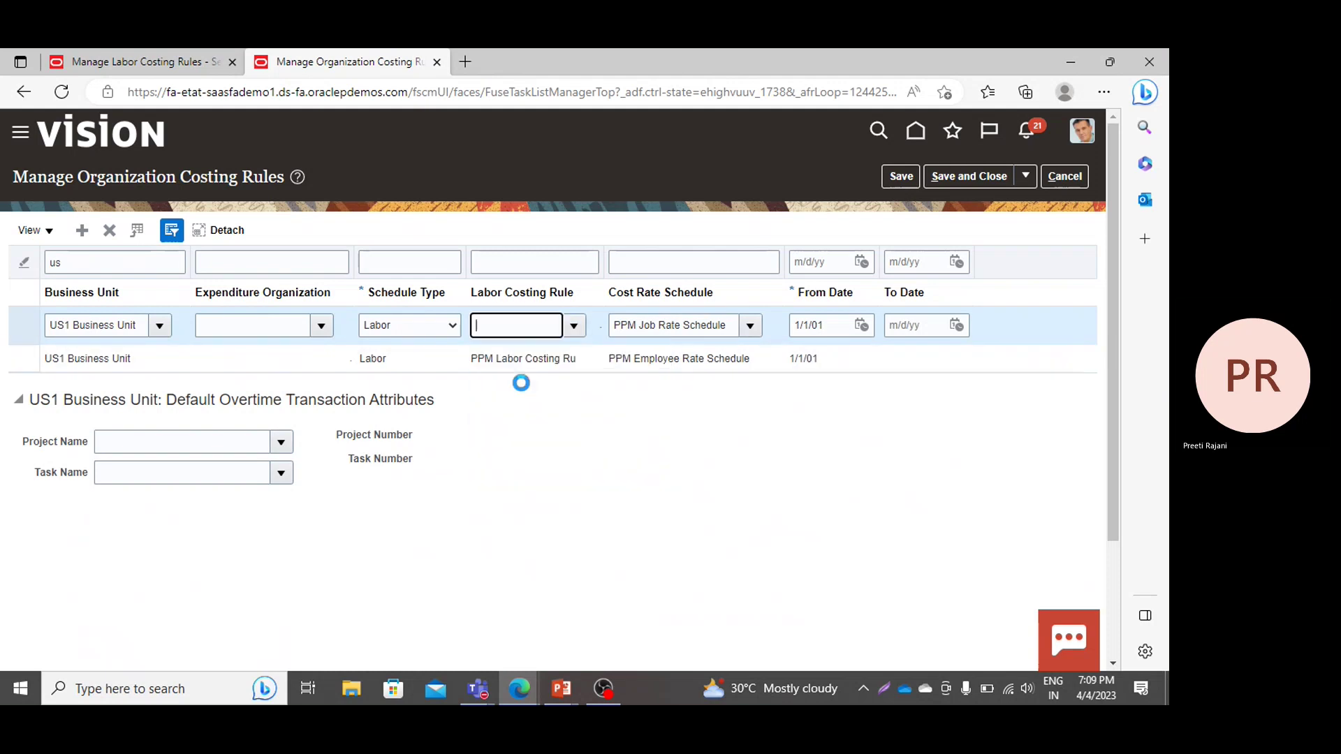
# Set the From Date of the first US1 Business Unit rule to 1/1/23.
pyautogui.tripleClick(834, 323)
pyautogui.write('1/')
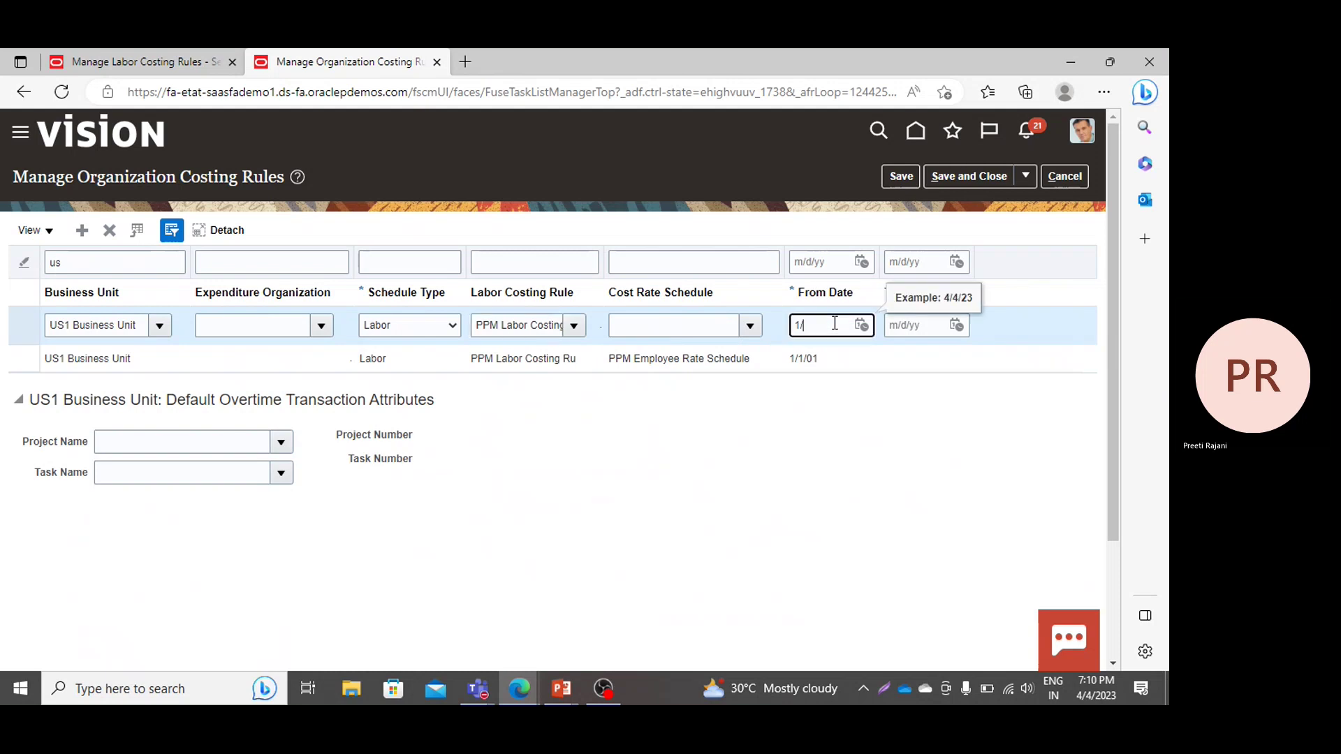
pyautogui.write('1/23')
pyautogui.click(826, 348)
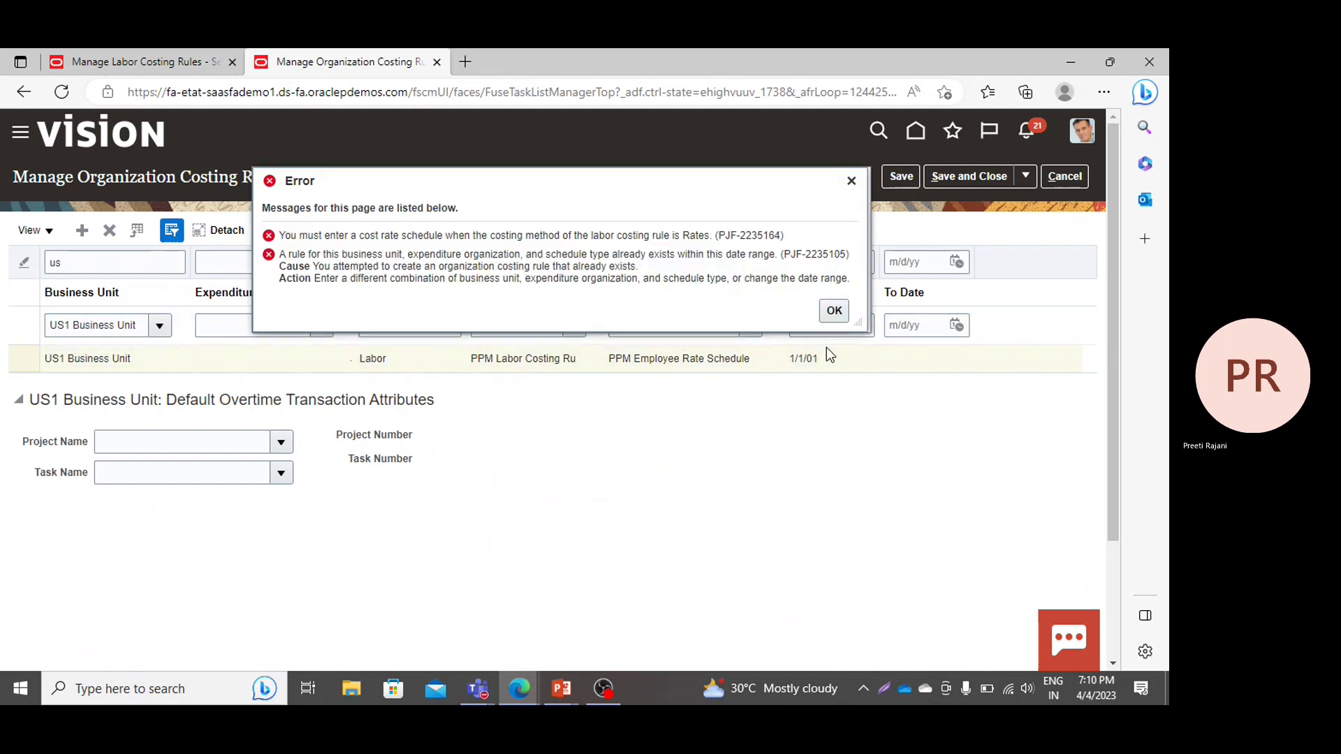
pyautogui.click(857, 183)
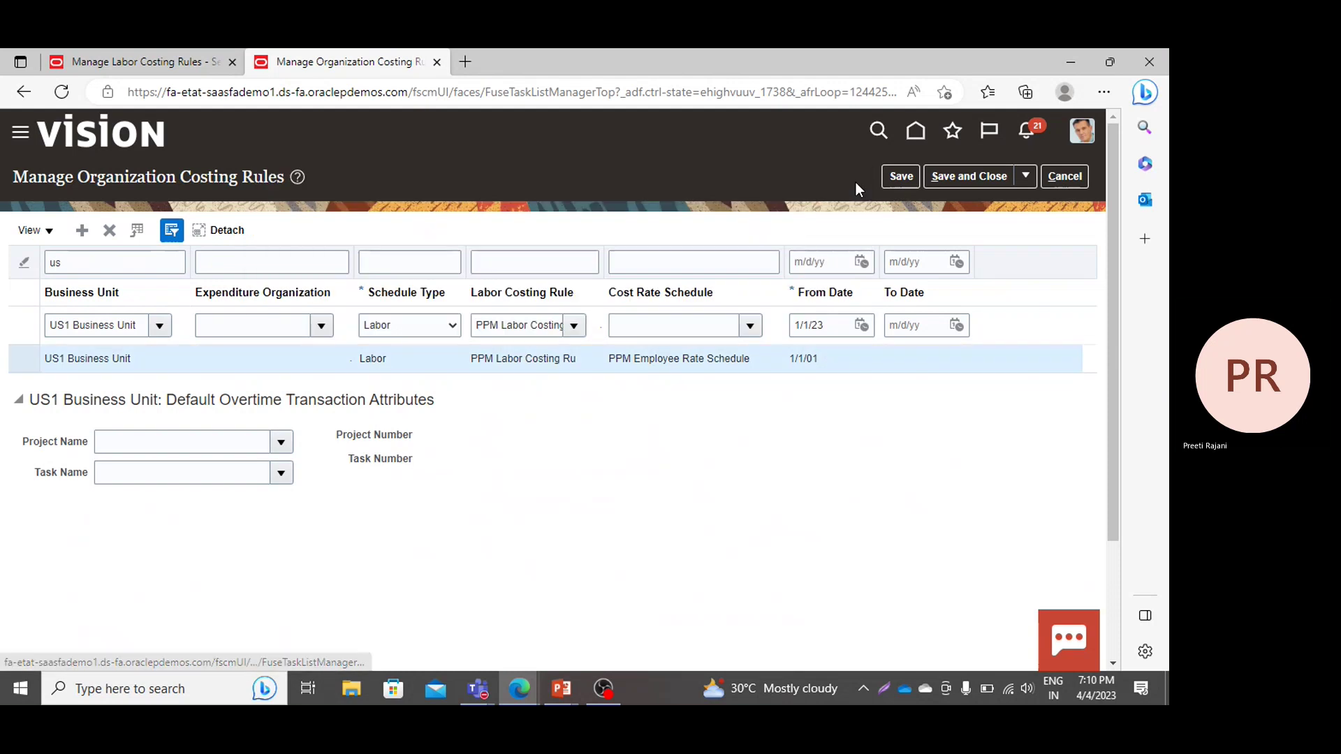
# Assign PPM Job Rate Schedule again as the cost rate schedule of the first US1 Business Unit rule.
pyautogui.click(699, 324)
pyautogui.click(751, 325)
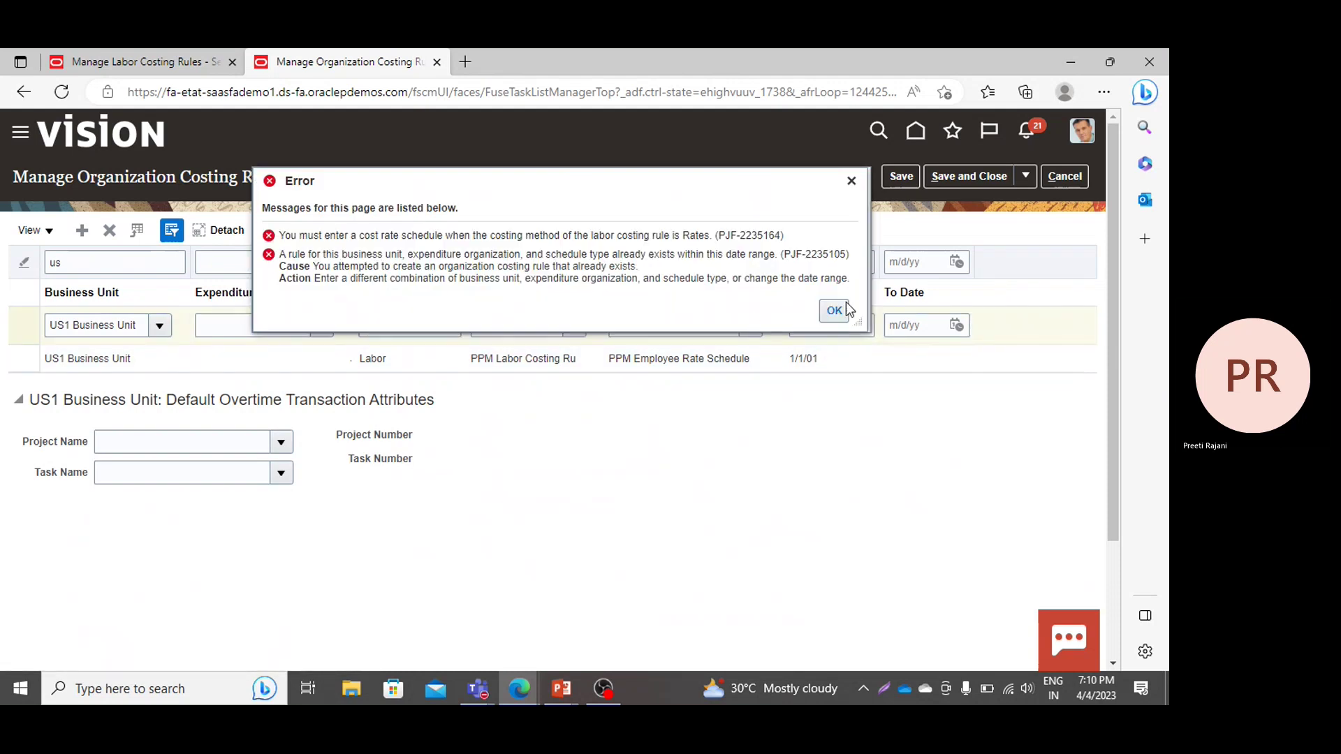
pyautogui.click(834, 310)
pyautogui.click(750, 327)
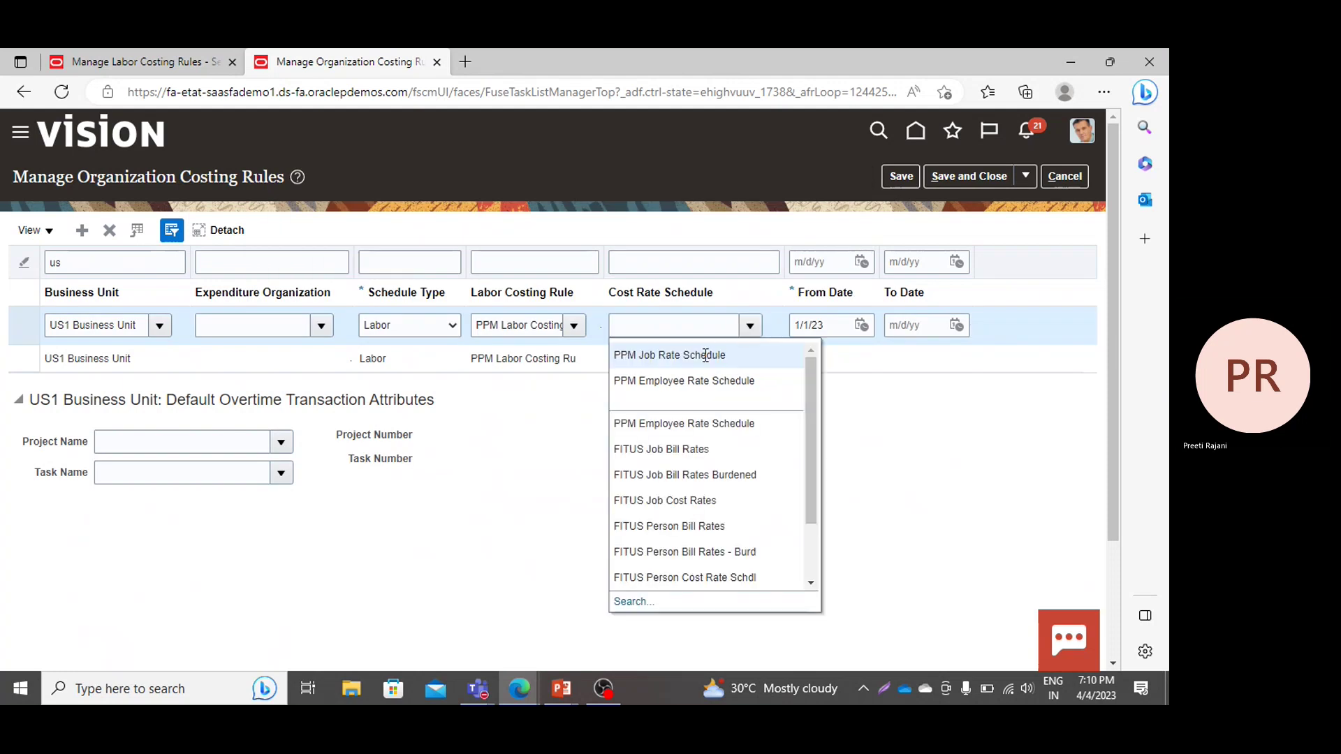
pyautogui.click(704, 354)
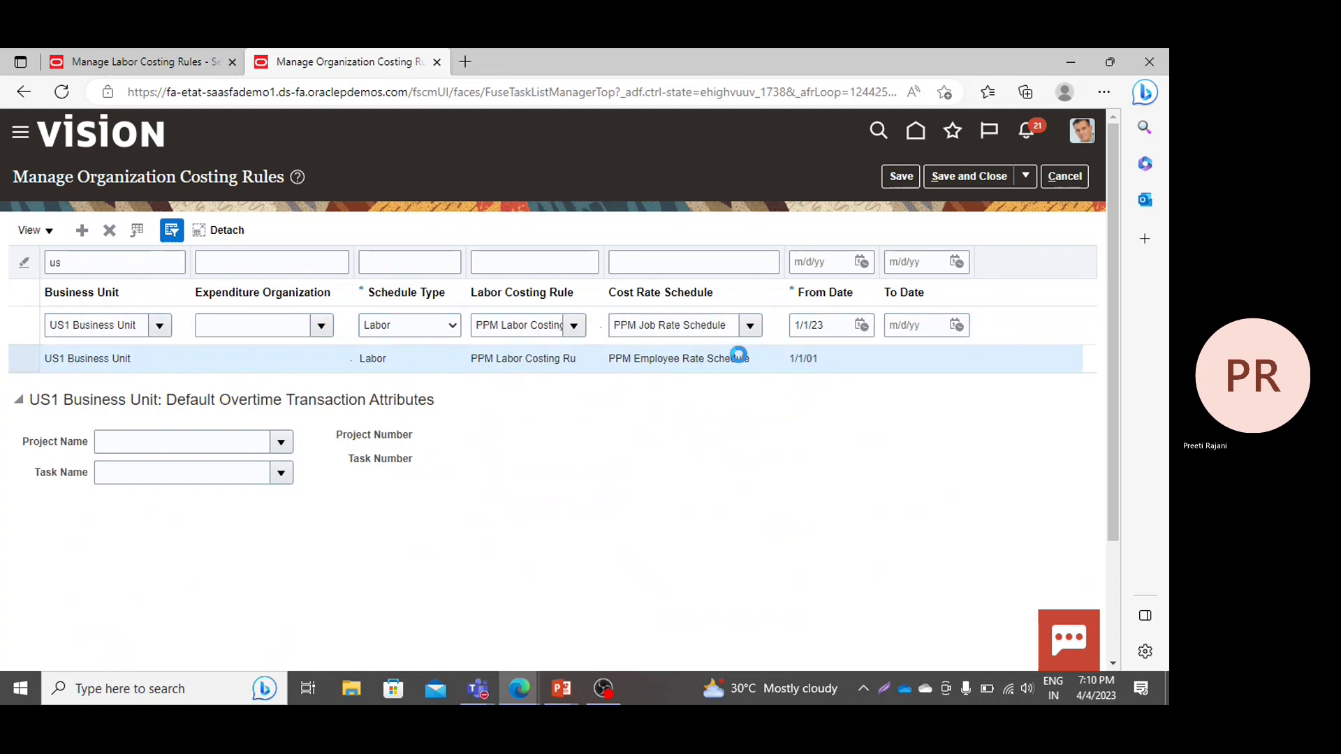
pyautogui.click(736, 355)
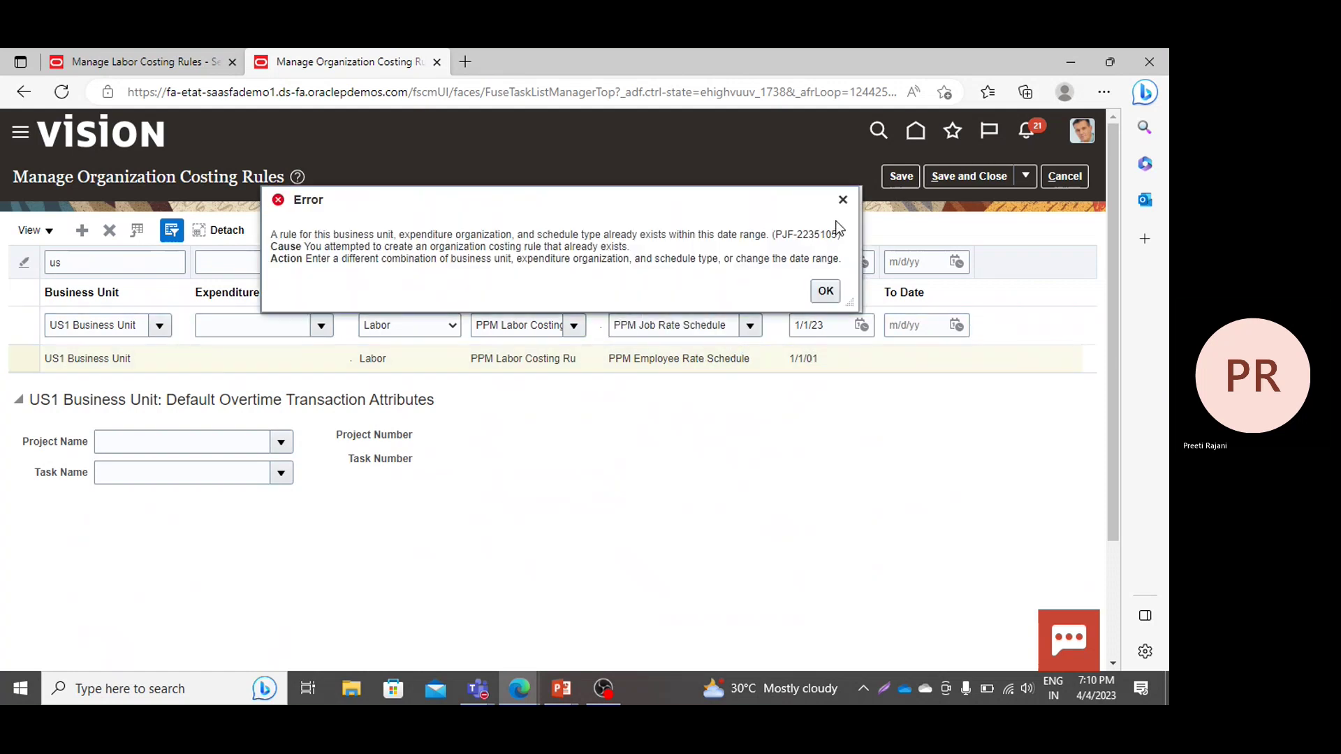
pyautogui.click(842, 201)
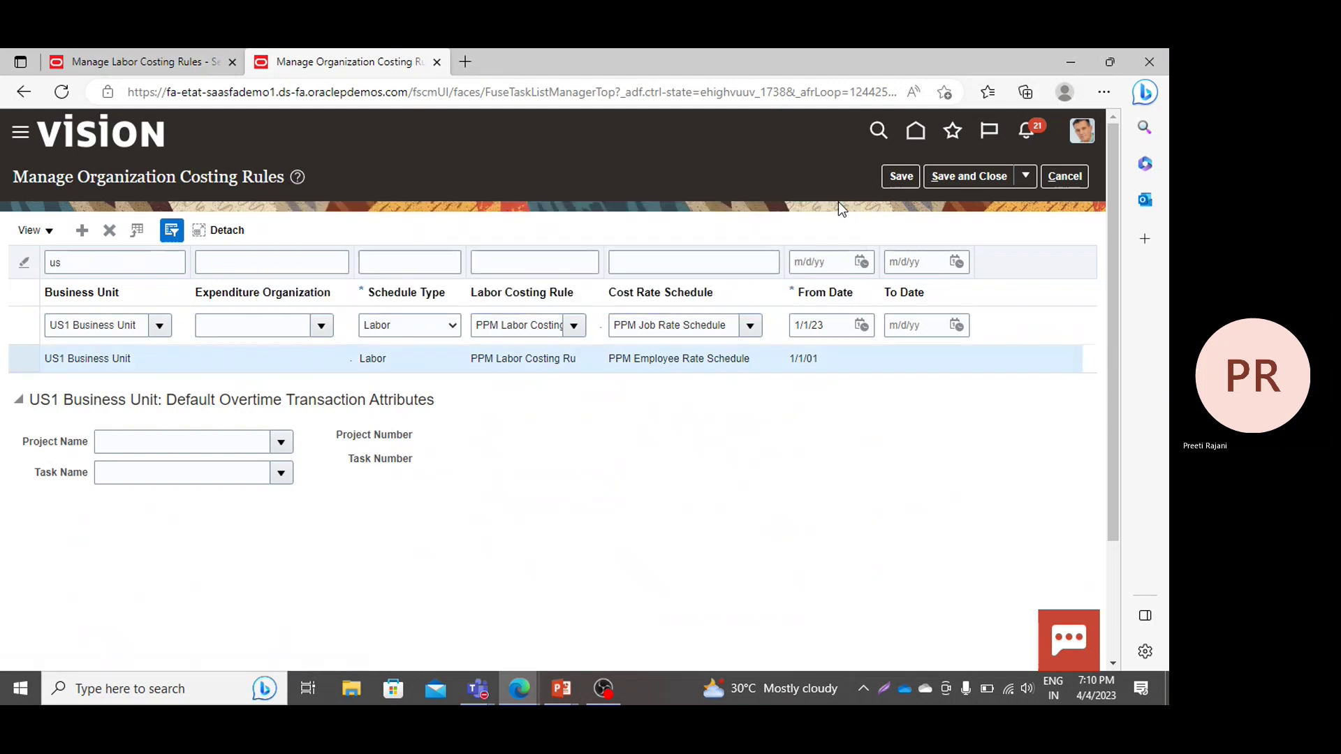
# Try to save and close the organization costing rules, and return to the Project Financial Management setup without saving.
pyautogui.click(970, 181)
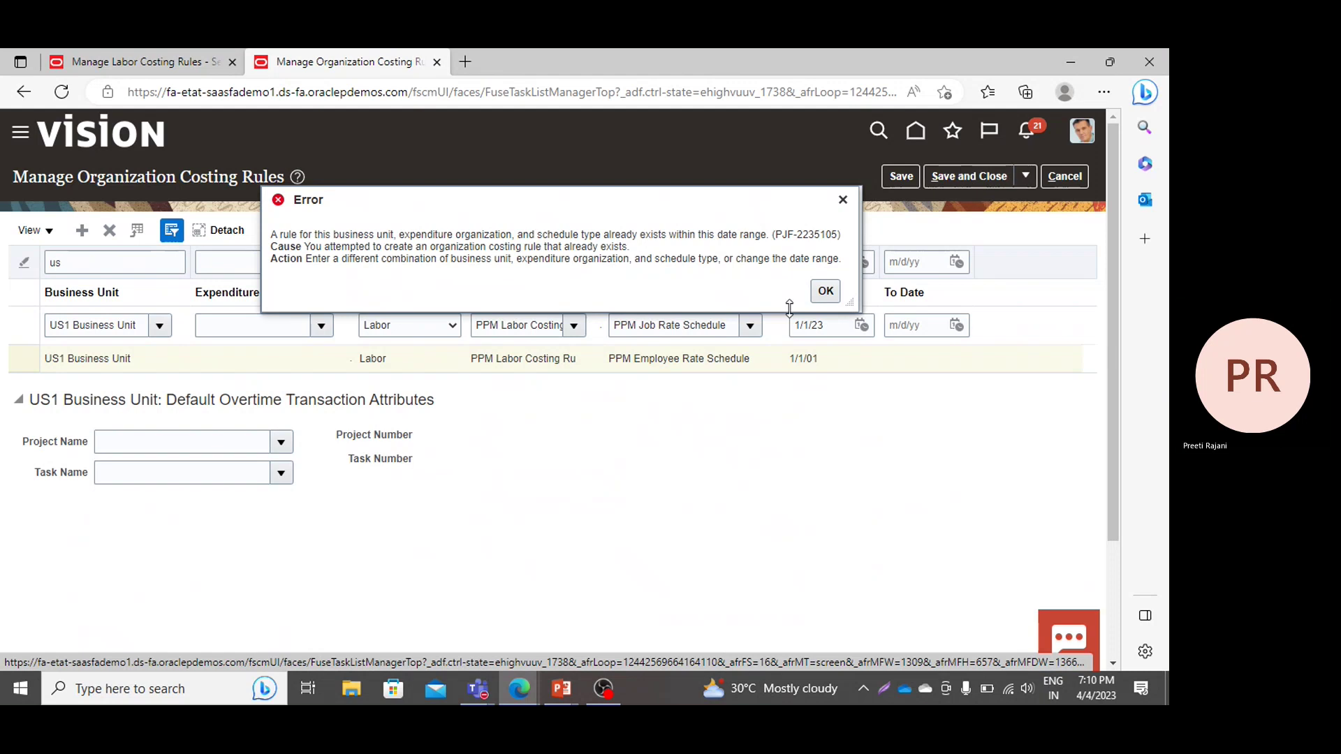
pyautogui.click(842, 201)
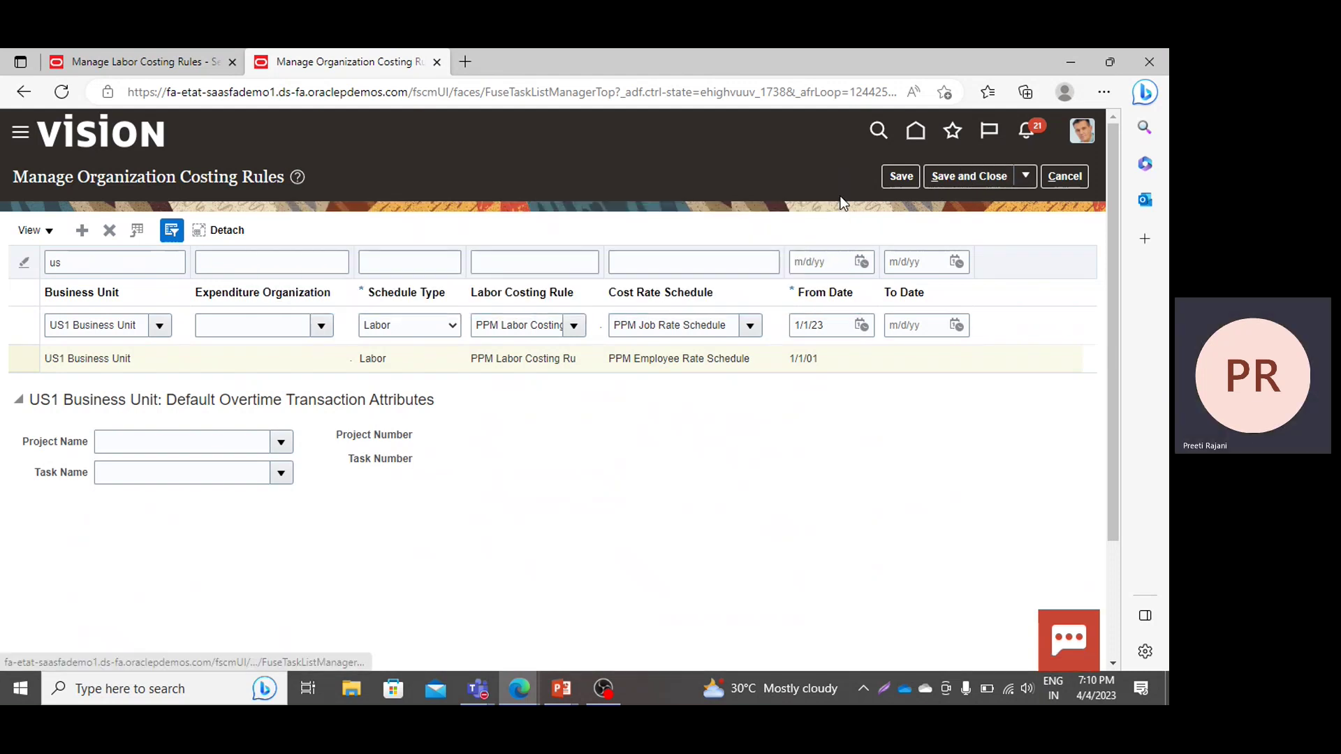
pyautogui.click(1063, 176)
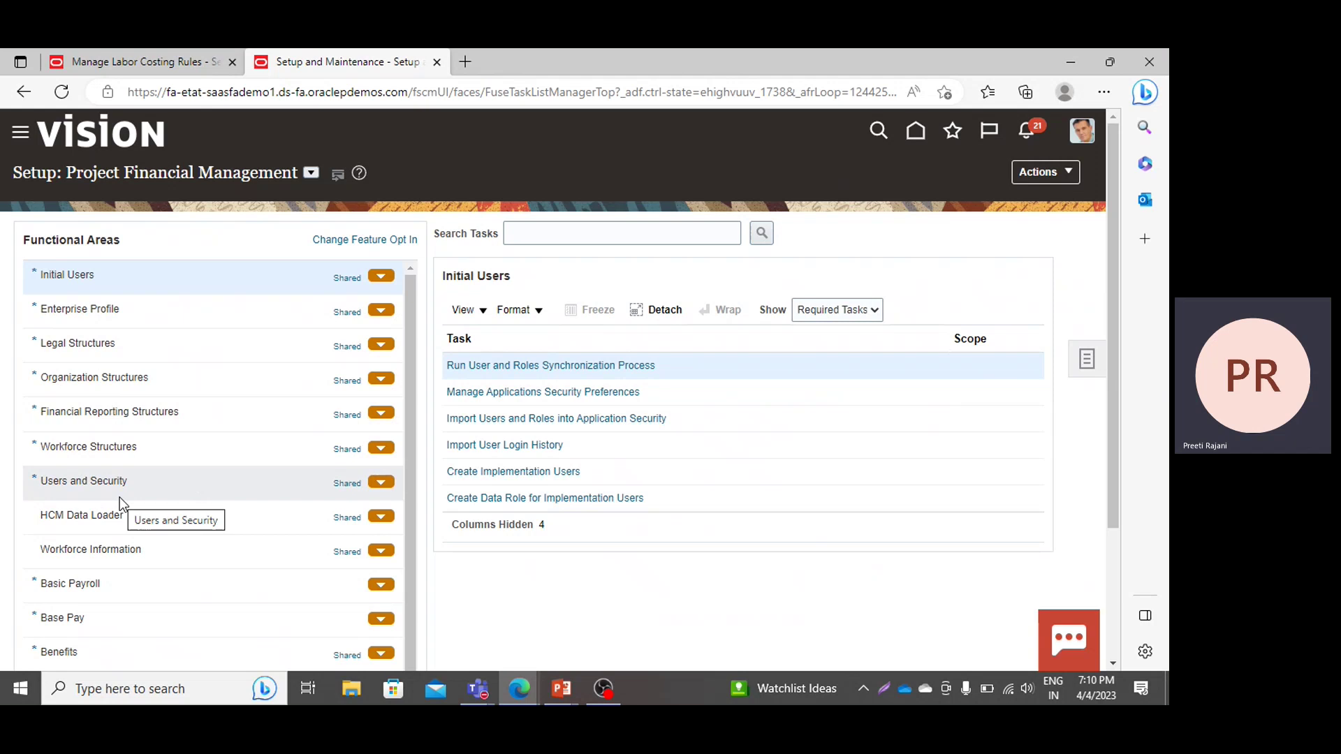
pyautogui.rightClick(686, 585)
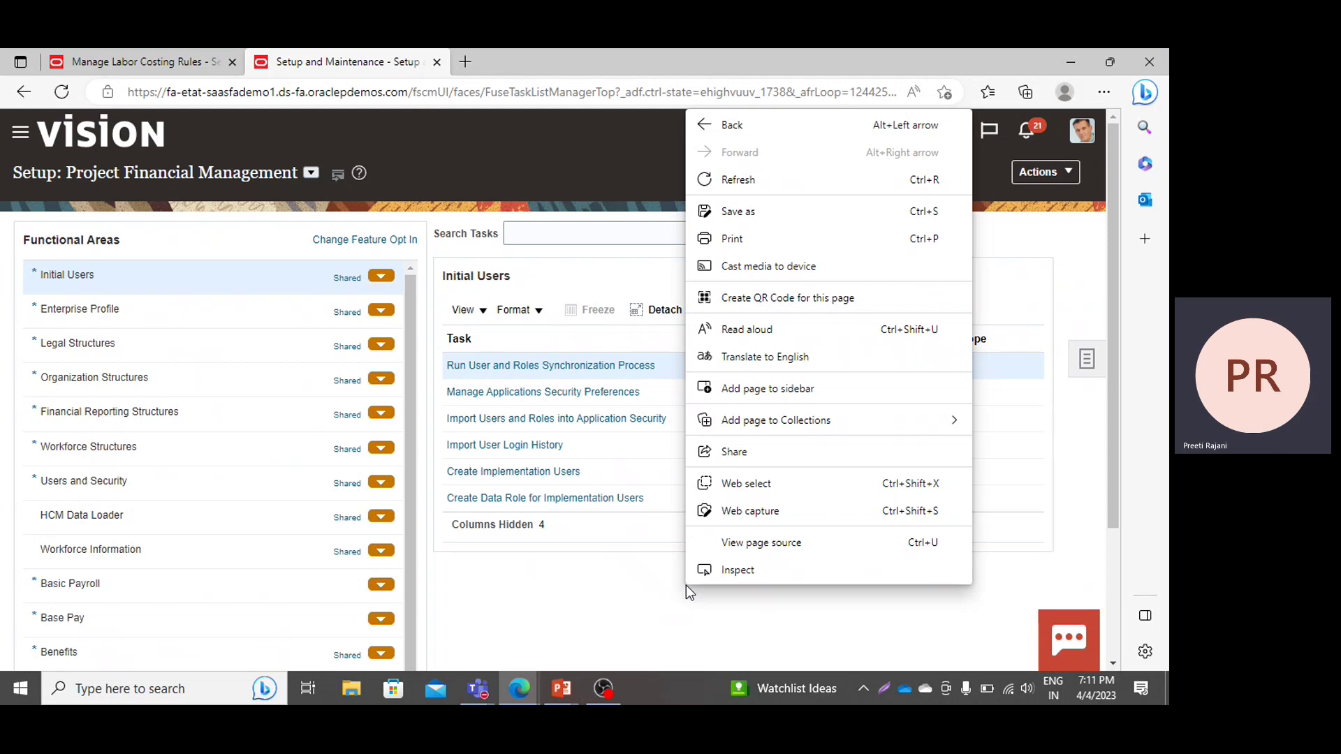
pyautogui.click(724, 357)
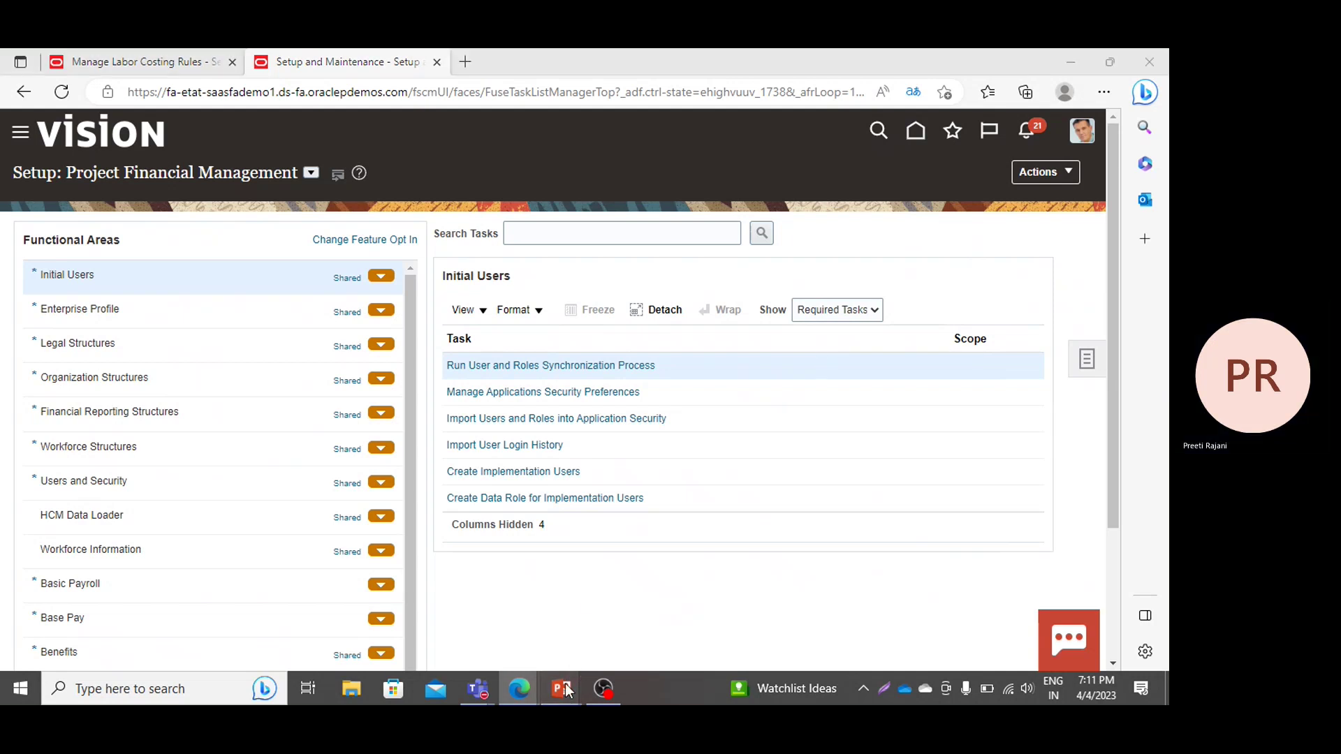
# Switch to the Day 7 PPM presentation in PowerPoint and color the six topics on the Day – 7 Topics slide dark blue.
pyautogui.moveTo(565, 684)
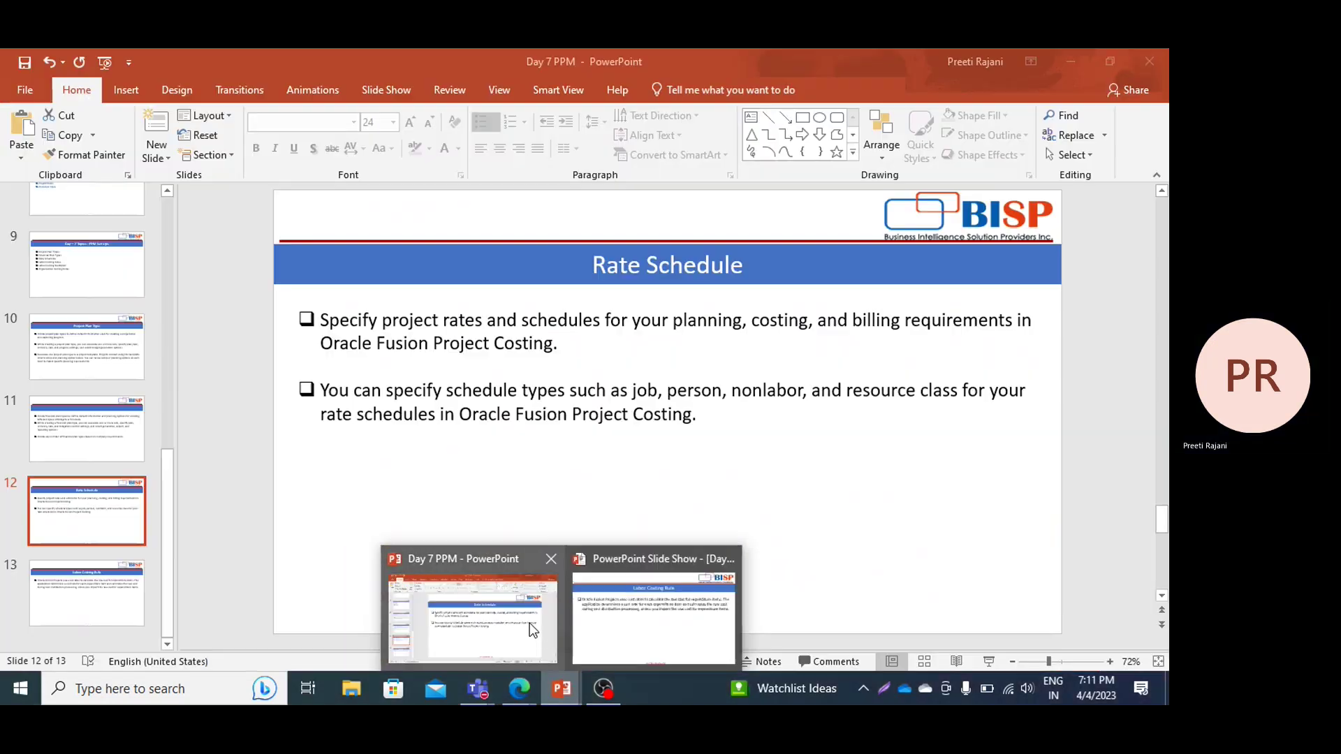
pyautogui.click(532, 630)
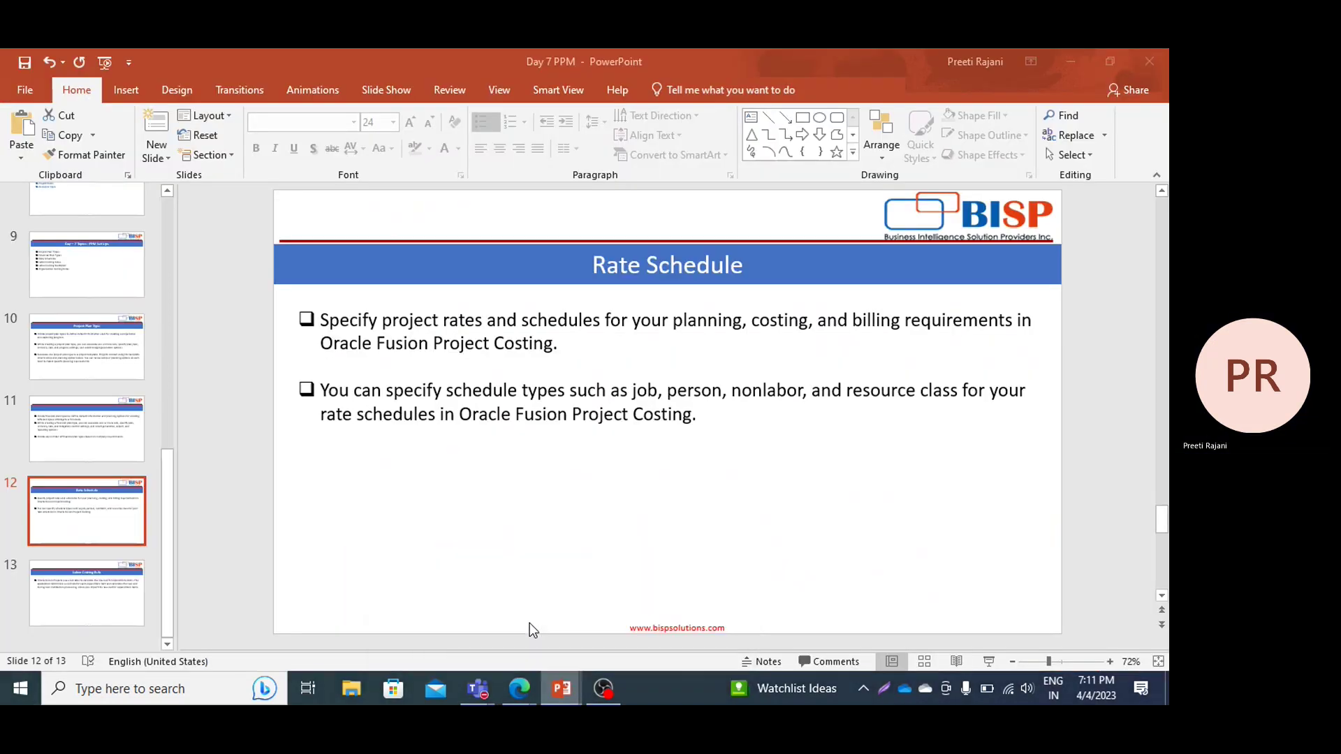
pyautogui.press('Up')
pyautogui.press('Up')
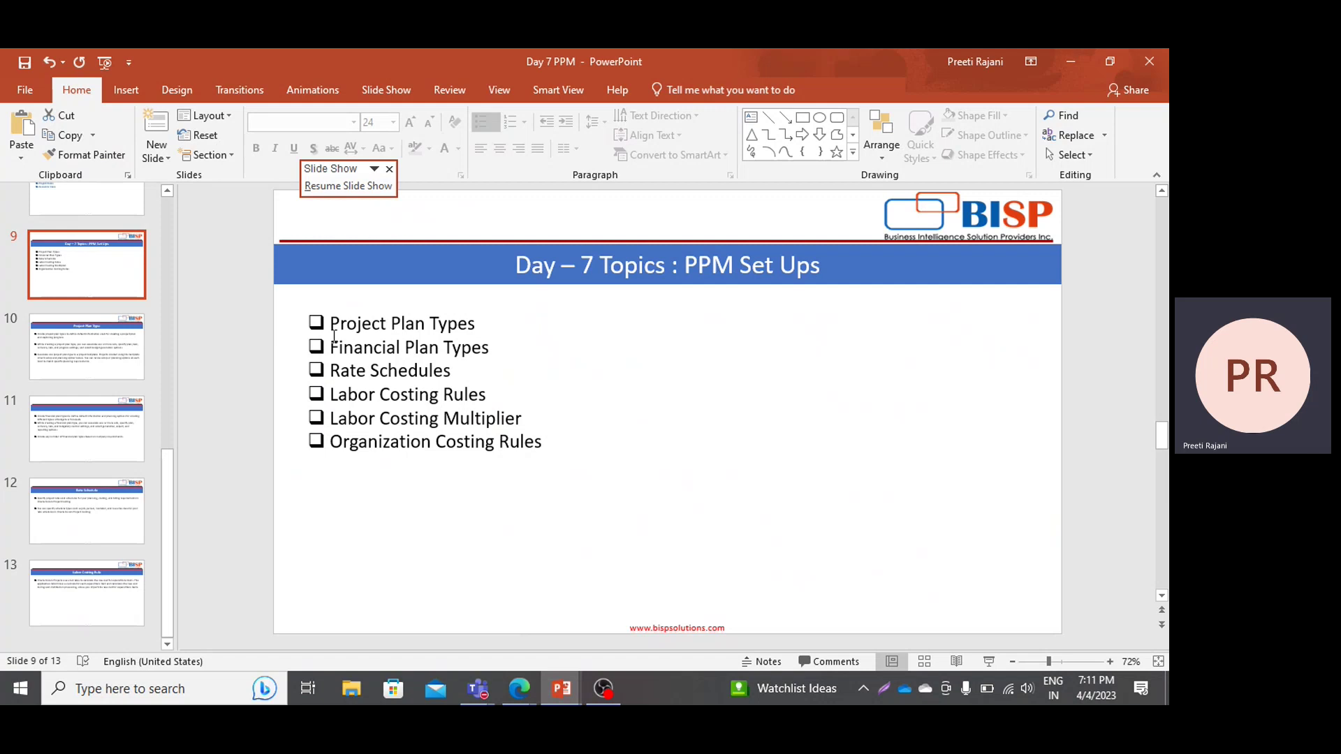
pyautogui.moveTo(330, 326); pyautogui.dragTo(570, 433)
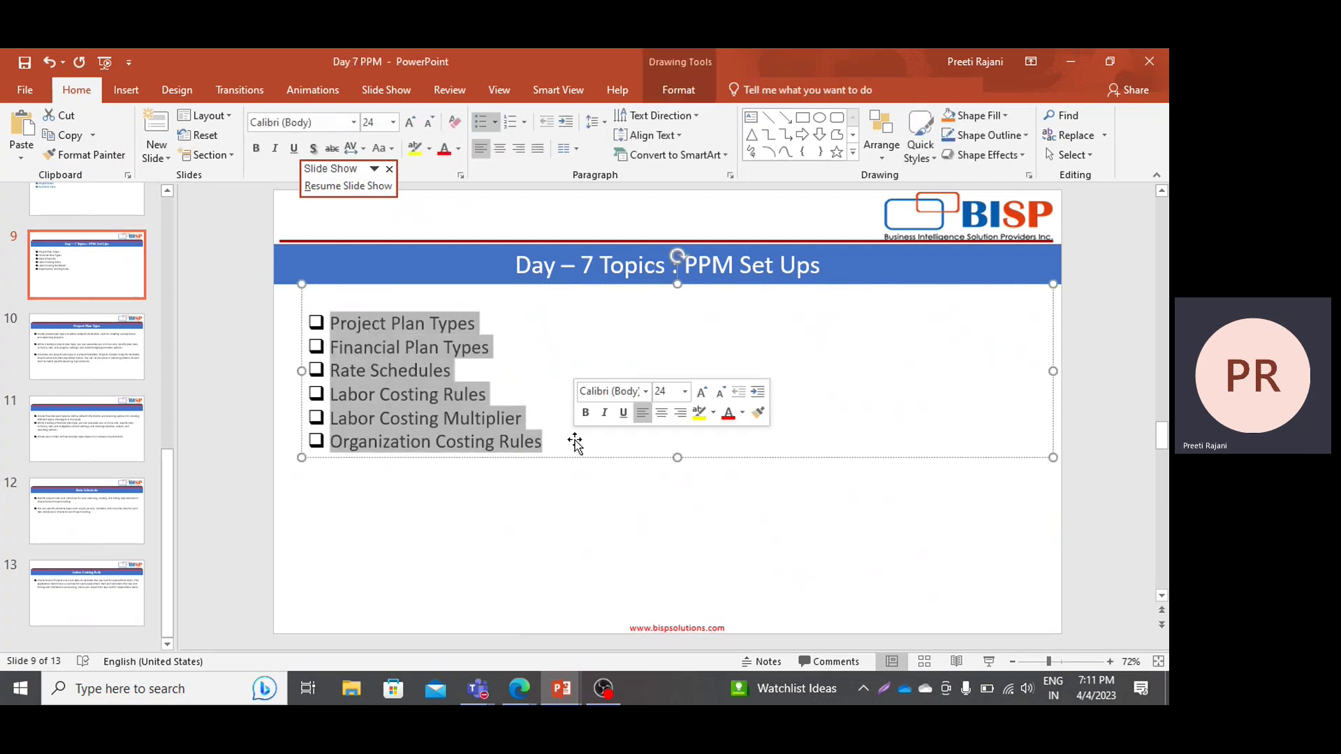
pyautogui.click(459, 150)
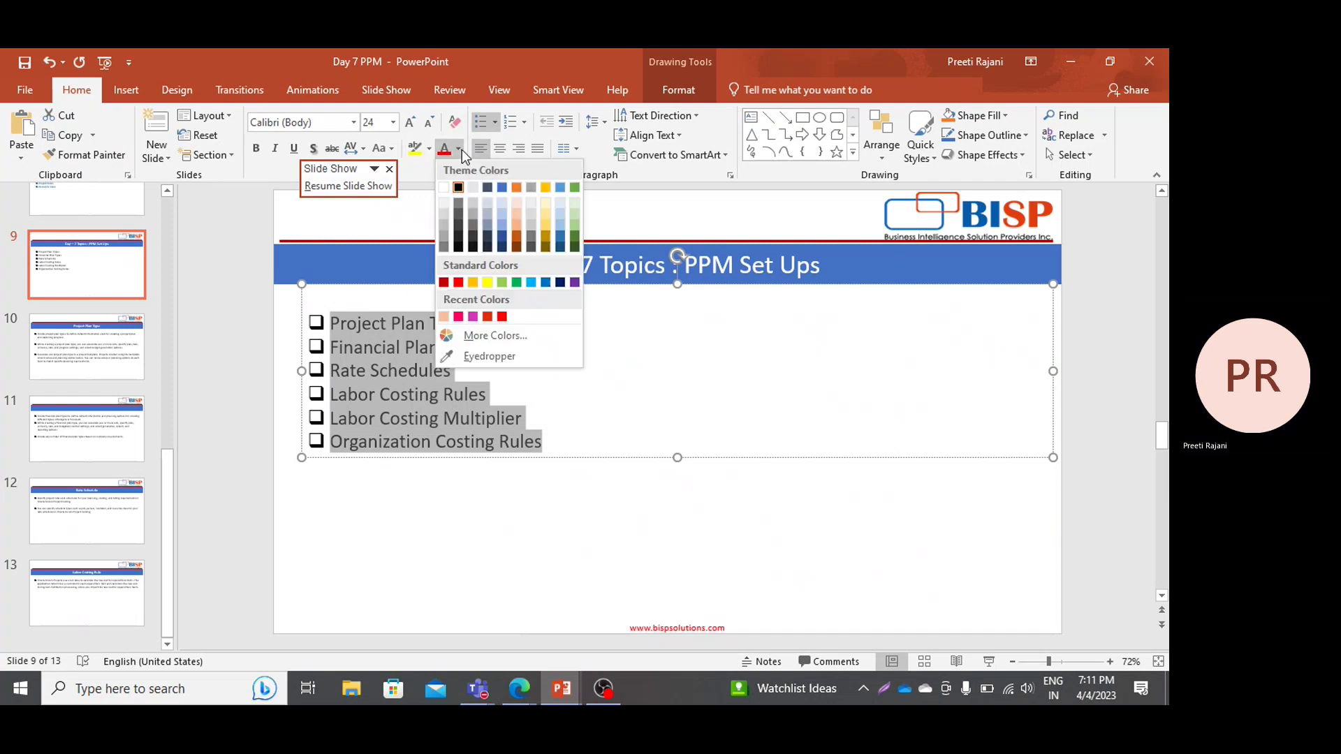
pyautogui.click(503, 238)
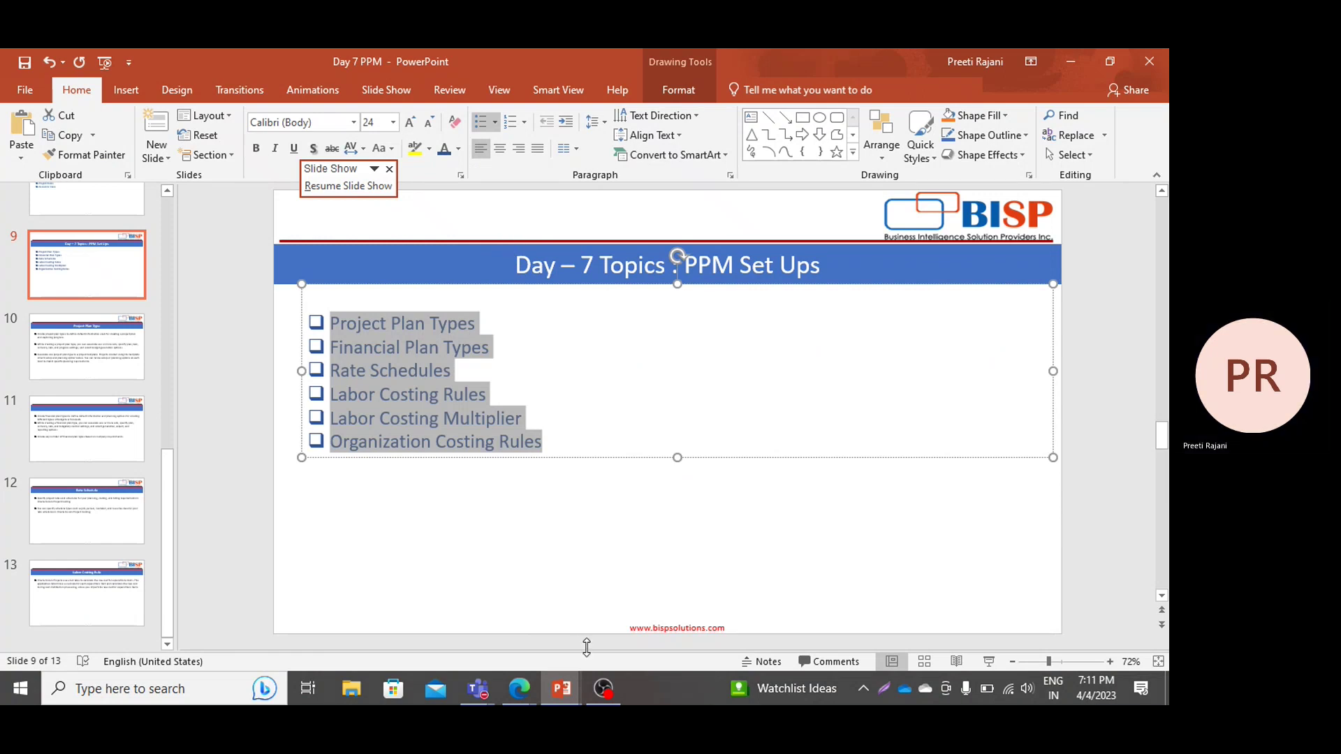
# Switch to OBS and stop the running screen recording.
pyautogui.click(600, 697)
pyautogui.click(862, 503)
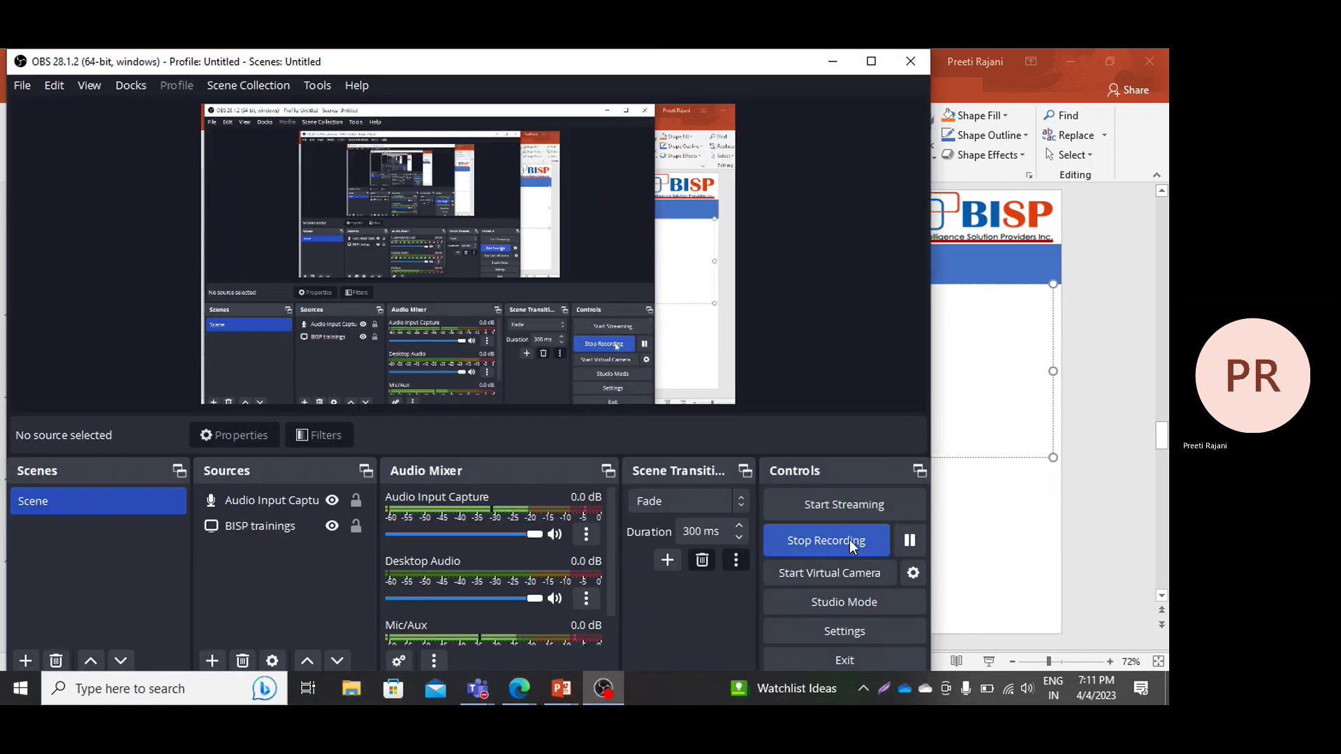
pyautogui.click(849, 539)
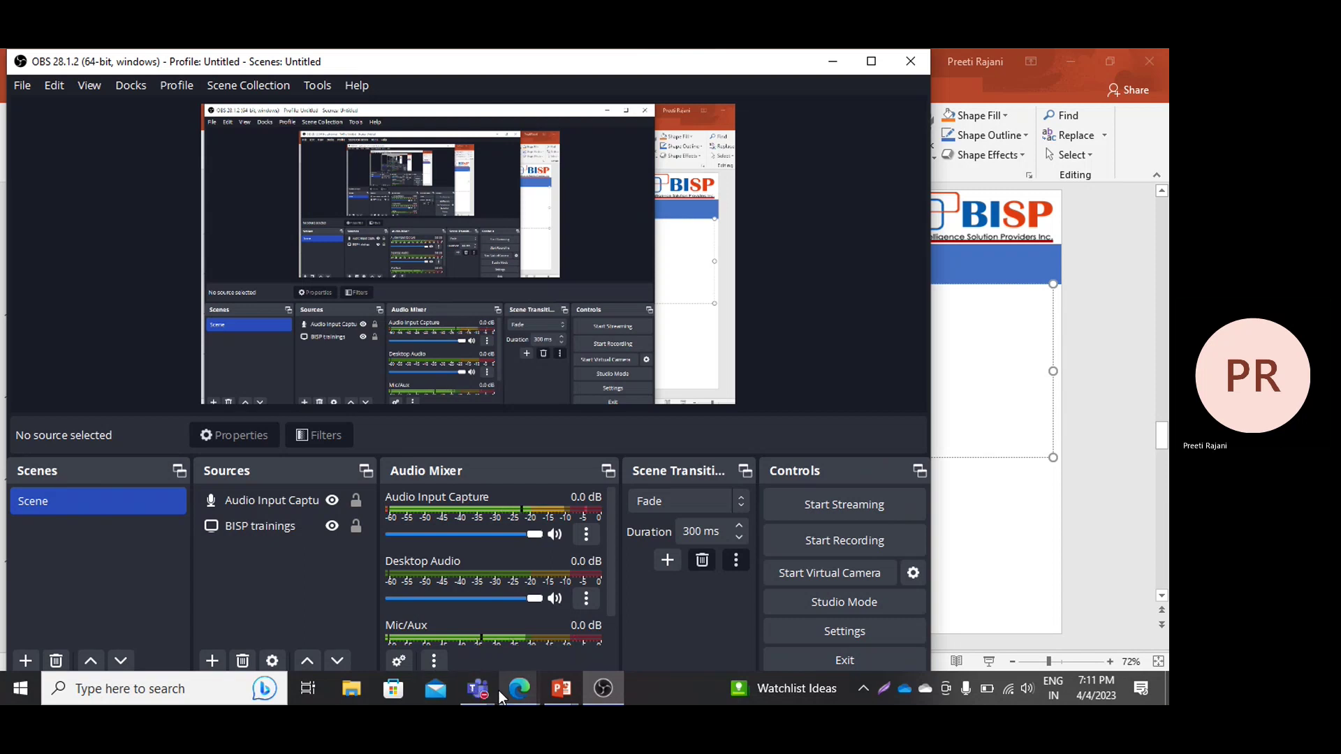
# Switch to the YouTube Studio live streaming window in Edge and end the live webinar stream.
pyautogui.moveTo(512, 698)
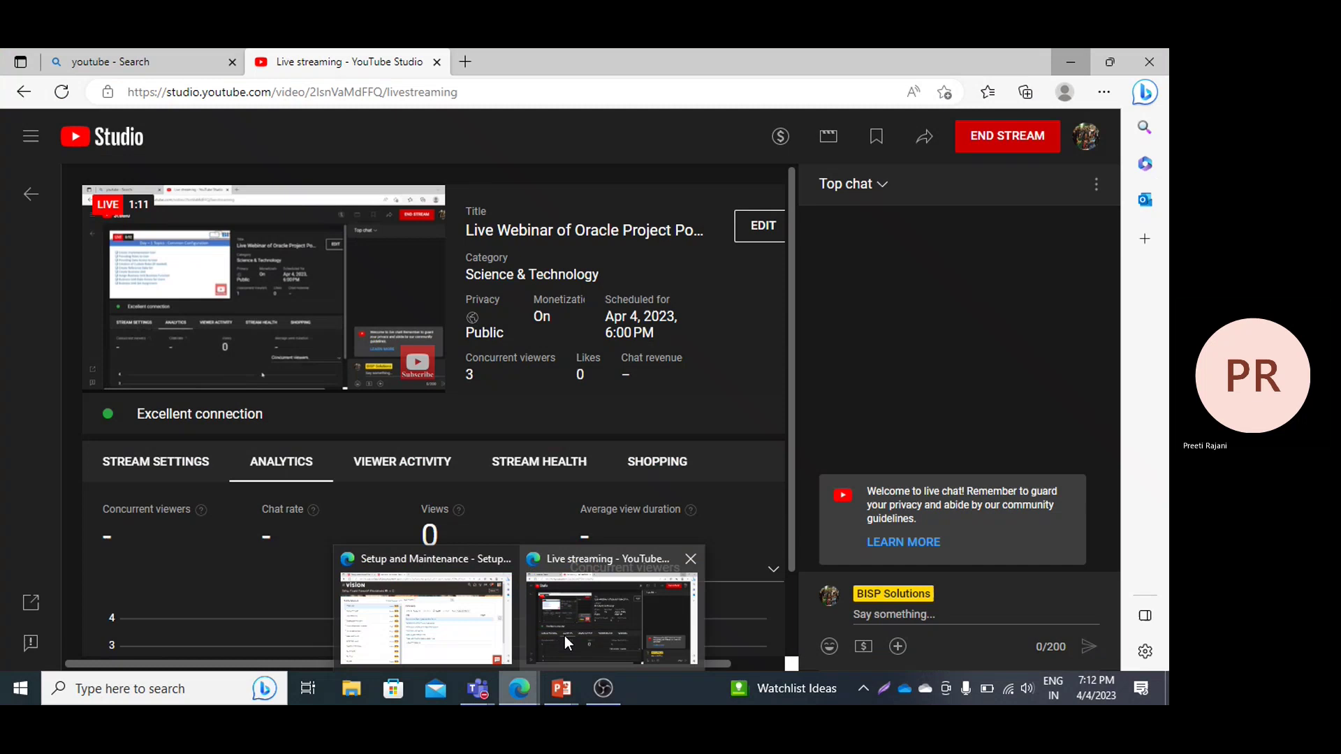
pyautogui.click(565, 636)
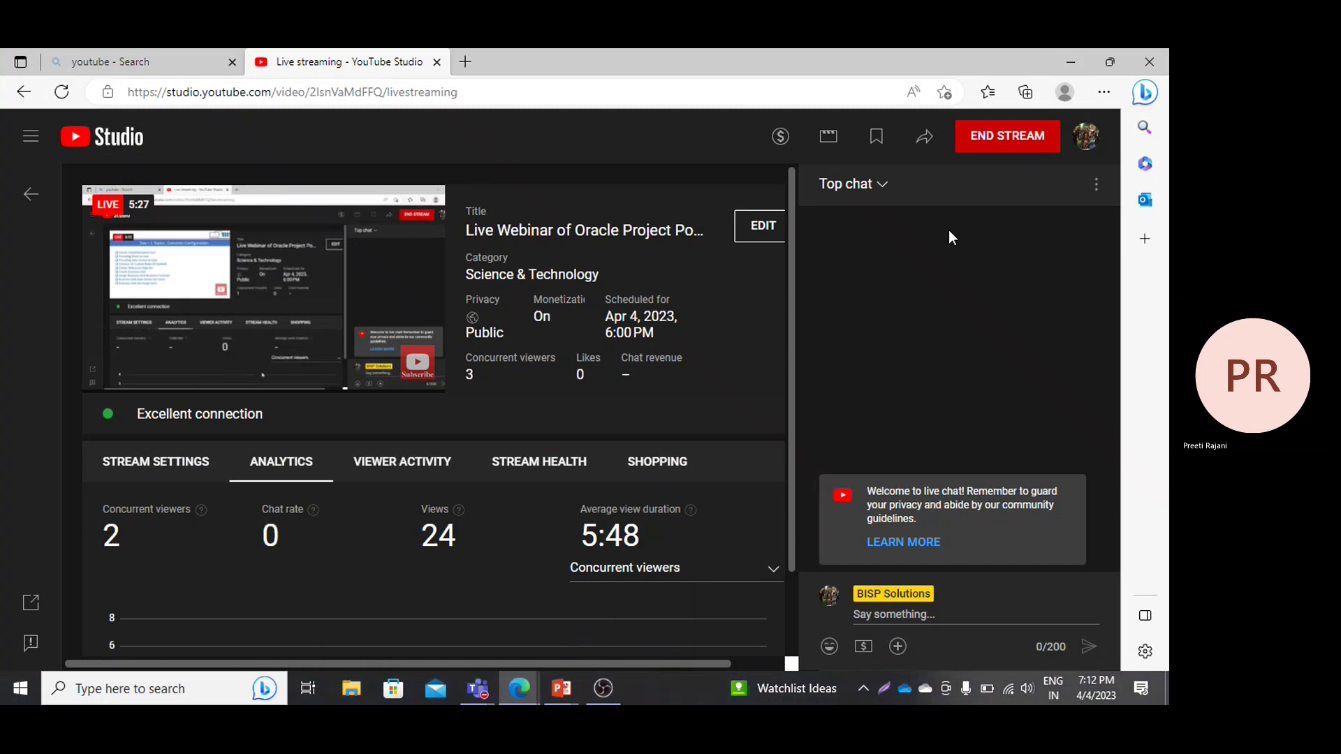
pyautogui.click(1009, 139)
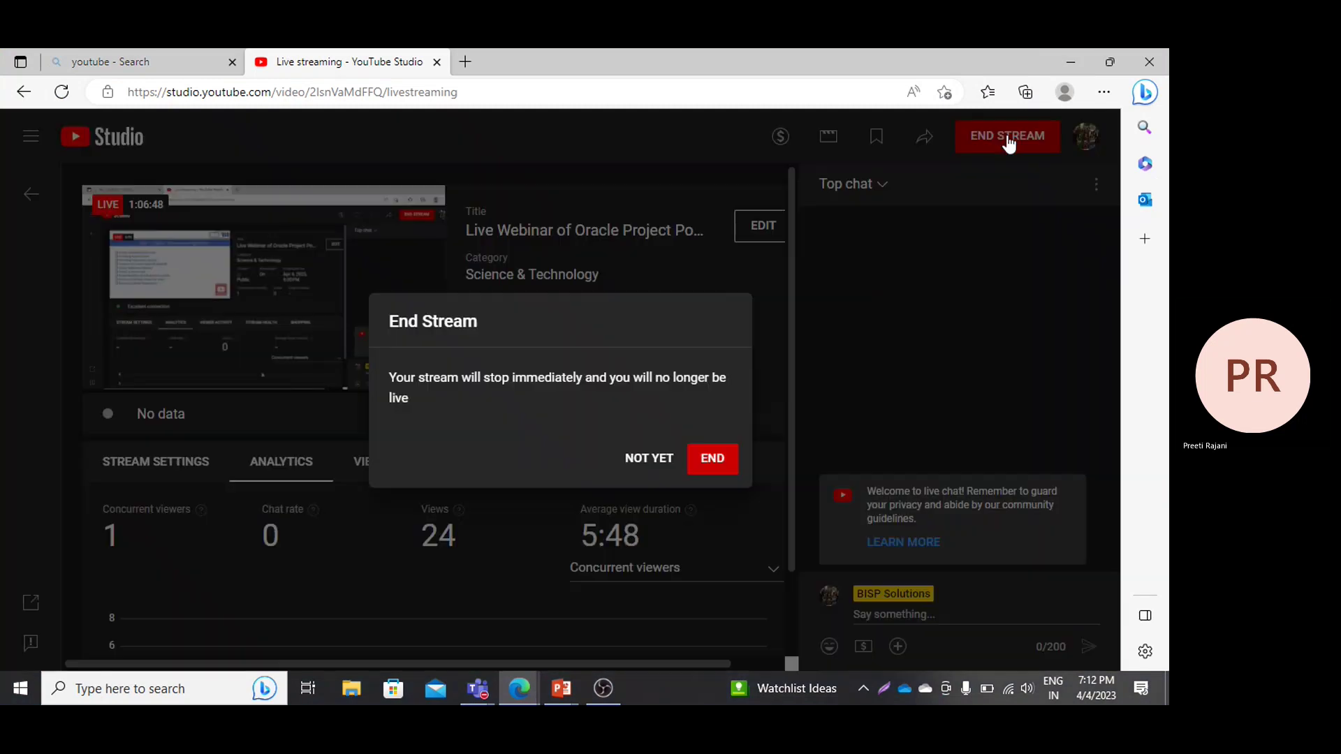
pyautogui.click(713, 464)
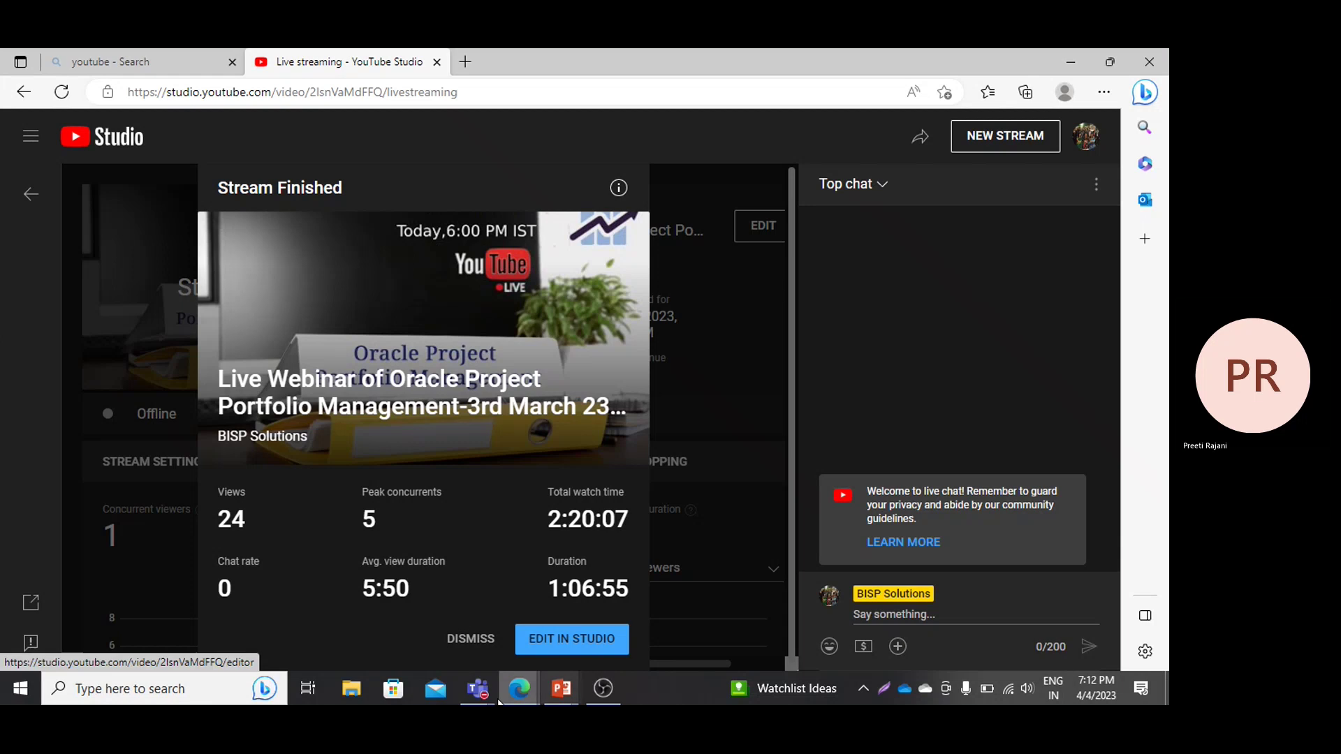
# Switch to the PPM Webinar meeting in Microsoft Teams and stop the meeting recording.
pyautogui.moveTo(510, 693)
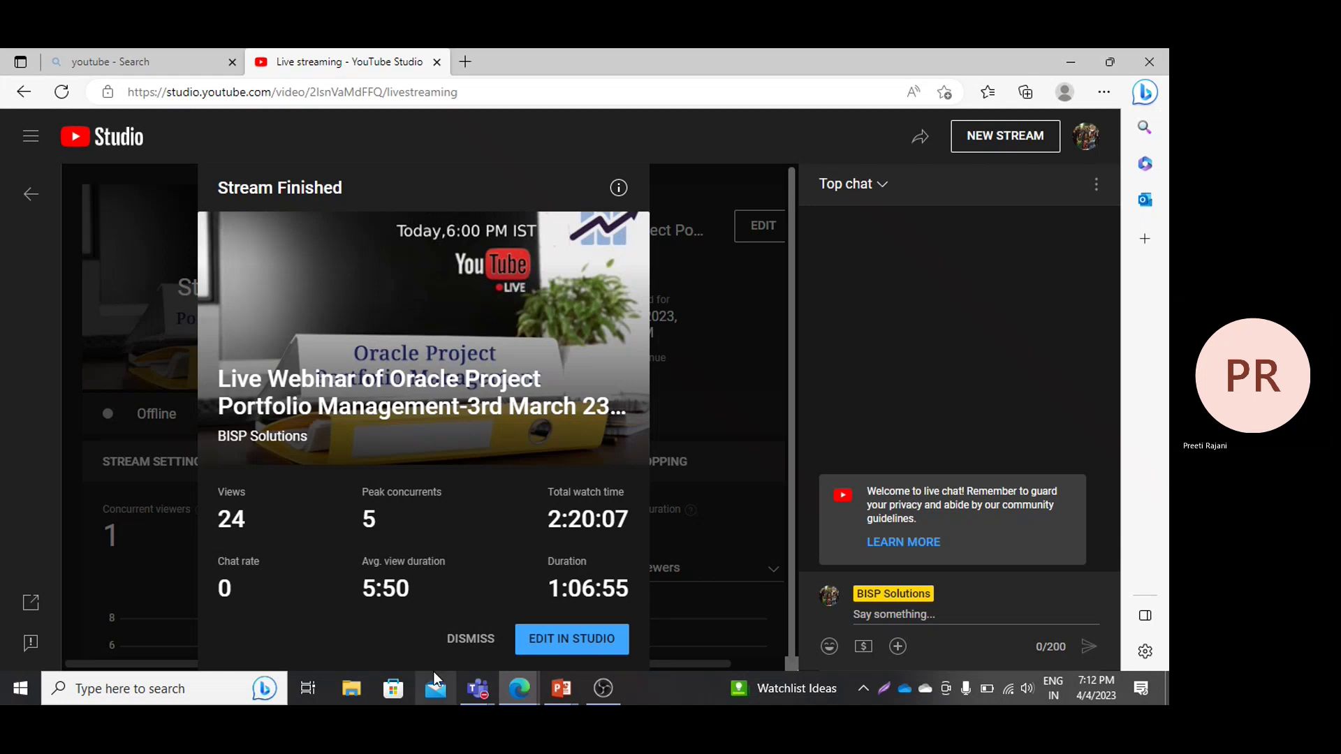
pyautogui.click(476, 698)
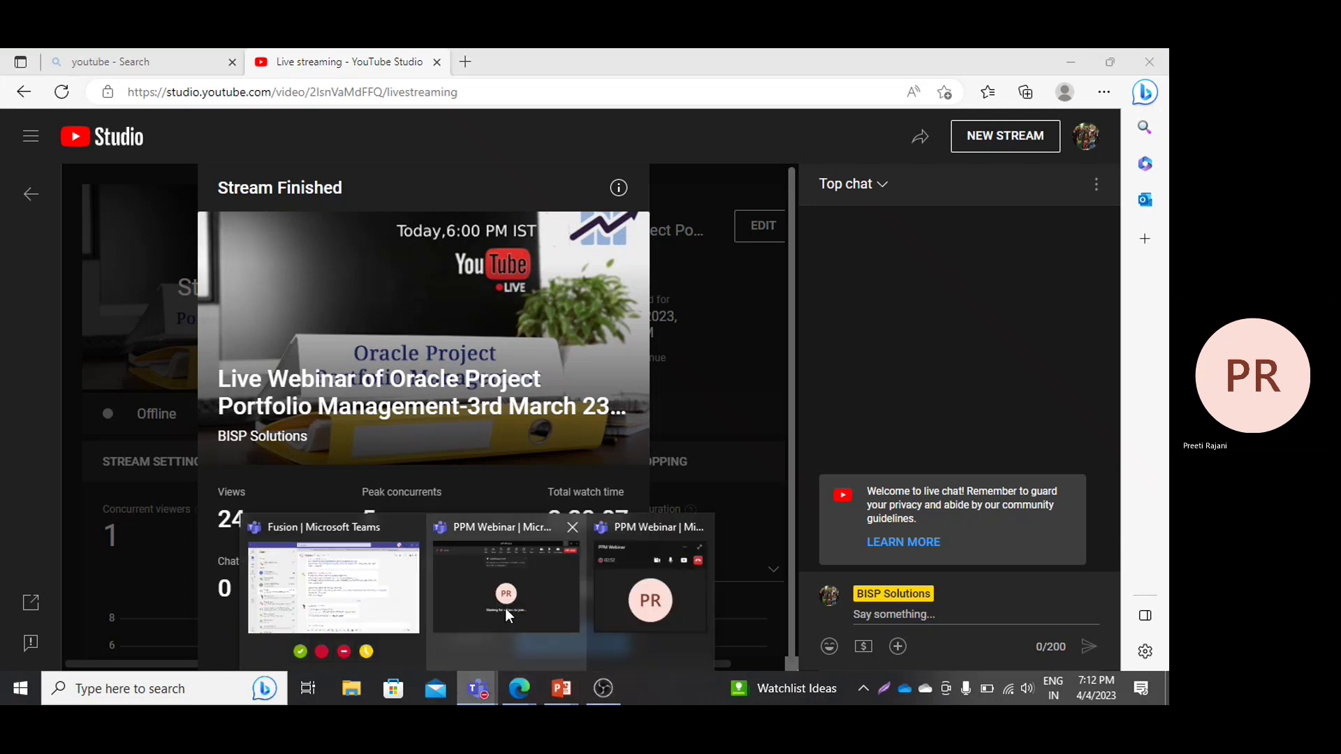
pyautogui.click(530, 600)
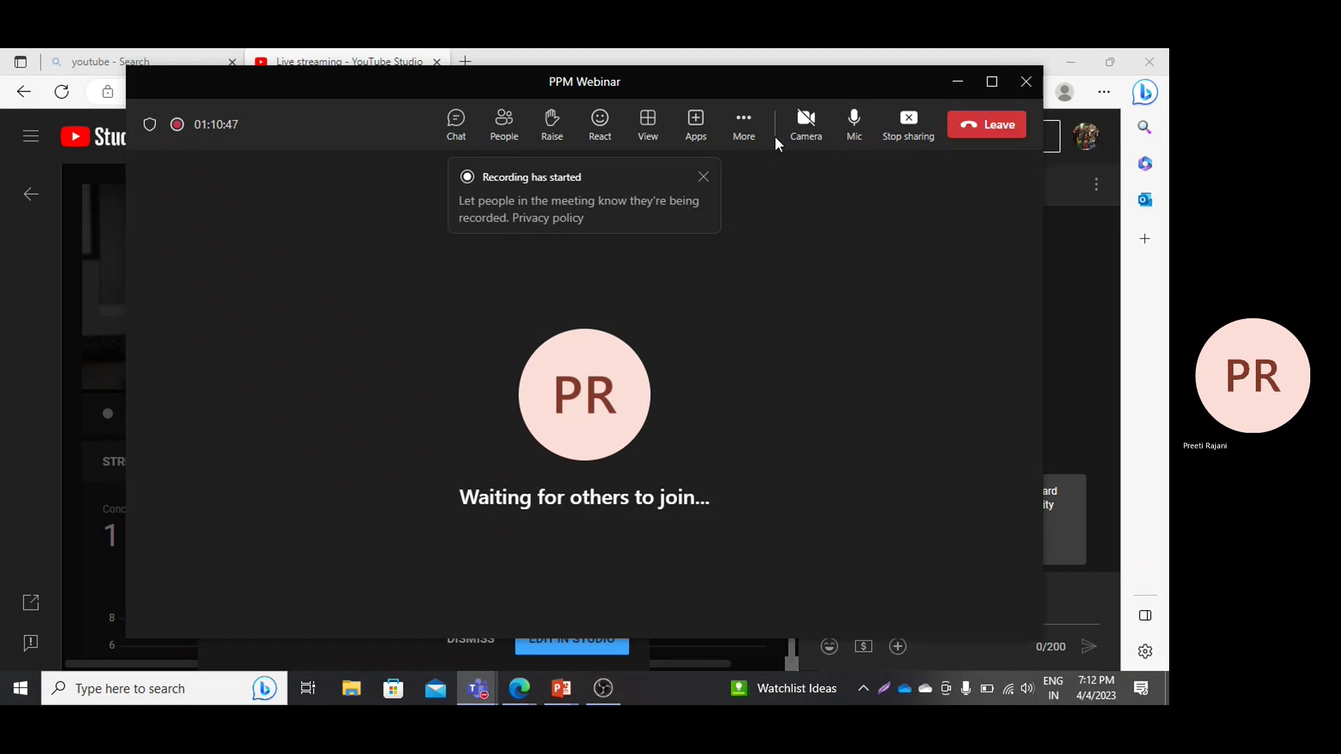
pyautogui.click(756, 146)
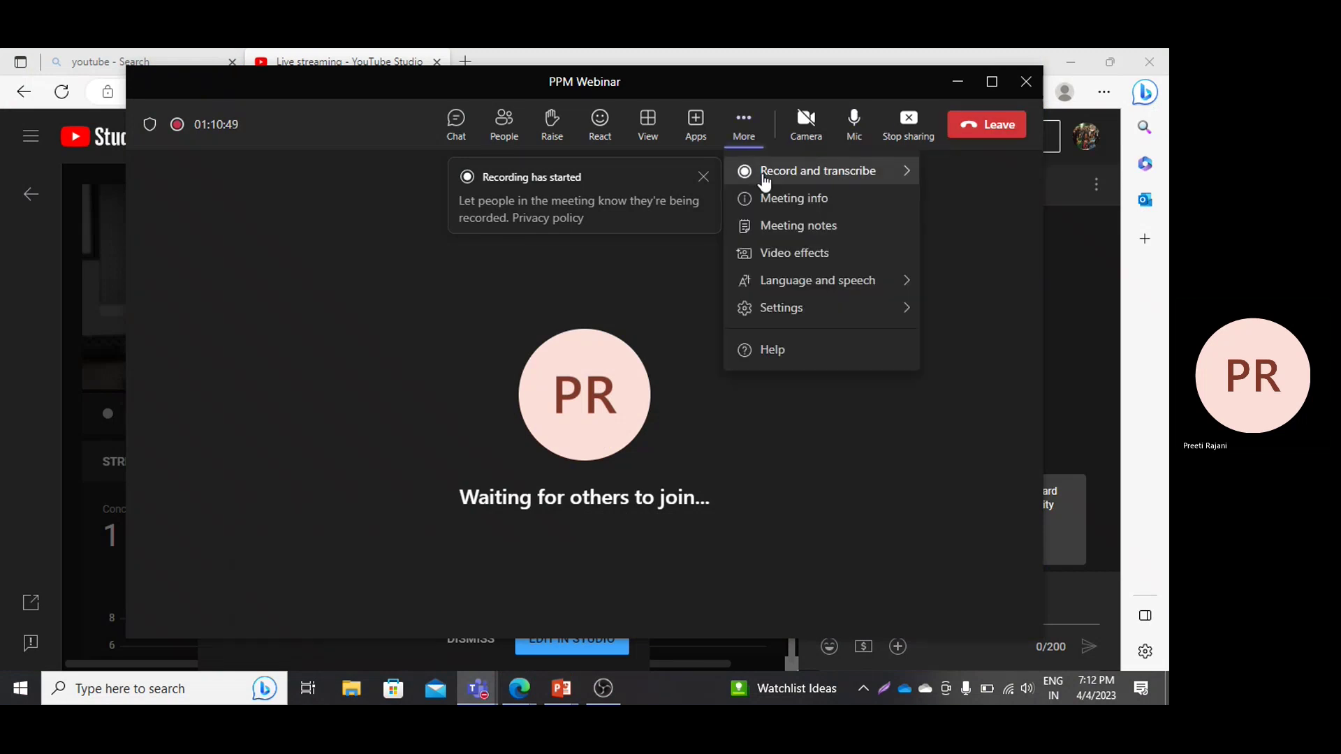
pyautogui.moveTo(765, 183)
pyautogui.click(635, 186)
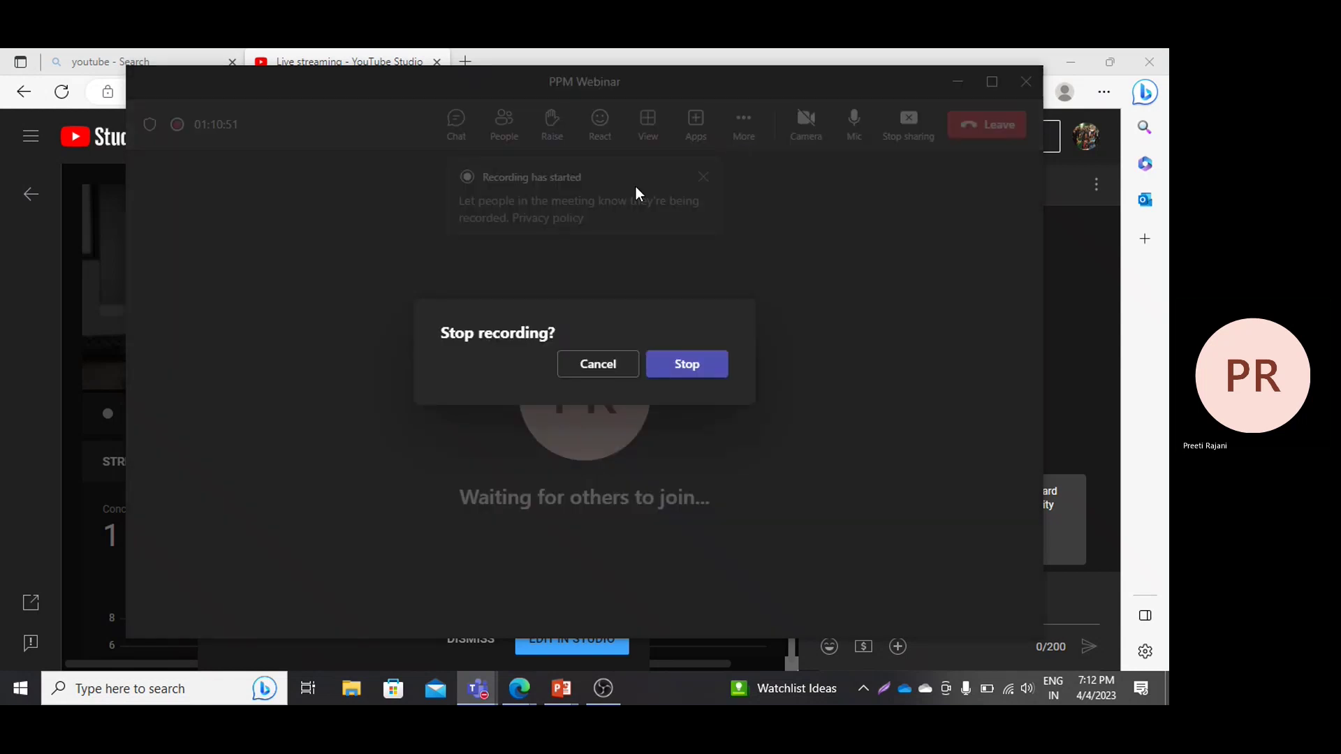